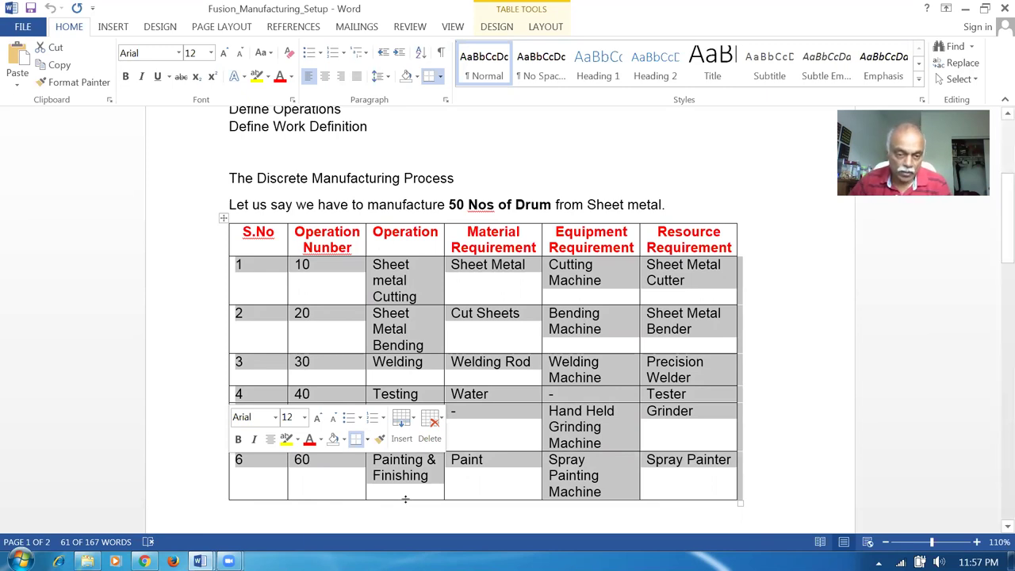
- Review the Word operations table, selecting the Cutting, Bending, Welding and Testing rows
{"action": "left_click", "coordinate": [395, 476]}
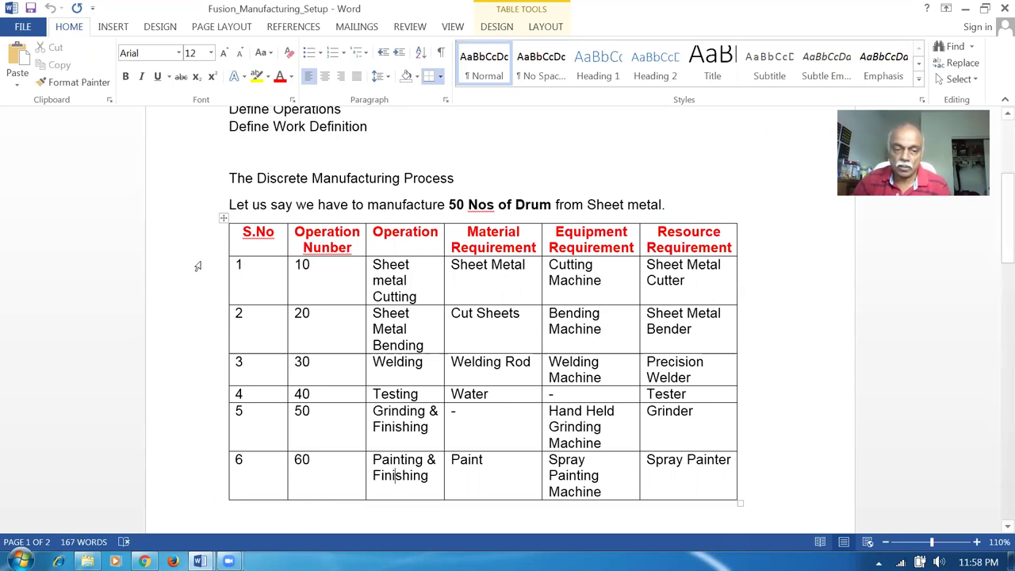
{"action": "mouse_move", "coordinate": [191, 277]}
{"action": "left_mouse_down"}
{"action": "mouse_move", "coordinate": [198, 302]}
{"action": "mouse_move", "coordinate": [164, 498]}
{"action": "left_mouse_up"}
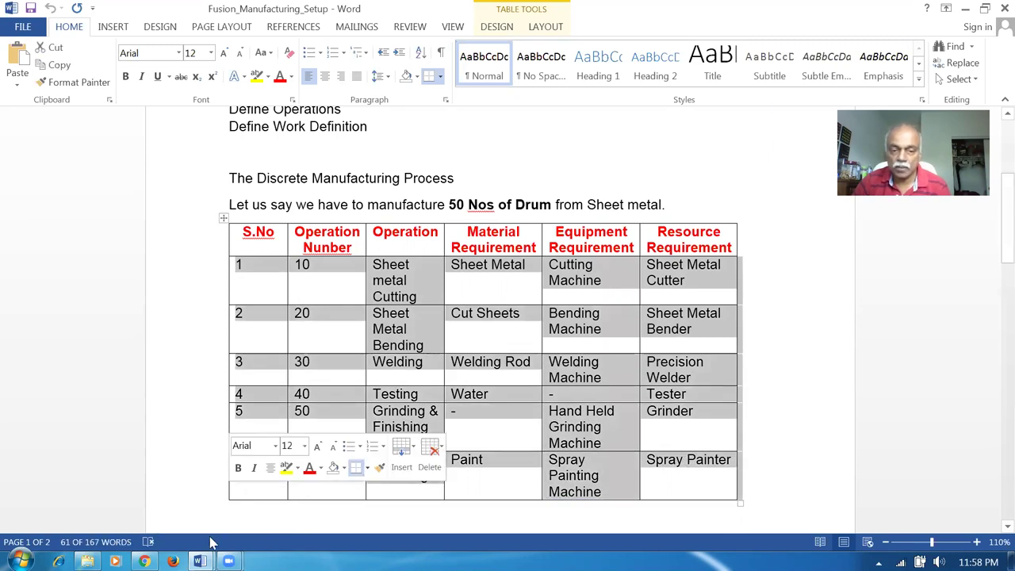
{"action": "left_click", "coordinate": [397, 364]}
{"action": "left_click", "coordinate": [195, 381]}
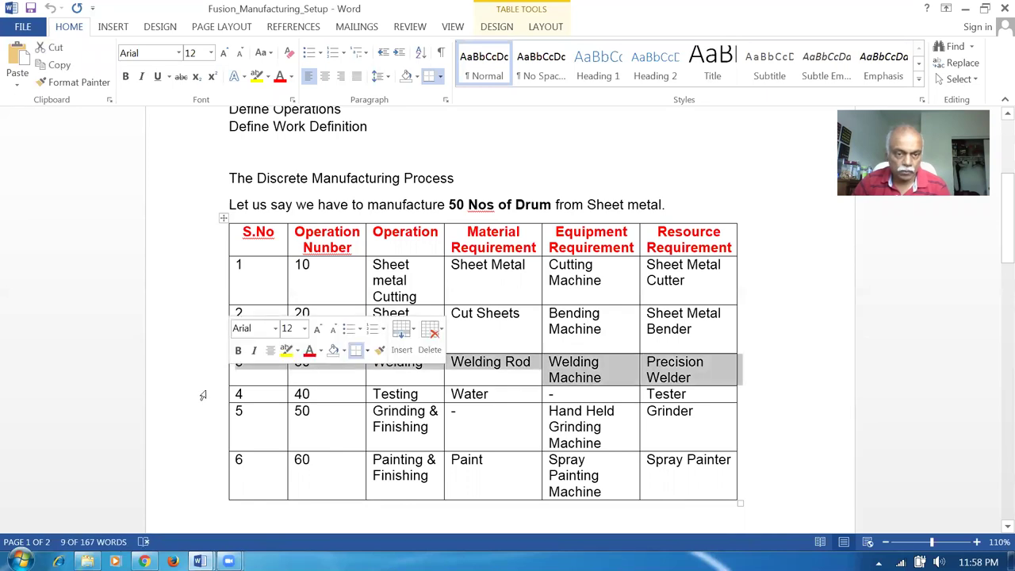
{"action": "left_click", "coordinate": [194, 274]}
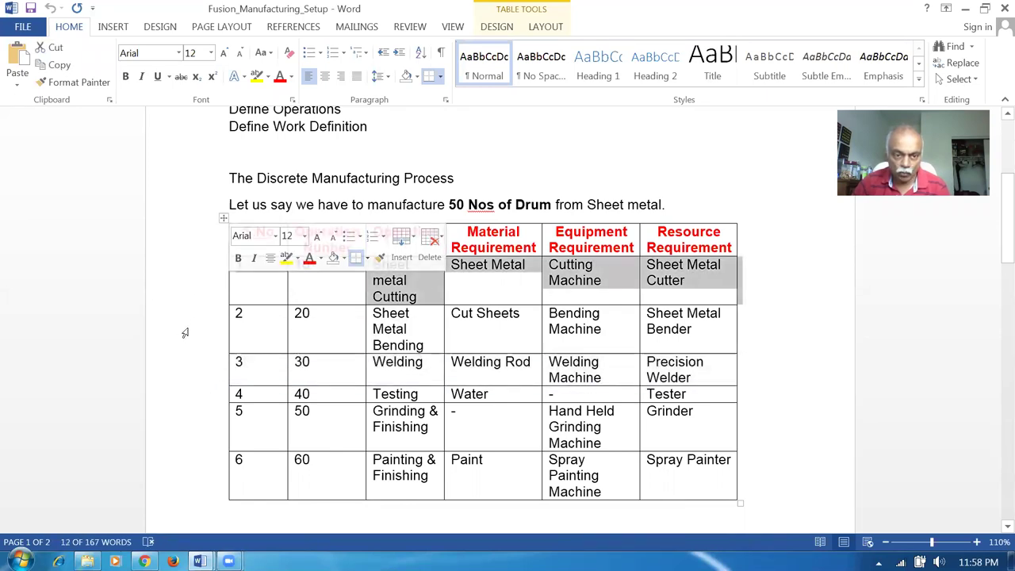
{"action": "left_click", "coordinate": [182, 331]}
{"action": "left_click", "coordinate": [191, 394]}
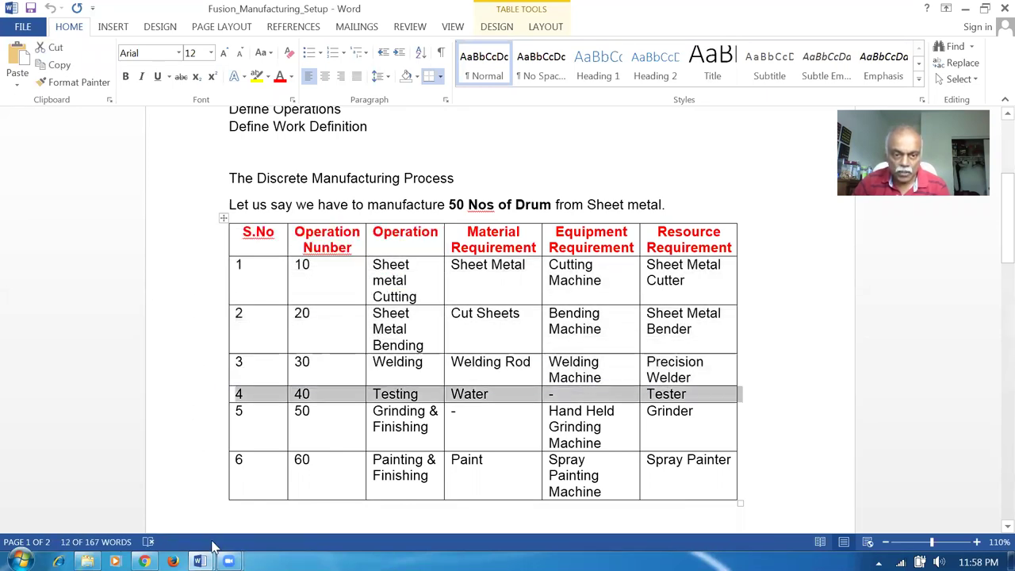
{"action": "left_click", "coordinate": [188, 375]}
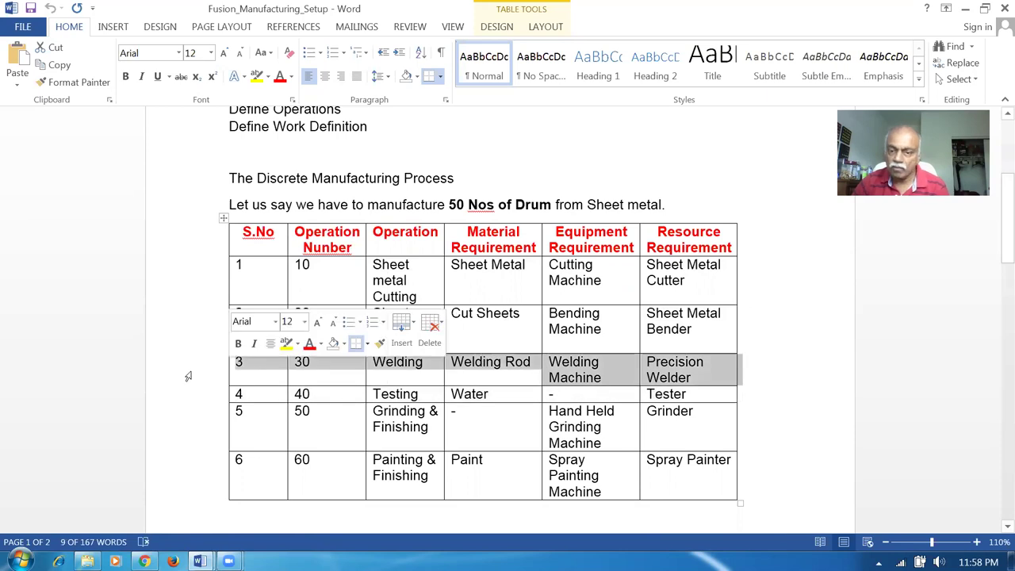
{"action": "left_click", "coordinate": [701, 384]}
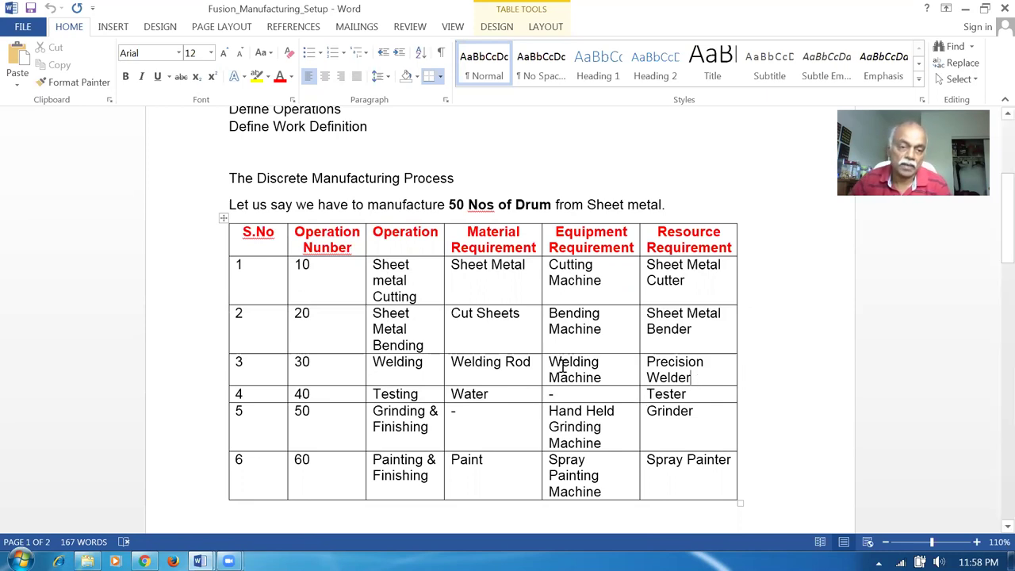
- Select the first two operation rows, the Bending Machine equipment entry, then all six rows
{"action": "left_click_drag", "start_coordinate": [195, 283], "coordinate": [216, 465]}
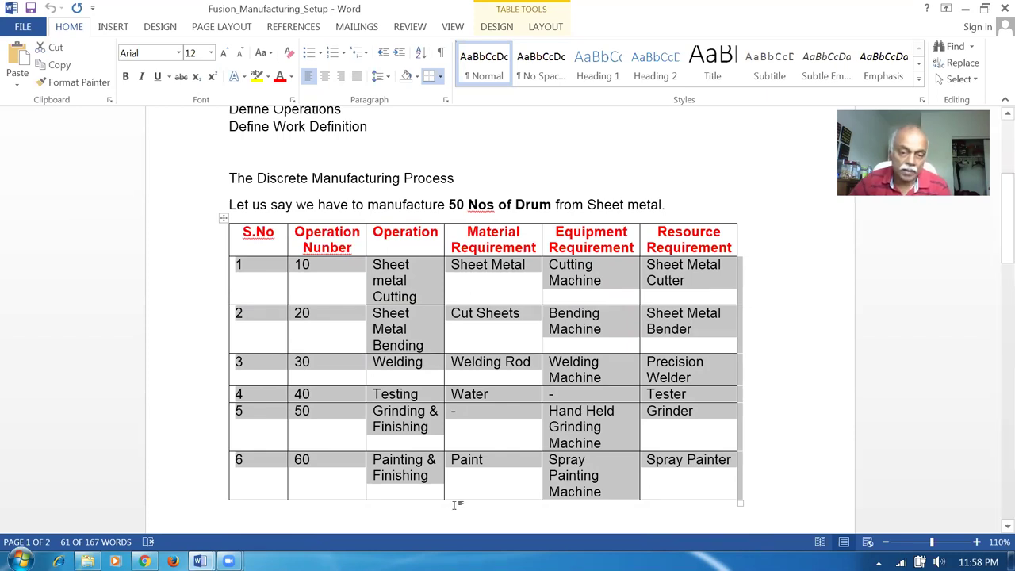
{"action": "left_click", "coordinate": [694, 372]}
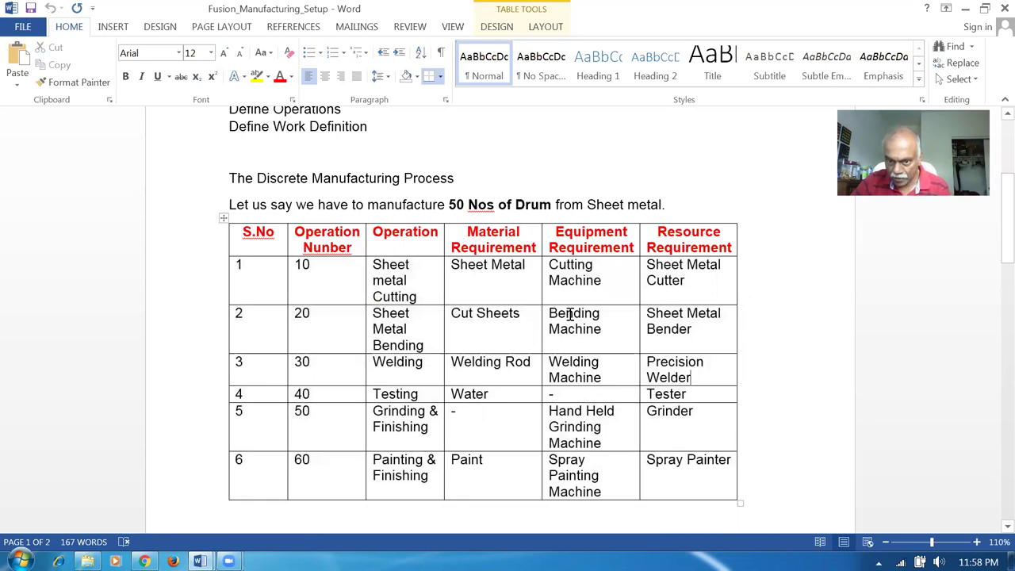
{"action": "left_click_drag", "start_coordinate": [570, 315], "coordinate": [575, 331]}
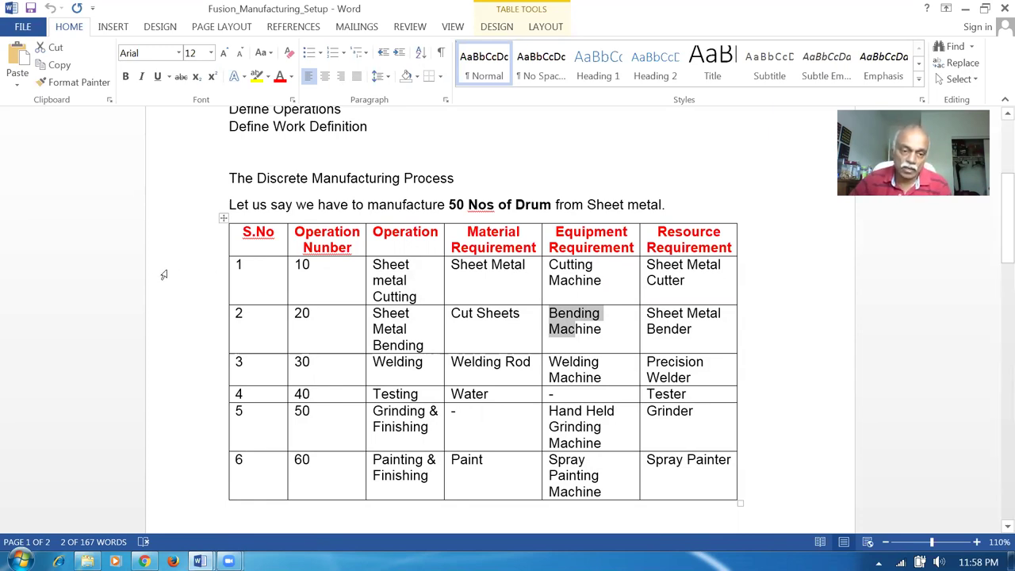
{"action": "left_click_drag", "start_coordinate": [183, 277], "coordinate": [182, 461]}
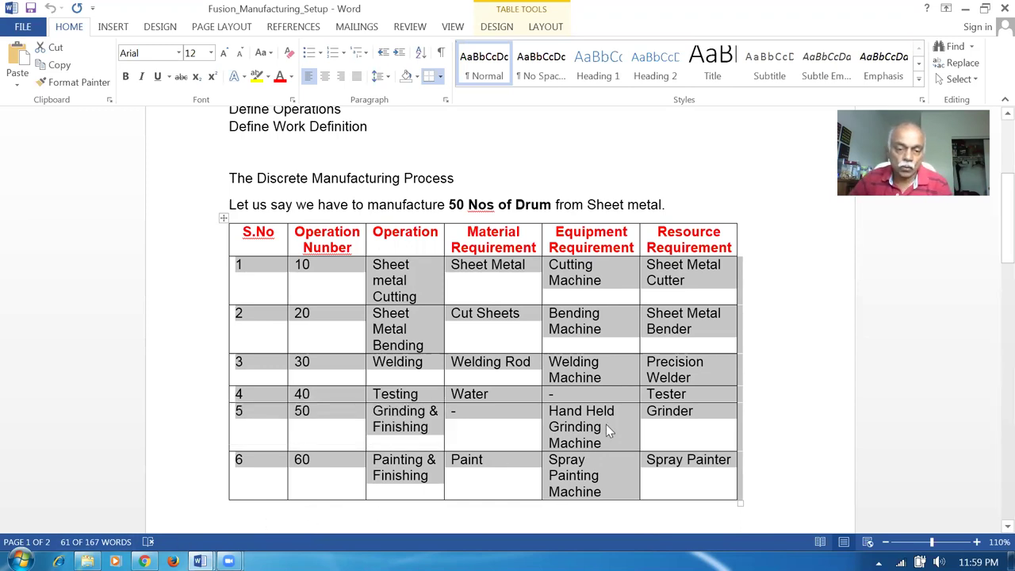
{"action": "left_click", "coordinate": [539, 434]}
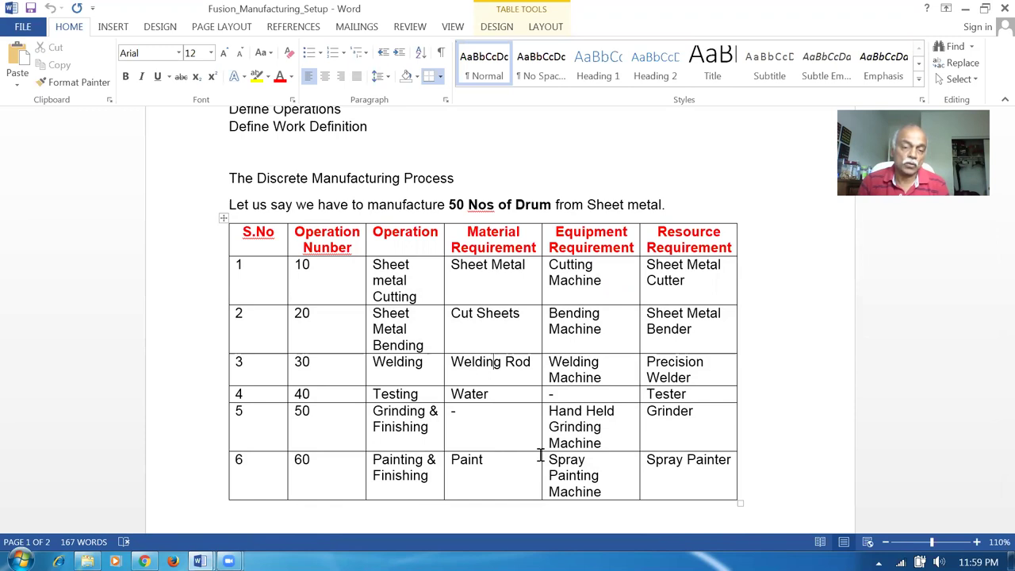
- Select each operation row from Sheet metal Cutting through Painting & Finishing in turn
{"action": "left_click", "coordinate": [178, 285]}
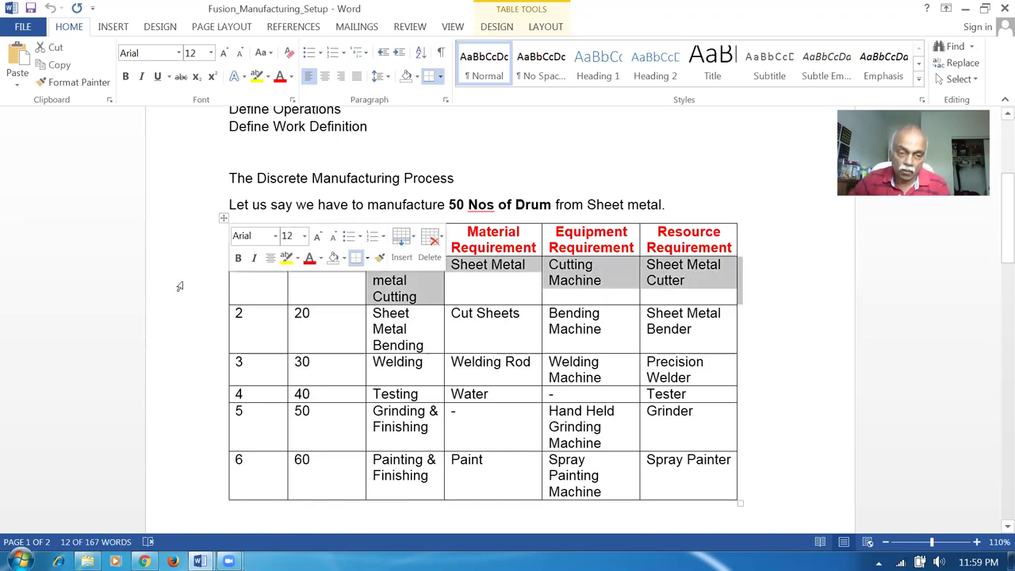
{"action": "left_click", "coordinate": [175, 323]}
{"action": "left_click", "coordinate": [192, 381]}
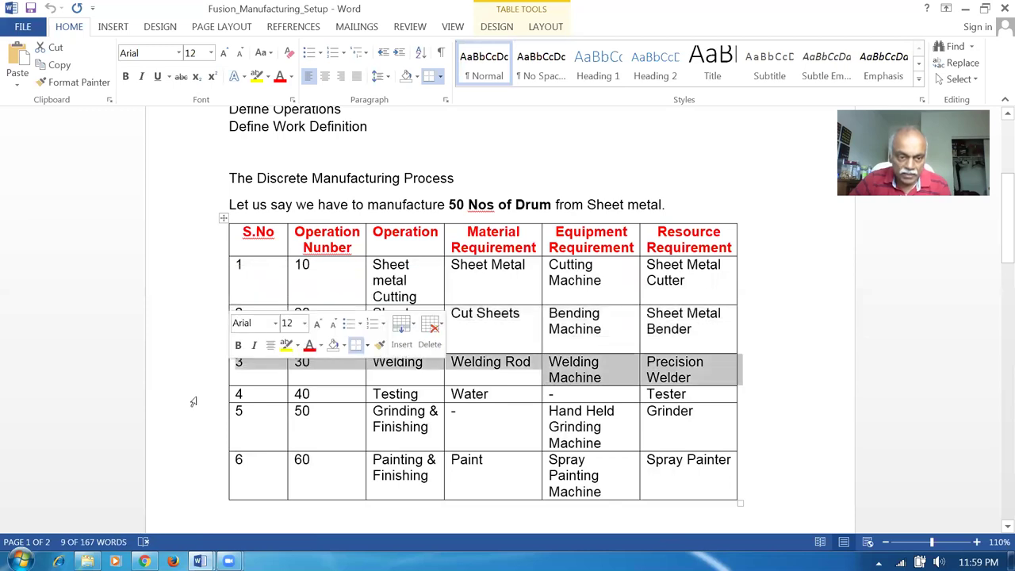
{"action": "left_click", "coordinate": [193, 398]}
{"action": "left_click", "coordinate": [193, 424]}
{"action": "left_click", "coordinate": [208, 484]}
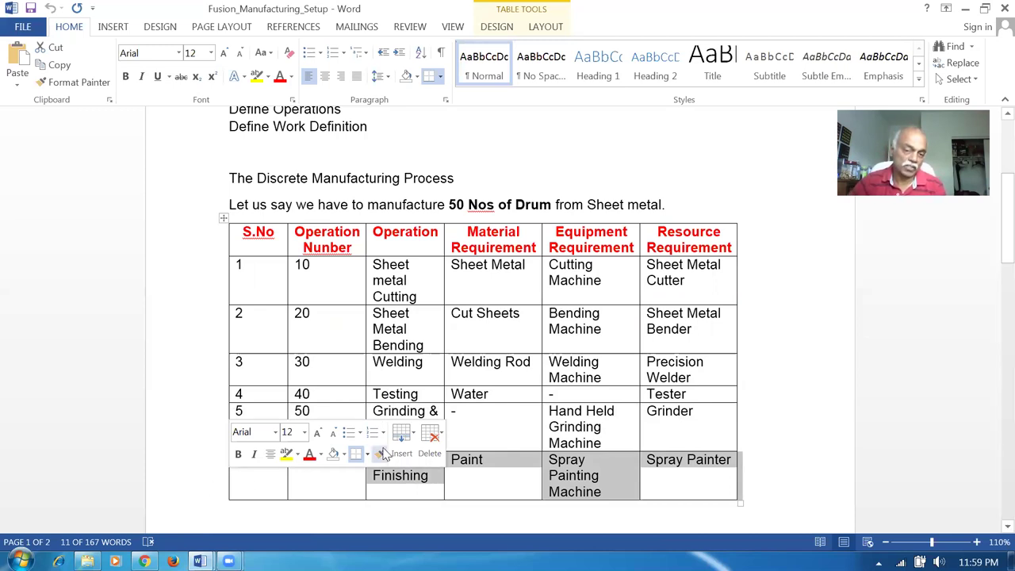
{"action": "left_click", "coordinate": [529, 316]}
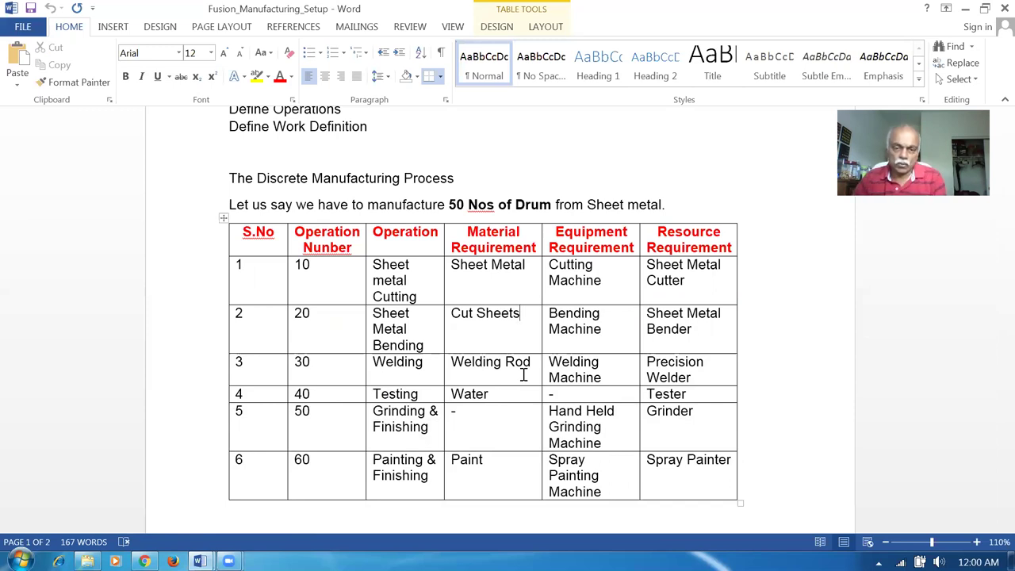
- In the standard operations table, highlight Bending and Cutting, Painting & Finishing and Bender Cutter
{"action": "left_click", "coordinate": [421, 267]}
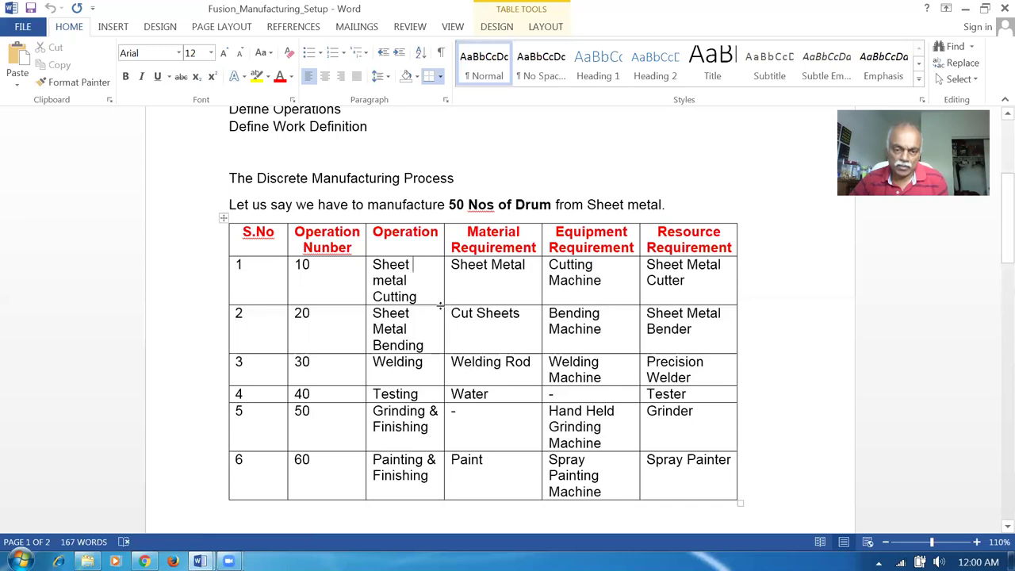
{"action": "scroll", "coordinate": [444, 348], "scroll_direction": "down", "scroll_amount": 5}
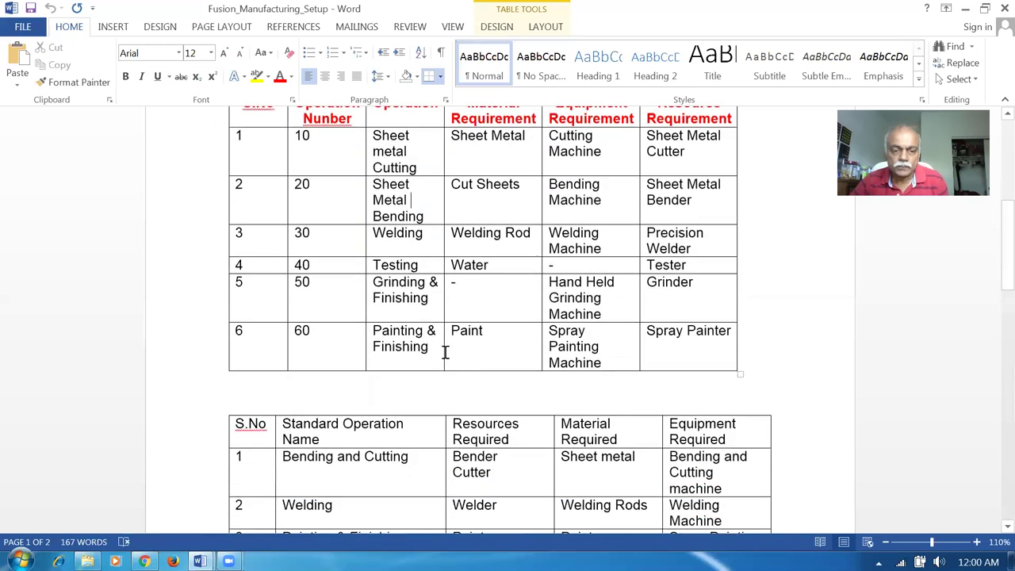
{"action": "scroll", "coordinate": [445, 352], "scroll_direction": "down", "scroll_amount": 2}
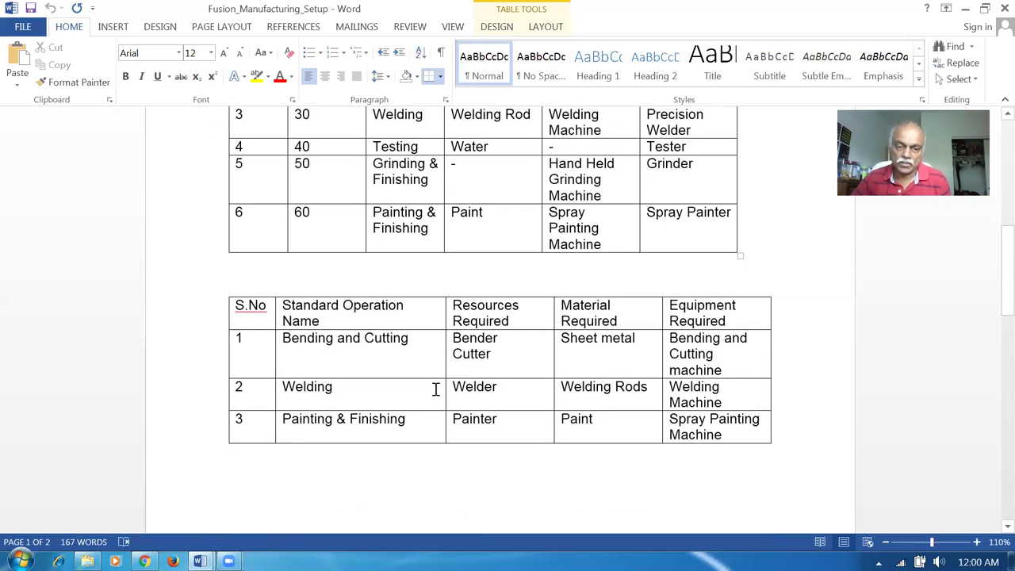
{"action": "double_click", "coordinate": [302, 346]}
{"action": "left_click_drag", "start_coordinate": [352, 343], "coordinate": [372, 347]}
{"action": "left_click", "coordinate": [293, 417]}
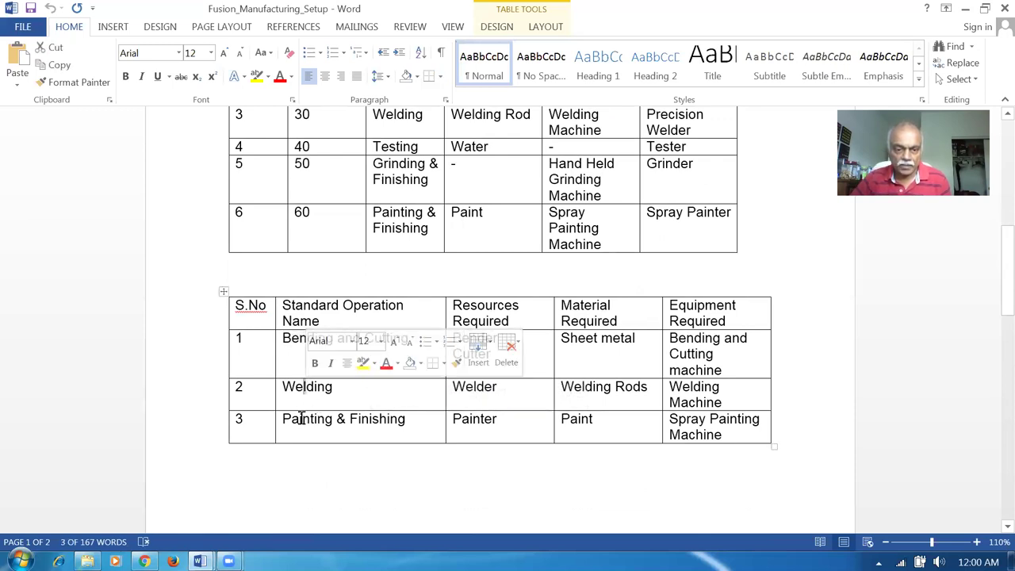
{"action": "left_click_drag", "start_coordinate": [312, 425], "coordinate": [387, 430]}
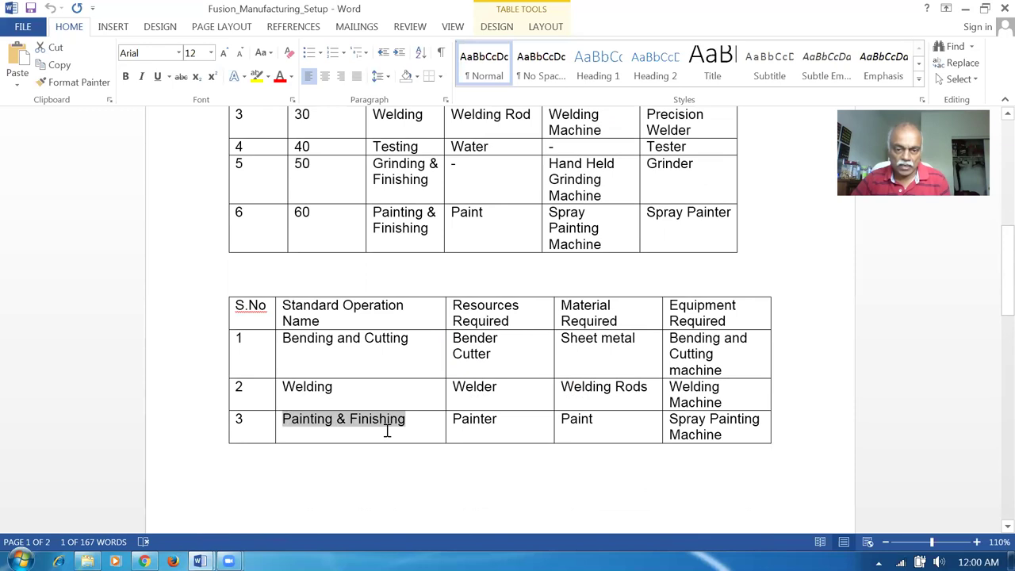
{"action": "left_click_drag", "start_coordinate": [453, 340], "coordinate": [465, 367]}
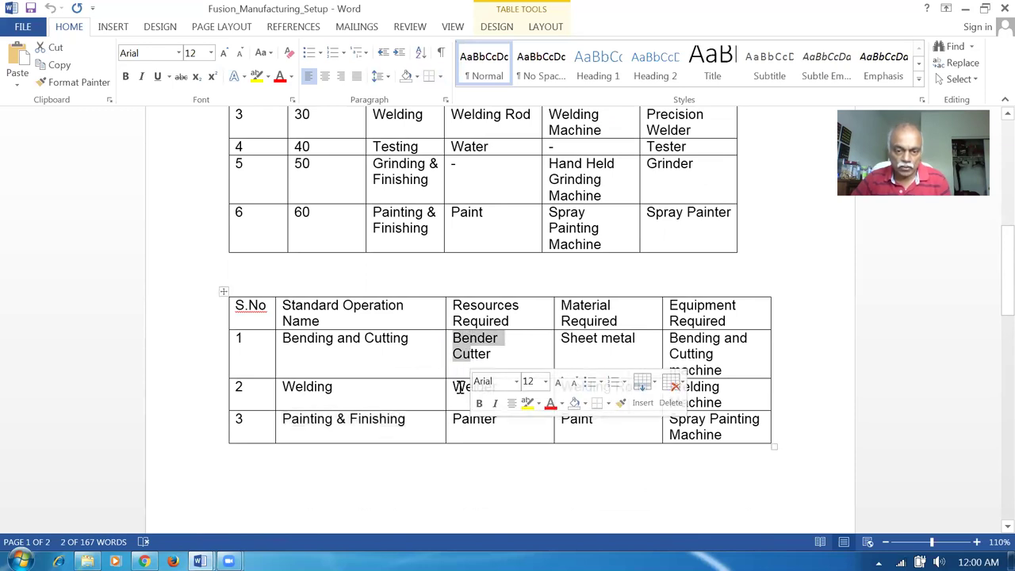
{"action": "left_click", "coordinate": [460, 387]}
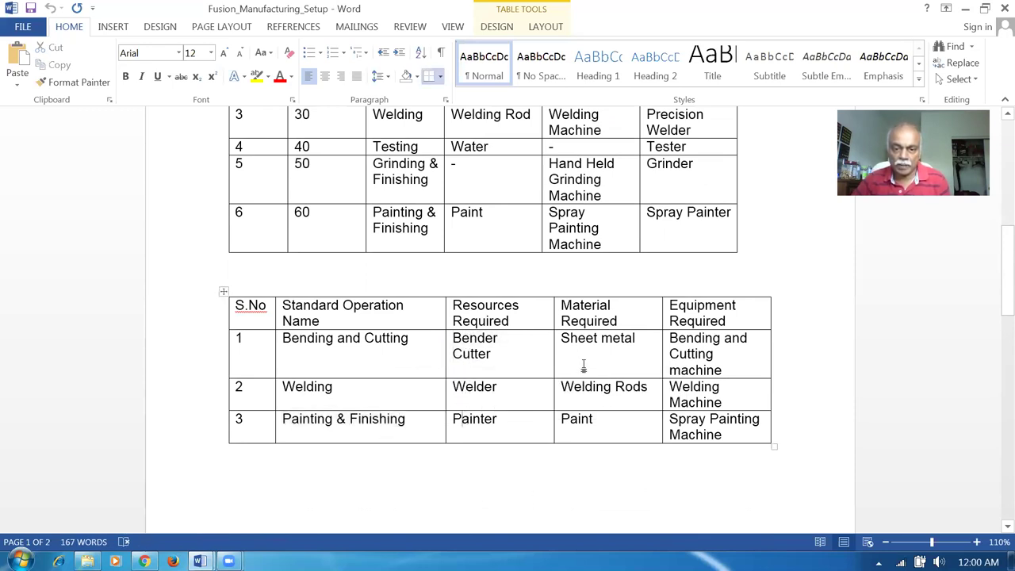
- Check the Equipment Required column and return to the top of the document
{"action": "left_click", "coordinate": [595, 419]}
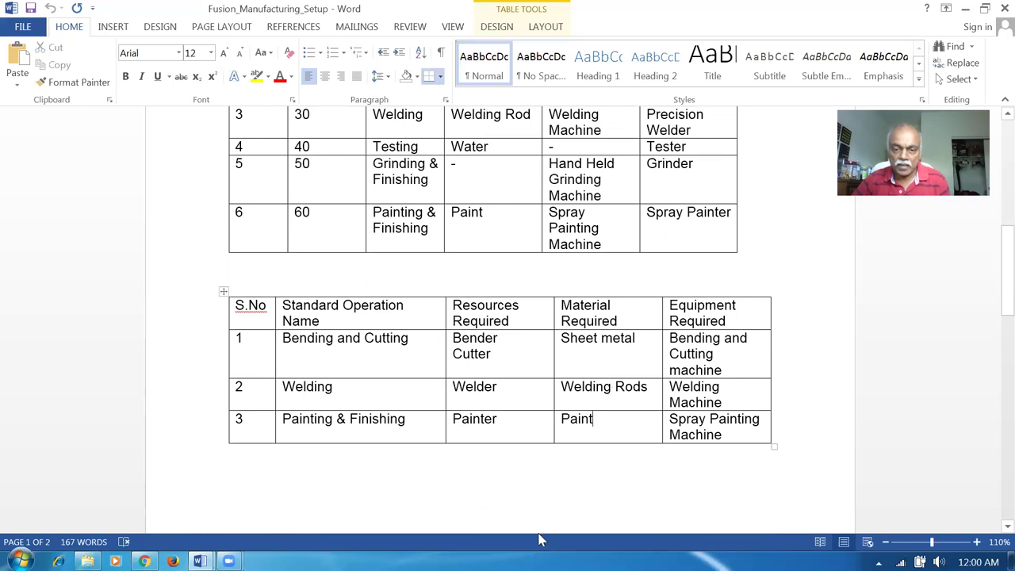
{"action": "left_click", "coordinate": [732, 295]}
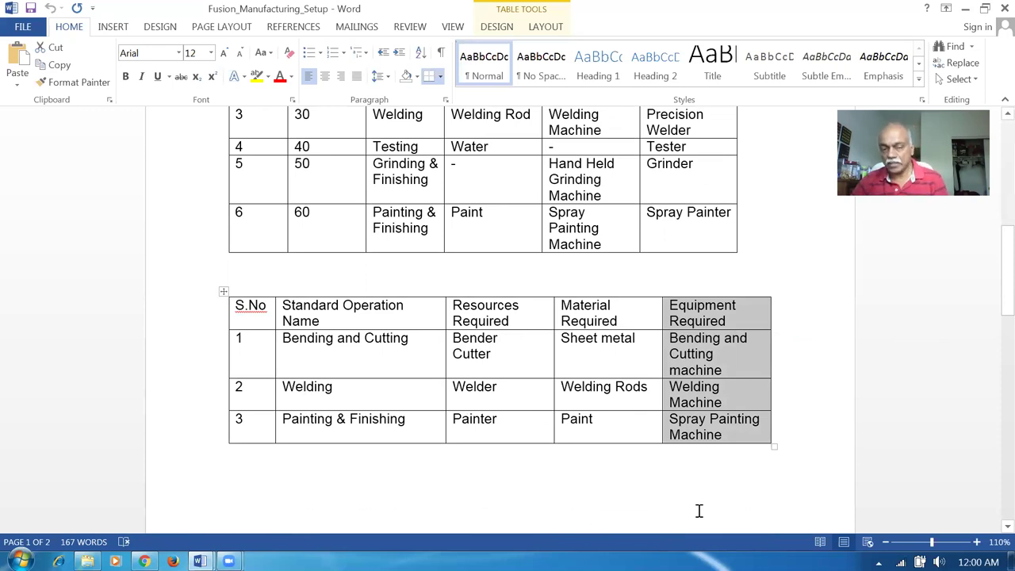
{"action": "left_click", "coordinate": [317, 341]}
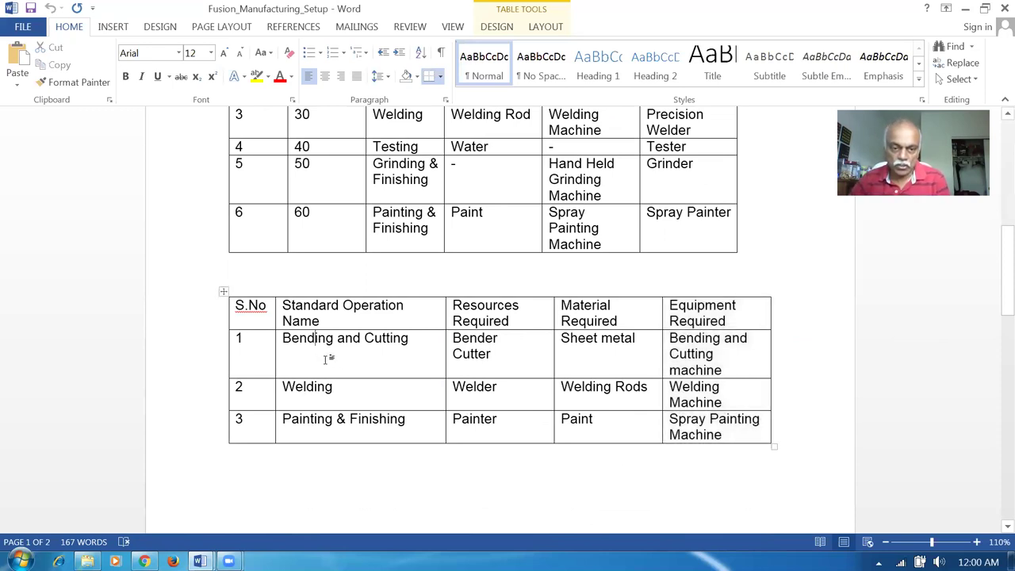
{"action": "left_click", "coordinate": [336, 423]}
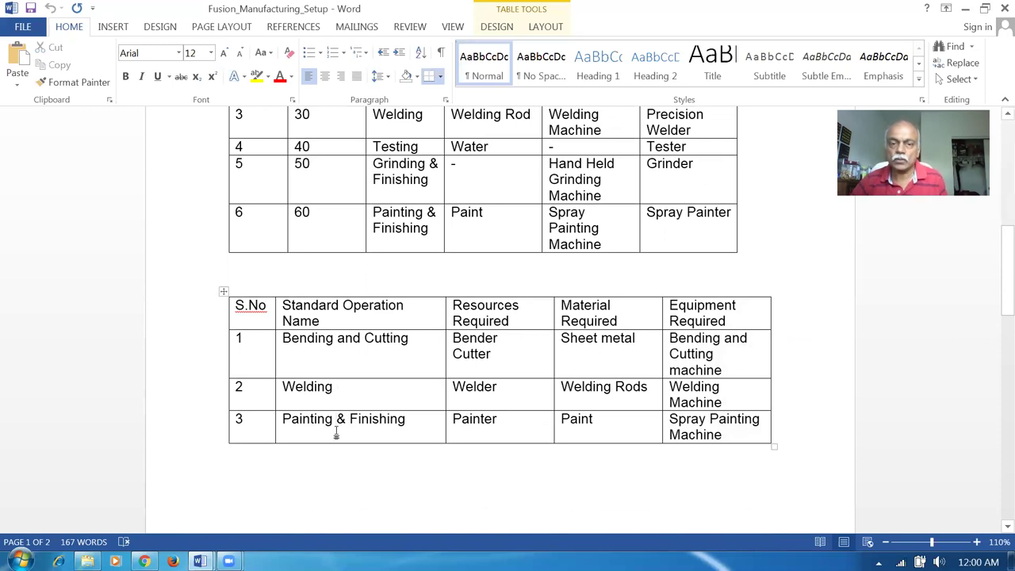
{"action": "scroll", "coordinate": [355, 432], "scroll_direction": "up", "scroll_amount": 3}
{"action": "scroll", "coordinate": [355, 432], "scroll_direction": "up", "scroll_amount": 4}
{"action": "scroll", "coordinate": [356, 437], "scroll_direction": "up", "scroll_amount": 2}
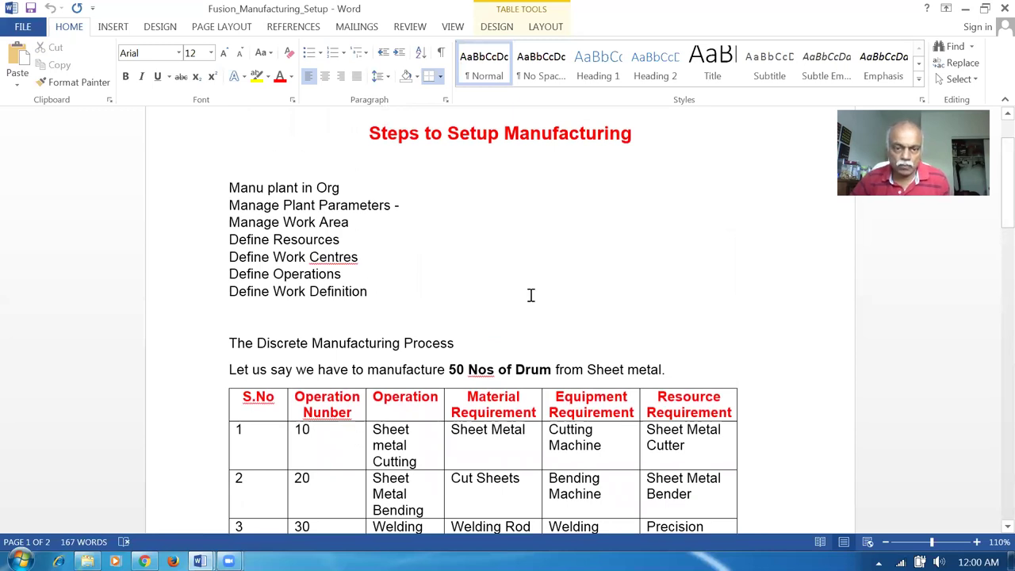
- Select the 'Manu plant in Org' step and switch to the order management worksheet
{"action": "left_click_drag", "start_coordinate": [262, 190], "coordinate": [347, 188]}
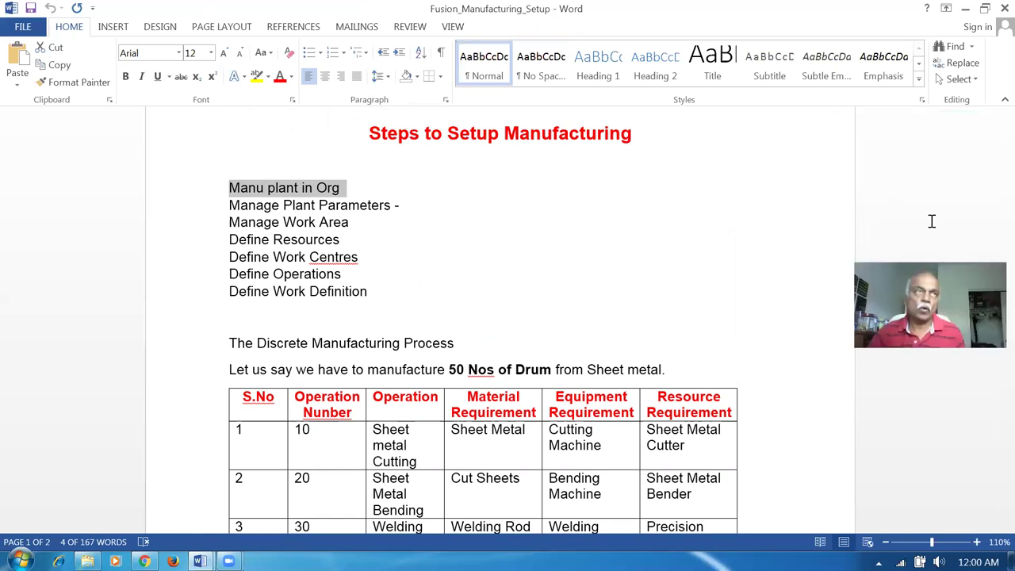
{"action": "left_click", "coordinate": [392, 295]}
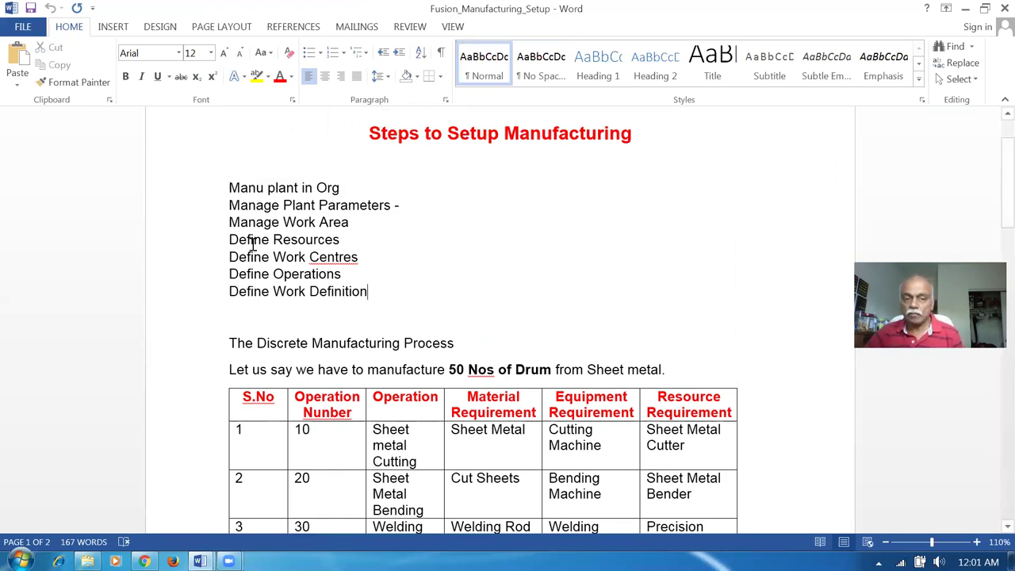
{"action": "left_click", "coordinate": [176, 191]}
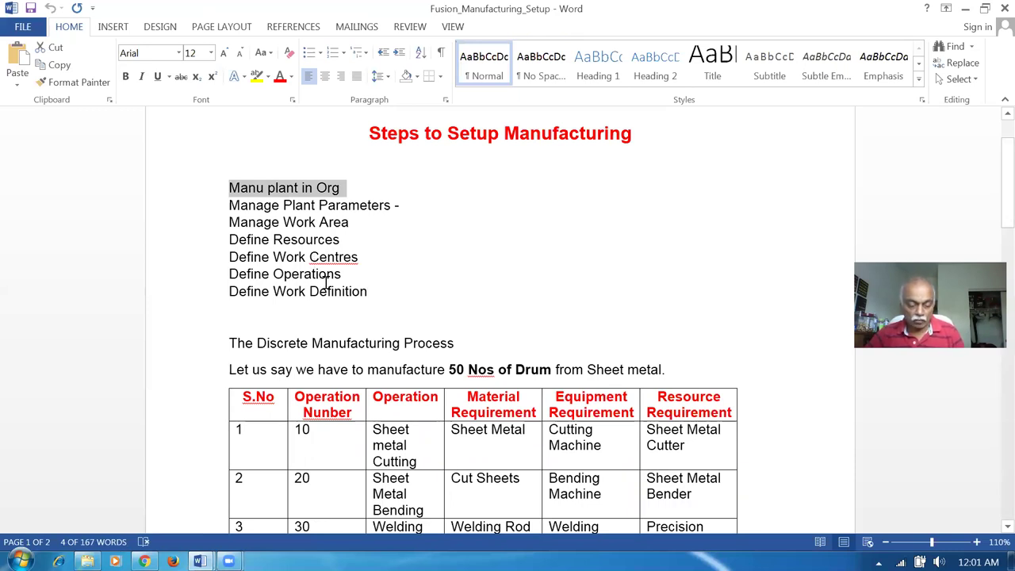
{"action": "key", "text": "alt+Tab"}
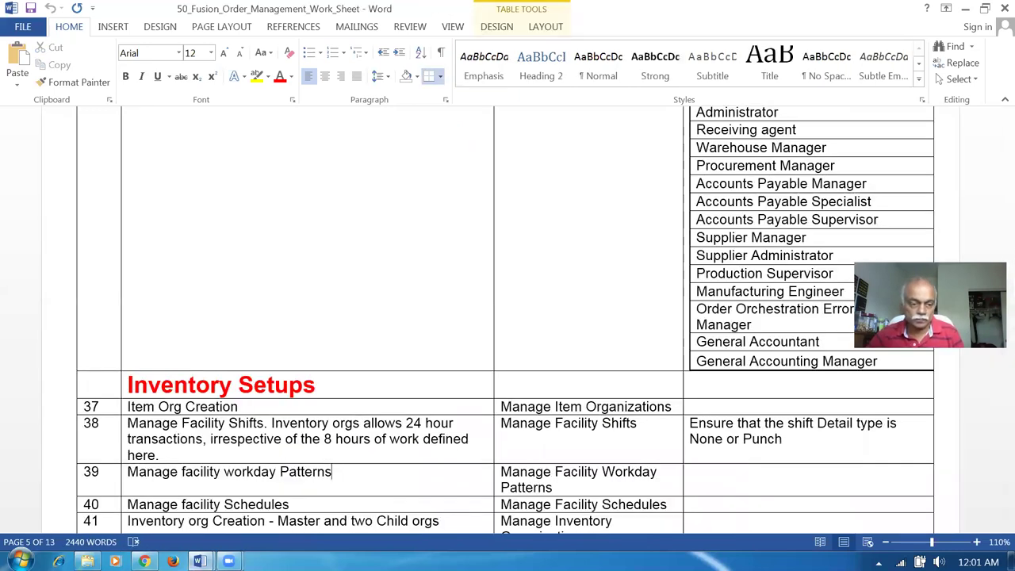
- Go to Setup and Maintenance in the Oracle Fusion browser tab
{"action": "left_click", "coordinate": [145, 561]}
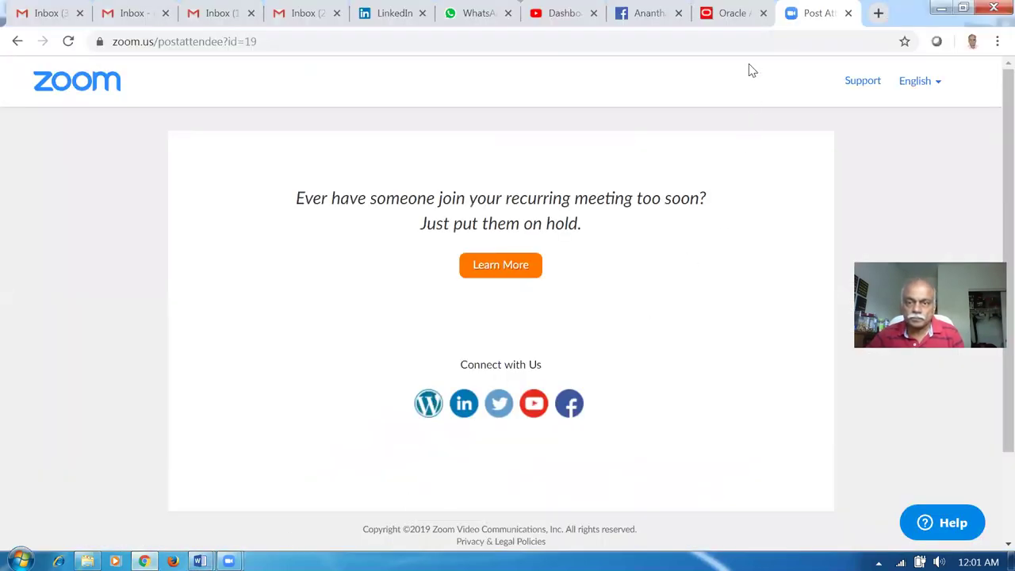
{"action": "left_click", "coordinate": [737, 15]}
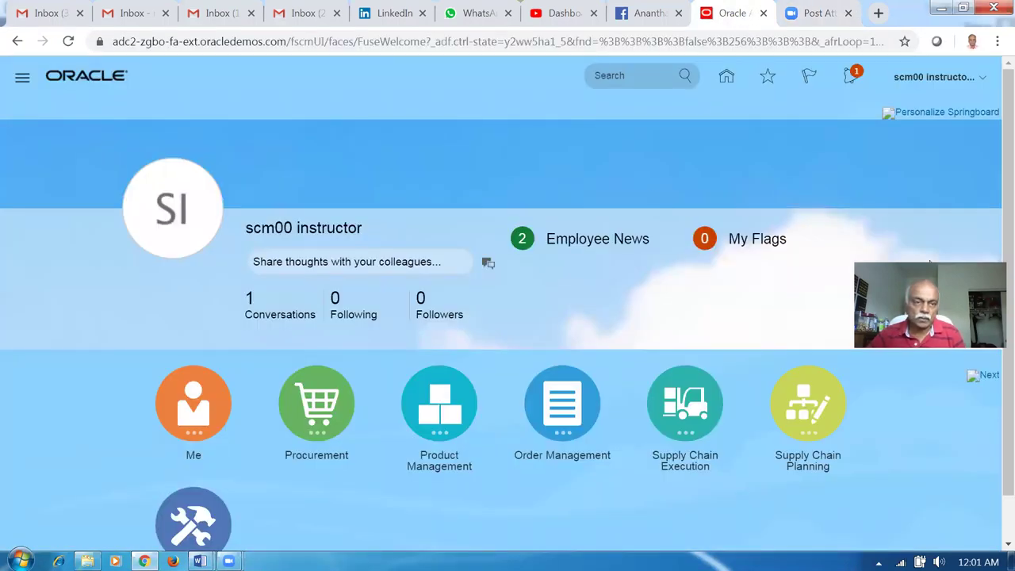
{"action": "left_click", "coordinate": [951, 77]}
{"action": "left_click", "coordinate": [719, 310]}
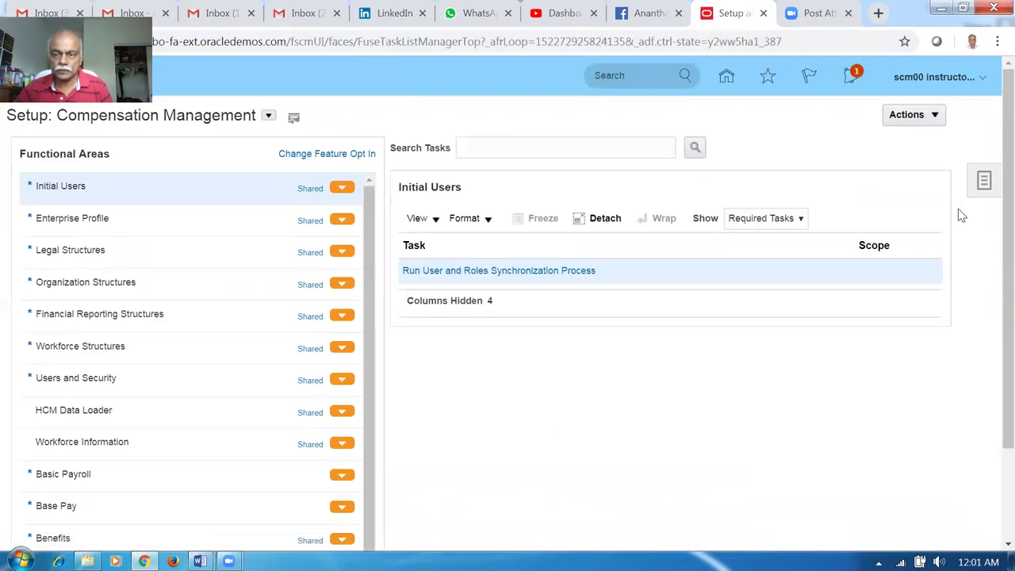
- Search the tasks for inventory organizations and open Manage Inventory Organizations
{"action": "left_click", "coordinate": [985, 182]}
{"action": "left_click", "coordinate": [885, 254]}
{"action": "left_click", "coordinate": [393, 150]}
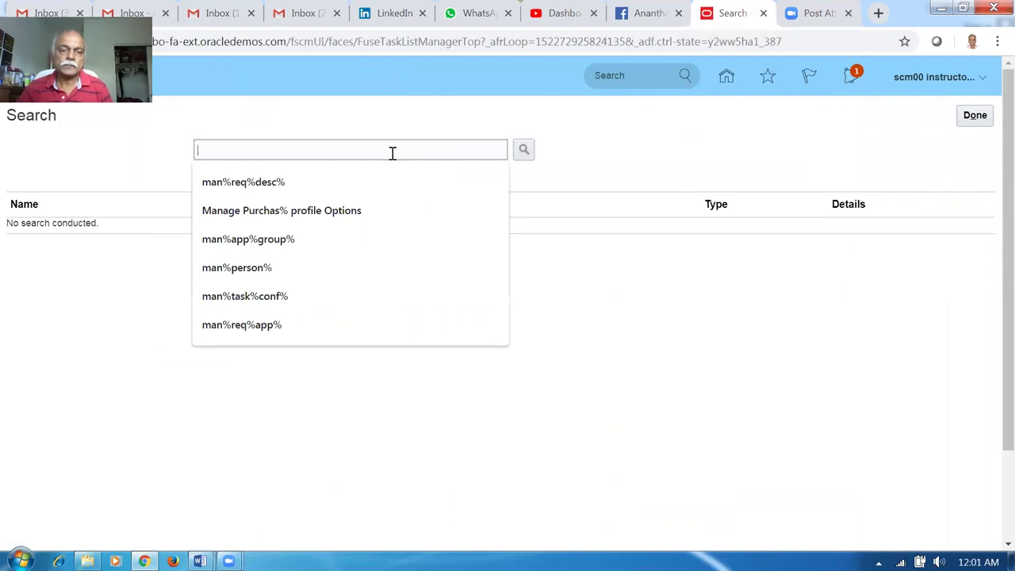
{"action": "type", "text": "man%l"}
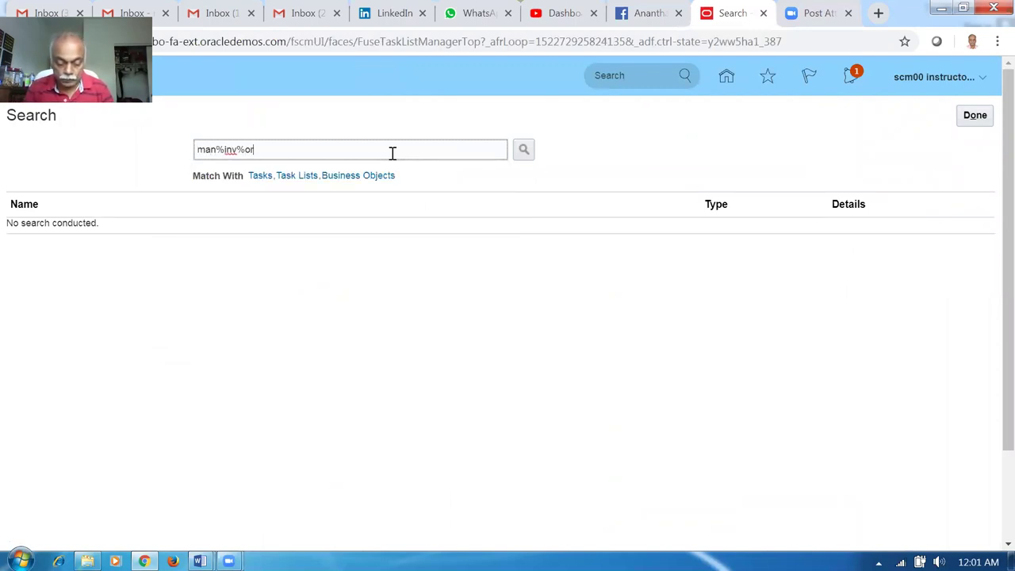
{"action": "key", "text": "Return"}
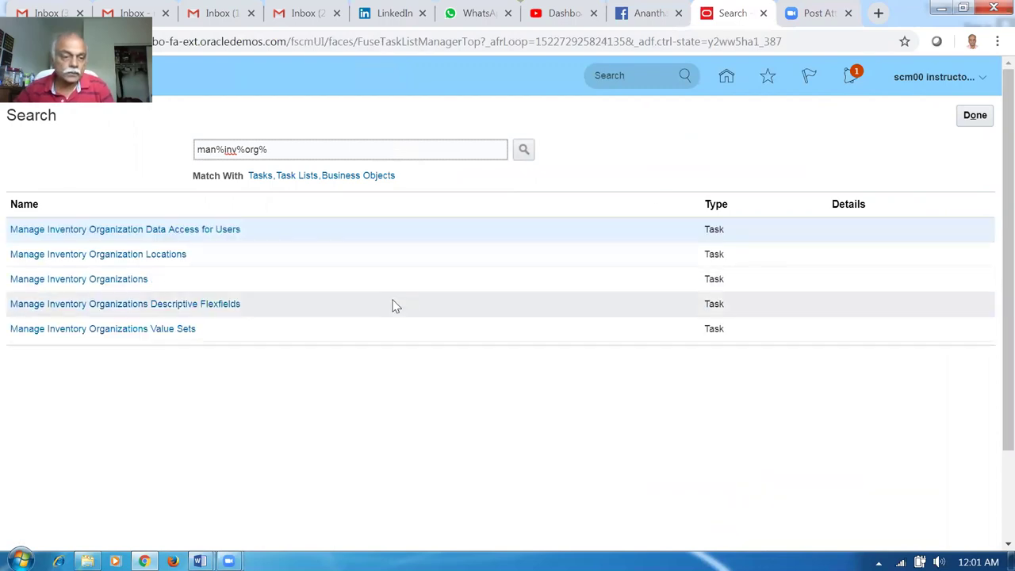
{"action": "left_click", "coordinate": [78, 281]}
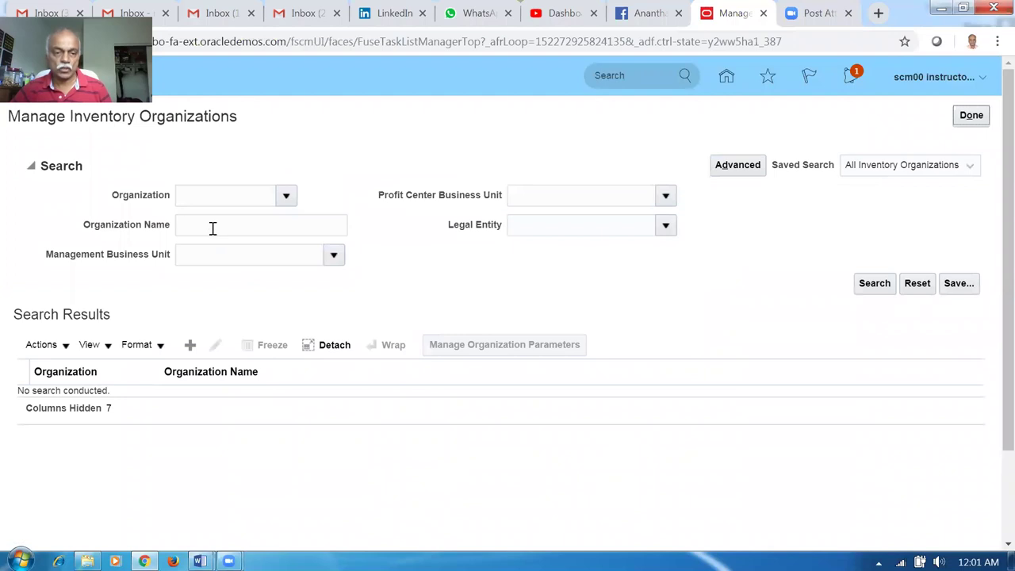
{"action": "left_click", "coordinate": [200, 230]}
- Search by organization code 002 with the name cleared, and edit 002 Atlanta
{"action": "type", "text": "002"}
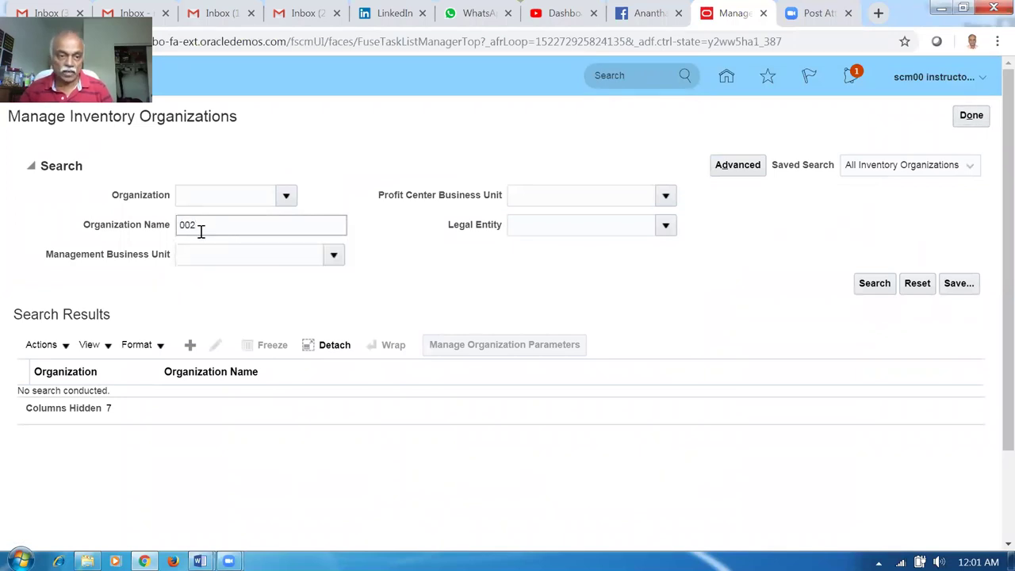
{"action": "key", "text": "Return"}
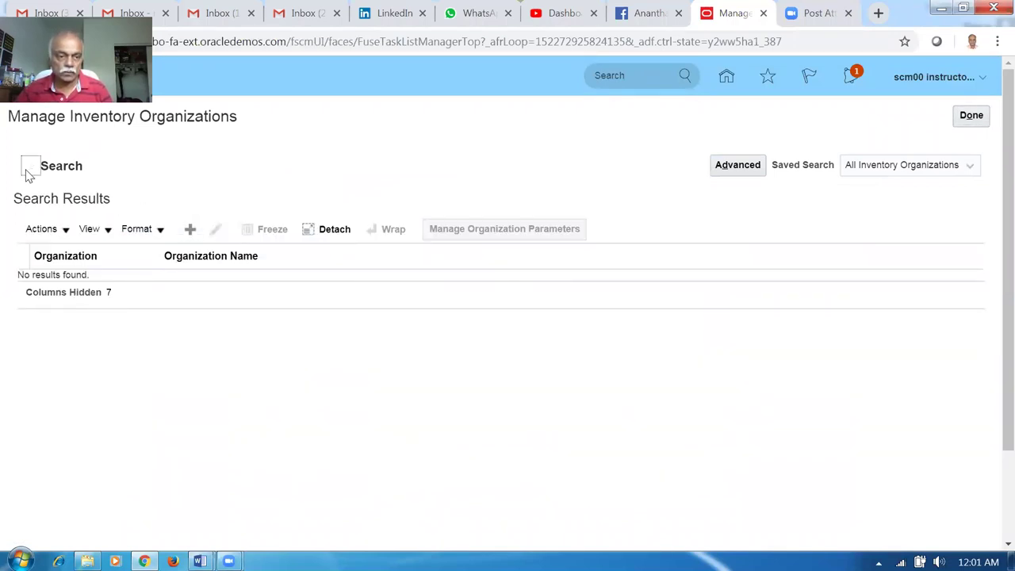
{"action": "left_click", "coordinate": [30, 166]}
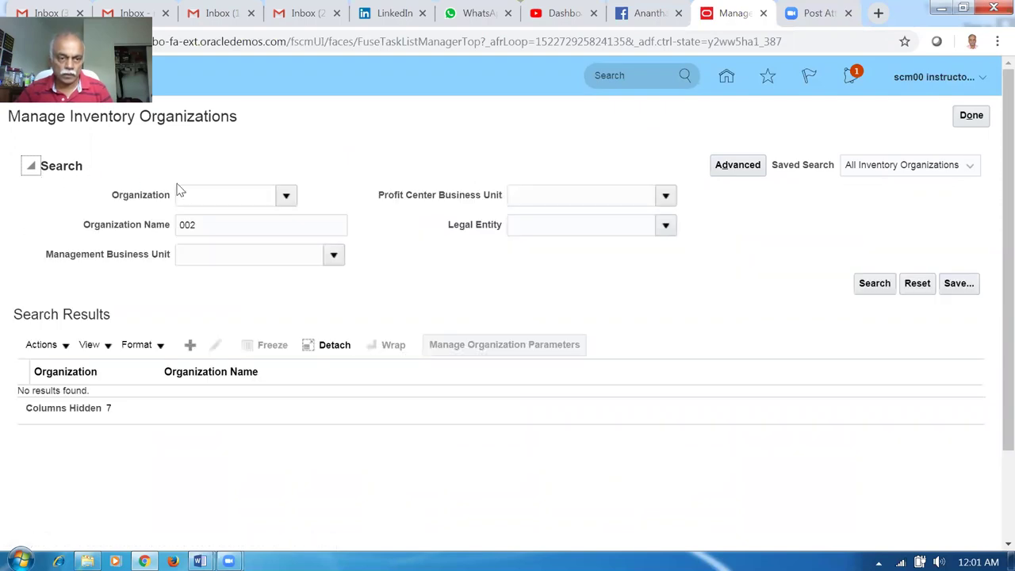
{"action": "left_click", "coordinate": [195, 196]}
{"action": "type", "text": "002"}
{"action": "key", "text": "Tab"}
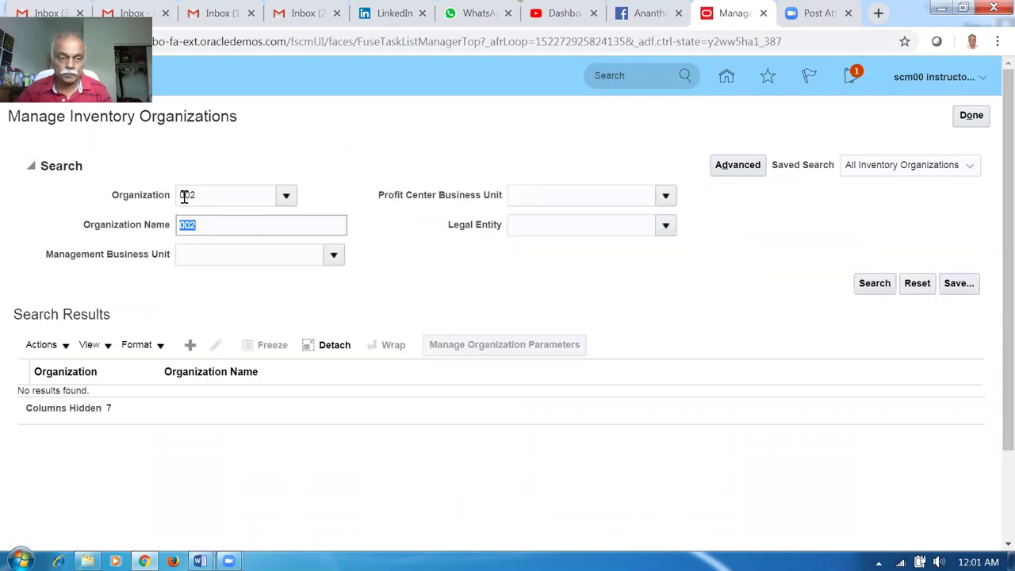
{"action": "key", "text": "BackSpace"}
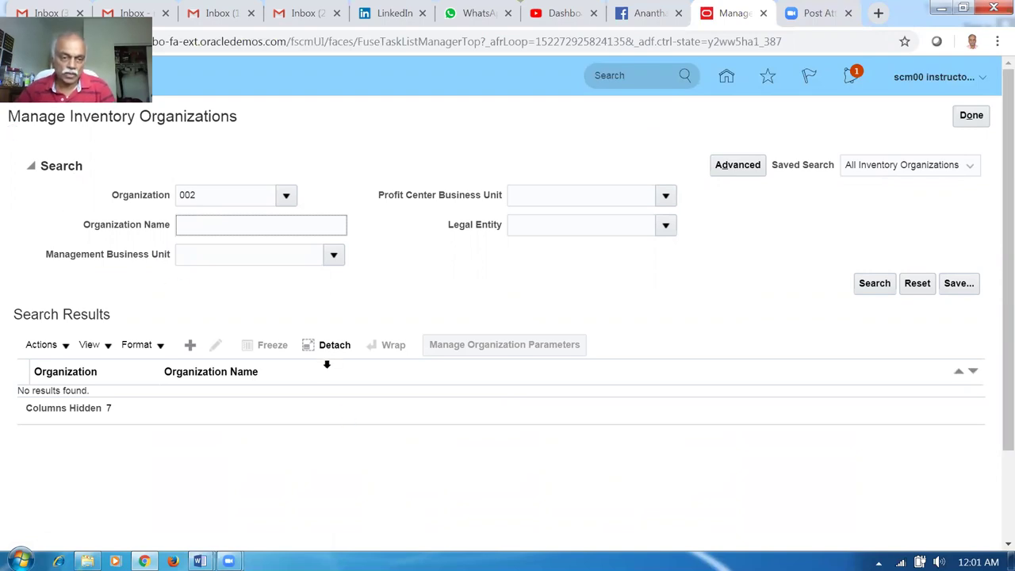
{"action": "key", "text": "Return"}
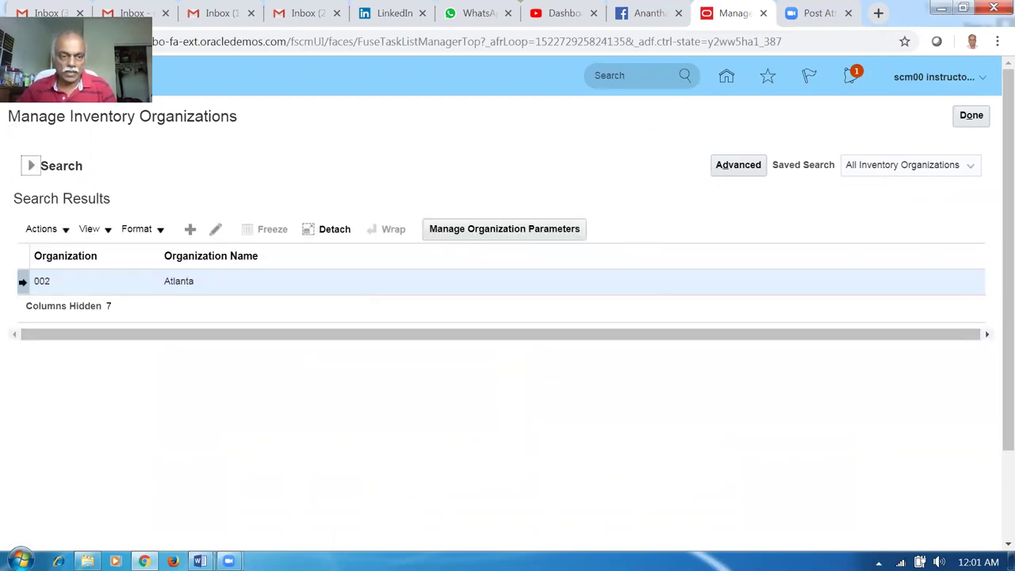
{"action": "left_click", "coordinate": [215, 229]}
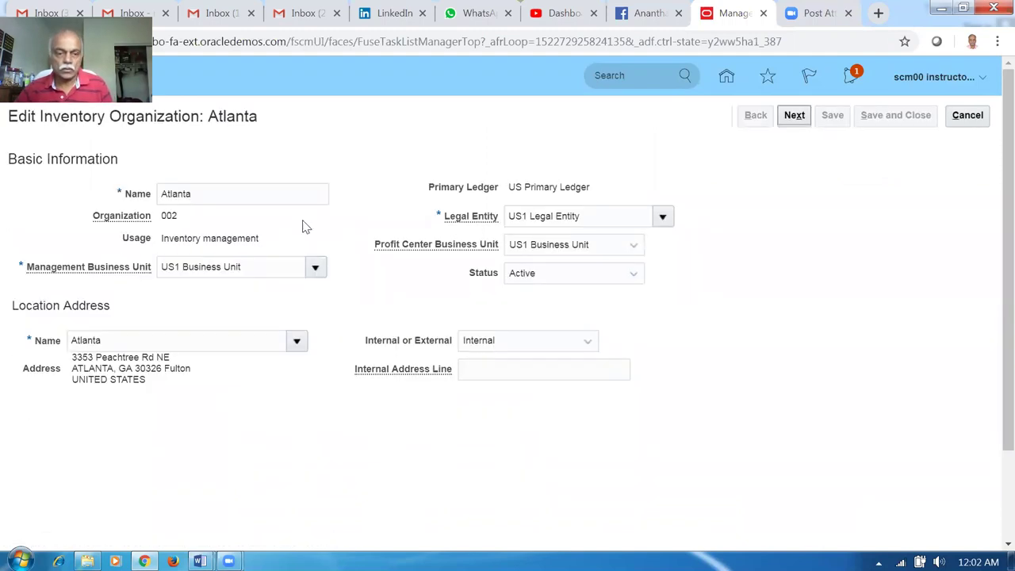
- View the Atlanta organization parameters and cancel without saving
{"action": "left_click", "coordinate": [794, 117]}
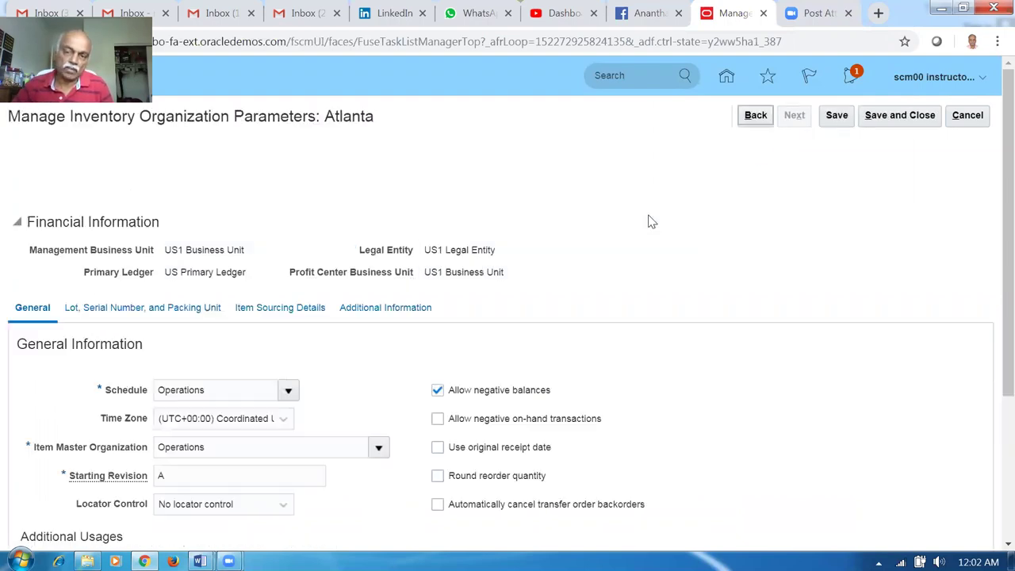
{"action": "scroll", "coordinate": [278, 404], "scroll_direction": "down", "scroll_amount": 1}
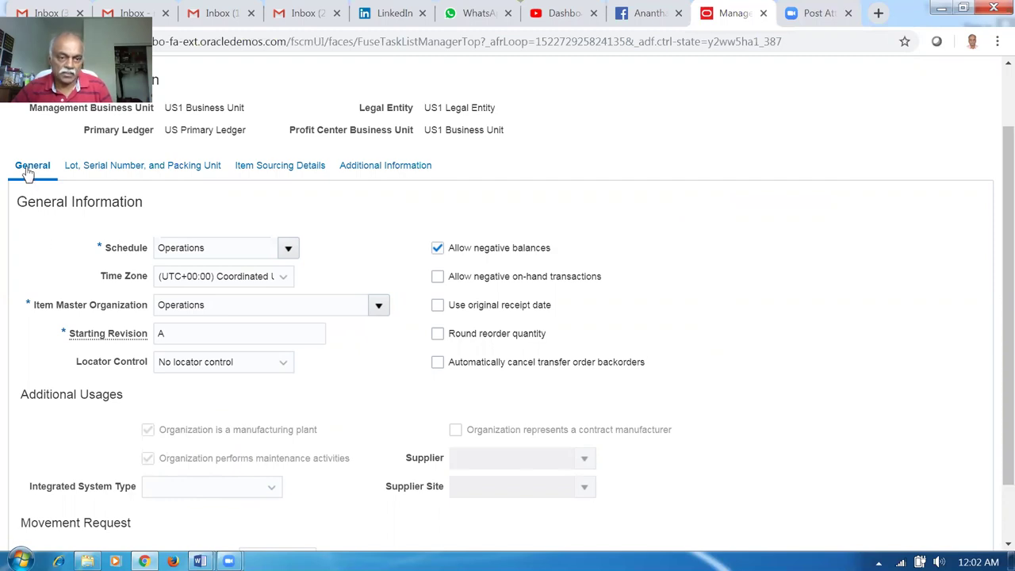
{"action": "scroll", "coordinate": [945, 284], "scroll_direction": "up", "scroll_amount": 2}
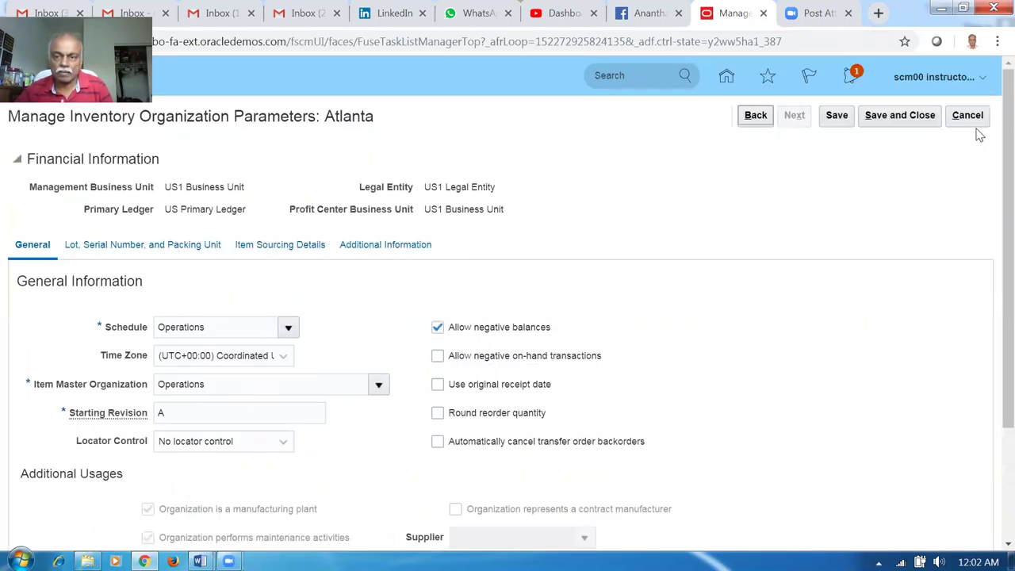
{"action": "left_click", "coordinate": [967, 115]}
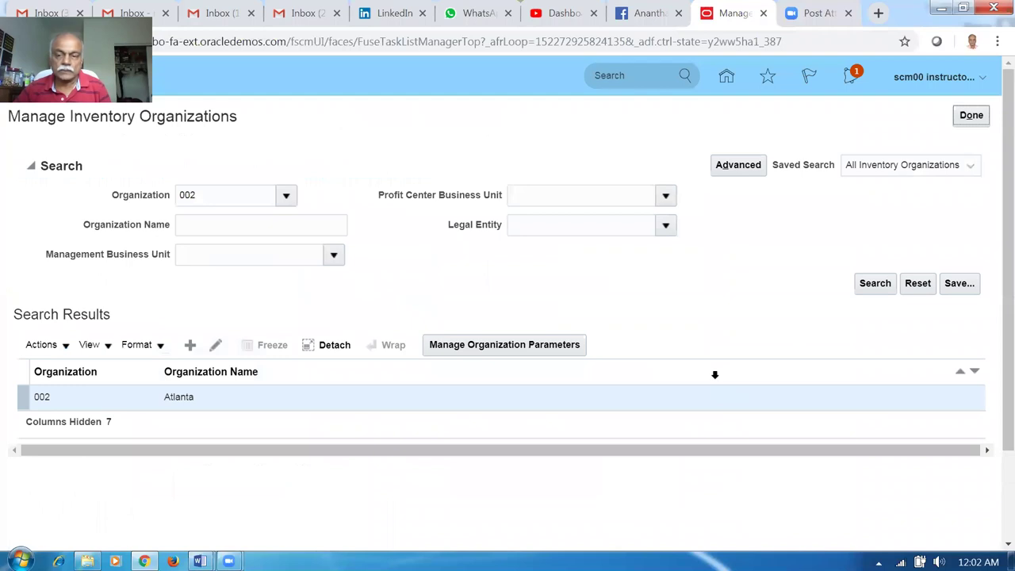
- Search tasks for man%plant%para% and open Manage Plant Parameters
{"action": "left_click", "coordinate": [972, 115]}
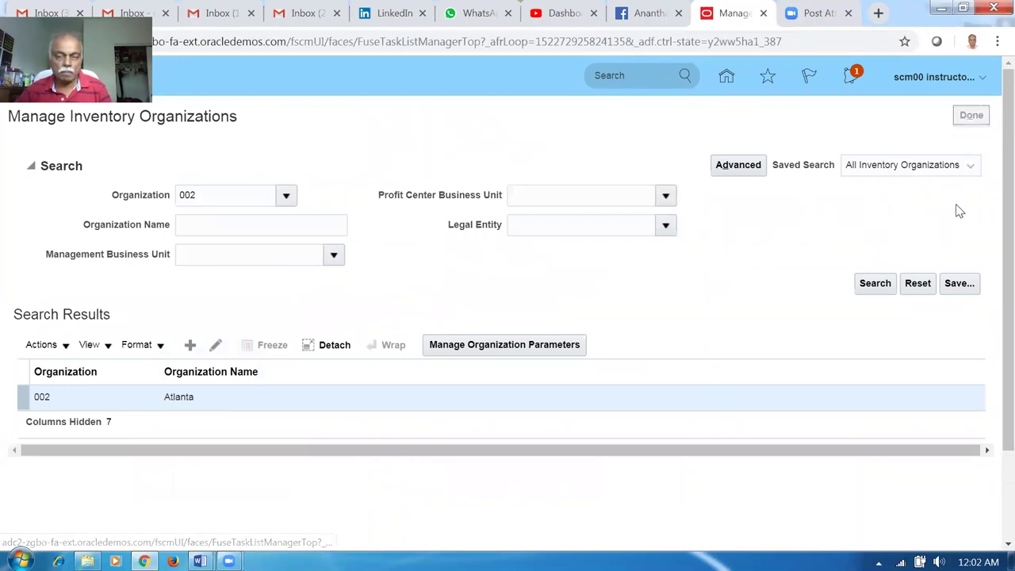
{"action": "left_click_drag", "start_coordinate": [328, 151], "coordinate": [2, 127]}
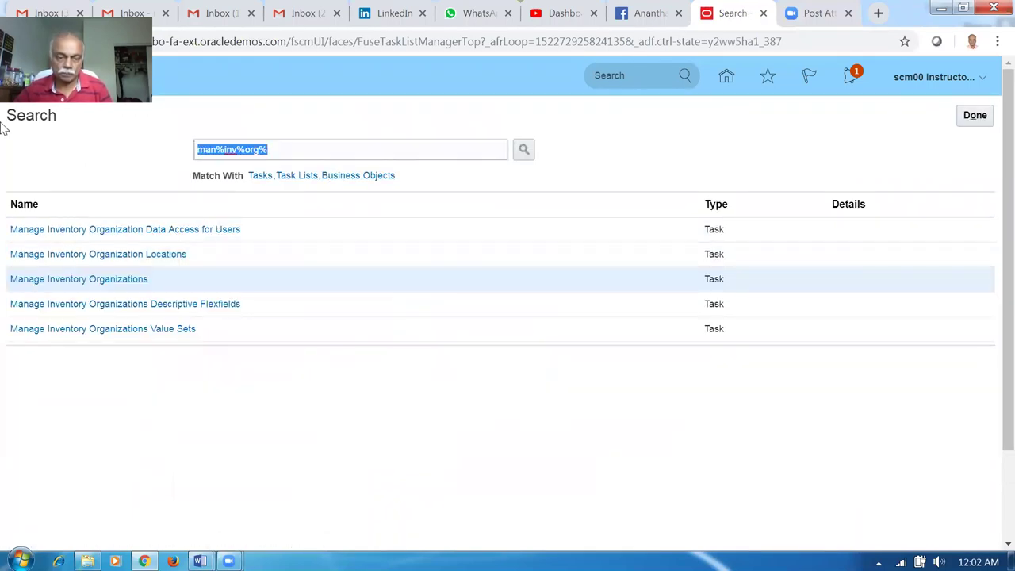
{"action": "type", "text": "man%"}
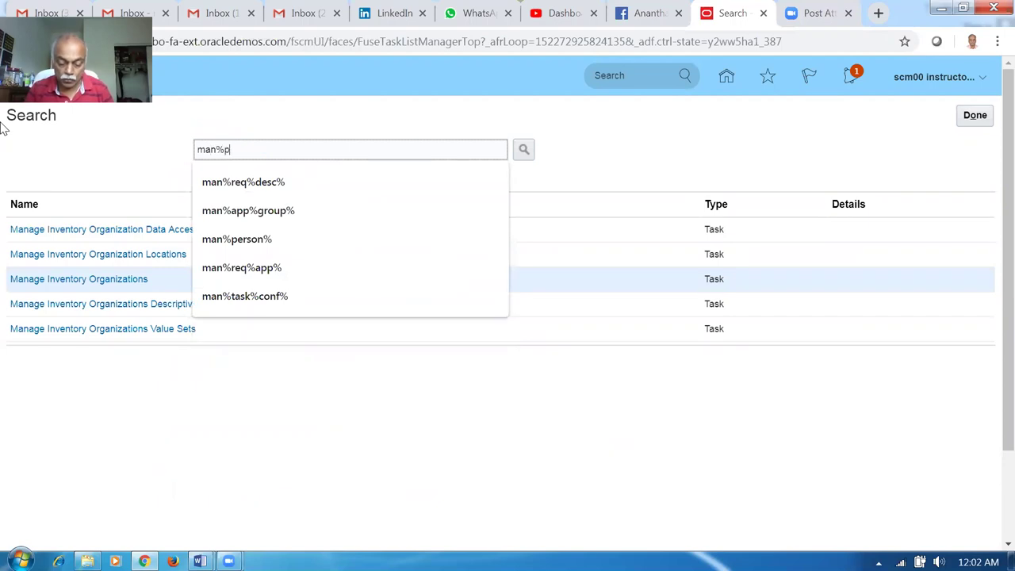
{"action": "type", "text": "plant%para%"}
{"action": "key", "text": "Return"}
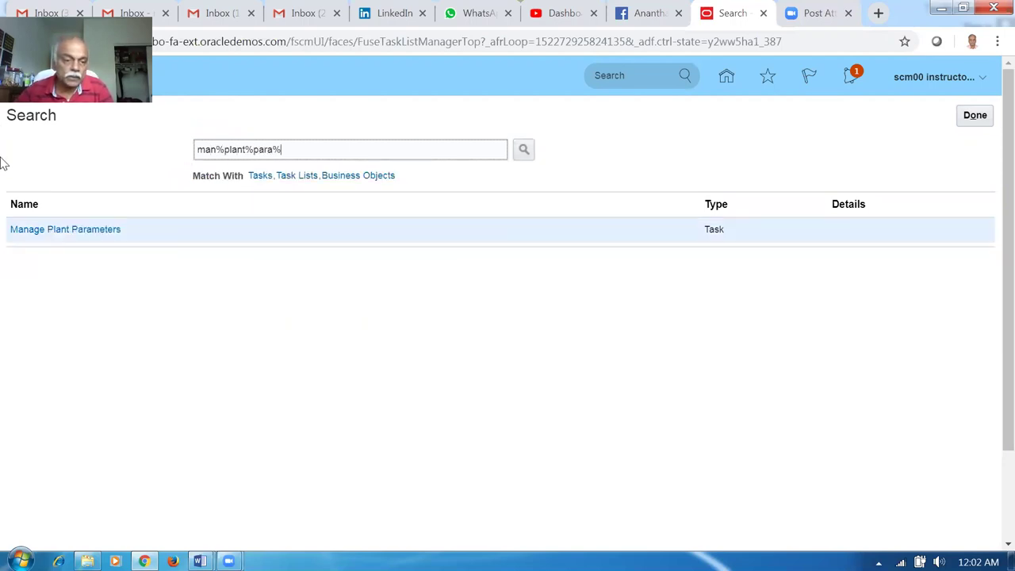
{"action": "left_click", "coordinate": [80, 232]}
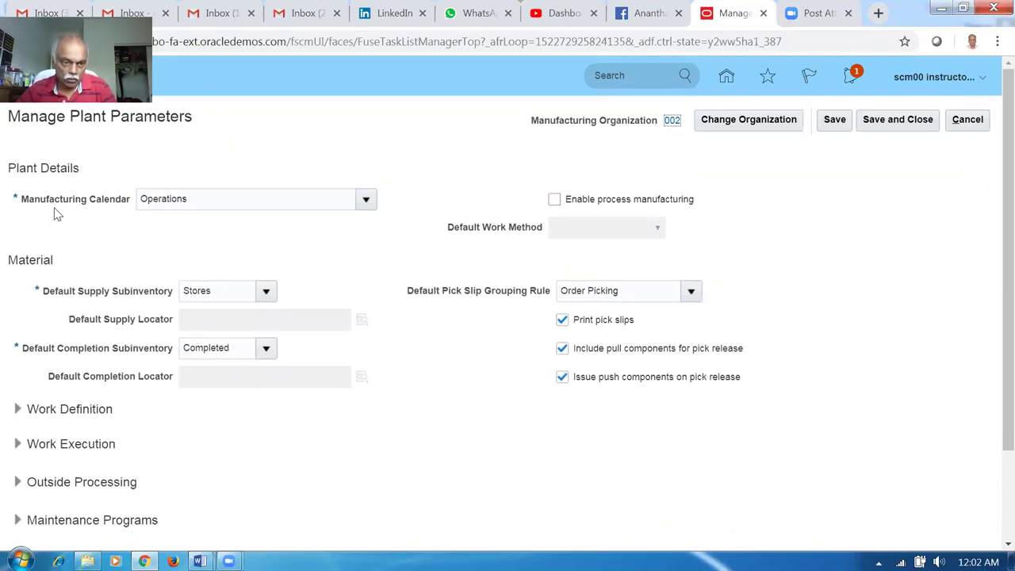
- Check the Operations calendar and Completed subinventory, then expand Work Definition settings
{"action": "left_click_drag", "start_coordinate": [203, 199], "coordinate": [103, 217]}
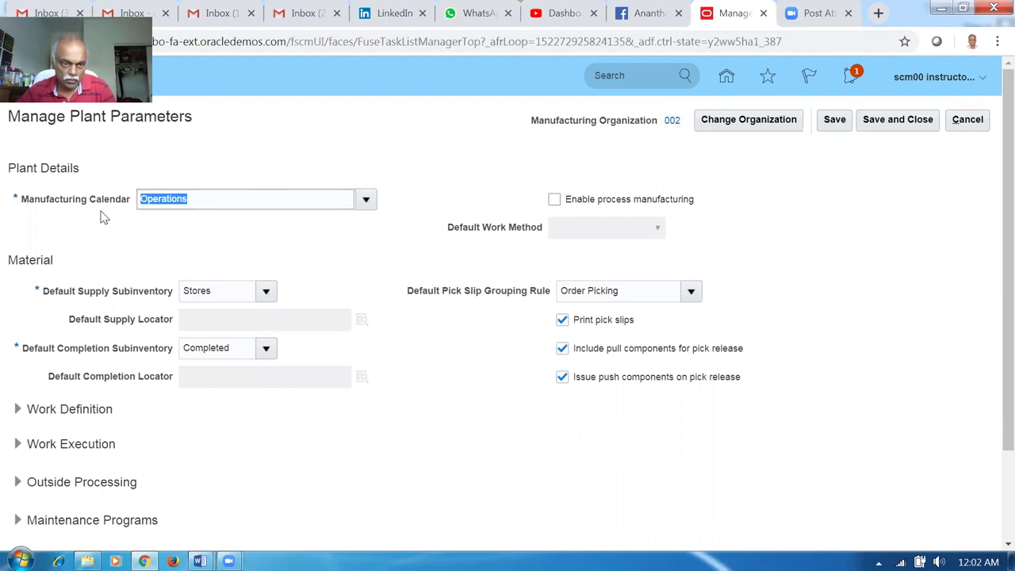
{"action": "left_click", "coordinate": [223, 200]}
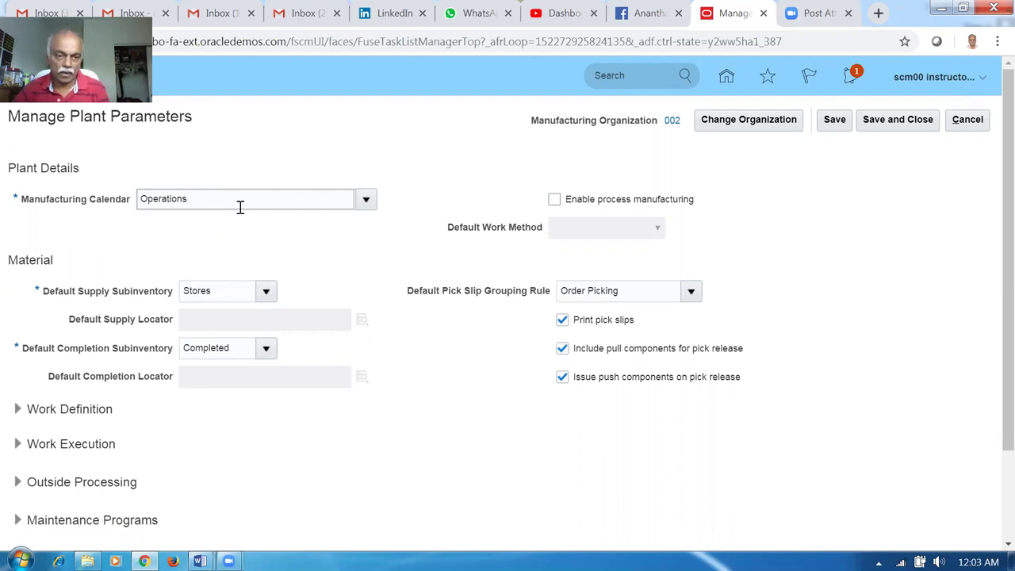
{"action": "left_click_drag", "start_coordinate": [242, 198], "coordinate": [143, 205]}
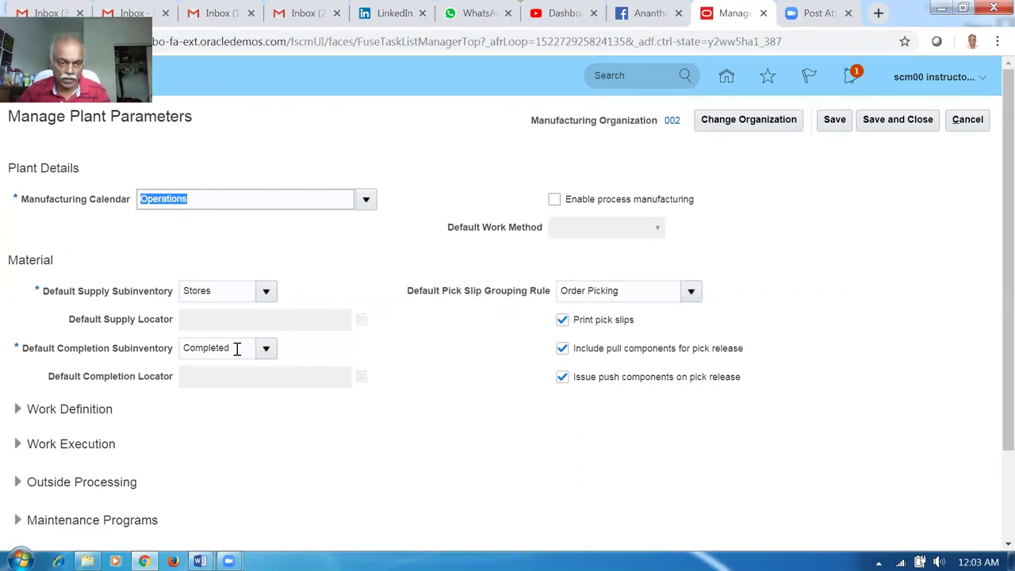
{"action": "double_click", "coordinate": [232, 347]}
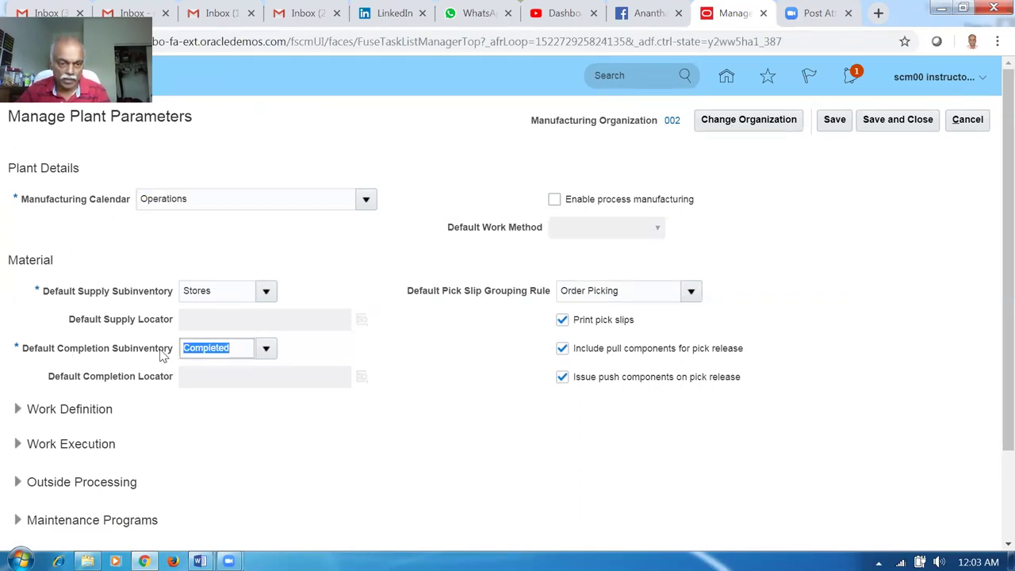
{"action": "left_click", "coordinate": [375, 425]}
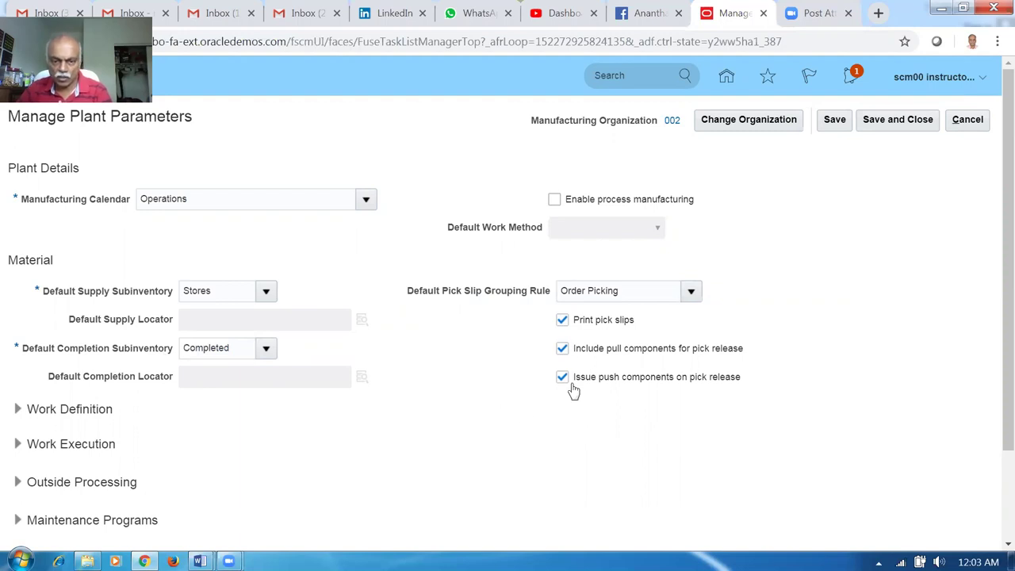
{"action": "left_click", "coordinate": [18, 409]}
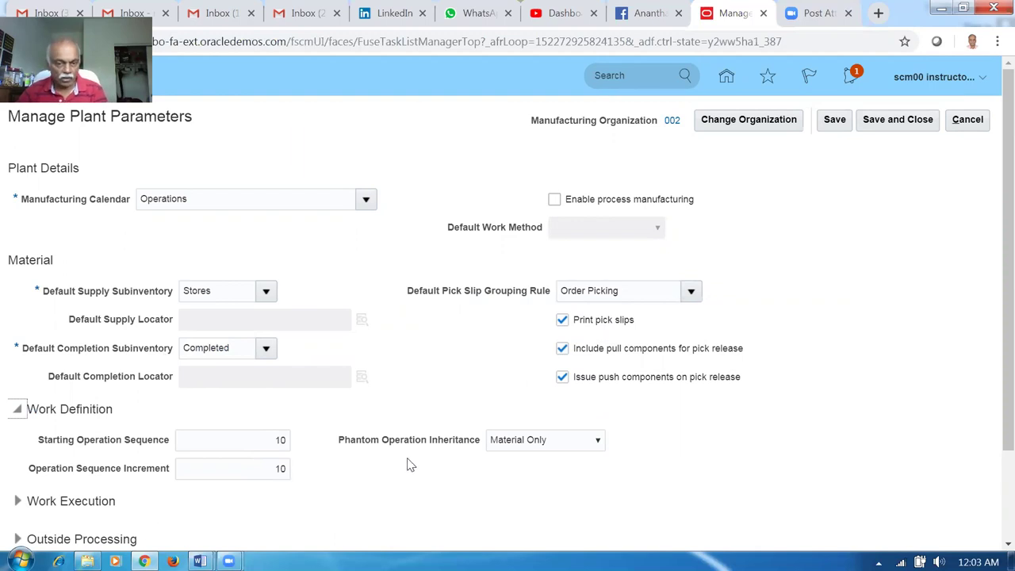
- In Work Execution, change the work order prefix from WO-002- to Tata_
{"action": "scroll", "coordinate": [772, 438], "scroll_direction": "down", "scroll_amount": 3}
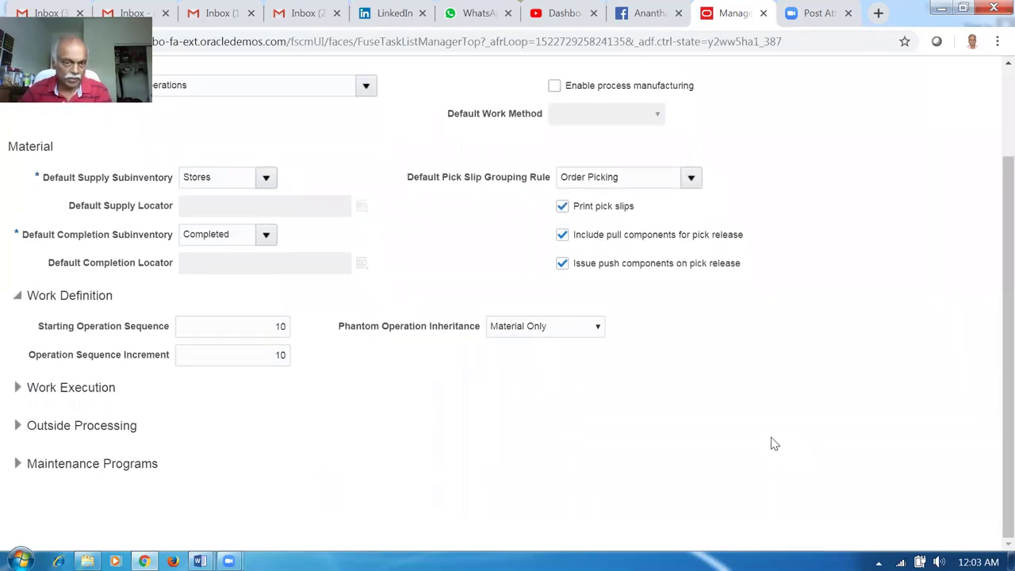
{"action": "left_click", "coordinate": [19, 387]}
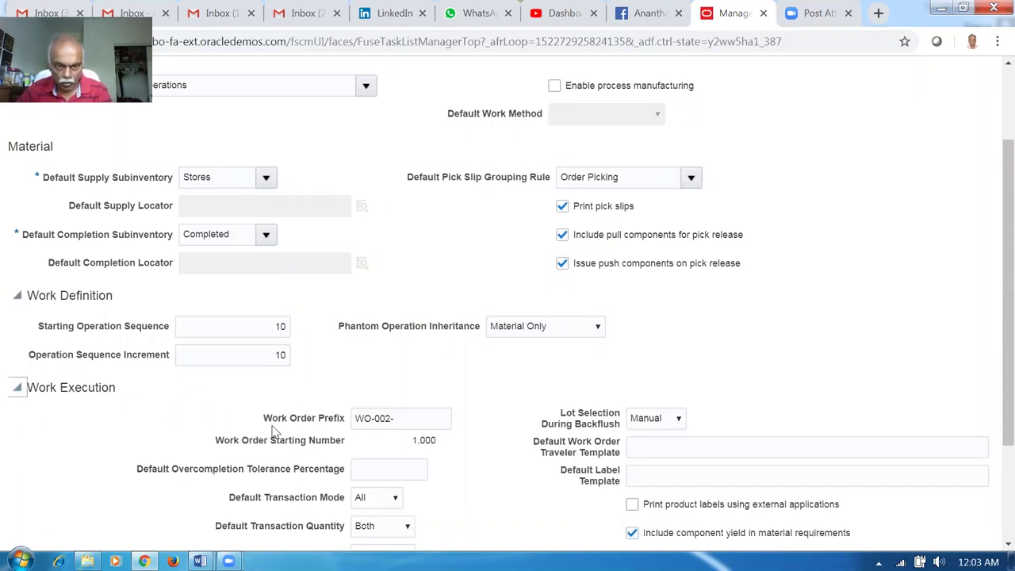
{"action": "left_click", "coordinate": [421, 420]}
{"action": "type", "text": "Tata_"}
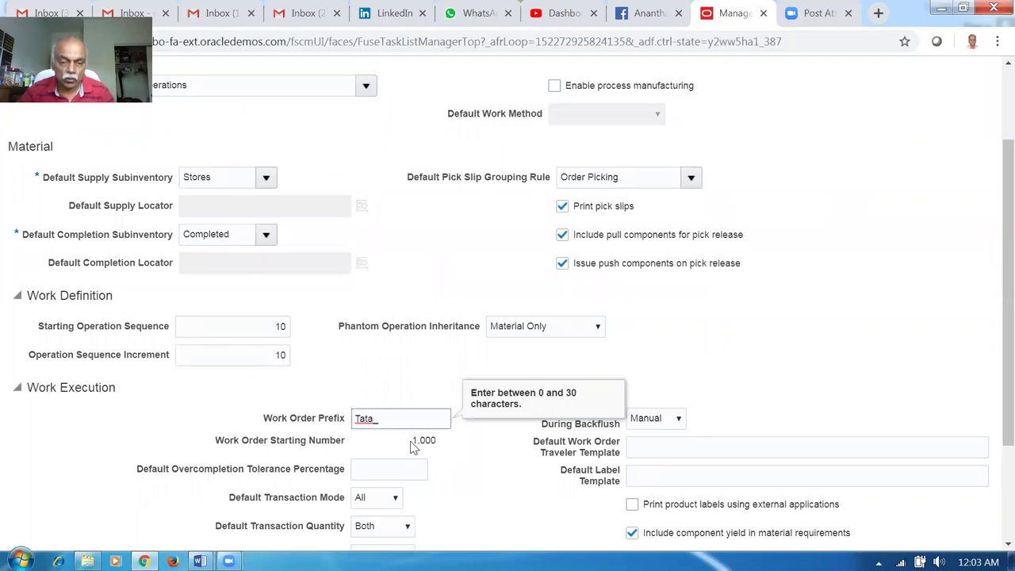
{"action": "left_click", "coordinate": [435, 441]}
{"action": "triple_click", "coordinate": [382, 457]}
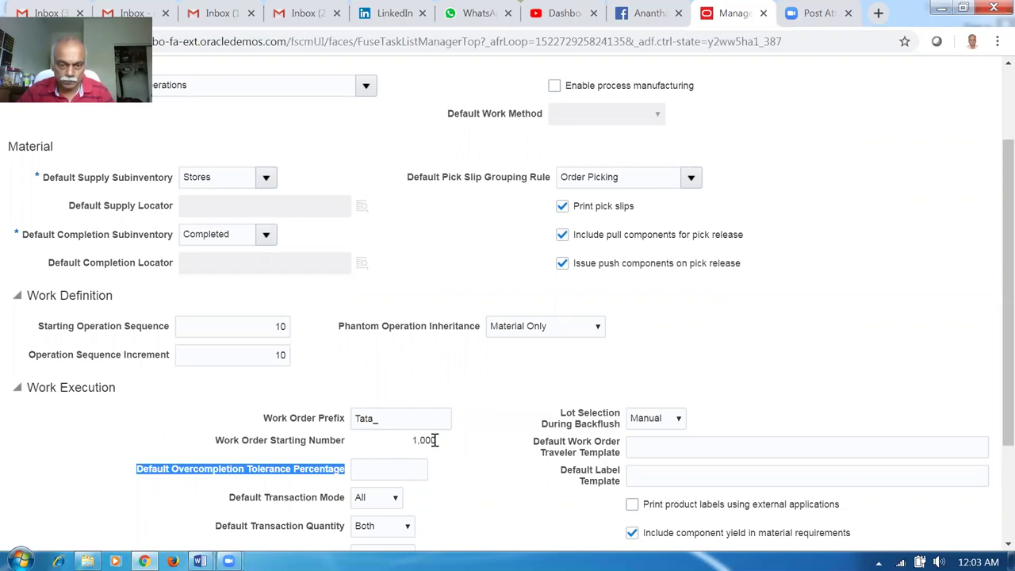
{"action": "left_click", "coordinate": [400, 455]}
{"action": "left_click_drag", "start_coordinate": [413, 443], "coordinate": [432, 443]}
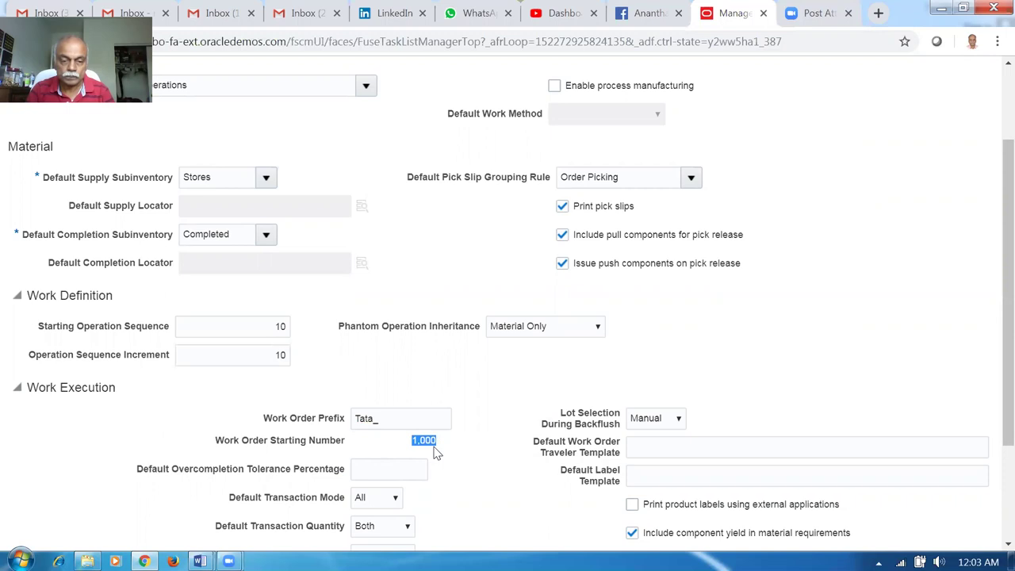
{"action": "left_click", "coordinate": [471, 465]}
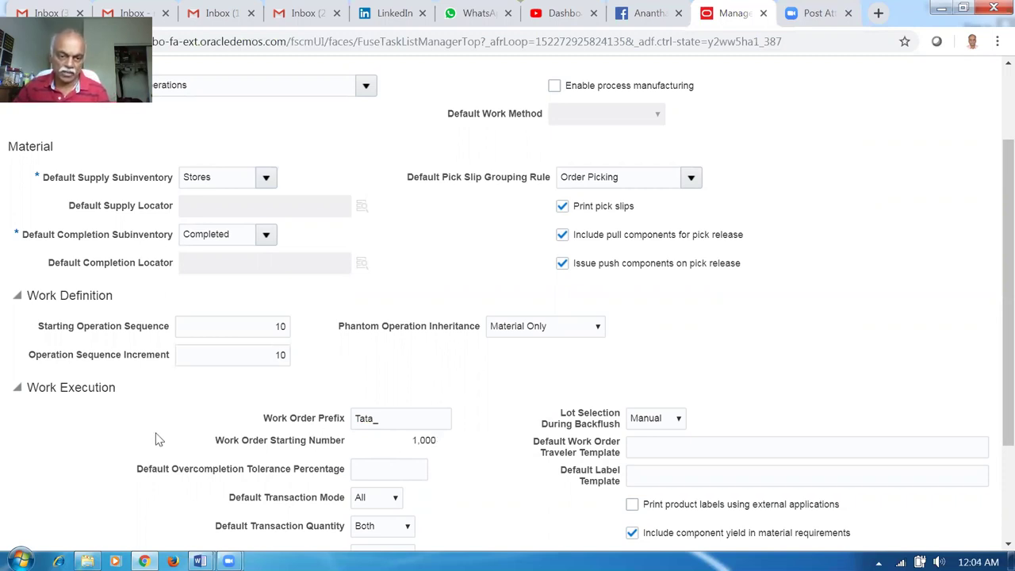
{"action": "scroll", "coordinate": [158, 438], "scroll_direction": "down", "scroll_amount": 2}
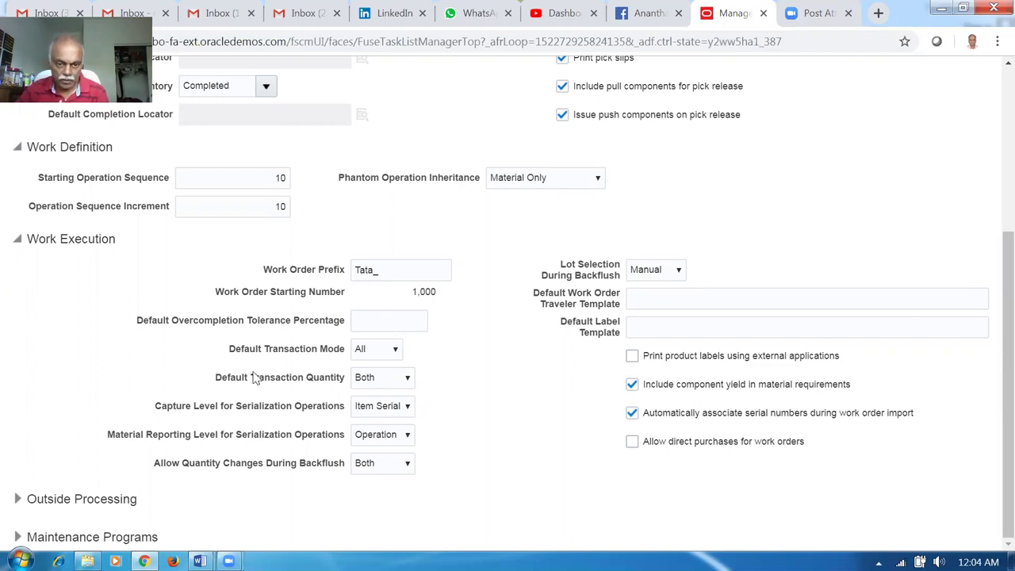
- Keep Work Execution defaults: All, Both, Item Serial, Operation, Both and Manual lot selection
{"action": "left_click", "coordinate": [394, 350]}
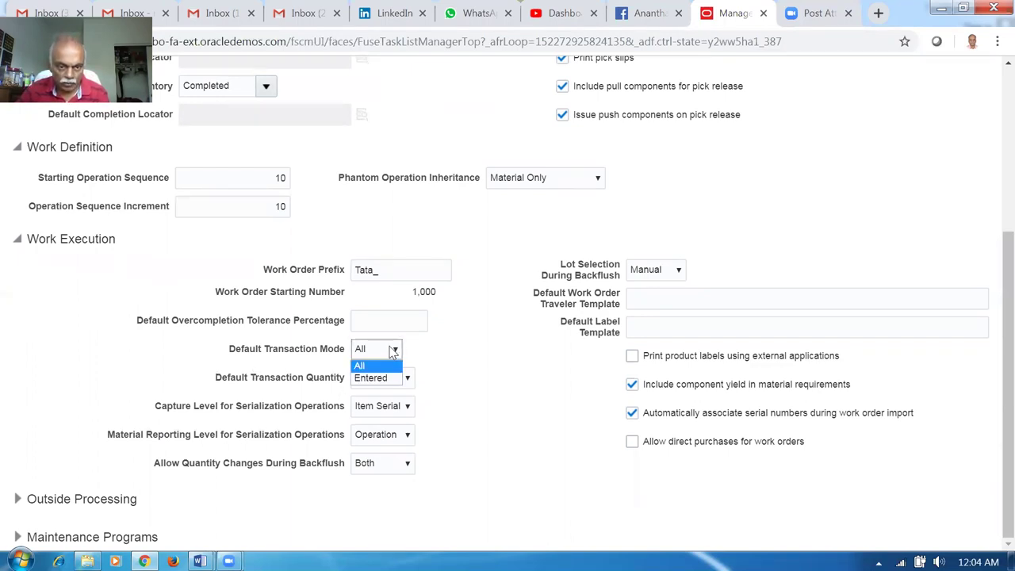
{"action": "left_click", "coordinate": [394, 351]}
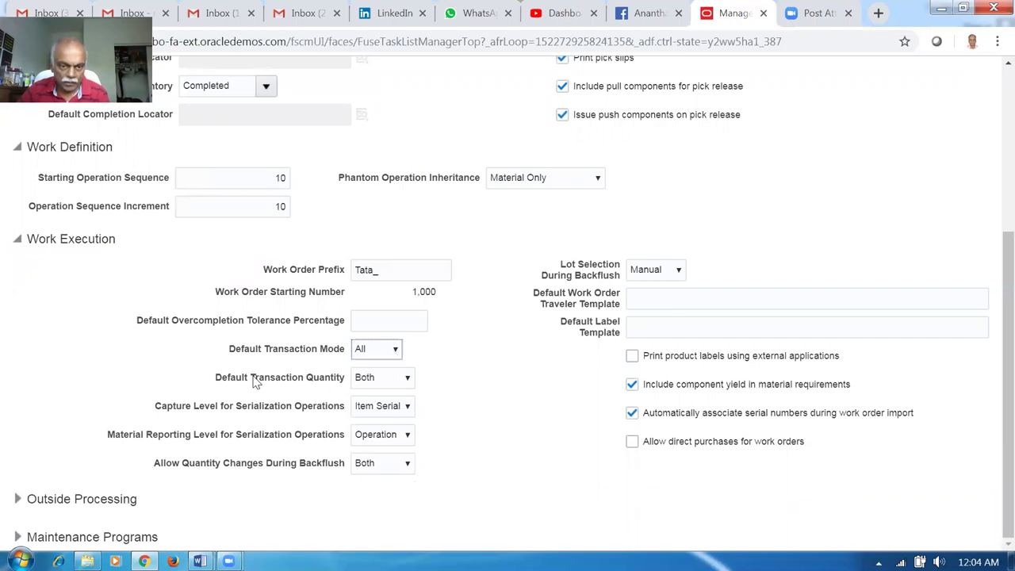
{"action": "left_click", "coordinate": [395, 381]}
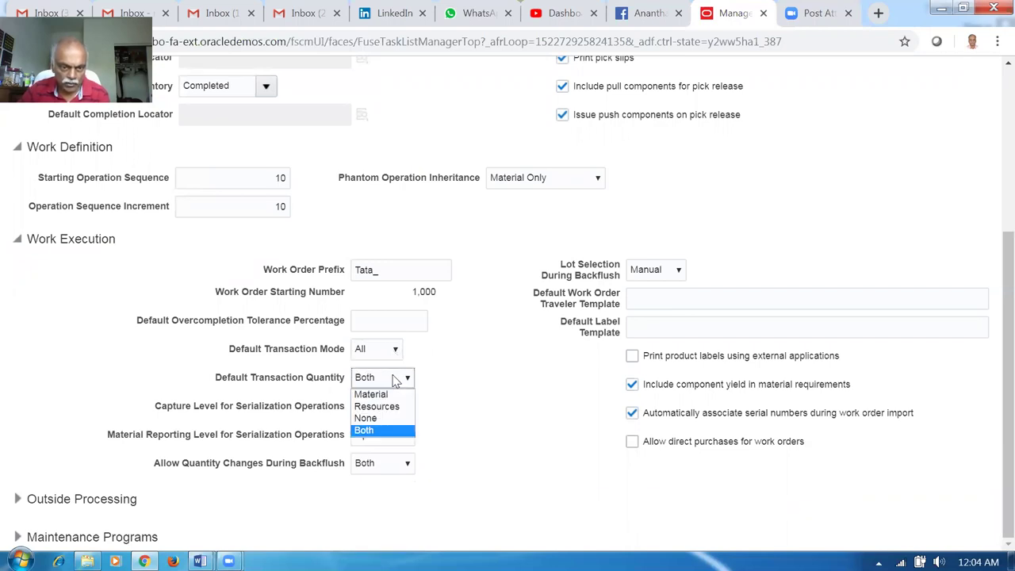
{"action": "left_click", "coordinate": [394, 380]}
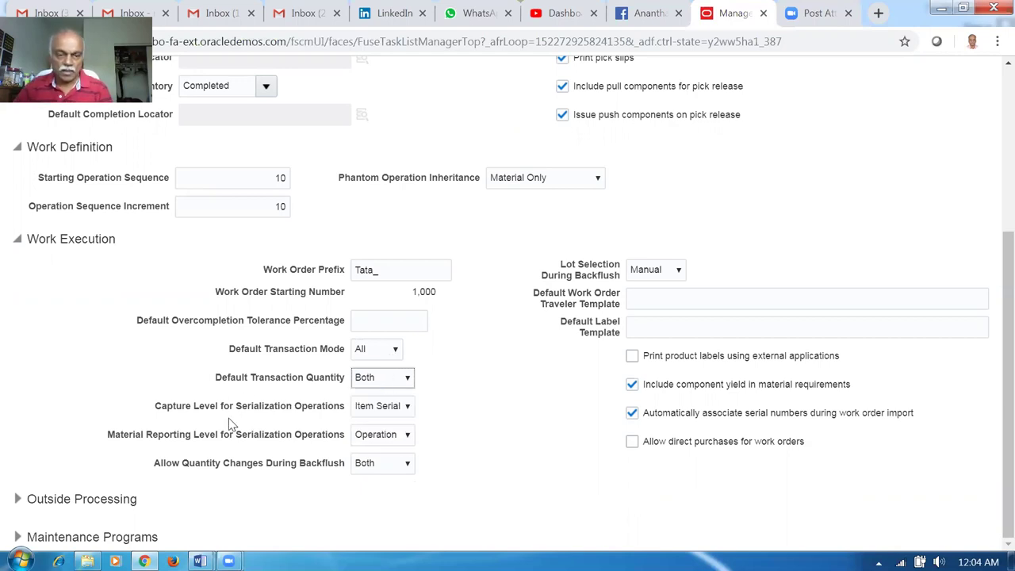
{"action": "left_click", "coordinate": [382, 412]}
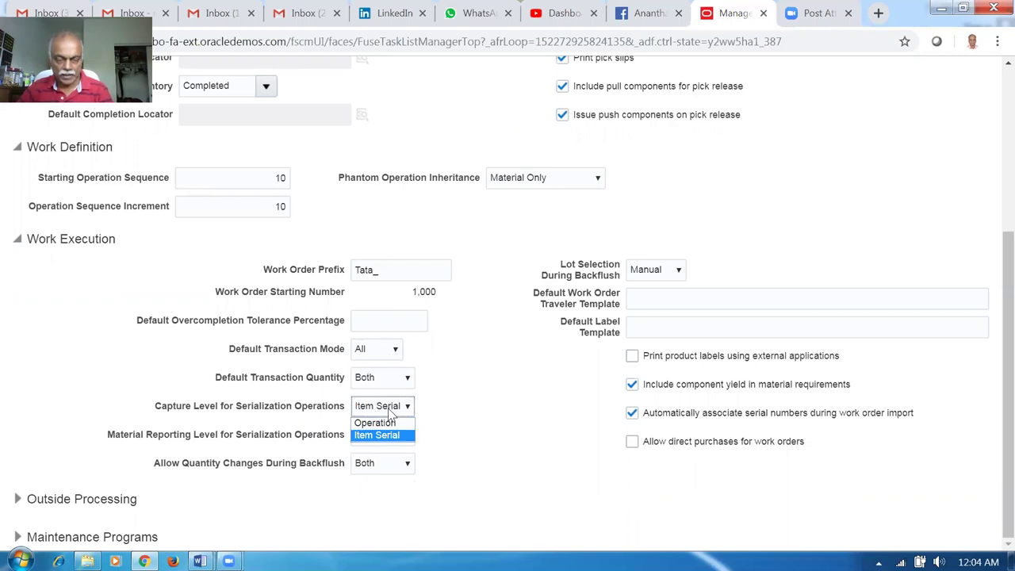
{"action": "left_click", "coordinate": [474, 423]}
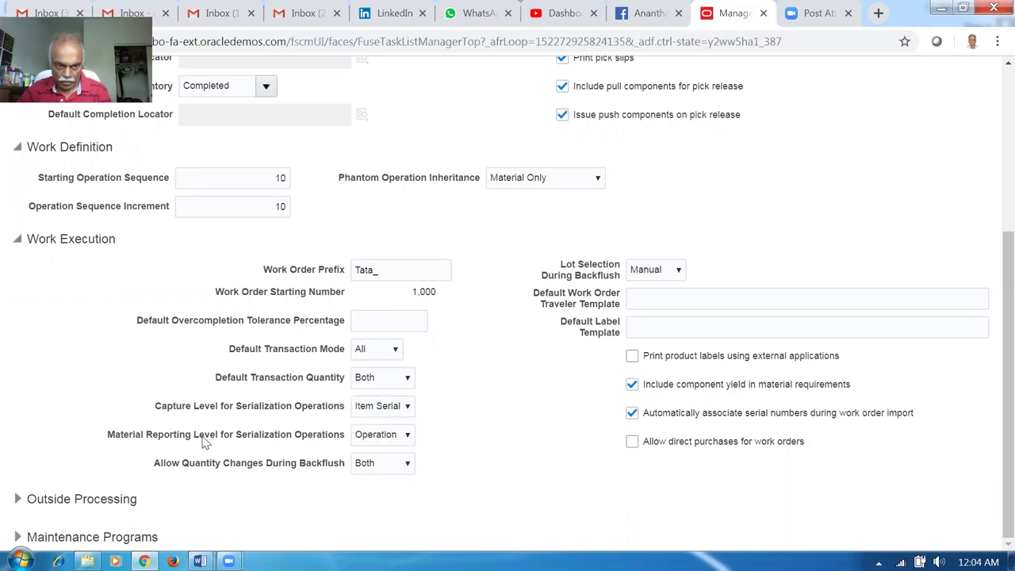
{"action": "left_click", "coordinate": [384, 437]}
{"action": "left_click", "coordinate": [372, 453]}
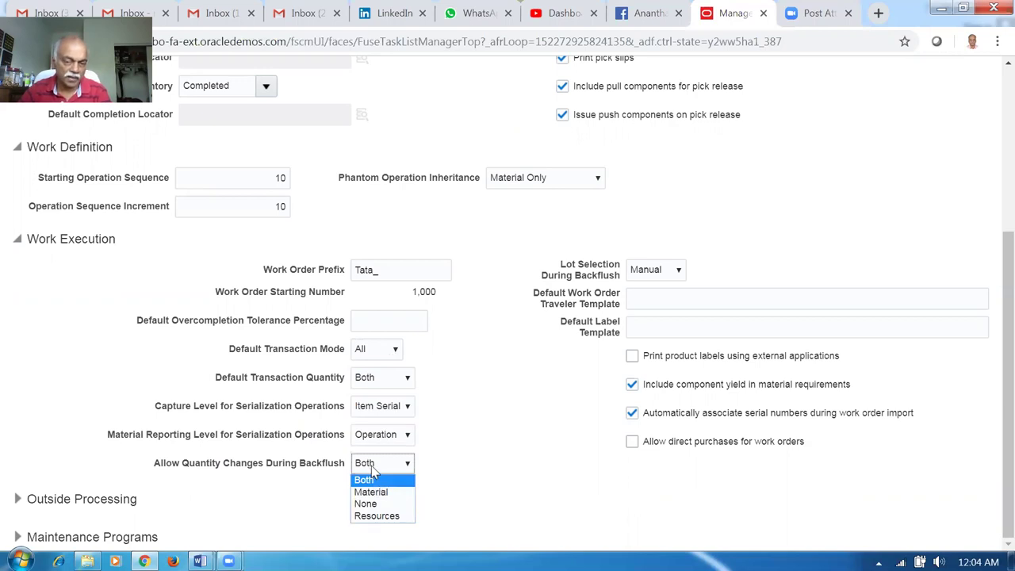
{"action": "left_click", "coordinate": [375, 477]}
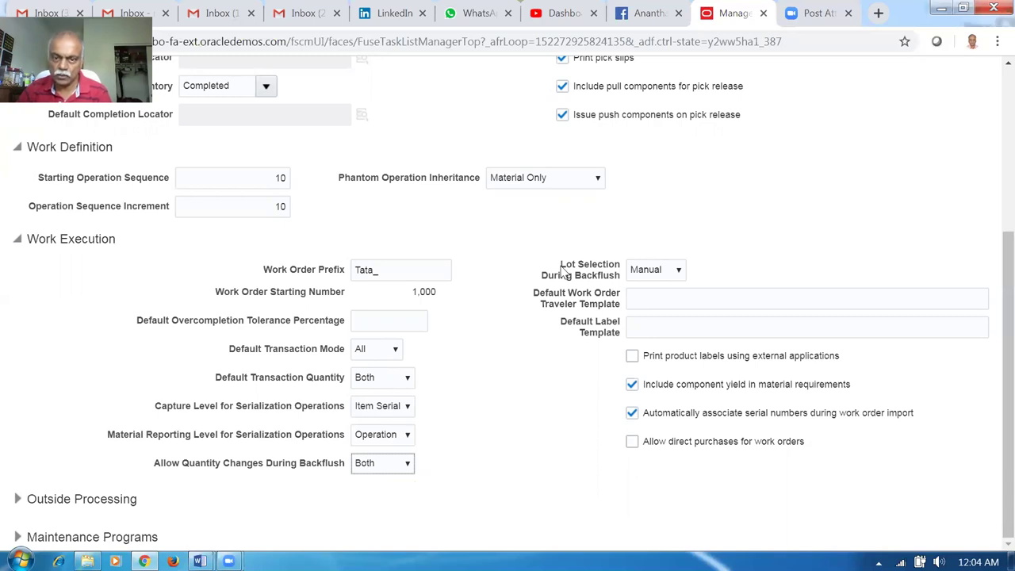
{"action": "left_click", "coordinate": [660, 273]}
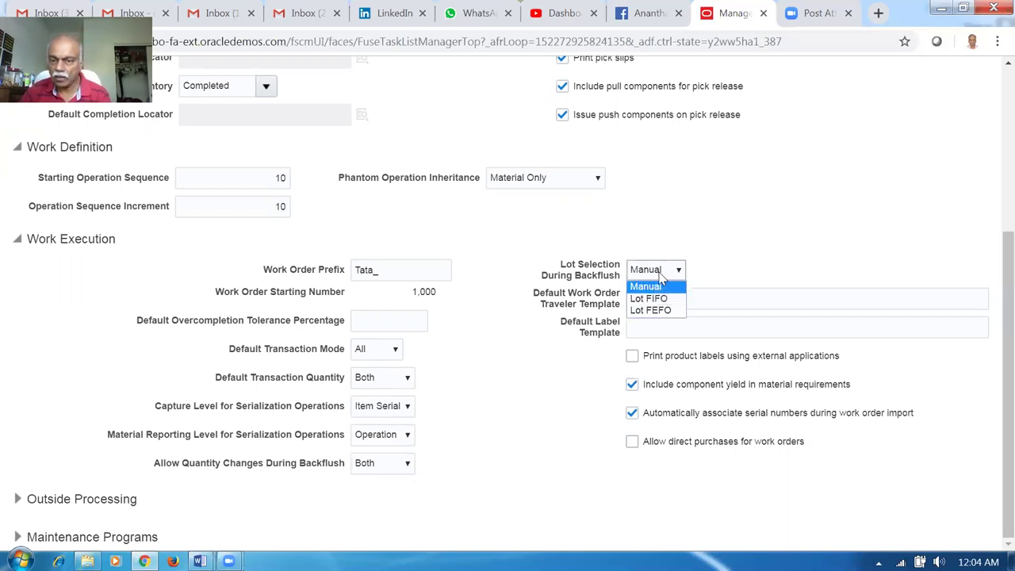
{"action": "left_click", "coordinate": [658, 279]}
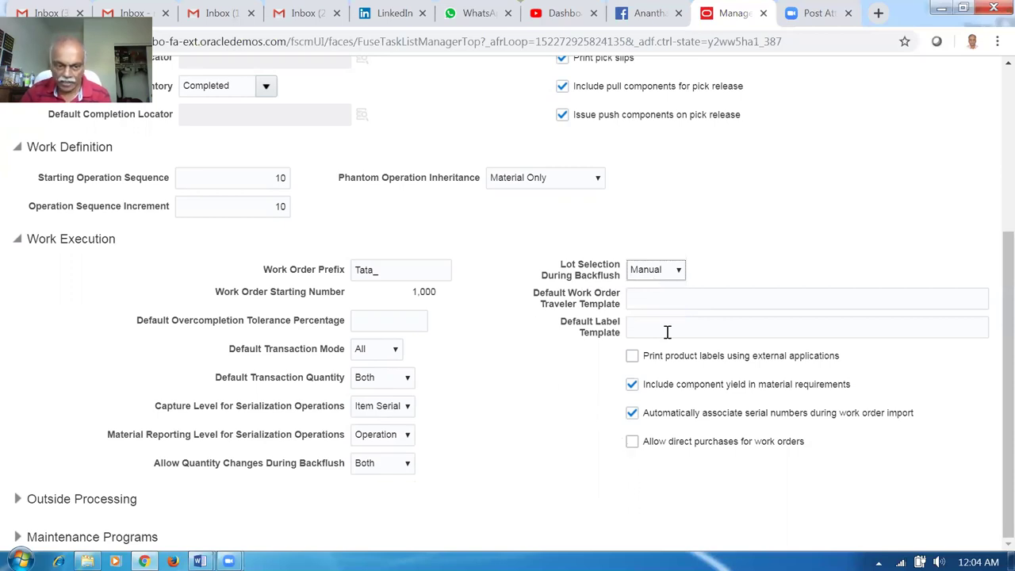
- Review Outside Processing and Maintenance Programs, then save and close the plant parameters
{"action": "left_click", "coordinate": [18, 498]}
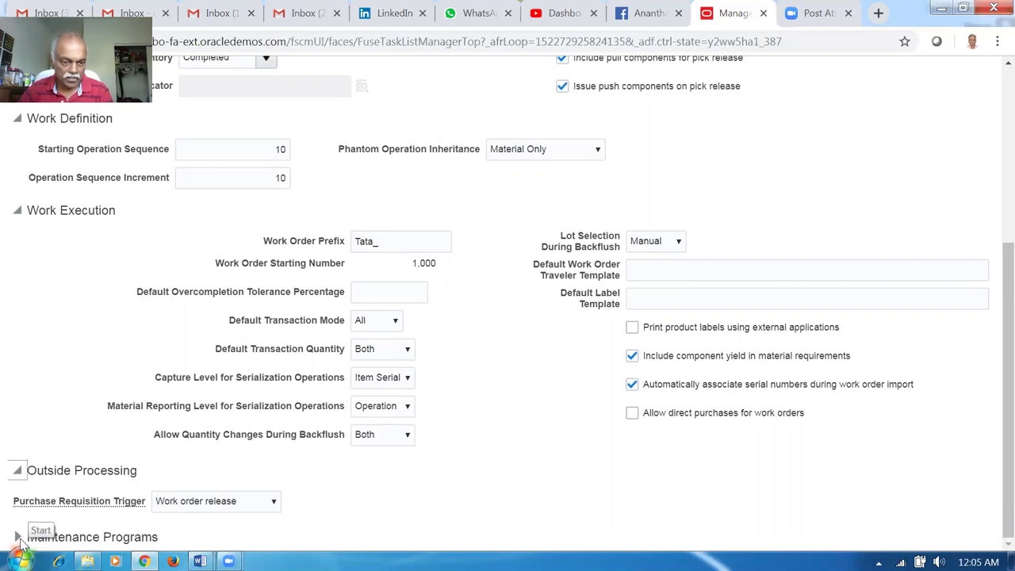
{"action": "left_click", "coordinate": [21, 542]}
{"action": "left_click", "coordinate": [494, 530]}
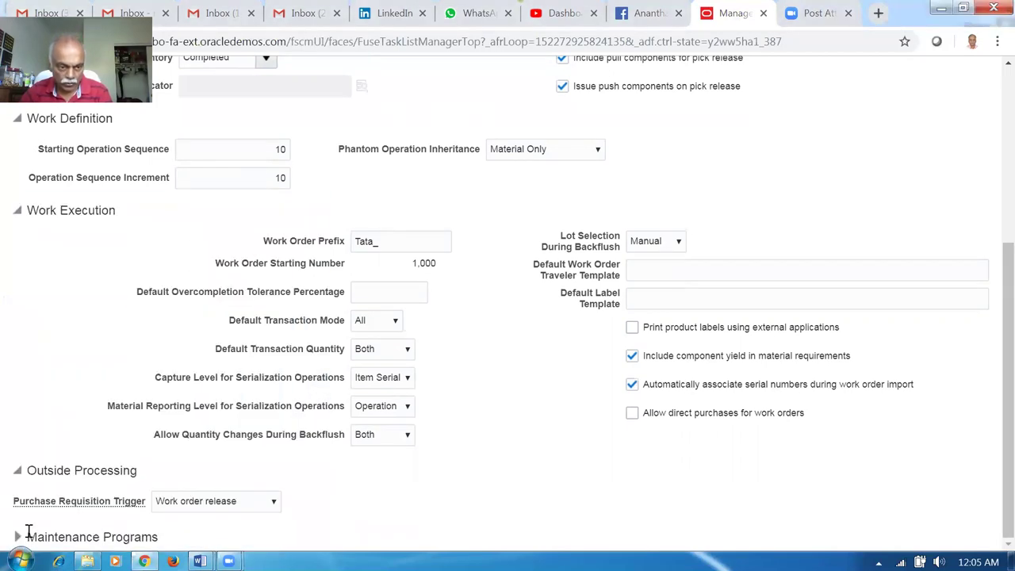
{"action": "left_click", "coordinate": [17, 536]}
{"action": "scroll", "coordinate": [356, 542], "scroll_direction": "down", "scroll_amount": 2}
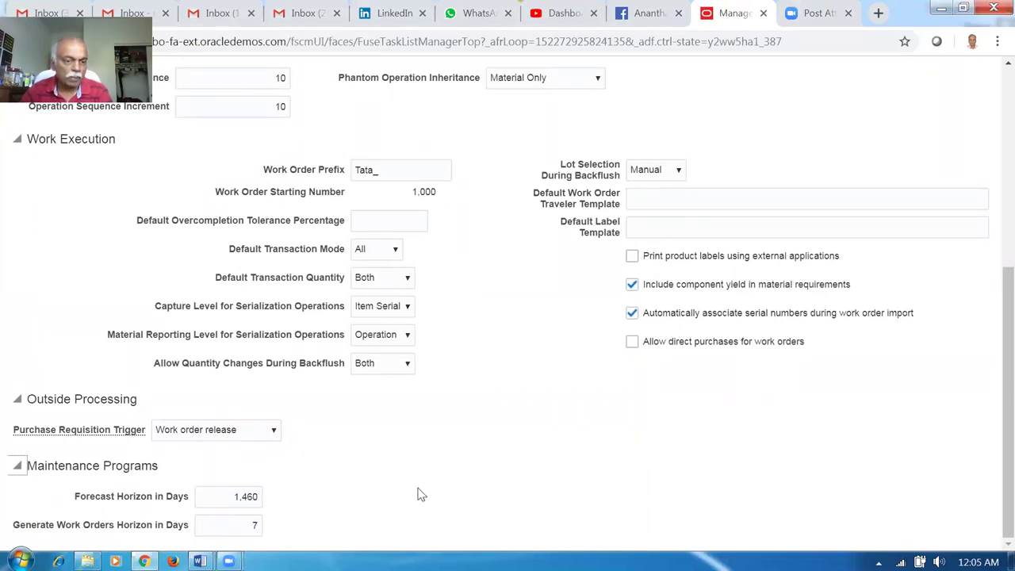
{"action": "scroll", "coordinate": [422, 492], "scroll_direction": "up", "scroll_amount": 5}
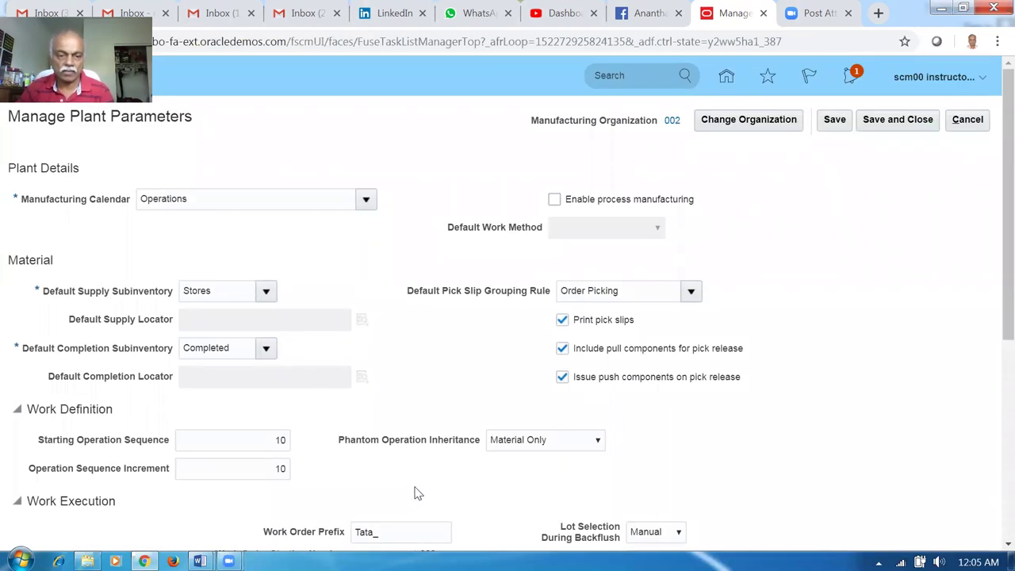
{"action": "scroll", "coordinate": [415, 492], "scroll_direction": "down", "scroll_amount": 3}
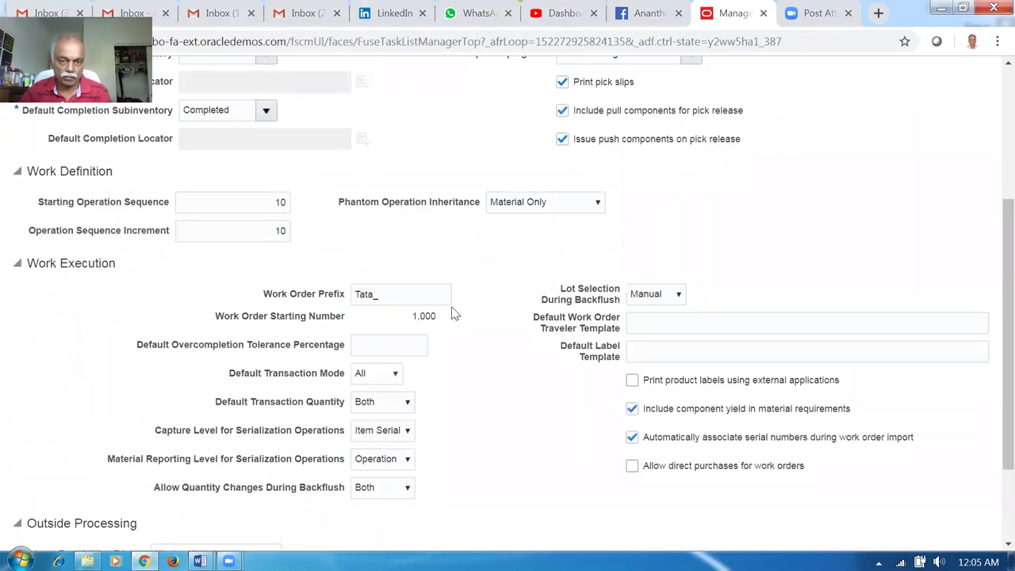
{"action": "scroll", "coordinate": [476, 326], "scroll_direction": "up", "scroll_amount": 3}
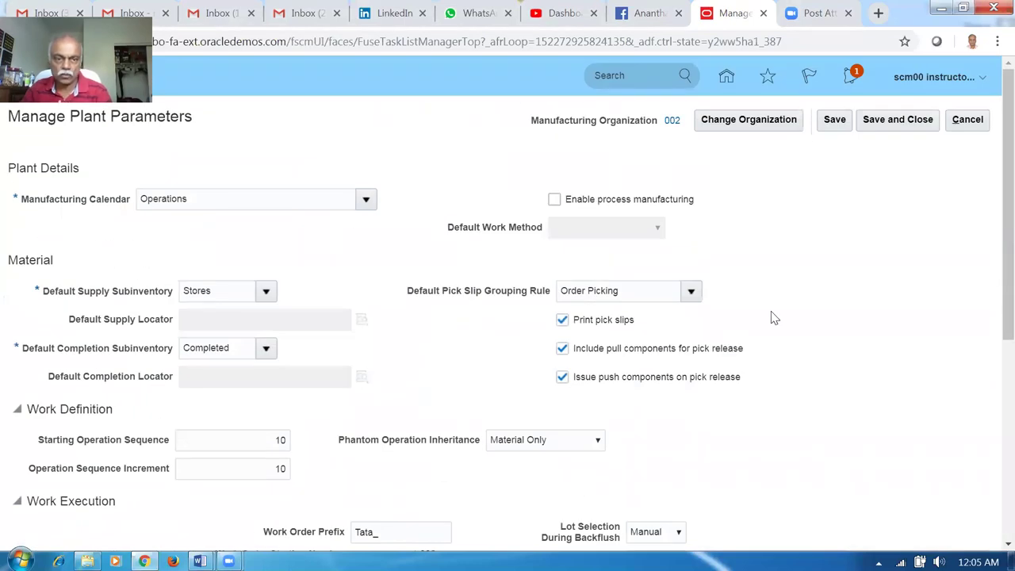
{"action": "left_click", "coordinate": [910, 122]}
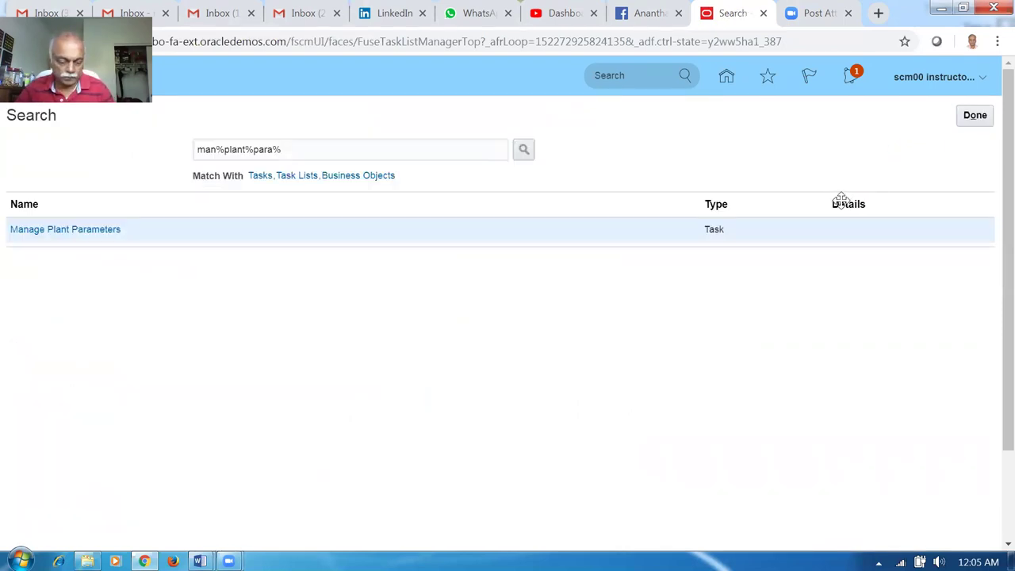
- From Home, go to Supply Chain Execution > Work Definition and open Manage Work Areas
{"action": "key", "text": "alt+Tab"}
{"action": "key", "text": "alt+Tab"}
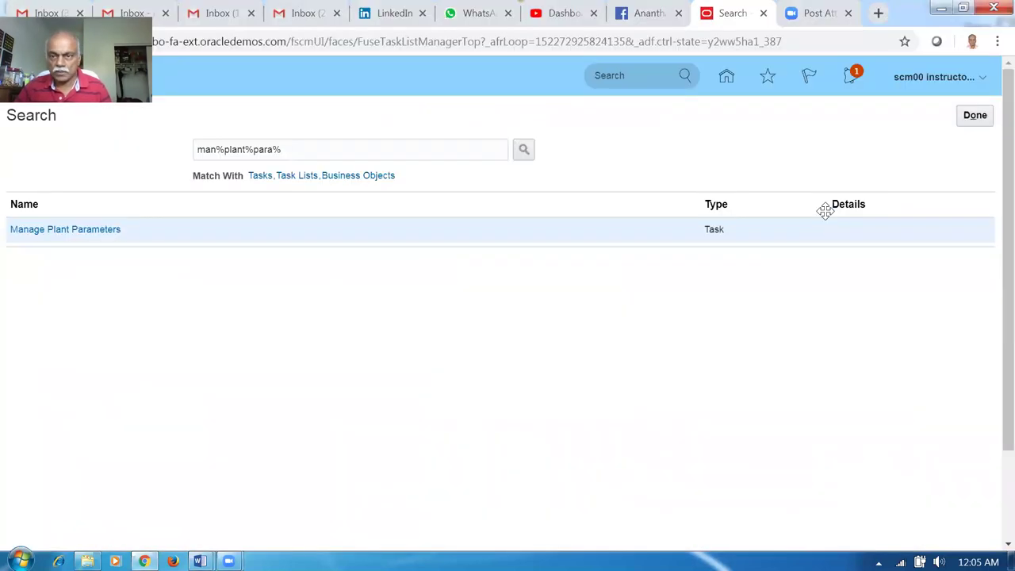
{"action": "left_click", "coordinate": [727, 80]}
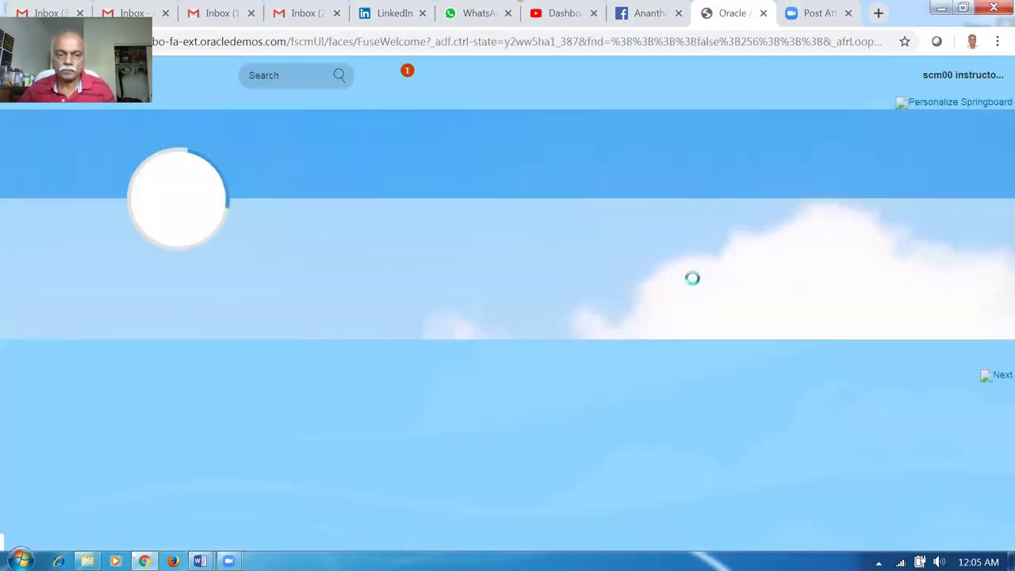
{"action": "scroll", "coordinate": [696, 283], "scroll_direction": "down", "scroll_amount": 1}
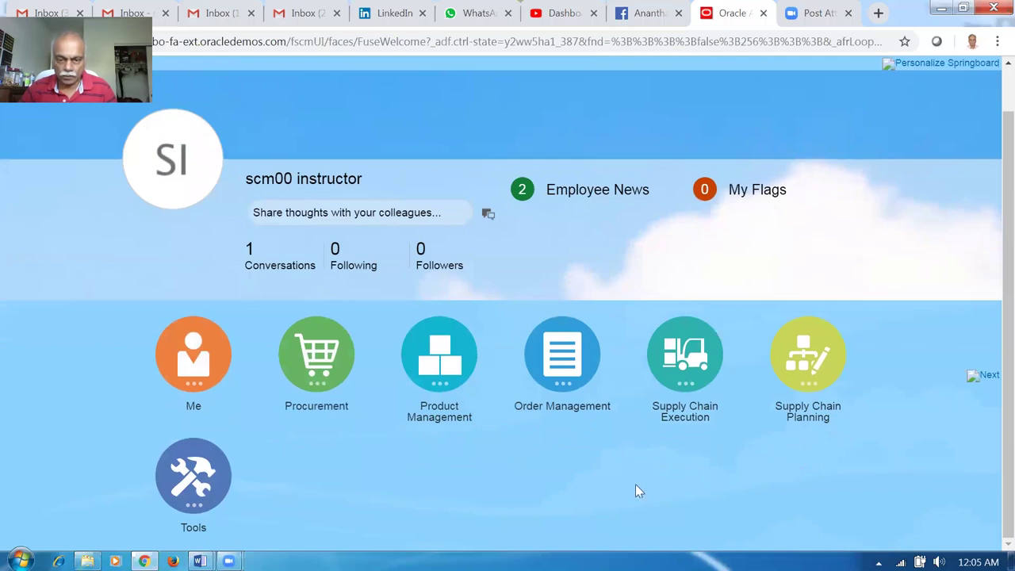
{"action": "left_click", "coordinate": [687, 374]}
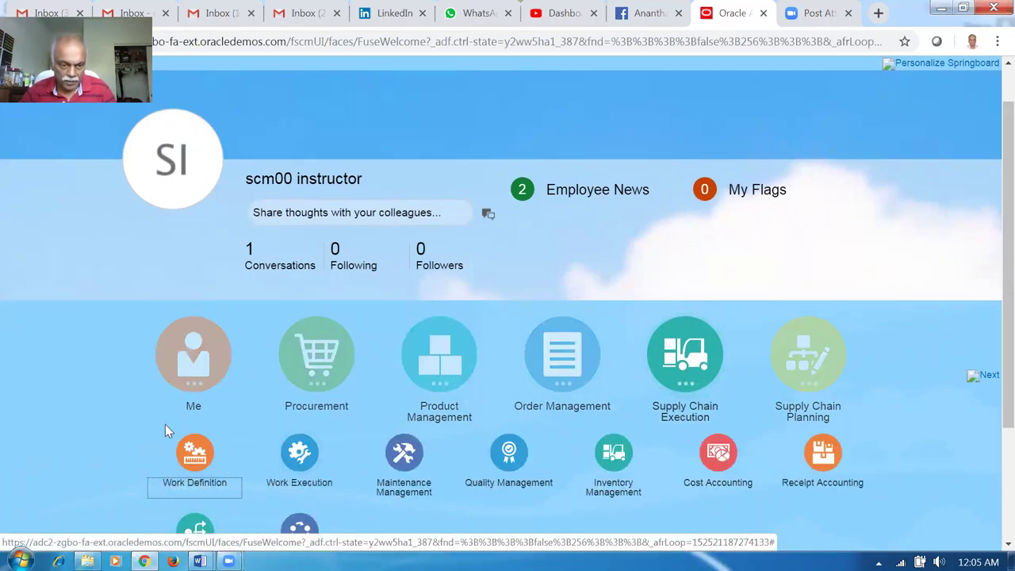
{"action": "left_click", "coordinate": [200, 453]}
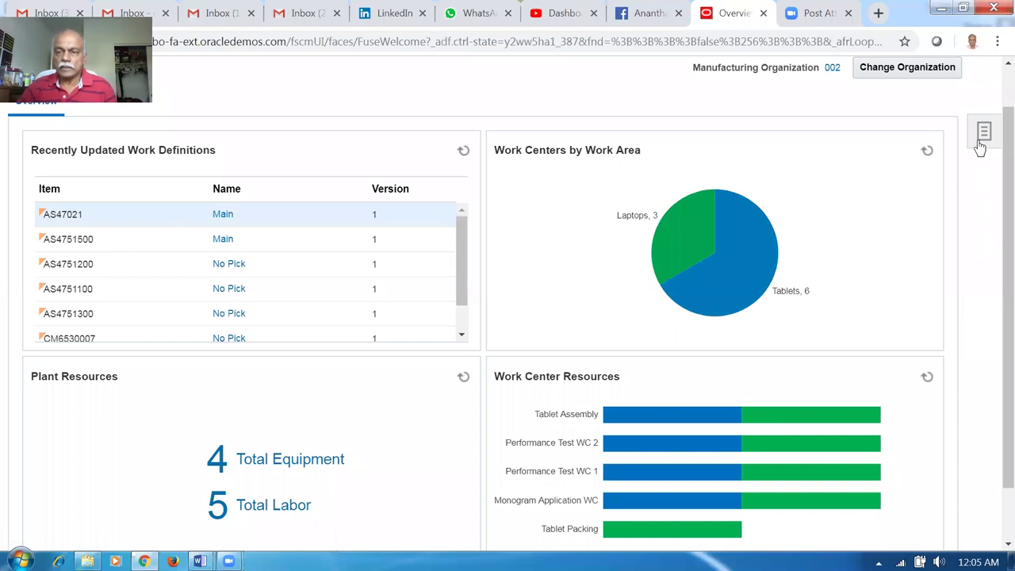
{"action": "left_click", "coordinate": [983, 136]}
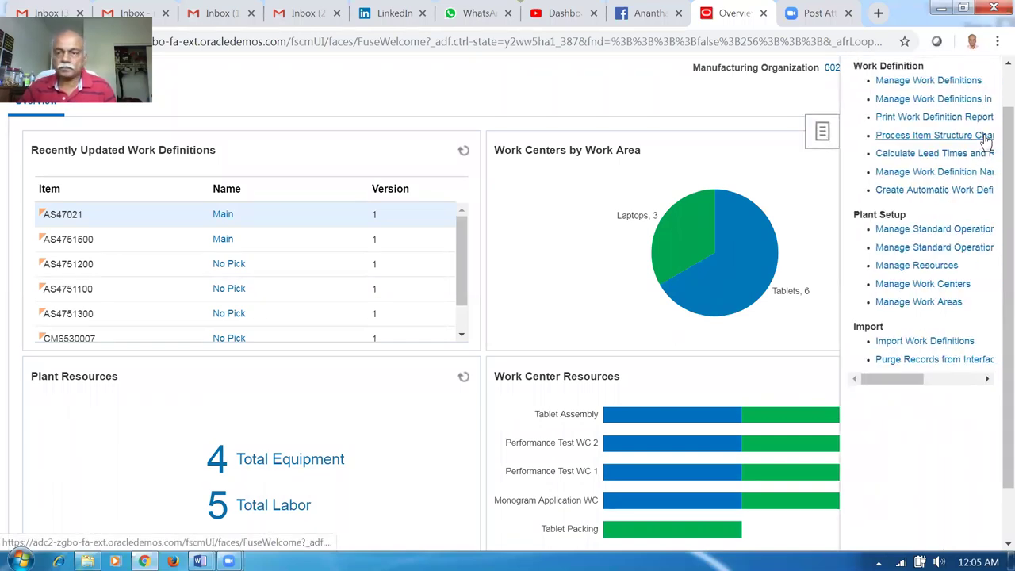
{"action": "left_click", "coordinate": [933, 306]}
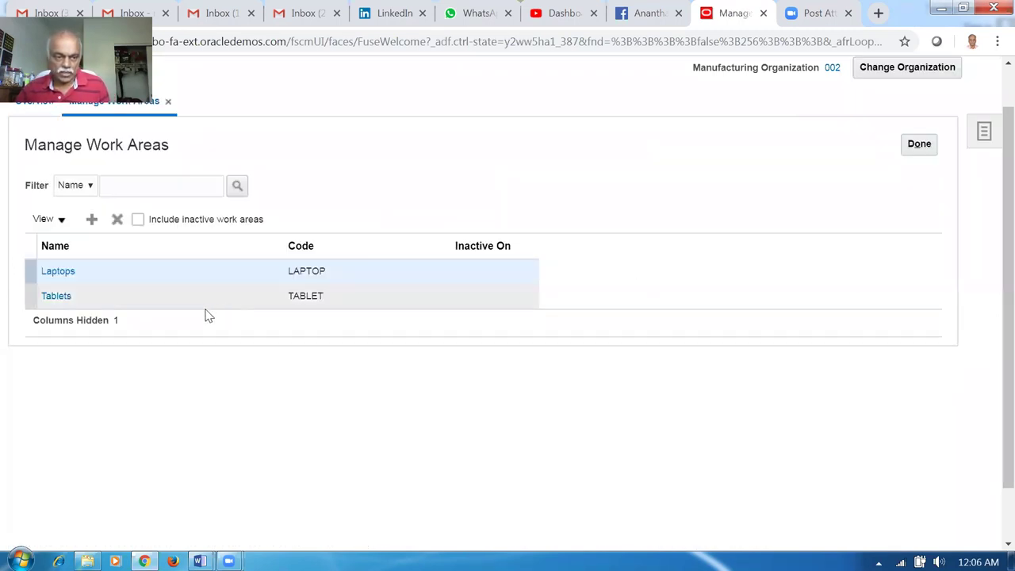
- Create work area a01_work_area, pasting its name as Code and Description, and save it
{"action": "left_click", "coordinate": [92, 219]}
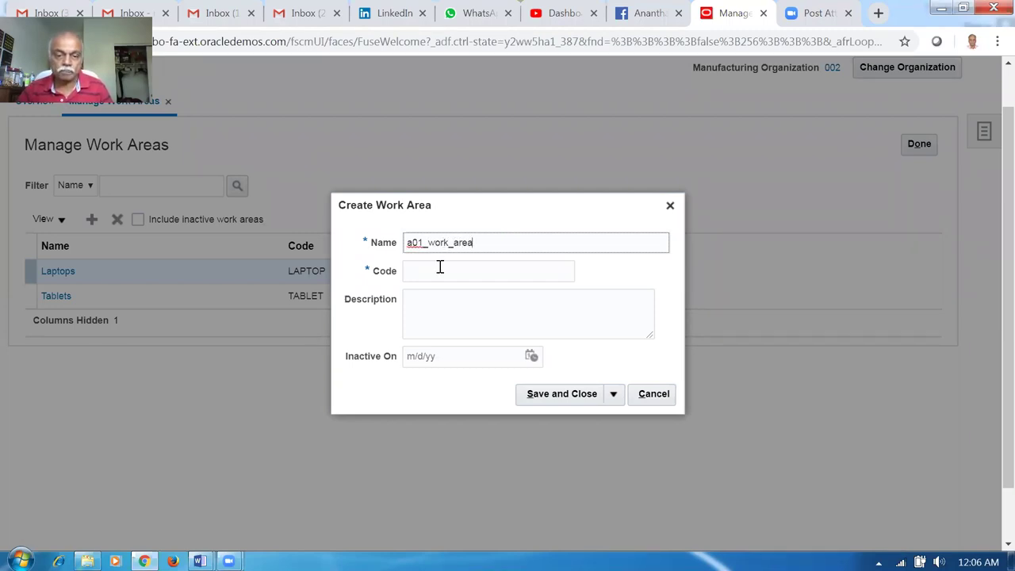
{"action": "left_click_drag", "start_coordinate": [493, 240], "coordinate": [272, 272]}
{"action": "key", "text": "ctrl+c"}
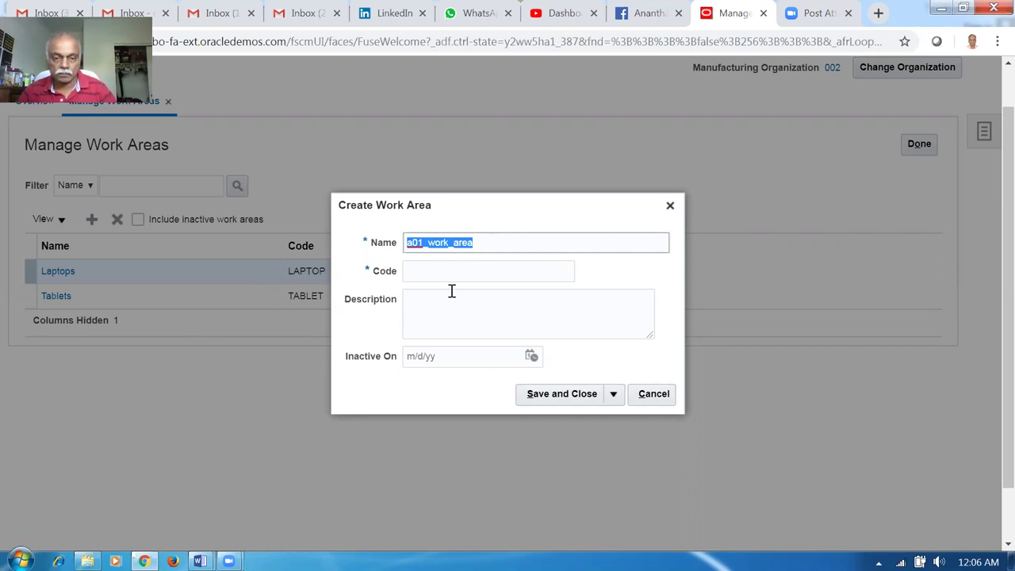
{"action": "left_click", "coordinate": [452, 278]}
{"action": "key", "text": "ctrl+v"}
{"action": "left_click", "coordinate": [458, 309]}
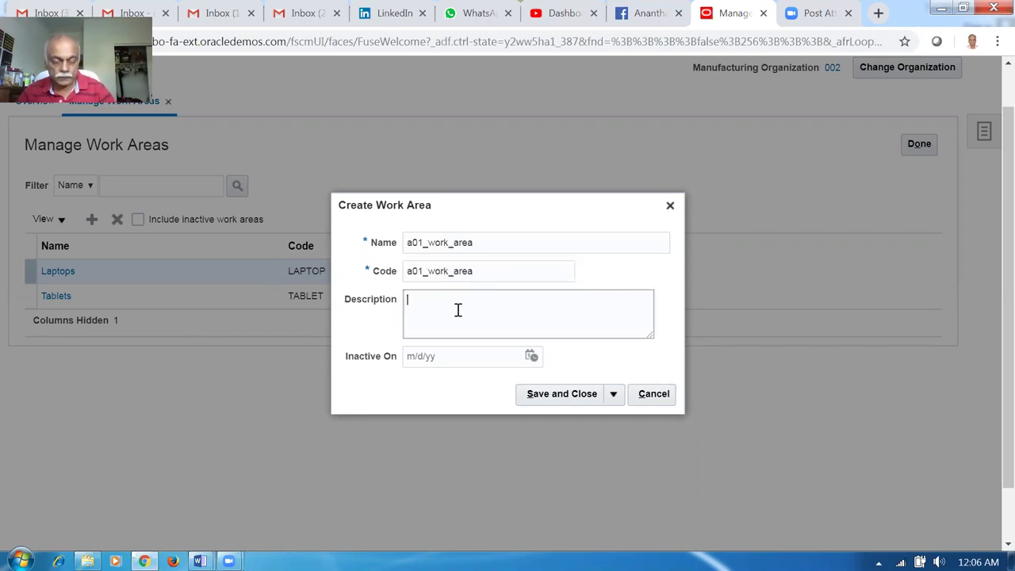
{"action": "key", "text": "ctrl+v"}
{"action": "left_click", "coordinate": [555, 393]}
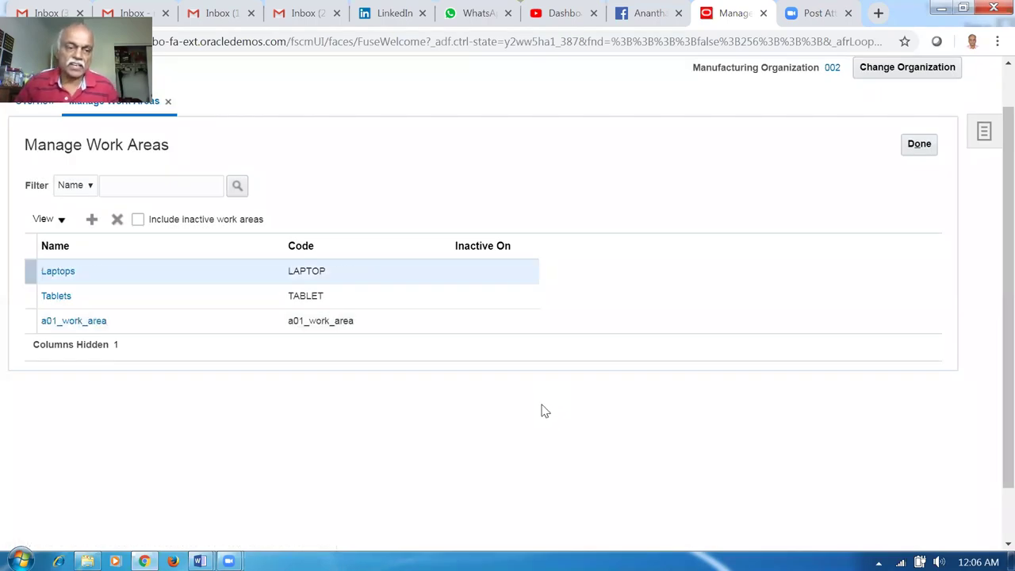
{"action": "left_click", "coordinate": [923, 145]}
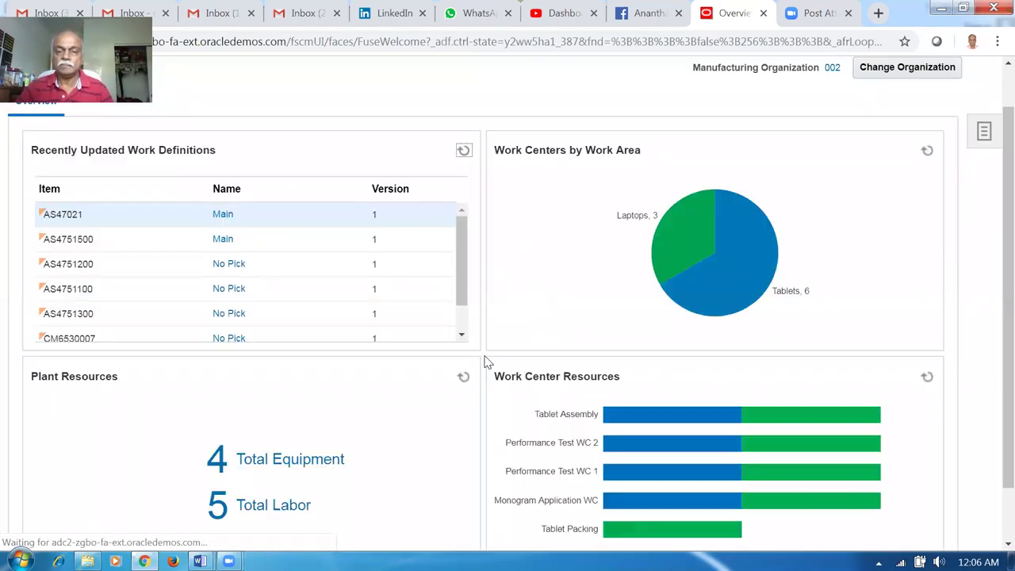
{"action": "left_click", "coordinate": [983, 134]}
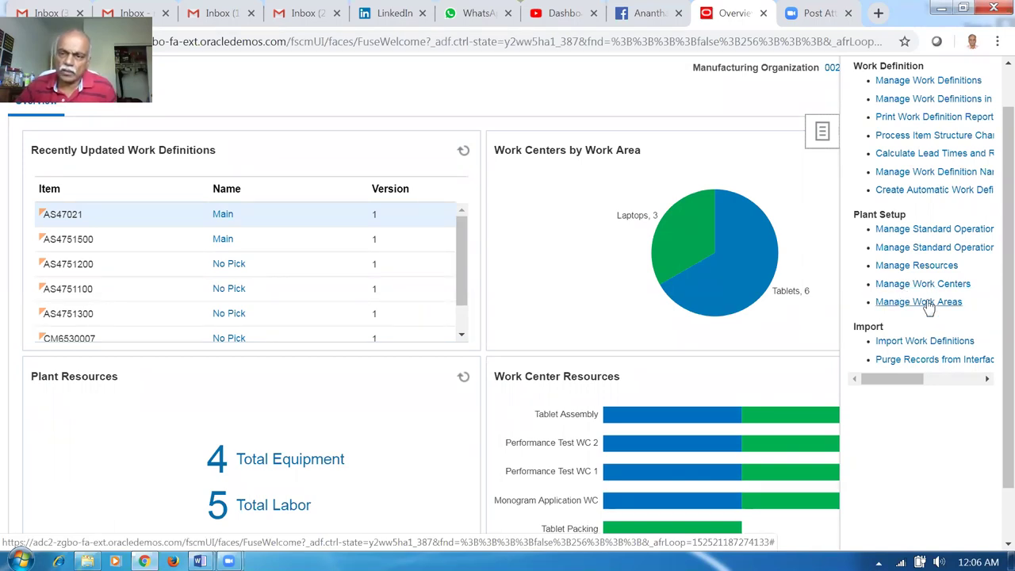
- Open Manage Work Centers and start a new work center named a01_drum_manufacturing_center
{"action": "left_click", "coordinate": [938, 284]}
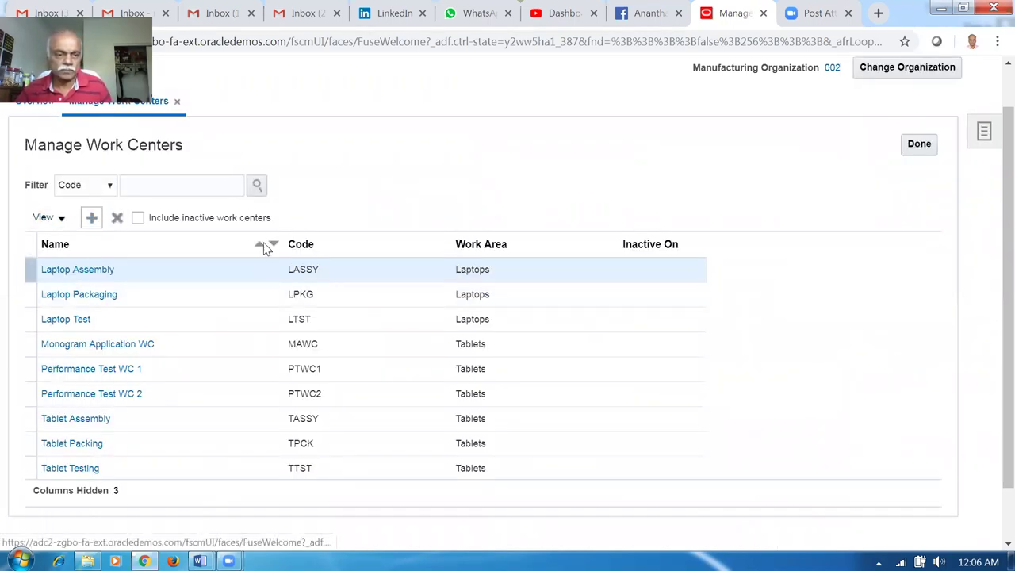
{"action": "left_click", "coordinate": [214, 225]}
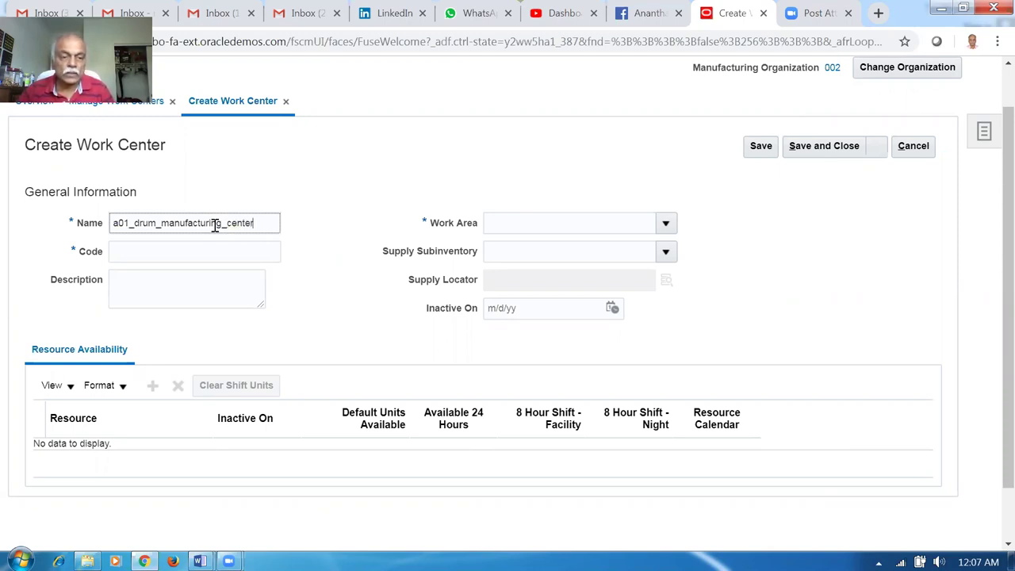
- Copy the name a01_drum_manufacturing_center into the work center's Code and Description
{"action": "left_click_drag", "start_coordinate": [262, 224], "coordinate": [70, 228]}
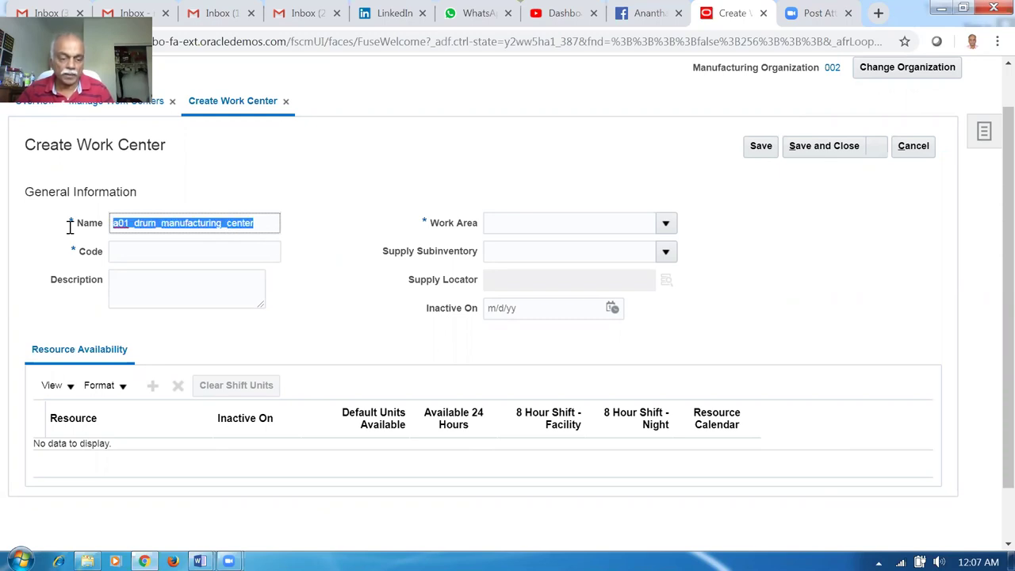
{"action": "key", "text": "ctrl+c"}
{"action": "left_click", "coordinate": [142, 254]}
{"action": "key", "text": "ctrl+v"}
{"action": "left_click", "coordinate": [138, 307]}
{"action": "key", "text": "ctrl+v"}
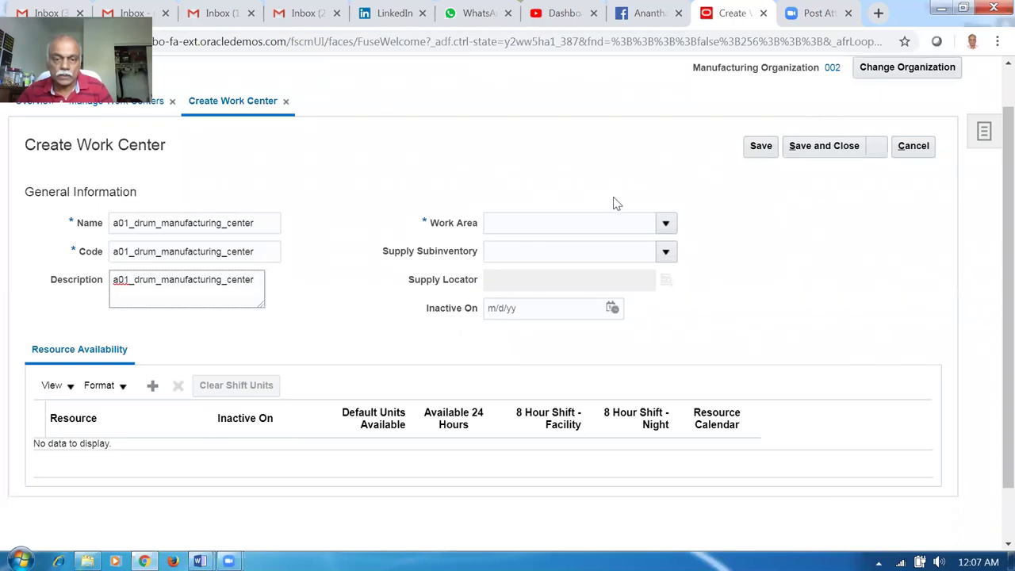
- Assign work area a01_work_area and save the work center
{"action": "left_click", "coordinate": [666, 225]}
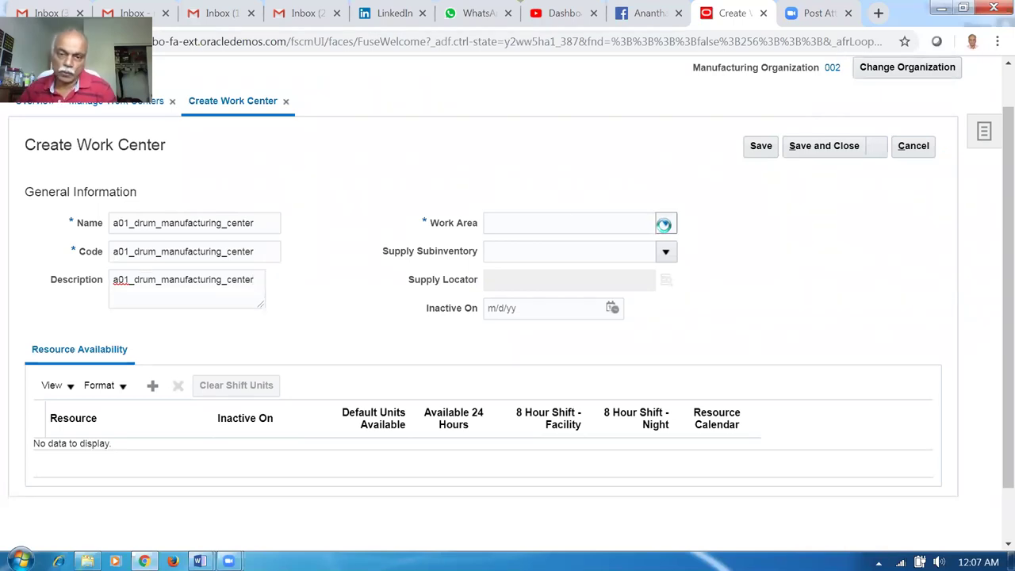
{"action": "left_click", "coordinate": [579, 298]}
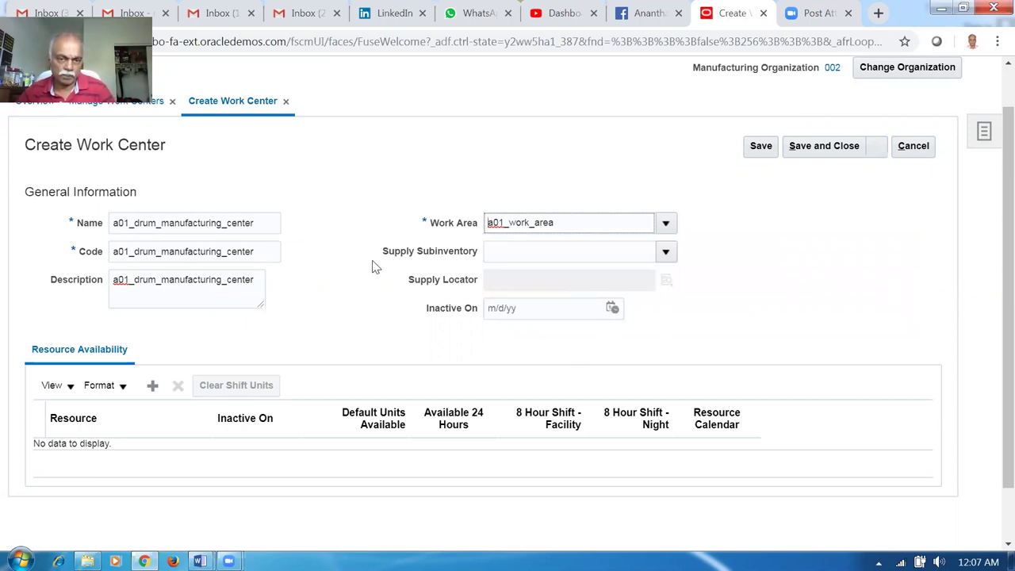
{"action": "left_click", "coordinate": [525, 250]}
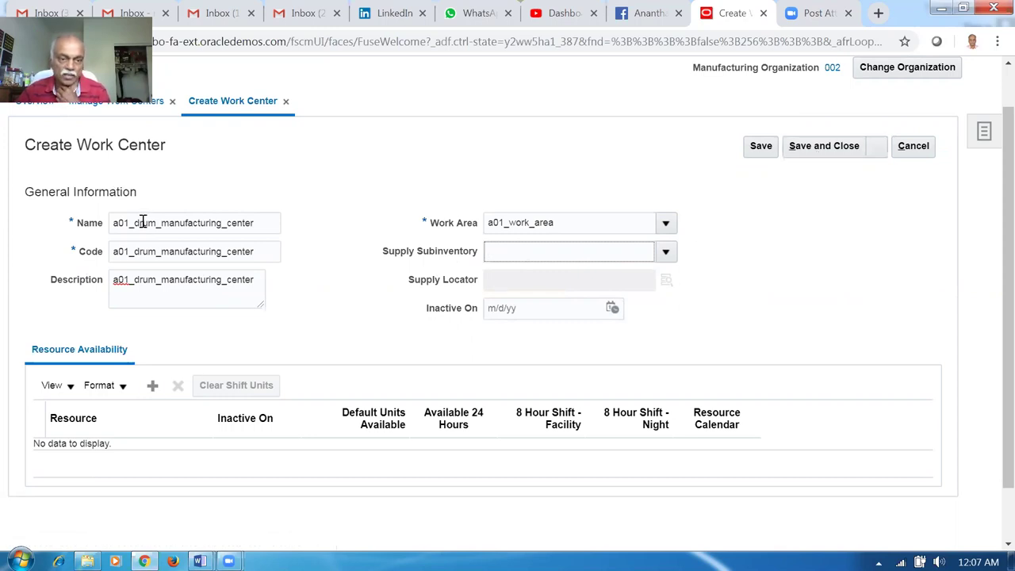
{"action": "left_click", "coordinate": [823, 148]}
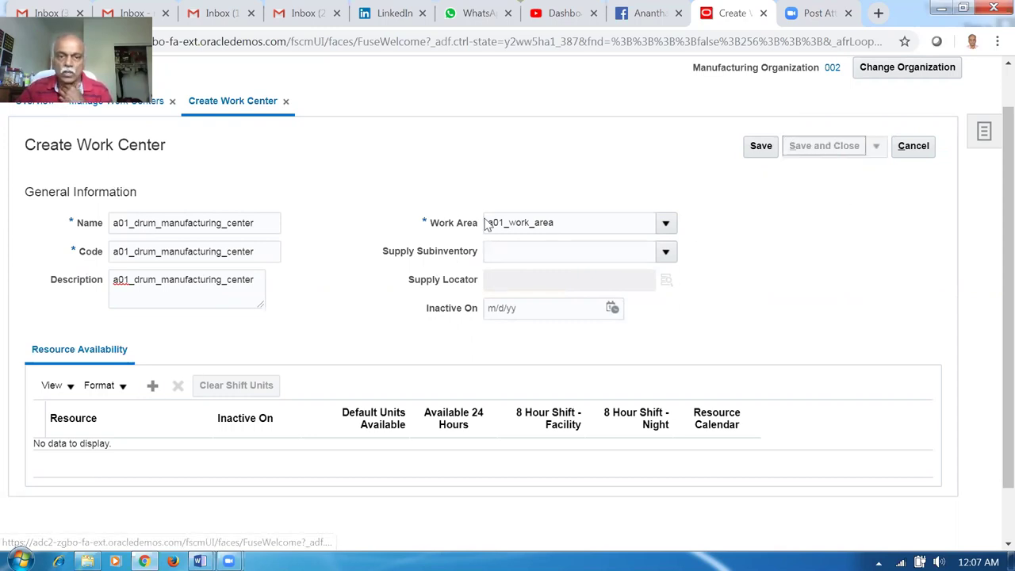
{"action": "left_click", "coordinate": [914, 149]}
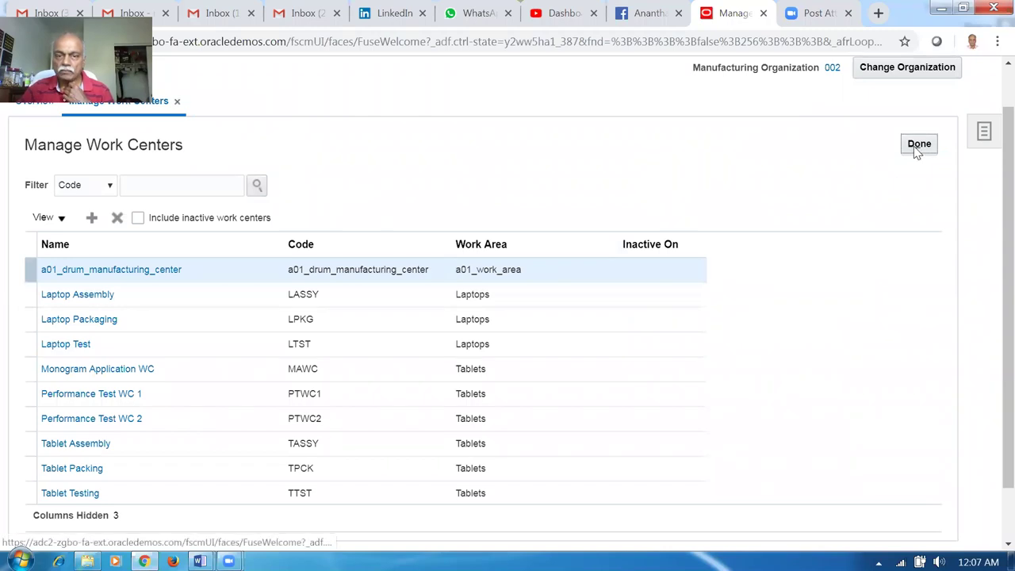
{"action": "left_click", "coordinate": [984, 132]}
- Open Manage Resources and start creating a new resource
{"action": "left_click", "coordinate": [918, 266]}
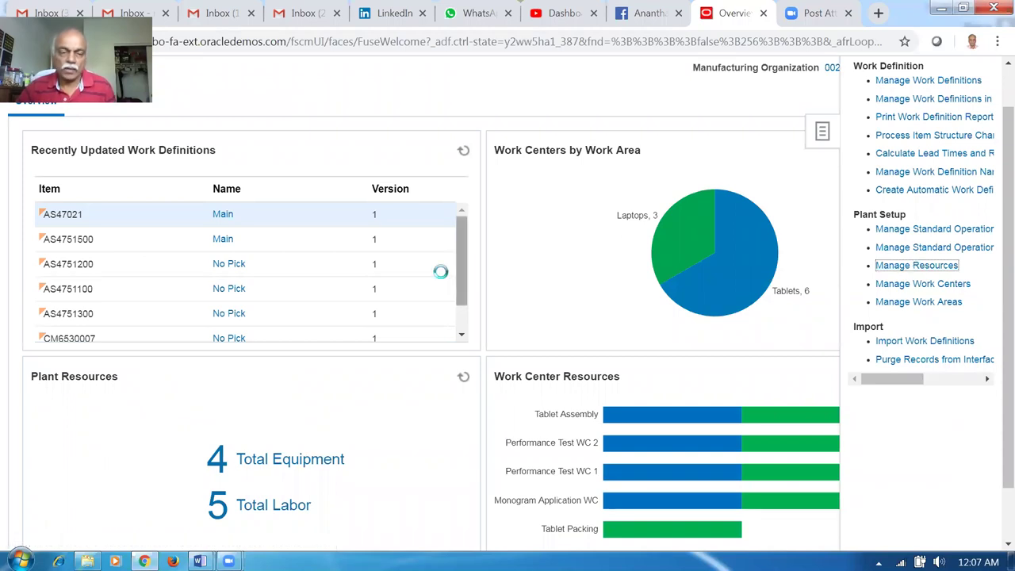
{"action": "left_click", "coordinate": [144, 220]}
{"action": "key", "text": "alt+Tab"}
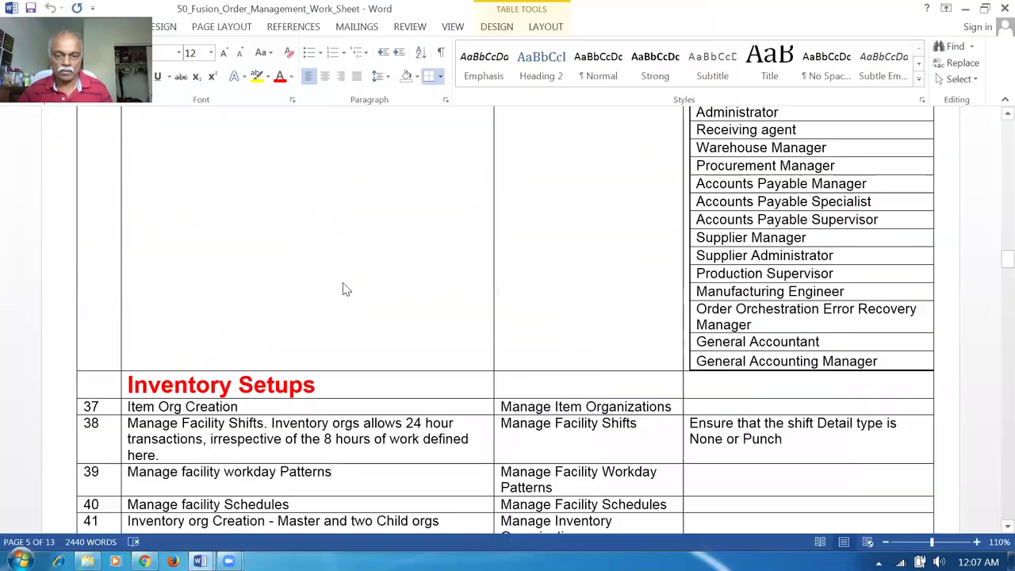
{"action": "key", "text": "alt+Tab"}
{"action": "key", "text": "alt+Tab"}
{"action": "key", "text": "Tab"}
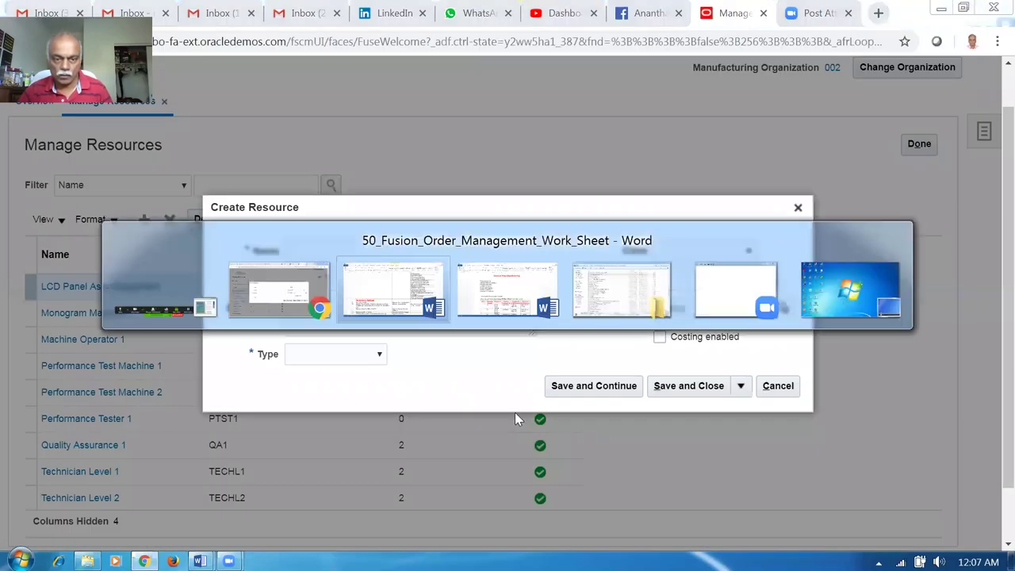
- Select Bender Cutter in the Word operations table and enter a01_bender_cutter as the resource name
{"action": "scroll", "coordinate": [467, 428], "scroll_direction": "down", "scroll_amount": 5}
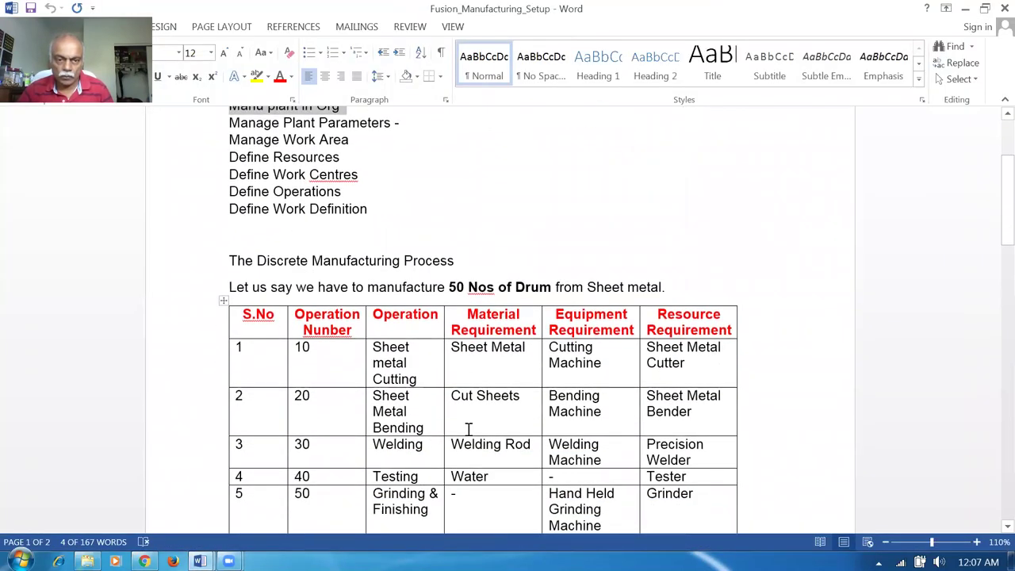
{"action": "scroll", "coordinate": [468, 430], "scroll_direction": "down", "scroll_amount": 4}
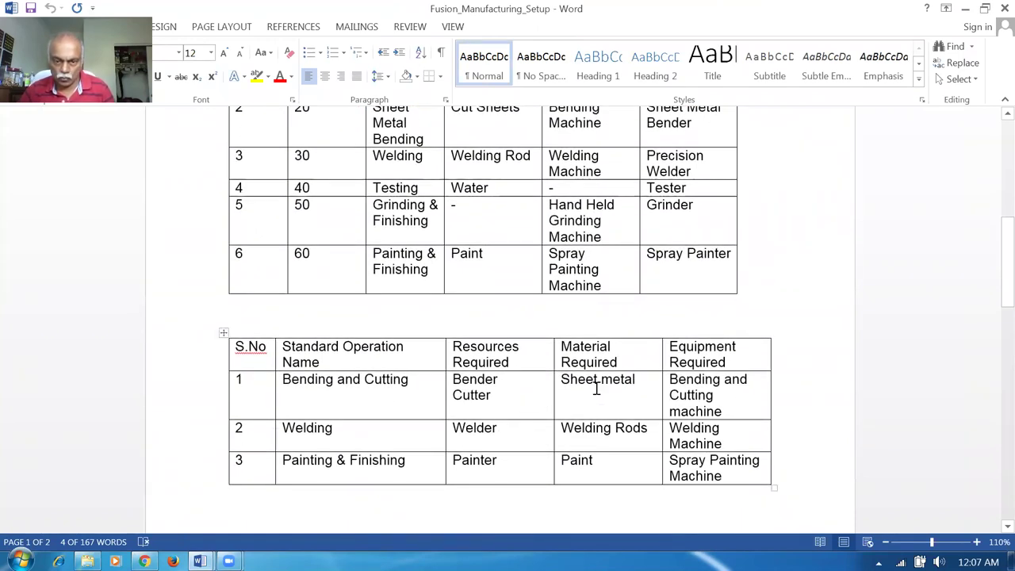
{"action": "left_click_drag", "start_coordinate": [491, 396], "coordinate": [456, 383]}
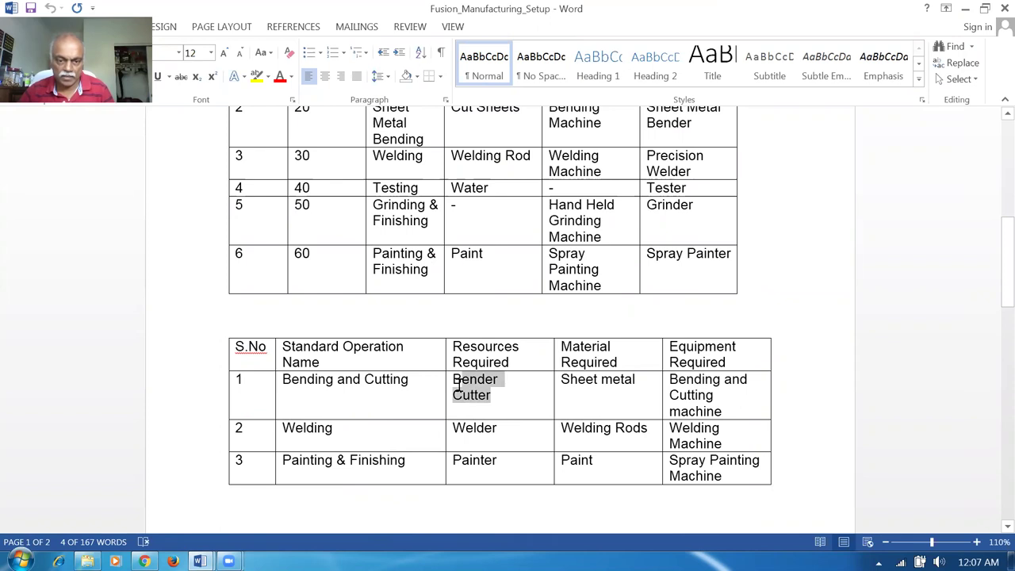
{"action": "key", "text": "alt+Tab"}
{"action": "type", "text": "a0"}
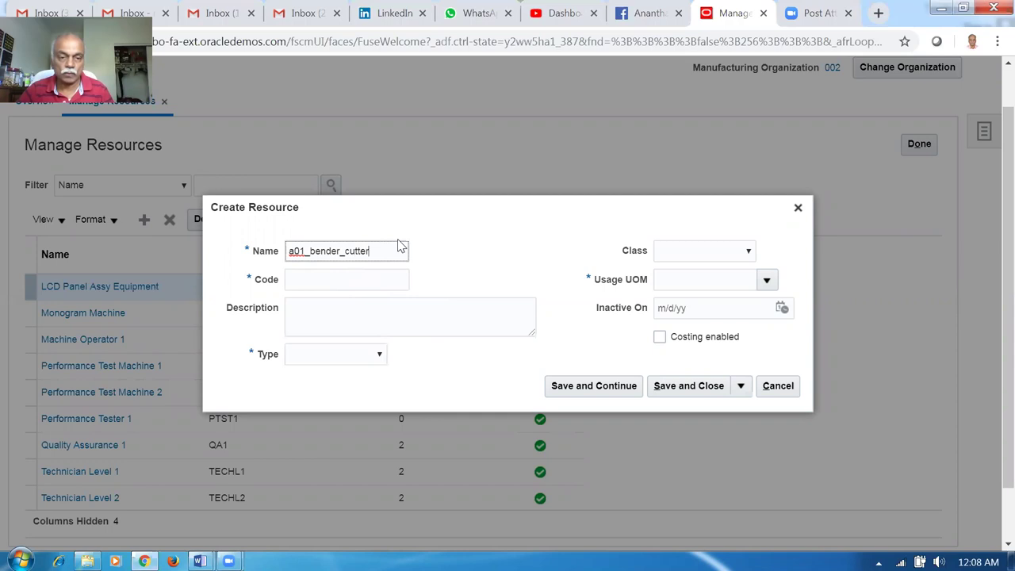
- Reuse a01_bender_cutter as Code and Description and set the resource type to Labor
{"action": "key", "text": "ctrl+a"}
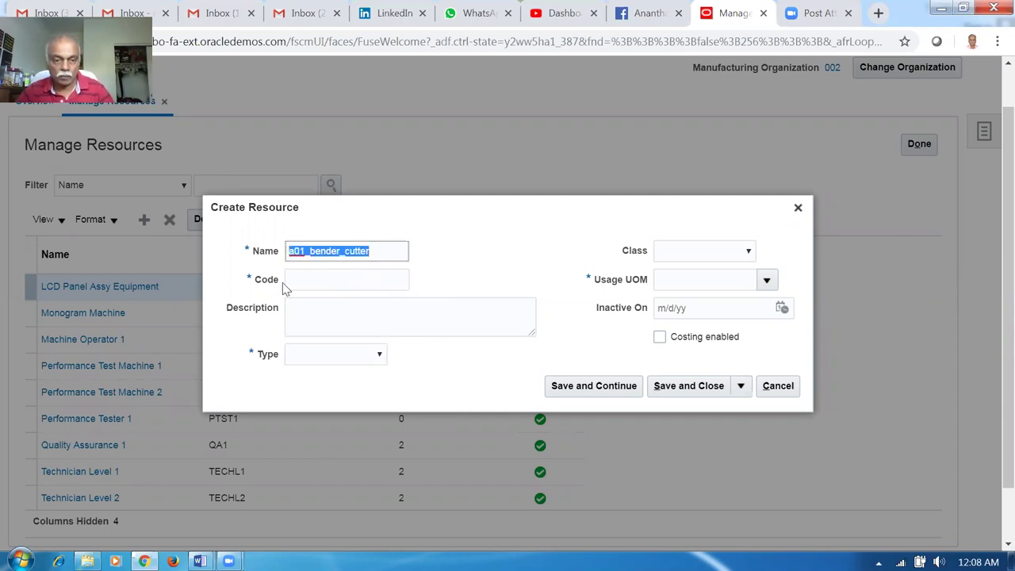
{"action": "left_click", "coordinate": [308, 277]}
{"action": "key", "text": "ctrl+v"}
{"action": "left_click", "coordinate": [333, 331]}
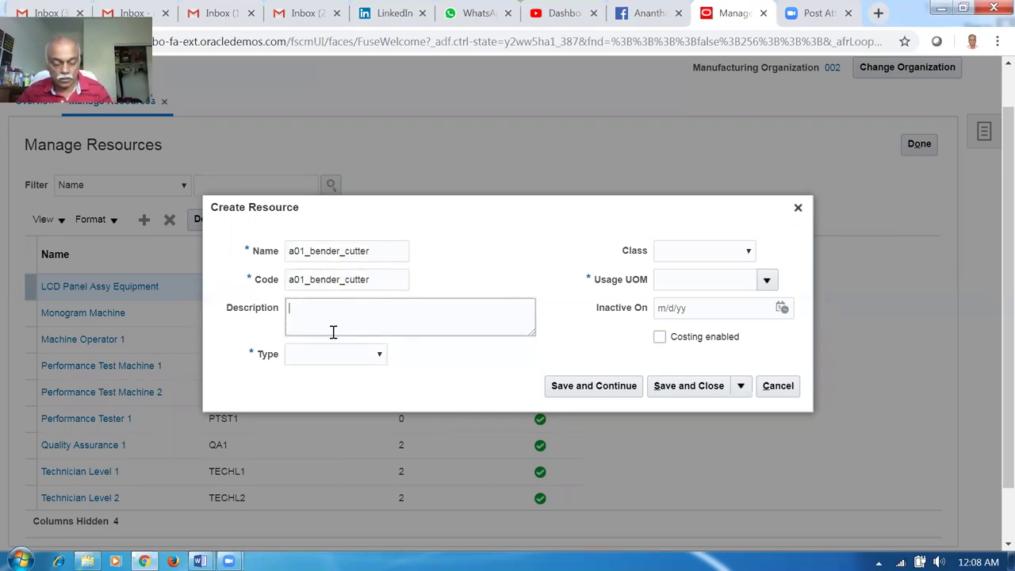
{"action": "key", "text": "ctrl+v"}
{"action": "left_click", "coordinate": [325, 356]}
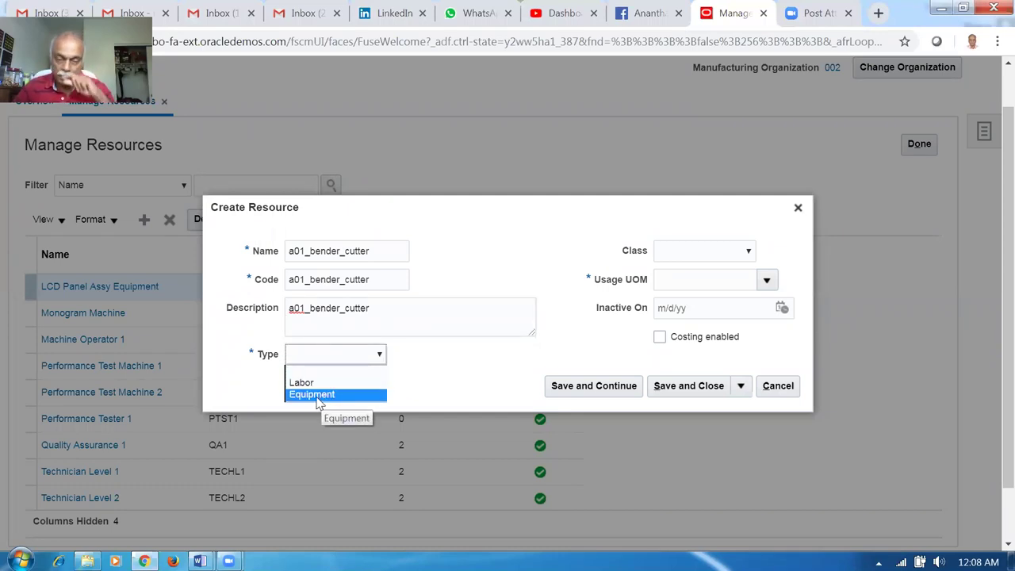
{"action": "left_click", "coordinate": [304, 382]}
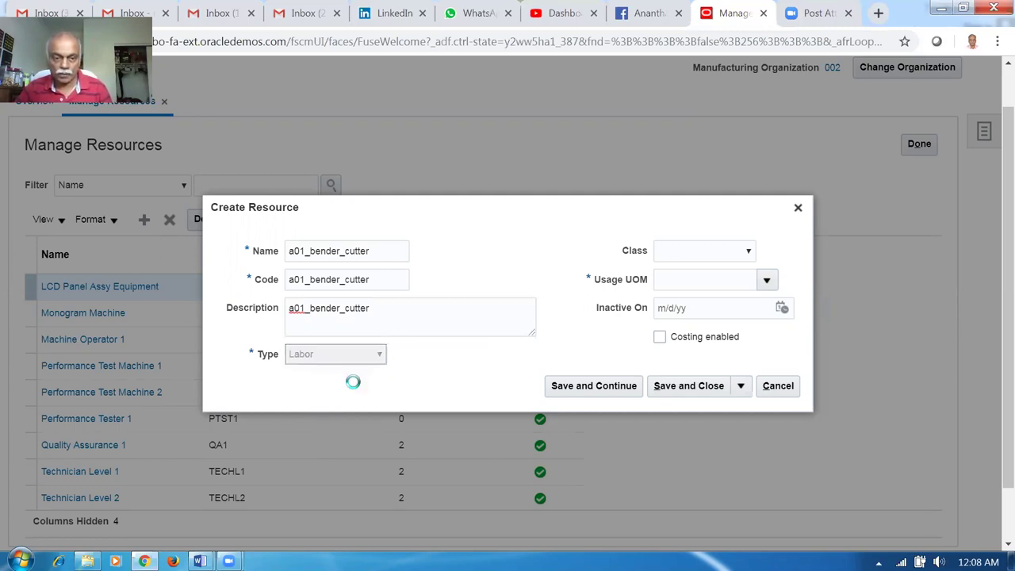
- Set the usage unit of measure to Day and save with Save and Create Another
{"action": "left_click", "coordinate": [669, 254]}
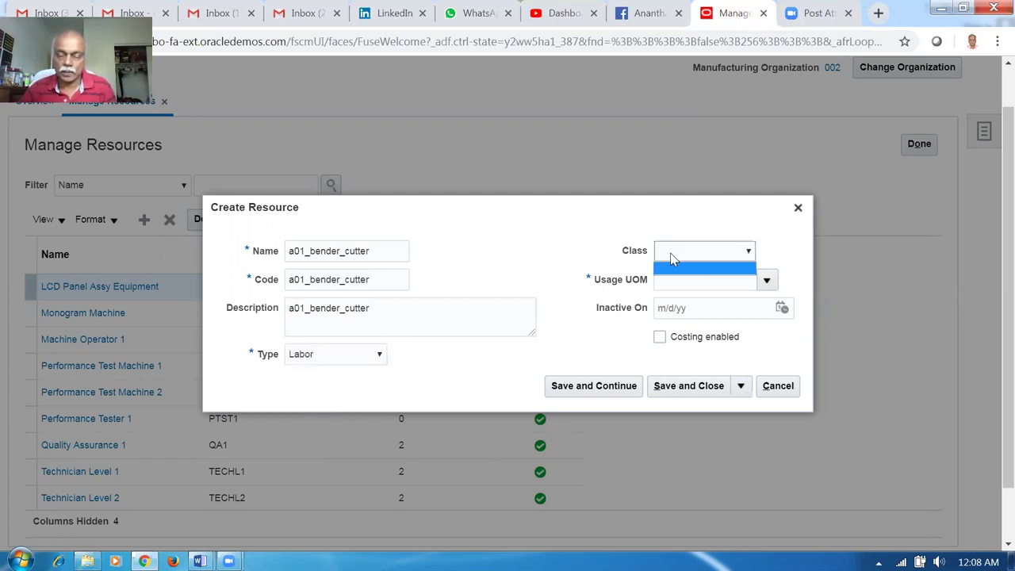
{"action": "left_click", "coordinate": [703, 280]}
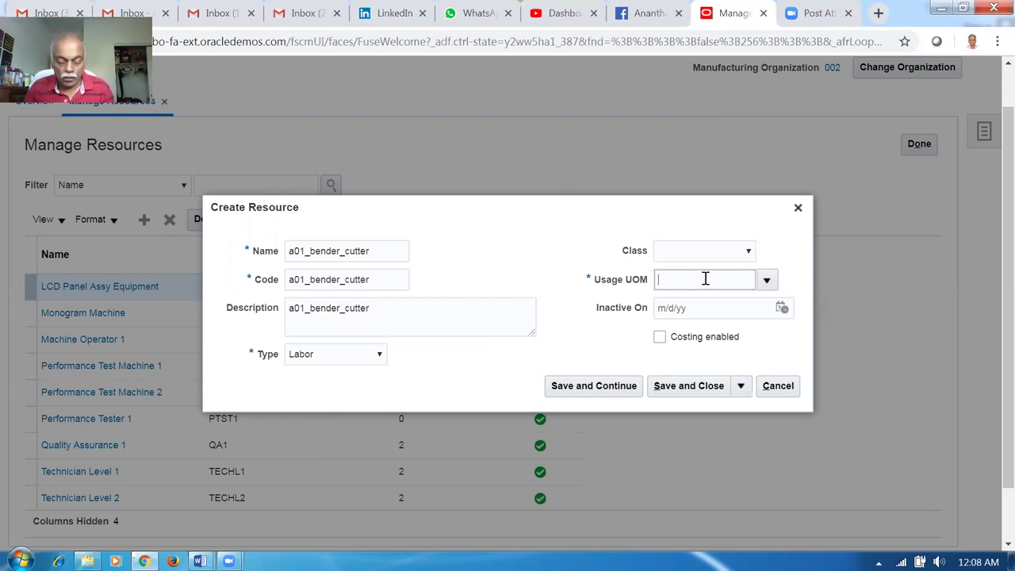
{"action": "type", "text": "Ho"}
{"action": "key", "text": "Tab"}
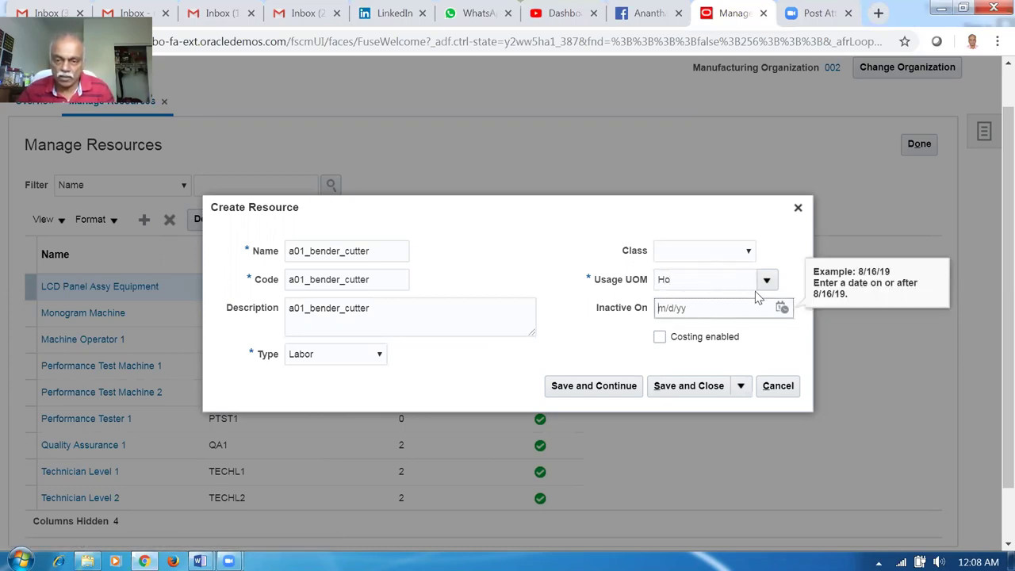
{"action": "left_click", "coordinate": [766, 280]}
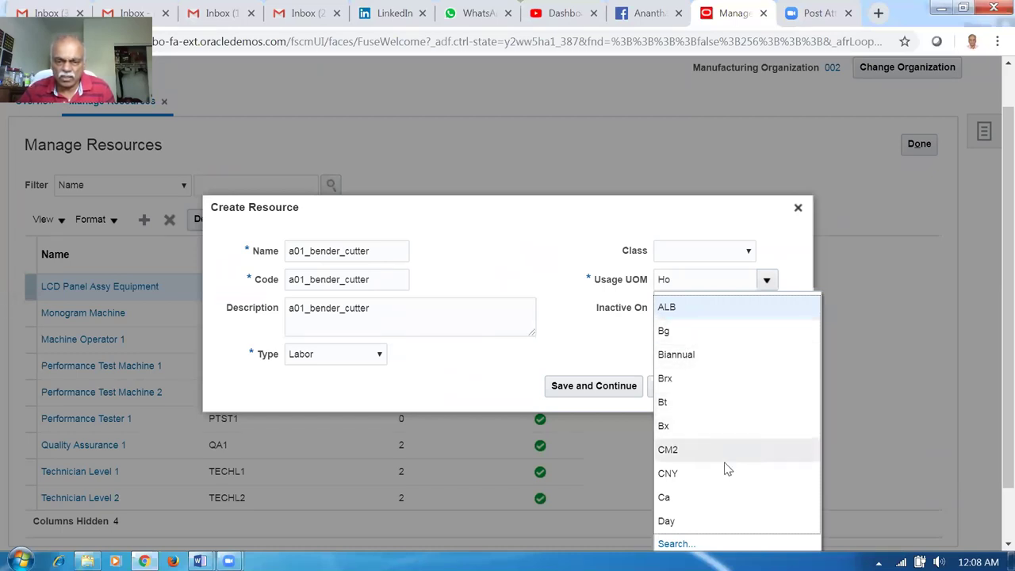
{"action": "scroll", "coordinate": [723, 479], "scroll_direction": "down", "scroll_amount": 1}
{"action": "scroll", "coordinate": [723, 488], "scroll_direction": "down", "scroll_amount": 1}
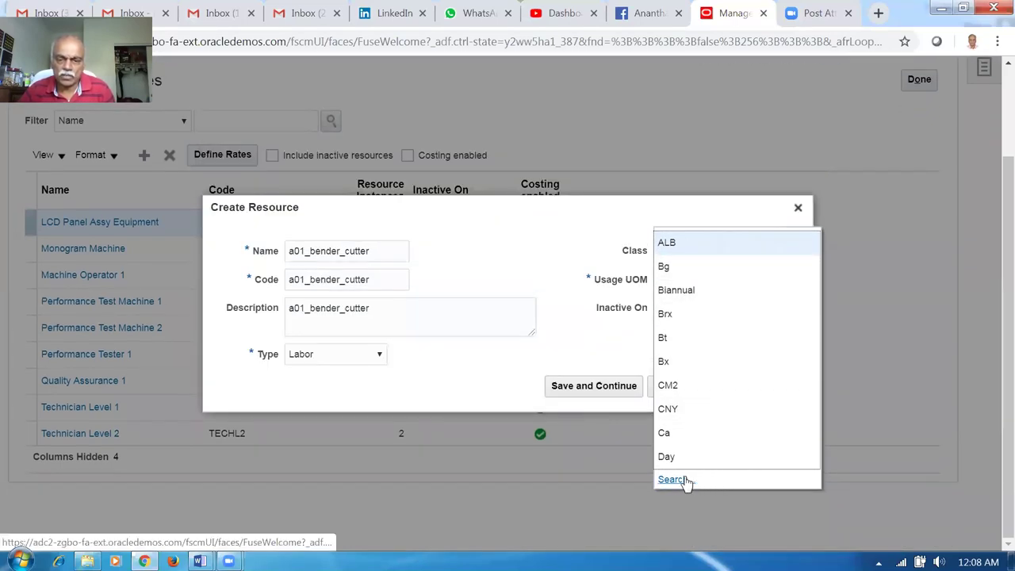
{"action": "left_click", "coordinate": [666, 456]}
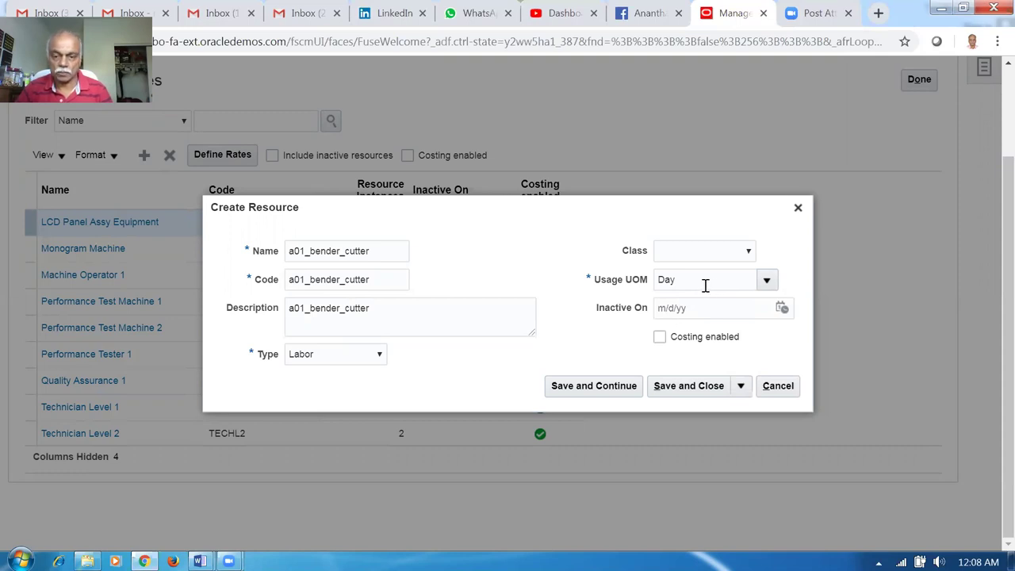
{"action": "left_click", "coordinate": [741, 387]}
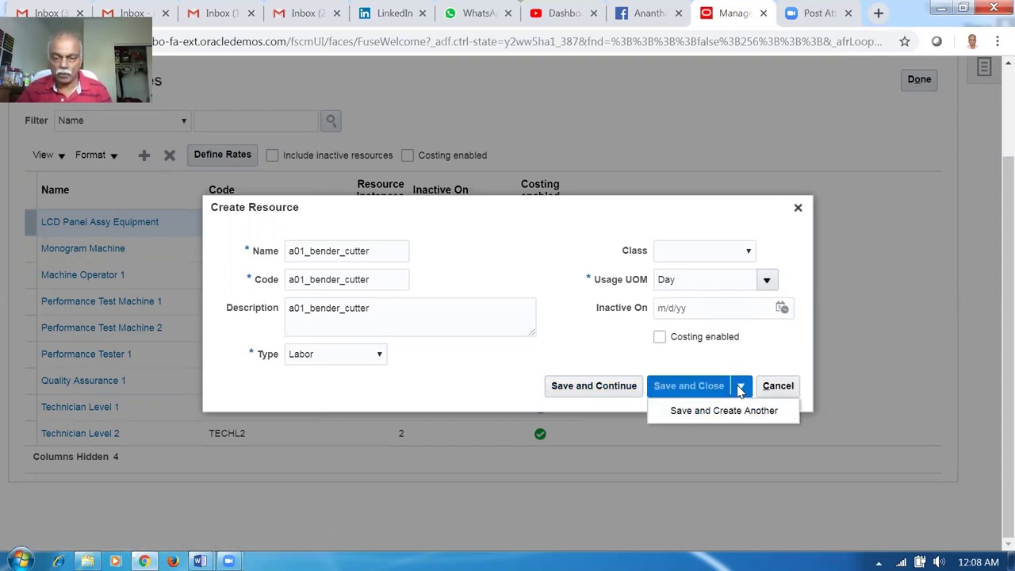
{"action": "left_click", "coordinate": [720, 411]}
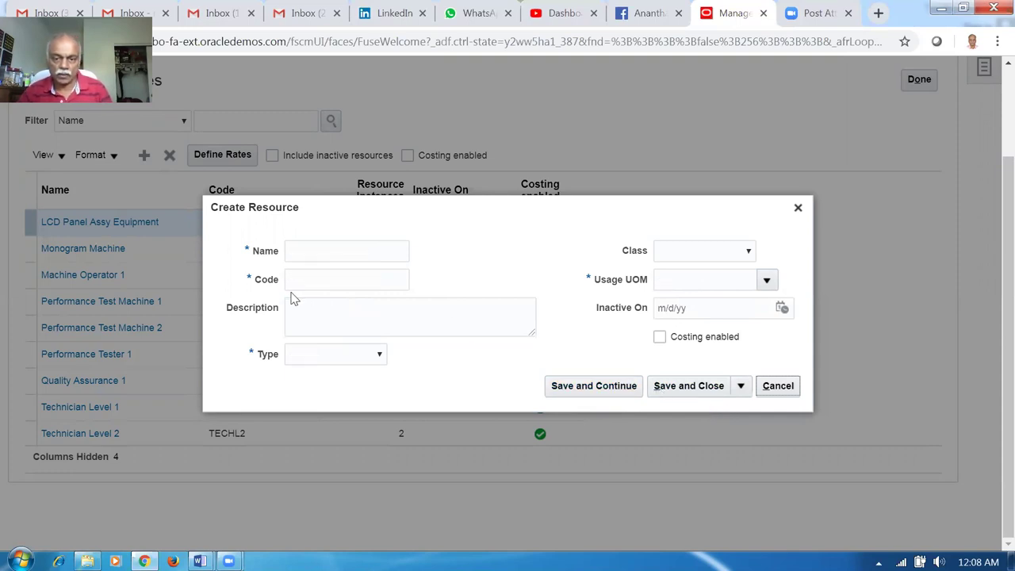
- Enter a01_welder as the new resource's name
{"action": "key", "text": "alt+Tab"}
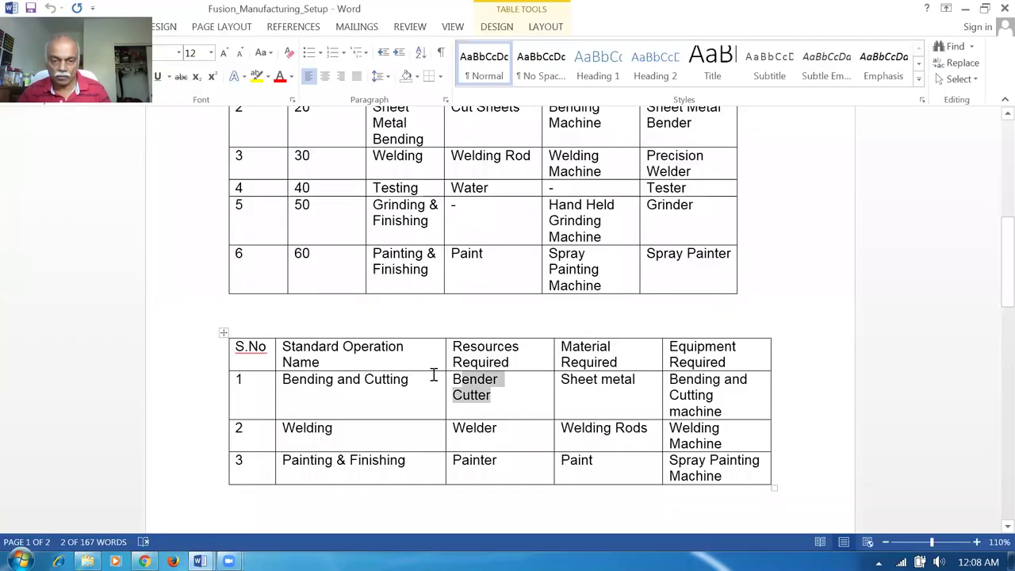
{"action": "key", "text": "alt+Tab"}
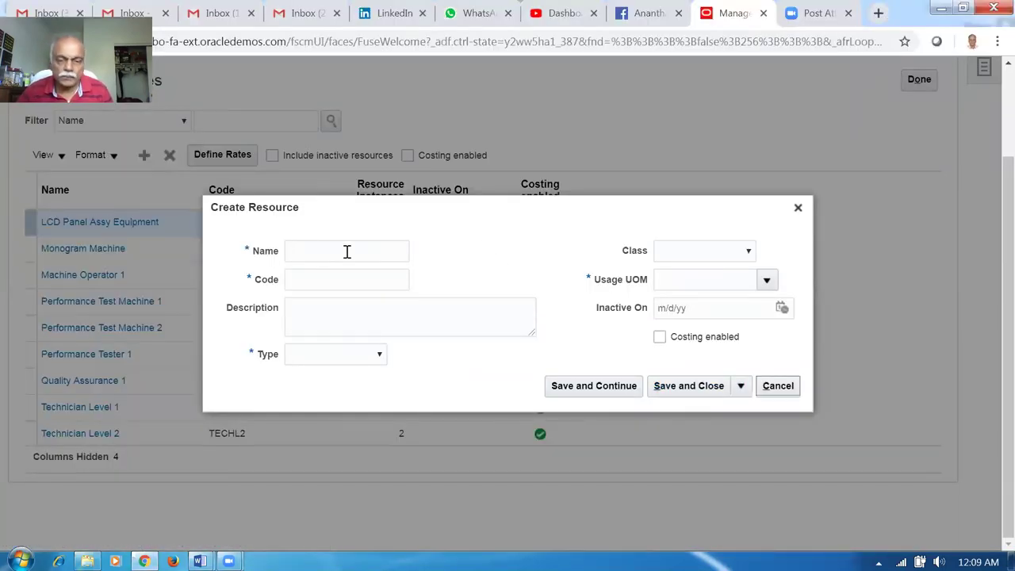
{"action": "left_click", "coordinate": [299, 249]}
{"action": "key", "text": "alt+Tab"}
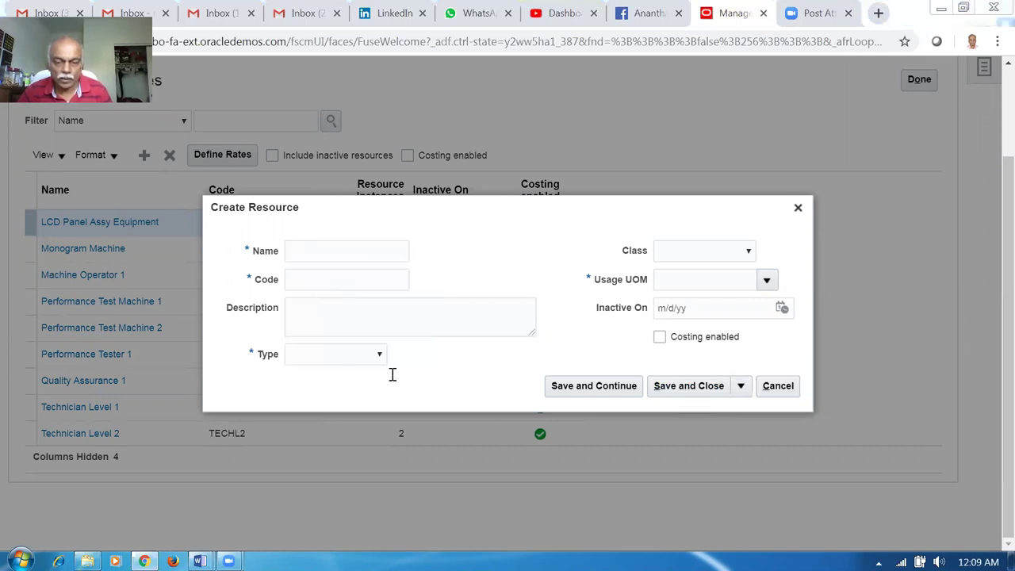
{"action": "left_click", "coordinate": [507, 441]}
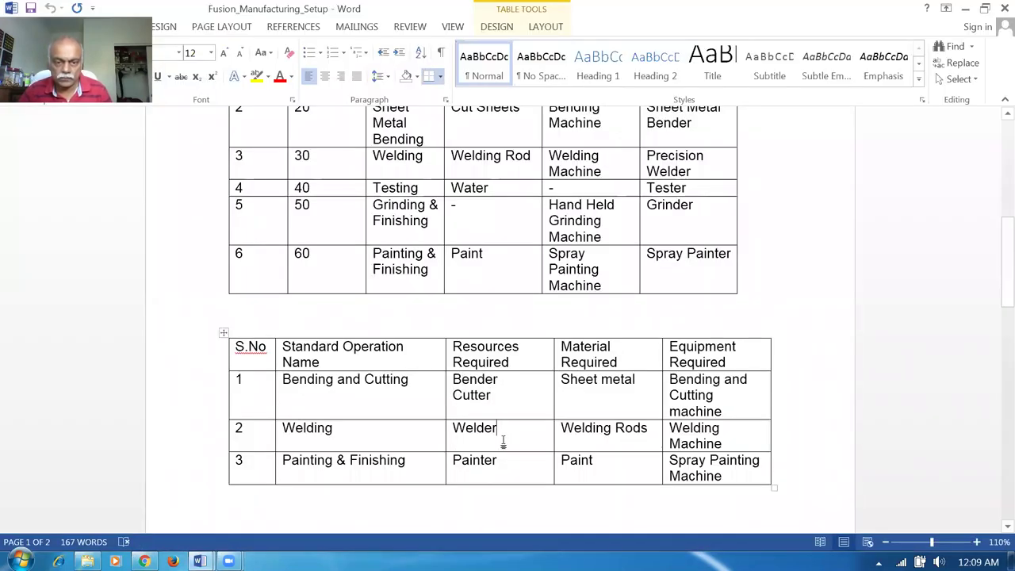
{"action": "key", "text": "alt+Tab"}
{"action": "type", "text": "a0"}
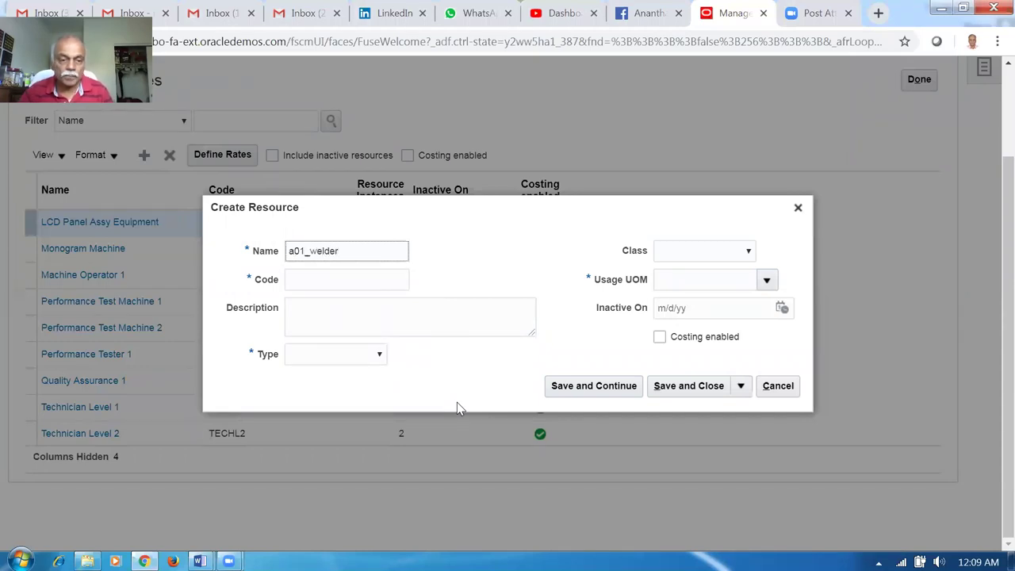
{"action": "double_click", "coordinate": [384, 248]}
{"action": "key", "text": "ctrl+c"}
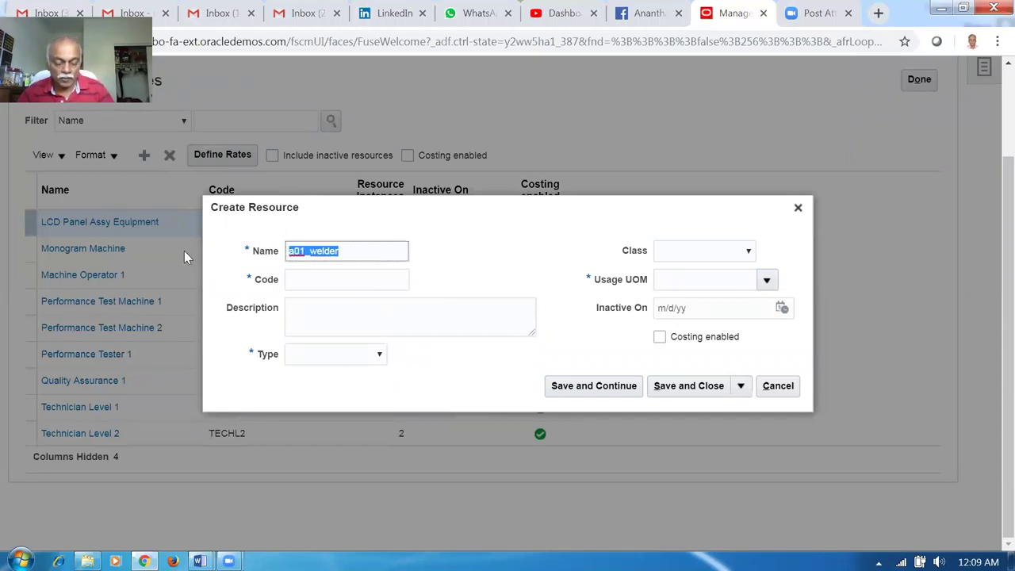
- Paste a01_welder into Code and Description and set the type to Labor
{"action": "left_click", "coordinate": [304, 279]}
{"action": "key", "text": "ctrl+v"}
{"action": "left_click", "coordinate": [317, 331]}
{"action": "key", "text": "ctrl+v"}
{"action": "left_click", "coordinate": [350, 359]}
{"action": "left_click", "coordinate": [333, 381]}
- Set usage UOM to Day and save the welder with Save and Create Another
{"action": "left_click", "coordinate": [692, 279]}
{"action": "type", "text": "Day"}
{"action": "key", "text": "Tab"}
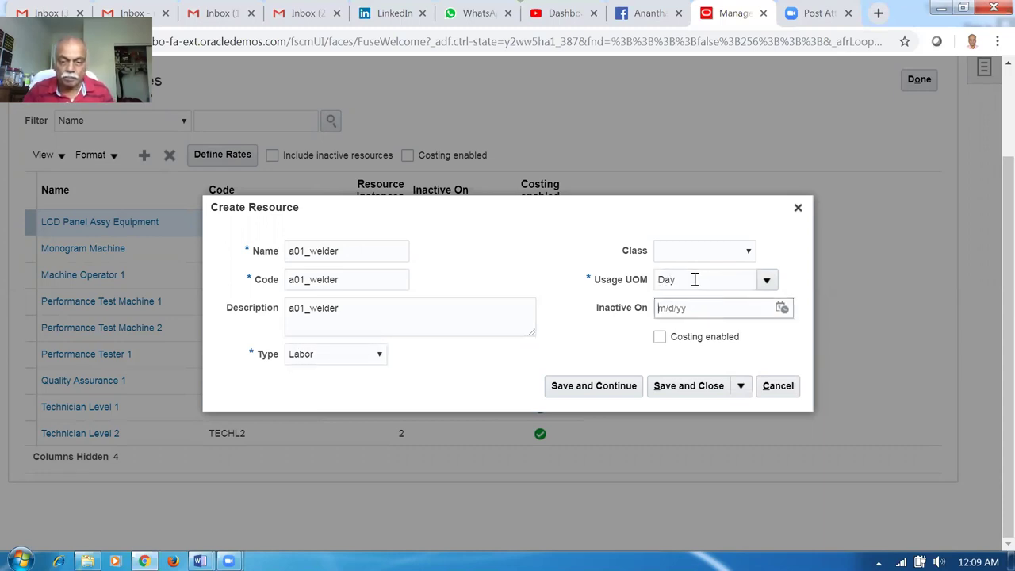
{"action": "left_click", "coordinate": [741, 385]}
{"action": "left_click", "coordinate": [724, 411]}
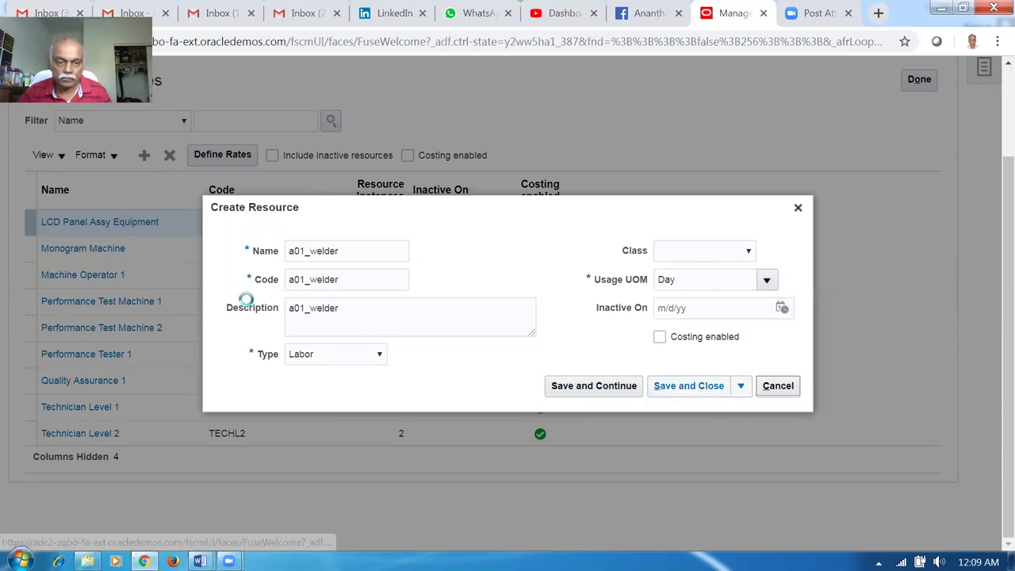
- Enter a01_Painter as the new resource's name
{"action": "key", "text": "alt+Tab"}
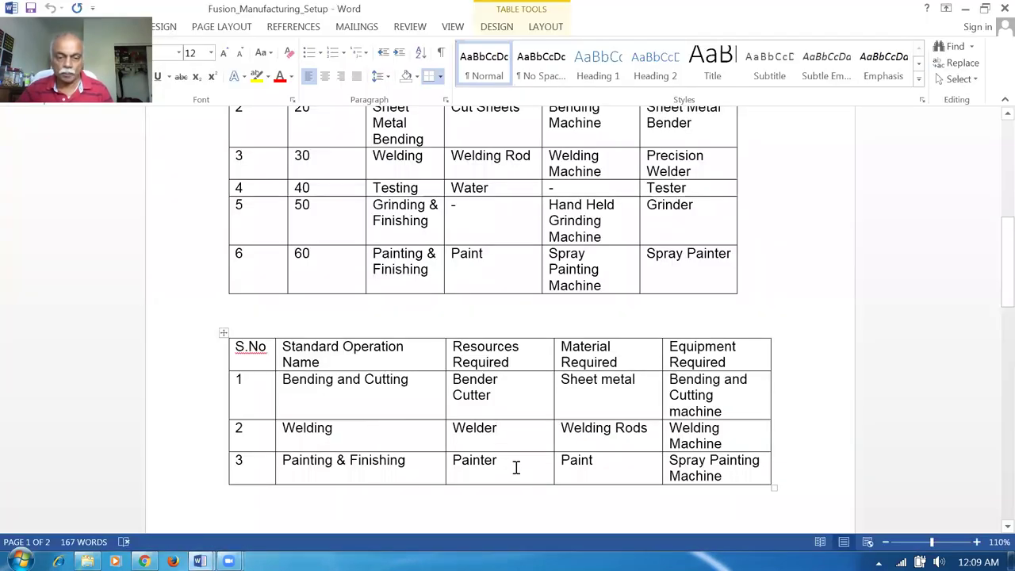
{"action": "key", "text": "alt+Tab"}
{"action": "left_click", "coordinate": [311, 250]}
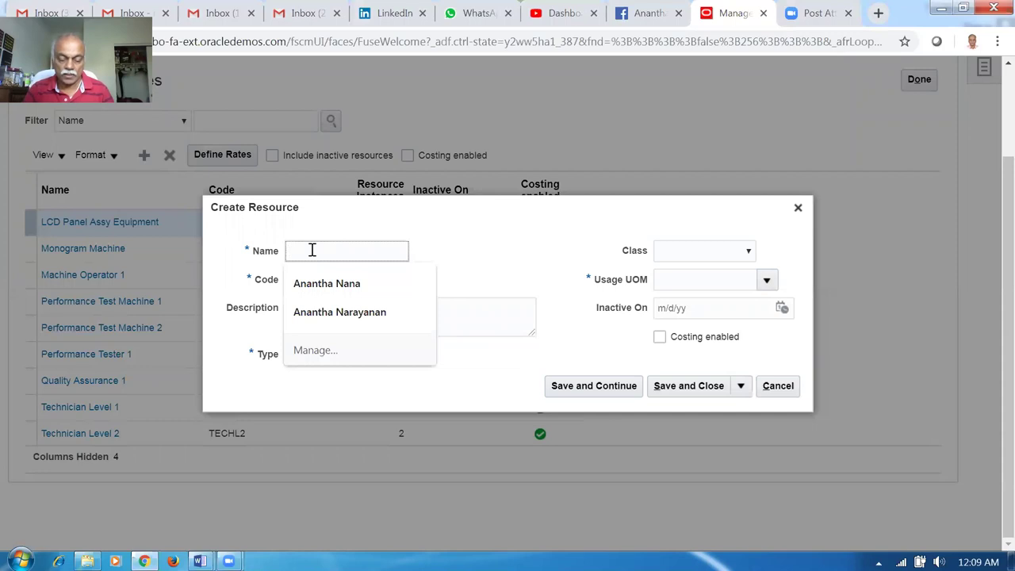
{"action": "type", "text": "a01_Pa"}
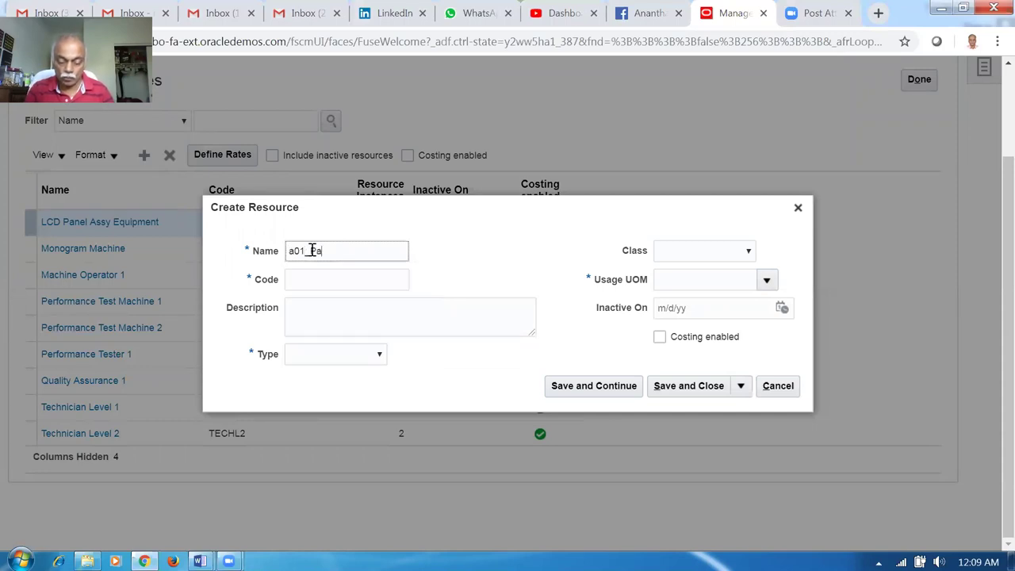
{"action": "type", "text": "inter"}
{"action": "left_click_drag", "start_coordinate": [370, 252], "coordinate": [154, 265]}
{"action": "key", "text": "ctrl+c"}
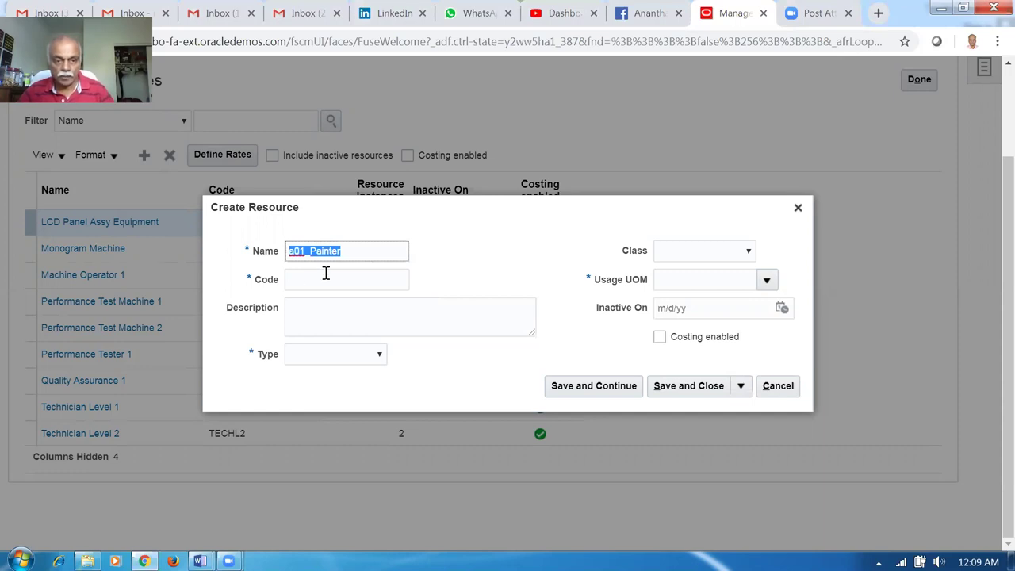
- Paste a01_Painter into Code and Description and set the type to Labor
{"action": "left_click", "coordinate": [317, 282]}
{"action": "key", "text": "ctrl+v"}
{"action": "left_click", "coordinate": [320, 308]}
{"action": "key", "text": "ctrl+v"}
{"action": "left_click", "coordinate": [315, 358]}
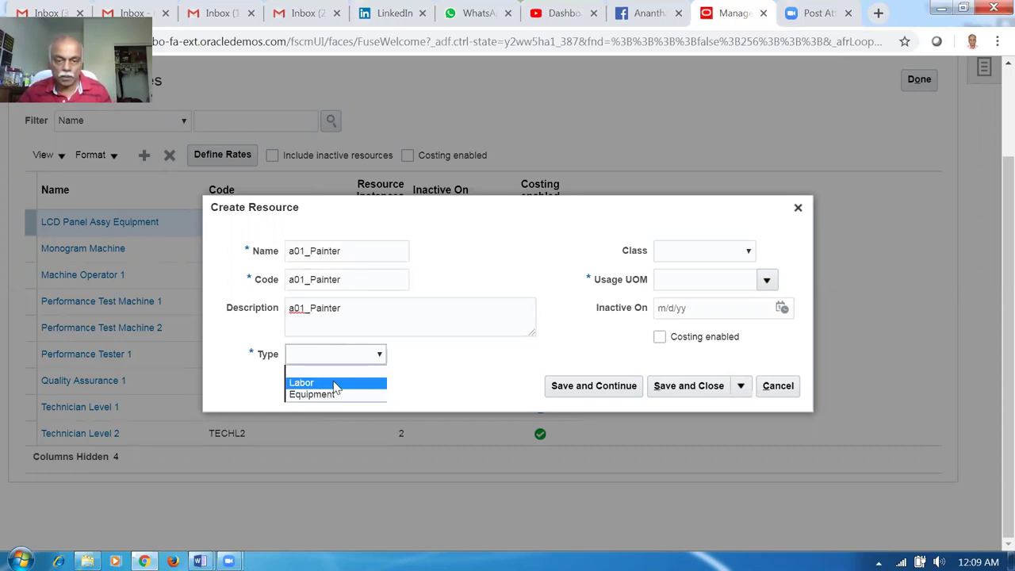
{"action": "left_click", "coordinate": [325, 383]}
- Set usage UOM to Day and save and close the a01_Painter resource
{"action": "left_click", "coordinate": [681, 280]}
{"action": "type", "text": "Day"}
{"action": "key", "text": "Tab"}
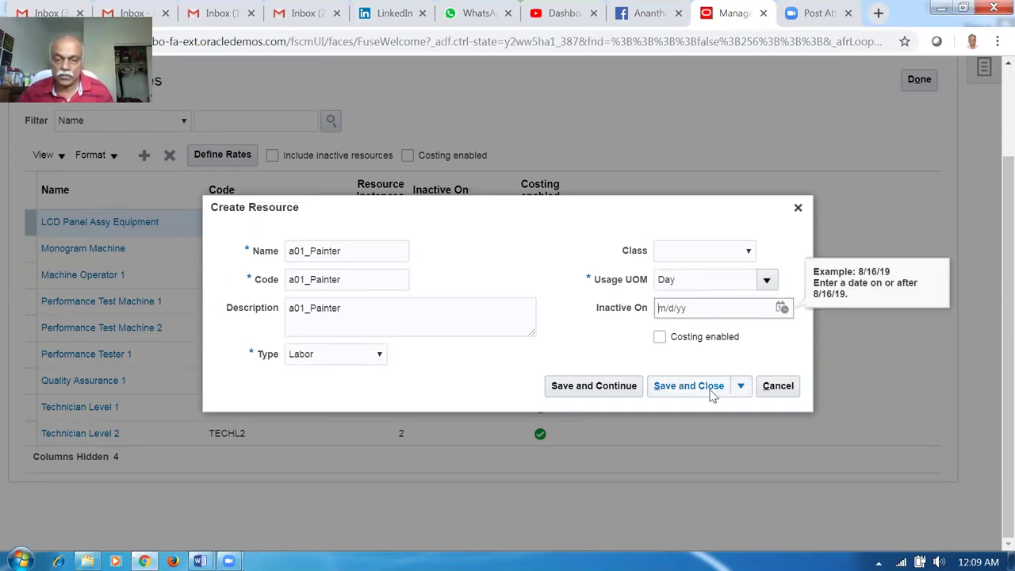
{"action": "left_click", "coordinate": [707, 386]}
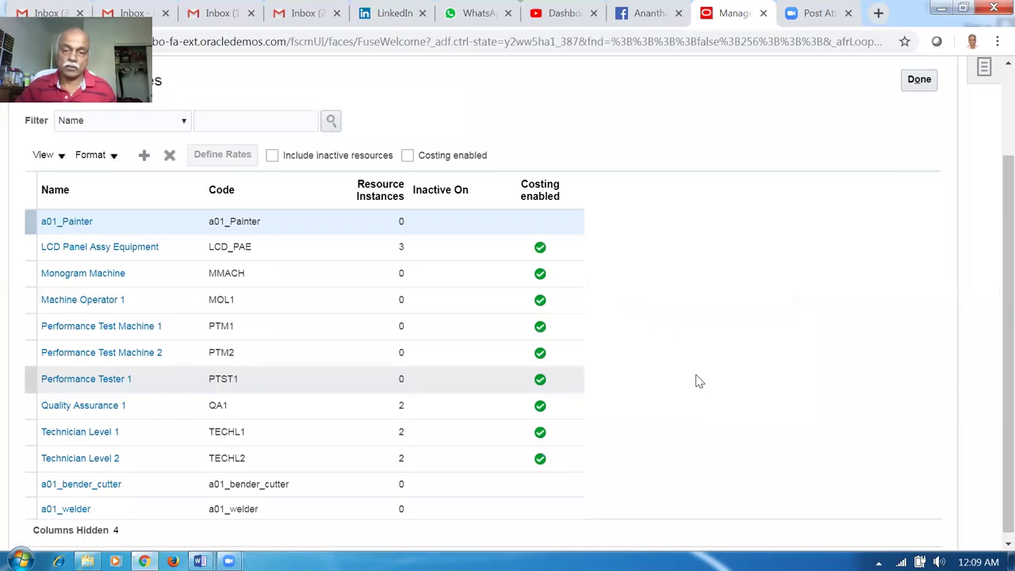
{"action": "scroll", "coordinate": [695, 381], "scroll_direction": "up", "scroll_amount": 2}
- Filter Manage Work Centers by code a01 and open a01_drum_manufacturing_center for editing
{"action": "left_click", "coordinate": [919, 193]}
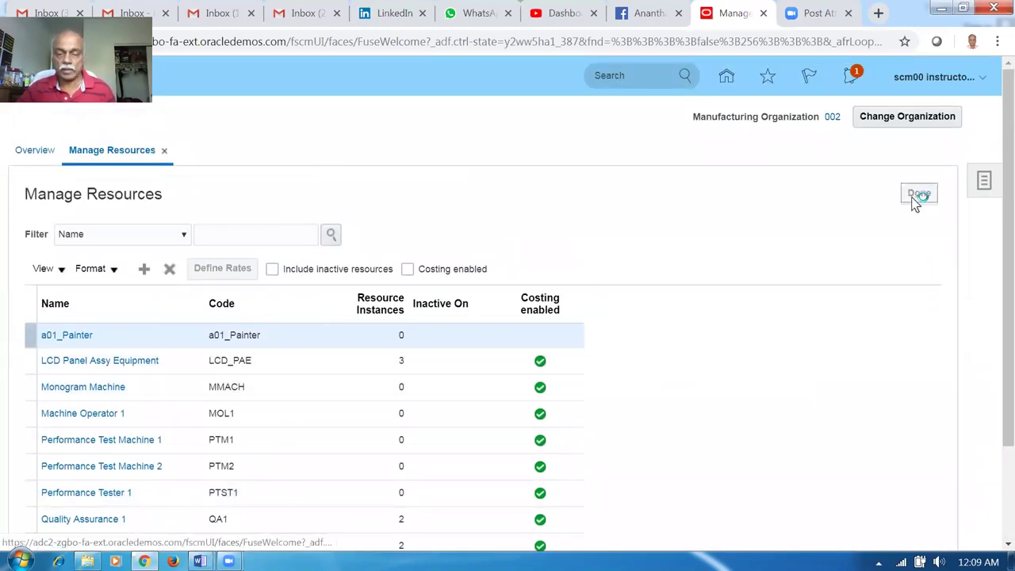
{"action": "left_click", "coordinate": [981, 182]}
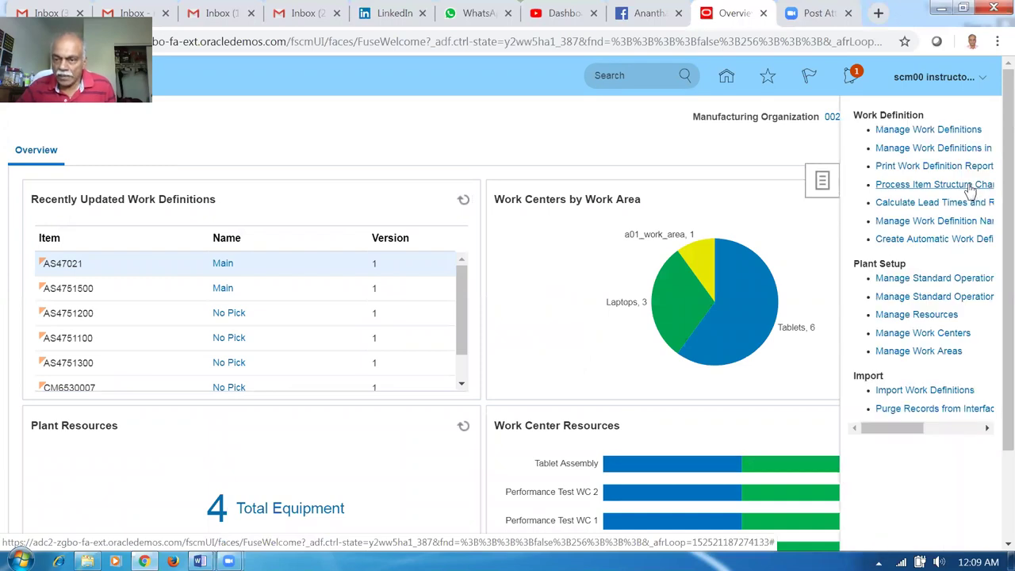
{"action": "left_click", "coordinate": [904, 334]}
{"action": "left_click", "coordinate": [169, 233]}
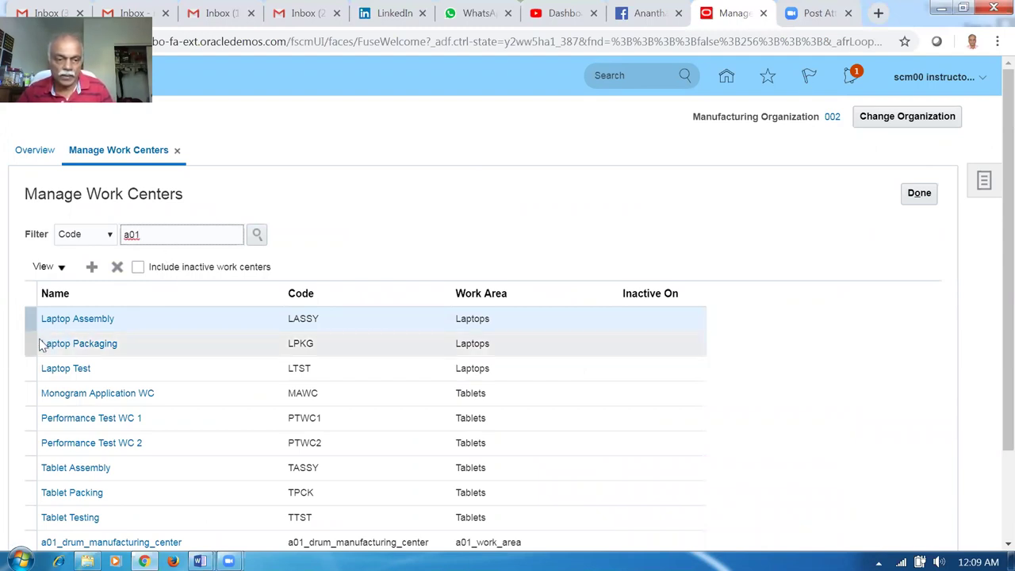
{"action": "scroll", "coordinate": [332, 248], "scroll_direction": "down", "scroll_amount": 2}
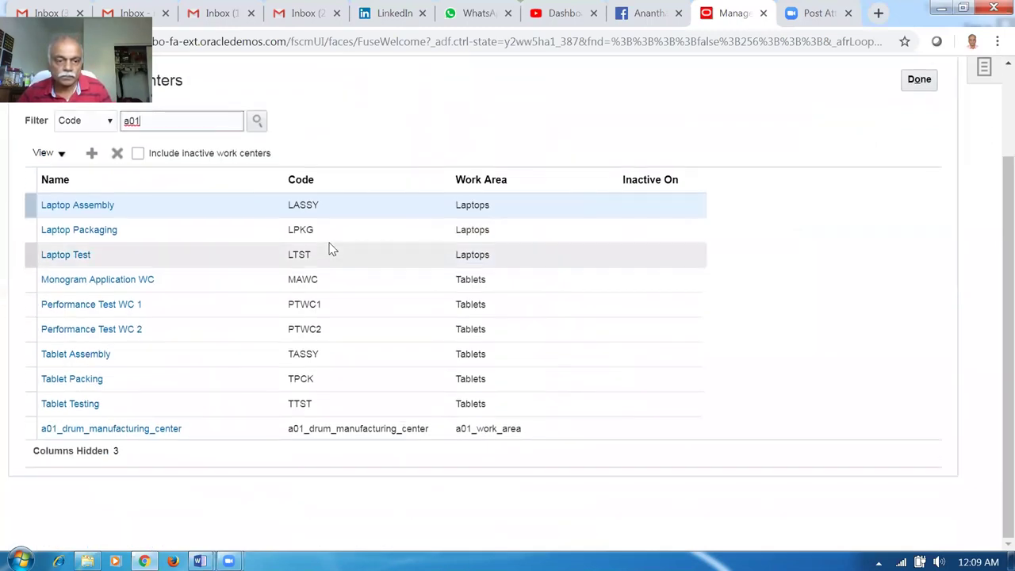
{"action": "scroll", "coordinate": [331, 249], "scroll_direction": "up", "scroll_amount": 2}
{"action": "left_click", "coordinate": [257, 234]}
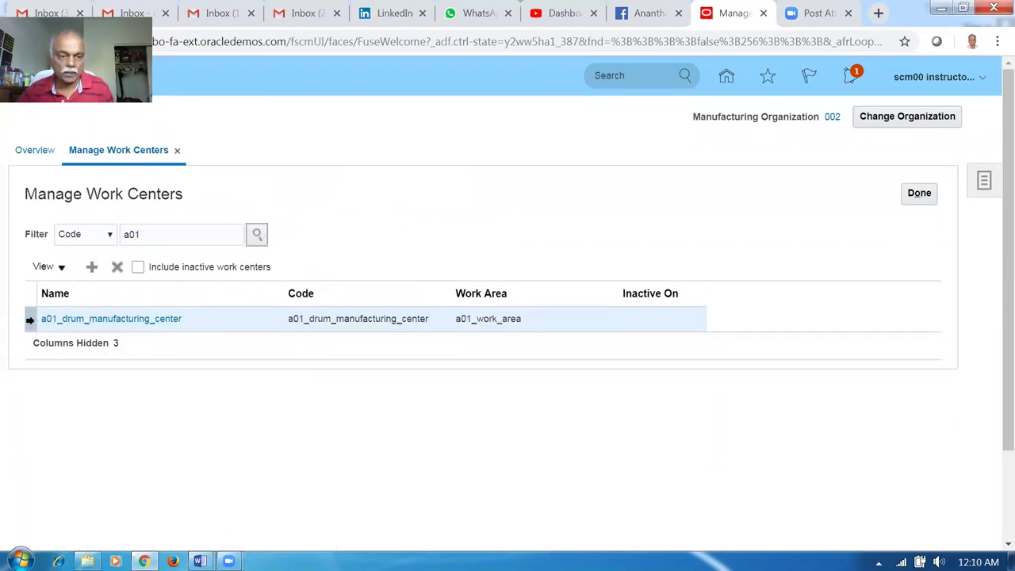
{"action": "left_click", "coordinate": [70, 320]}
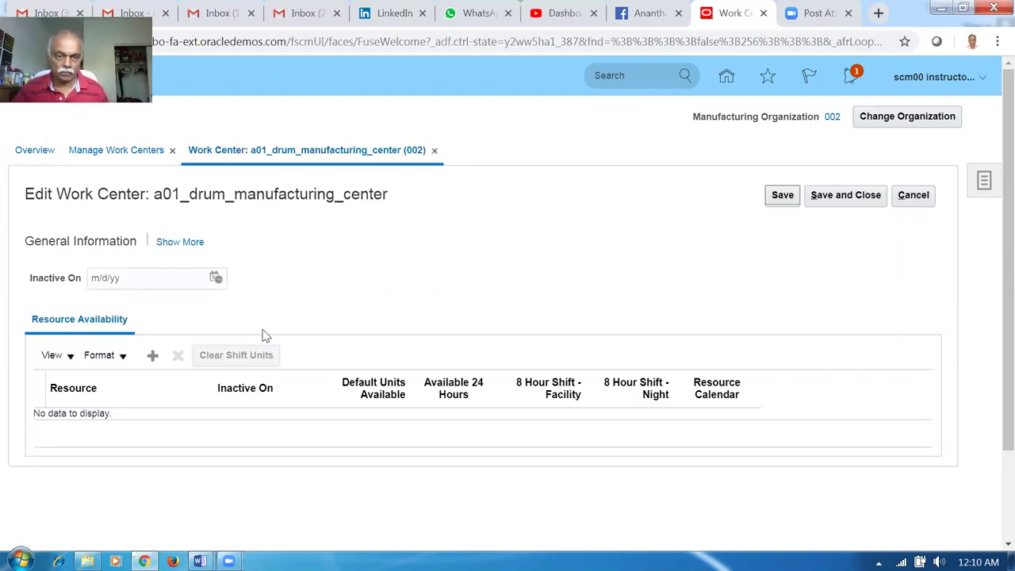
- Add a01_welder with 10 units, 24-hour availability and Capable to Promise checked
{"action": "left_click", "coordinate": [153, 356]}
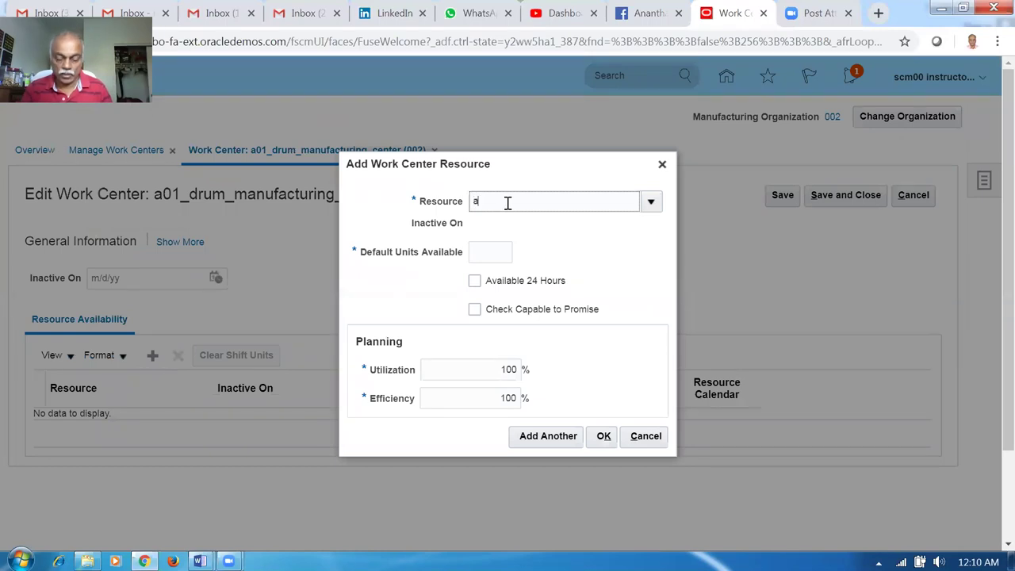
{"action": "key", "text": "Tab"}
{"action": "left_click", "coordinate": [370, 344]}
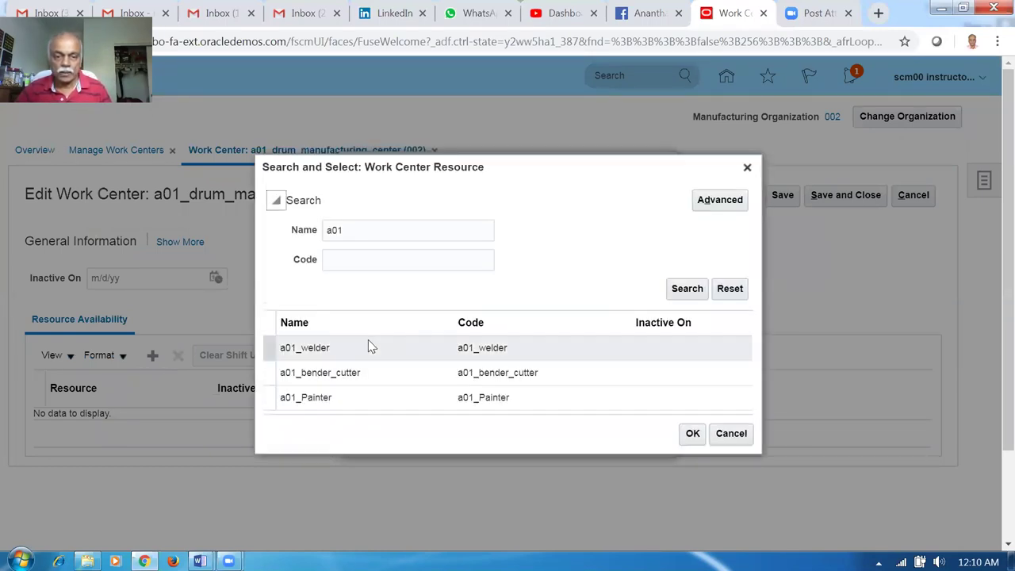
{"action": "left_click", "coordinate": [692, 433]}
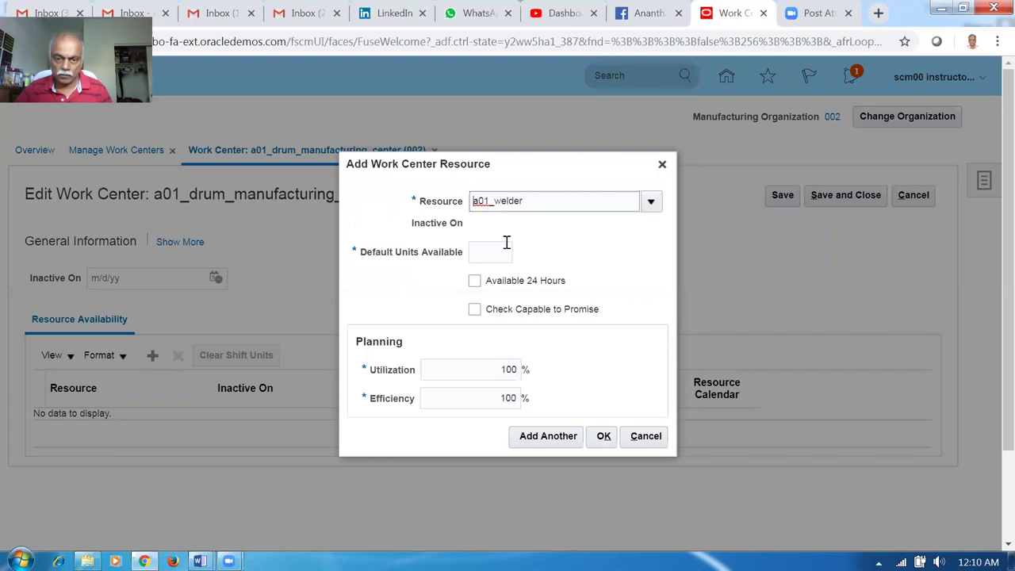
{"action": "left_click", "coordinate": [499, 254]}
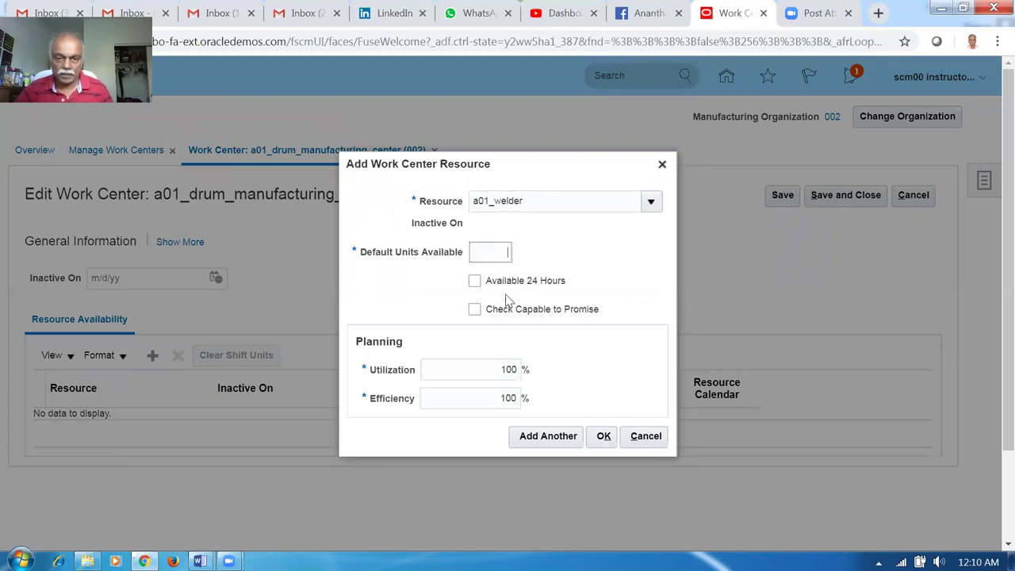
{"action": "type", "text": "10"}
{"action": "key", "text": "Tab"}
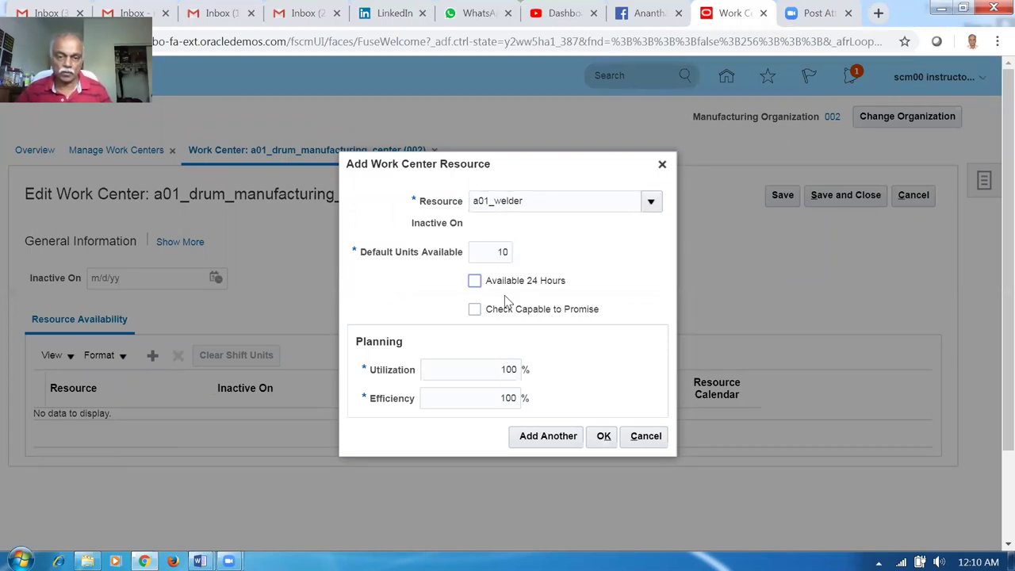
{"action": "left_click", "coordinate": [473, 282]}
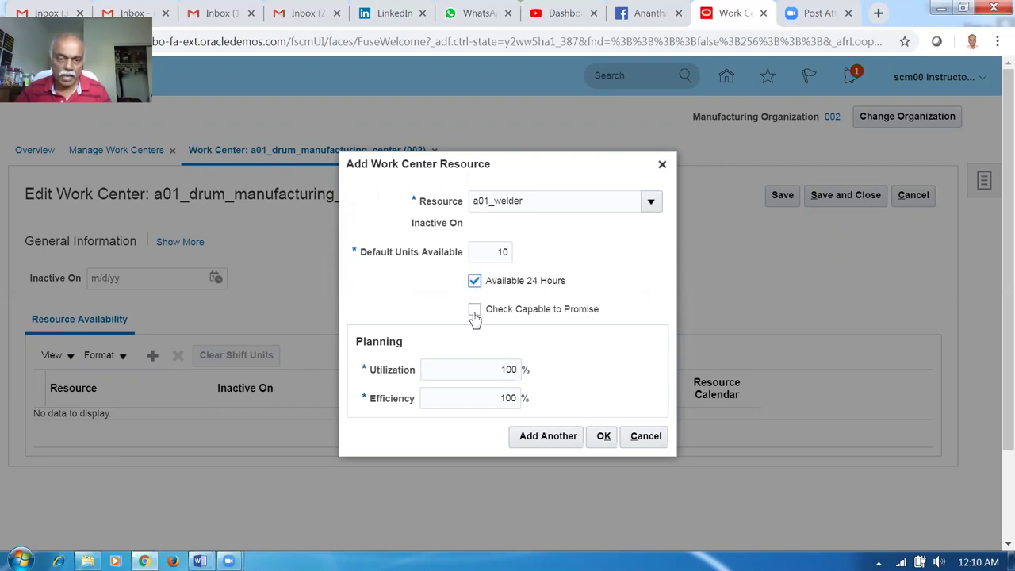
{"action": "left_click", "coordinate": [473, 314]}
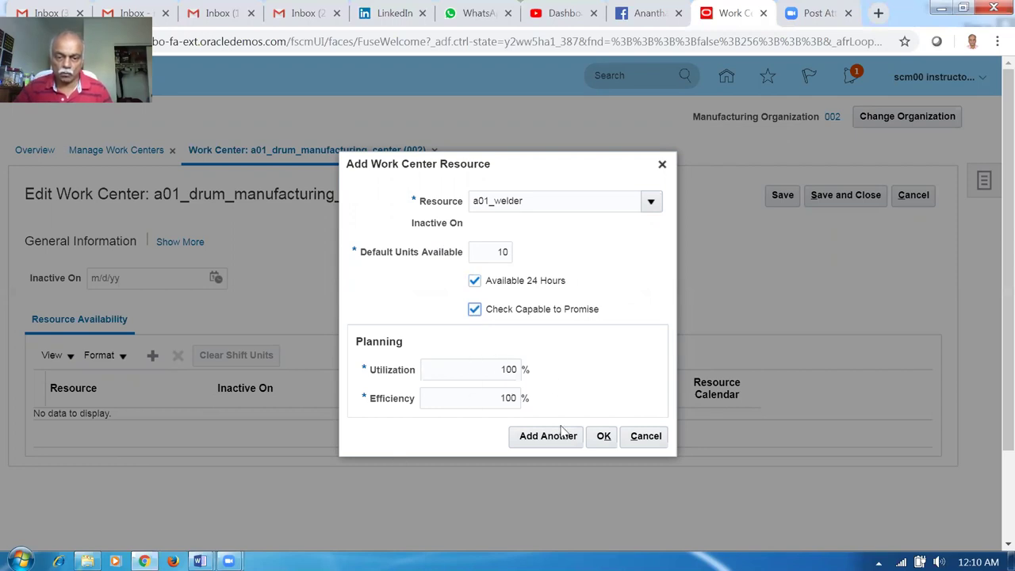
{"action": "left_click", "coordinate": [605, 440]}
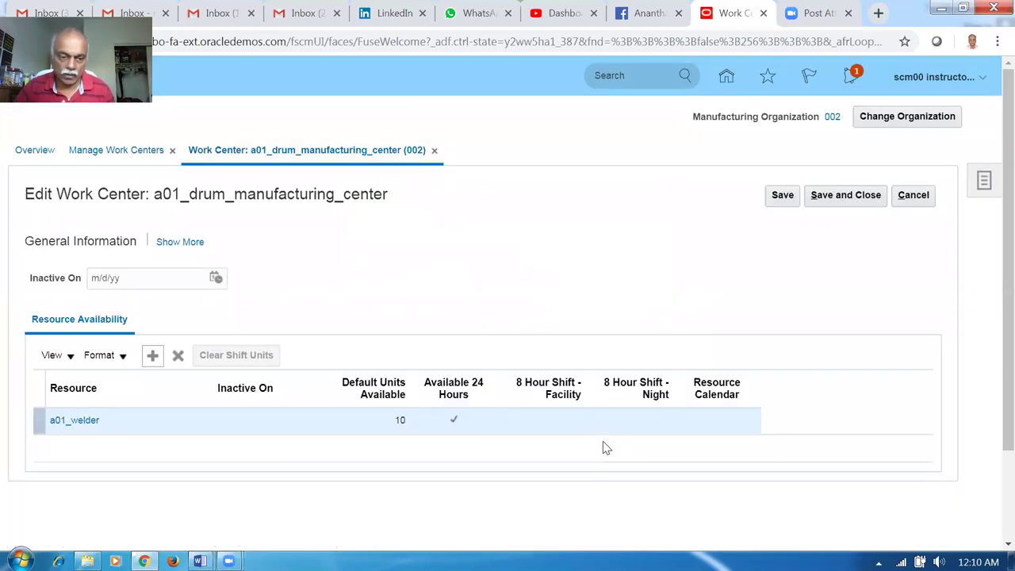
- Add a01_bender_cutter with 10 units, 24-hour availability and Capable to Promise checked
{"action": "left_click", "coordinate": [151, 355]}
{"action": "type", "text": "a01"}
{"action": "key", "text": "Tab"}
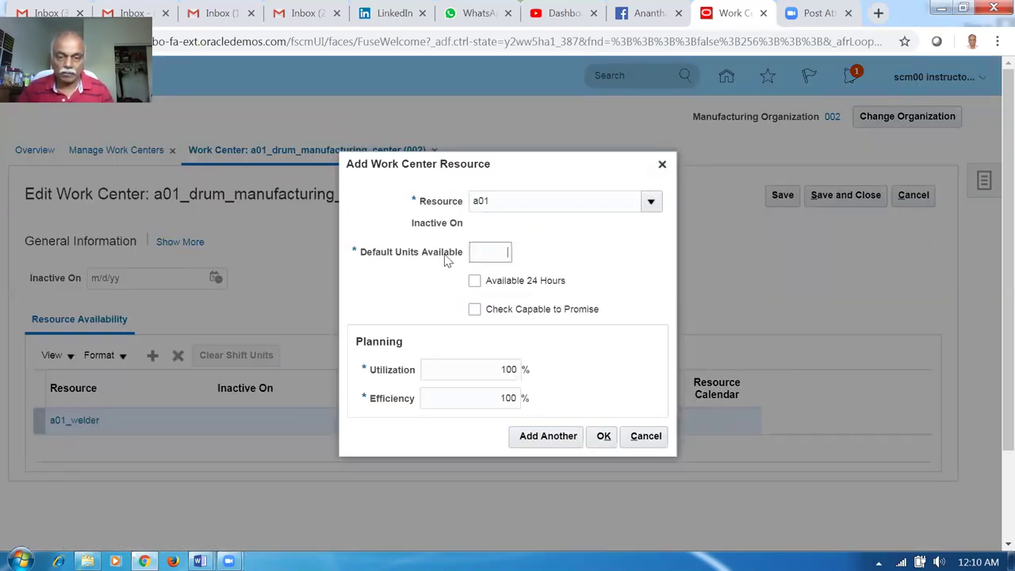
{"action": "left_click", "coordinate": [428, 371]}
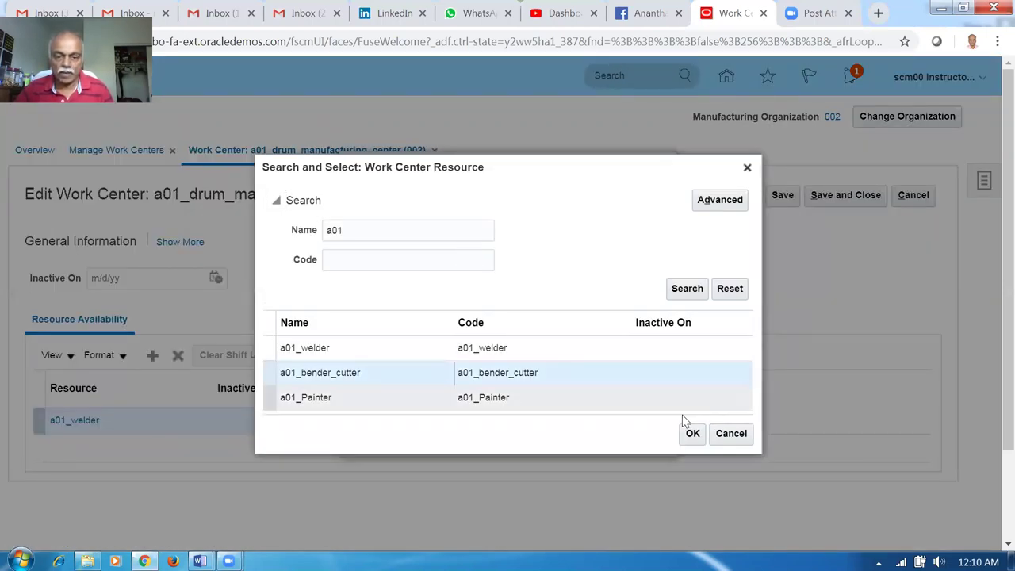
{"action": "left_click", "coordinate": [692, 433]}
{"action": "left_click", "coordinate": [474, 280]}
{"action": "left_click", "coordinate": [474, 310]}
{"action": "left_click", "coordinate": [482, 251]}
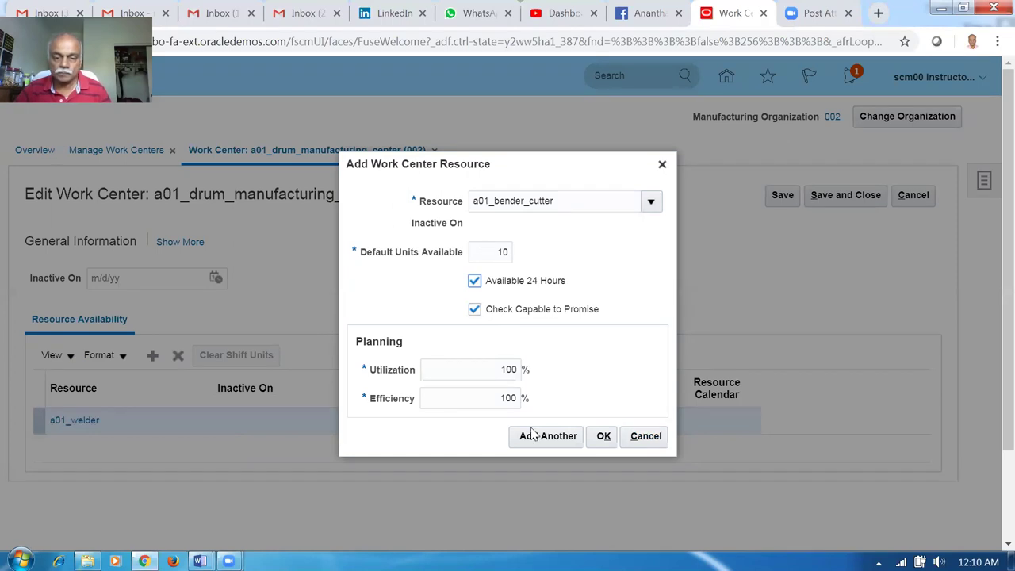
{"action": "left_click", "coordinate": [559, 444]}
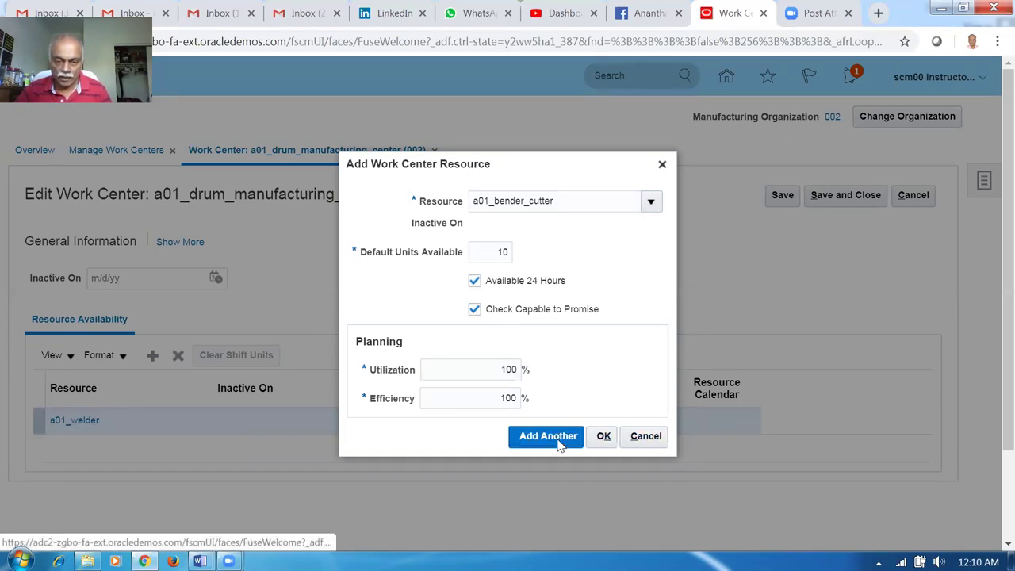
- Add a01_Painter with 10 units, 24 hours and Capable to Promise, then save the work center
{"action": "left_click", "coordinate": [491, 199]}
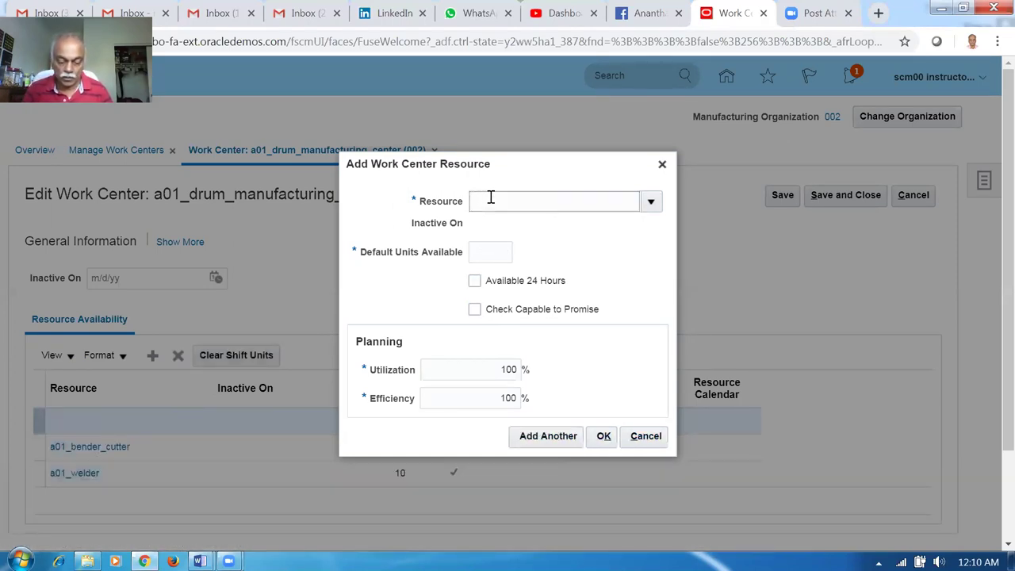
{"action": "type", "text": "a01"}
{"action": "key", "text": "Tab"}
{"action": "left_click", "coordinate": [319, 399]}
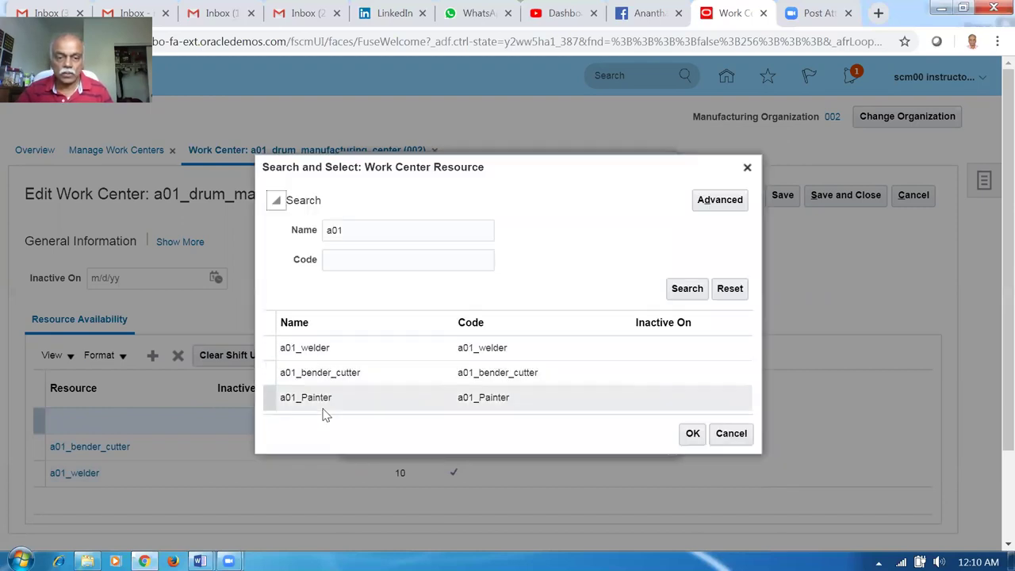
{"action": "left_click", "coordinate": [692, 433]}
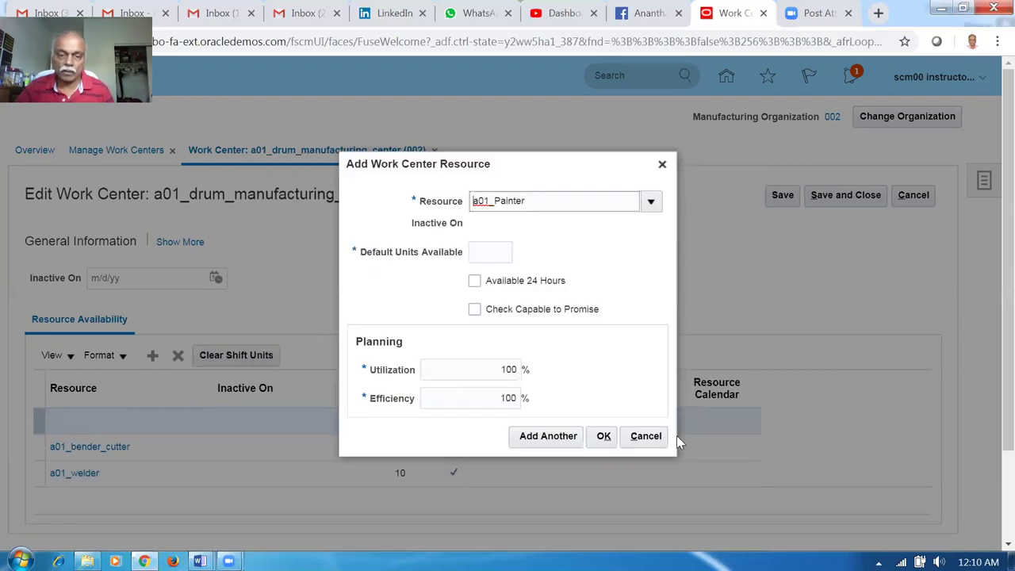
{"action": "left_click", "coordinate": [485, 252]}
{"action": "type", "text": "10"}
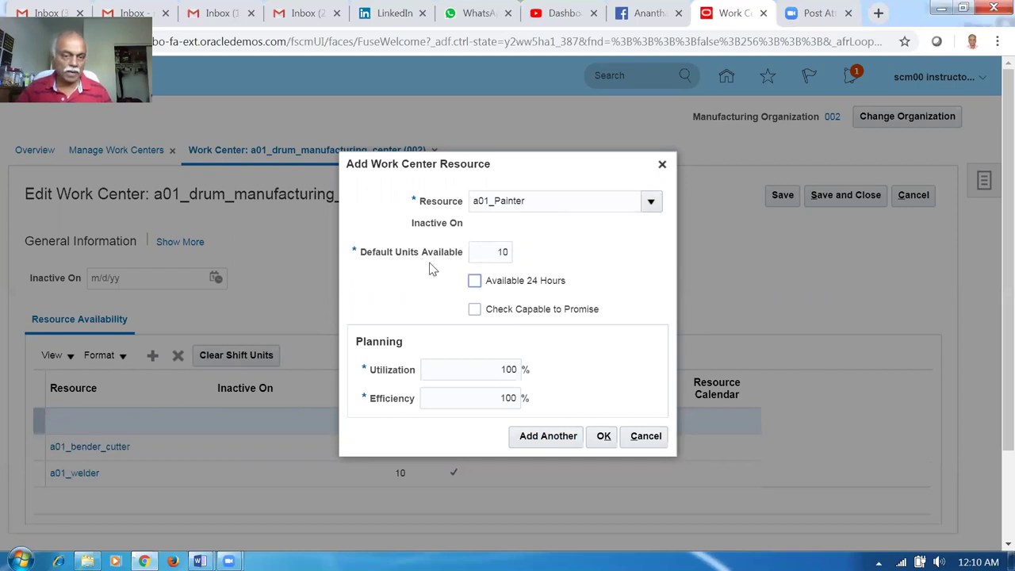
{"action": "left_click", "coordinate": [475, 283]}
{"action": "left_click", "coordinate": [475, 309]}
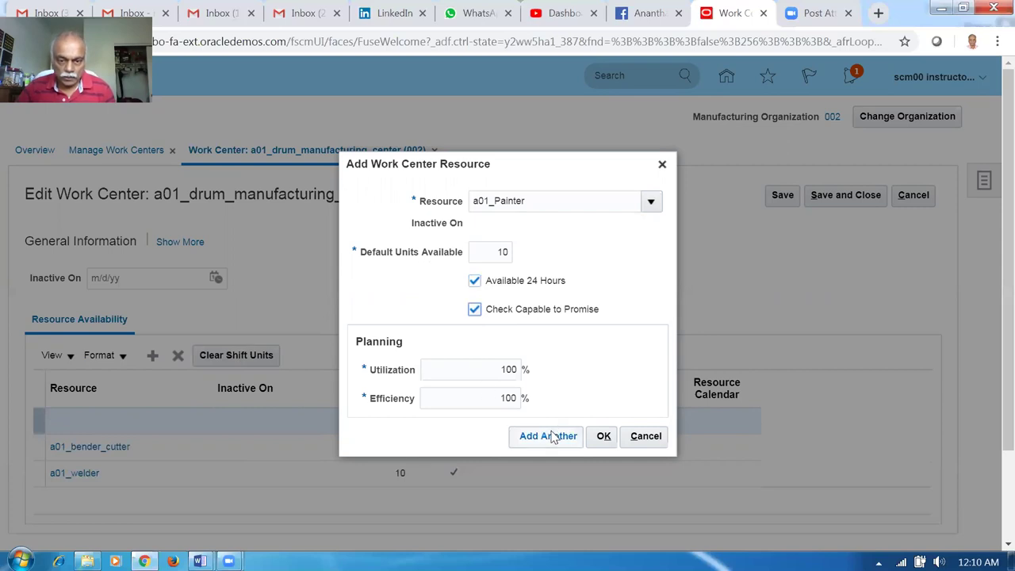
{"action": "left_click", "coordinate": [605, 436]}
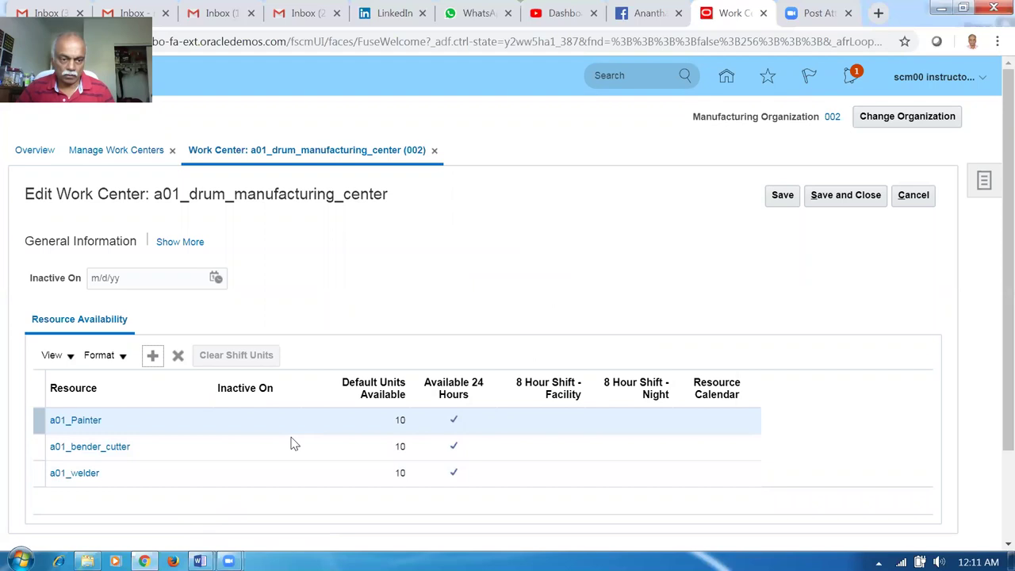
{"action": "left_click", "coordinate": [865, 196]}
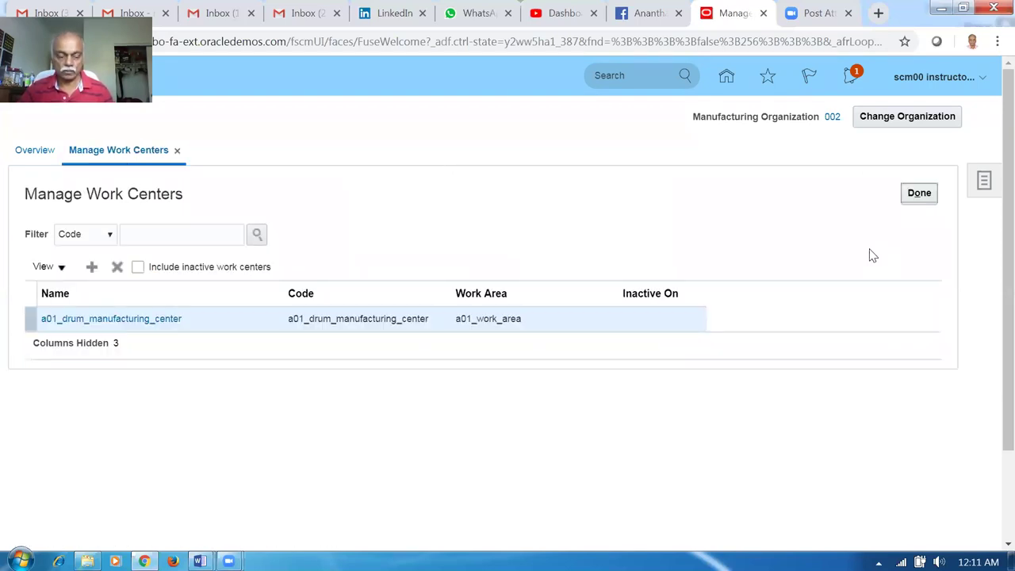
- Go to Manage Standard Operations from the work definition tasks and start a new standard operation
{"action": "key", "text": "alt+Tab"}
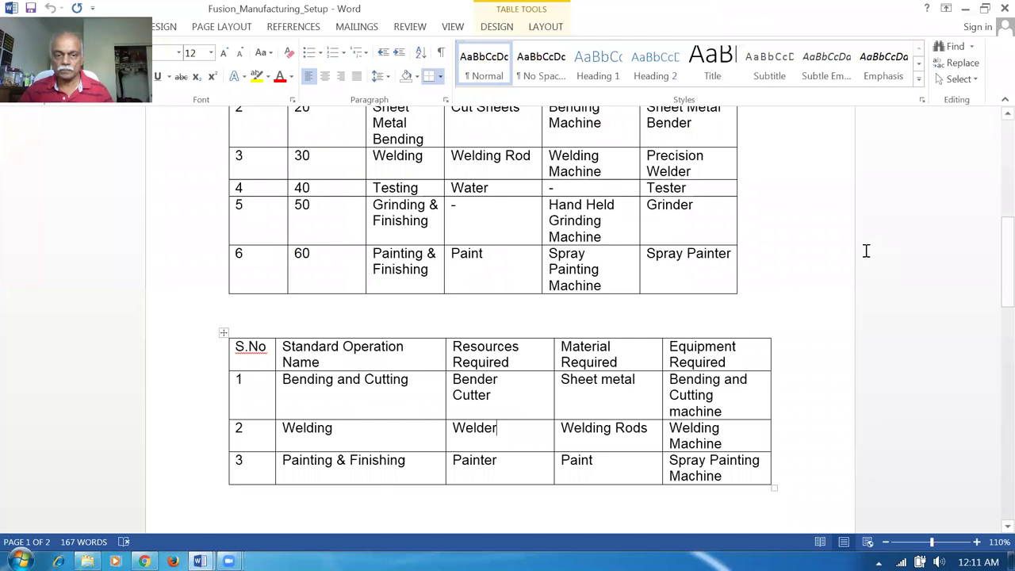
{"action": "key", "text": "alt+Tab"}
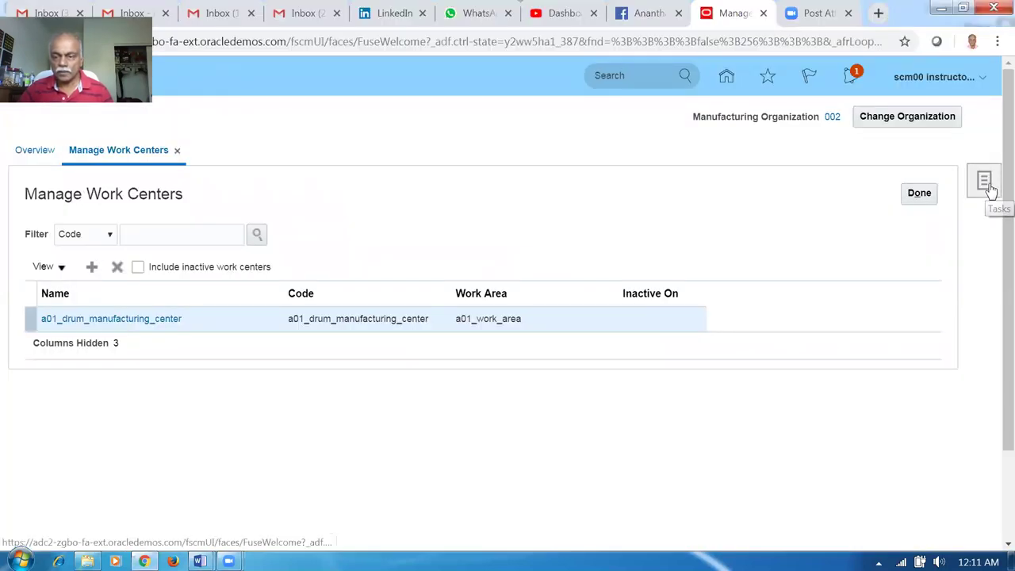
{"action": "left_click", "coordinate": [988, 186]}
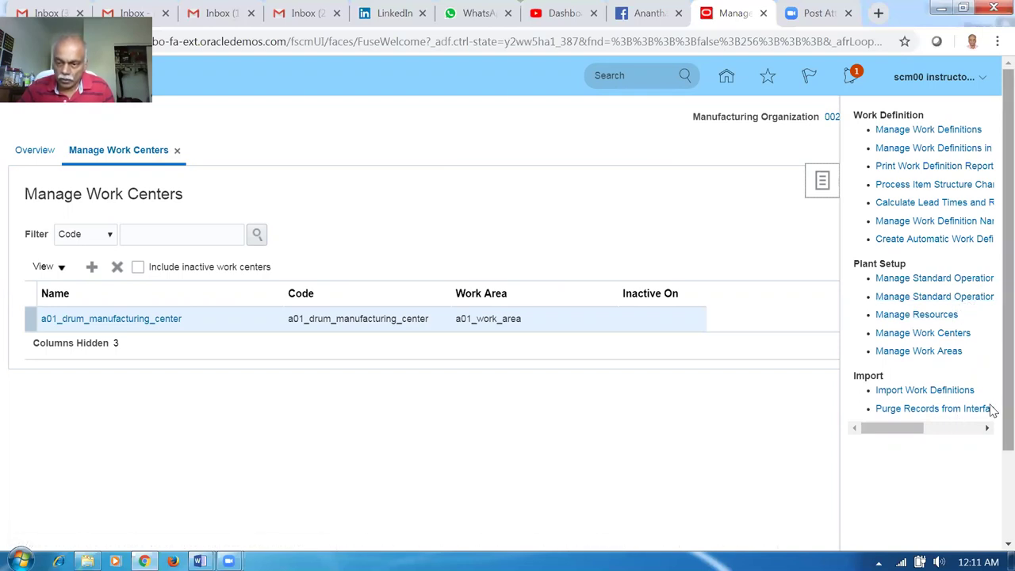
{"action": "scroll", "coordinate": [990, 420], "scroll_direction": "down", "scroll_amount": 2}
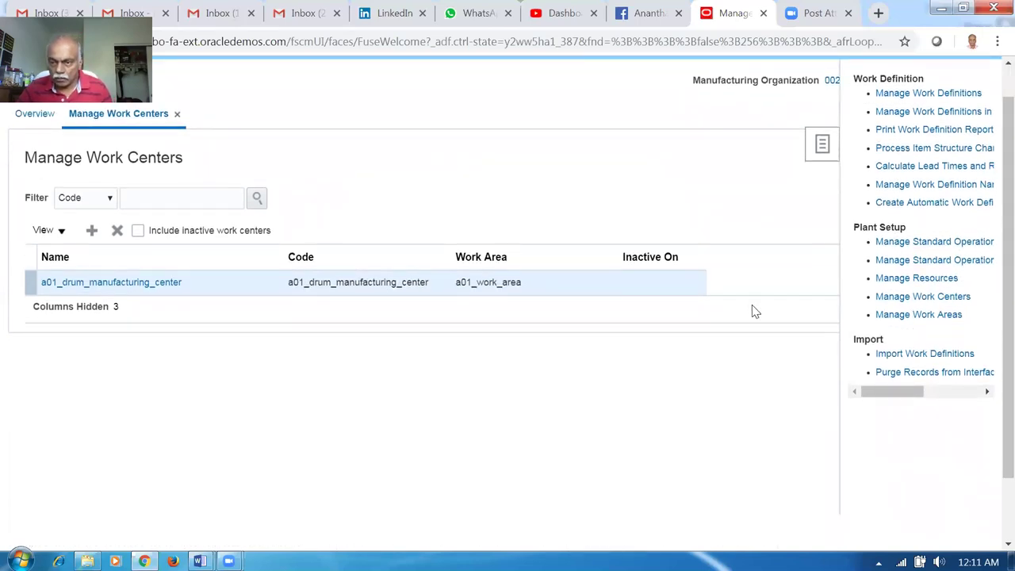
{"action": "key", "text": "ctrl+minus"}
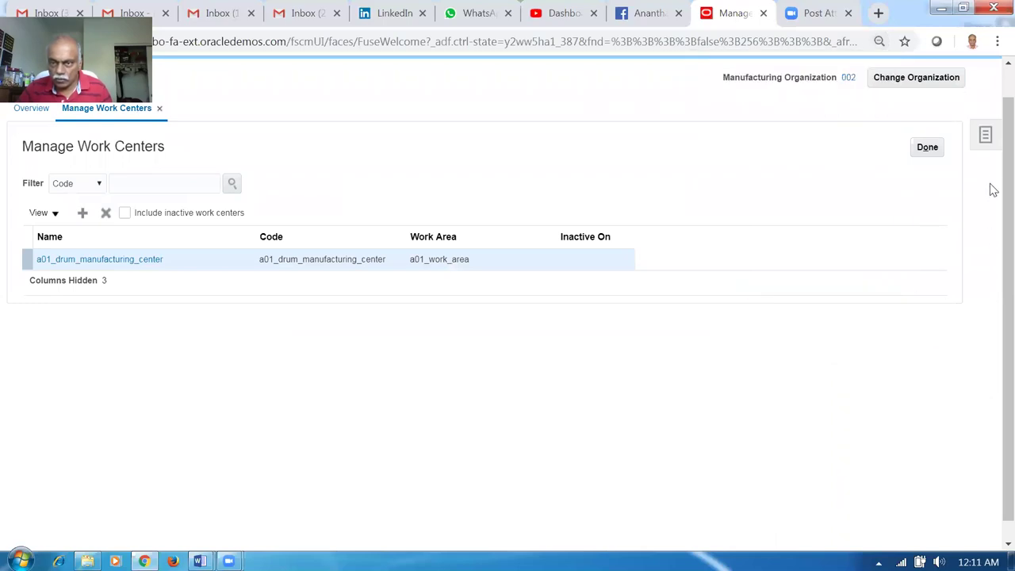
{"action": "left_click", "coordinate": [984, 137]}
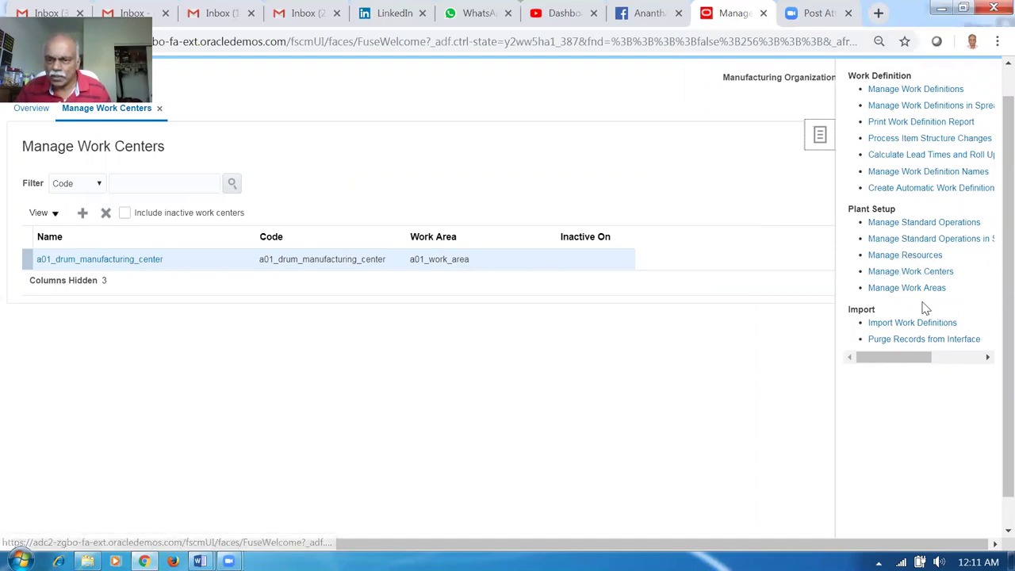
{"action": "key", "text": "ctrl+plus"}
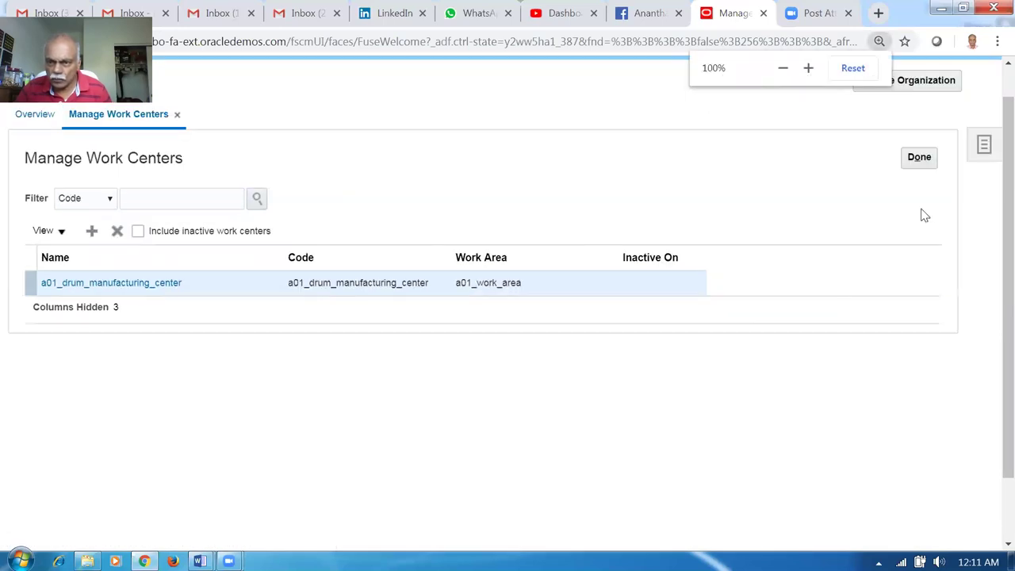
{"action": "left_click", "coordinate": [982, 146]}
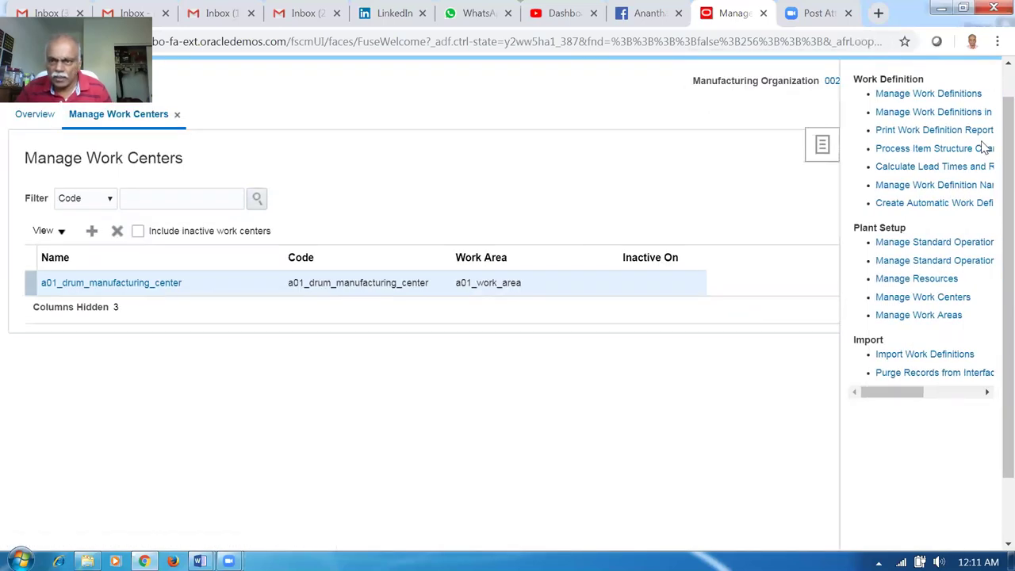
{"action": "left_click", "coordinate": [908, 246]}
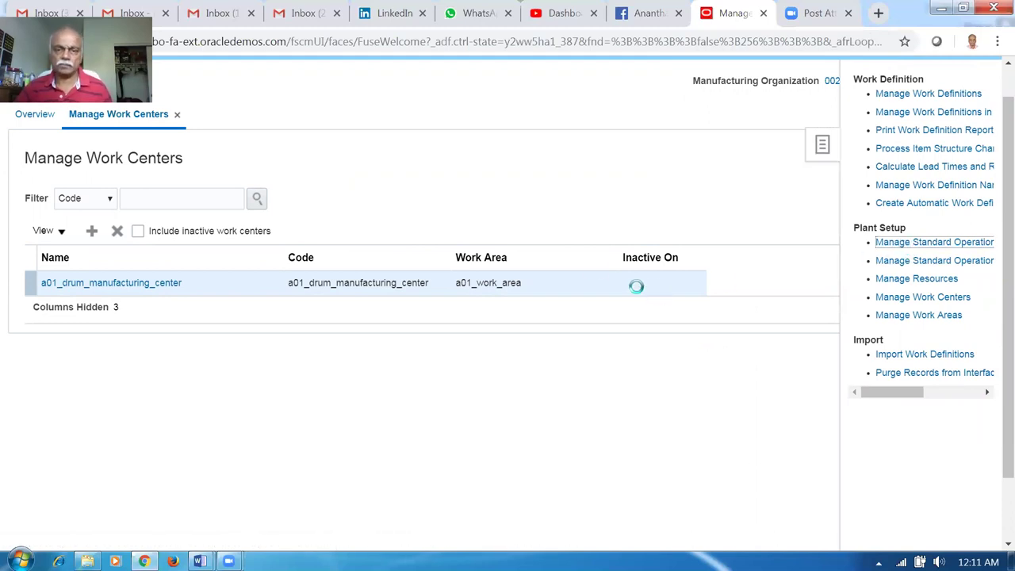
{"action": "left_click", "coordinate": [91, 233]}
- Copy the Bending and Cutting operation from Word and name the operation a01_bending_Cutting_op
{"action": "key", "text": "alt+Tab"}
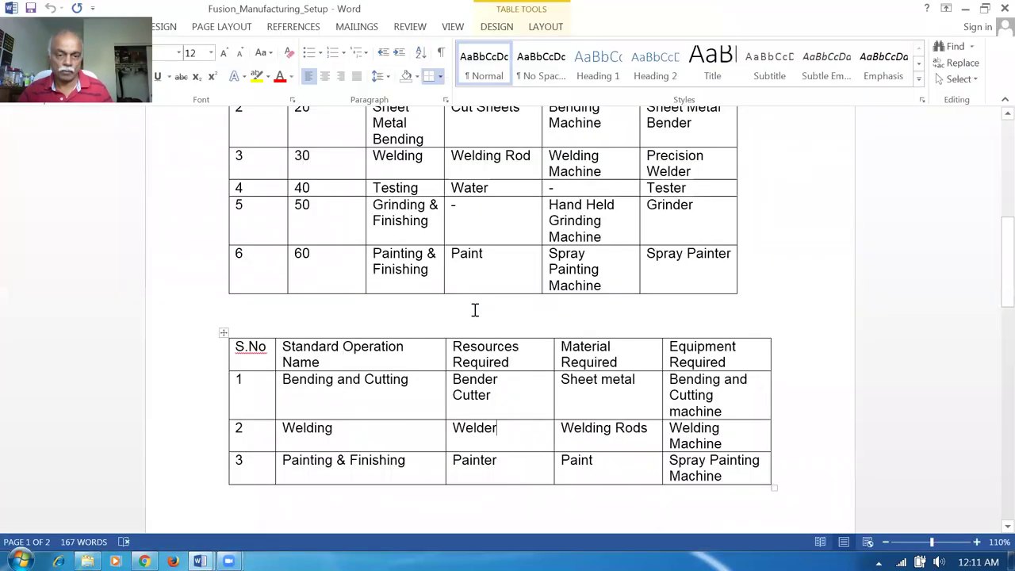
{"action": "left_click_drag", "start_coordinate": [291, 378], "coordinate": [433, 384]}
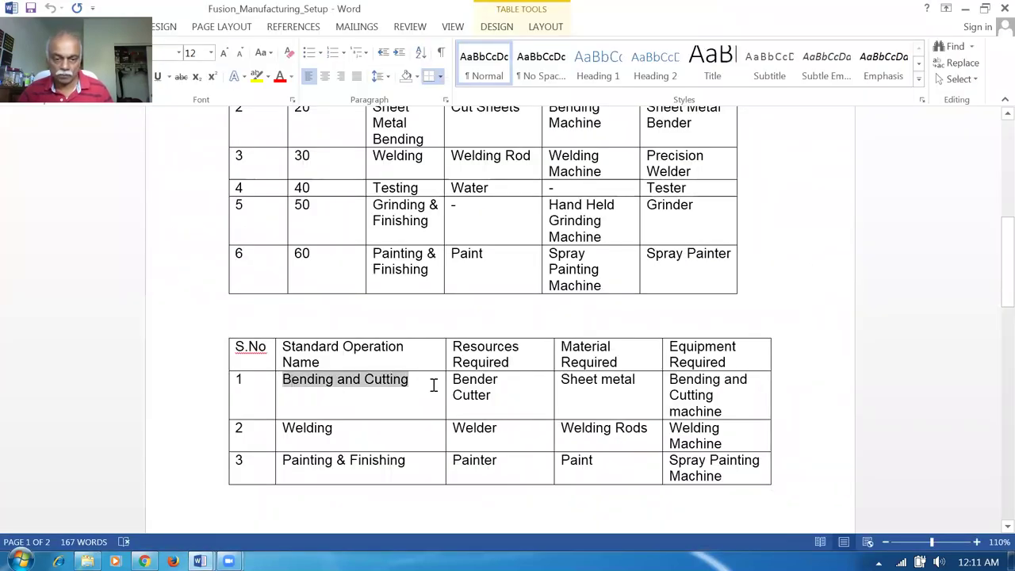
{"action": "key", "text": "alt+Tab"}
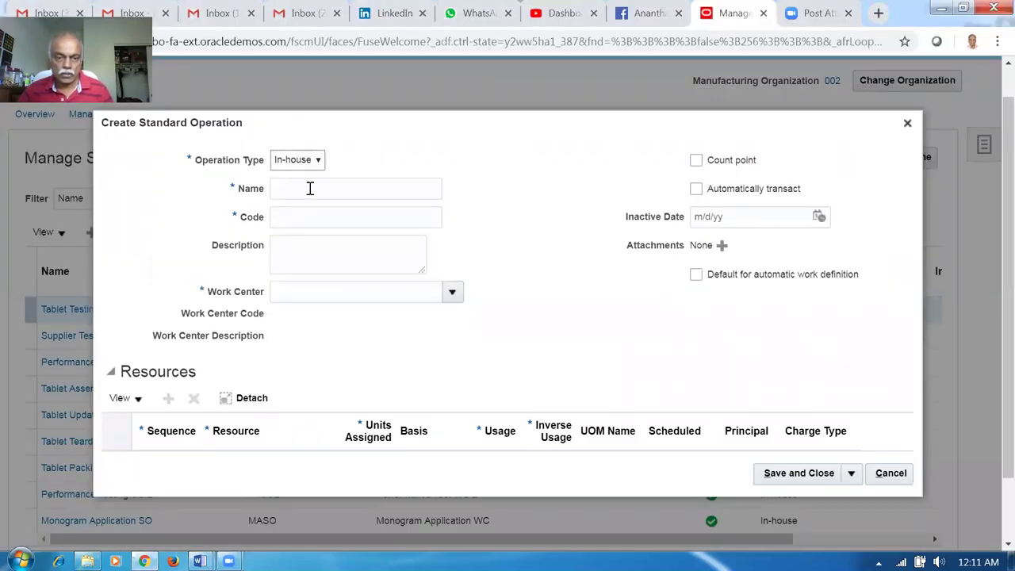
{"action": "left_click", "coordinate": [310, 188]}
{"action": "type", "text": "a01_bending_Cutiing_op"}
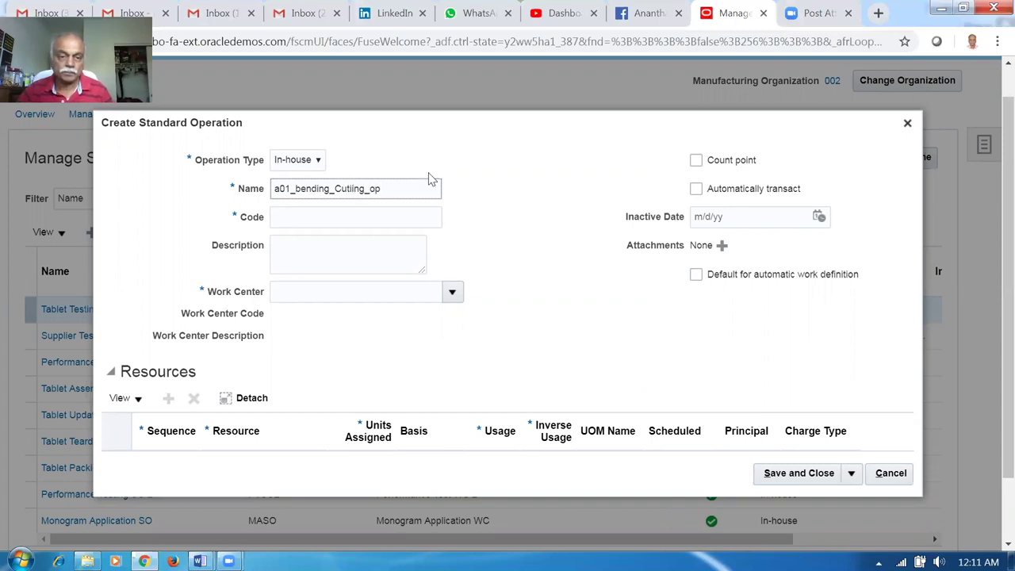
{"action": "left_click_drag", "start_coordinate": [420, 193], "coordinate": [187, 206]}
{"action": "key", "text": "ctrl+c"}
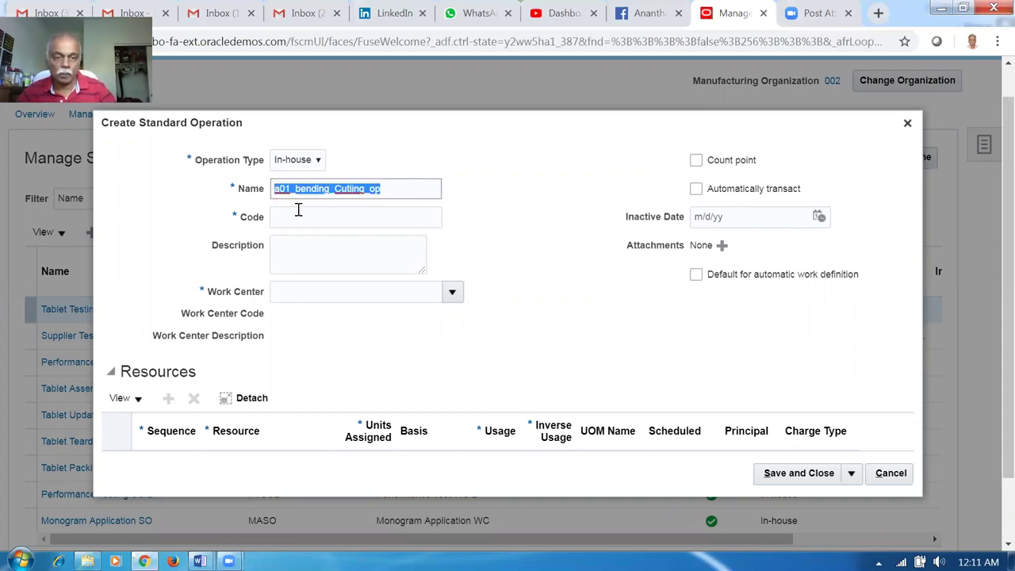
- Reuse the name as Code and Description and set work center a01_drum_manufacturing_center
{"action": "left_click", "coordinate": [296, 213]}
{"action": "key", "text": "ctrl+v"}
{"action": "left_click", "coordinate": [331, 257]}
{"action": "key", "text": "ctrl+v"}
{"action": "left_click", "coordinate": [371, 293]}
{"action": "type", "text": "a01"}
{"action": "key", "text": "Tab"}
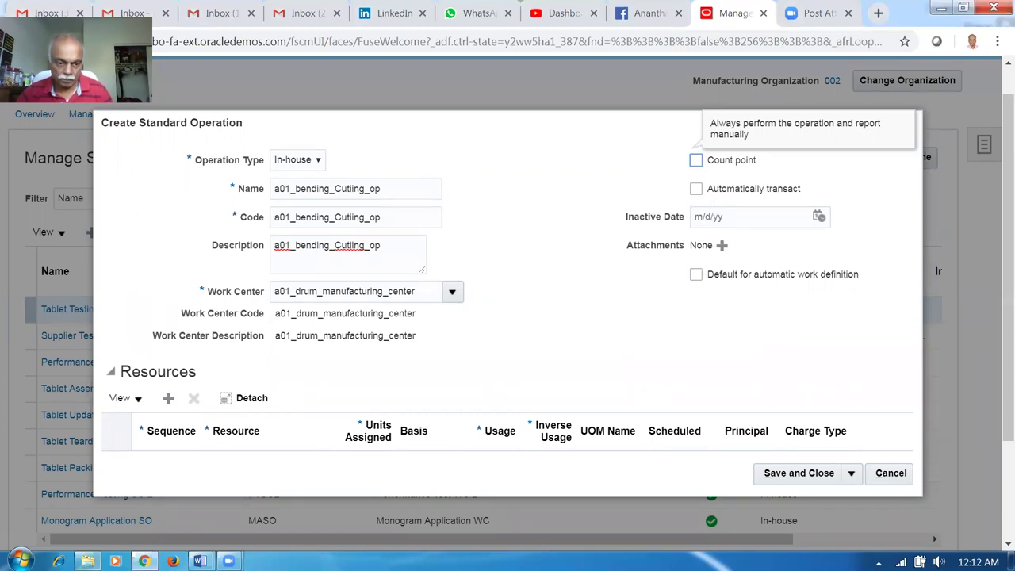
{"action": "left_click", "coordinate": [87, 561]}
{"action": "scroll", "coordinate": [284, 376], "scroll_direction": "up", "scroll_amount": 8}
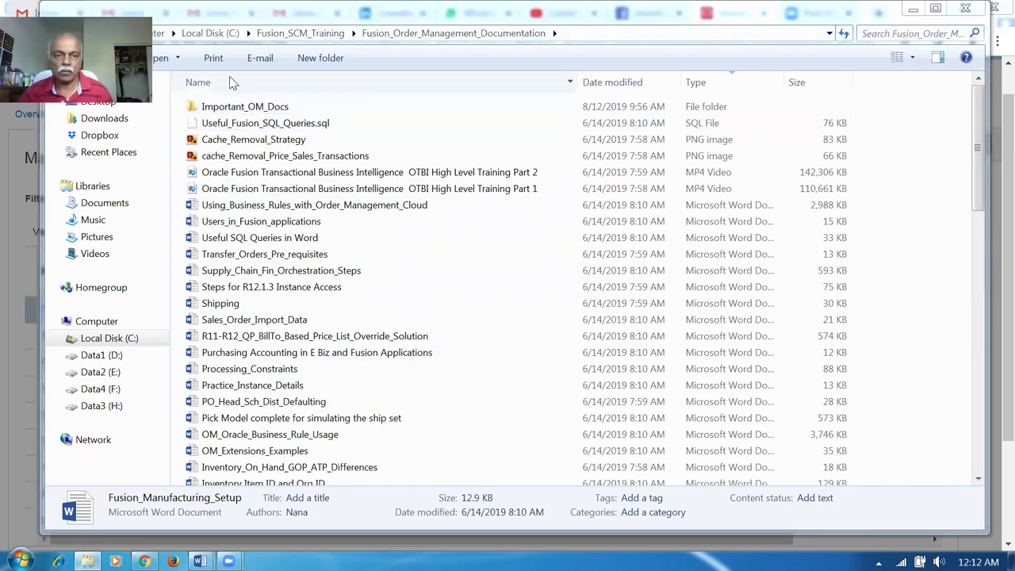
- Go up to Fusion_SCM_Training and open E Business Documentation > Manufacturing
{"action": "left_click", "coordinate": [300, 33]}
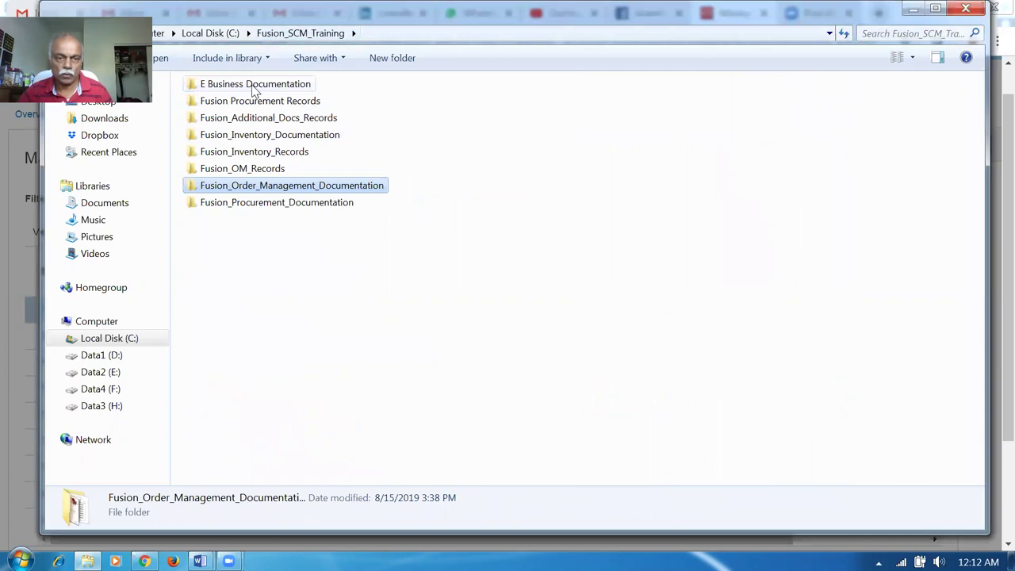
{"action": "double_click", "coordinate": [254, 88]}
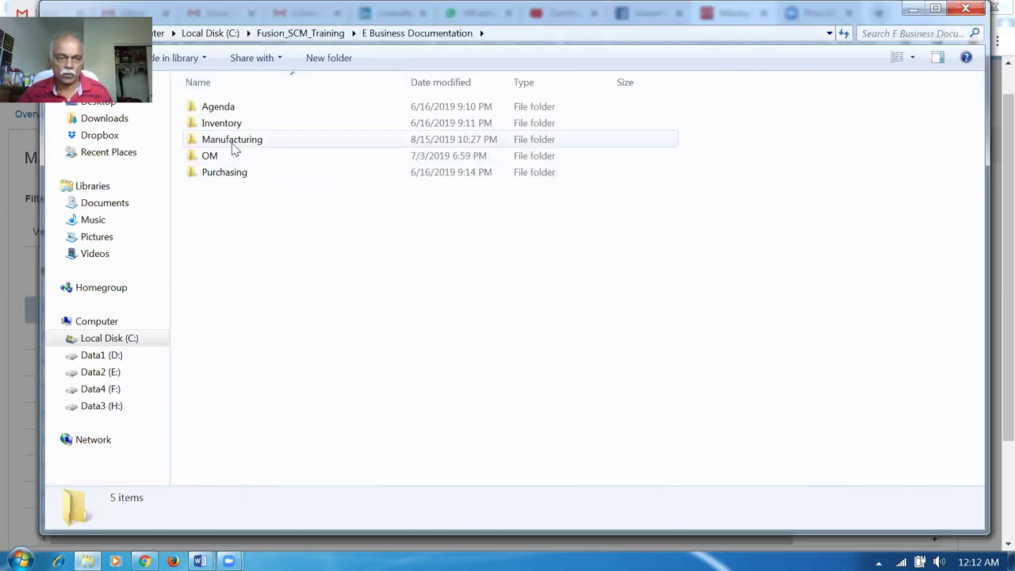
{"action": "double_click", "coordinate": [229, 143]}
- Select the CP_AC_BF_Example document in the Manufacturing folder and open it
{"action": "left_click", "coordinate": [238, 188]}
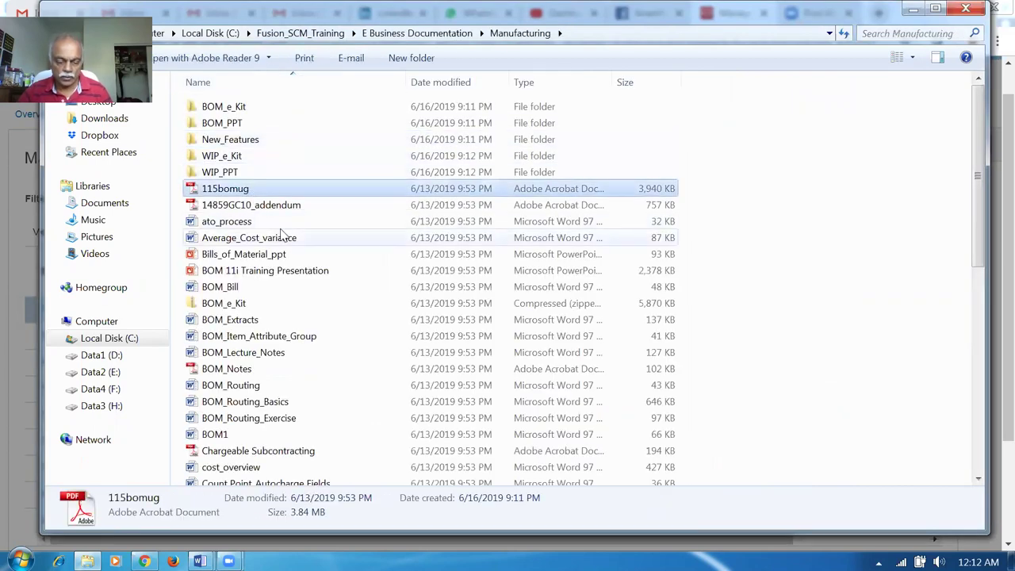
{"action": "key", "text": "c"}
{"action": "key", "text": "o"}
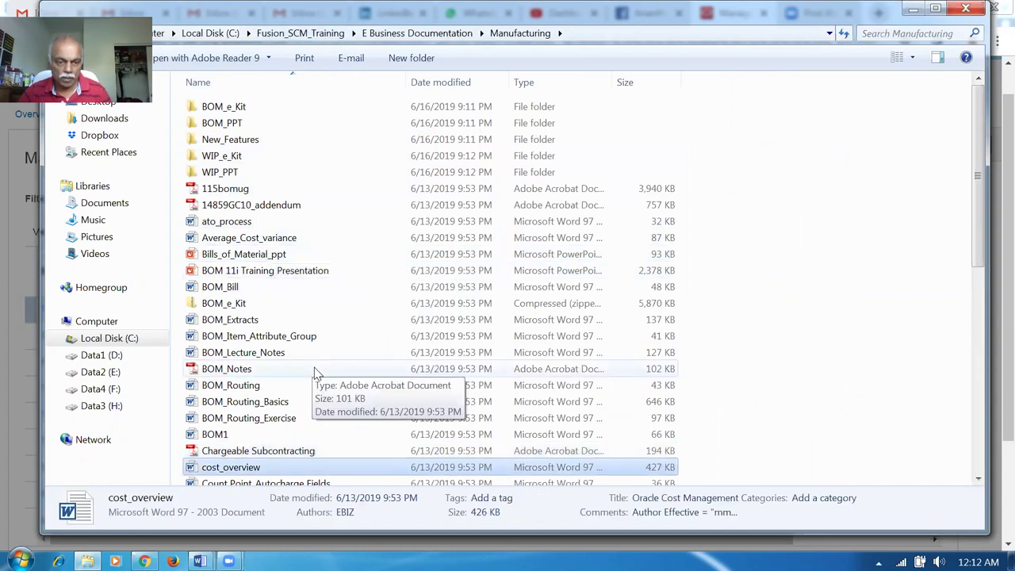
{"action": "key", "text": "u"}
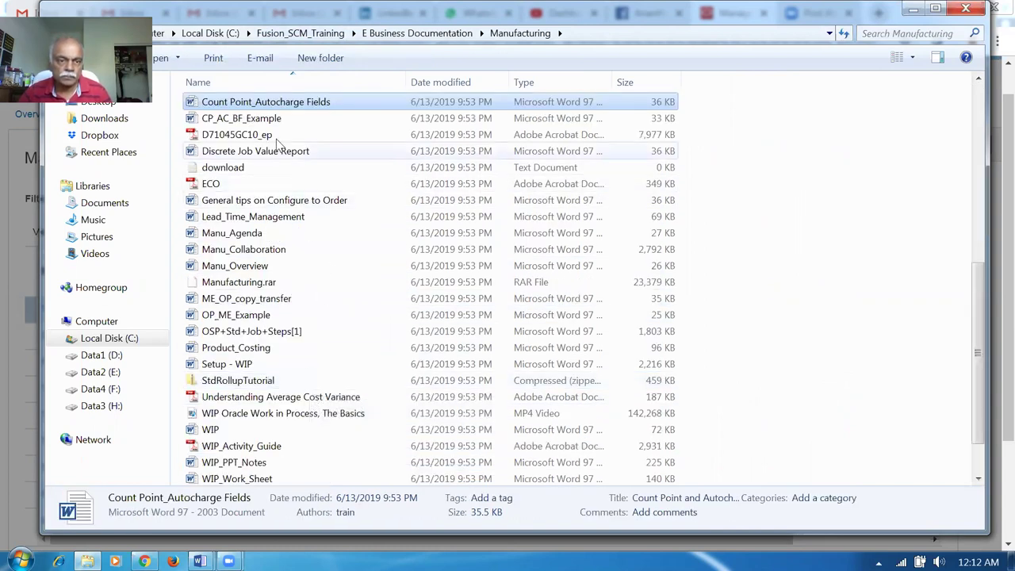
{"action": "key", "text": "Down"}
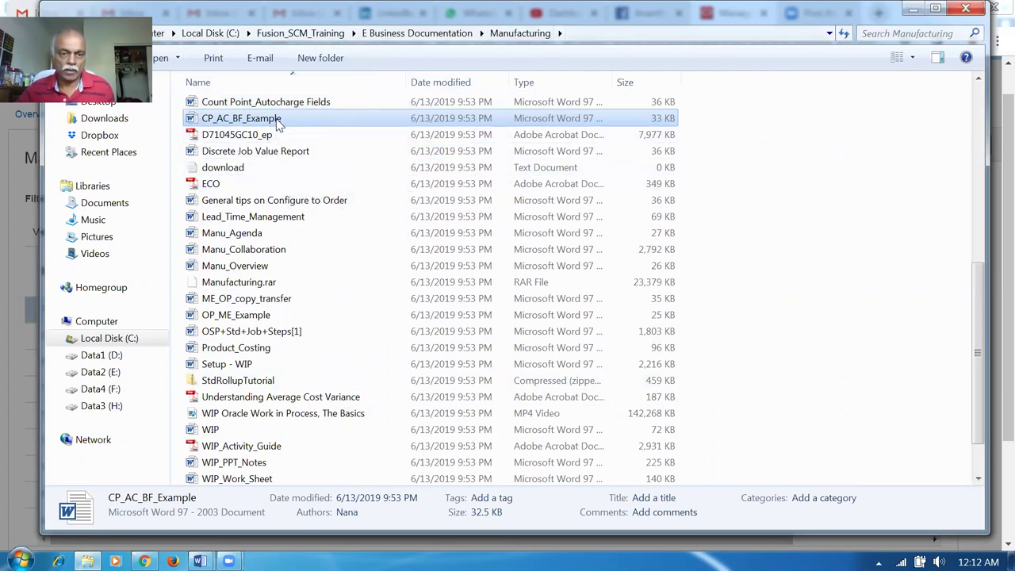
{"action": "key", "text": "alt+Tab"}
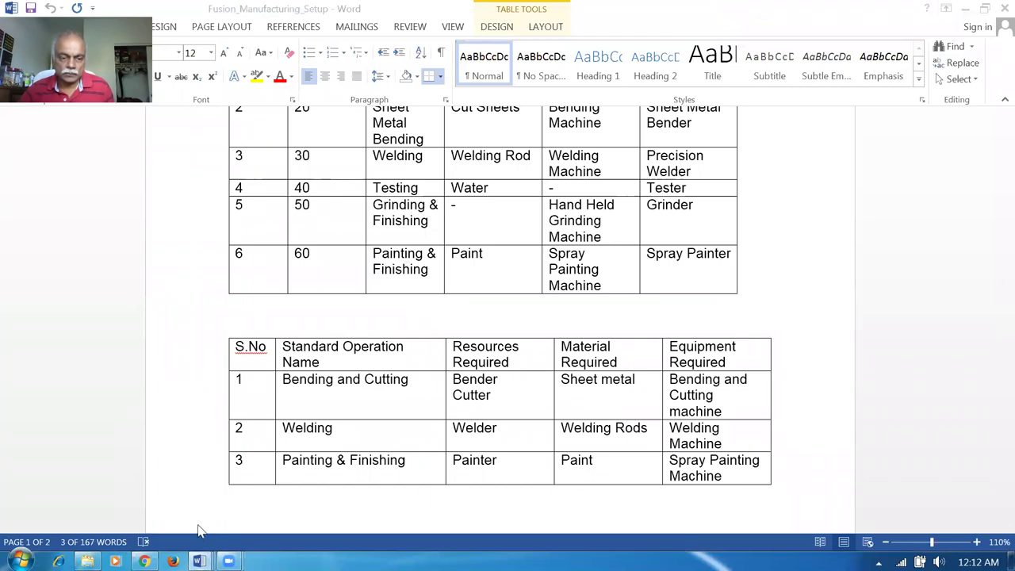
- Restore the CP_AC_BF_Example Word window and scroll through its CP, AC and BF examples table
{"action": "mouse_move", "coordinate": [199, 561]}
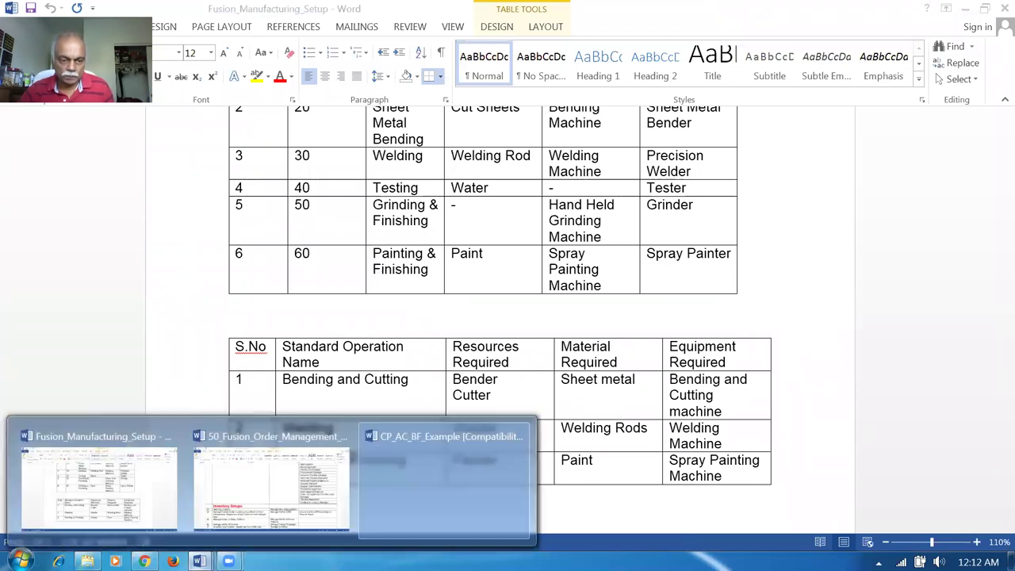
{"action": "left_click", "coordinate": [121, 509]}
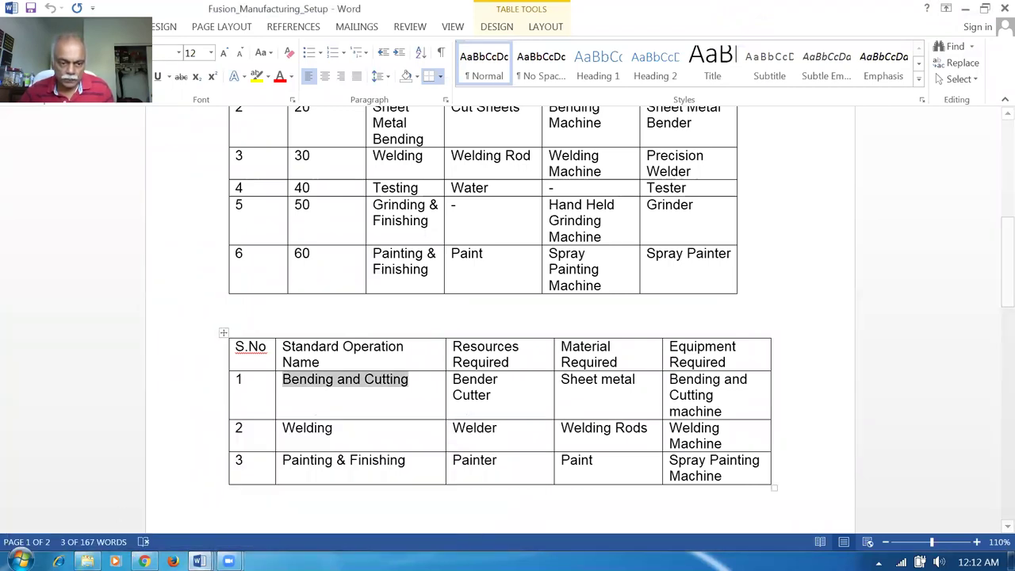
{"action": "mouse_move", "coordinate": [199, 561]}
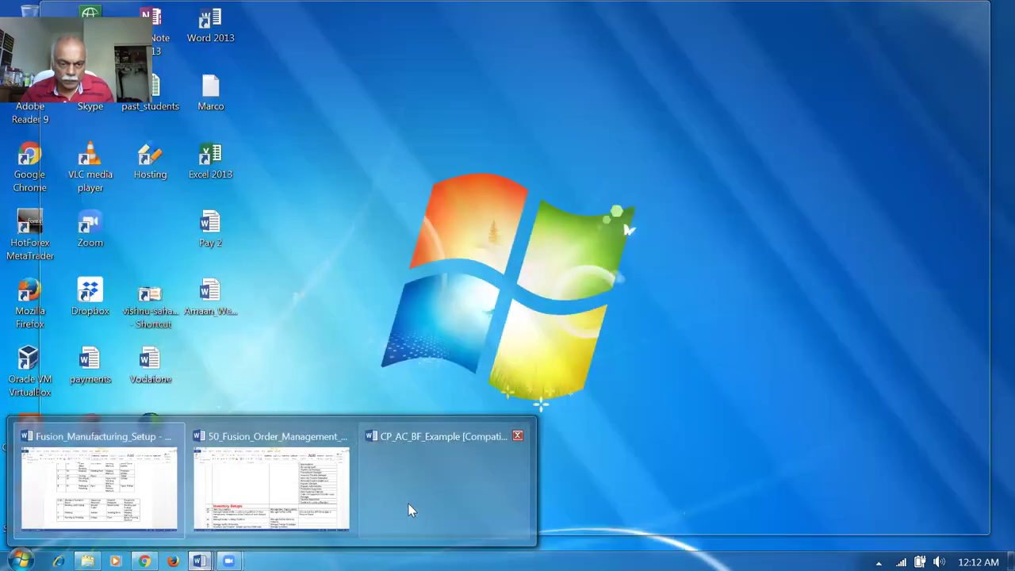
{"action": "right_click", "coordinate": [403, 504]}
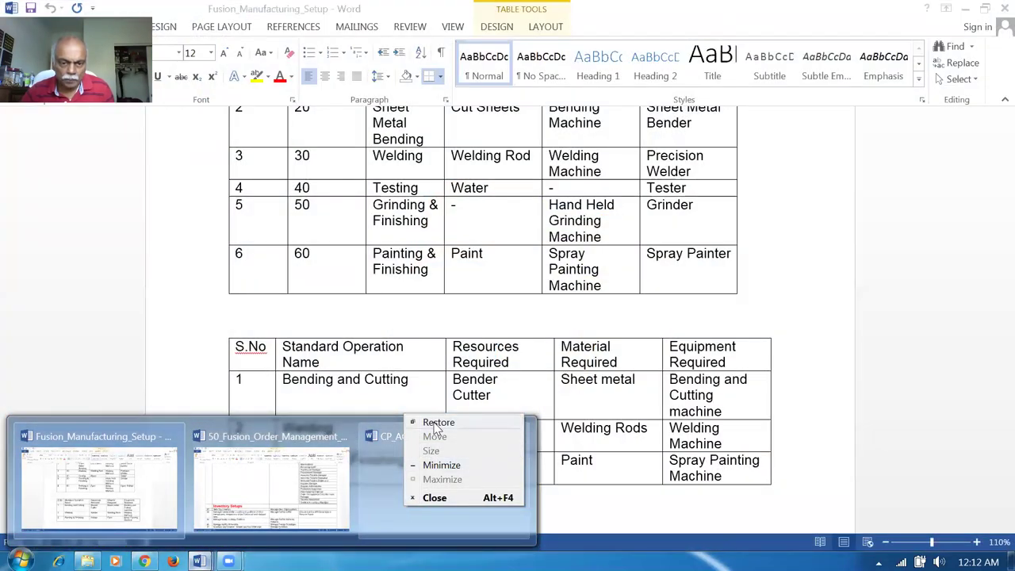
{"action": "left_click", "coordinate": [435, 425]}
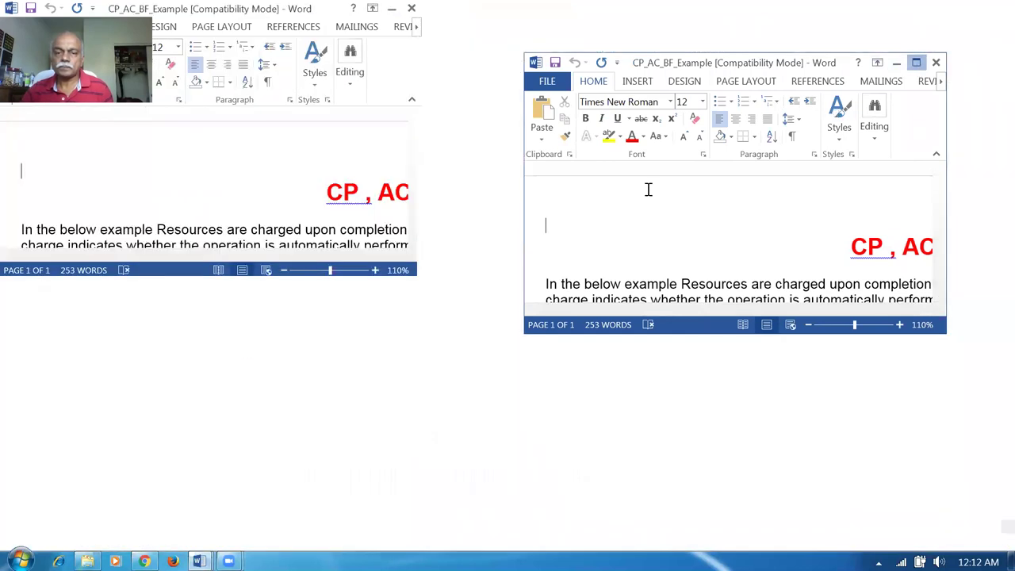
{"action": "scroll", "coordinate": [607, 323], "scroll_direction": "down", "scroll_amount": 1}
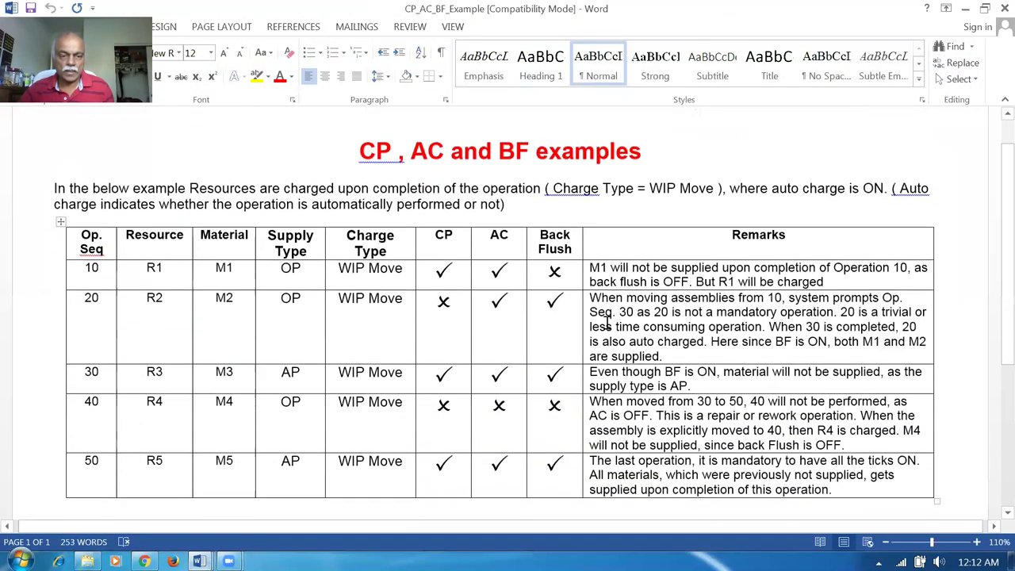
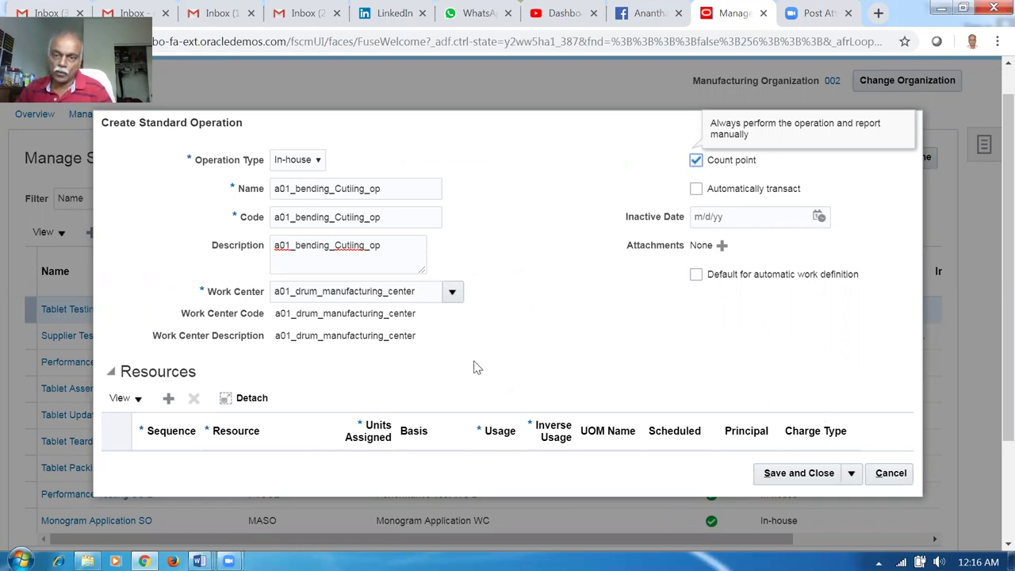
- Add the a01_bender_cutter resource to a01_bending_Cutling_op and save the operation
{"action": "left_click", "coordinate": [168, 399]}
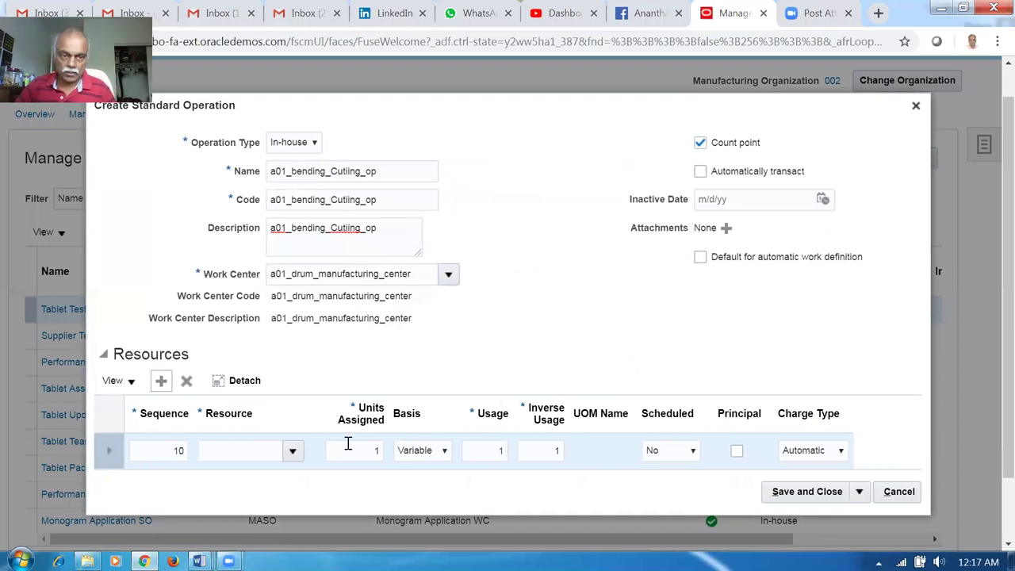
{"action": "left_click_drag", "start_coordinate": [304, 171], "coordinate": [214, 408]}
{"action": "left_click", "coordinate": [279, 452]}
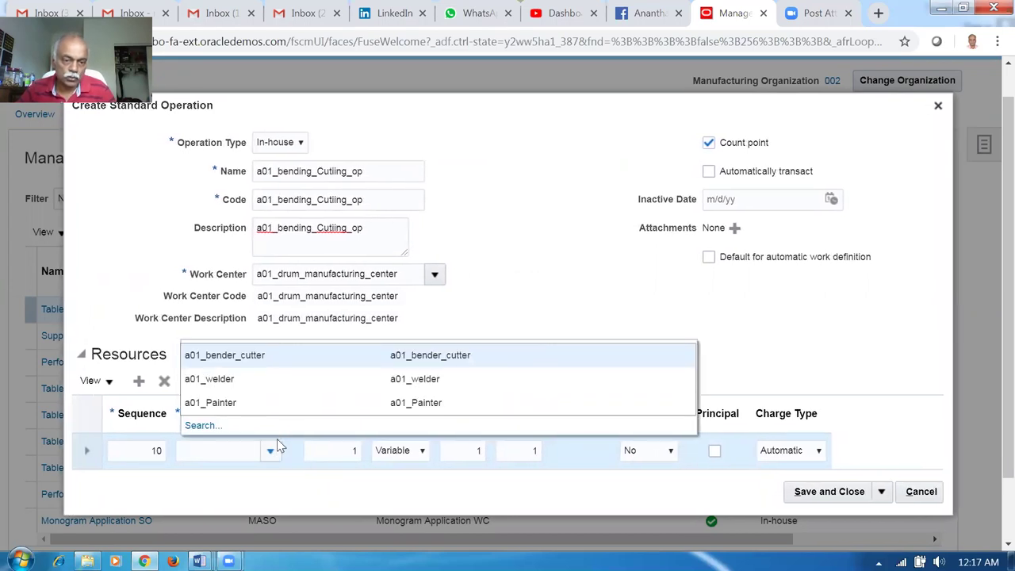
{"action": "left_click", "coordinate": [287, 361]}
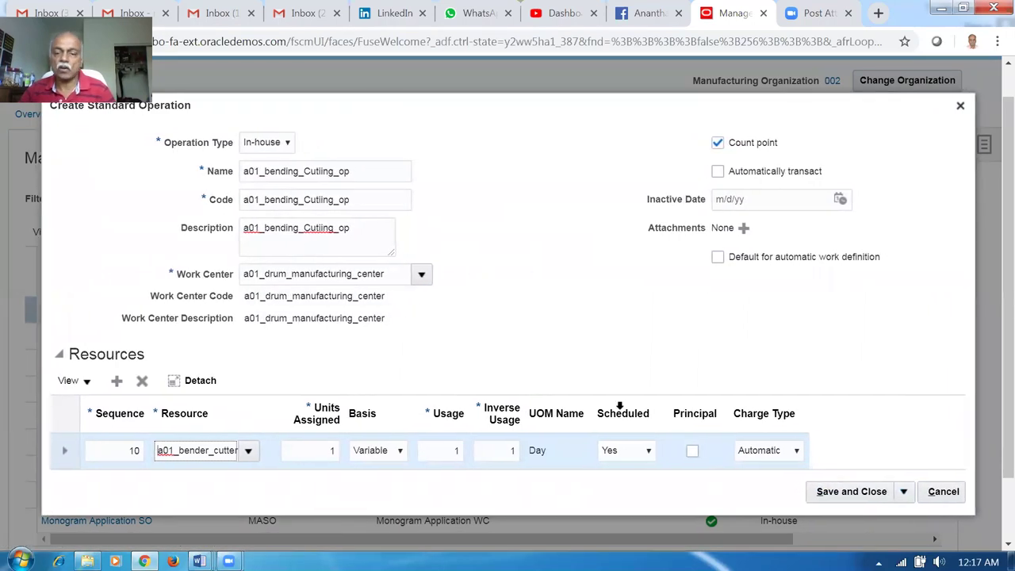
{"action": "left_click", "coordinate": [854, 497]}
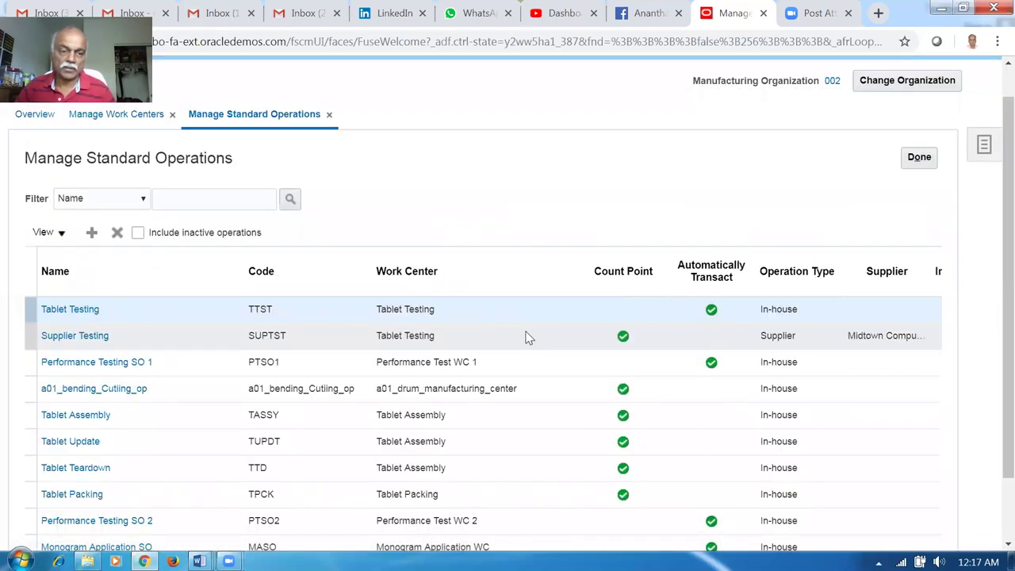
{"action": "left_click", "coordinate": [93, 232]}
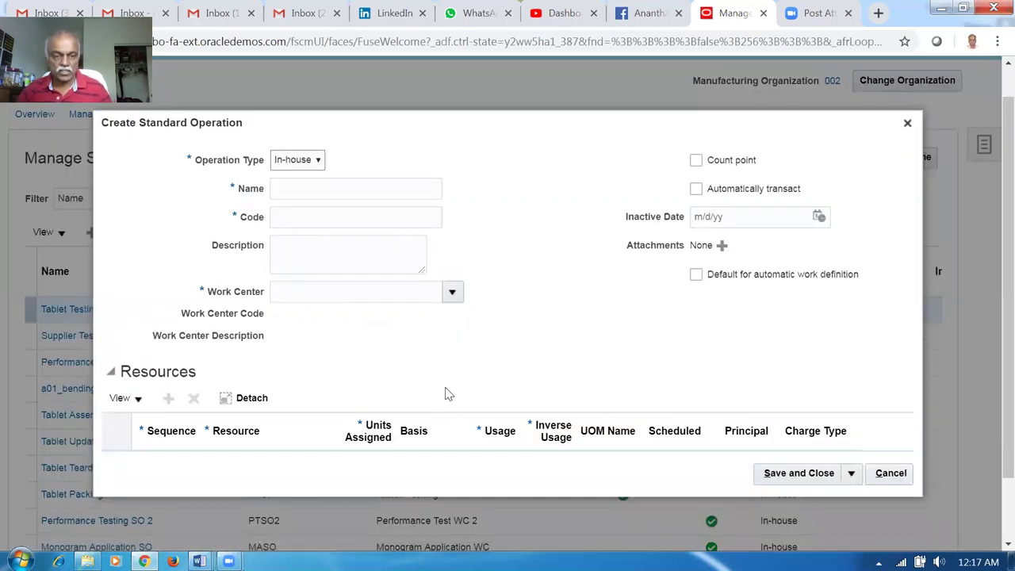
- Copy the Welding operation name from the Fusion_Manufacturing_Setup document
{"action": "key", "text": "alt+Tab"}
{"action": "key", "text": "alt+Tab"}
{"action": "key", "text": "alt+Tab"}
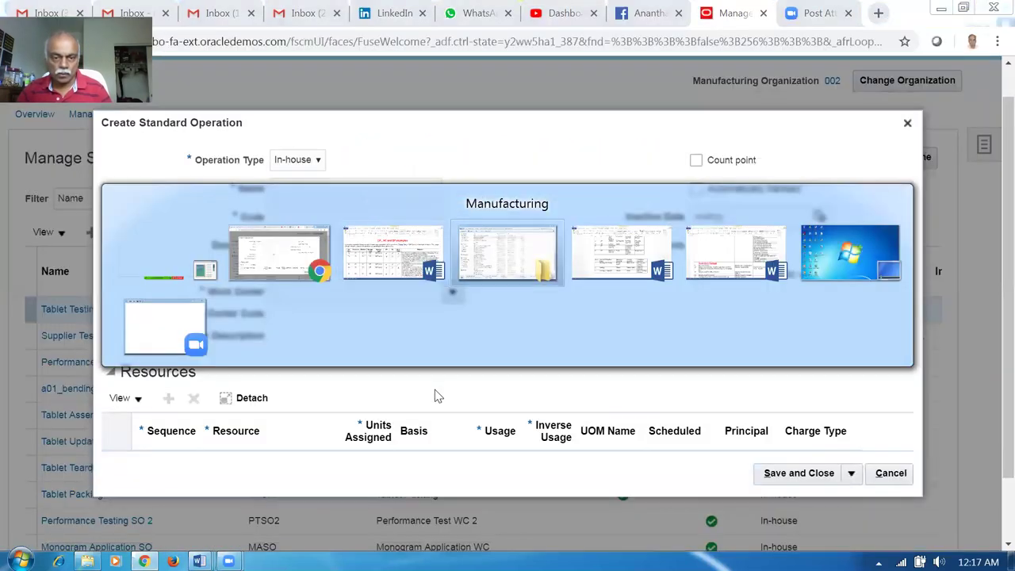
{"action": "key", "text": "alt+Tab"}
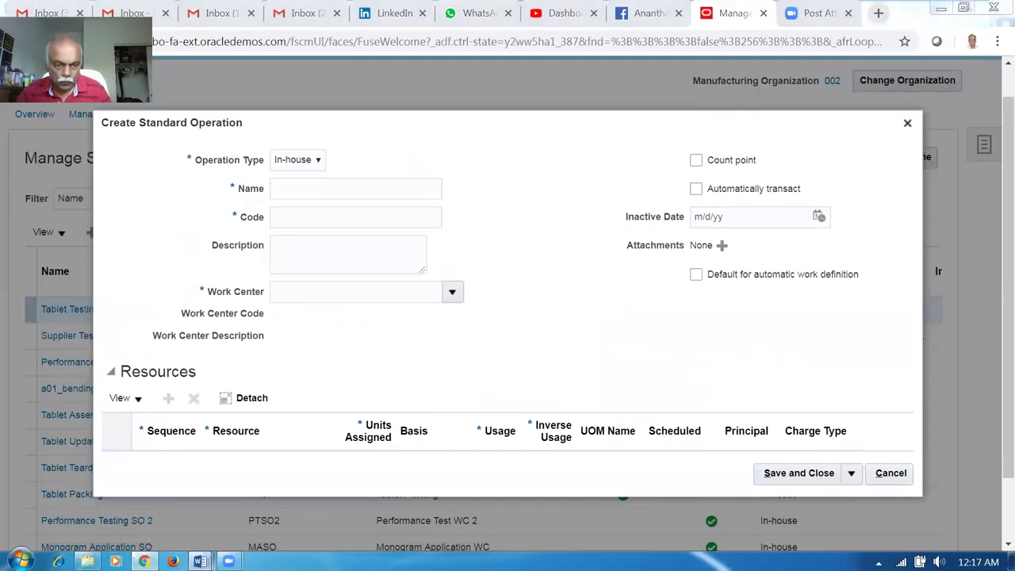
{"action": "mouse_move", "coordinate": [199, 560]}
{"action": "left_click", "coordinate": [118, 530]}
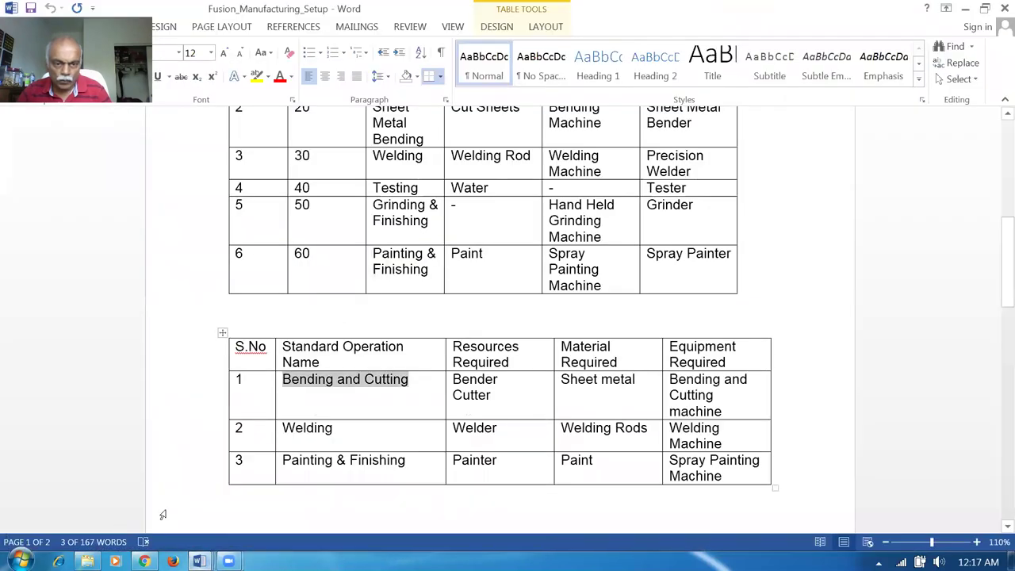
{"action": "left_click_drag", "start_coordinate": [353, 439], "coordinate": [281, 427]}
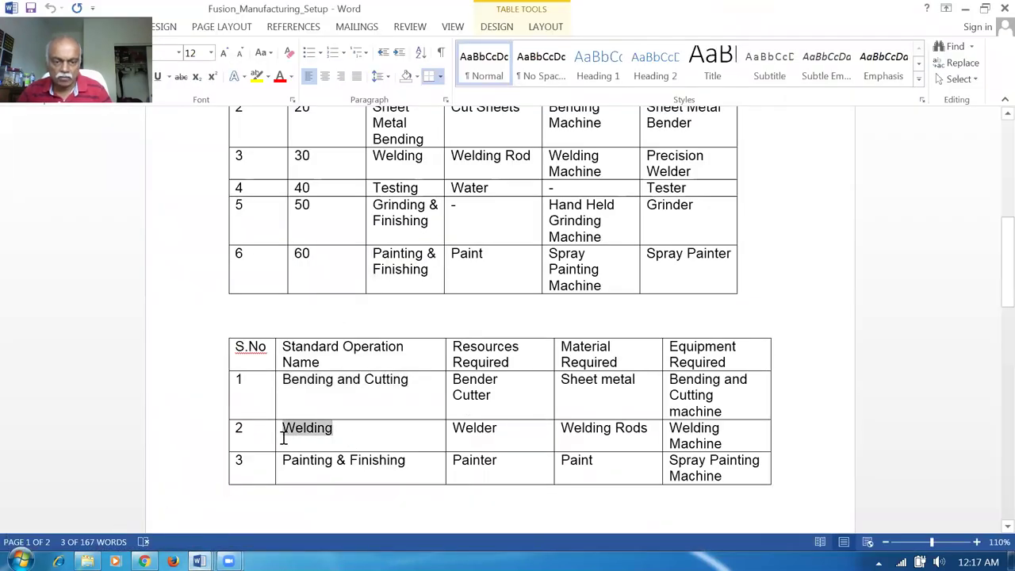
{"action": "key", "text": "alt+Tab"}
- Enter a01_Welding as name, code and description, with work center a01_drum_manufacturing_center
{"action": "left_click", "coordinate": [289, 191]}
{"action": "type", "text": "a01_Welding"}
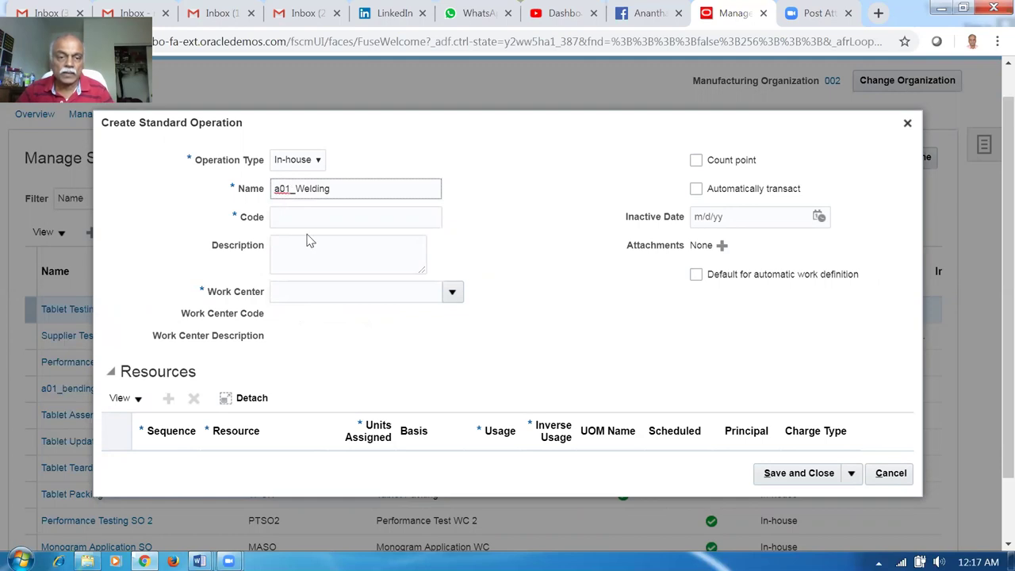
{"action": "key", "text": "ctrl+a"}
{"action": "key", "text": "ctrl+c"}
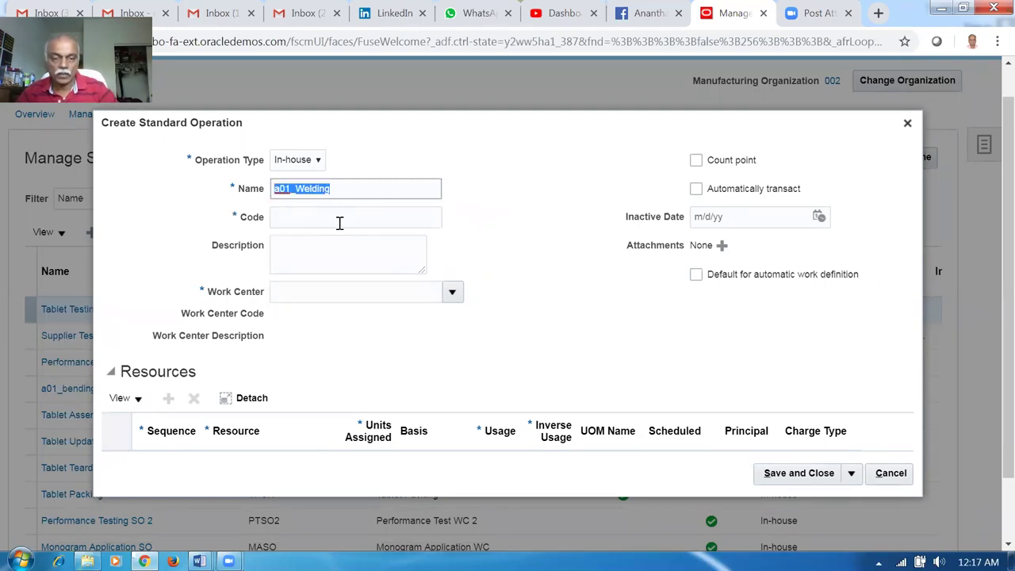
{"action": "left_click", "coordinate": [337, 222]}
{"action": "key", "text": "ctrl+v"}
{"action": "left_click", "coordinate": [333, 245]}
{"action": "key", "text": "ctrl+v"}
{"action": "left_click", "coordinate": [307, 294]}
{"action": "type", "text": "a01"}
{"action": "key", "text": "Tab"}
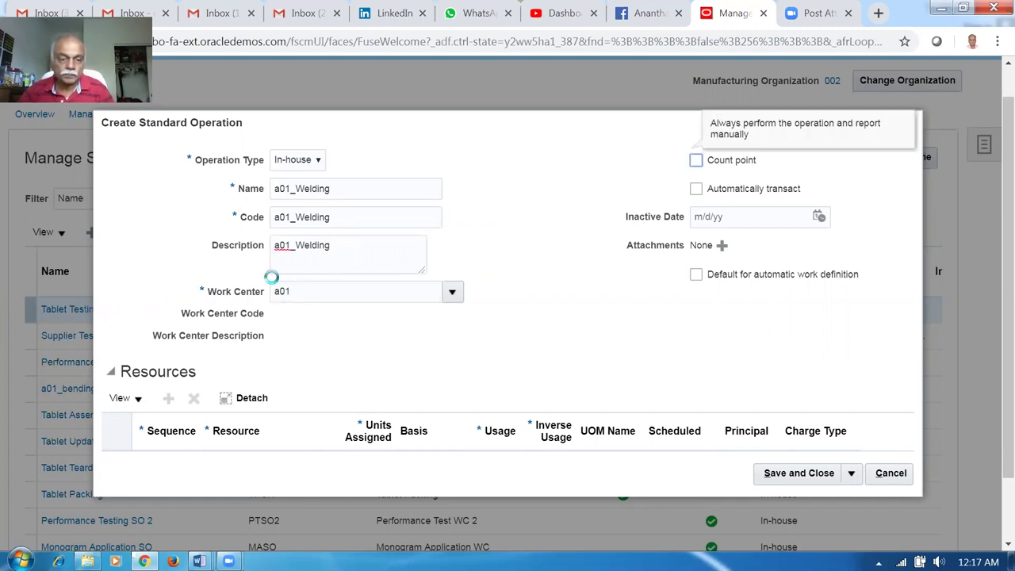
- Mark the operation as a count point and add a resource row for a01_welder
{"action": "left_click", "coordinate": [696, 161]}
{"action": "left_click", "coordinate": [168, 399]}
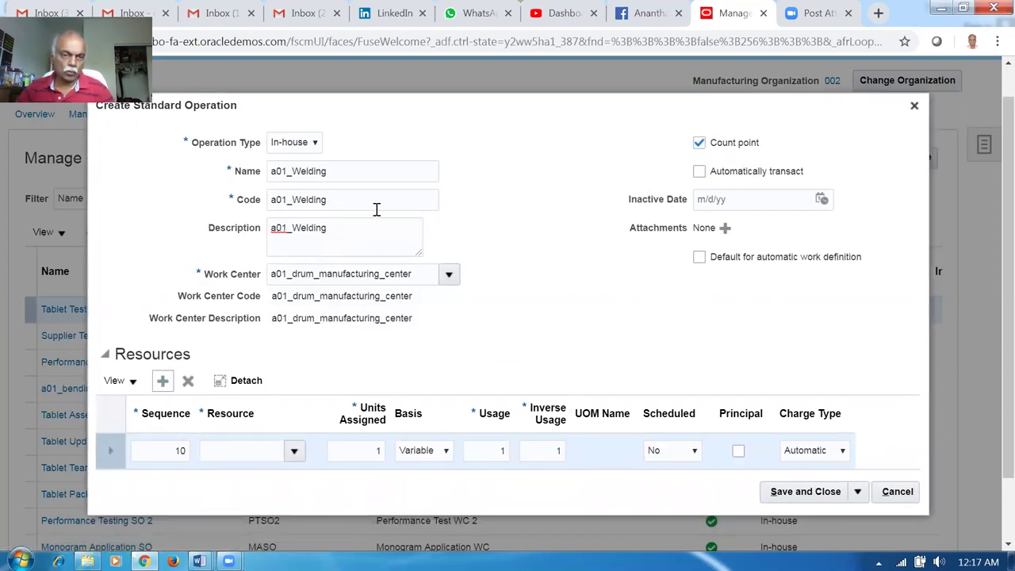
{"action": "left_click", "coordinate": [288, 451]}
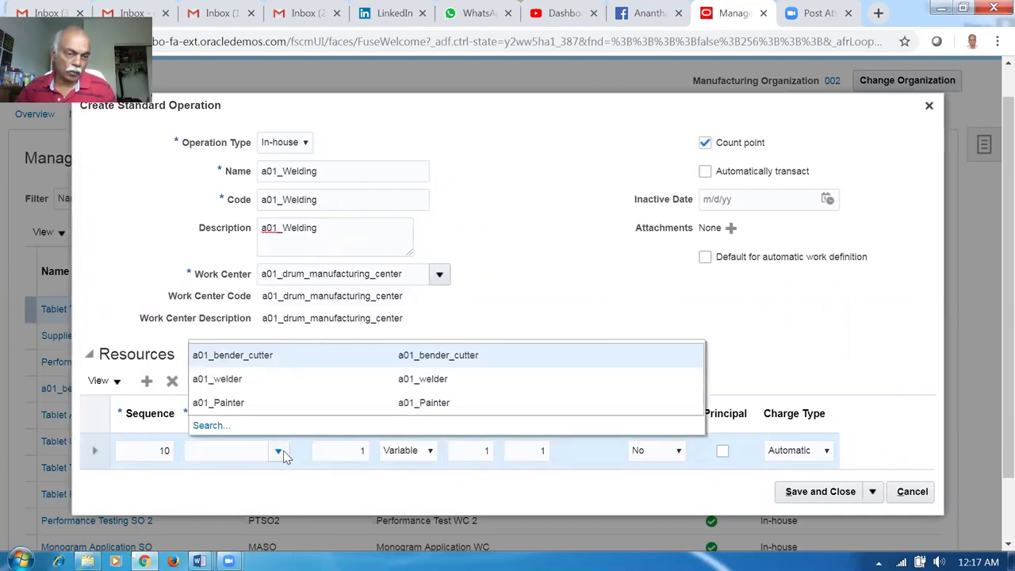
{"action": "left_click", "coordinate": [256, 382]}
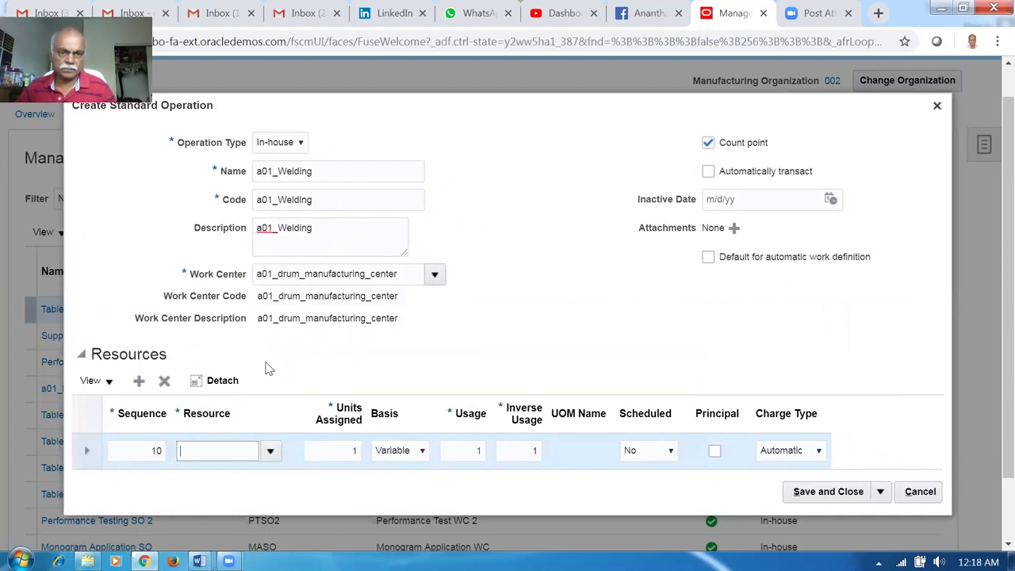
{"action": "left_click", "coordinate": [886, 492]}
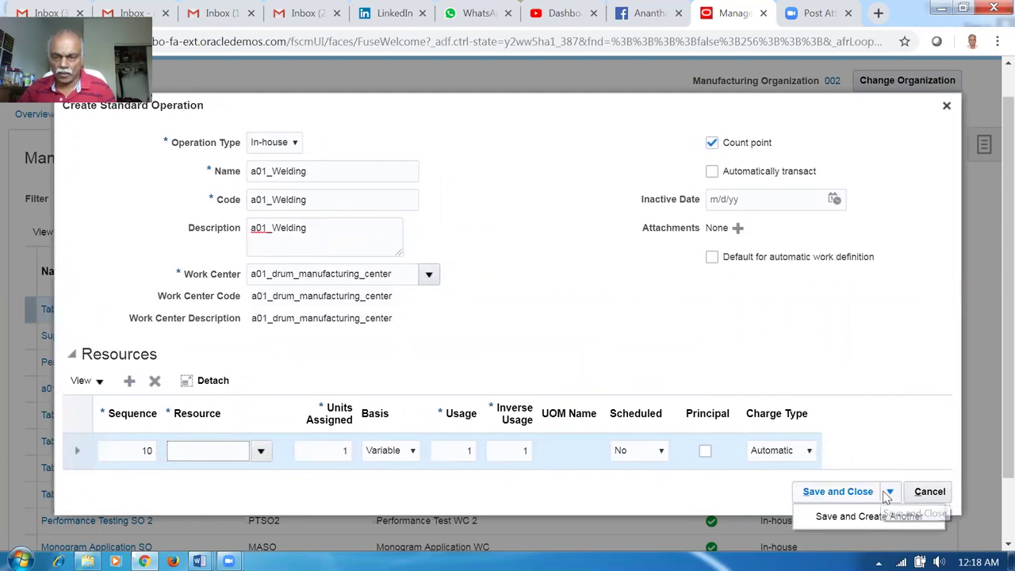
{"action": "left_click", "coordinate": [854, 519]}
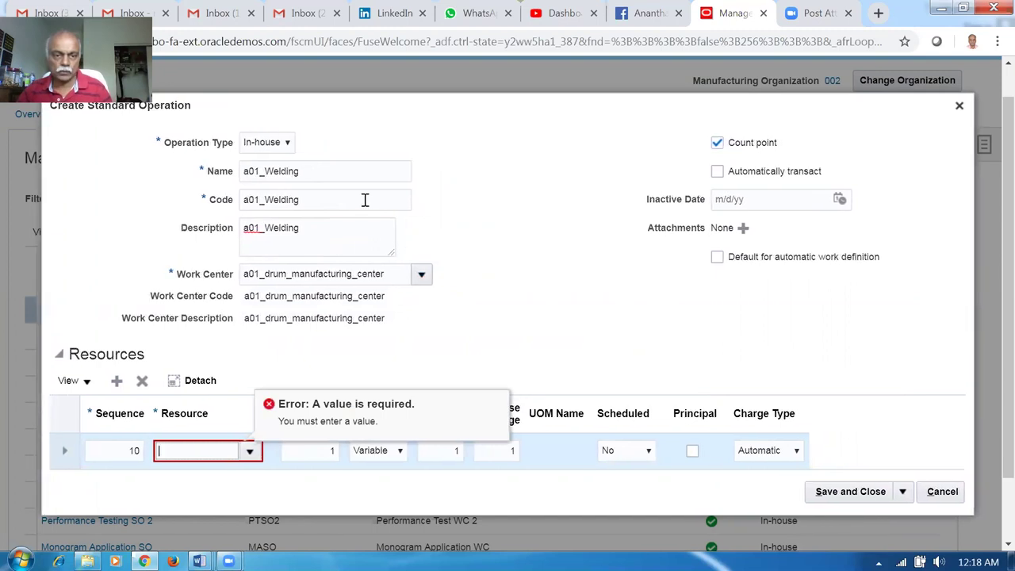
- Select a01_welder as the resource and save with Save and Create Another
{"action": "left_click", "coordinate": [251, 450]}
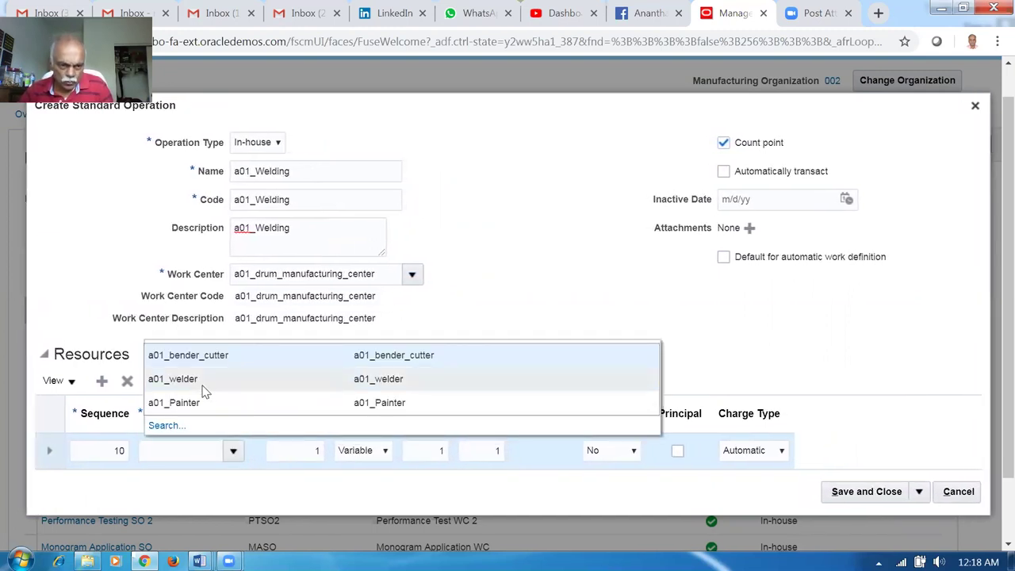
{"action": "left_click", "coordinate": [202, 383]}
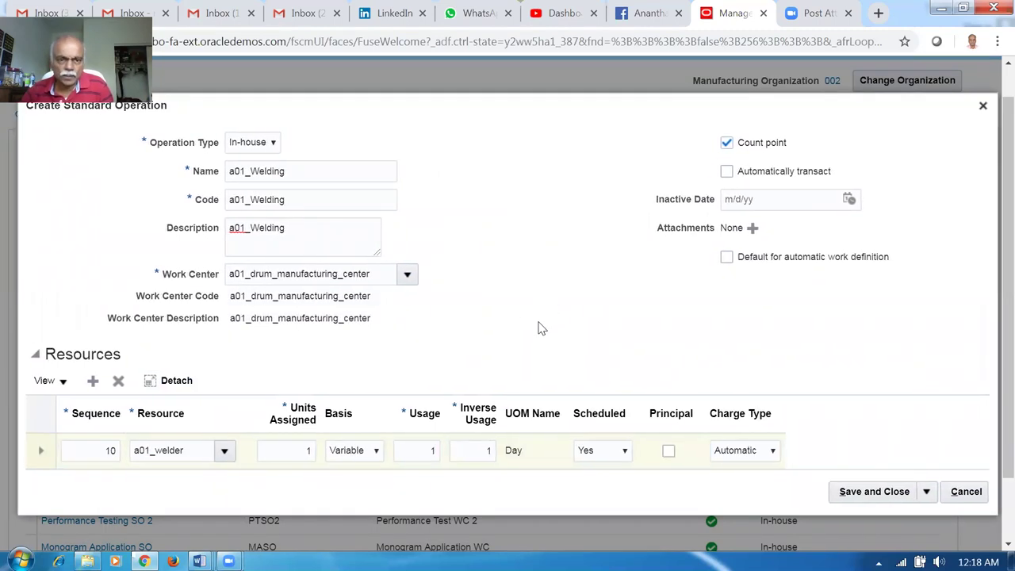
{"action": "left_click", "coordinate": [933, 495]}
{"action": "left_click", "coordinate": [913, 520]}
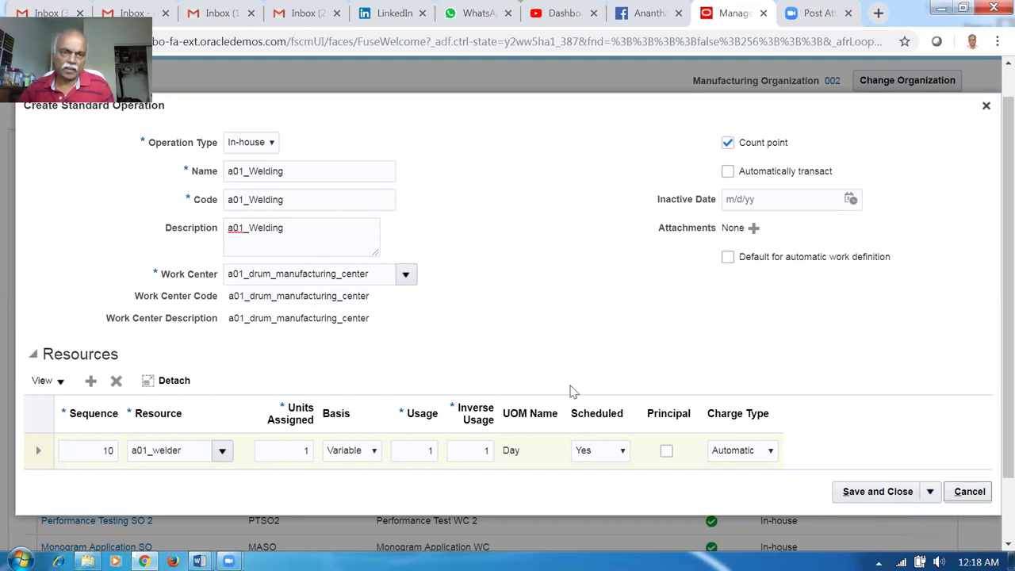
{"action": "left_click", "coordinate": [318, 192]}
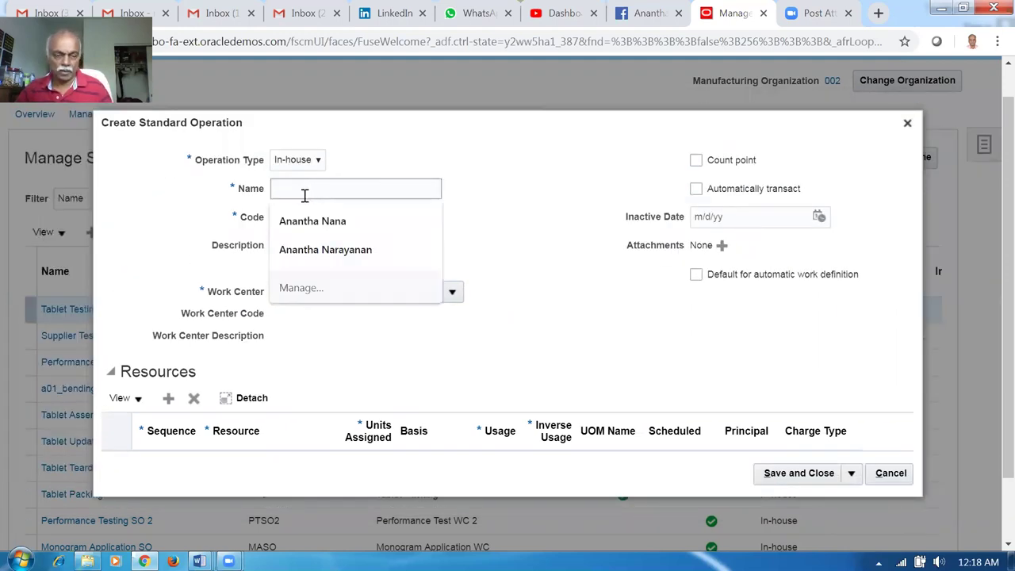
- Enter a01_Painting_Finishing as name, code and description at work center a01_drum_manufacturing_center
{"action": "key", "text": "alt+Tab"}
{"action": "key", "text": "alt+Tab"}
{"action": "type", "text": "a01"}
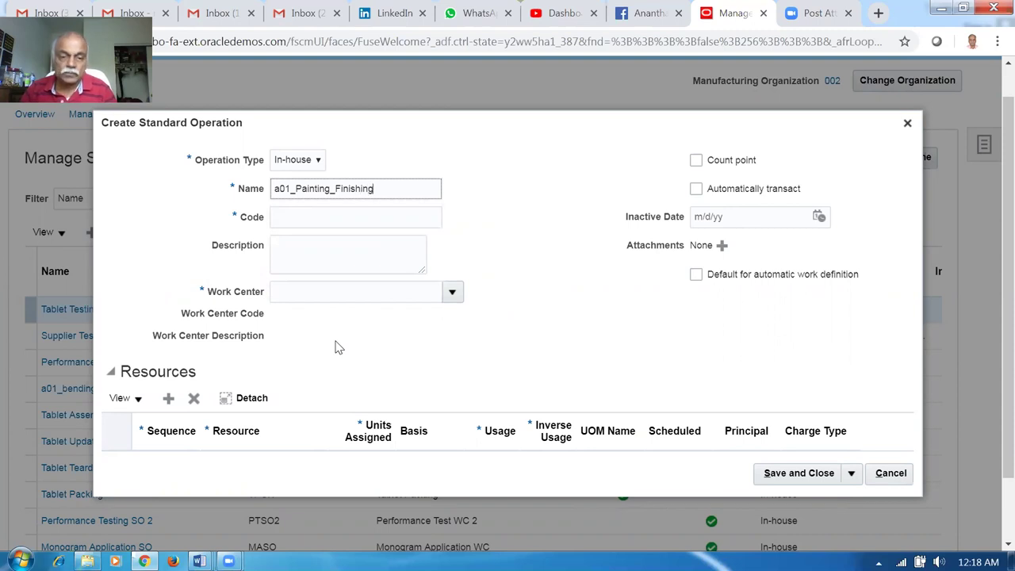
{"action": "left_click_drag", "start_coordinate": [414, 191], "coordinate": [169, 216]}
{"action": "key", "text": "ctrl+c"}
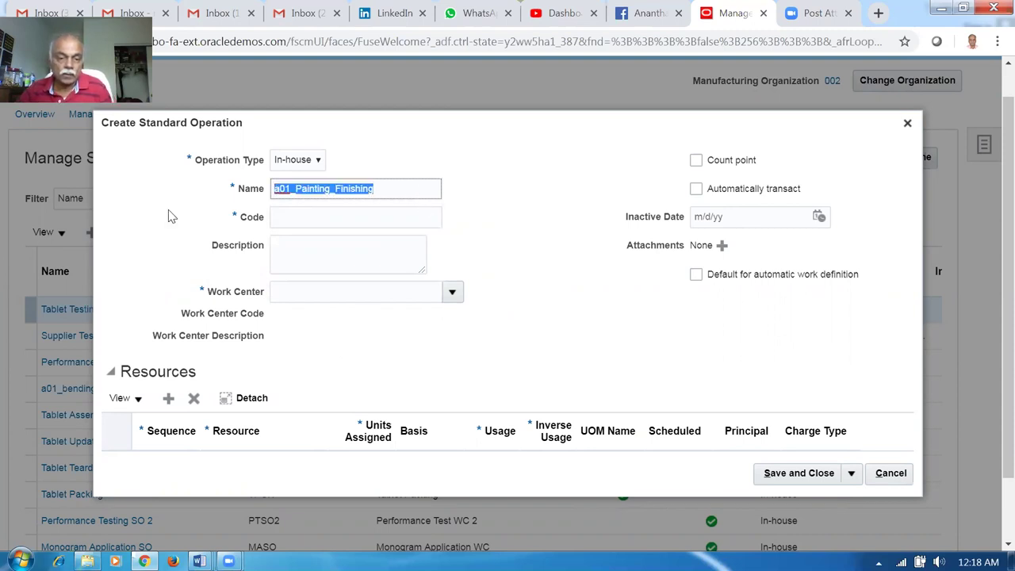
{"action": "left_click", "coordinate": [291, 222]}
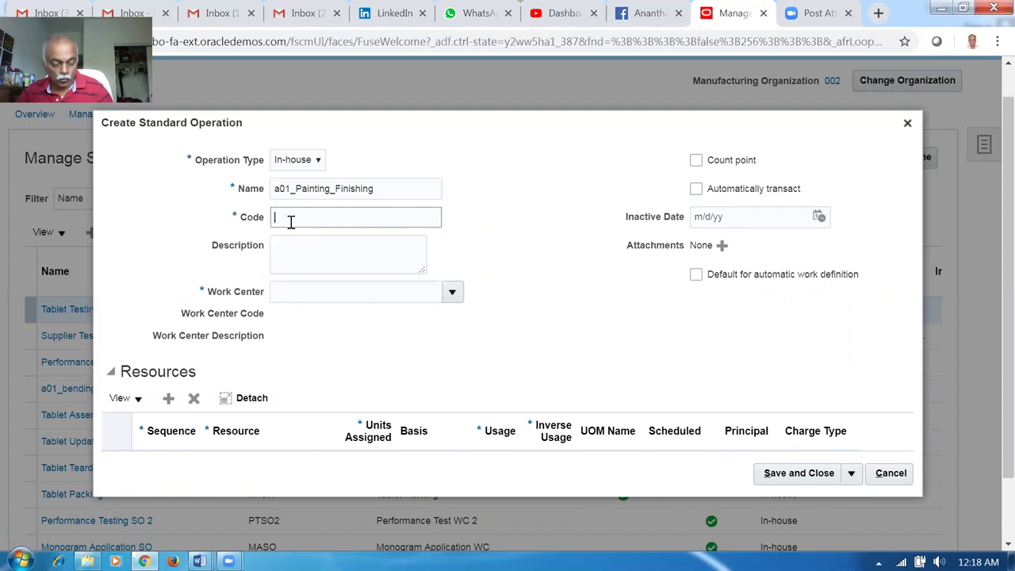
{"action": "key", "text": "ctrl+v"}
{"action": "left_click", "coordinate": [304, 260]}
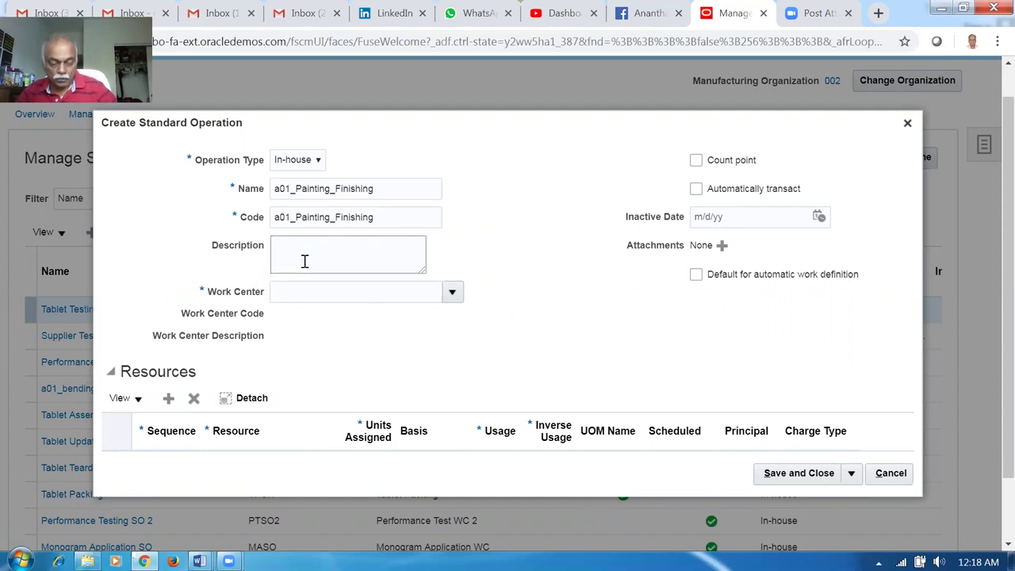
{"action": "key", "text": "ctrl+v"}
{"action": "left_click", "coordinate": [333, 290]}
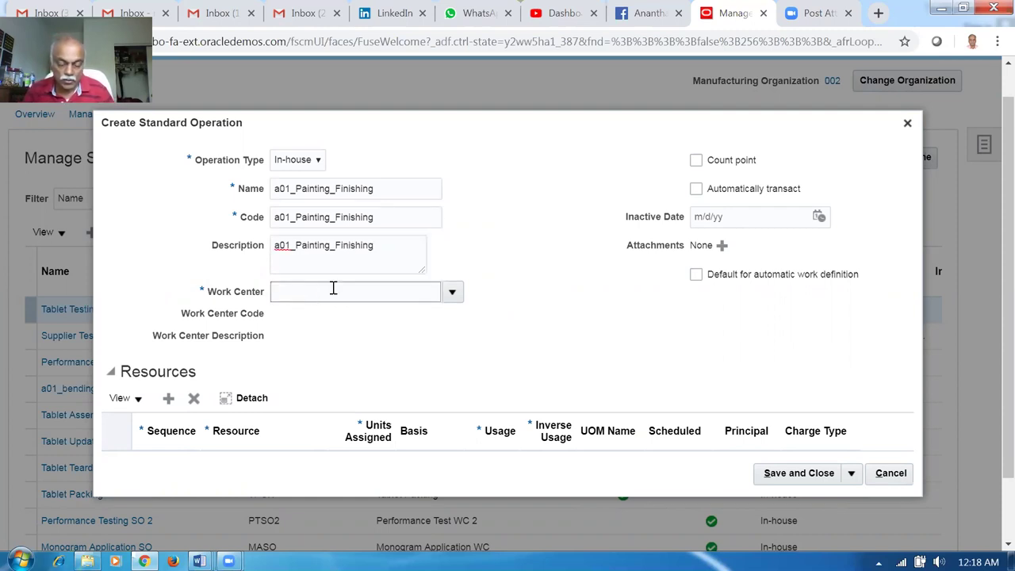
{"action": "key", "text": "Tab"}
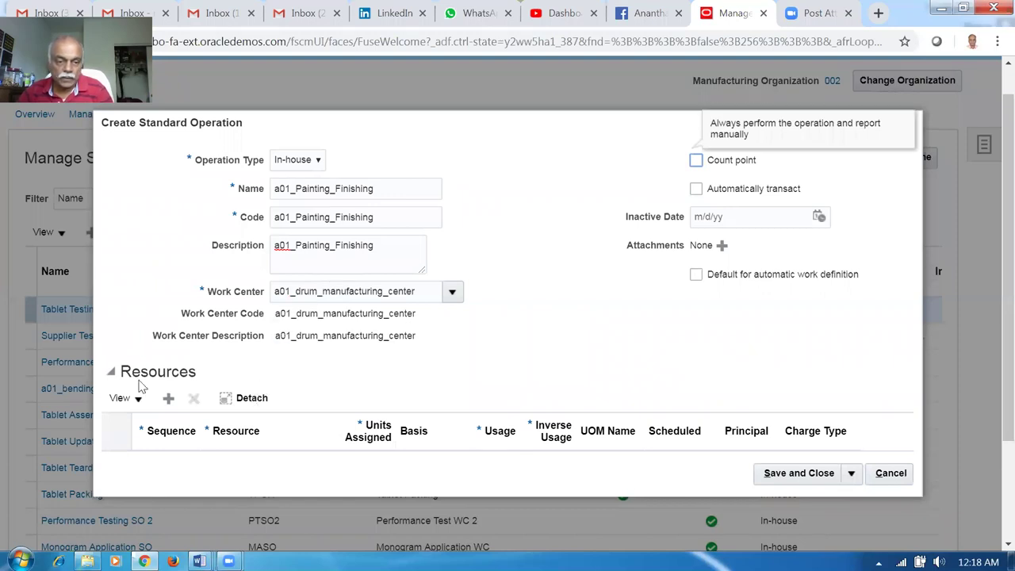
- Add the a01_Painter resource, enable Count point, and save and close the operation
{"action": "left_click", "coordinate": [168, 398]}
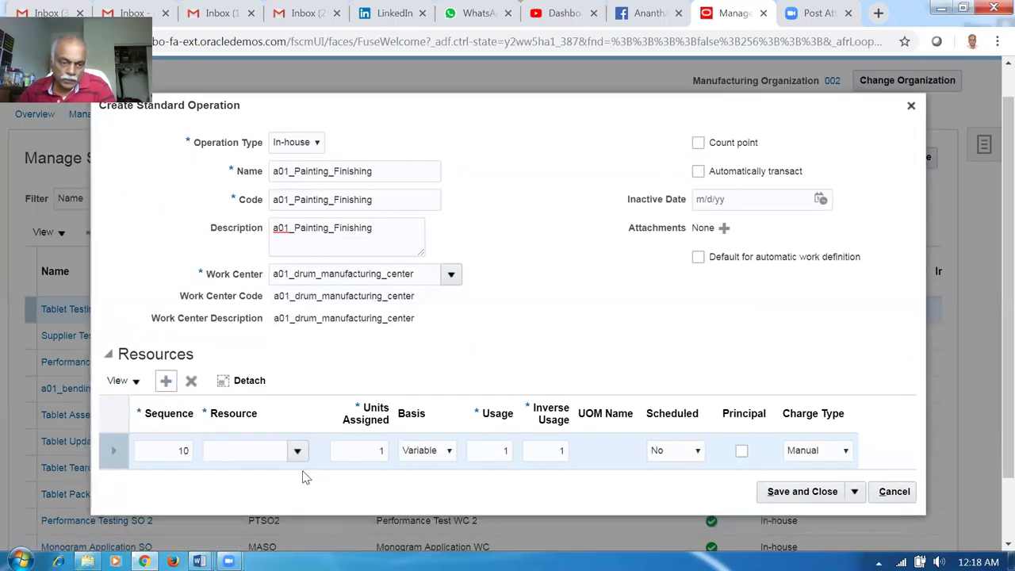
{"action": "left_click", "coordinate": [277, 450]}
{"action": "type", "text": "a01"}
{"action": "key", "text": "Tab"}
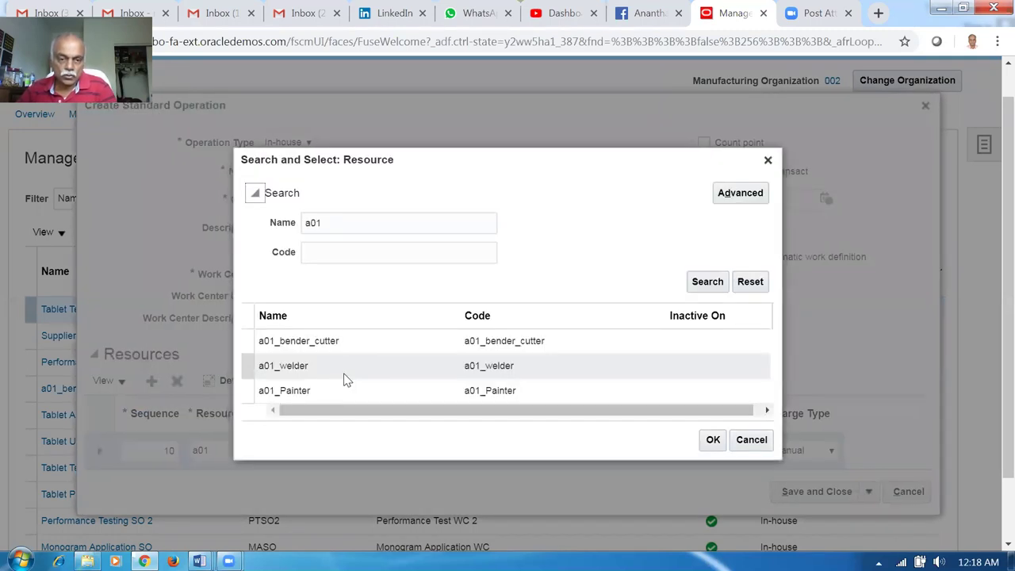
{"action": "left_click", "coordinate": [330, 391]}
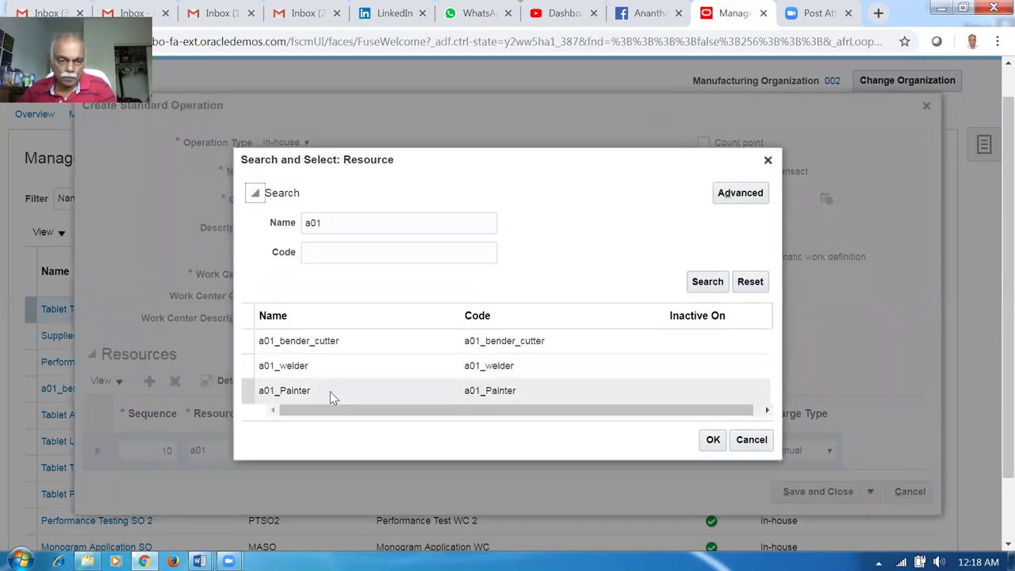
{"action": "left_click", "coordinate": [718, 444]}
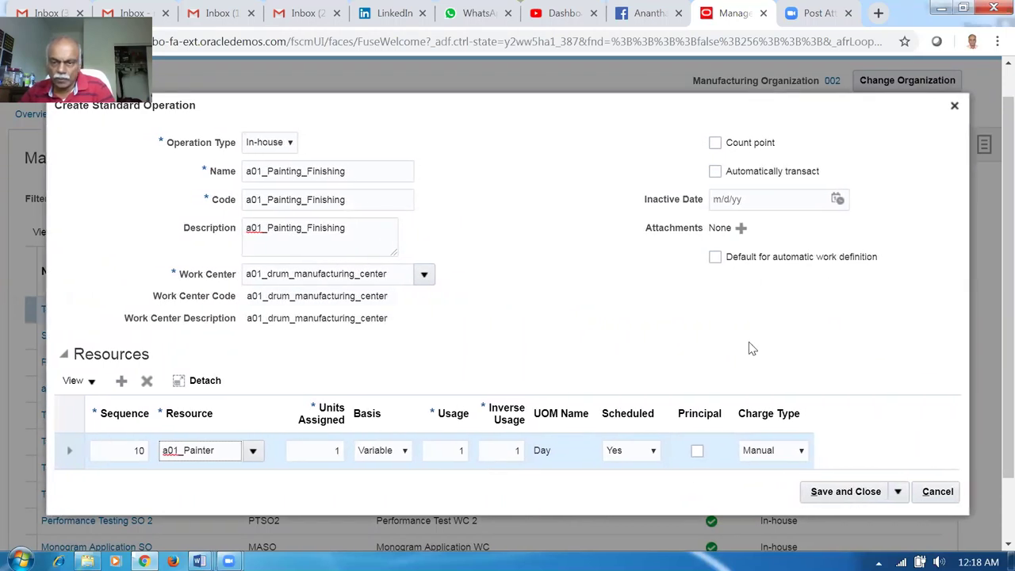
{"action": "left_click", "coordinate": [716, 143]}
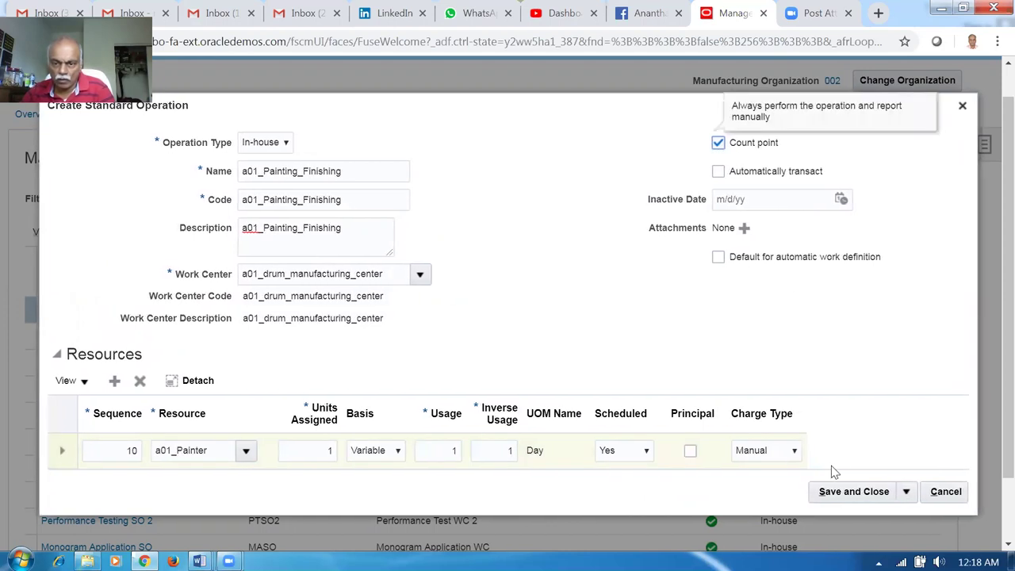
{"action": "left_click", "coordinate": [781, 450]}
{"action": "left_click", "coordinate": [761, 478]}
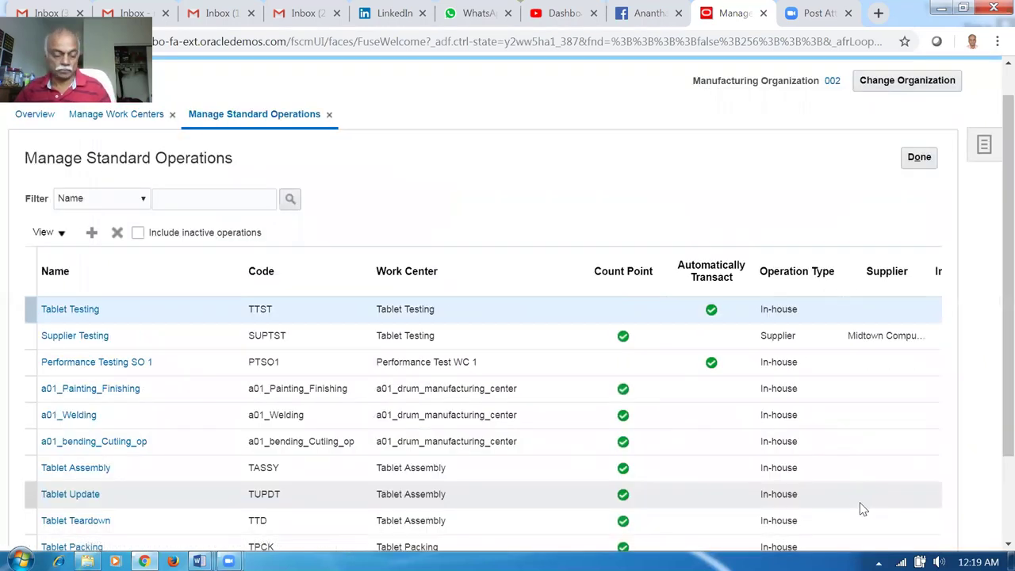
{"action": "key", "text": "alt+Tab"}
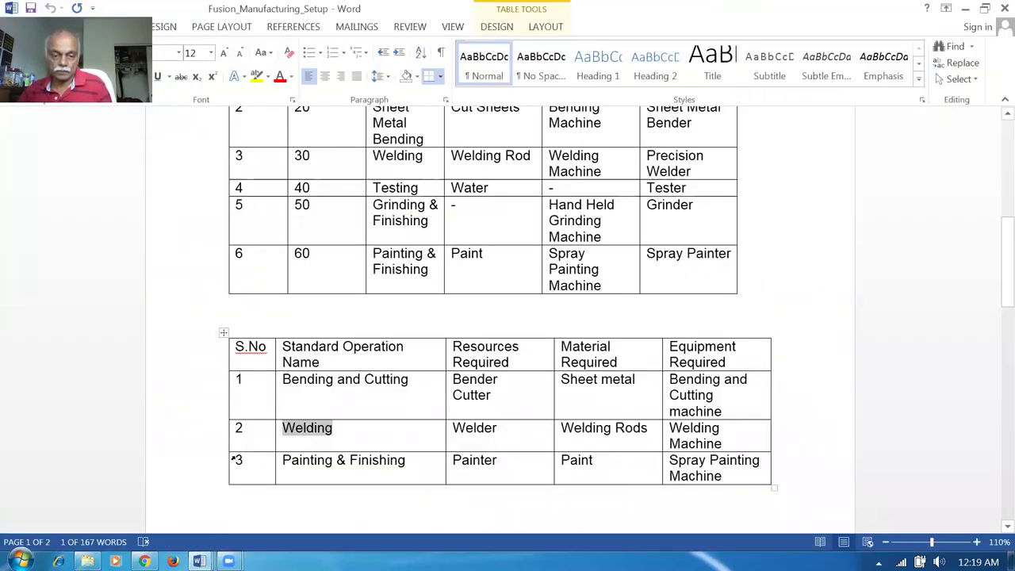
{"action": "left_click_drag", "start_coordinate": [305, 470], "coordinate": [398, 472]}
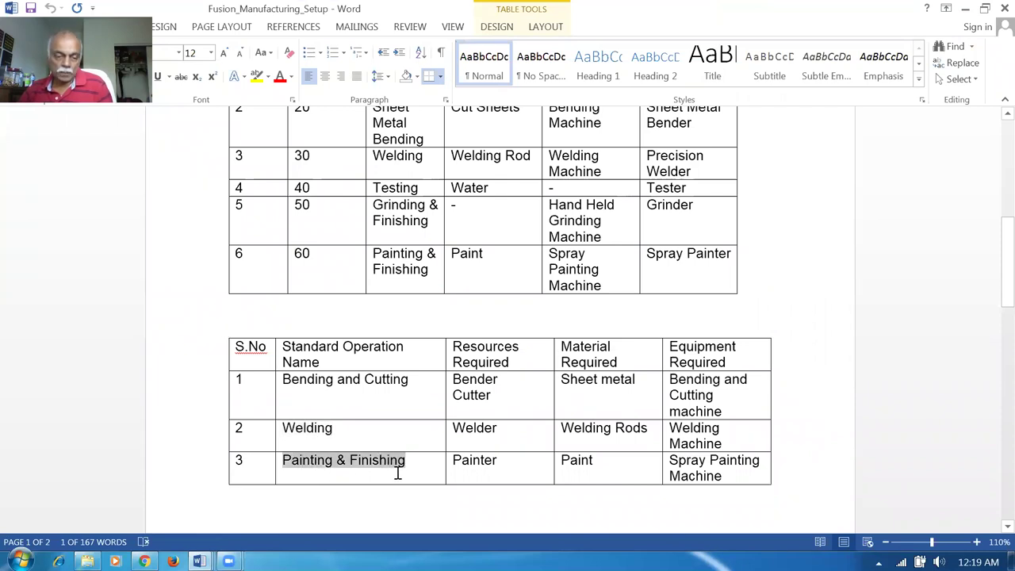
{"action": "left_click", "coordinate": [639, 381]}
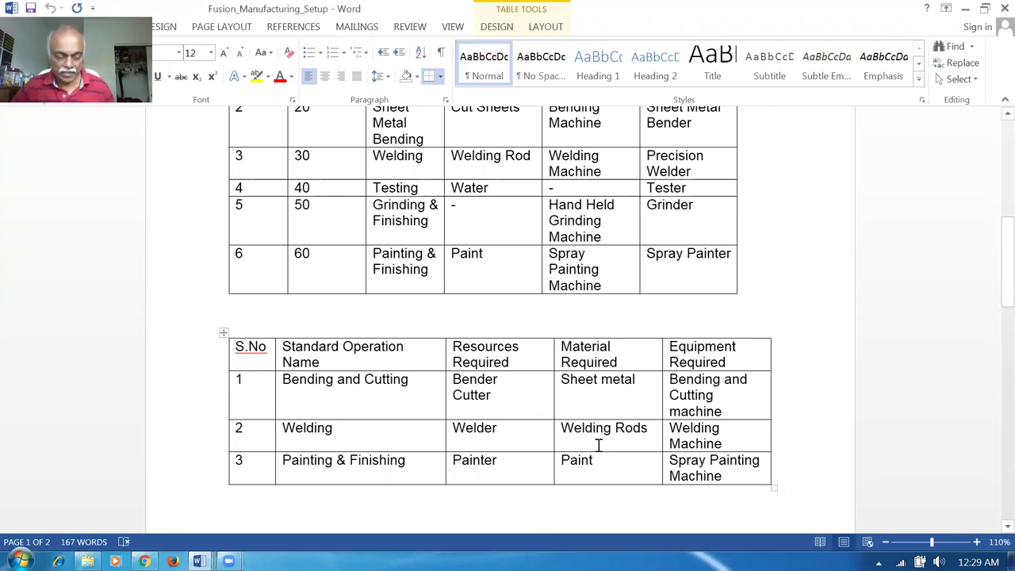
{"action": "key", "text": "alt+Tab"}
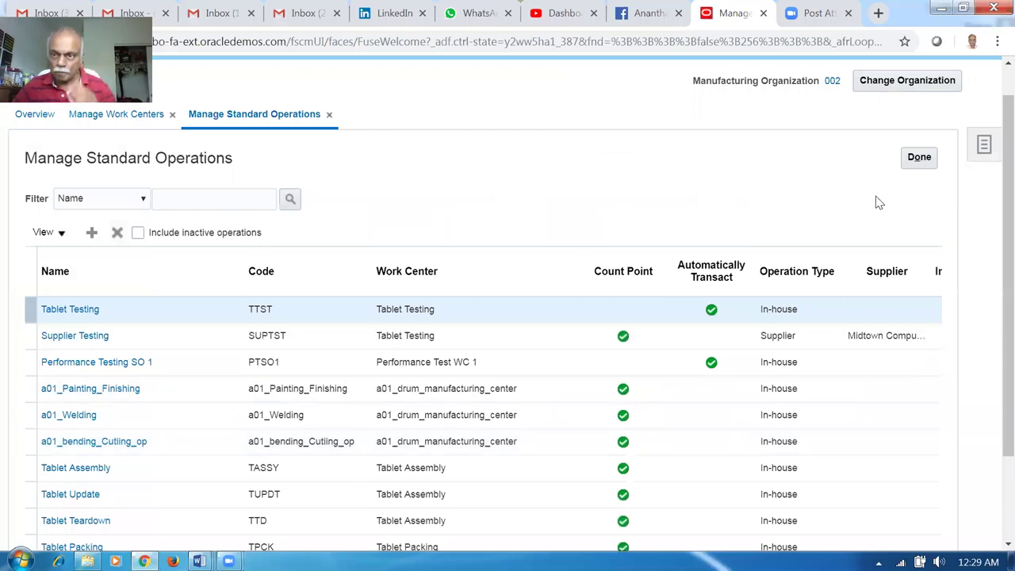
- Close the operations and work centers pages and start Create Item in Product Information Management
{"action": "left_click", "coordinate": [916, 158]}
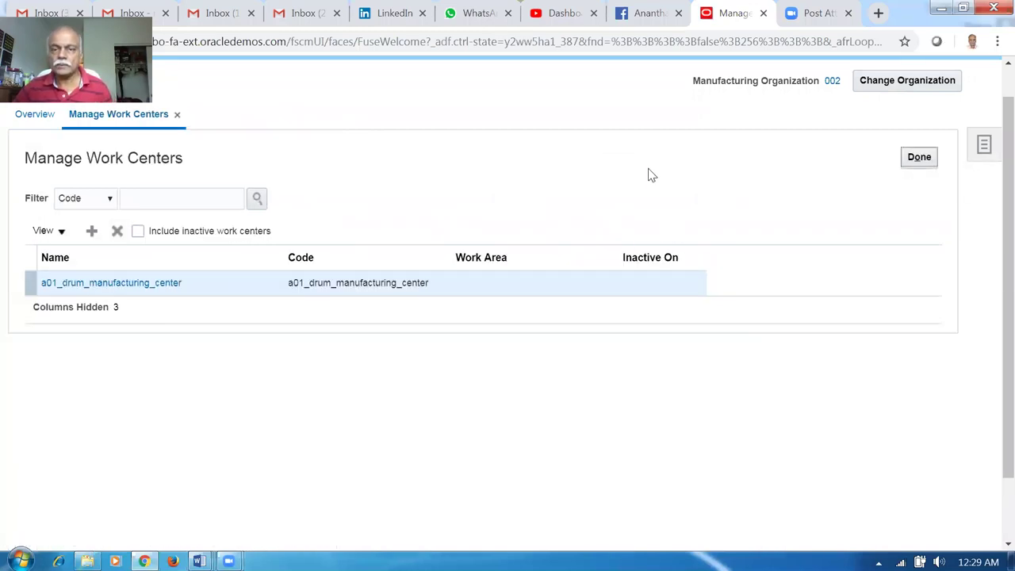
{"action": "left_click", "coordinate": [922, 163]}
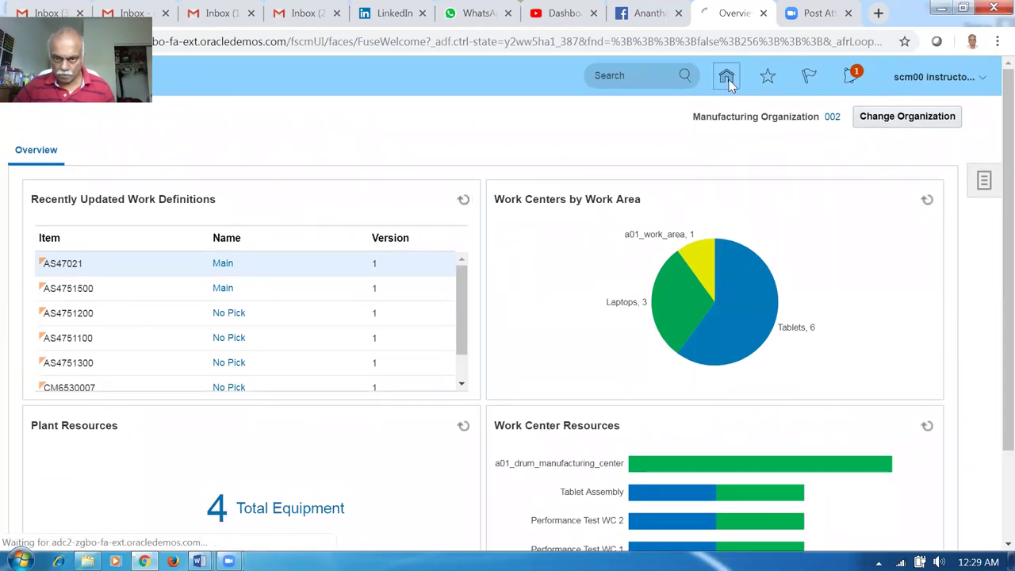
{"action": "left_click", "coordinate": [728, 78]}
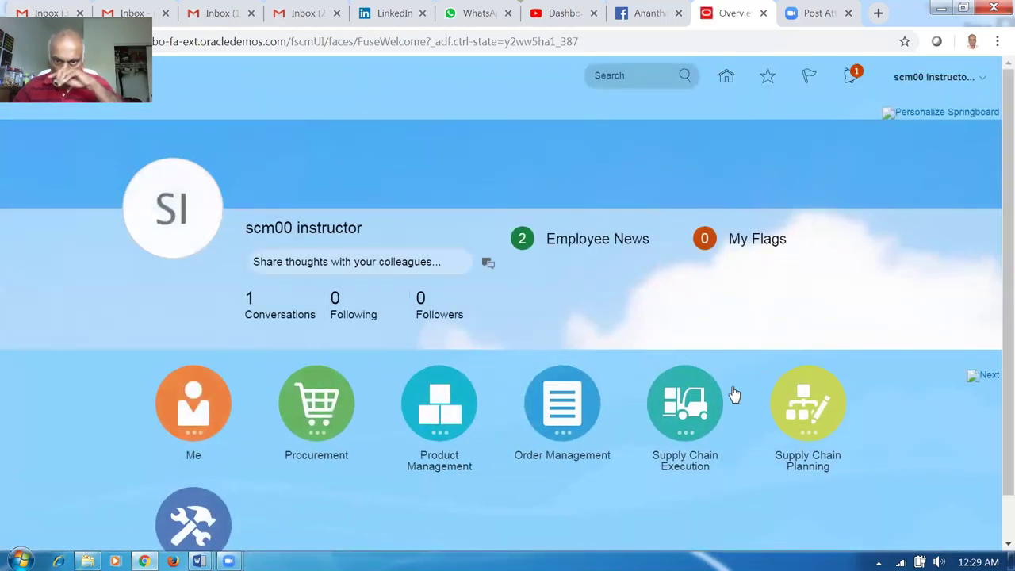
{"action": "left_click", "coordinate": [466, 398]}
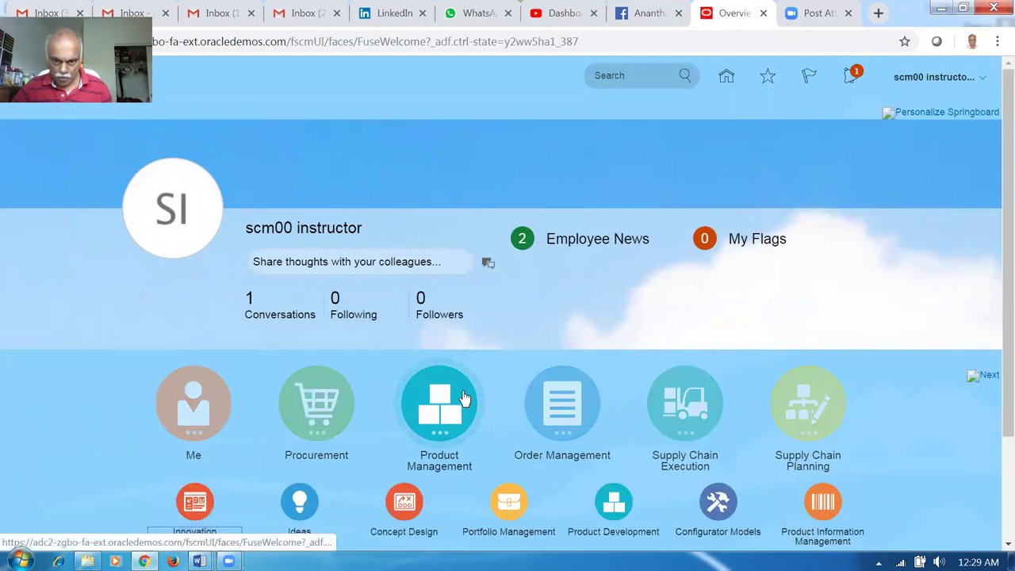
{"action": "scroll", "coordinate": [476, 405], "scroll_direction": "down", "scroll_amount": 1}
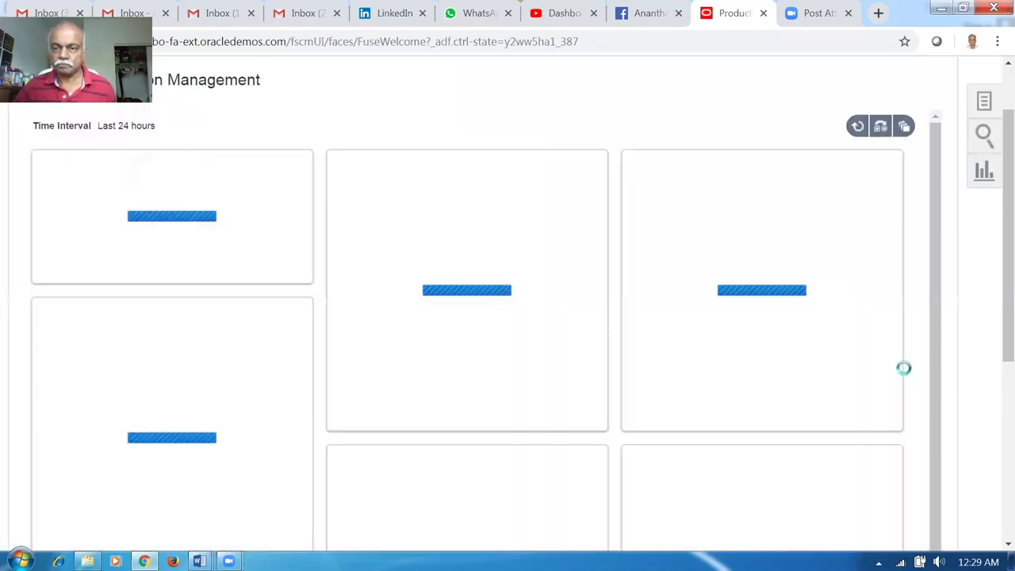
{"action": "left_click", "coordinate": [983, 182]}
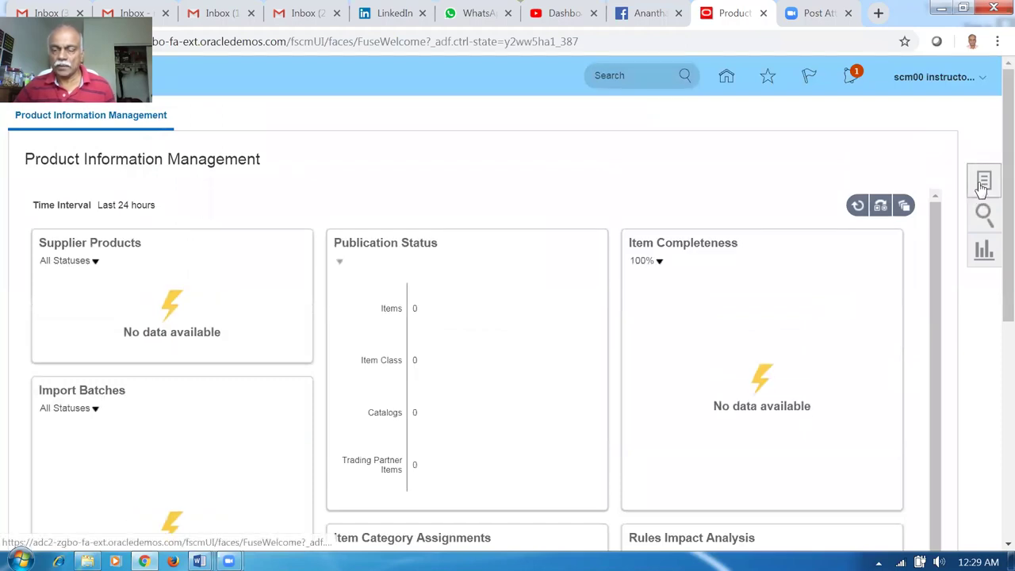
{"action": "left_click", "coordinate": [898, 130]}
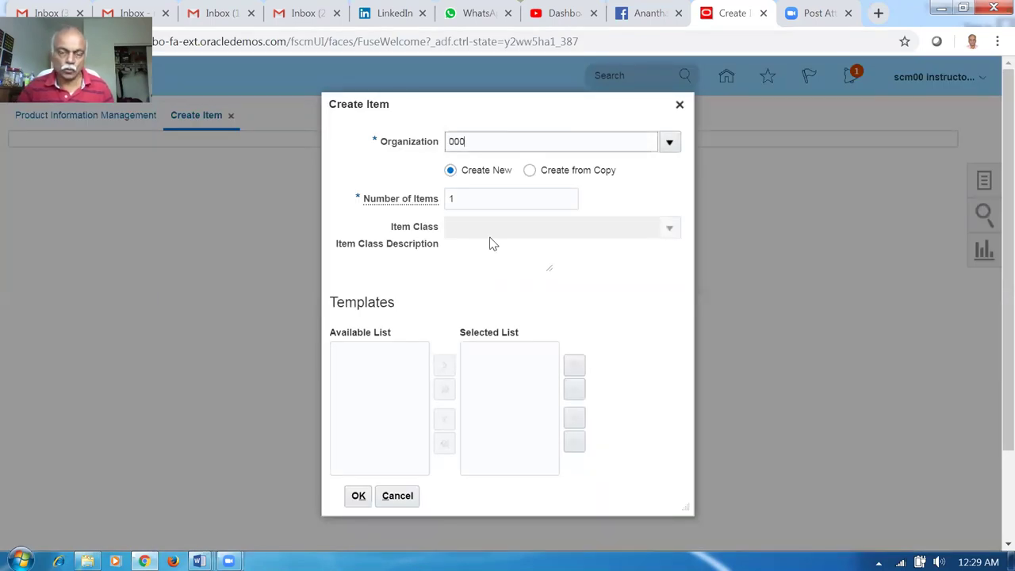
- Set organization 000 and item class Root Item Class for the new item
{"action": "left_click", "coordinate": [505, 214]}
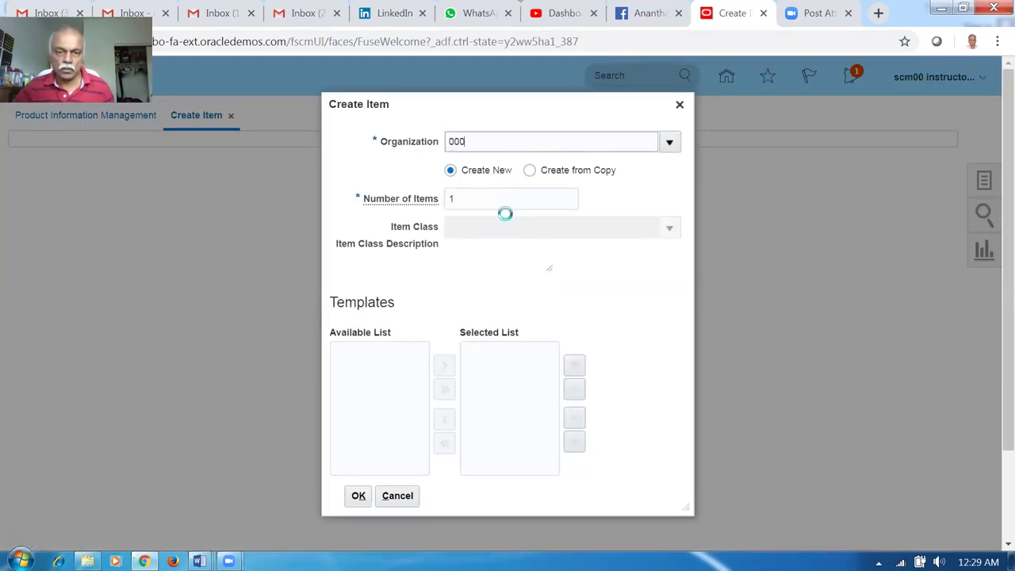
{"action": "left_click", "coordinate": [493, 229]}
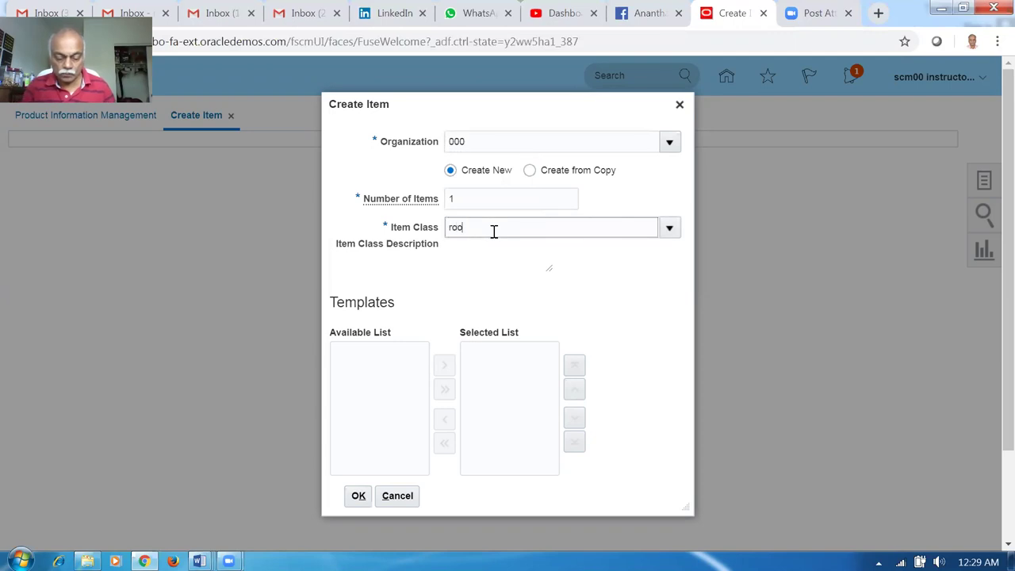
{"action": "type", "text": "root"}
{"action": "left_click", "coordinate": [498, 251]}
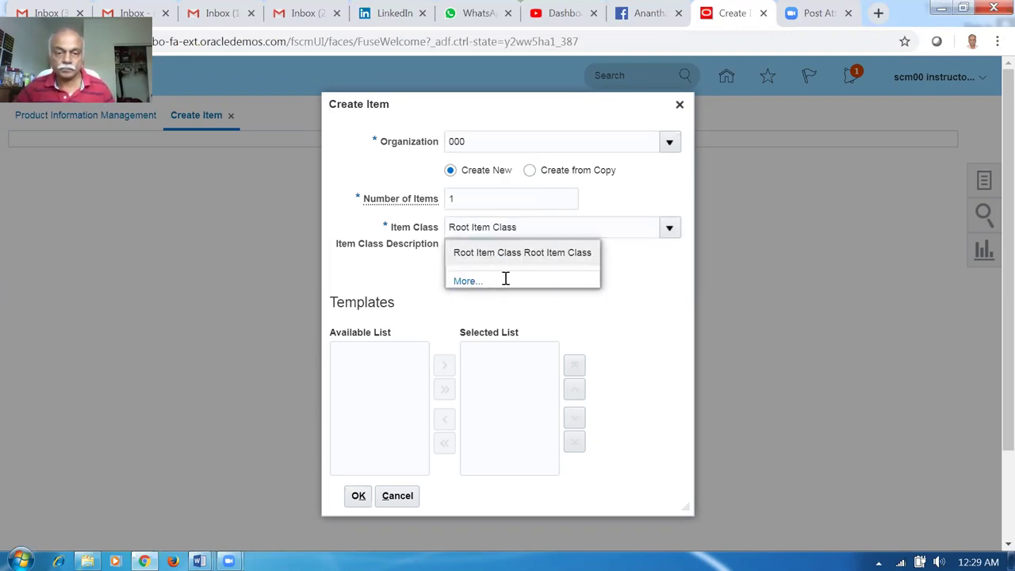
{"action": "left_click", "coordinate": [293, 499]}
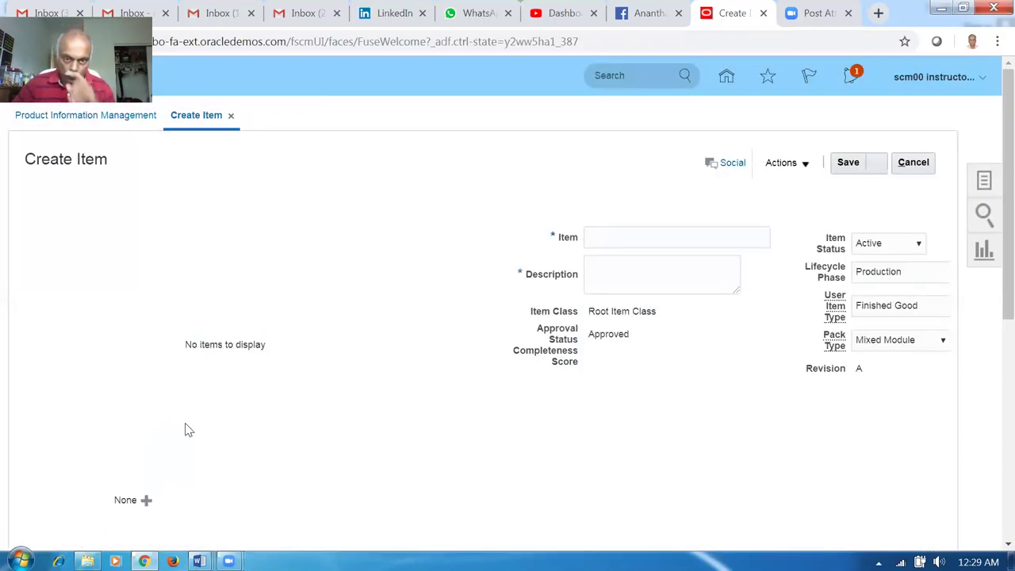
- Name the item a01_Drum and reuse a01_Drum as its description
{"action": "left_click", "coordinate": [656, 228]}
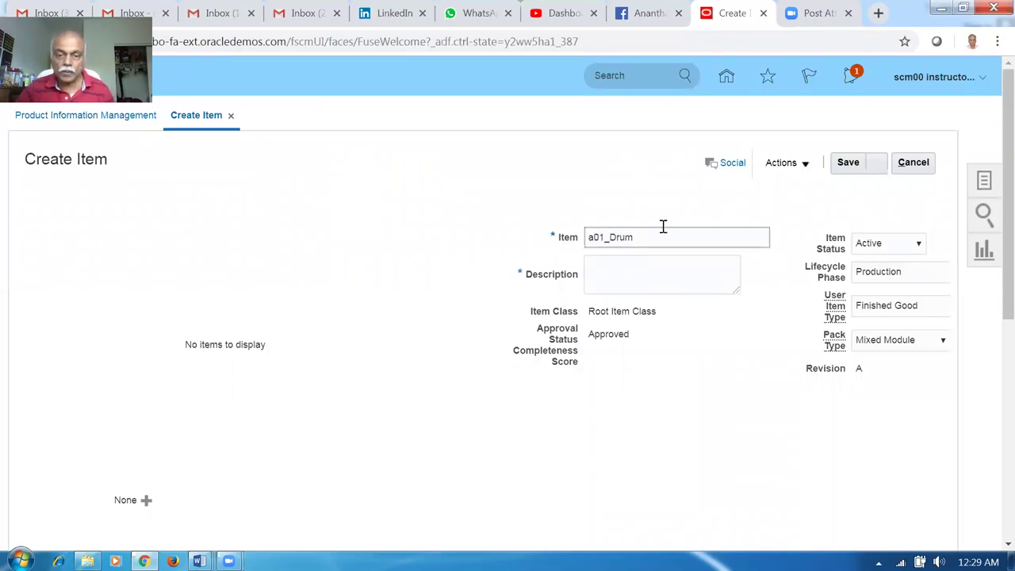
{"action": "key", "text": "shift+Left"}
{"action": "key", "text": "shift+Left"}
{"action": "key", "text": "shift+Left"}
{"action": "key", "text": "shift+Left"}
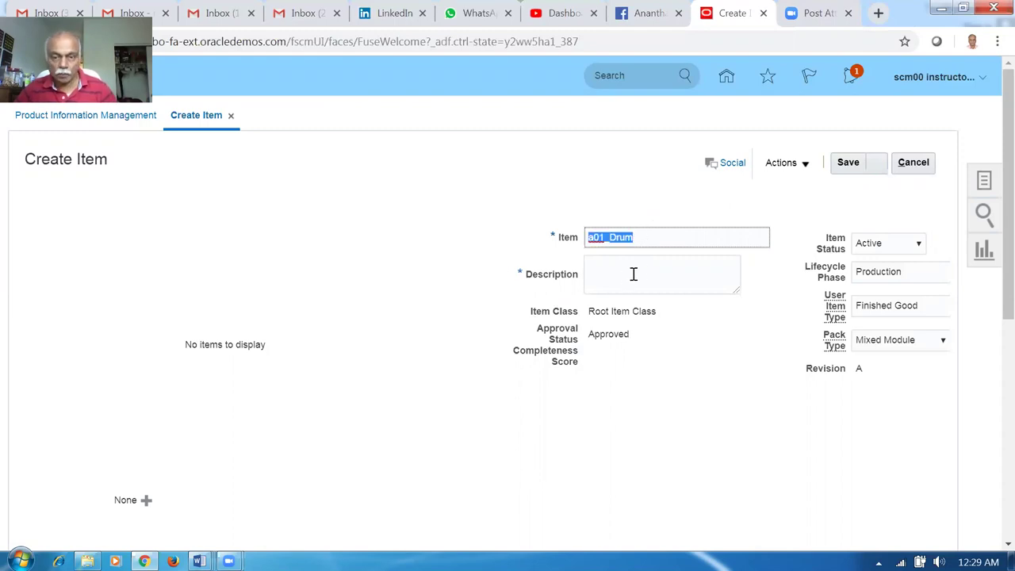
{"action": "left_click", "coordinate": [638, 273]}
{"action": "type", "text": "a01_Drum"}
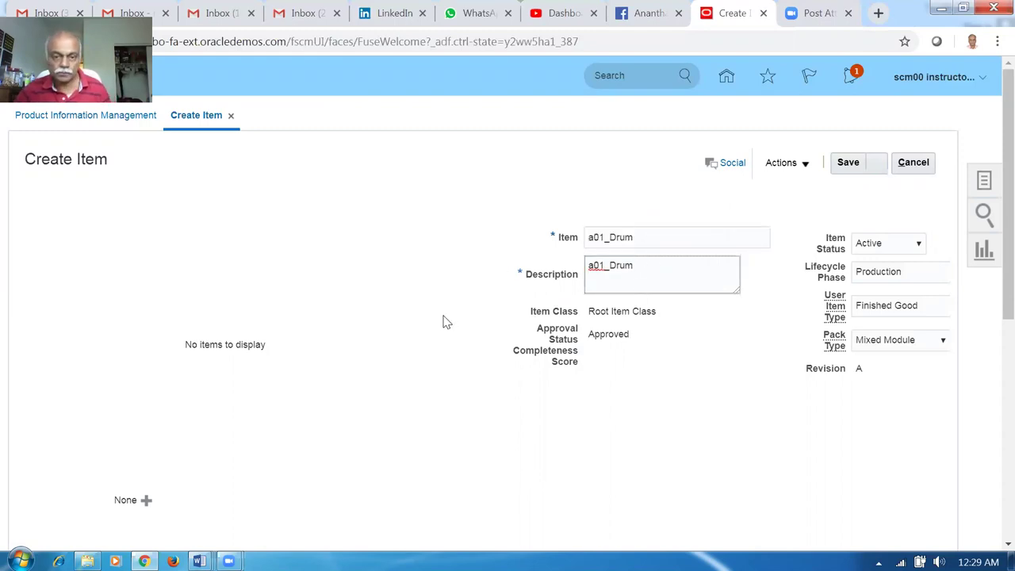
{"action": "scroll", "coordinate": [444, 321], "scroll_direction": "down", "scroll_amount": 3}
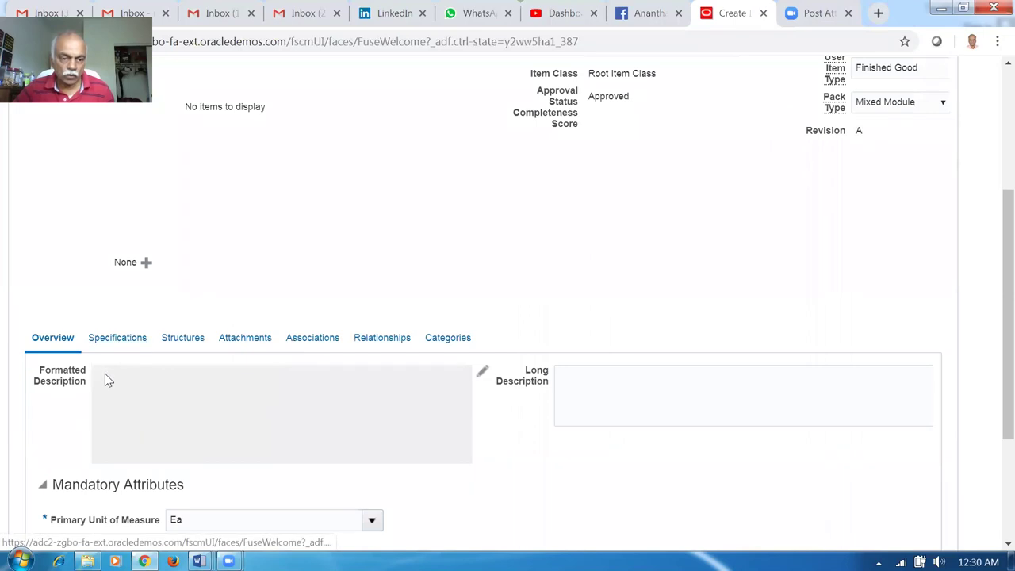
{"action": "scroll", "coordinate": [108, 379], "scroll_direction": "down", "scroll_amount": 2}
- Set Back-to-Back Enabled to Yes in the item's Sales and Order Management attributes
{"action": "left_click", "coordinate": [119, 181]}
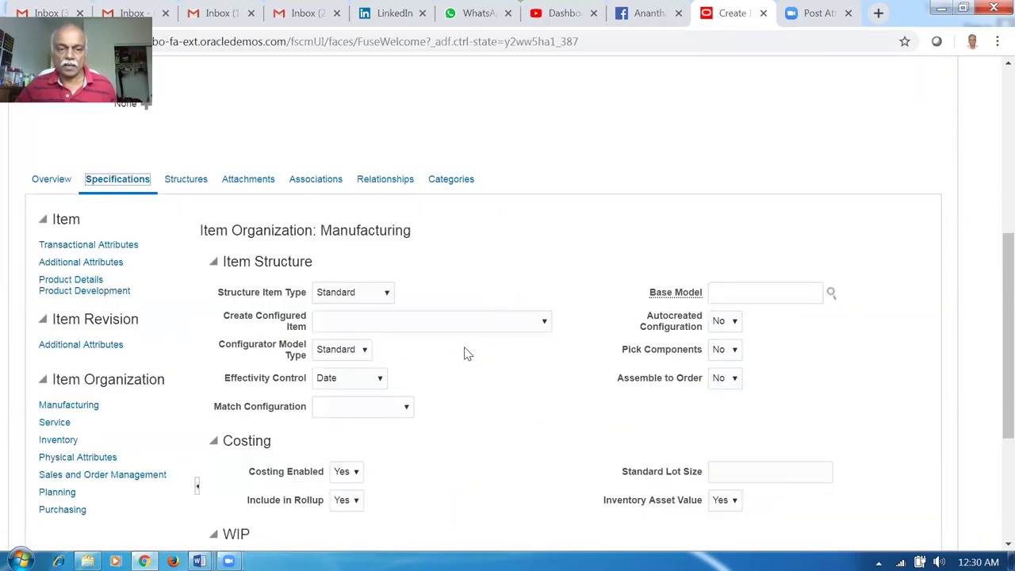
{"action": "scroll", "coordinate": [407, 388], "scroll_direction": "down", "scroll_amount": 2}
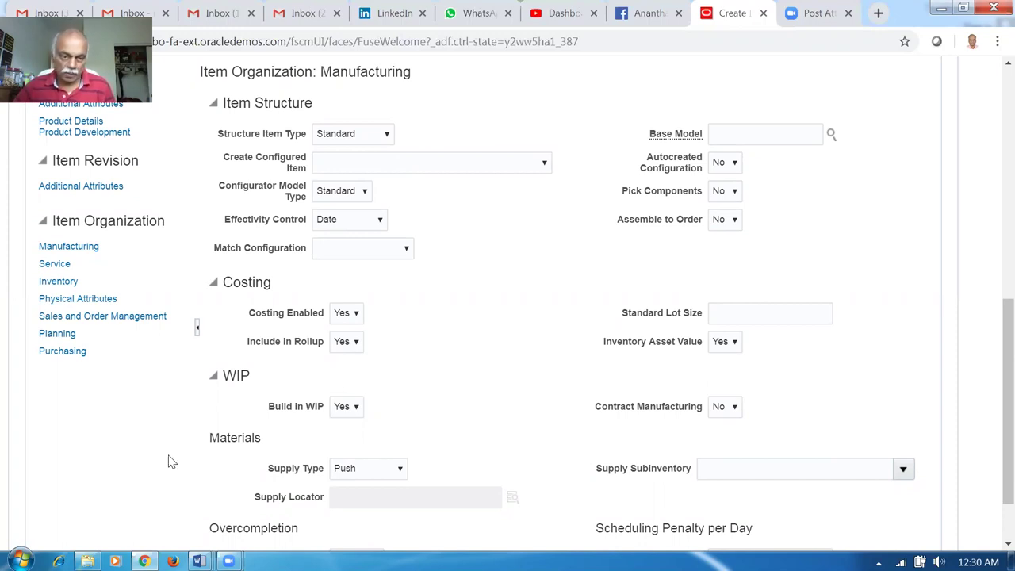
{"action": "left_click", "coordinate": [70, 315]}
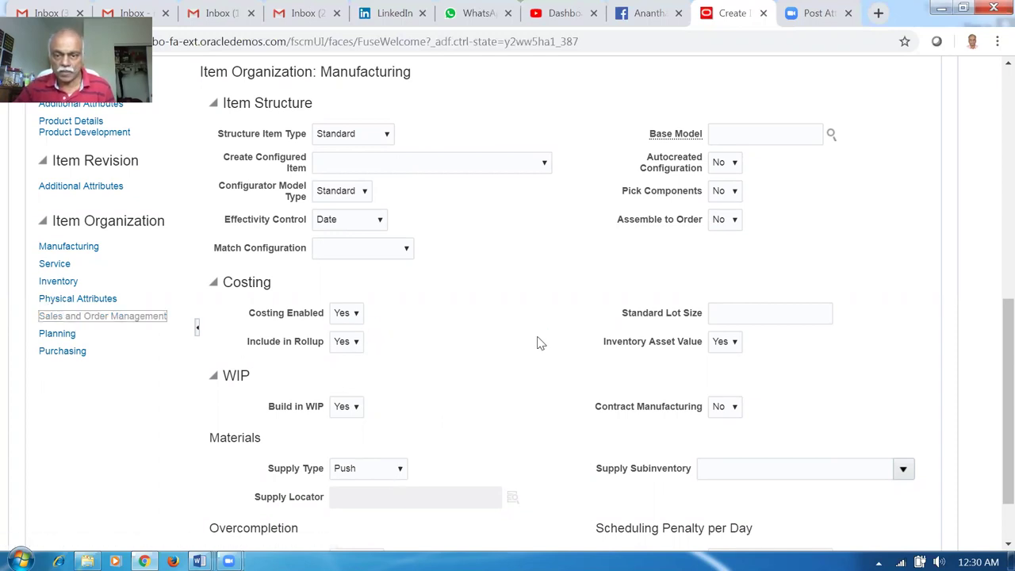
{"action": "left_click", "coordinate": [726, 282]}
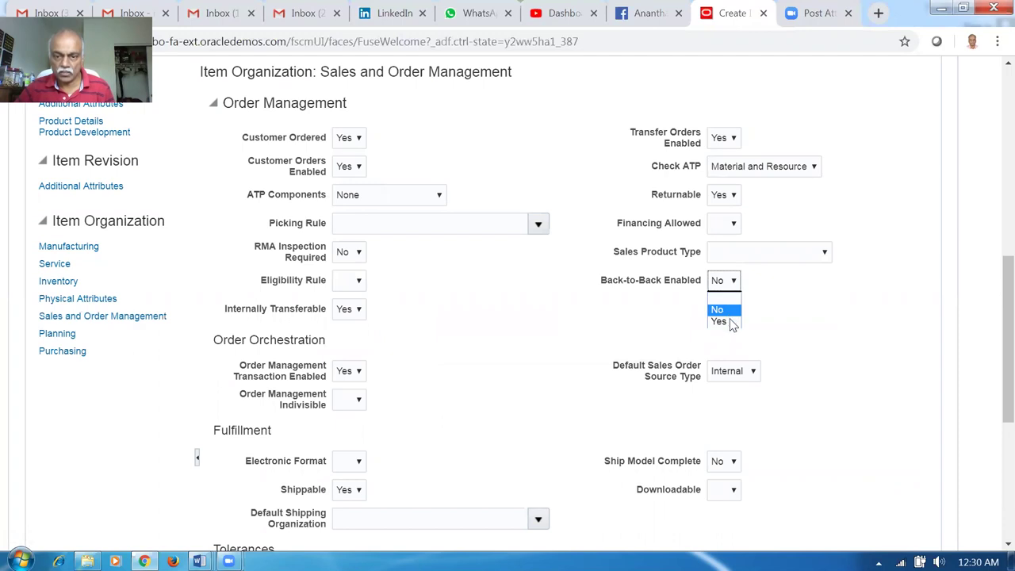
{"action": "left_click", "coordinate": [719, 321]}
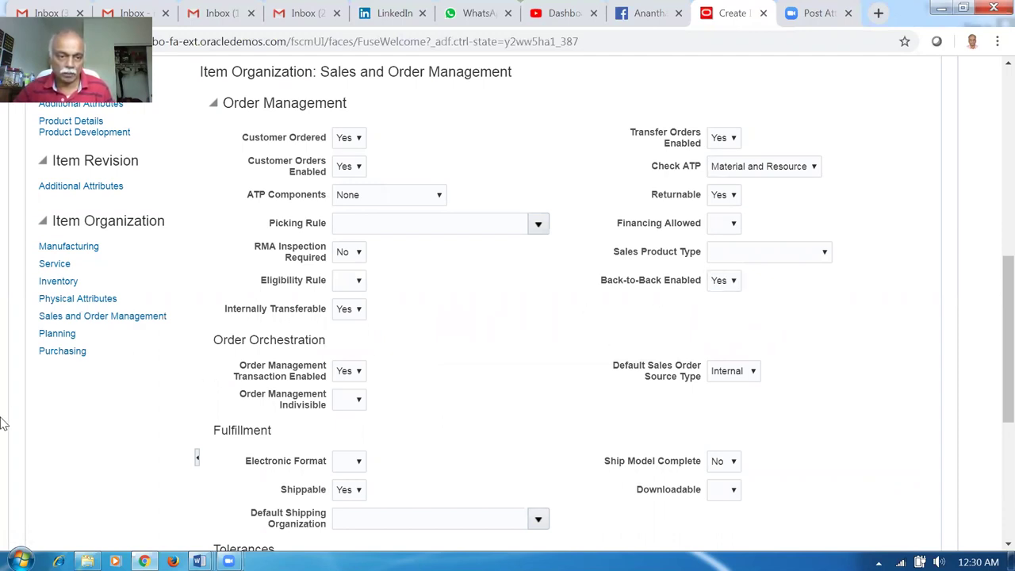
- Set Calculate ATP to Yes in the Planning attributes and check Processing Days
{"action": "left_click", "coordinate": [59, 332]}
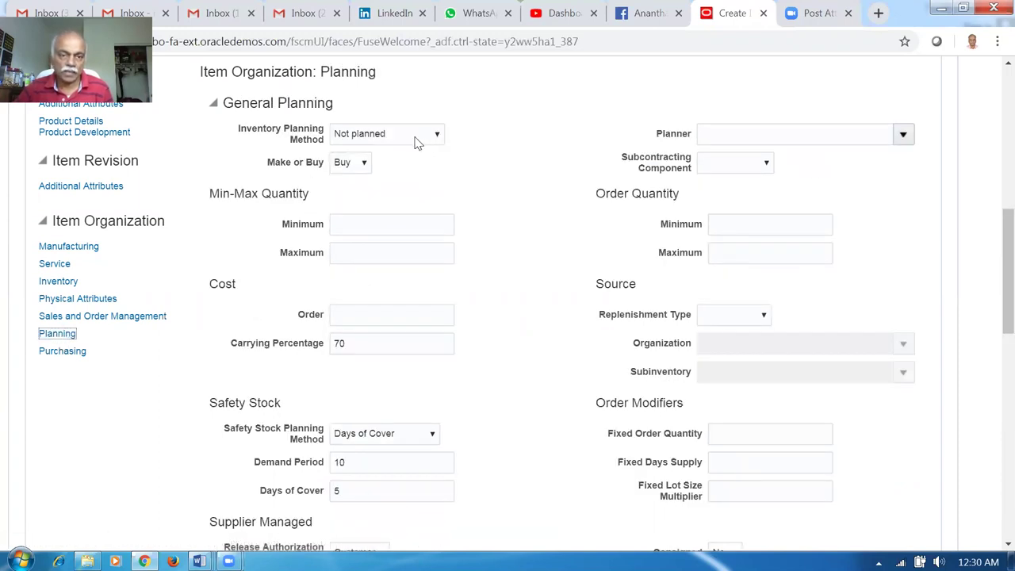
{"action": "scroll", "coordinate": [389, 415], "scroll_direction": "down", "scroll_amount": 4}
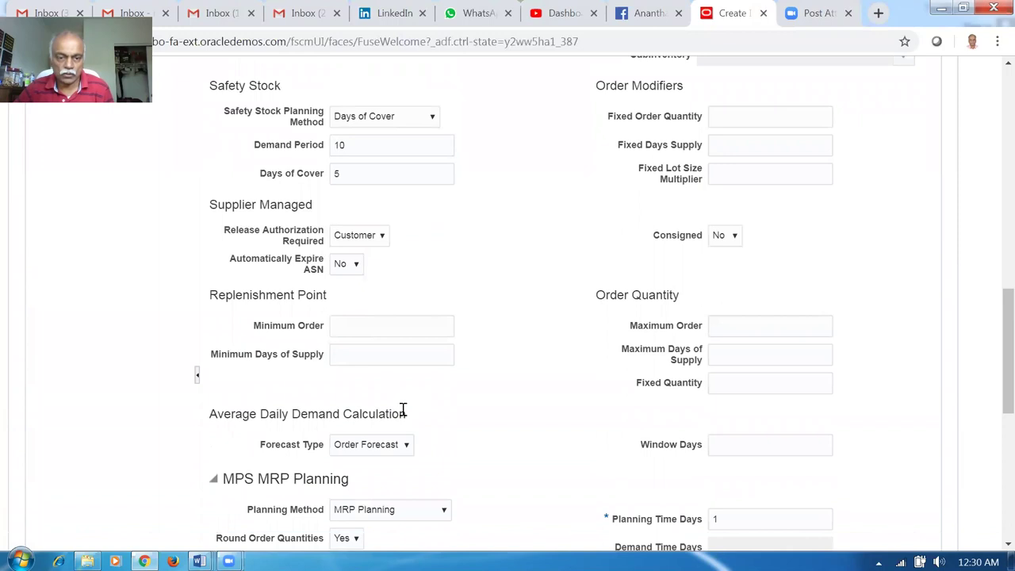
{"action": "scroll", "coordinate": [402, 409], "scroll_direction": "down", "scroll_amount": 3}
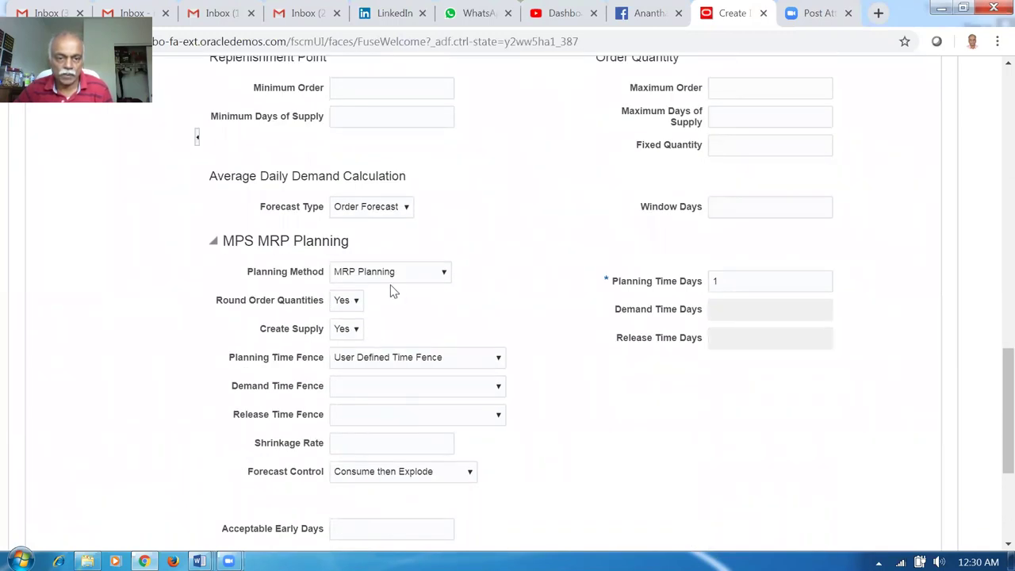
{"action": "scroll", "coordinate": [413, 376], "scroll_direction": "down", "scroll_amount": 2}
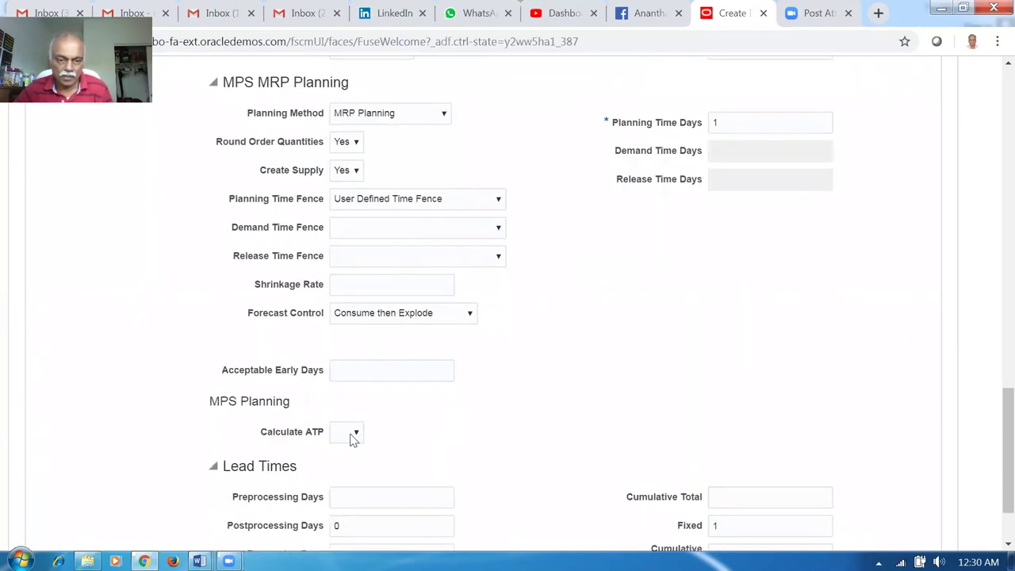
{"action": "left_click", "coordinate": [353, 436]}
{"action": "left_click", "coordinate": [341, 472]}
{"action": "triple_click", "coordinate": [460, 440]}
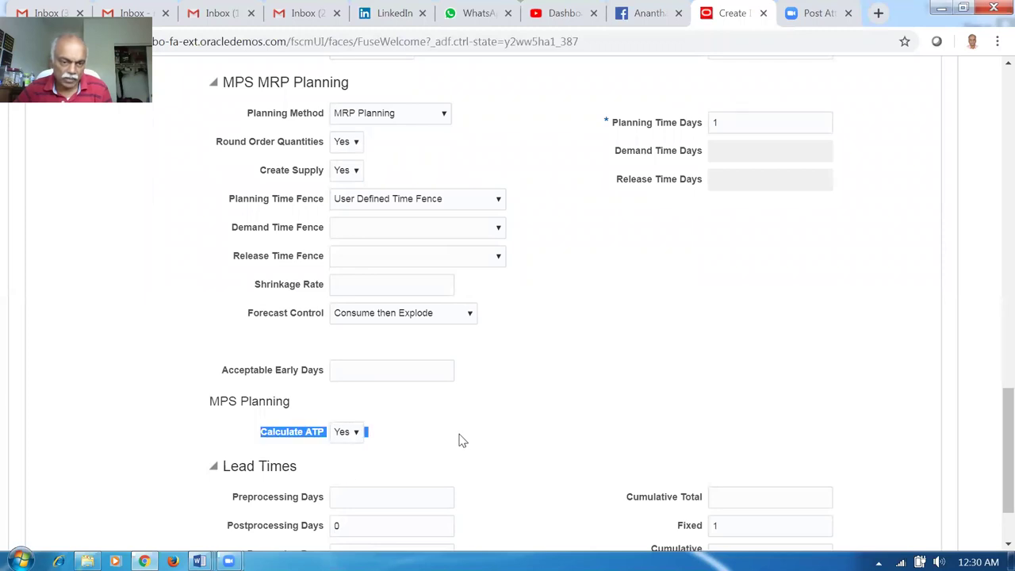
{"action": "left_click", "coordinate": [457, 442]}
{"action": "scroll", "coordinate": [437, 449], "scroll_direction": "down", "scroll_amount": 1}
{"action": "left_click", "coordinate": [406, 461]}
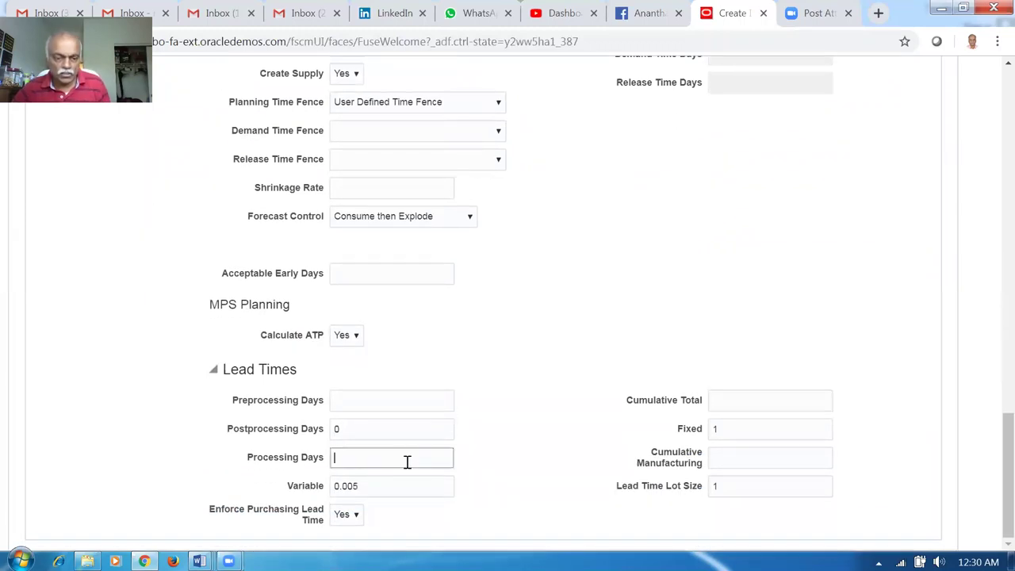
{"action": "left_click", "coordinate": [487, 349]}
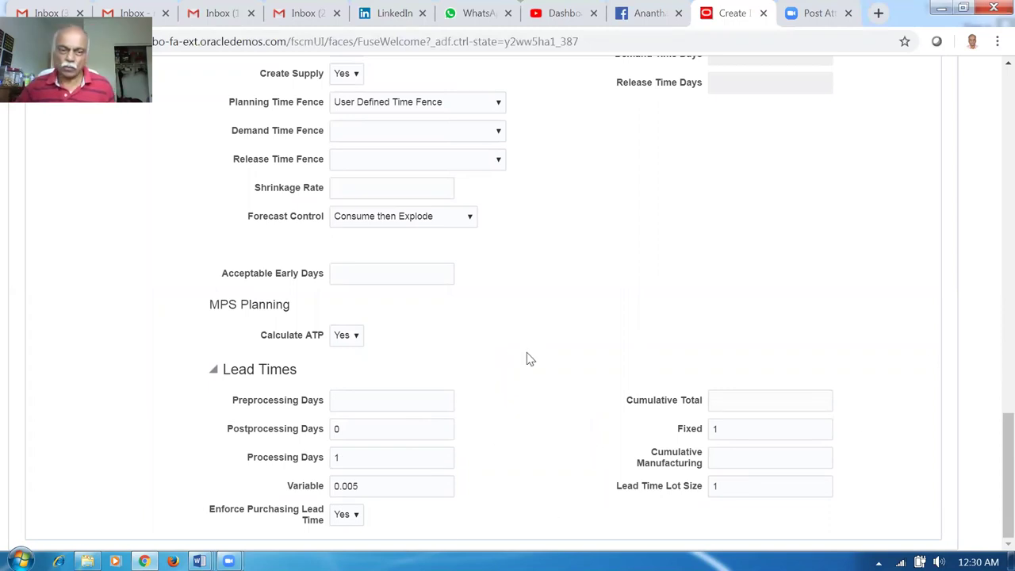
{"action": "scroll", "coordinate": [528, 358], "scroll_direction": "up", "scroll_amount": 3}
{"action": "scroll", "coordinate": [533, 370], "scroll_direction": "up", "scroll_amount": 6}
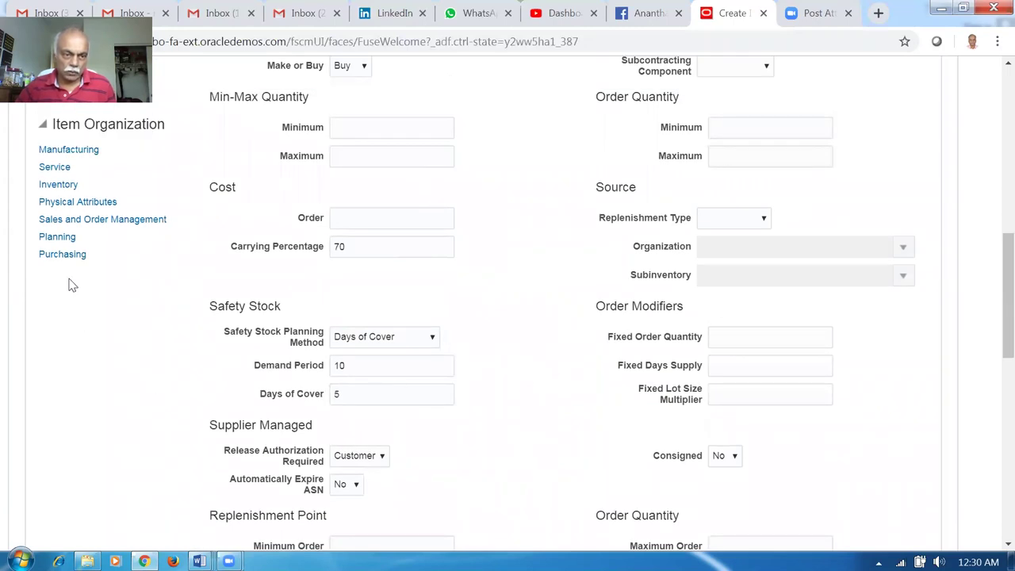
- Enter a purchase price of 1 in the item's Purchasing attributes
{"action": "left_click", "coordinate": [61, 253]}
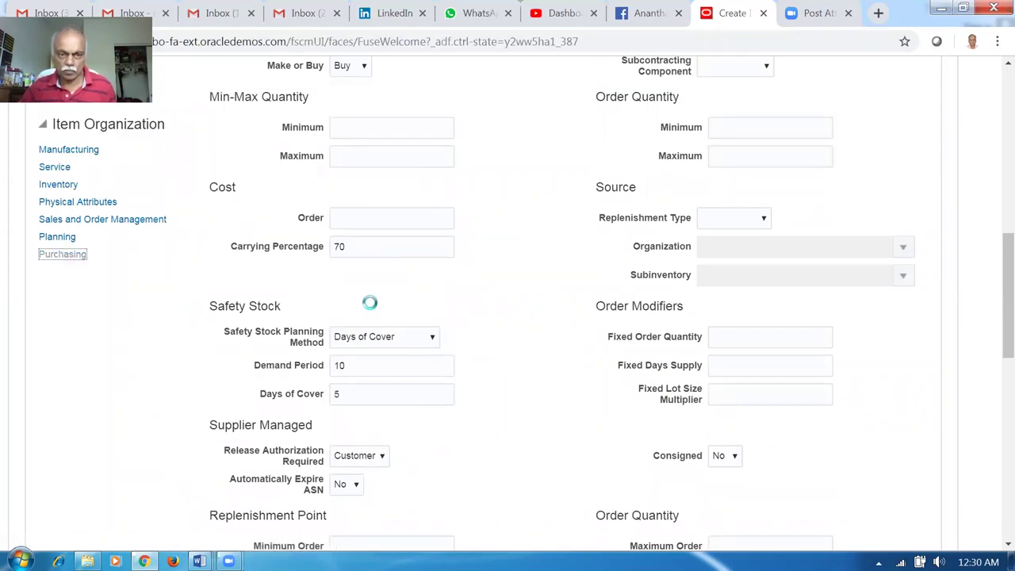
{"action": "left_click", "coordinate": [402, 109]}
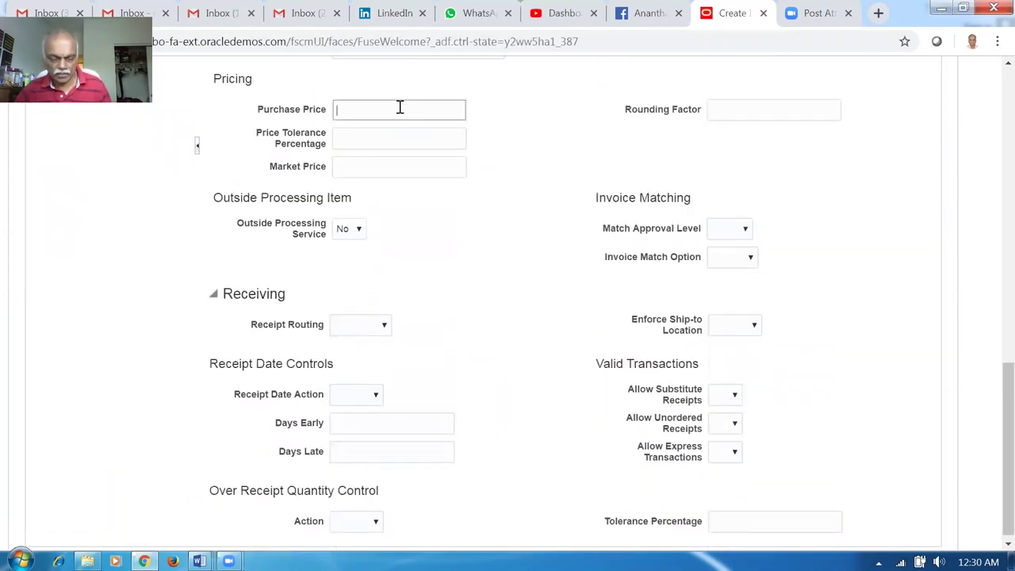
{"action": "type", "text": "1"}
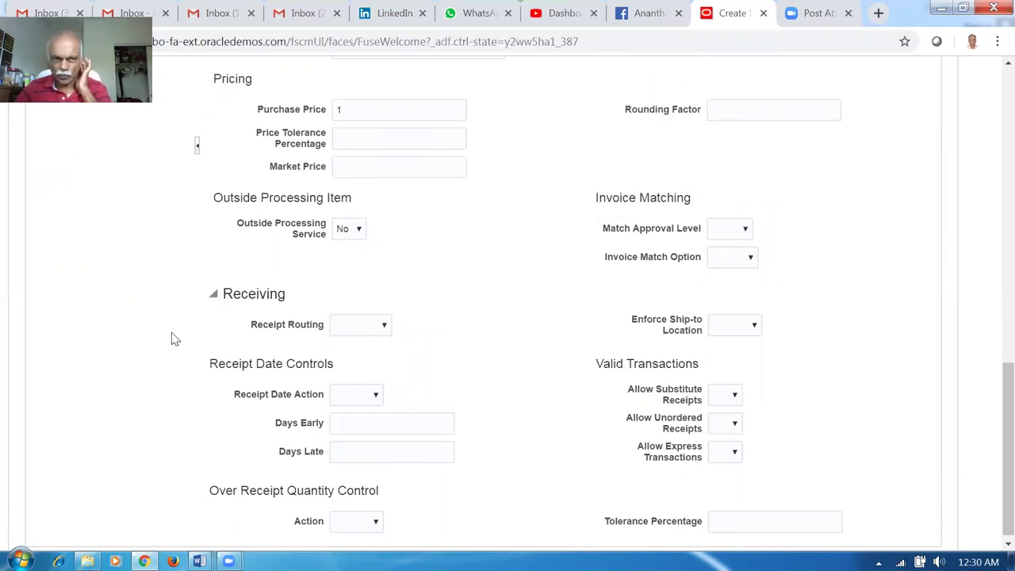
{"action": "scroll", "coordinate": [174, 335], "scroll_direction": "up", "scroll_amount": 5}
{"action": "scroll", "coordinate": [178, 339], "scroll_direction": "up", "scroll_amount": 4}
{"action": "left_click", "coordinate": [324, 446]}
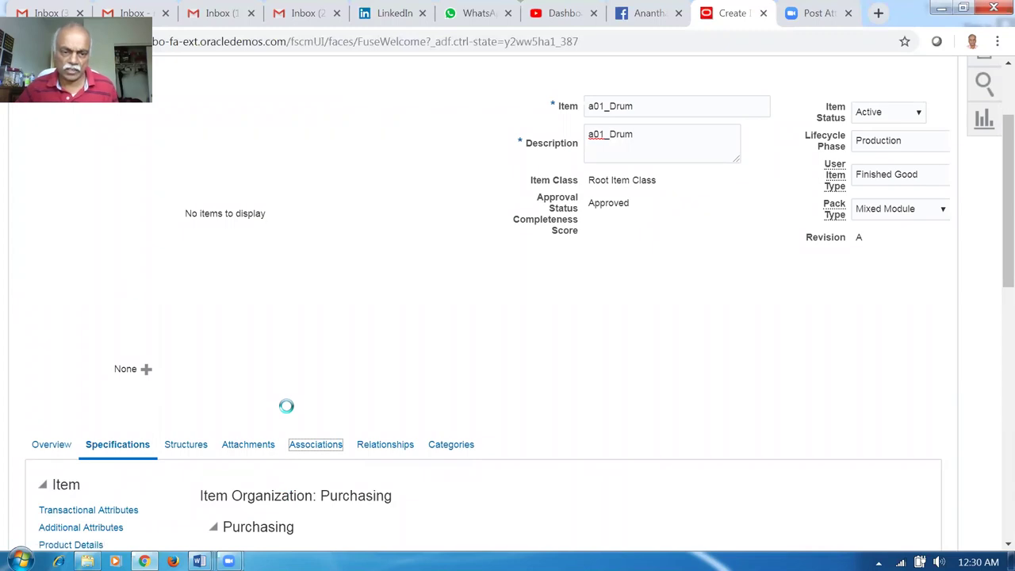
- Associate organization 002 Atlanta with the a01_Drum item
{"action": "left_click", "coordinate": [52, 394]}
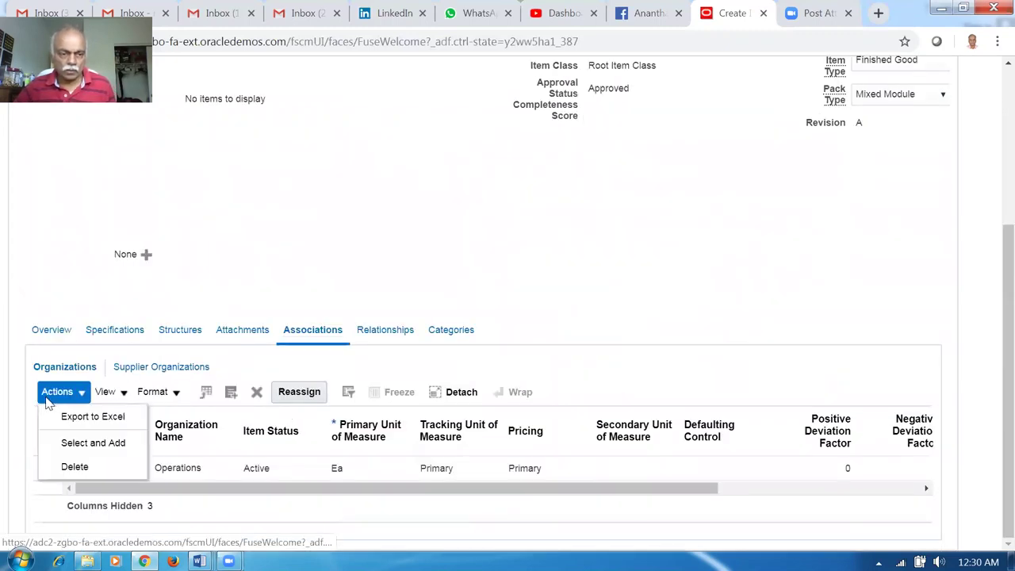
{"action": "left_click", "coordinate": [52, 442]}
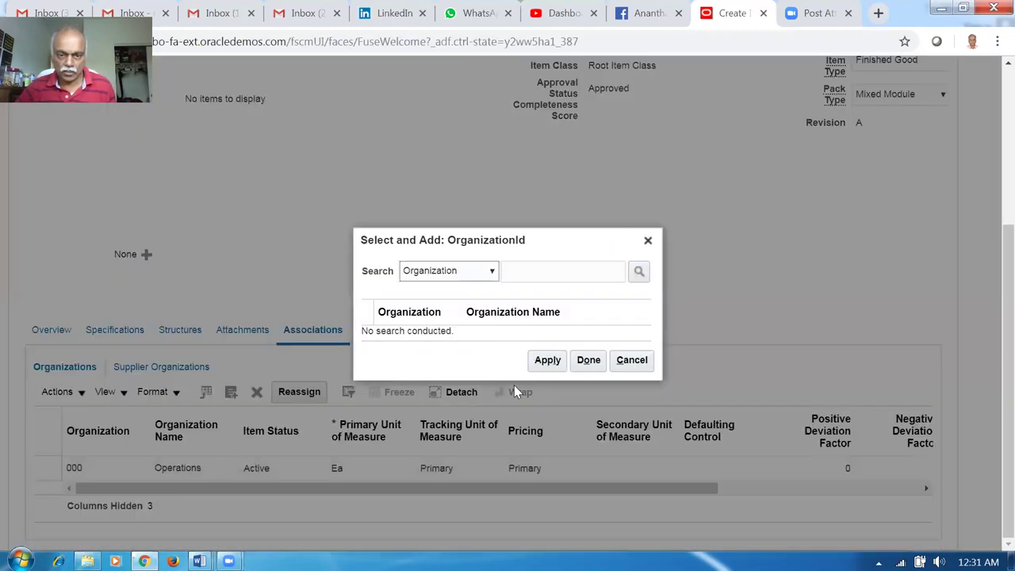
{"action": "left_click", "coordinate": [564, 273]}
{"action": "type", "text": "002"}
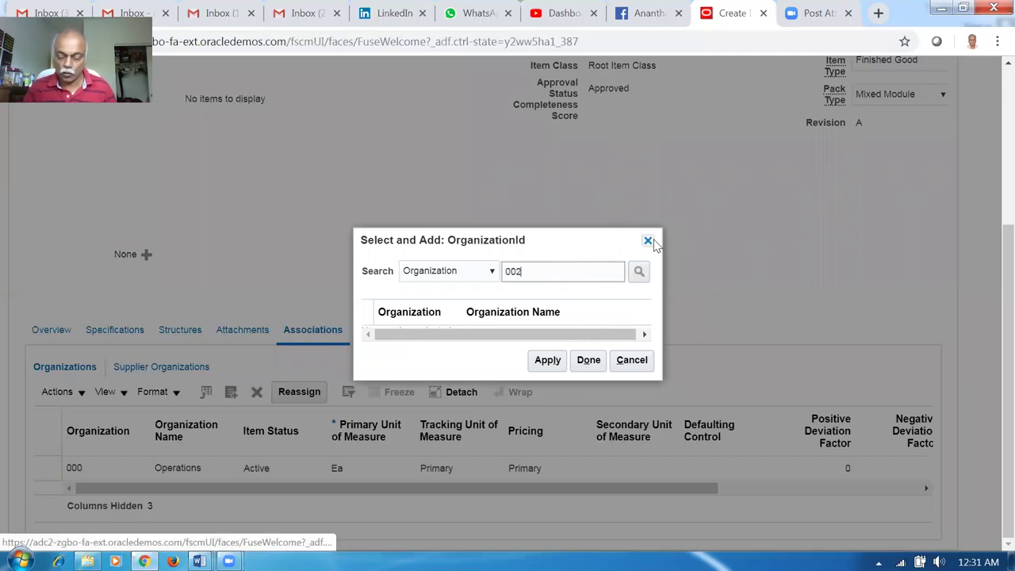
{"action": "left_click", "coordinate": [605, 324]}
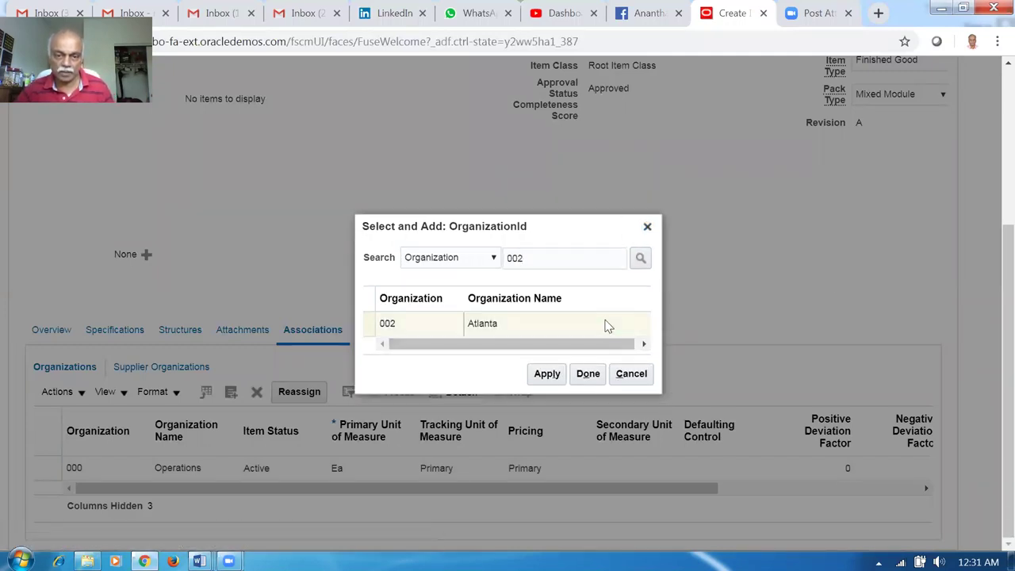
{"action": "left_click", "coordinate": [546, 374]}
{"action": "left_click", "coordinate": [585, 373]}
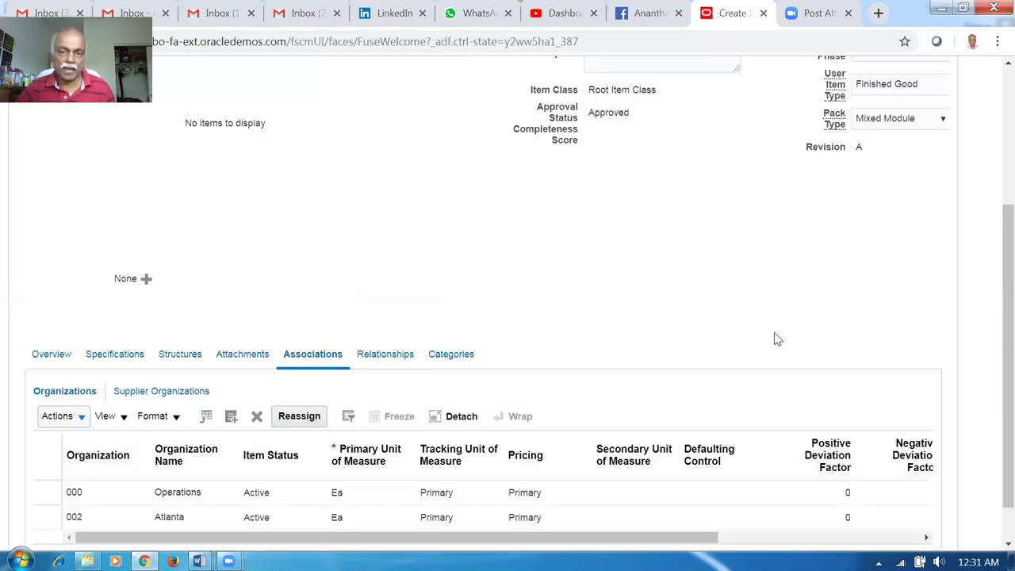
- Save and close the a01_Drum item
{"action": "scroll", "coordinate": [773, 337], "scroll_direction": "up", "scroll_amount": 3}
{"action": "left_click", "coordinate": [876, 162]}
{"action": "left_click", "coordinate": [872, 185]}
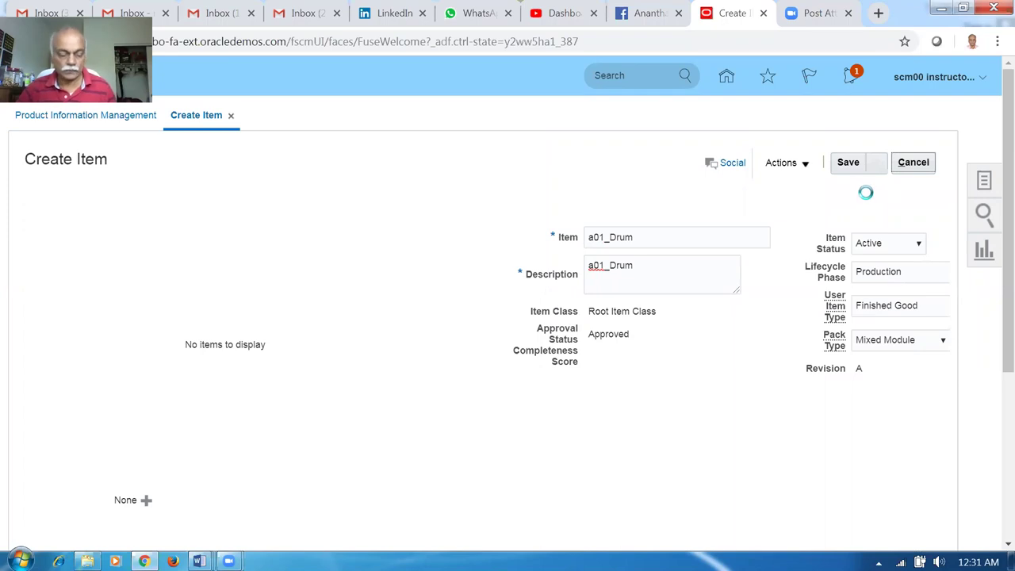
- Review the operations table in the Word setup document, then return to the item tasks list
{"action": "key", "text": "alt+Tab"}
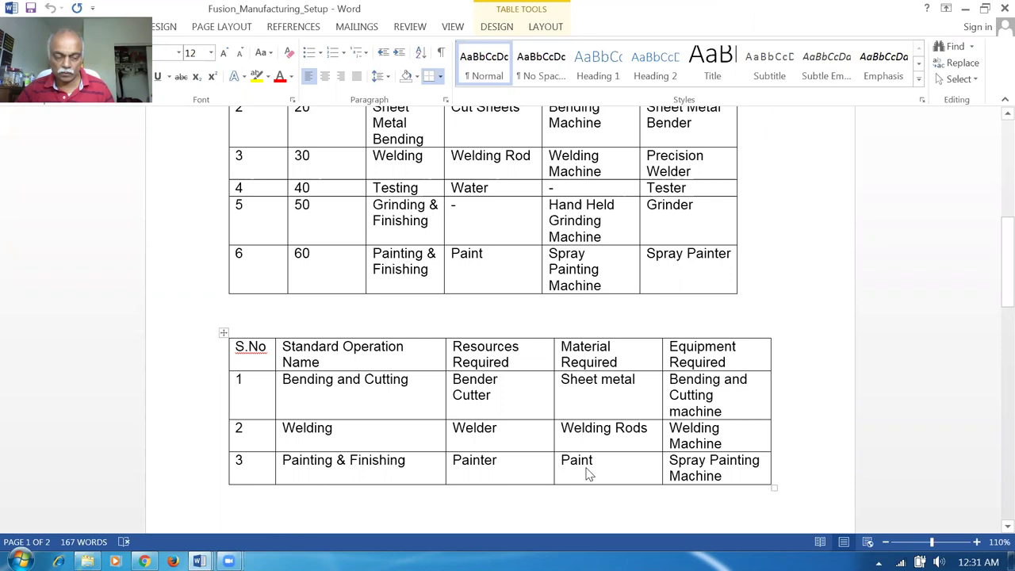
{"action": "key", "text": "alt+Tab"}
{"action": "left_click", "coordinate": [983, 181]}
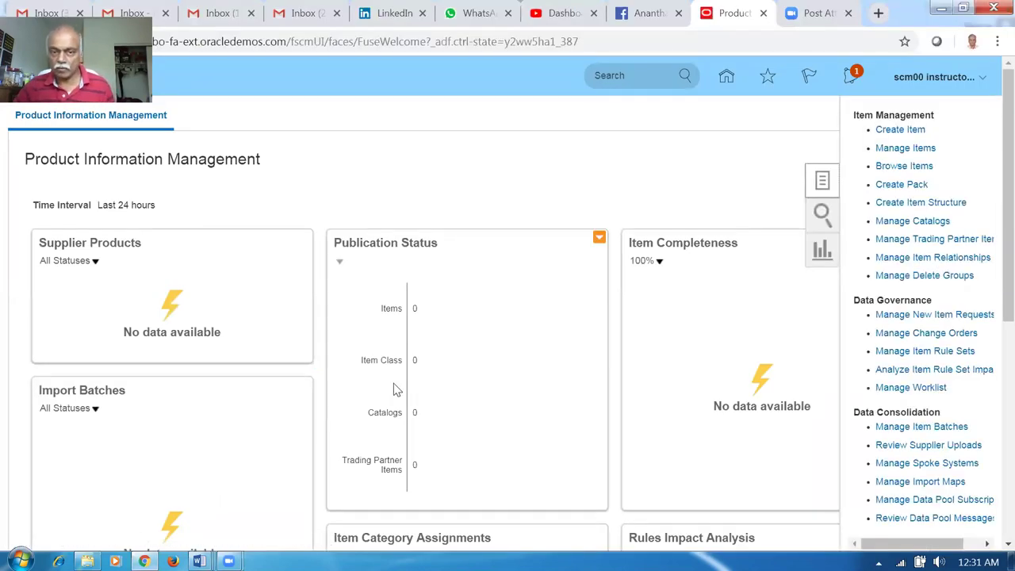
- Start a new item in organization 000 with item class Root Item Class
{"action": "left_click", "coordinate": [896, 130]}
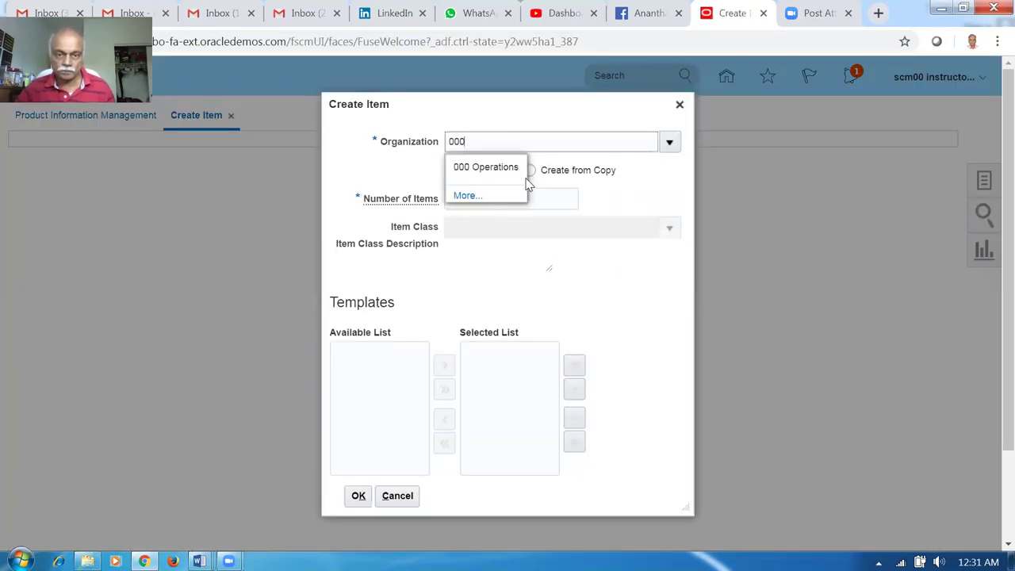
{"action": "left_click", "coordinate": [502, 168]}
{"action": "left_click", "coordinate": [496, 227]}
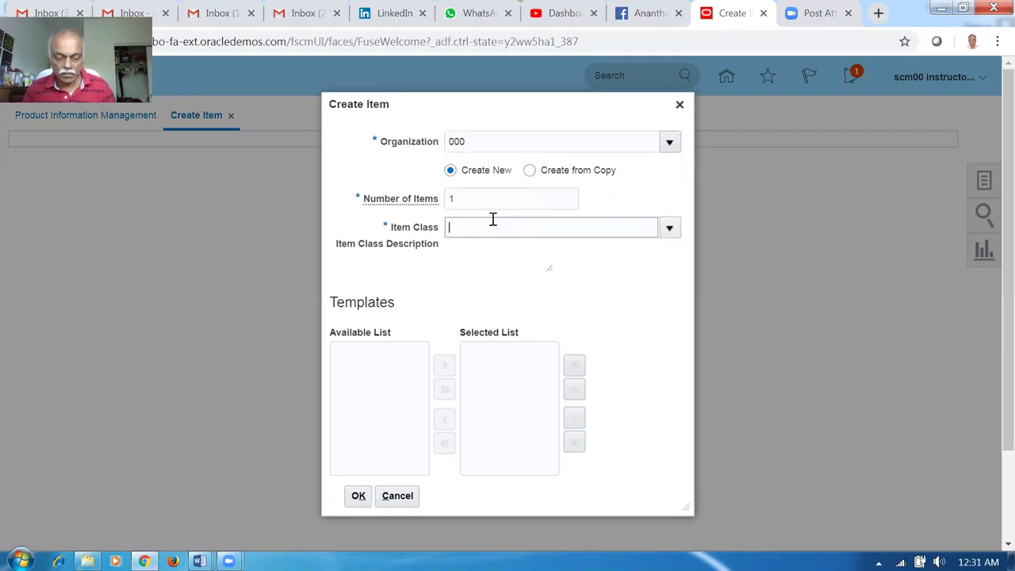
{"action": "left_click", "coordinate": [478, 255]}
{"action": "left_click", "coordinate": [288, 495]}
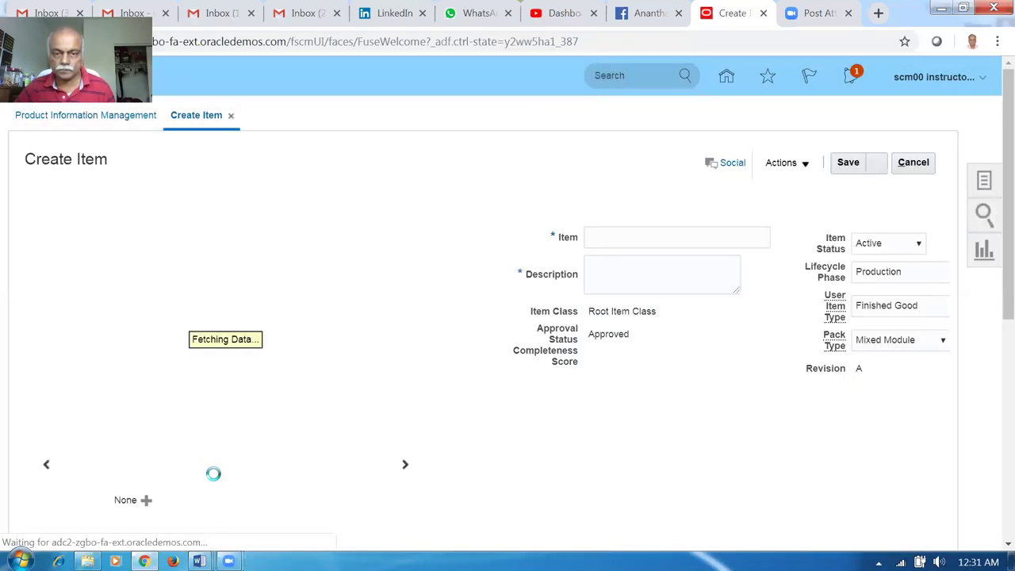
- Enter the new item's name and reuse it as the description
{"action": "left_click", "coordinate": [618, 245]}
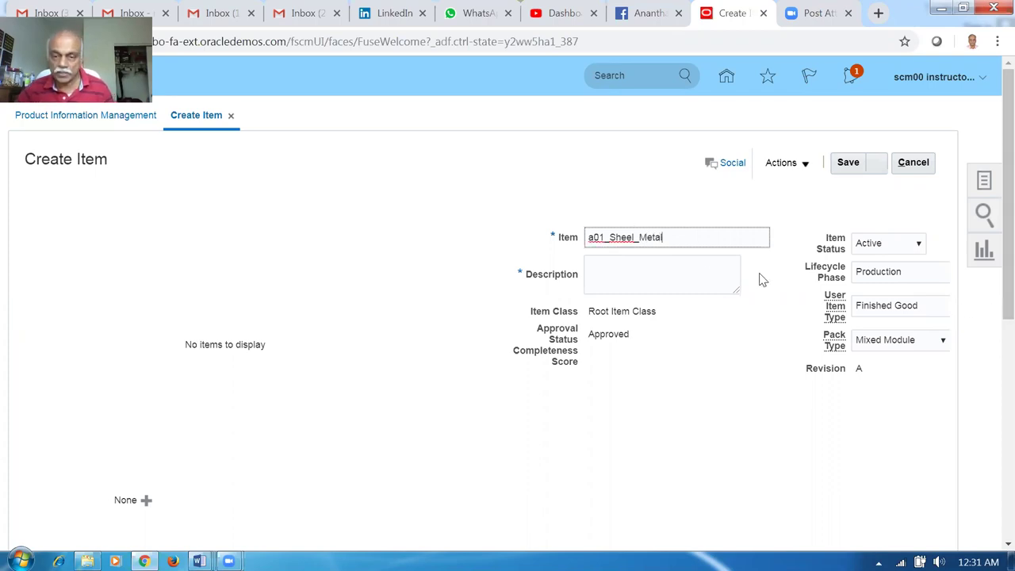
{"action": "double_click", "coordinate": [633, 248]}
{"action": "key", "text": "ctrl+c"}
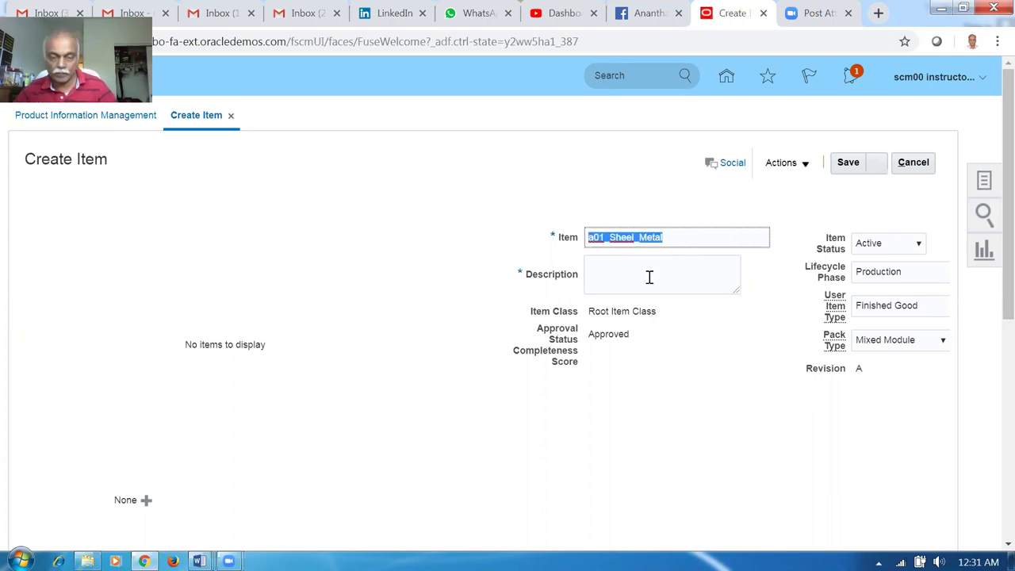
{"action": "left_click", "coordinate": [678, 277]}
{"action": "key", "text": "ctrl+v"}
{"action": "left_click", "coordinate": [325, 396]}
{"action": "scroll", "coordinate": [318, 406], "scroll_direction": "down", "scroll_amount": 4}
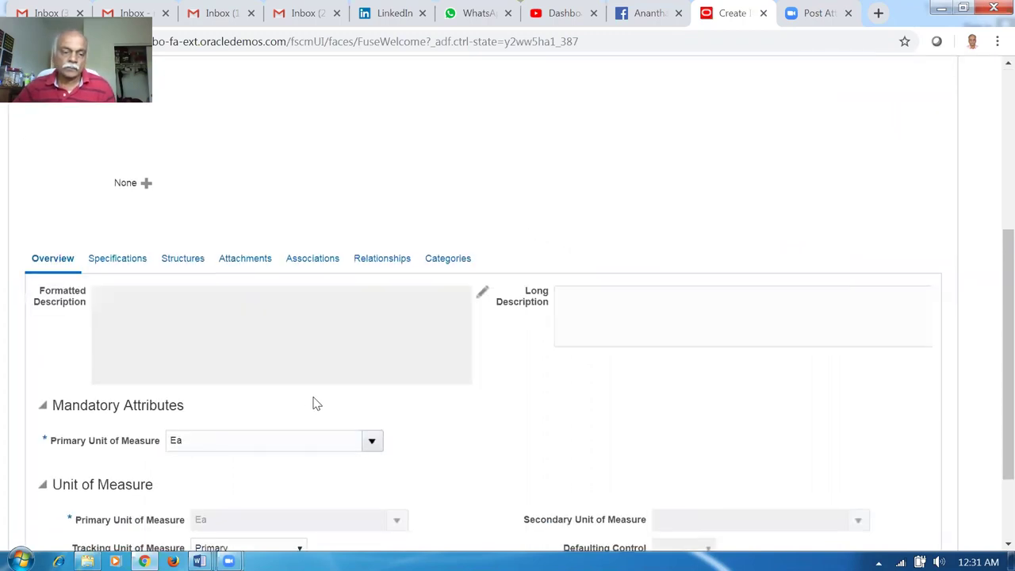
- Set Back-to-Back Enabled to Yes in Sales and Order Management attributes
{"action": "left_click", "coordinate": [115, 260]}
{"action": "scroll", "coordinate": [113, 349], "scroll_direction": "down", "scroll_amount": 2}
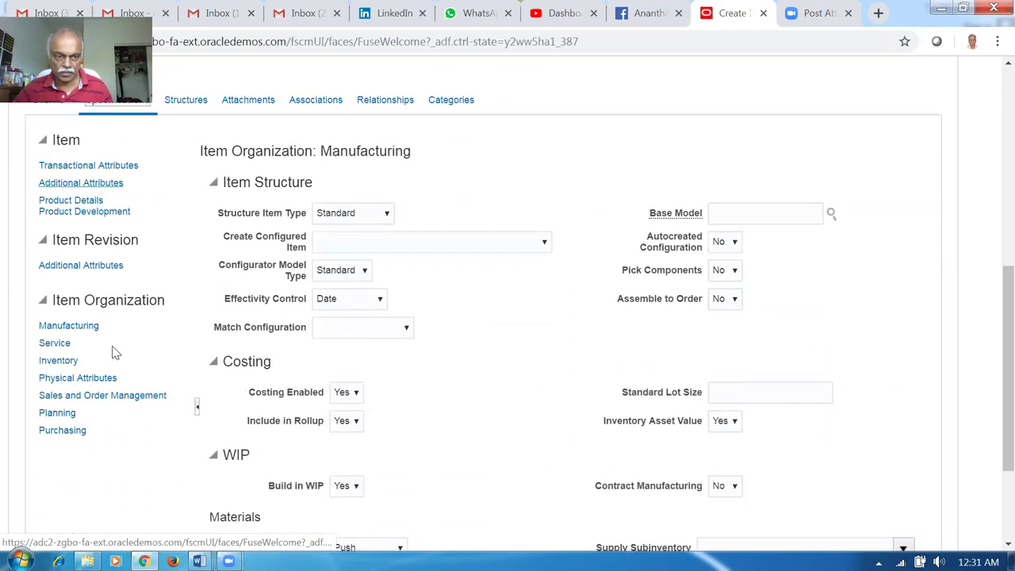
{"action": "left_click", "coordinate": [90, 396]}
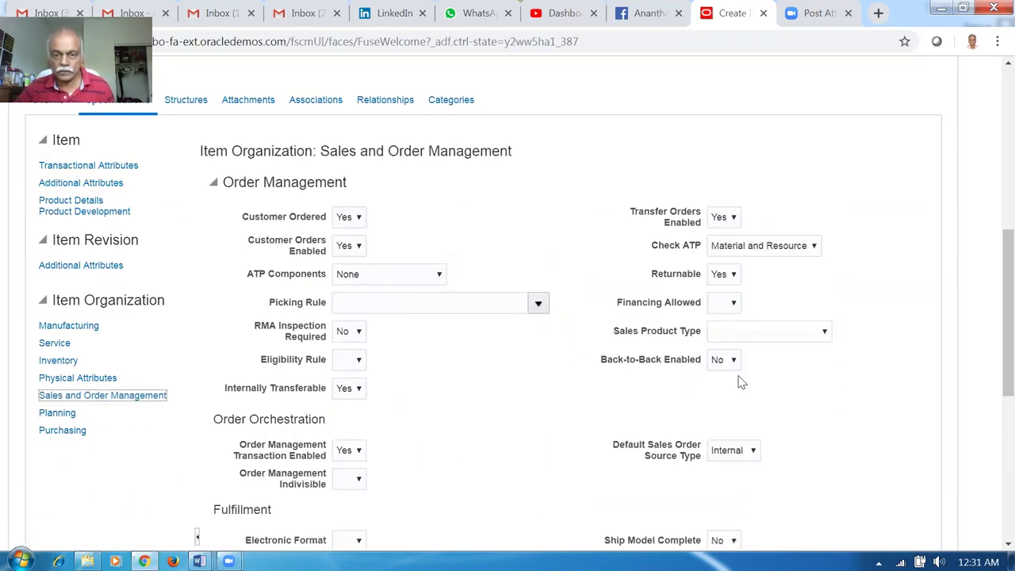
{"action": "left_click", "coordinate": [732, 360]}
{"action": "left_click", "coordinate": [722, 399]}
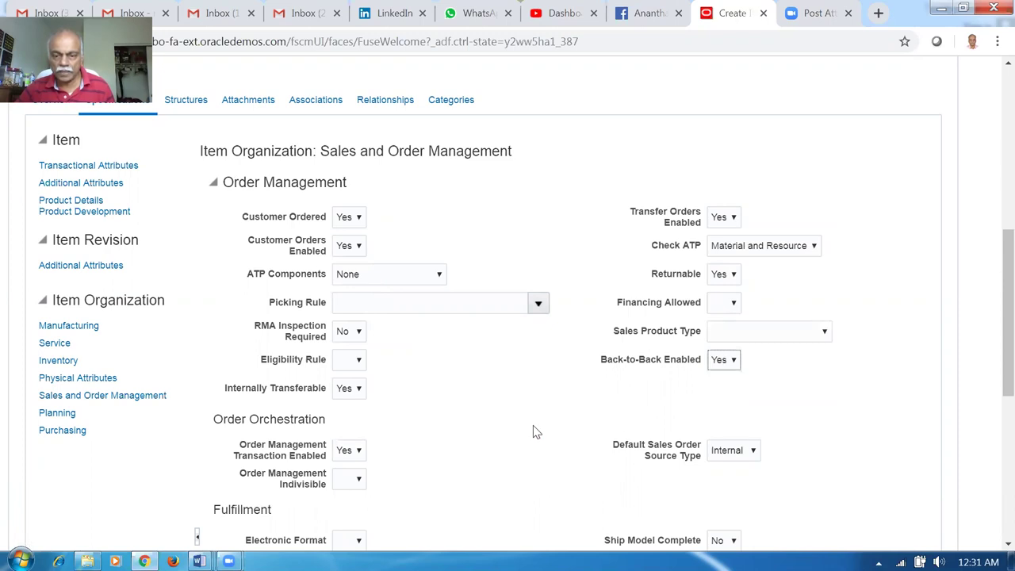
- Set Calculate ATP to Yes and Processing Days to 1 in Planning attributes
{"action": "left_click", "coordinate": [59, 419]}
{"action": "scroll", "coordinate": [332, 395], "scroll_direction": "down", "scroll_amount": 8}
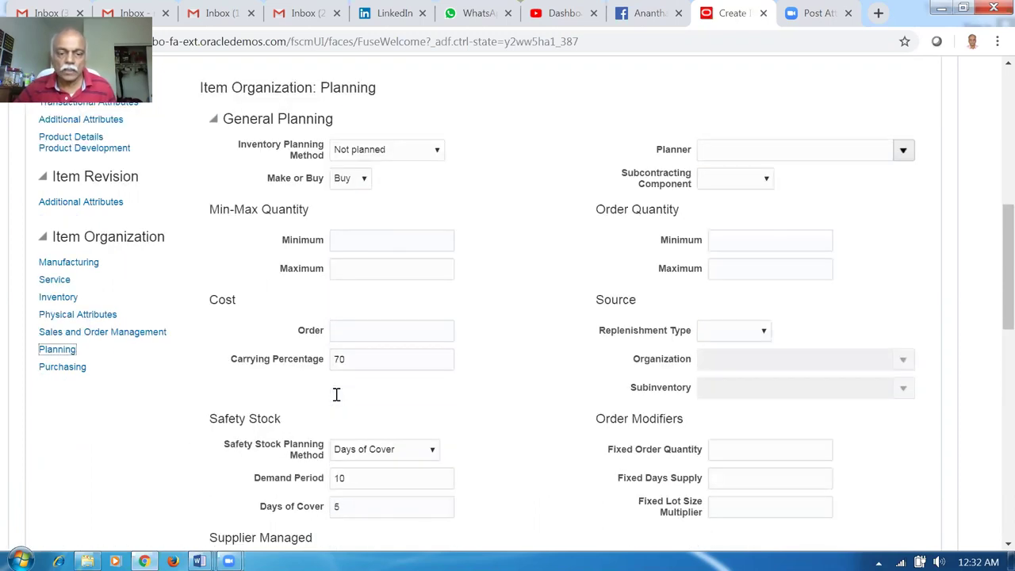
{"action": "scroll", "coordinate": [333, 400], "scroll_direction": "down", "scroll_amount": 4}
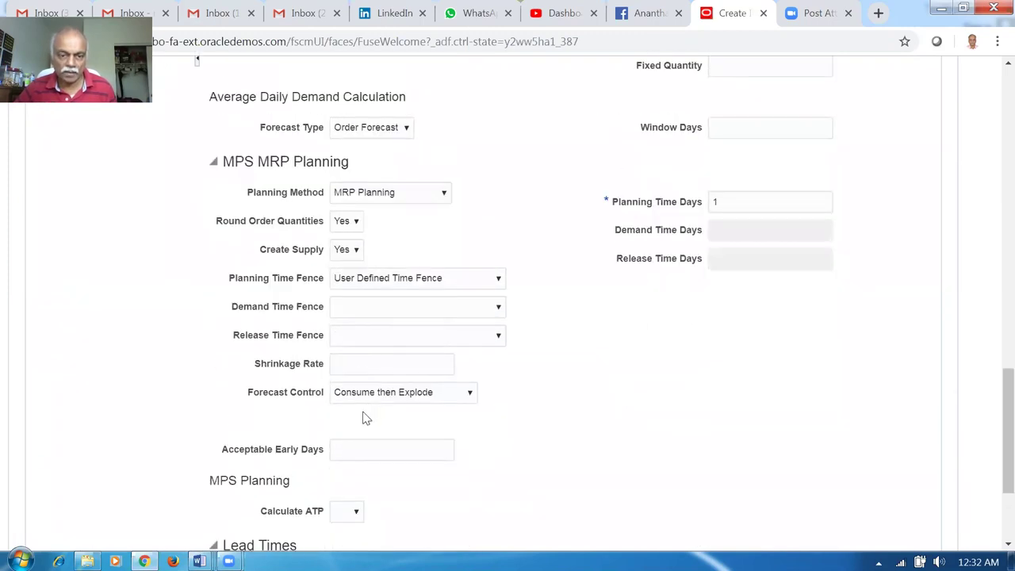
{"action": "left_click", "coordinate": [343, 353]}
{"action": "left_click", "coordinate": [346, 391]}
{"action": "left_click", "coordinate": [354, 477]}
{"action": "type", "text": "1"}
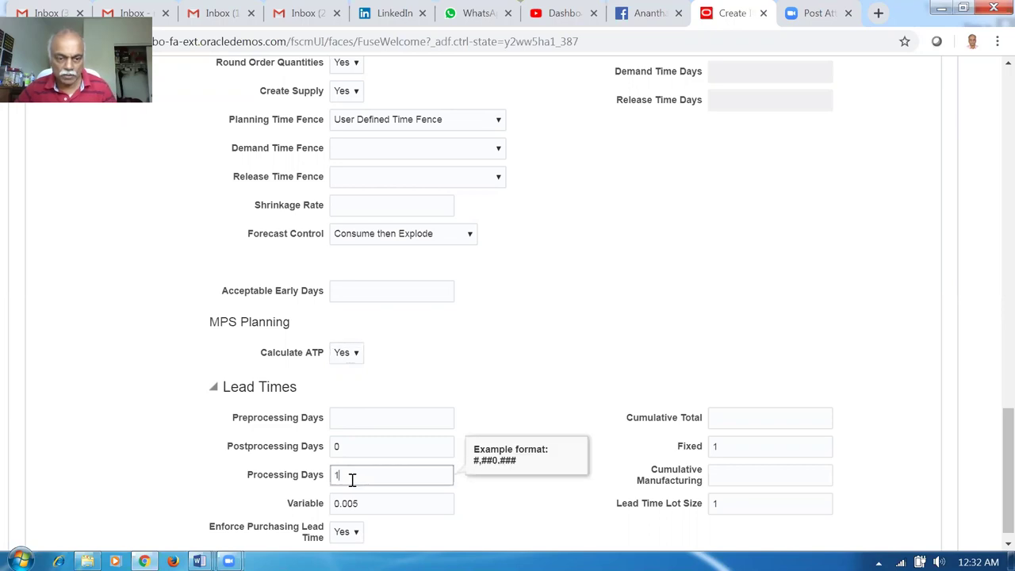
{"action": "left_click", "coordinate": [151, 429]}
{"action": "scroll", "coordinate": [129, 341], "scroll_direction": "up", "scroll_amount": 10}
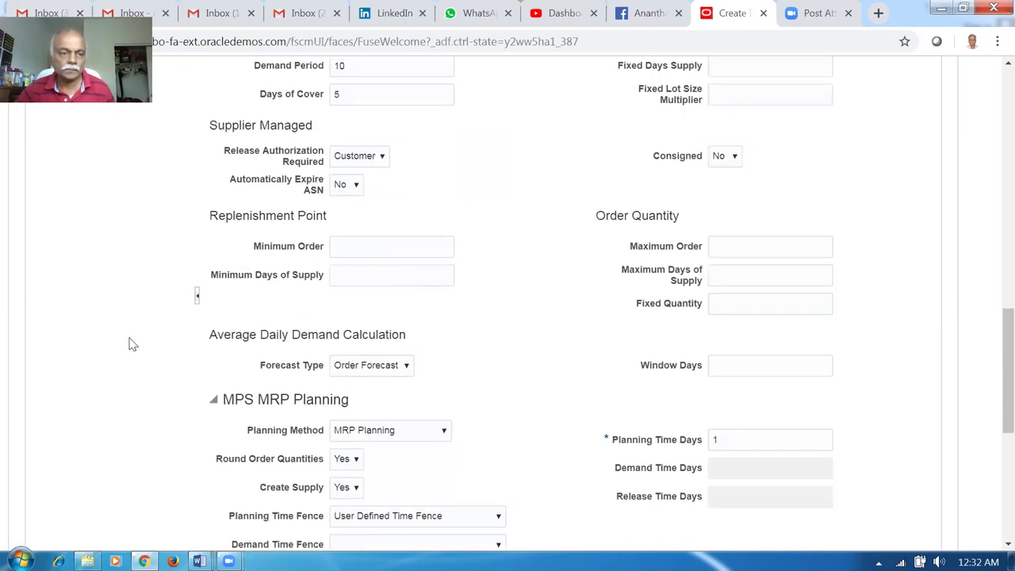
- Enter a purchase price of 1 in the Purchasing attributes
{"action": "left_click", "coordinate": [77, 353]}
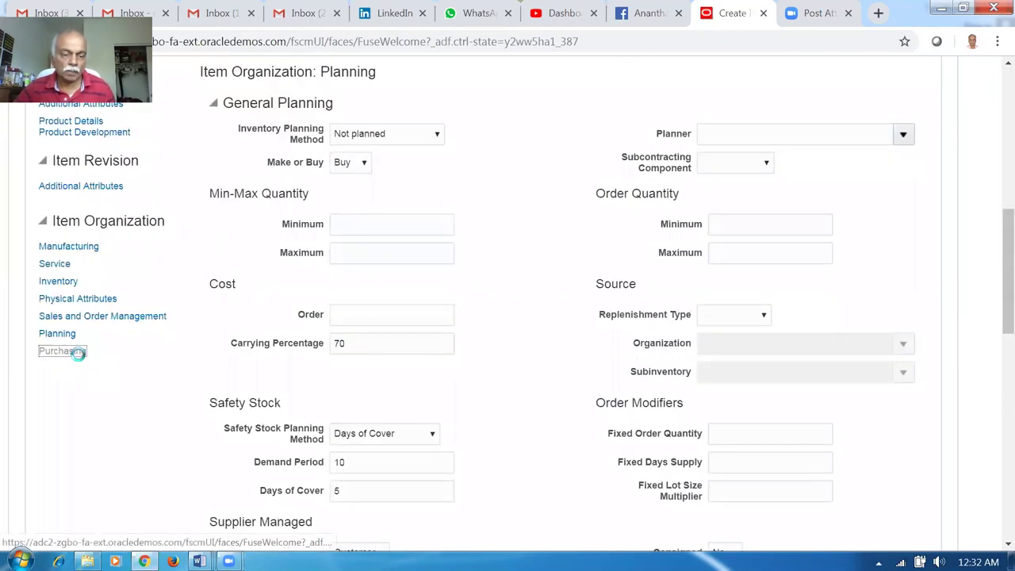
{"action": "left_click", "coordinate": [401, 103]}
{"action": "type", "text": "1"}
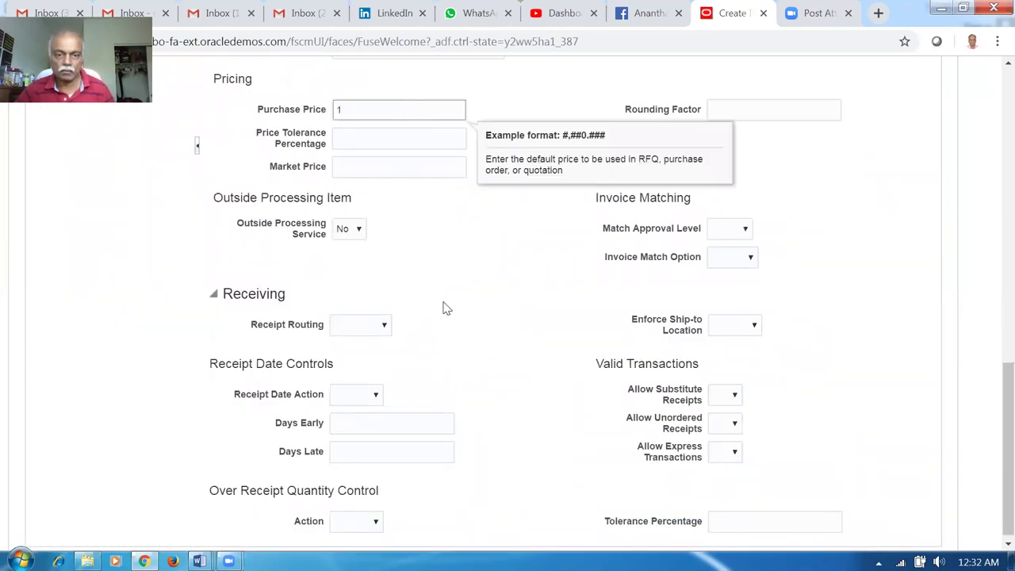
{"action": "scroll", "coordinate": [516, 331], "scroll_direction": "up", "scroll_amount": 7}
{"action": "left_click", "coordinate": [323, 291]}
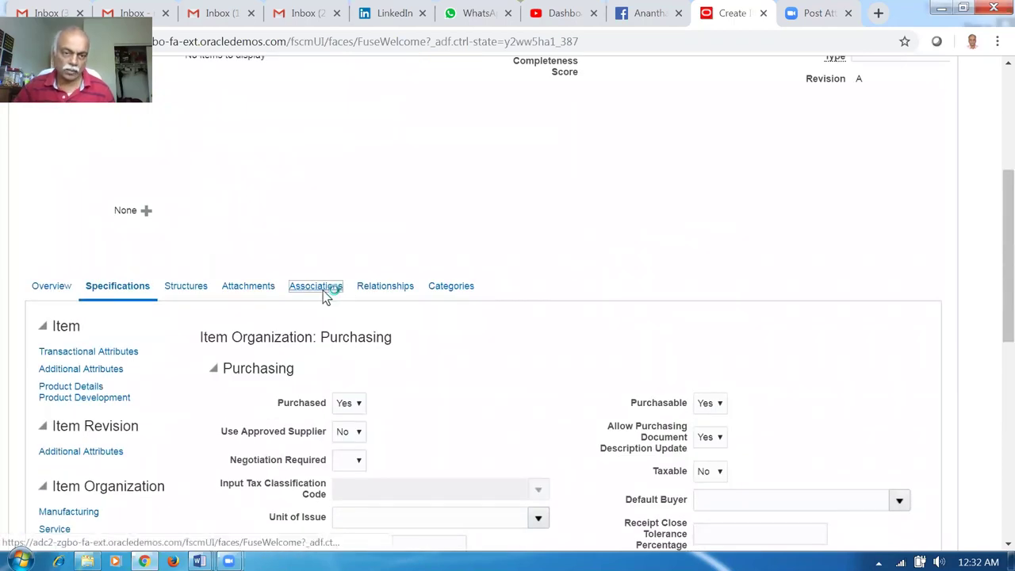
- Add organization 002 Atlanta to the a01_Sheel_Metal item, then save and close it
{"action": "left_click", "coordinate": [56, 394]}
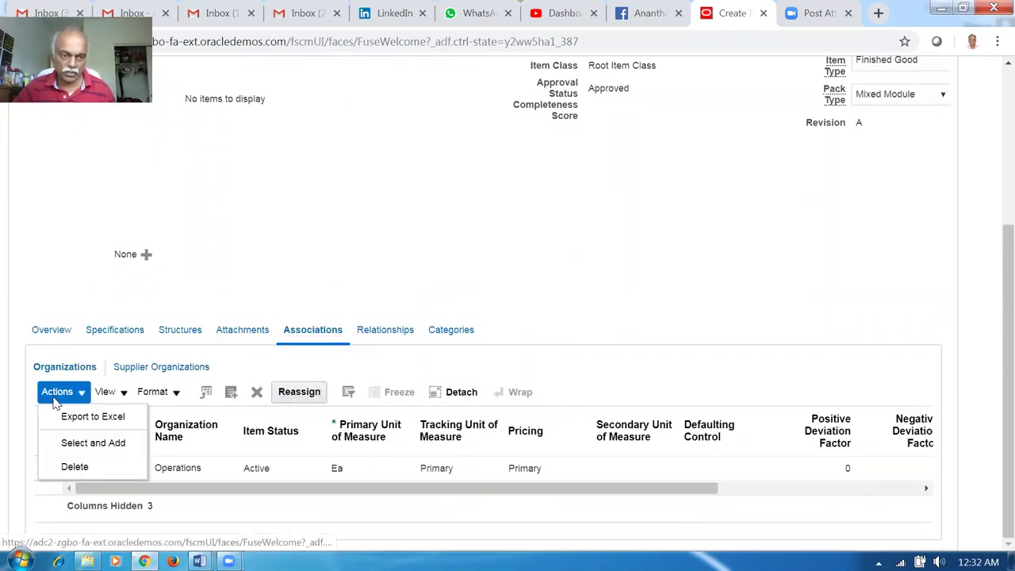
{"action": "left_click", "coordinate": [73, 443]}
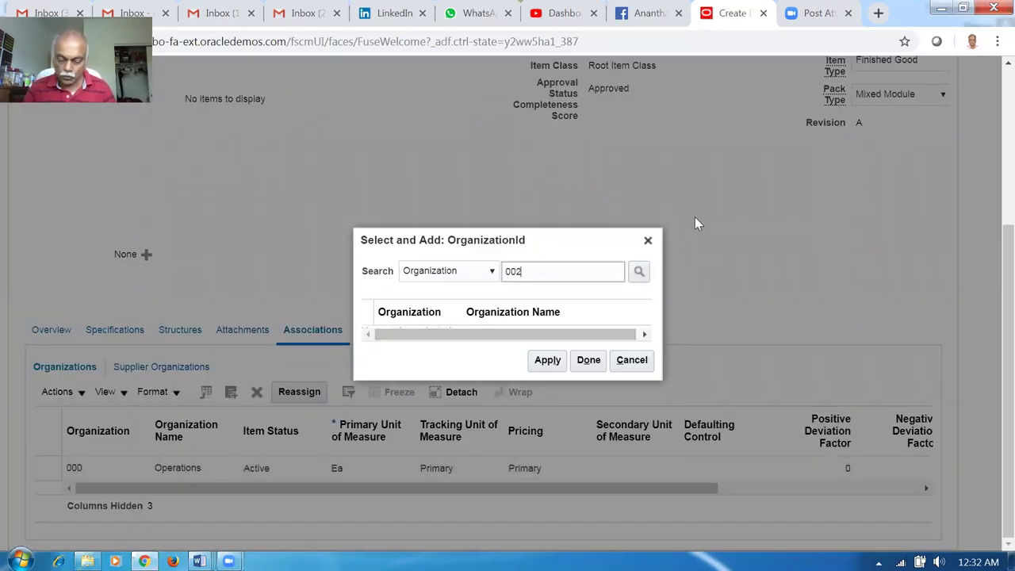
{"action": "left_click", "coordinate": [582, 325]}
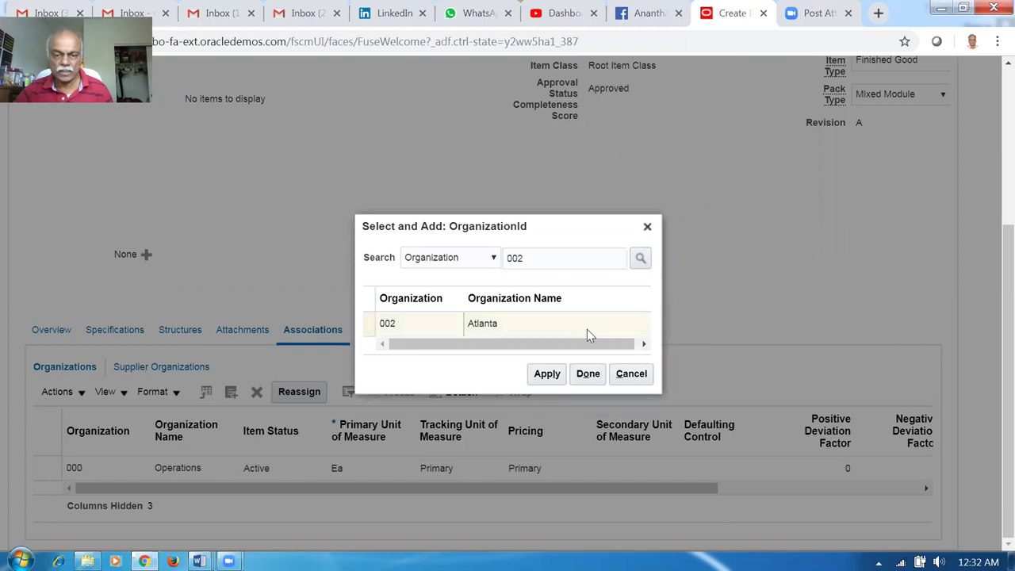
{"action": "left_click", "coordinate": [564, 376]}
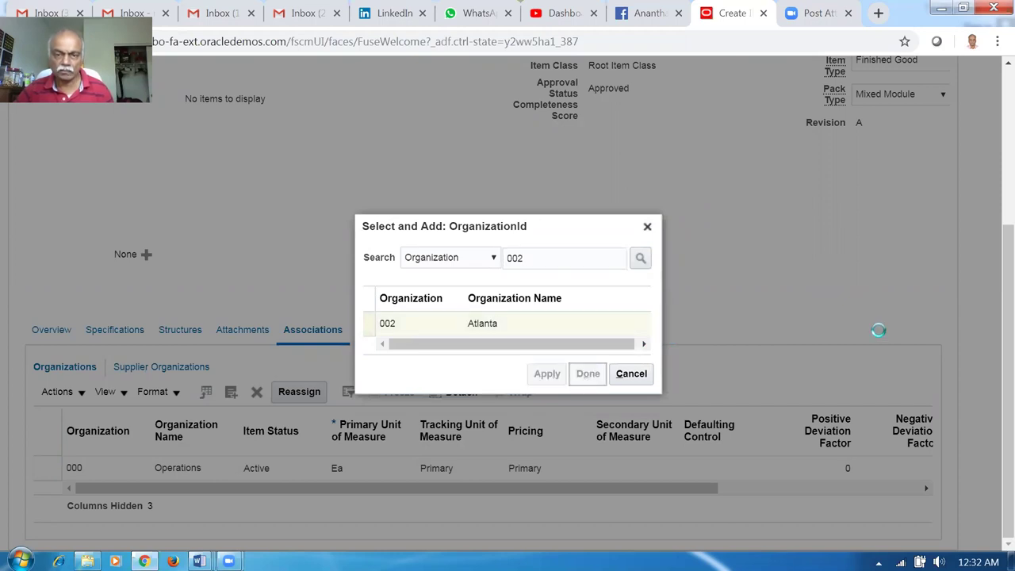
{"action": "scroll", "coordinate": [863, 238], "scroll_direction": "up", "scroll_amount": 5}
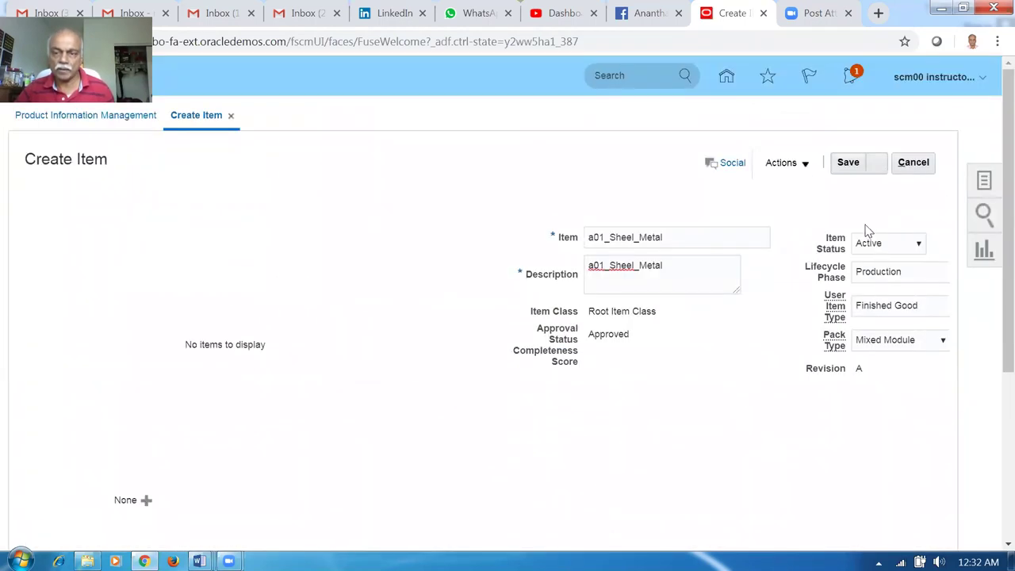
{"action": "left_click", "coordinate": [878, 171]}
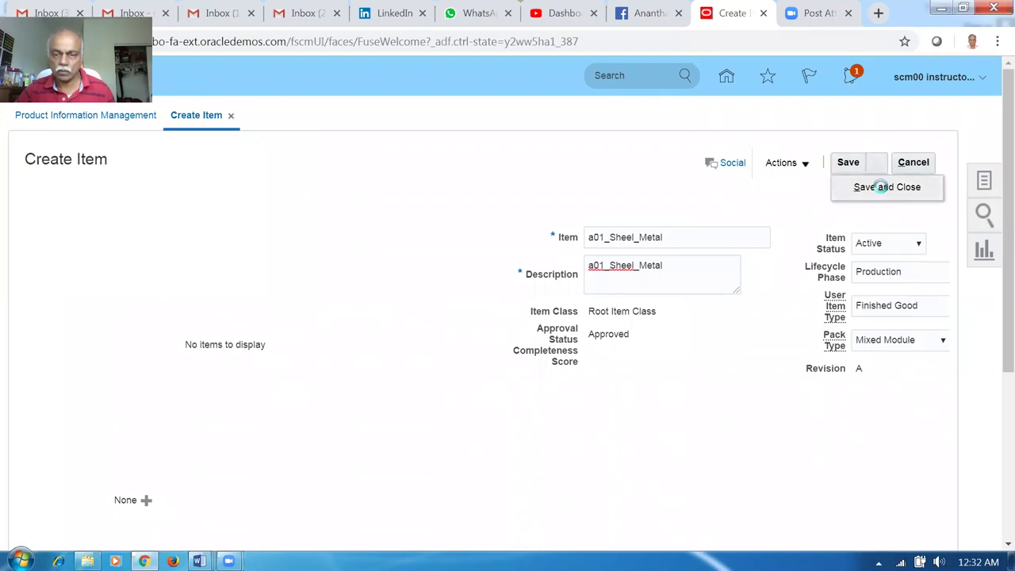
{"action": "left_click", "coordinate": [880, 188]}
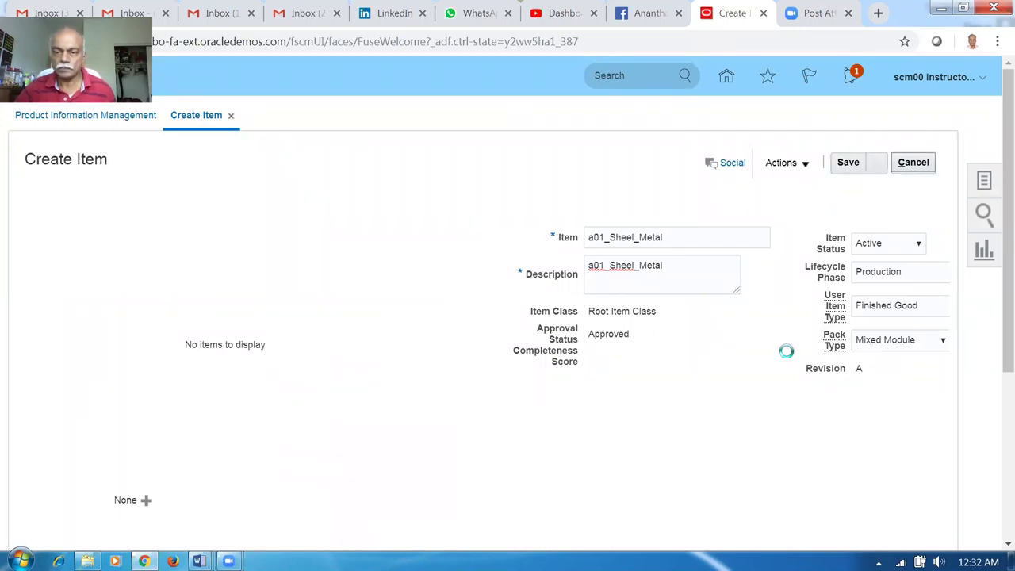
- Start a new Root Item Class item in organization 000 Operations and check the setup document for its name
{"action": "left_click", "coordinate": [983, 181]}
{"action": "left_click", "coordinate": [892, 129]}
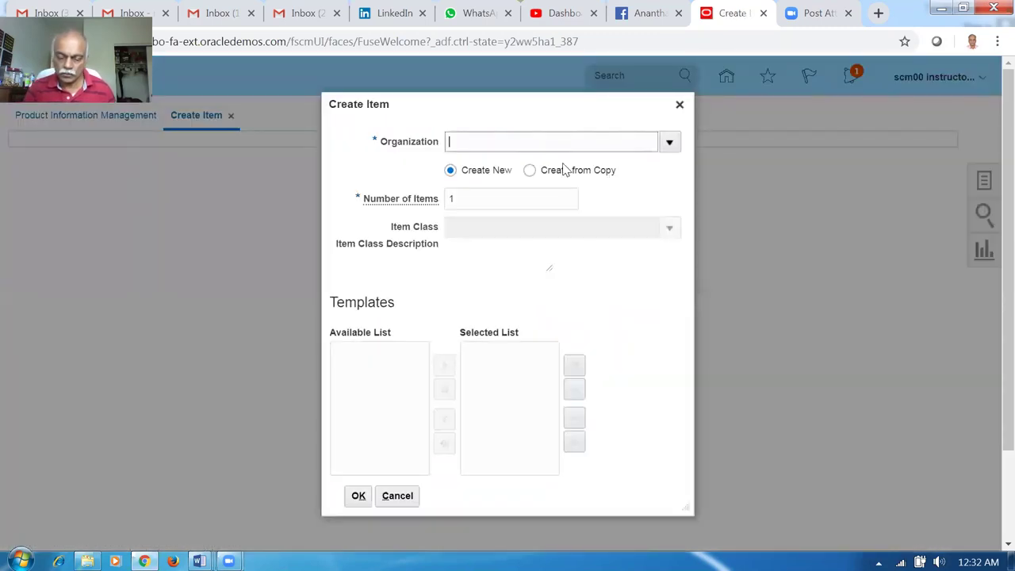
{"action": "type", "text": "000"}
{"action": "left_click", "coordinate": [494, 167]}
{"action": "left_click", "coordinate": [512, 230]}
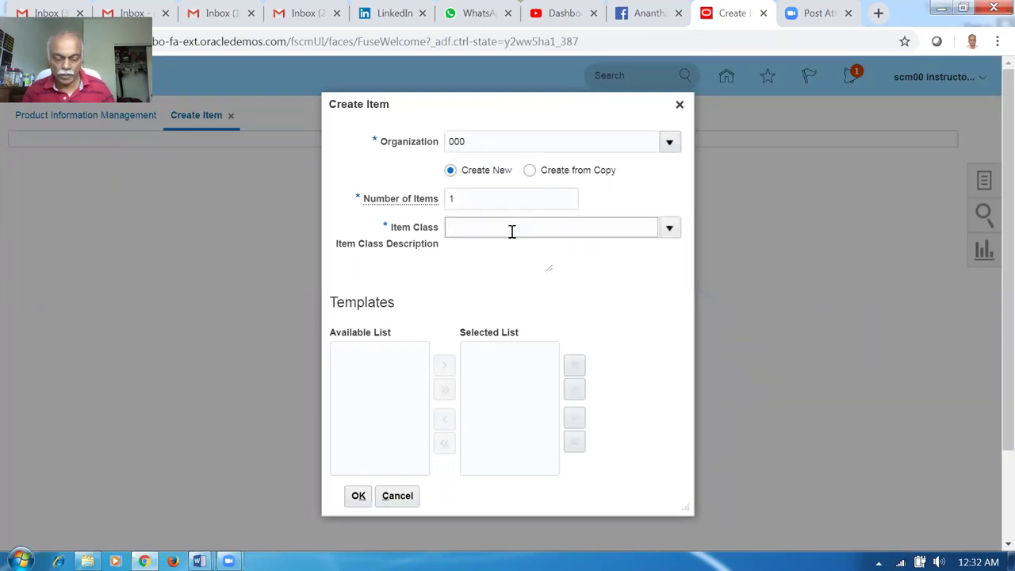
{"action": "left_click", "coordinate": [494, 252]}
{"action": "left_click", "coordinate": [286, 500]}
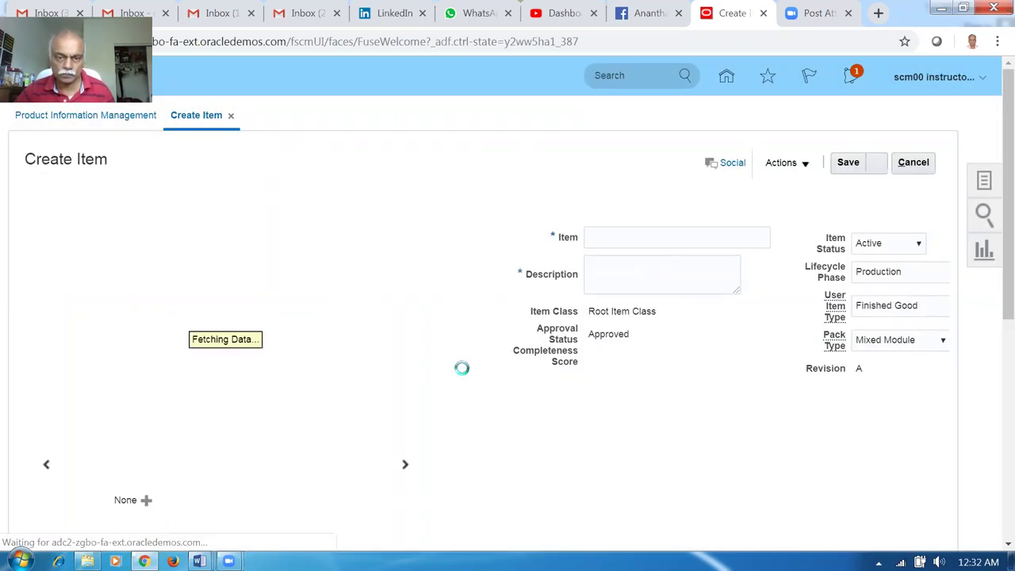
{"action": "left_click", "coordinate": [625, 230]}
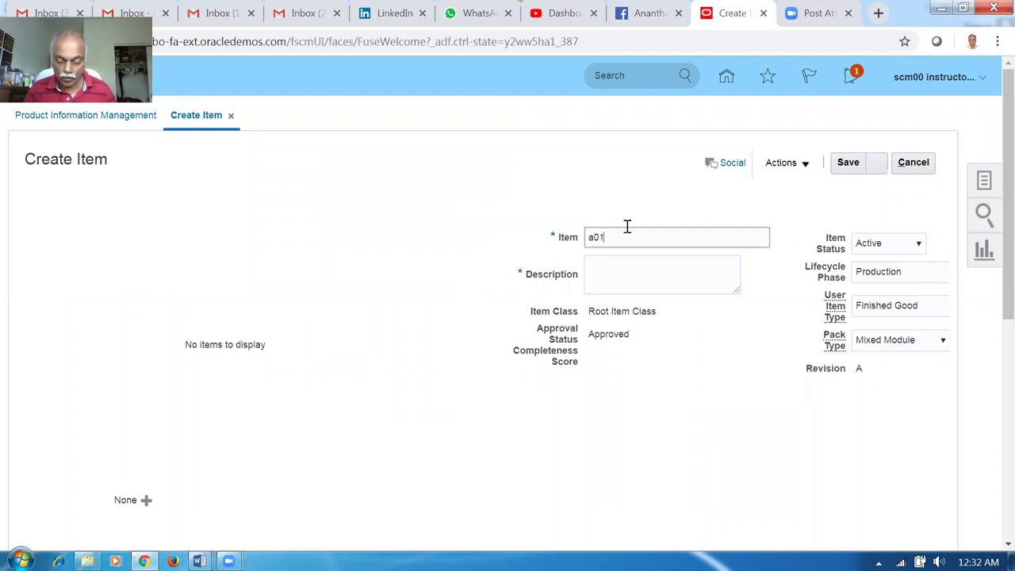
{"action": "key", "text": "alt+Tab"}
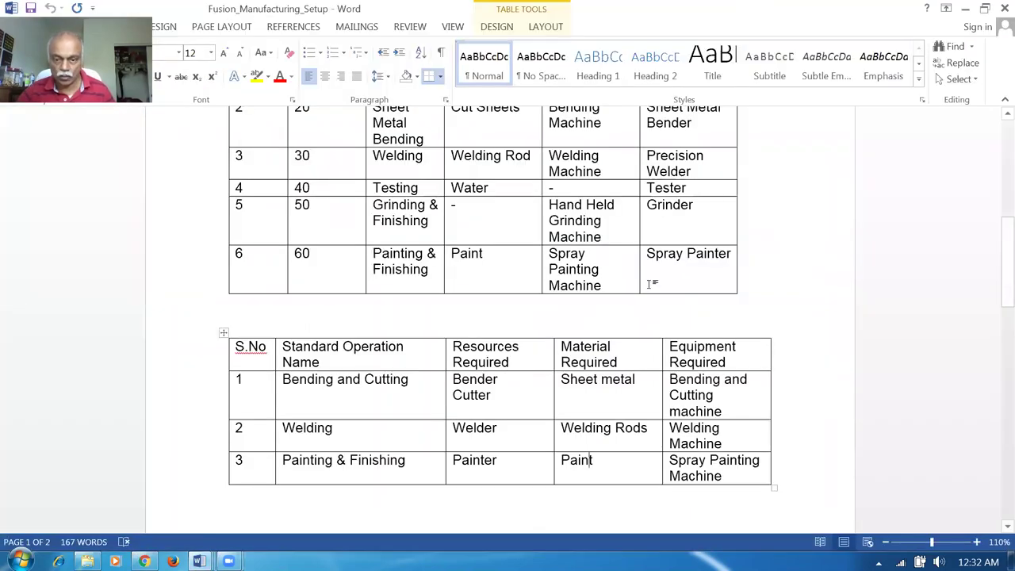
- Switch back from the Word setup document to the Create Item page
{"action": "key", "text": "alt+Tab"}
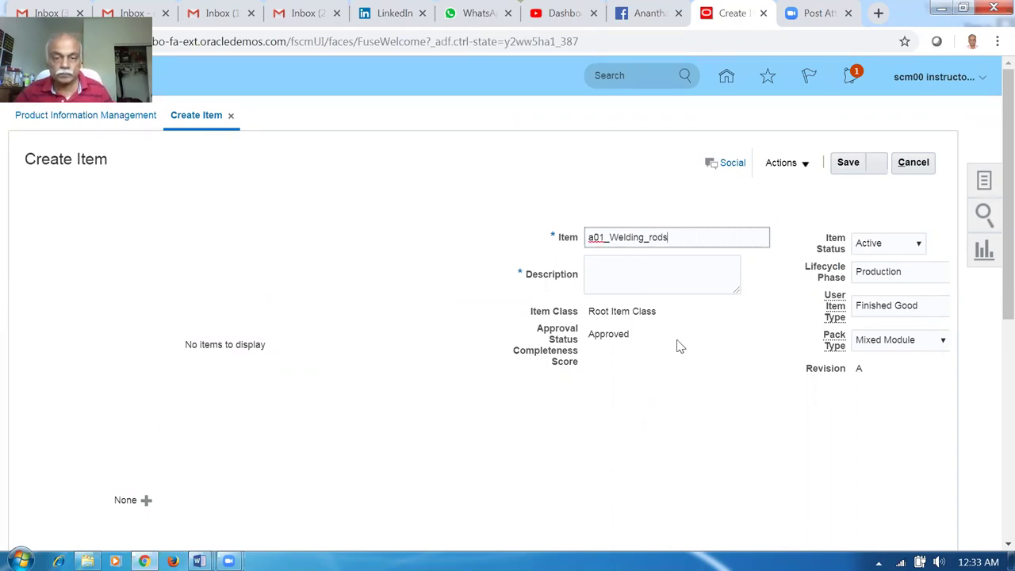
- Copy a01_Welding_rods into the description and enable back-to-back ordering
{"action": "left_click_drag", "start_coordinate": [700, 241], "coordinate": [507, 247]}
{"action": "key", "text": "ctrl+c"}
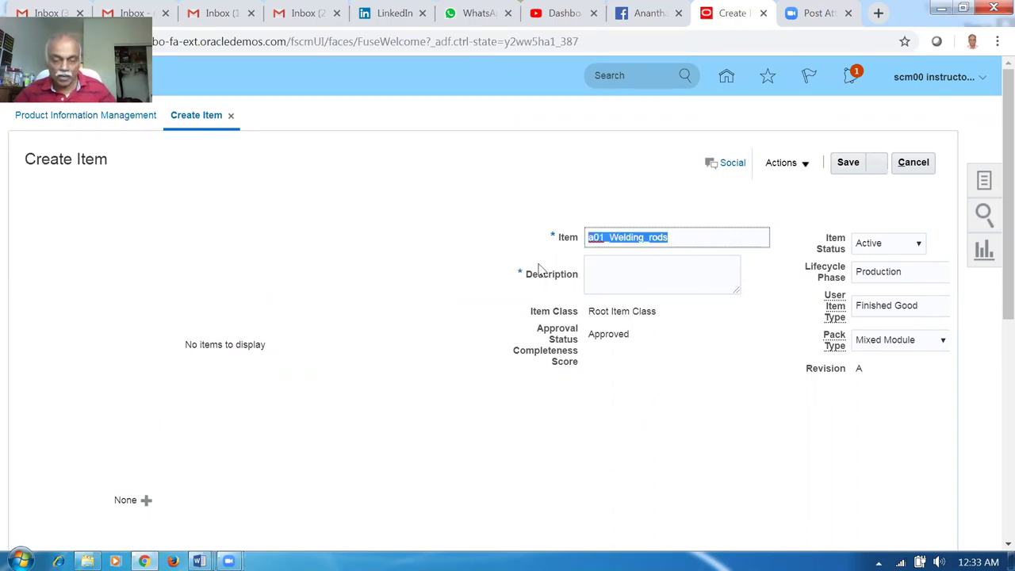
{"action": "left_click", "coordinate": [652, 277]}
{"action": "key", "text": "ctrl+v"}
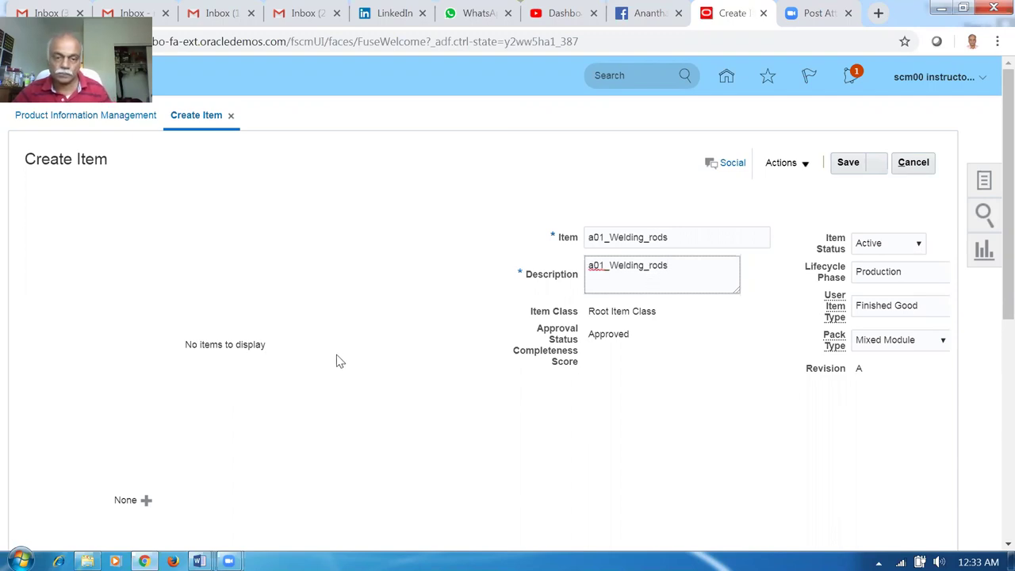
{"action": "scroll", "coordinate": [332, 361], "scroll_direction": "down", "scroll_amount": 3}
{"action": "left_click", "coordinate": [102, 343]}
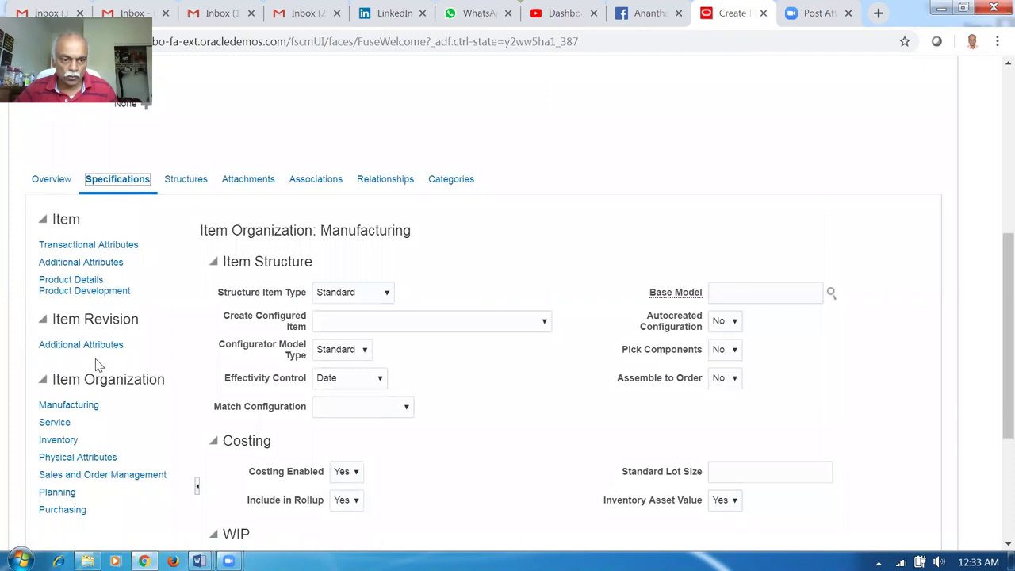
{"action": "scroll", "coordinate": [87, 412], "scroll_direction": "down", "scroll_amount": 2}
{"action": "left_click", "coordinate": [57, 316]}
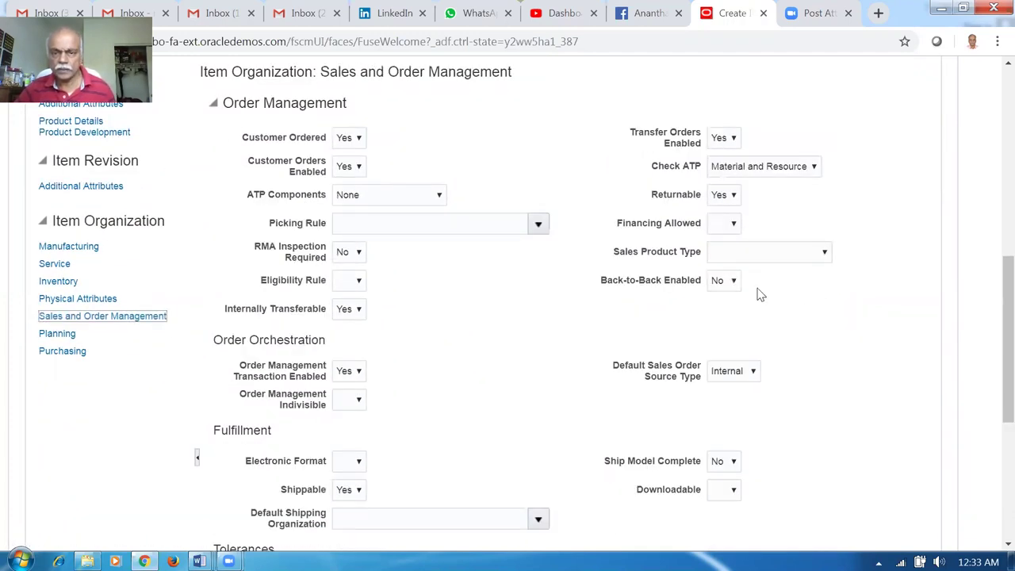
{"action": "left_click", "coordinate": [733, 281]}
{"action": "left_click", "coordinate": [719, 322]}
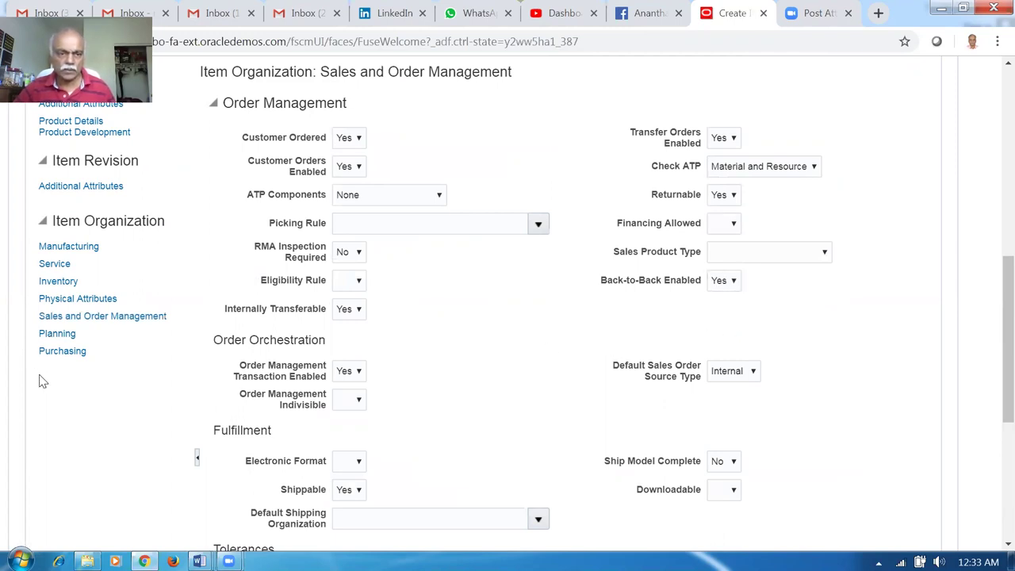
- In the planning attributes, set Calculate ATP to Yes and Processing Days to 1
{"action": "left_click", "coordinate": [49, 333]}
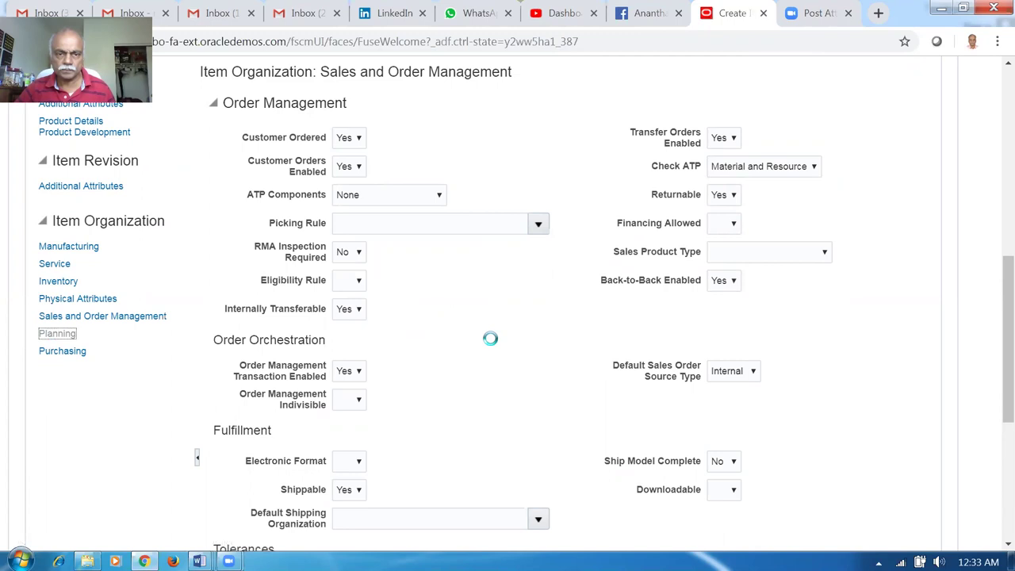
{"action": "scroll", "coordinate": [486, 349], "scroll_direction": "down", "scroll_amount": 10}
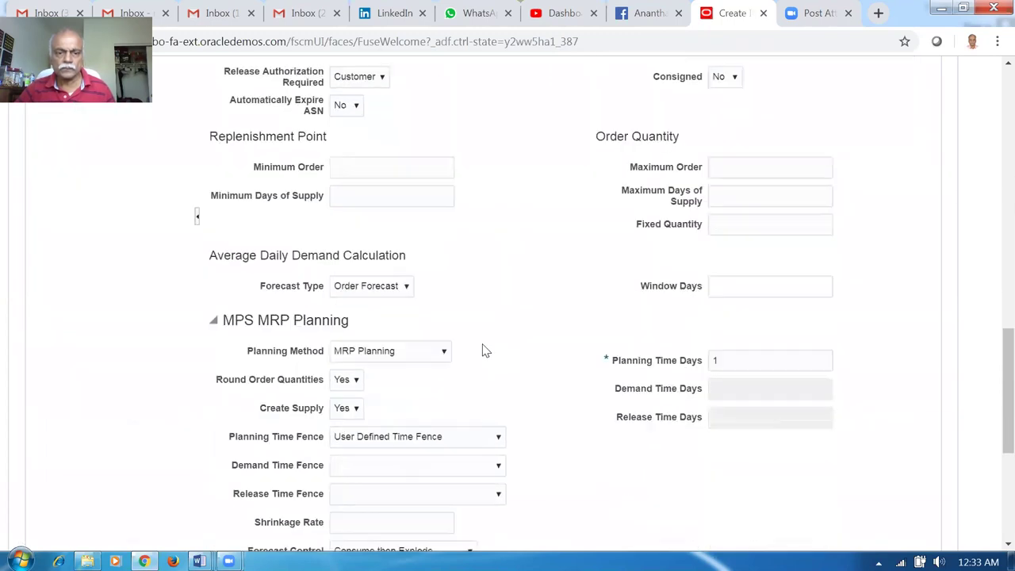
{"action": "scroll", "coordinate": [484, 352], "scroll_direction": "down", "scroll_amount": 1}
{"action": "left_click", "coordinate": [348, 354]}
{"action": "left_click", "coordinate": [346, 393]}
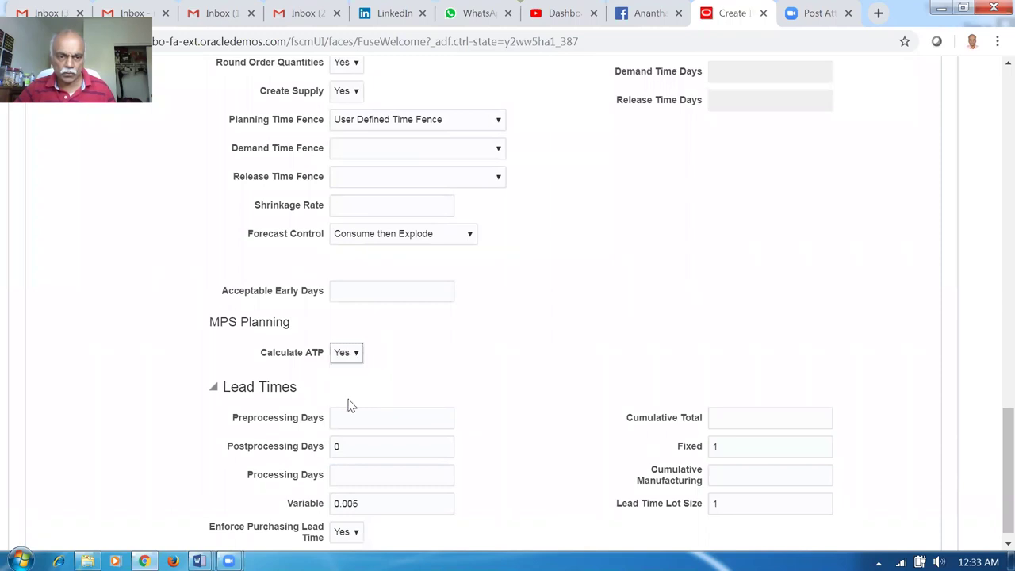
{"action": "left_click", "coordinate": [393, 483]}
{"action": "type", "text": "1"}
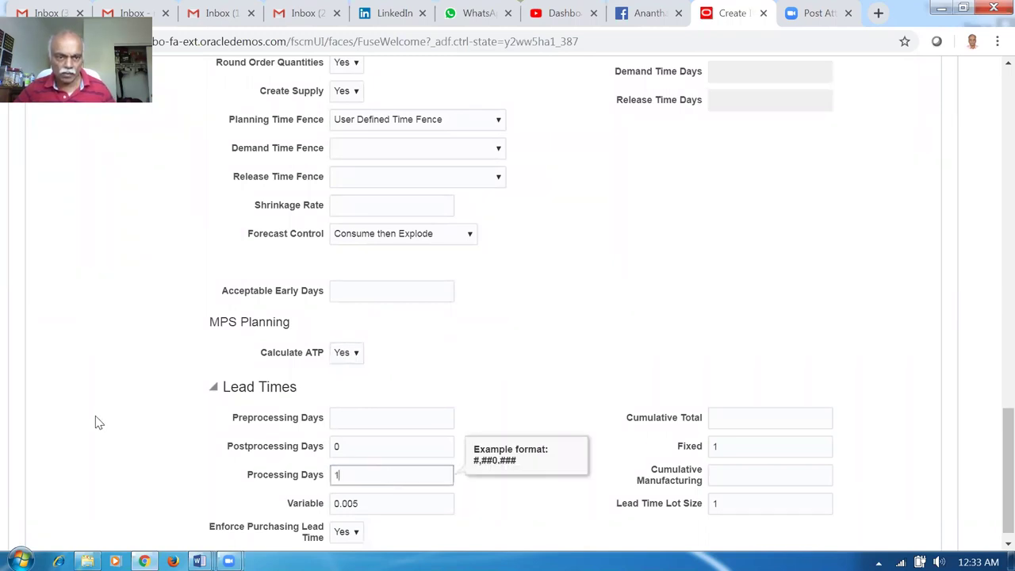
{"action": "scroll", "coordinate": [93, 396], "scroll_direction": "up", "scroll_amount": 4}
{"action": "scroll", "coordinate": [93, 379], "scroll_direction": "up", "scroll_amount": 3}
{"action": "scroll", "coordinate": [91, 351], "scroll_direction": "down", "scroll_amount": 1}
{"action": "scroll", "coordinate": [95, 315], "scroll_direction": "up", "scroll_amount": 2}
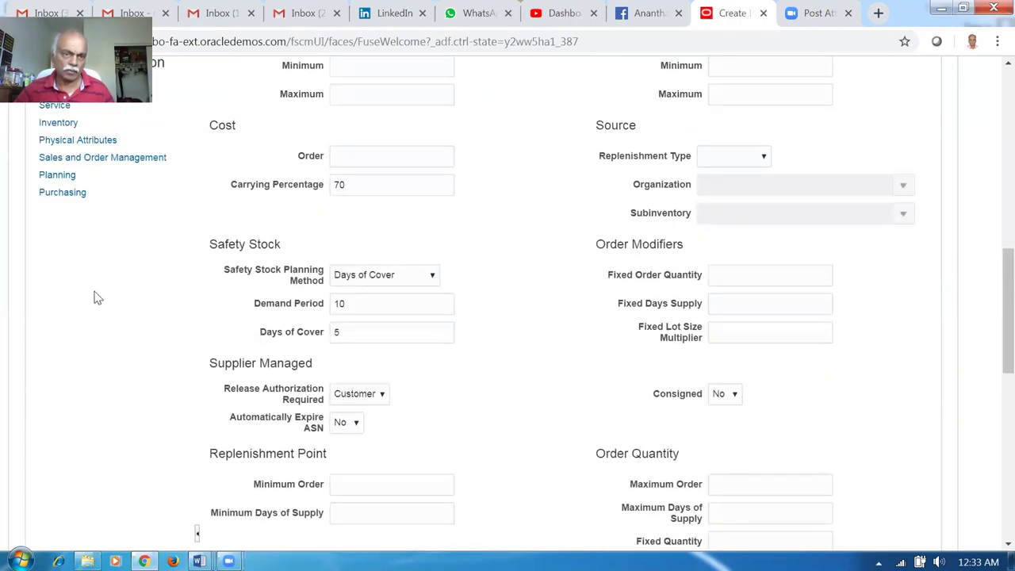
- Set the purchase price to 1 and save and close the a01_Welding_rods item
{"action": "left_click", "coordinate": [64, 199]}
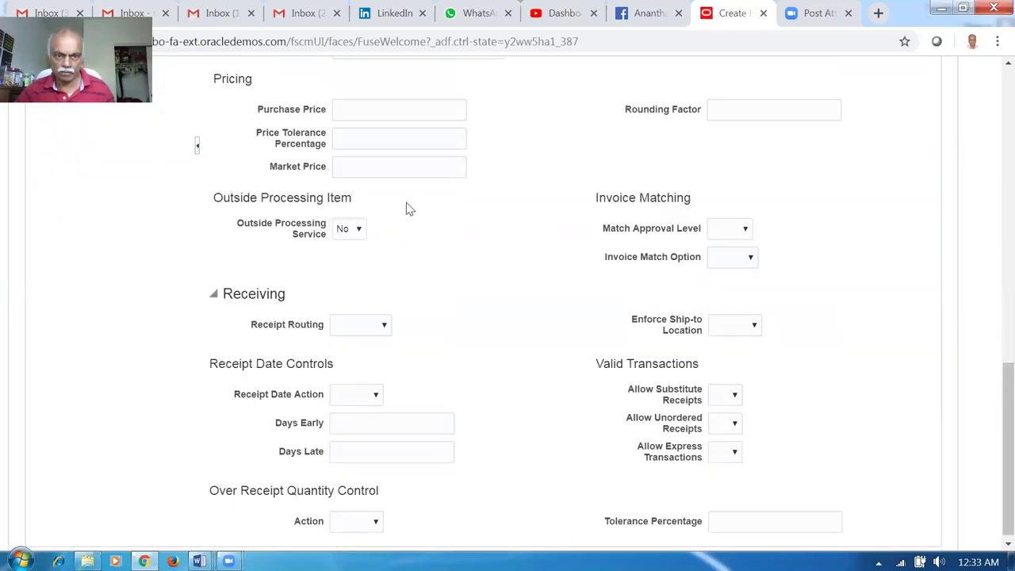
{"action": "left_click", "coordinate": [425, 112]}
{"action": "type", "text": "1"}
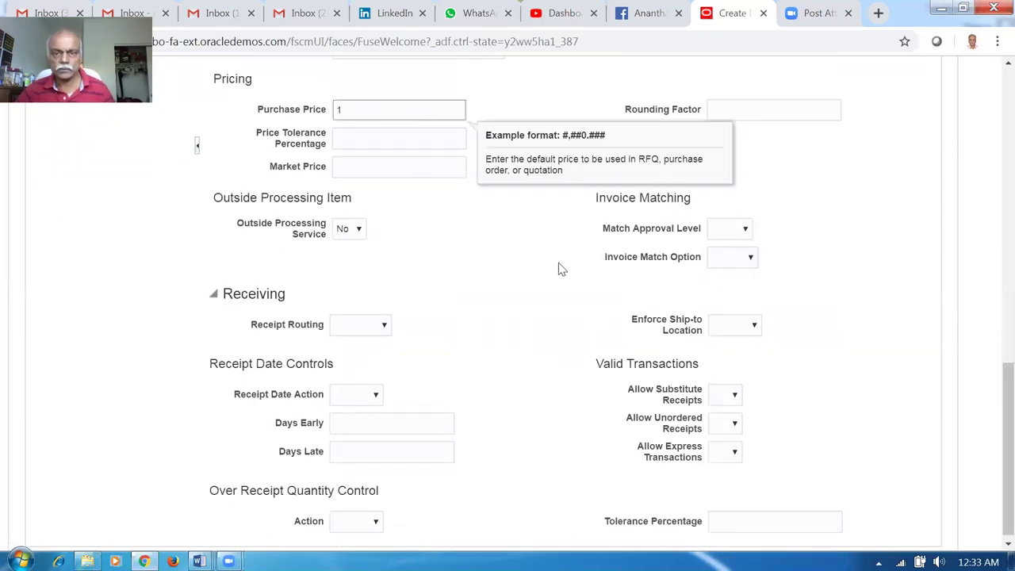
{"action": "left_click", "coordinate": [567, 261]}
{"action": "scroll", "coordinate": [570, 256], "scroll_direction": "up", "scroll_amount": 15}
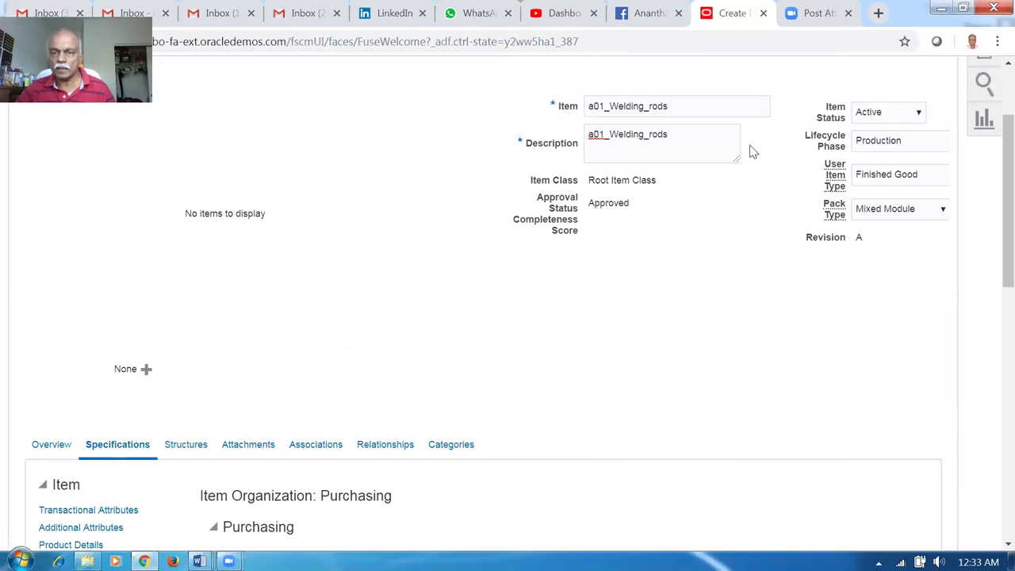
{"action": "scroll", "coordinate": [753, 152], "scroll_direction": "up", "scroll_amount": 2}
{"action": "left_click", "coordinate": [878, 168]}
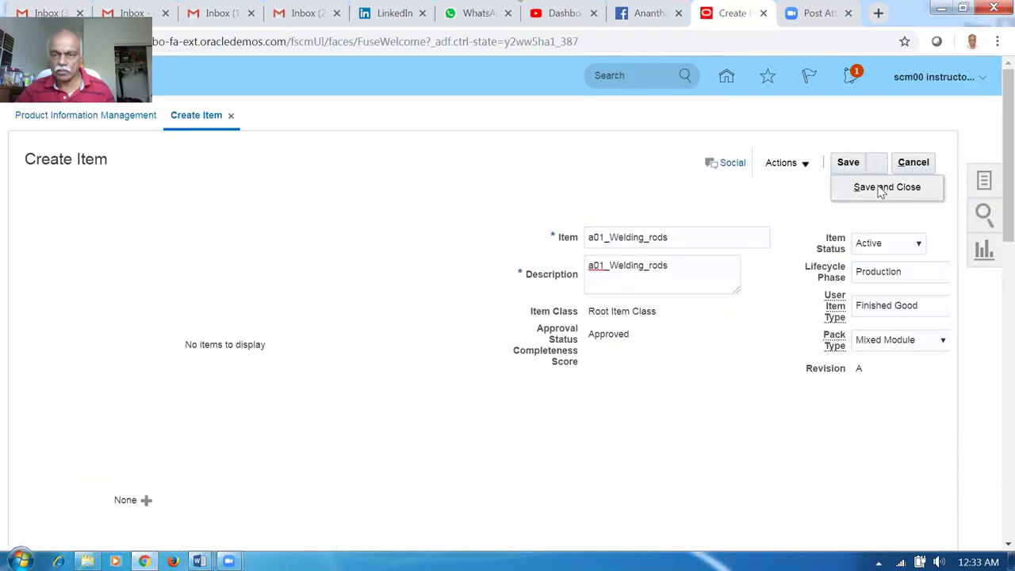
{"action": "left_click", "coordinate": [872, 185]}
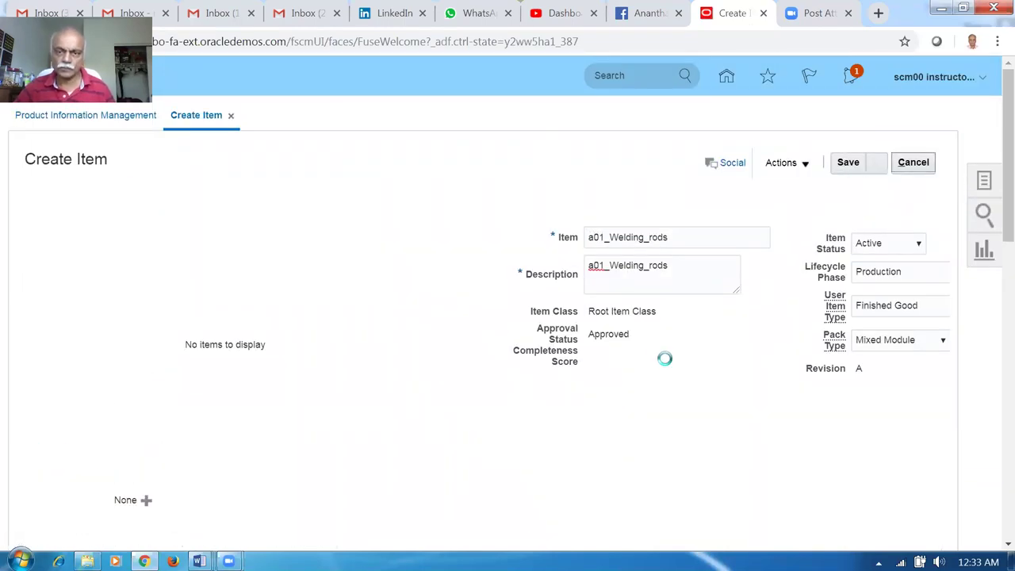
- Start a new Root Item Class item in organization 000
{"action": "left_click", "coordinate": [983, 182]}
{"action": "left_click", "coordinate": [900, 129]}
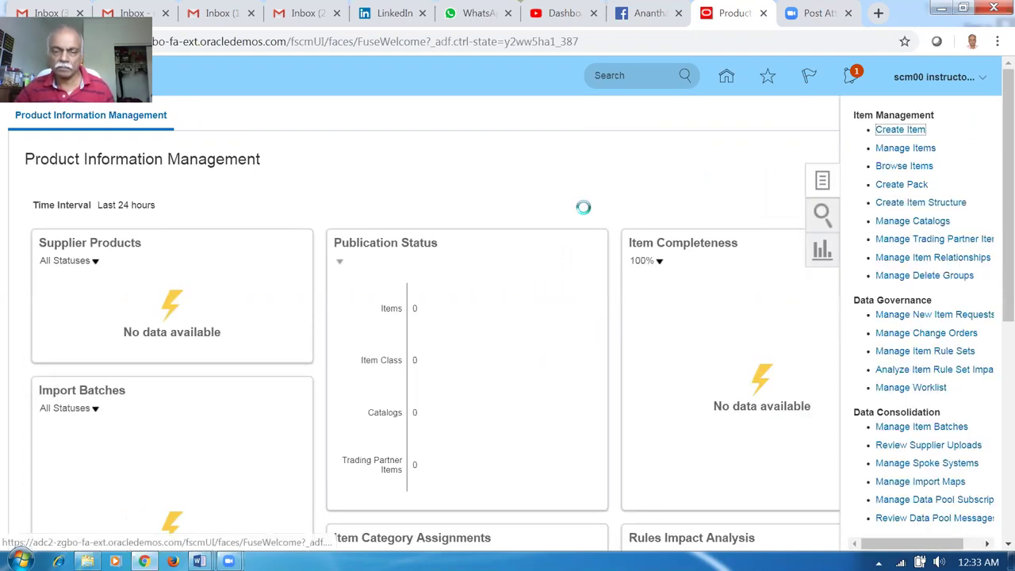
{"action": "type", "text": "000"}
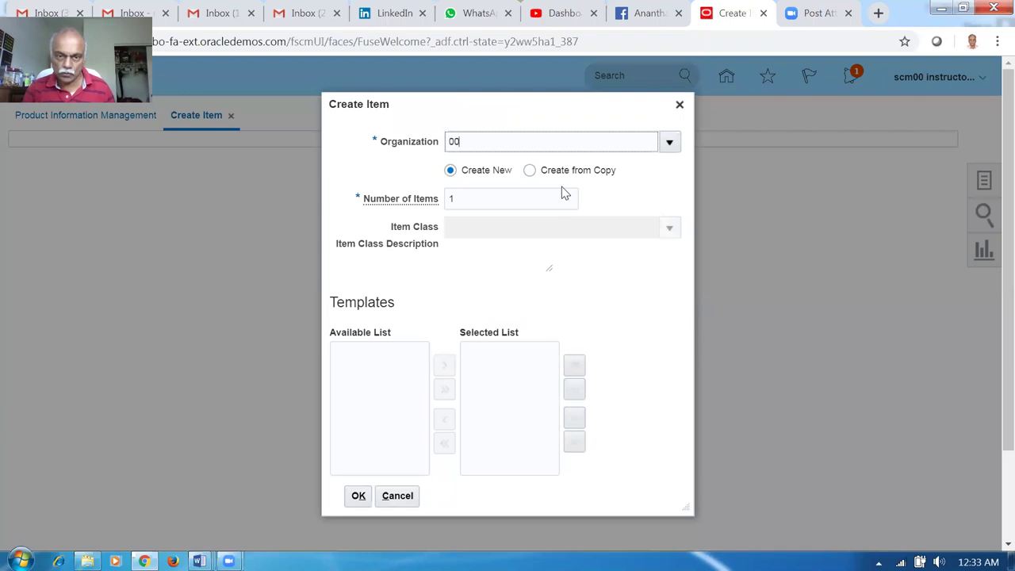
{"action": "left_click", "coordinate": [520, 168]}
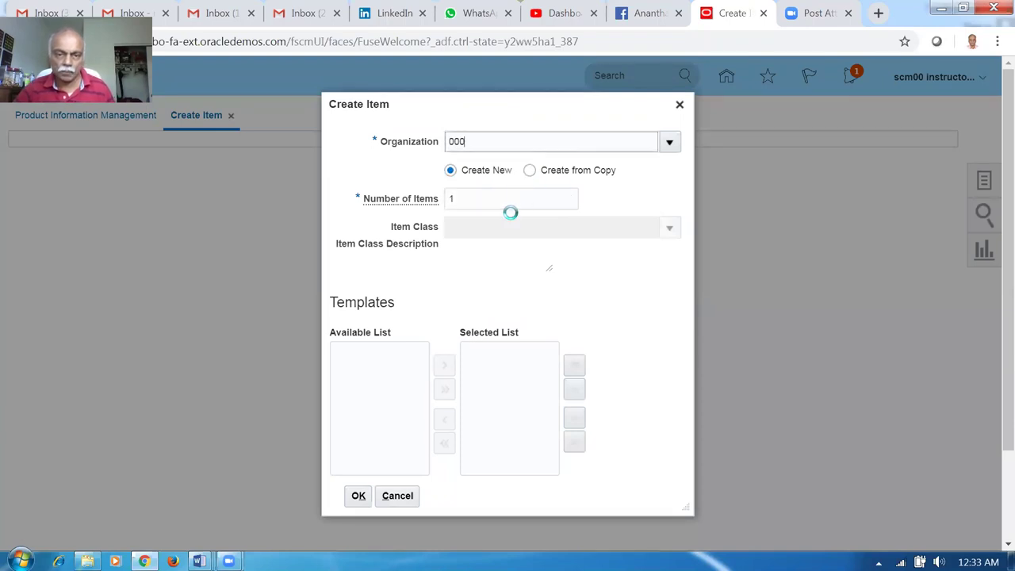
{"action": "left_click", "coordinate": [490, 230]}
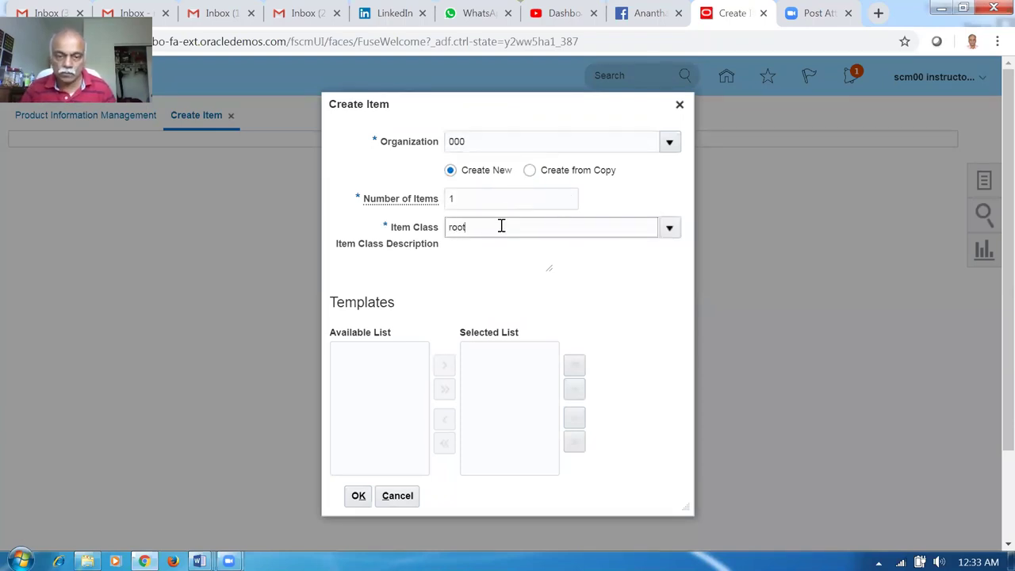
{"action": "left_click", "coordinate": [481, 249]}
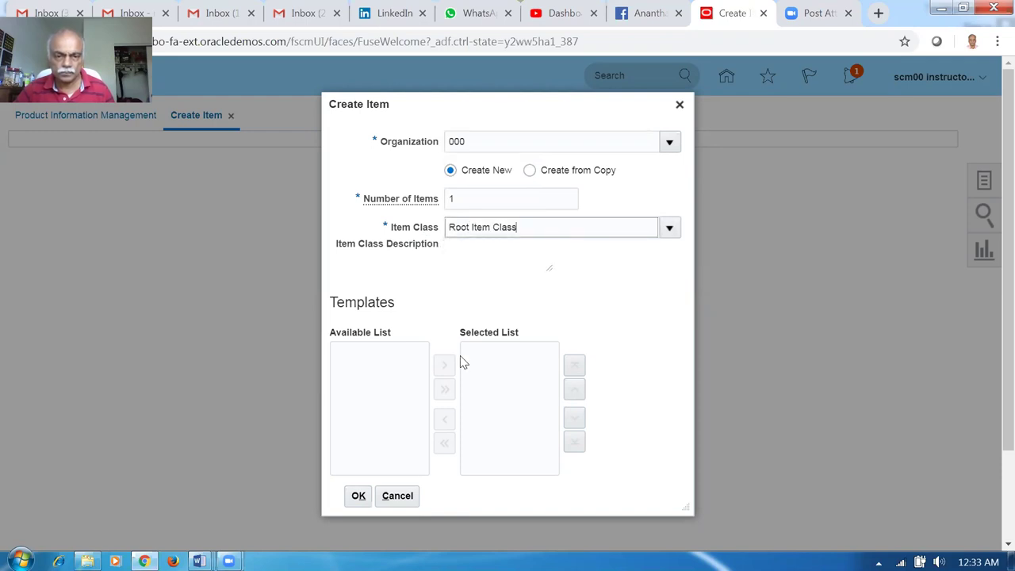
{"action": "left_click", "coordinate": [289, 496]}
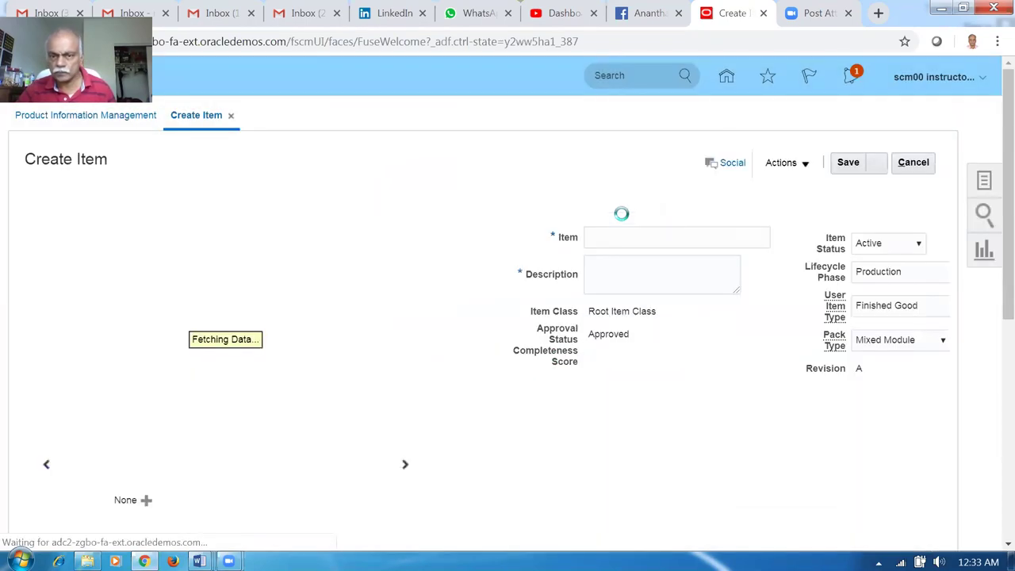
- Name the item a01_Paint from the setup notes and reuse the name as its description
{"action": "left_click", "coordinate": [624, 234]}
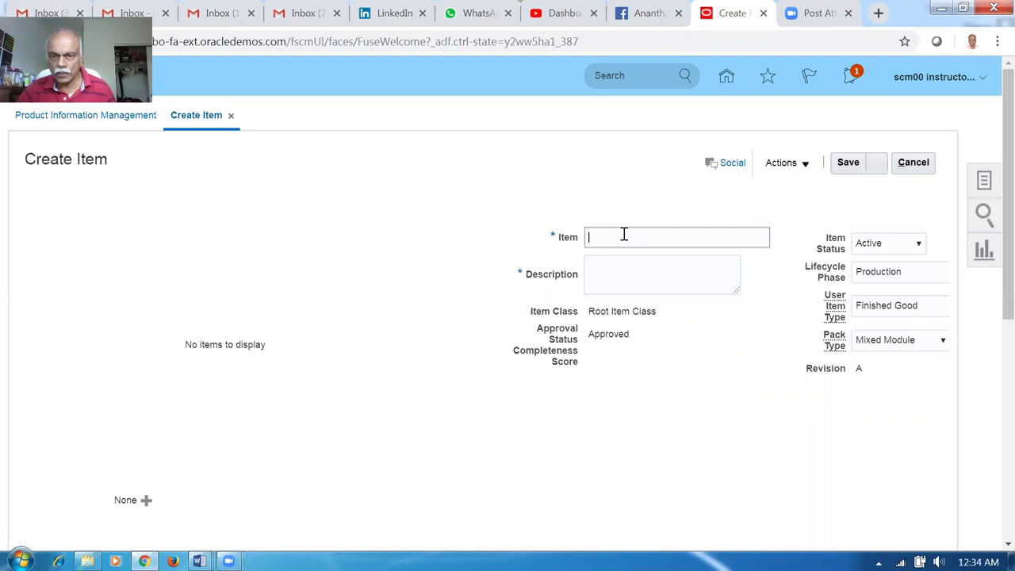
{"action": "key", "text": "alt+Tab"}
{"action": "key", "text": "alt+Tab"}
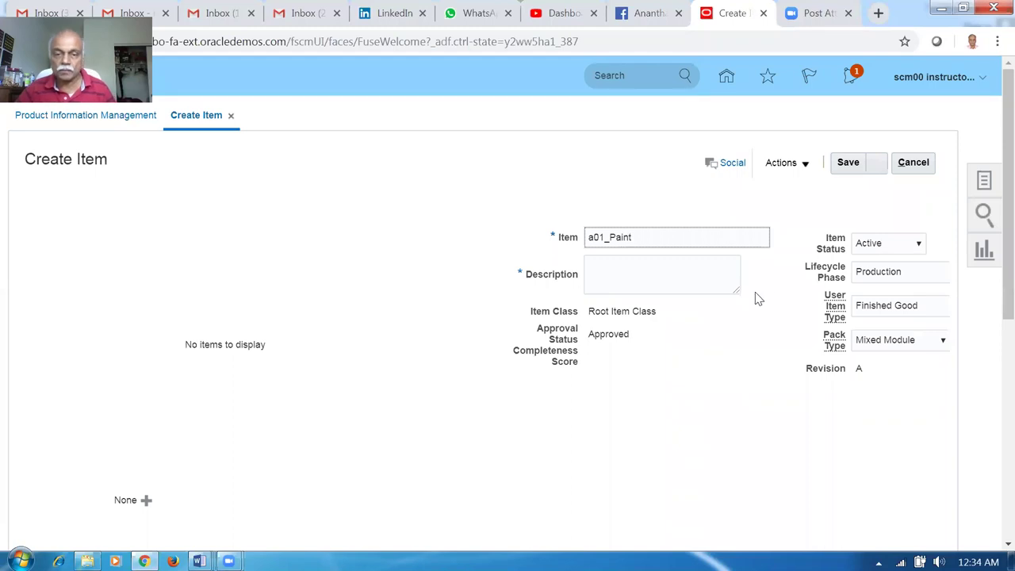
{"action": "key", "text": "ctrl+a"}
{"action": "key", "text": "ctrl+c"}
{"action": "left_click", "coordinate": [600, 286]}
{"action": "key", "text": "ctrl+v"}
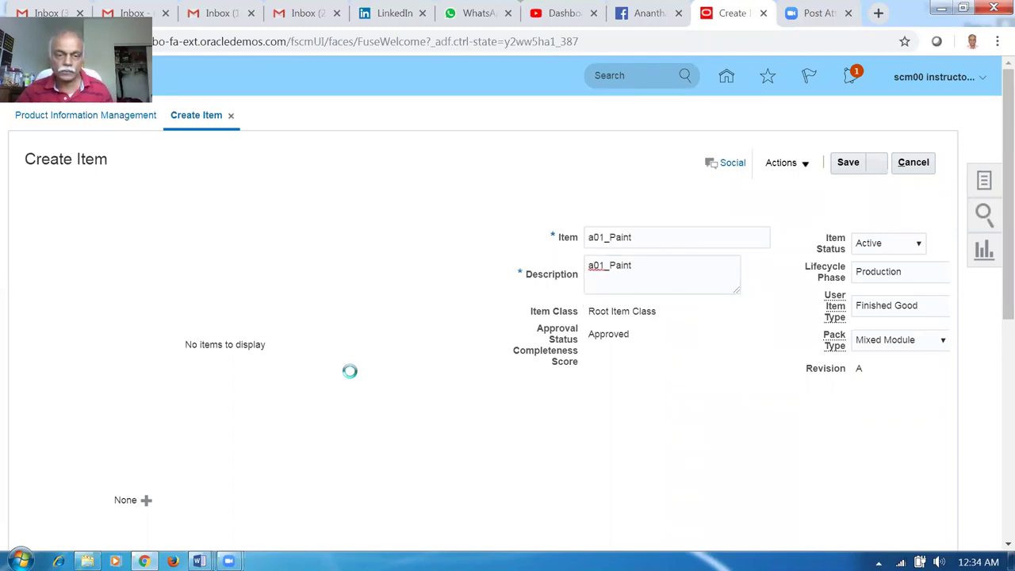
- Enable back-to-back ordering in the Sales and Order Management attributes
{"action": "scroll", "coordinate": [349, 376], "scroll_direction": "down", "scroll_amount": 2}
{"action": "scroll", "coordinate": [334, 379], "scroll_direction": "down", "scroll_amount": 1}
{"action": "left_click", "coordinate": [119, 338]}
{"action": "scroll", "coordinate": [106, 380], "scroll_direction": "down", "scroll_amount": 2}
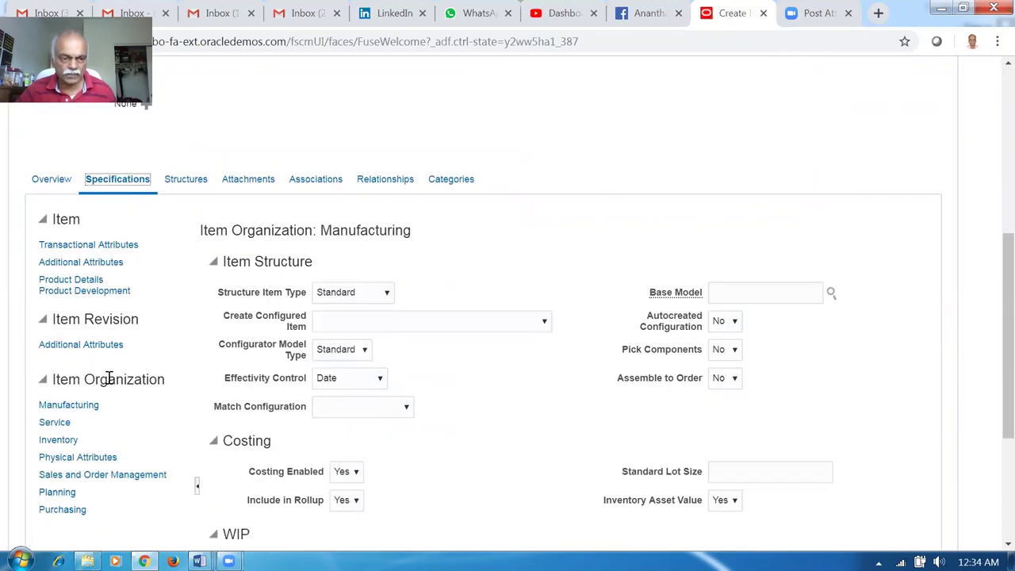
{"action": "left_click", "coordinate": [87, 474]}
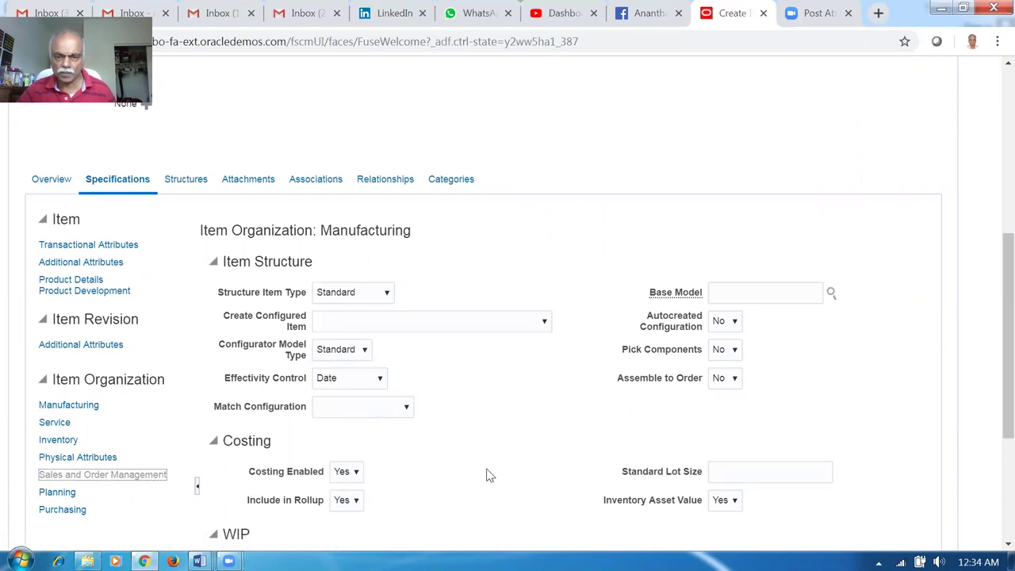
{"action": "left_click", "coordinate": [723, 441]}
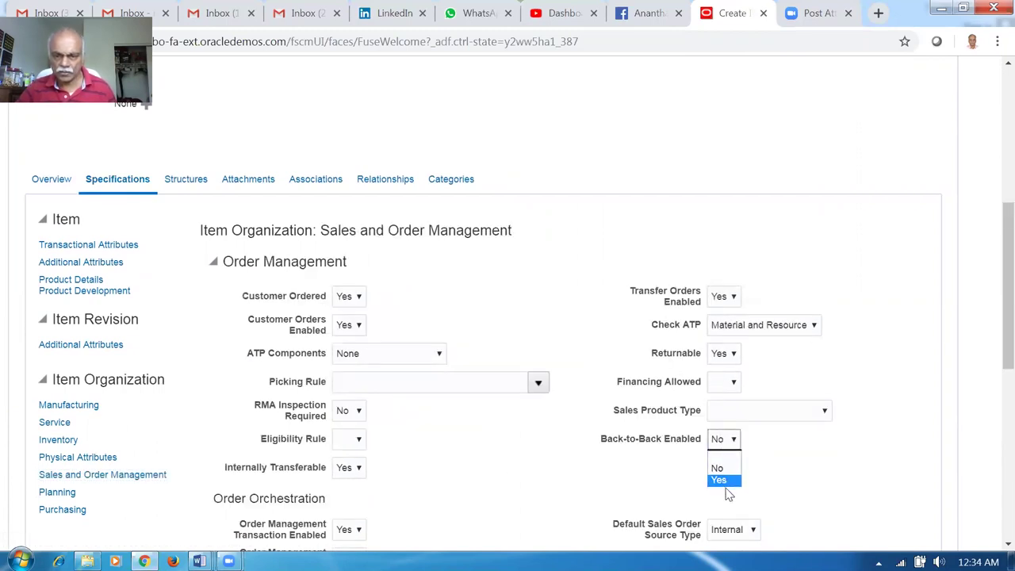
{"action": "left_click", "coordinate": [723, 479]}
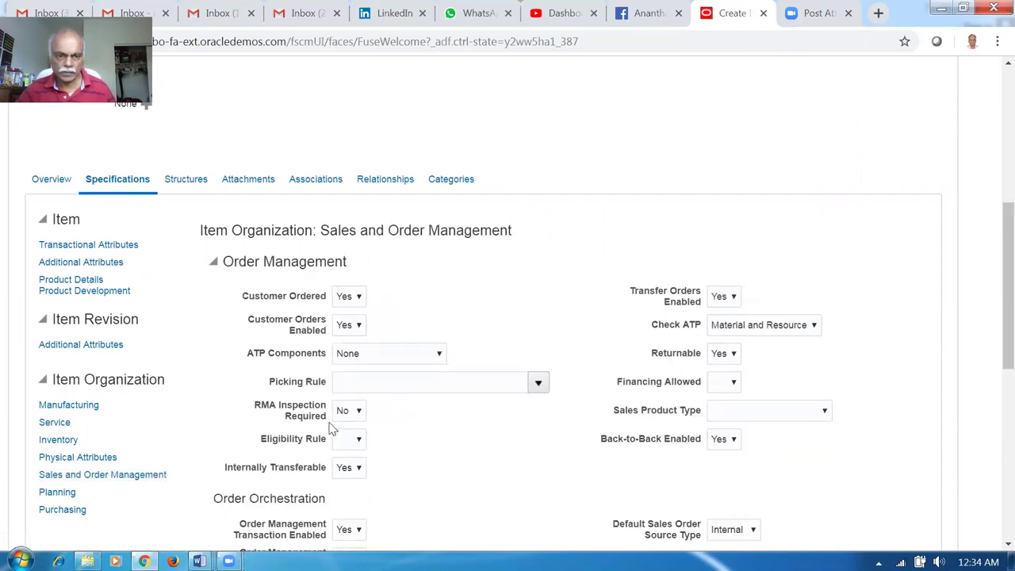
{"action": "scroll", "coordinate": [333, 430], "scroll_direction": "down", "scroll_amount": 2}
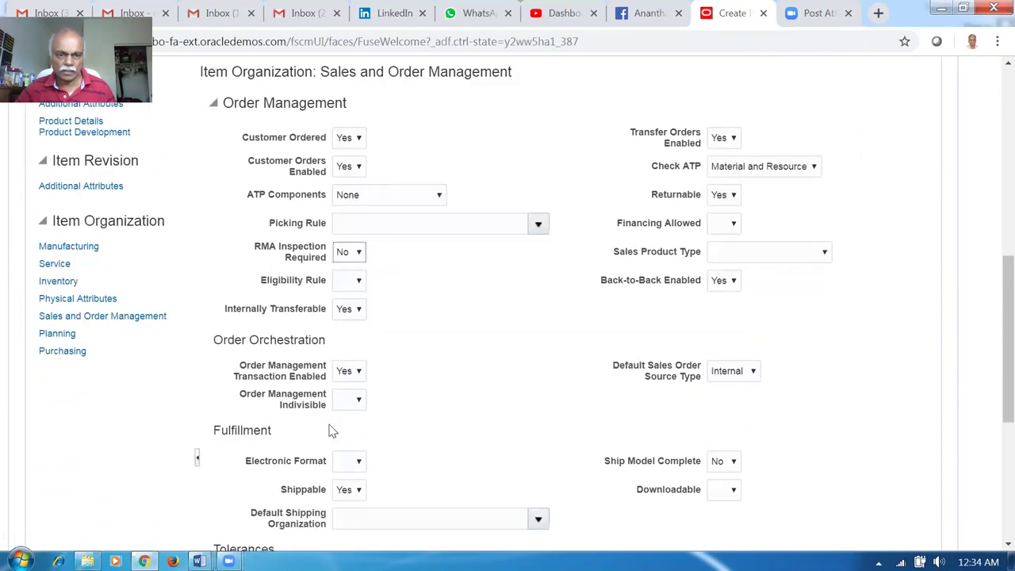
- In the planning attributes, set Calculate ATP to Yes and processing days to 1
{"action": "left_click", "coordinate": [57, 334]}
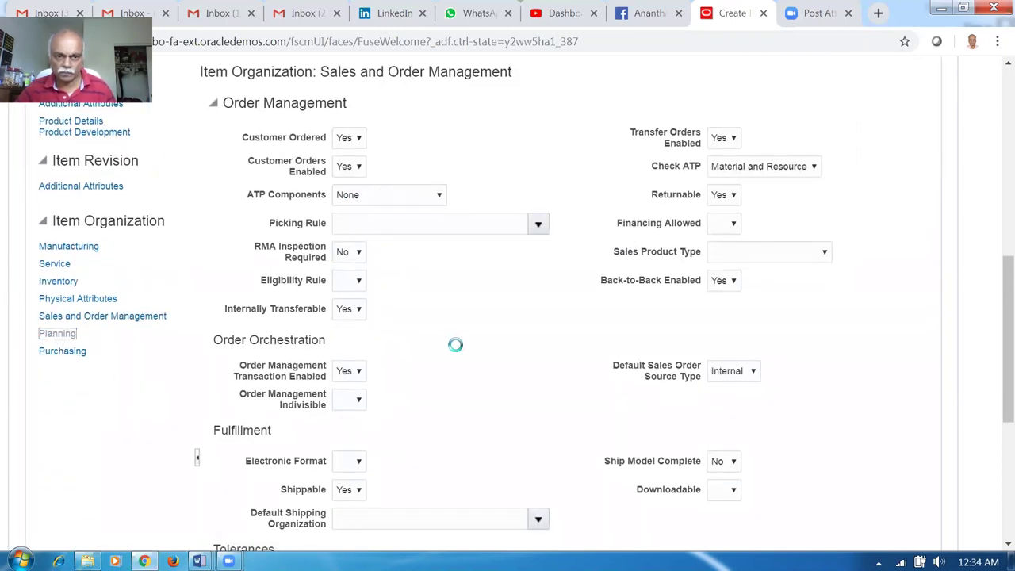
{"action": "scroll", "coordinate": [452, 355], "scroll_direction": "down", "scroll_amount": 5}
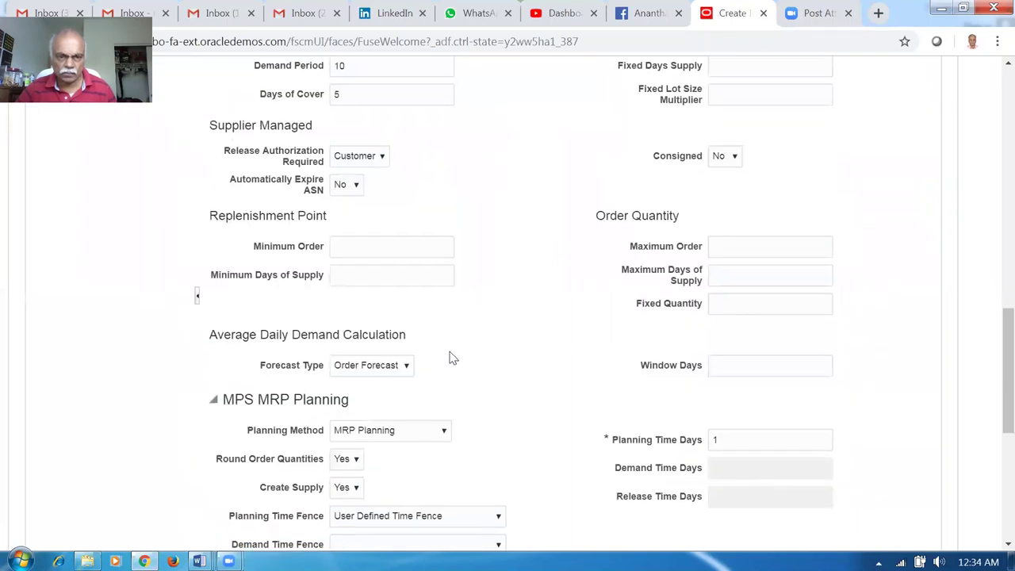
{"action": "scroll", "coordinate": [447, 358], "scroll_direction": "down", "scroll_amount": 2}
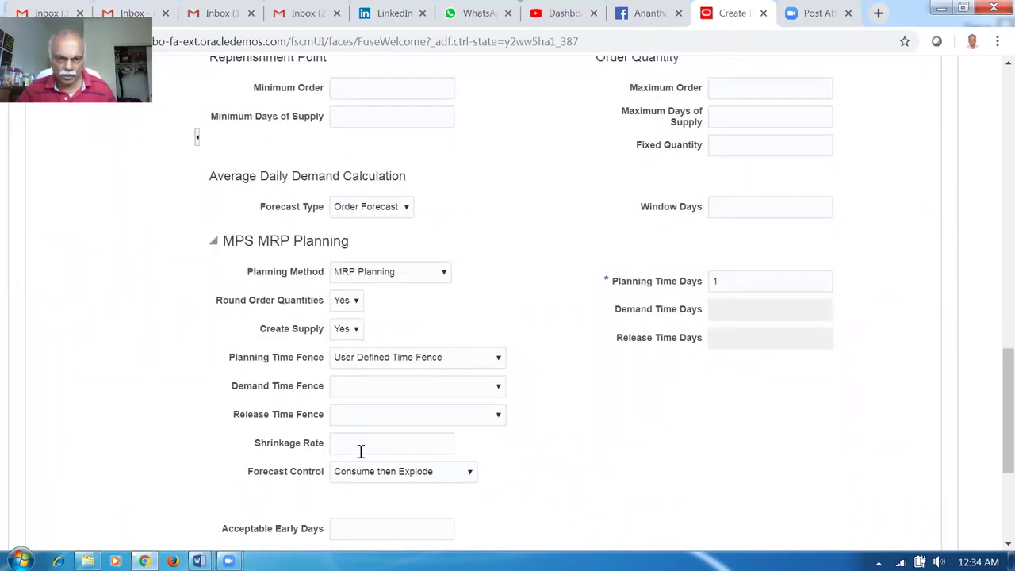
{"action": "scroll", "coordinate": [383, 476], "scroll_direction": "down", "scroll_amount": 2}
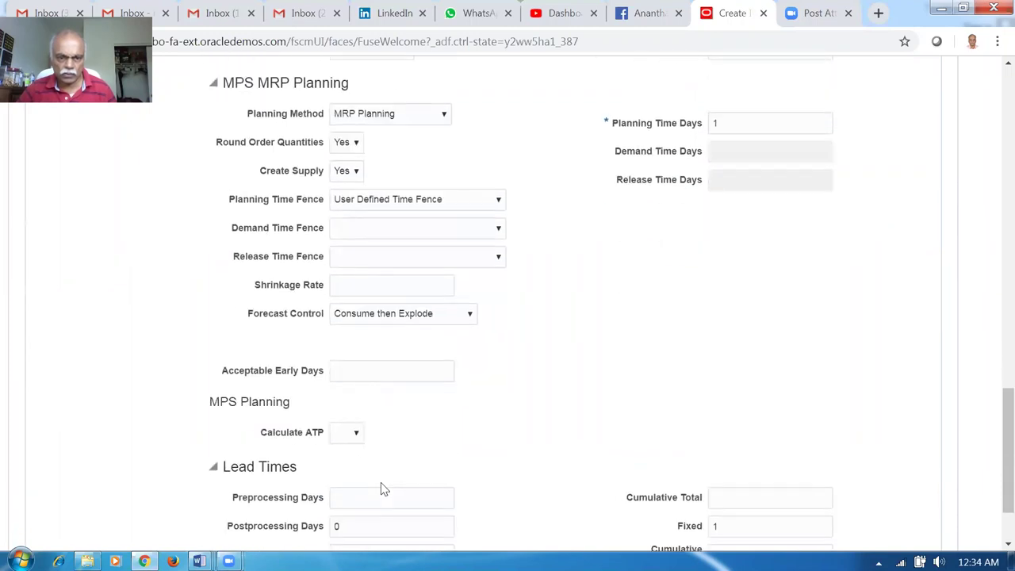
{"action": "left_click", "coordinate": [349, 436]}
{"action": "left_click", "coordinate": [343, 471]}
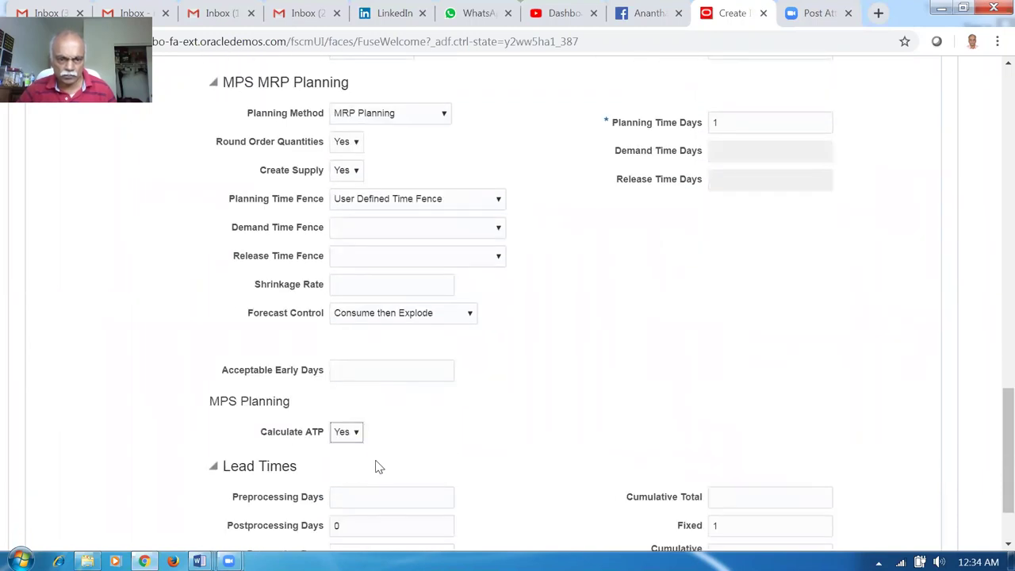
{"action": "scroll", "coordinate": [359, 516], "scroll_direction": "down", "scroll_amount": 1}
{"action": "left_click", "coordinate": [362, 479]}
{"action": "type", "text": "1"}
{"action": "scroll", "coordinate": [145, 476], "scroll_direction": "up", "scroll_amount": 9}
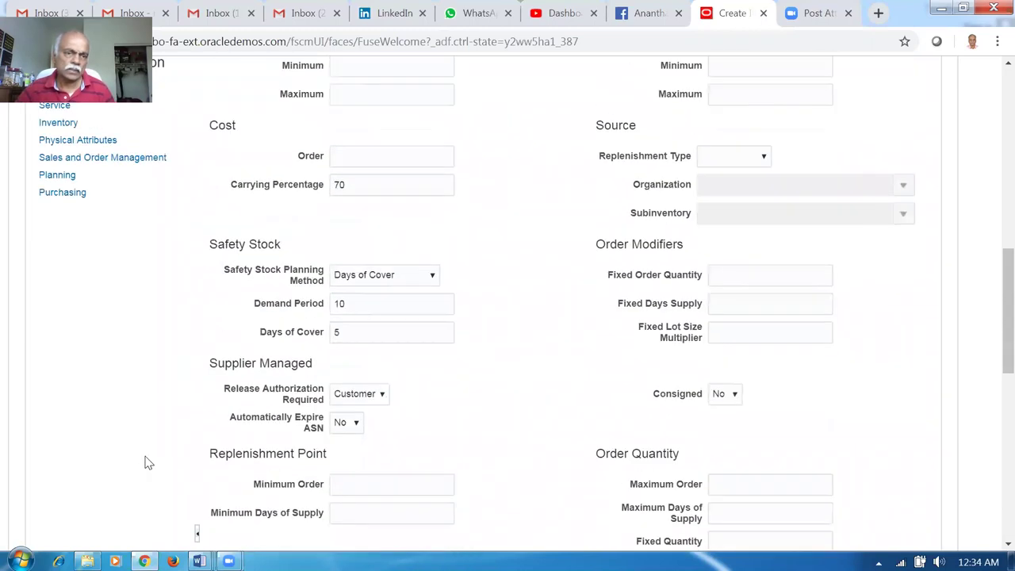
- Set the purchase price to 1 and save and close the a01_Paint item
{"action": "left_click", "coordinate": [68, 273]}
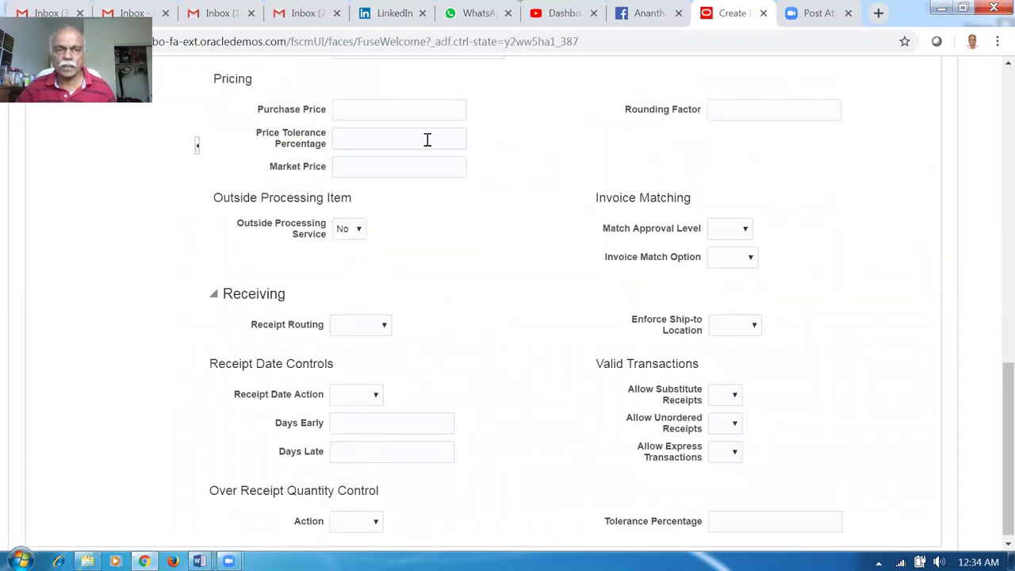
{"action": "left_click", "coordinate": [415, 112]}
{"action": "type", "text": "1"}
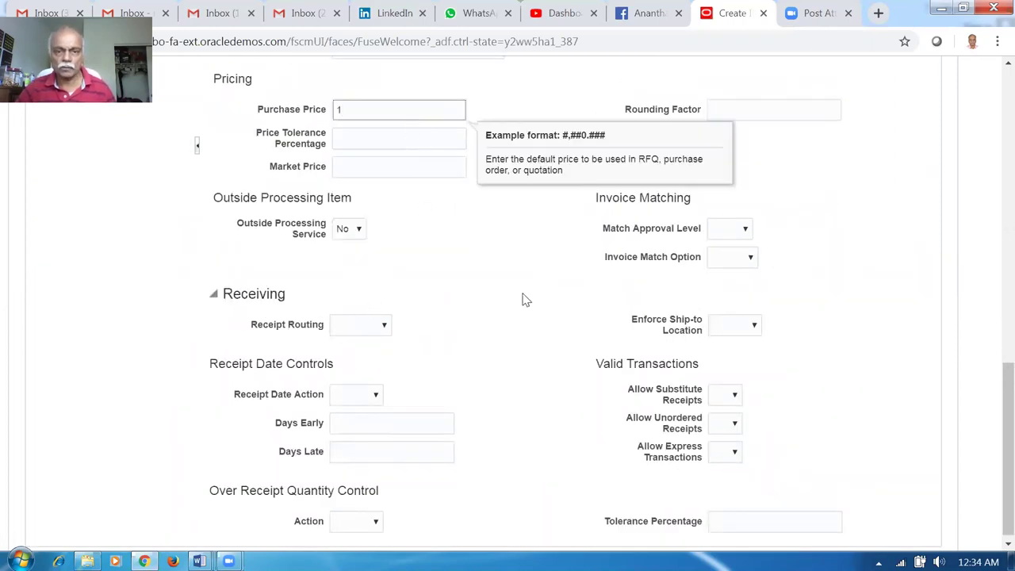
{"action": "scroll", "coordinate": [524, 299], "scroll_direction": "up", "scroll_amount": 10}
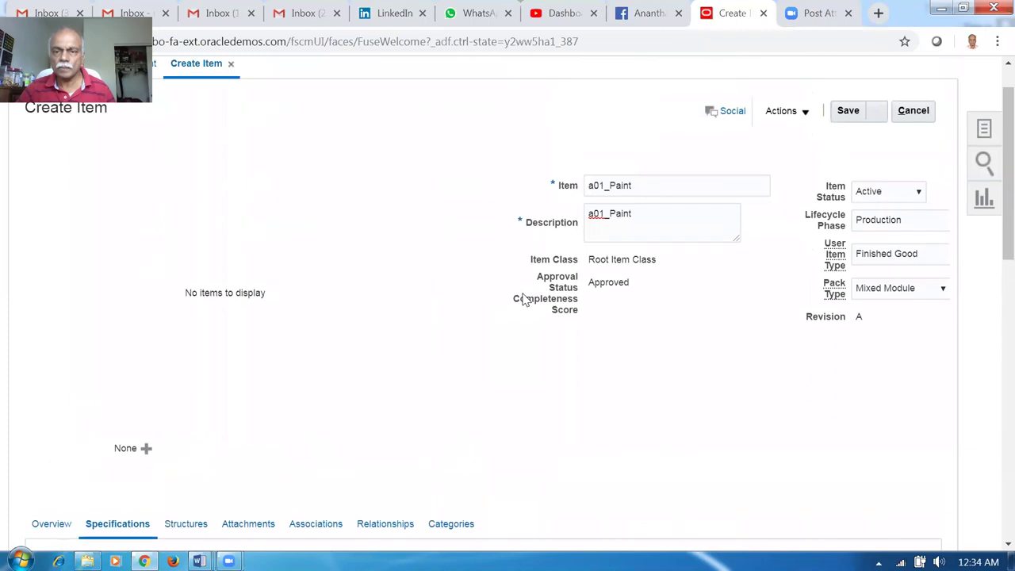
{"action": "left_click", "coordinate": [876, 115]}
{"action": "left_click", "coordinate": [873, 136]}
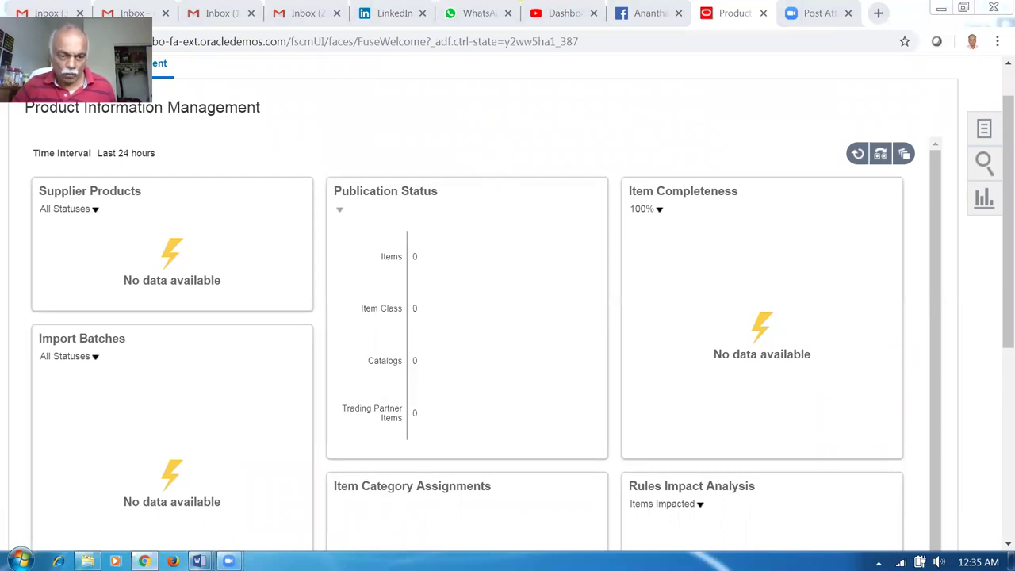
- Bring up the CP_AC_BF_Example Word document from the taskbar
{"action": "mouse_move", "coordinate": [199, 560]}
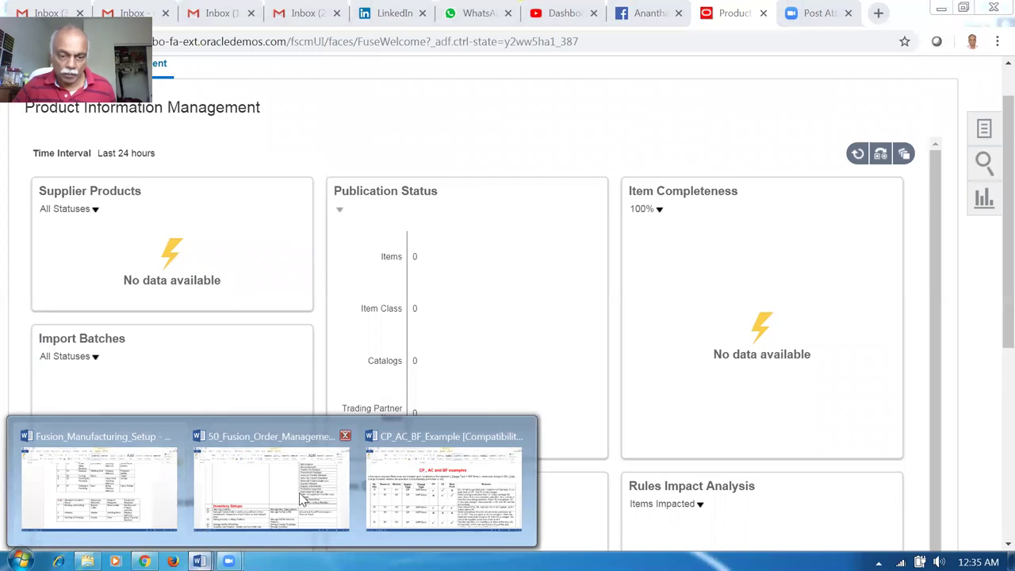
{"action": "left_click", "coordinate": [395, 491]}
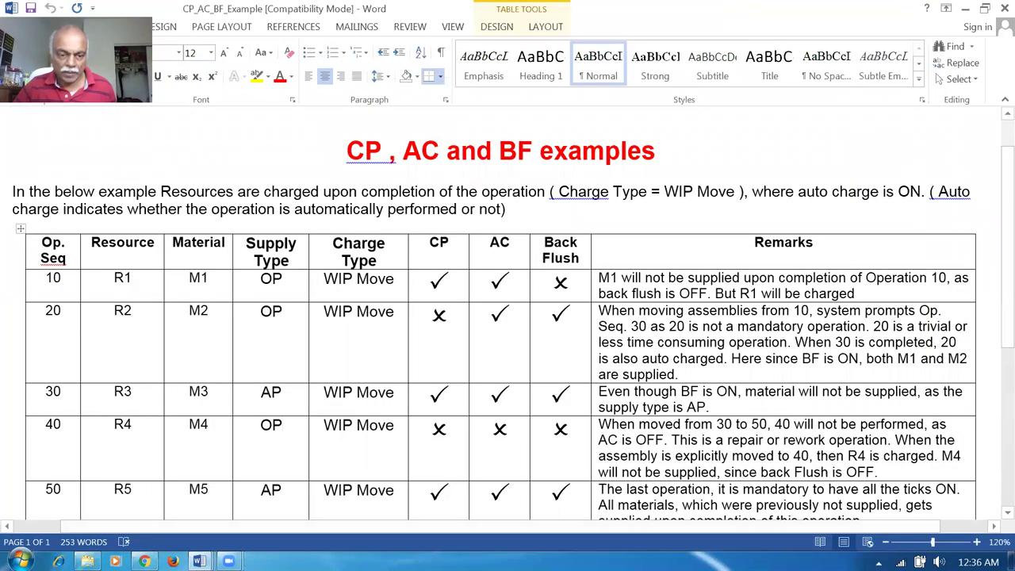
- Review the Sheet metal, Welding Rods and Paint materials in Fusion_Manufacturing_Setup, then return to Product Information Management
{"action": "mouse_move", "coordinate": [199, 560]}
{"action": "left_click", "coordinate": [111, 516]}
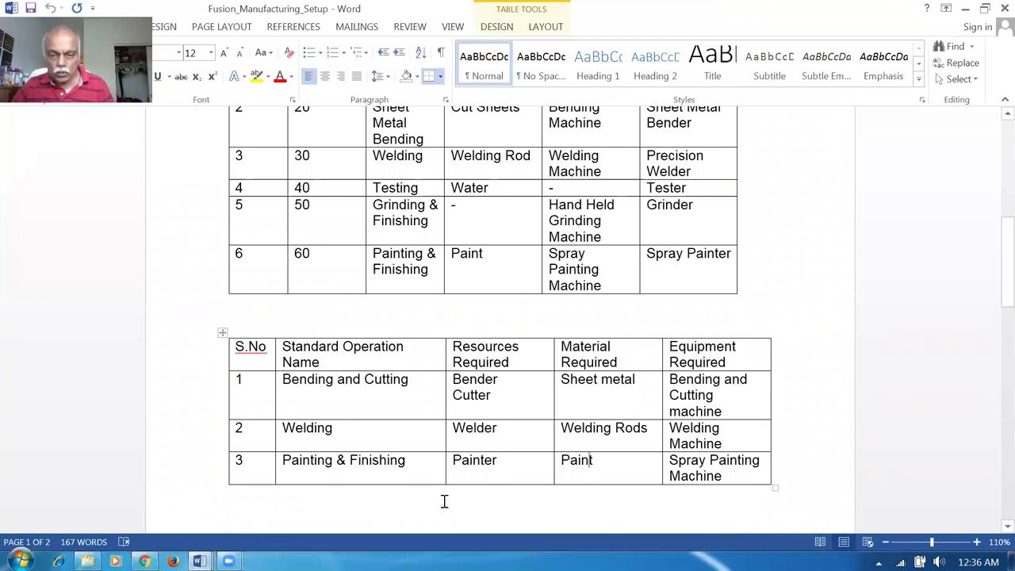
{"action": "left_click_drag", "start_coordinate": [609, 382], "coordinate": [588, 460]}
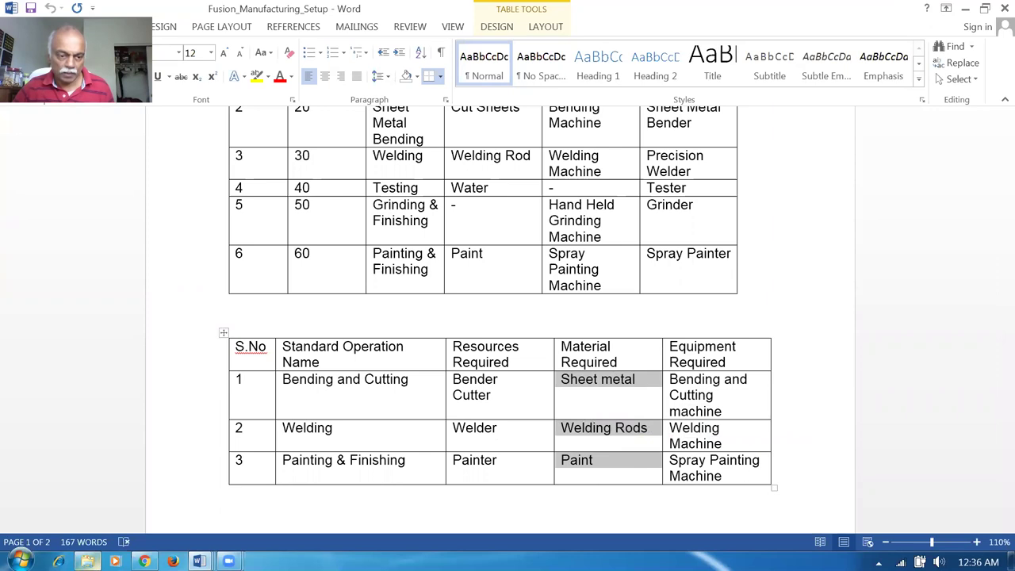
{"action": "mouse_move", "coordinate": [87, 560]}
{"action": "left_click", "coordinate": [99, 488]}
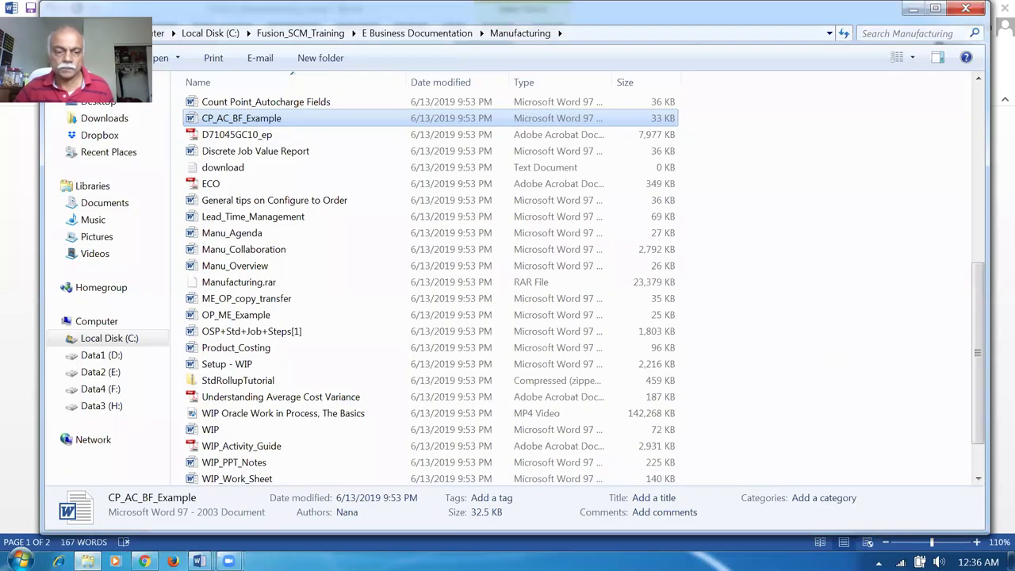
{"action": "left_click", "coordinate": [144, 560]}
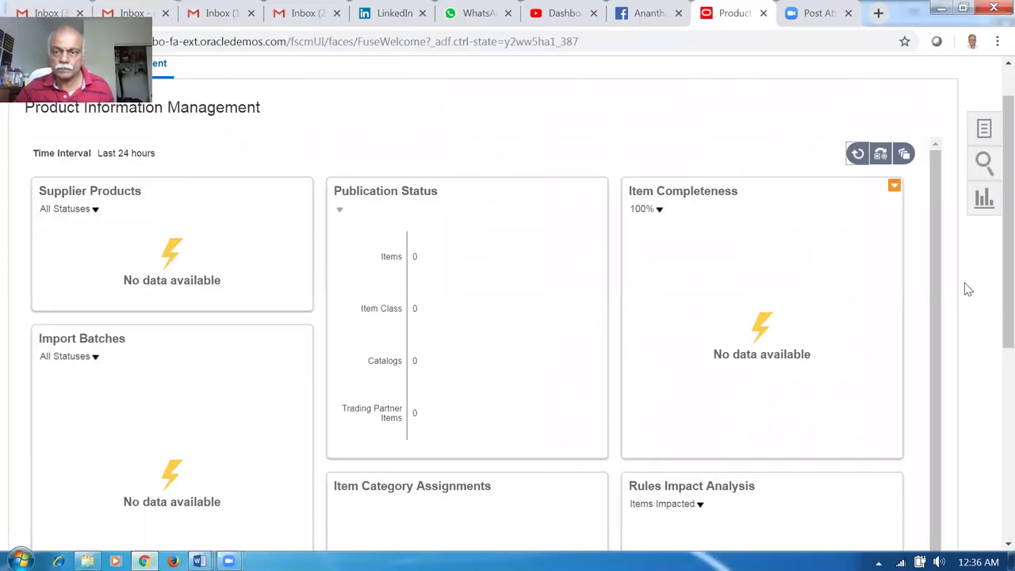
- Search Browse Items for a01_drum and open the first a01_Drum result
{"action": "scroll", "coordinate": [828, 363], "scroll_direction": "up", "scroll_amount": 1}
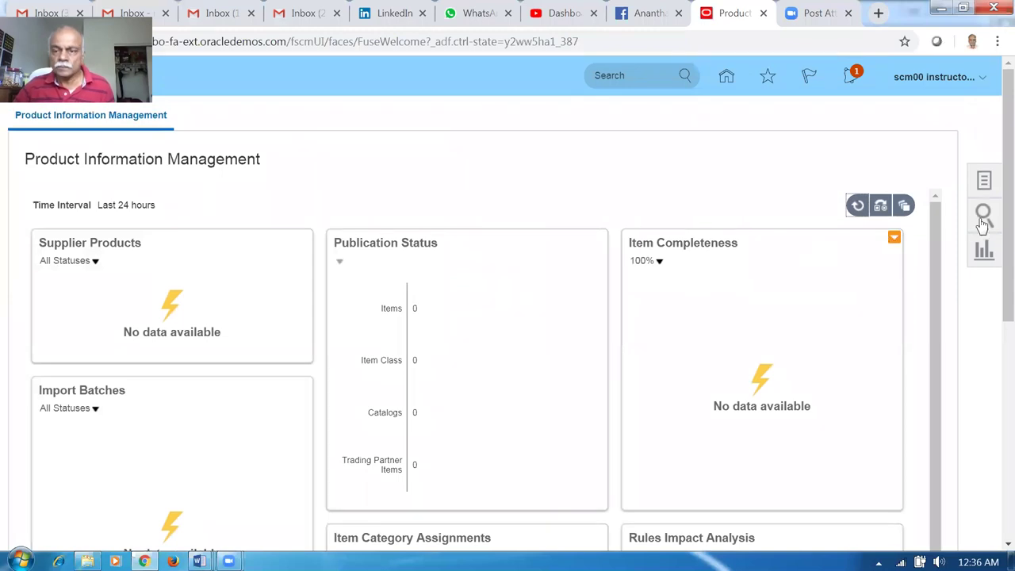
{"action": "left_click", "coordinate": [984, 183]}
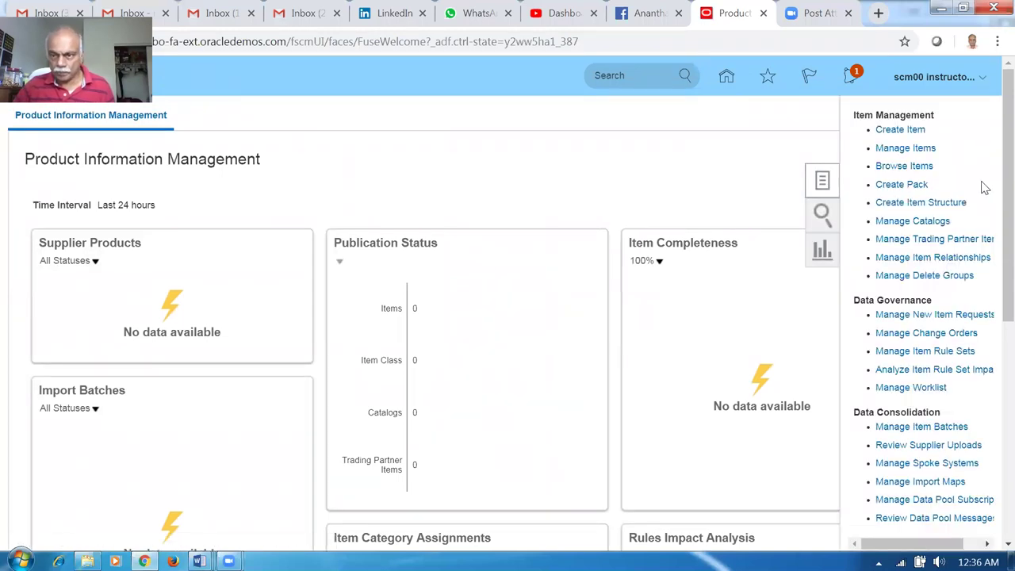
{"action": "left_click", "coordinate": [886, 166]}
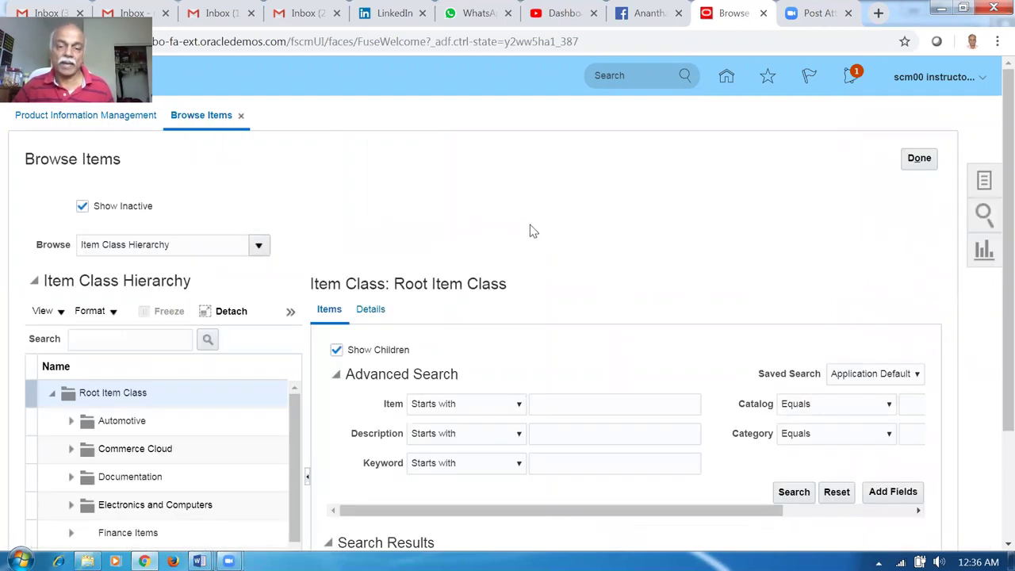
{"action": "left_click", "coordinate": [535, 403]}
{"action": "type", "text": "a01_drum"}
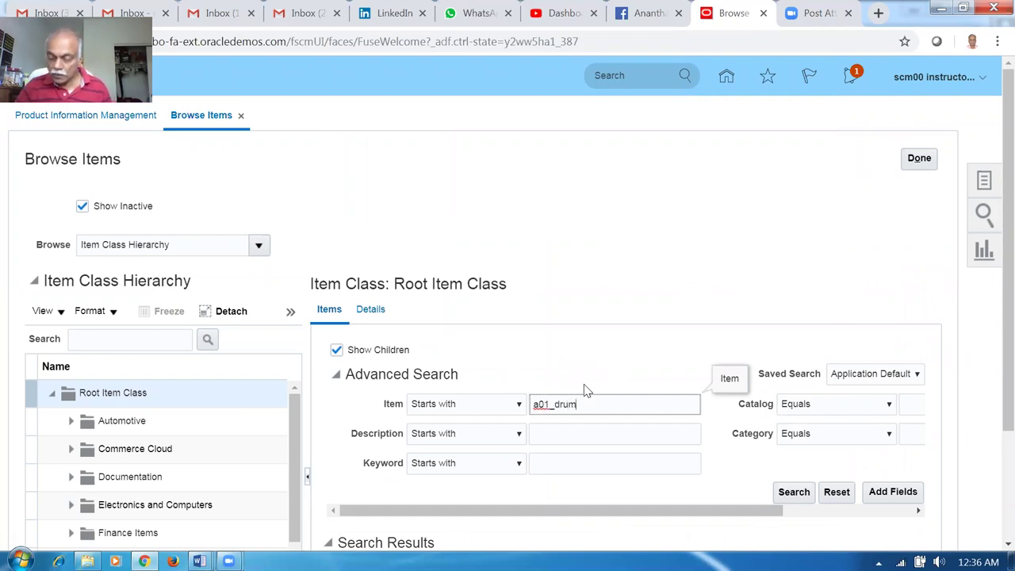
{"action": "left_click", "coordinate": [803, 495]}
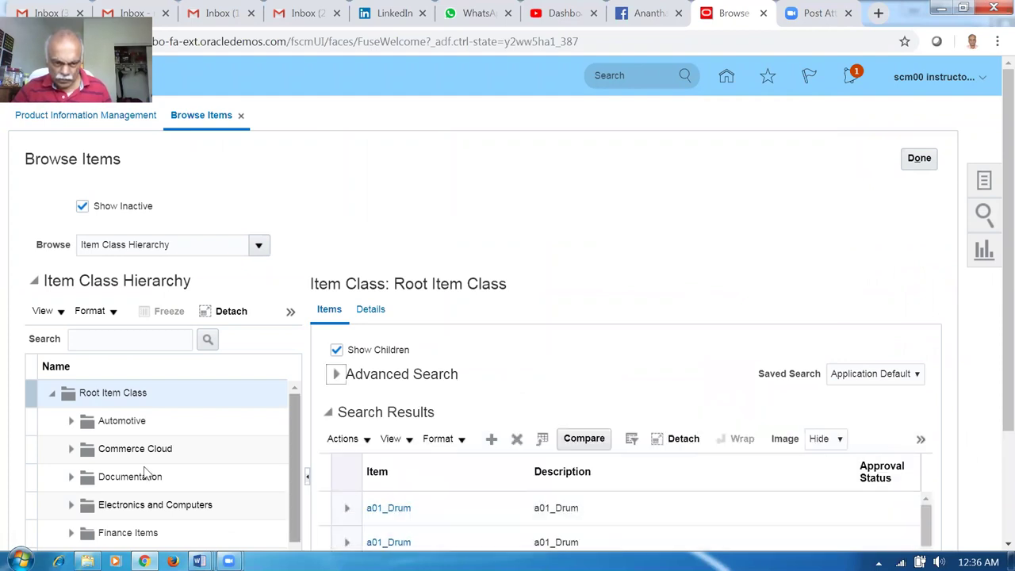
{"action": "left_click", "coordinate": [309, 477]}
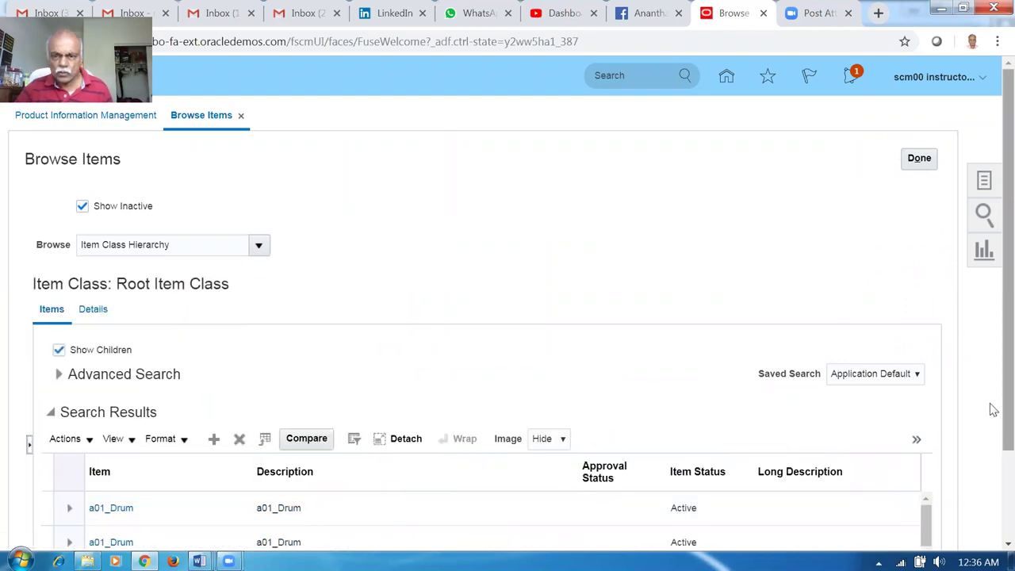
{"action": "scroll", "coordinate": [993, 402], "scroll_direction": "down", "scroll_amount": 1}
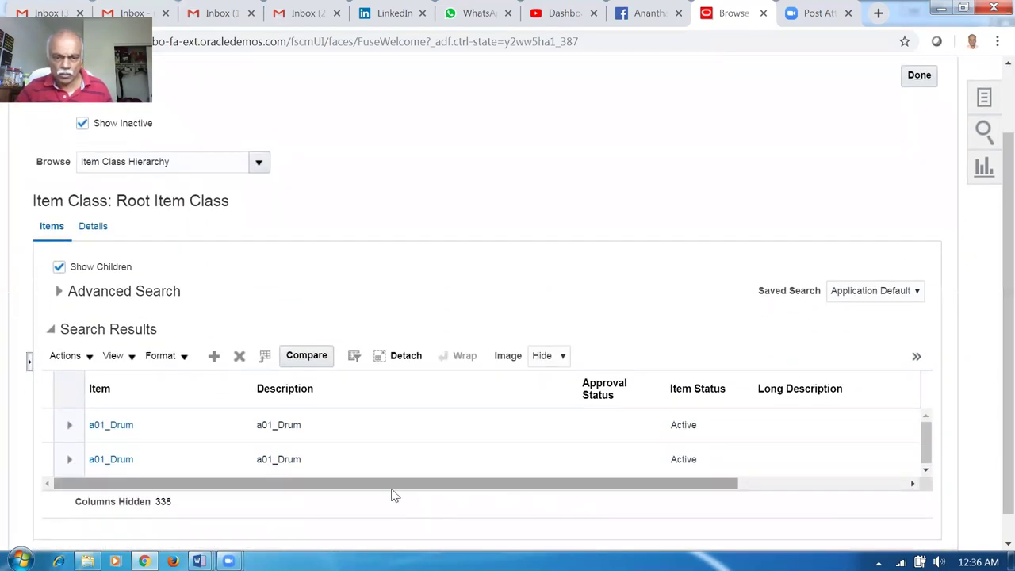
{"action": "left_click_drag", "start_coordinate": [569, 483], "coordinate": [637, 492]}
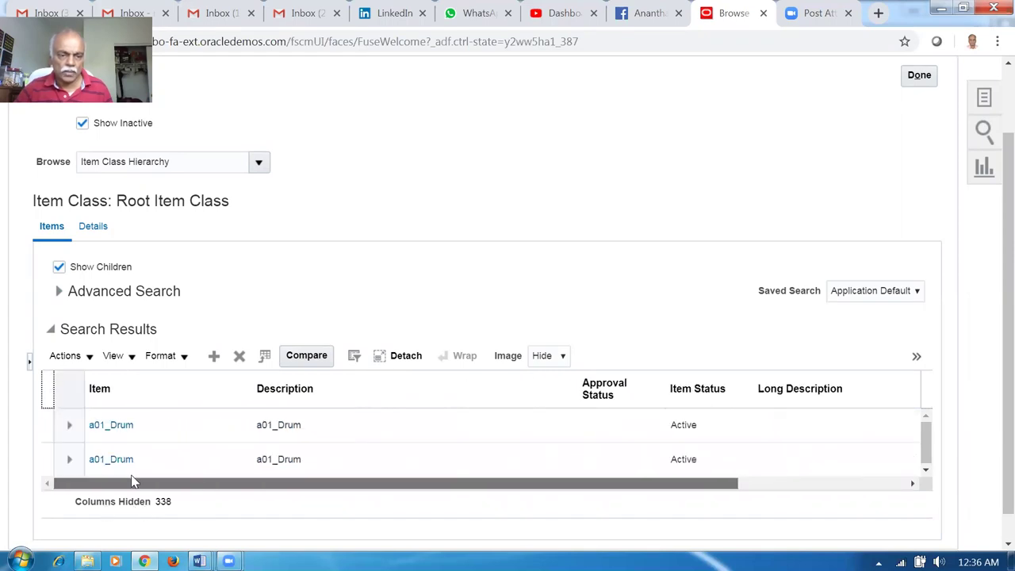
{"action": "left_click", "coordinate": [119, 425]}
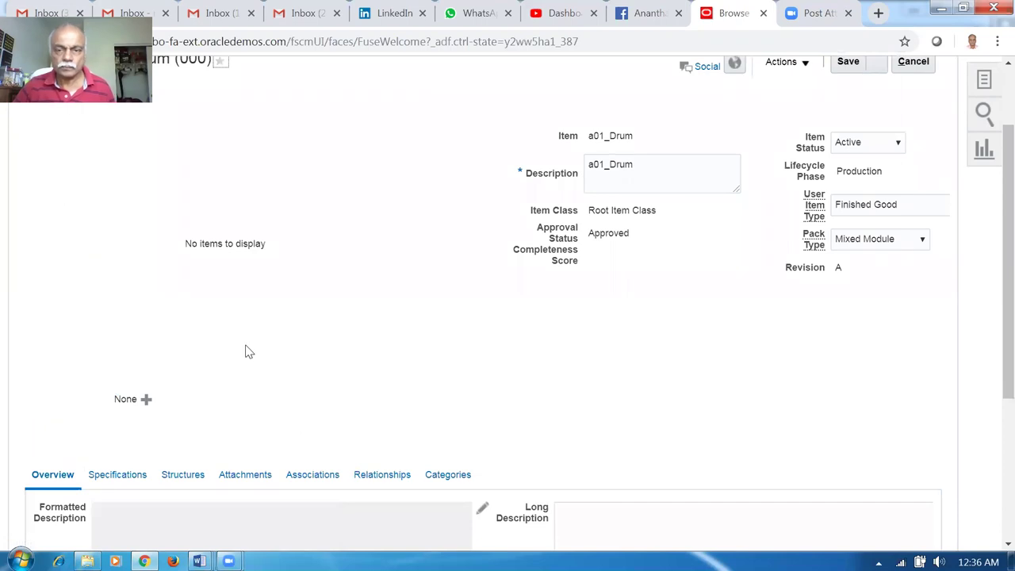
- Create a structure named Primary with description 'Primary' for a01_Drum and open its details
{"action": "scroll", "coordinate": [288, 378], "scroll_direction": "down", "scroll_amount": 2}
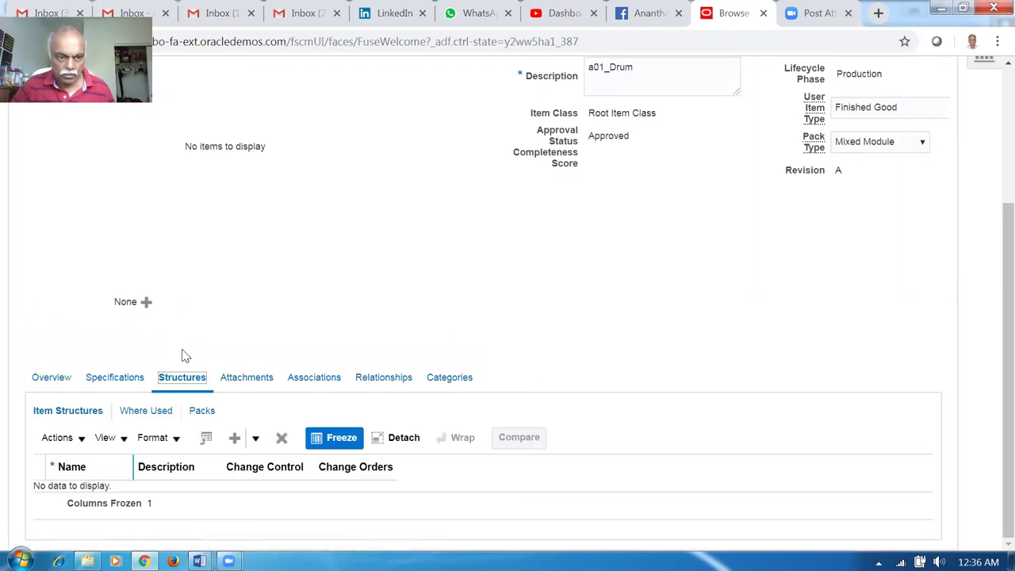
{"action": "left_click", "coordinate": [64, 438]}
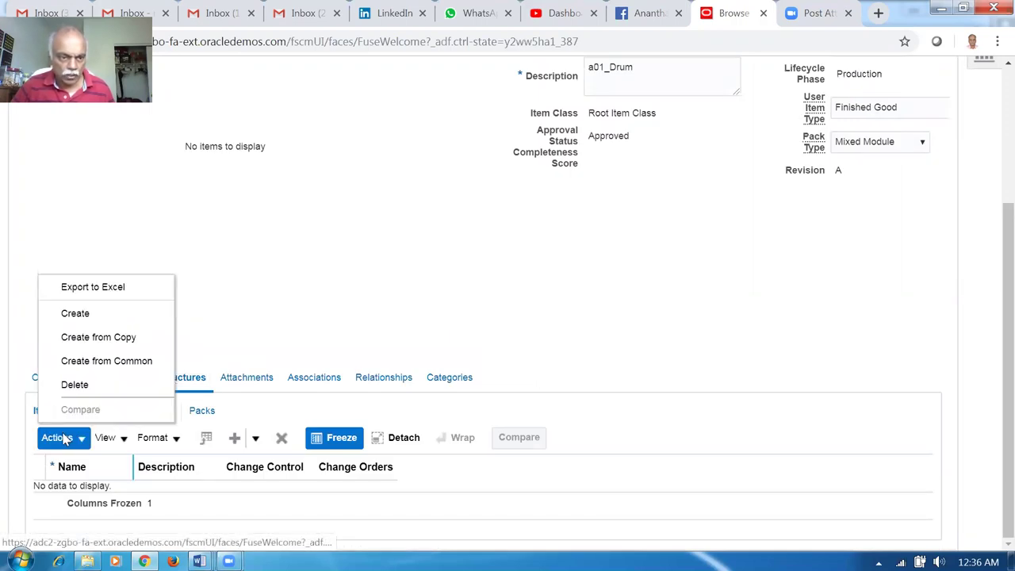
{"action": "left_click", "coordinate": [79, 313]}
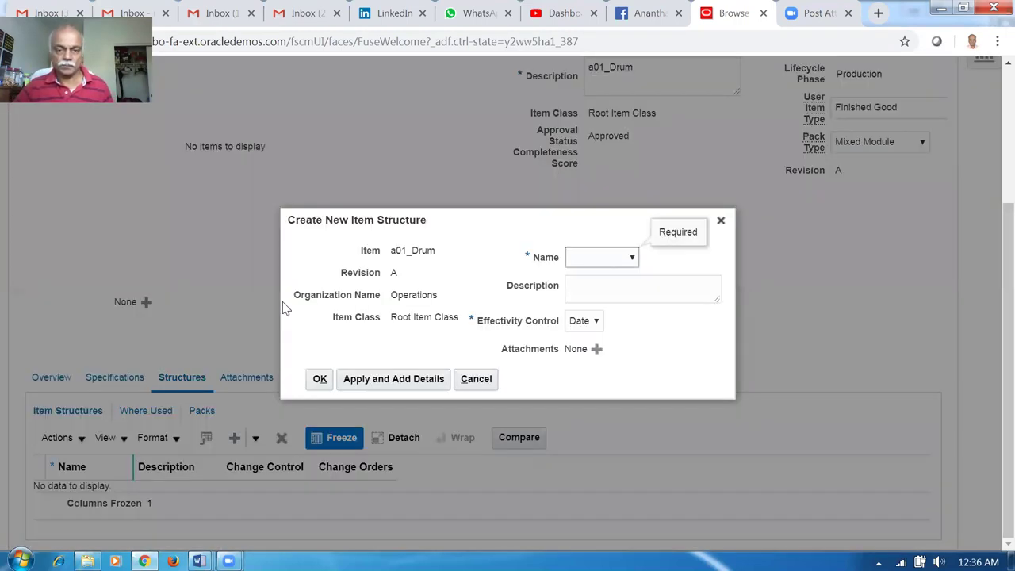
{"action": "left_click", "coordinate": [602, 260]}
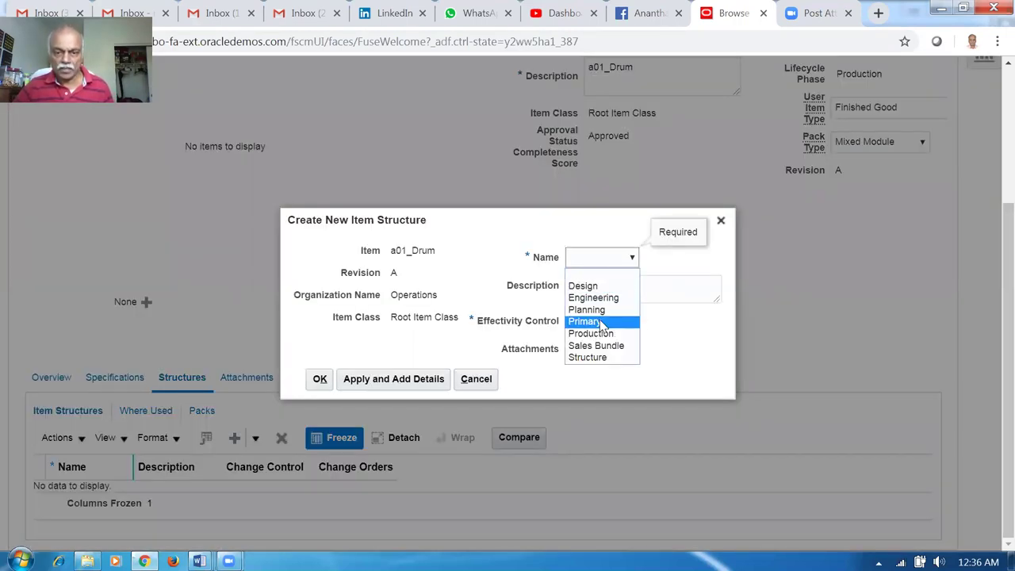
{"action": "left_click", "coordinate": [602, 322]}
{"action": "left_click", "coordinate": [597, 290]}
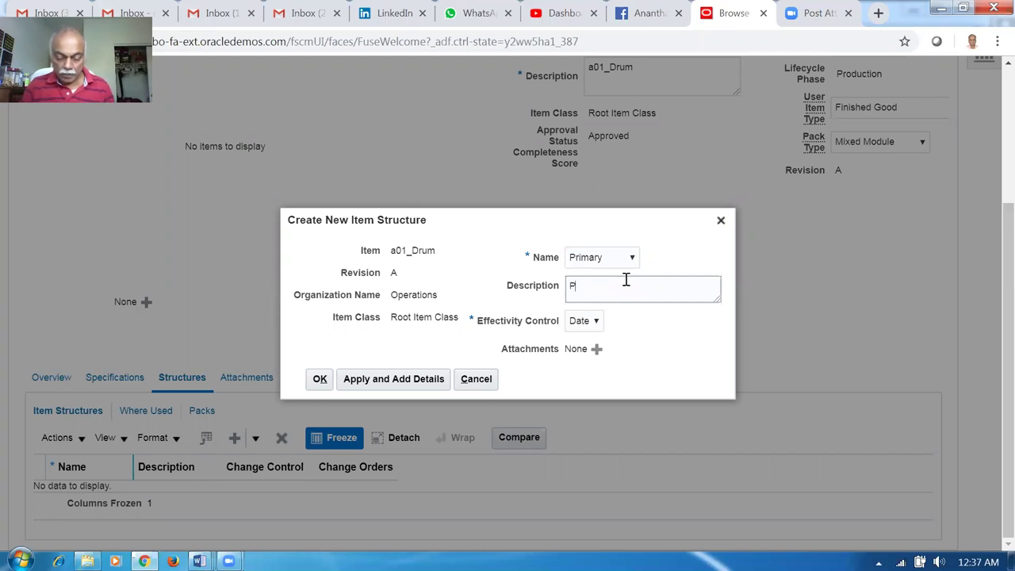
{"action": "type", "text": "Primary"}
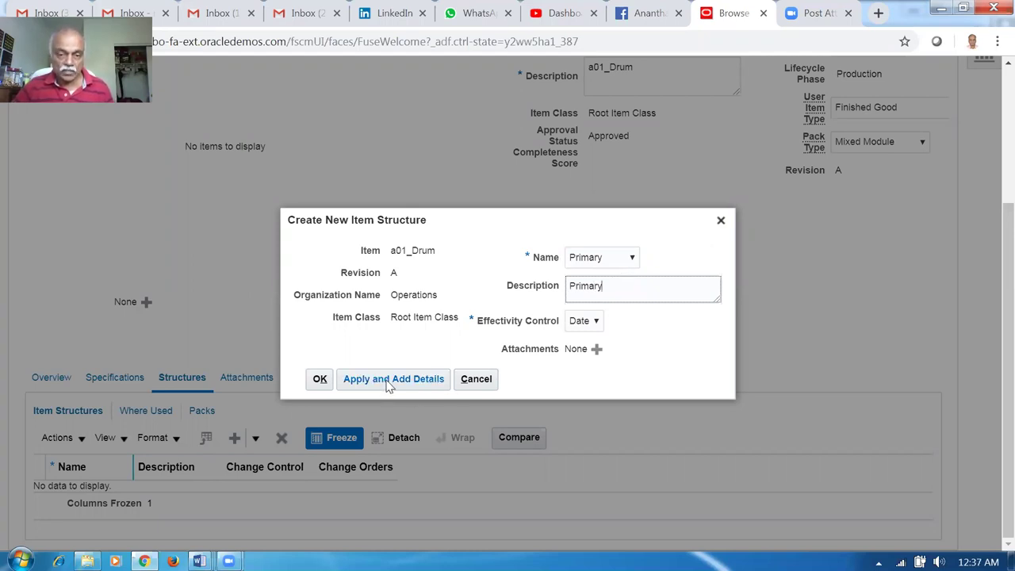
{"action": "left_click", "coordinate": [389, 380]}
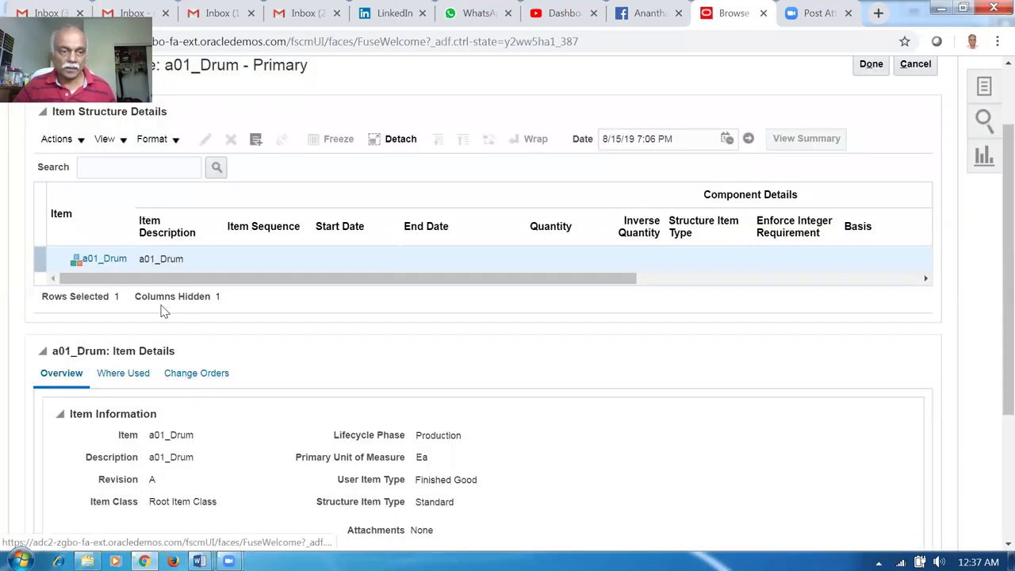
- Search items matching a01, add all three results as components, and finish the structure
{"action": "left_click", "coordinate": [58, 140]}
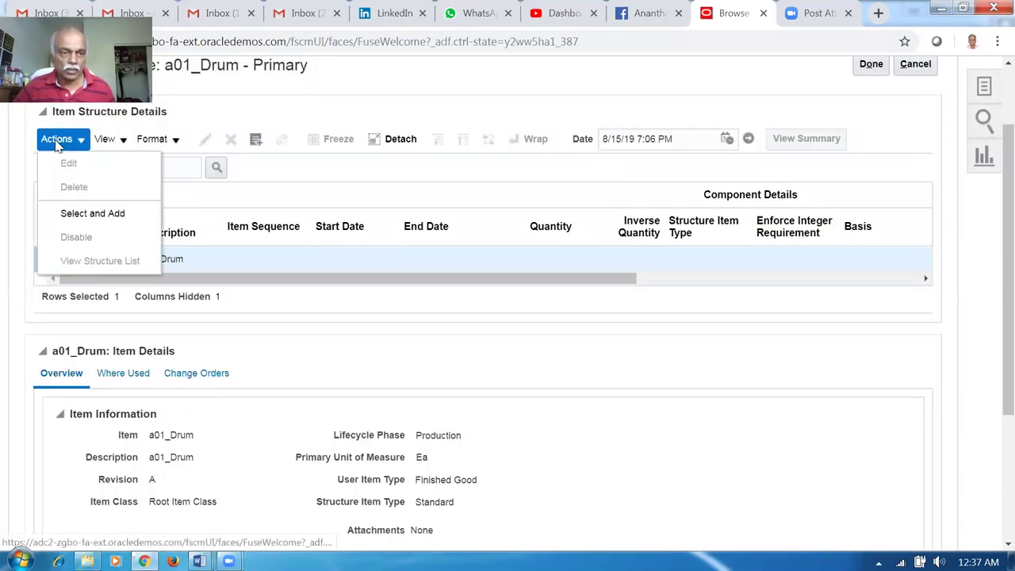
{"action": "left_click", "coordinate": [95, 214]}
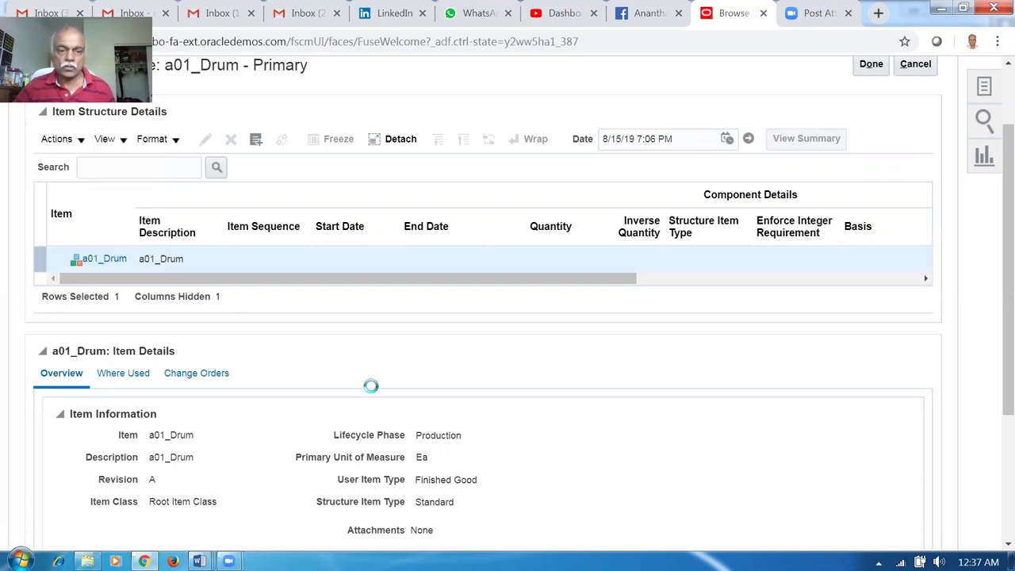
{"action": "left_click", "coordinate": [315, 228]}
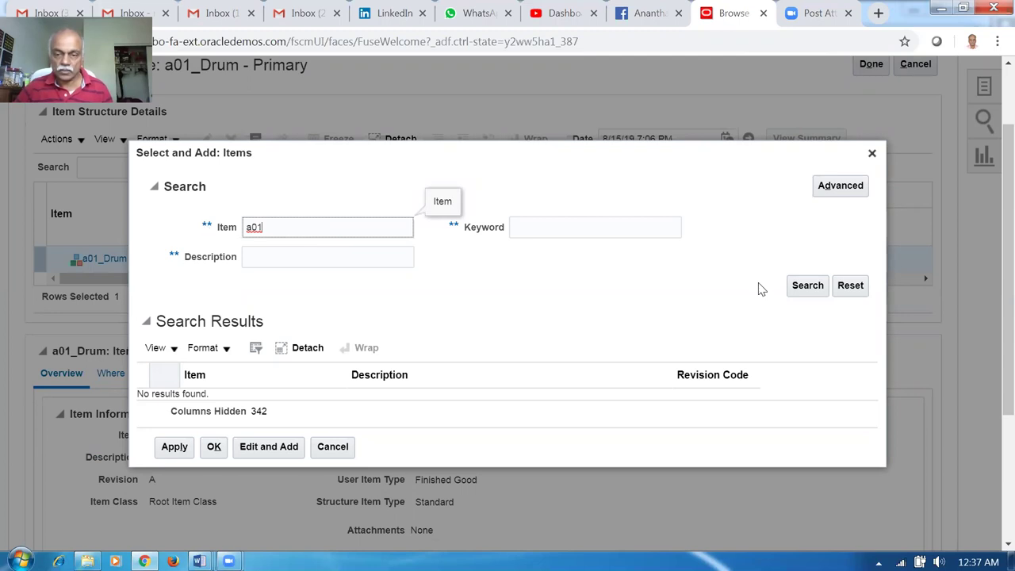
{"action": "left_click", "coordinate": [807, 286]}
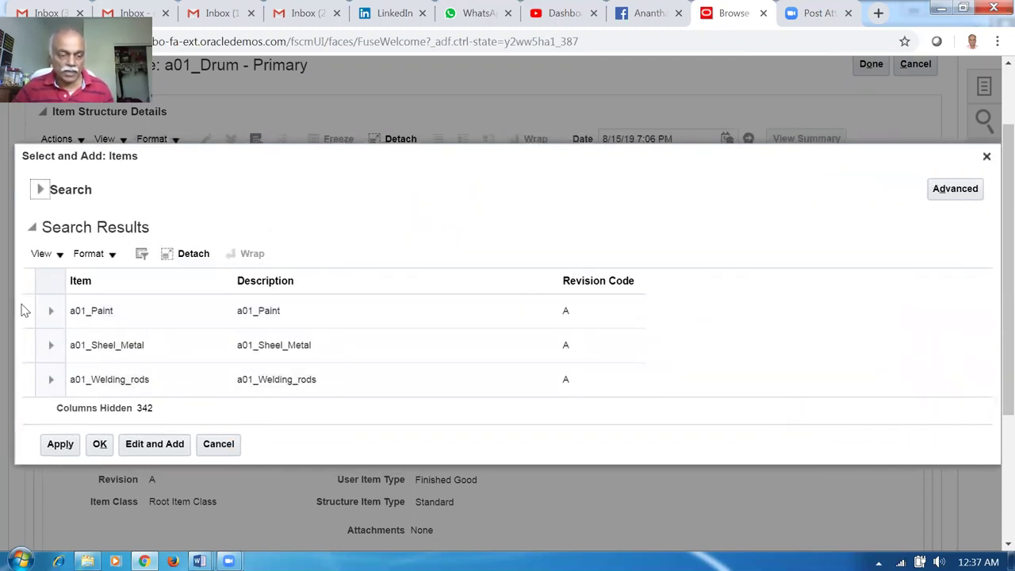
{"action": "left_click_drag", "start_coordinate": [24, 310], "coordinate": [30, 383]}
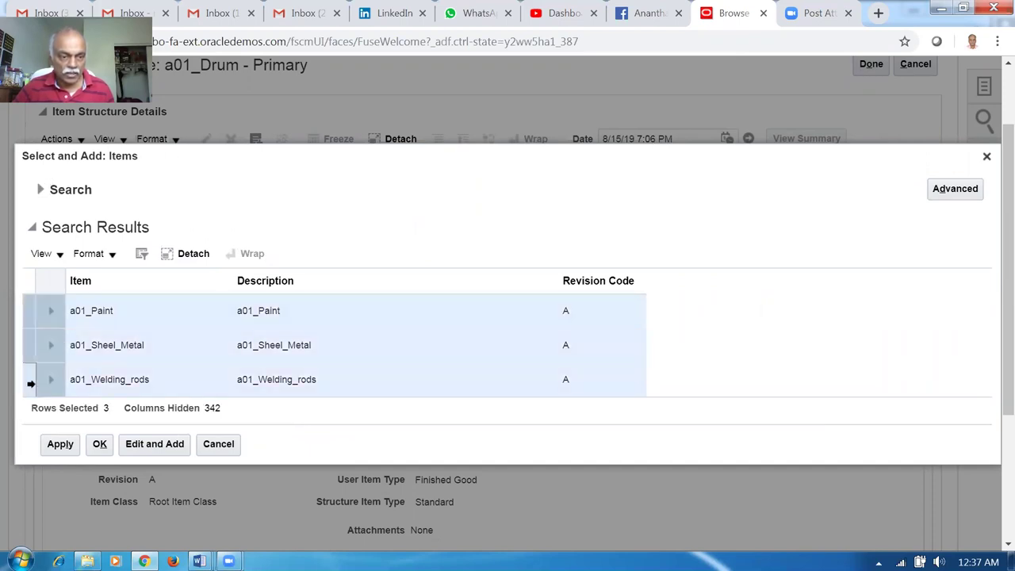
{"action": "left_click", "coordinate": [57, 445]}
{"action": "left_click", "coordinate": [100, 445]}
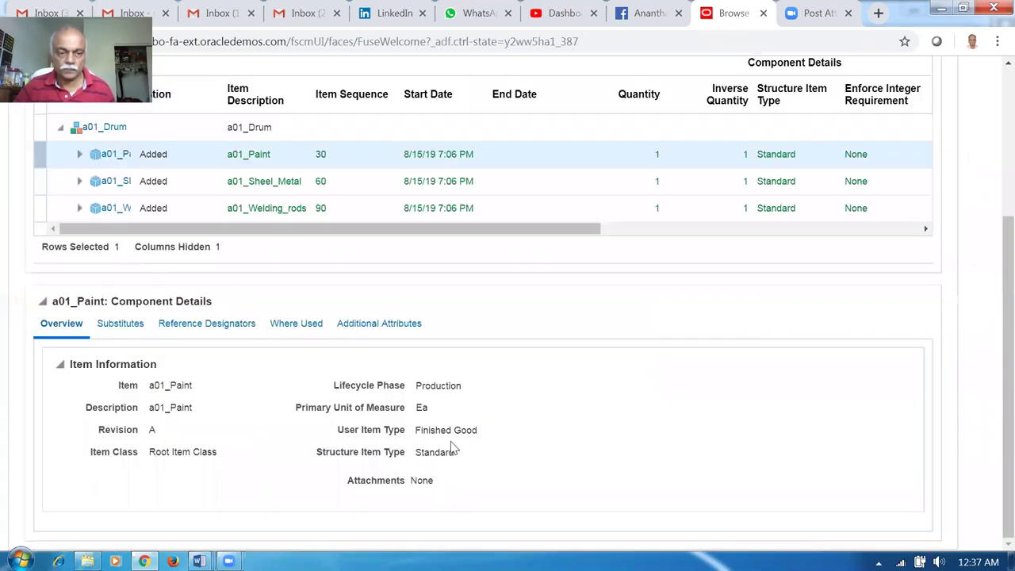
{"action": "scroll", "coordinate": [456, 451], "scroll_direction": "up", "scroll_amount": 2}
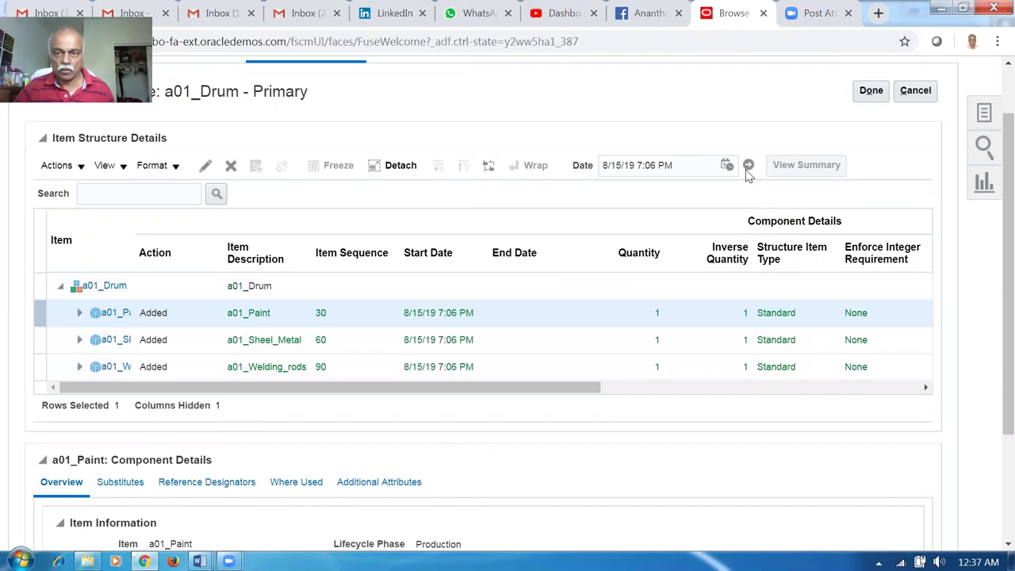
{"action": "left_click", "coordinate": [872, 95]}
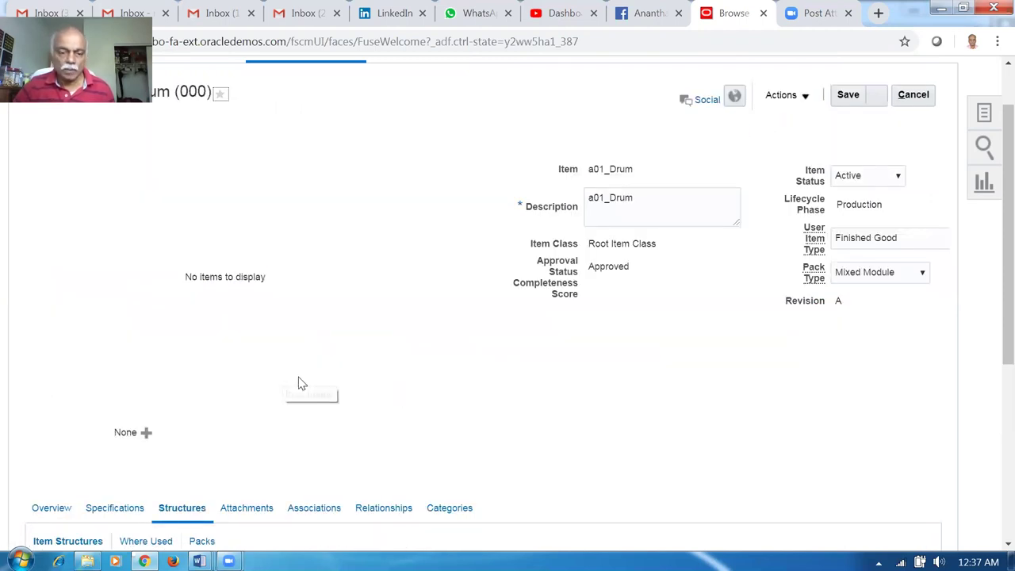
- Save and close the 000 a01_Drum item, then open the organization 002 a01_Drum from the results
{"action": "left_click", "coordinate": [875, 100]}
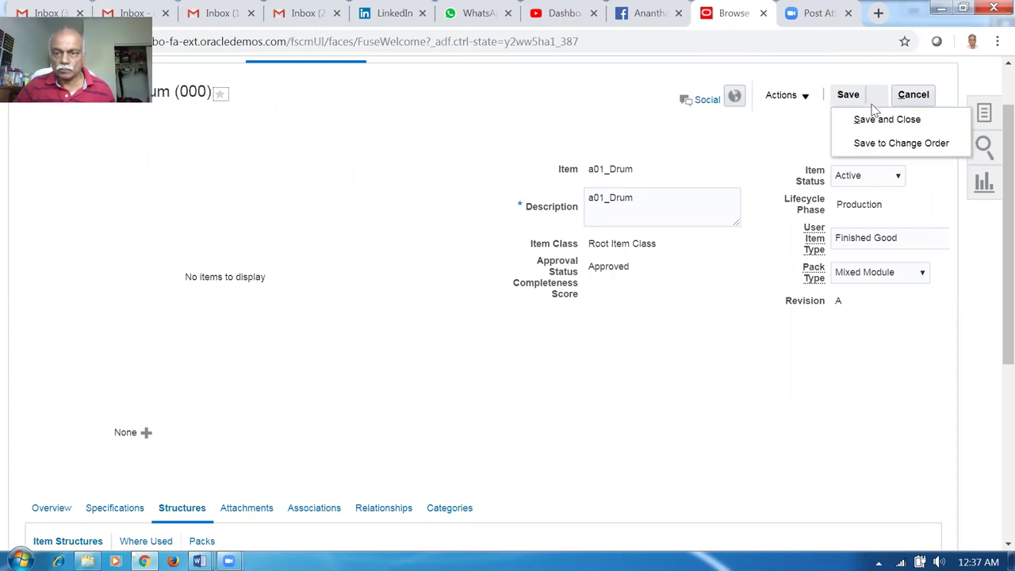
{"action": "left_click", "coordinate": [872, 118]}
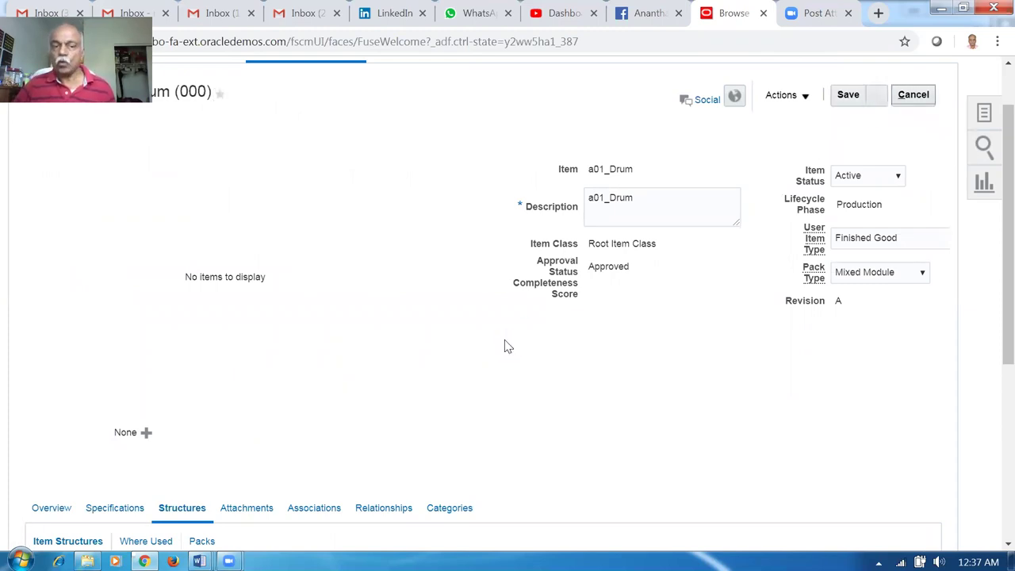
{"action": "scroll", "coordinate": [504, 342], "scroll_direction": "down", "scroll_amount": 3}
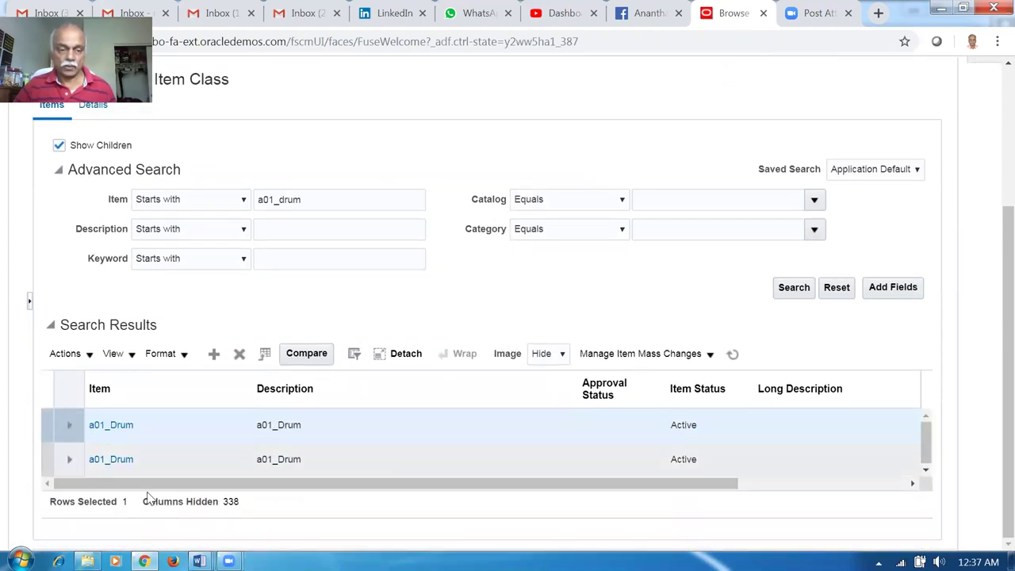
{"action": "left_click_drag", "start_coordinate": [176, 486], "coordinate": [111, 481]}
{"action": "left_click", "coordinate": [111, 460]}
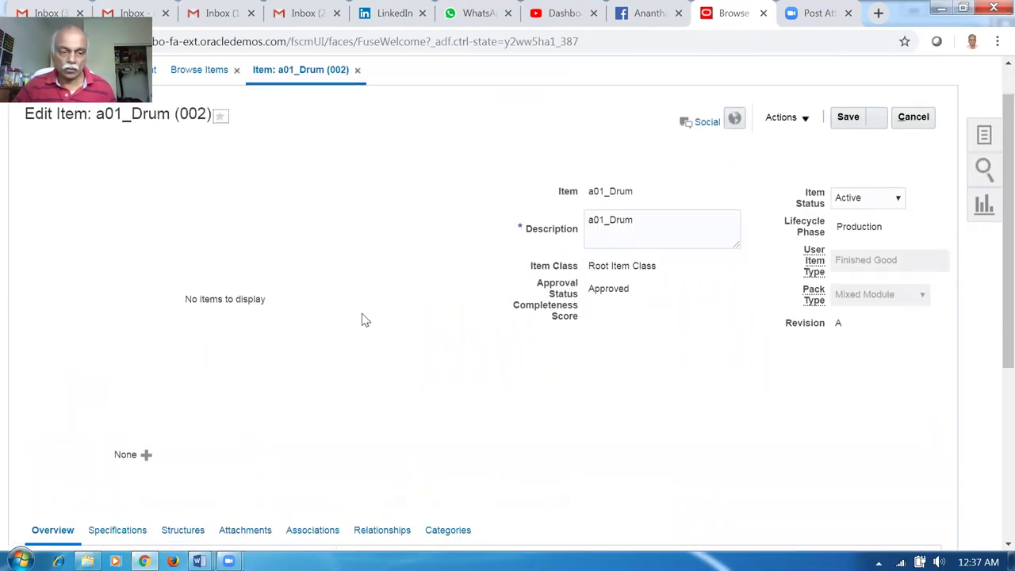
- On the 002 a01_Drum's empty Structures tab, choose Actions > Create from Common
{"action": "scroll", "coordinate": [125, 335], "scroll_direction": "down", "scroll_amount": 3}
{"action": "left_click", "coordinate": [165, 341]}
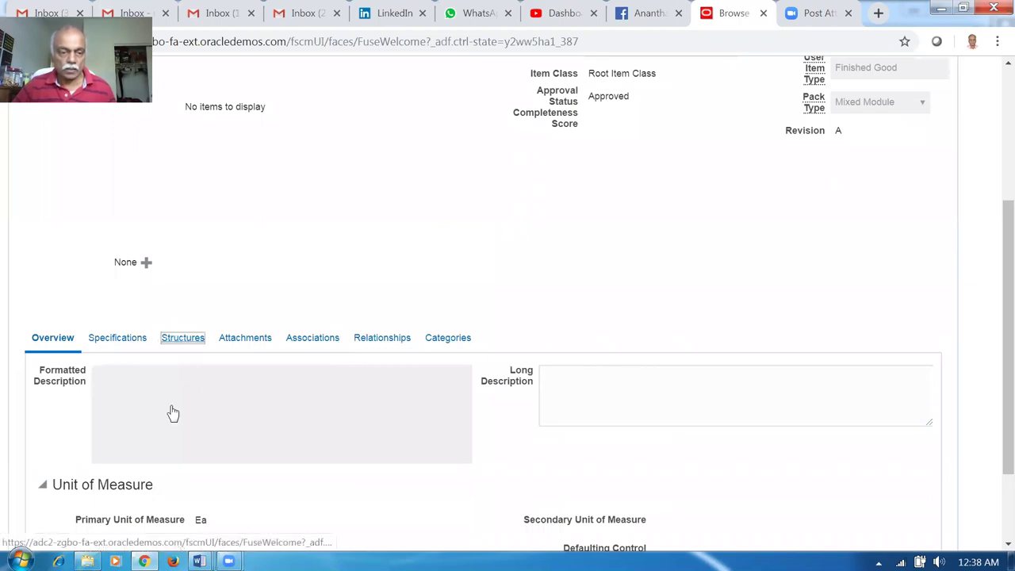
{"action": "left_click", "coordinate": [67, 441]}
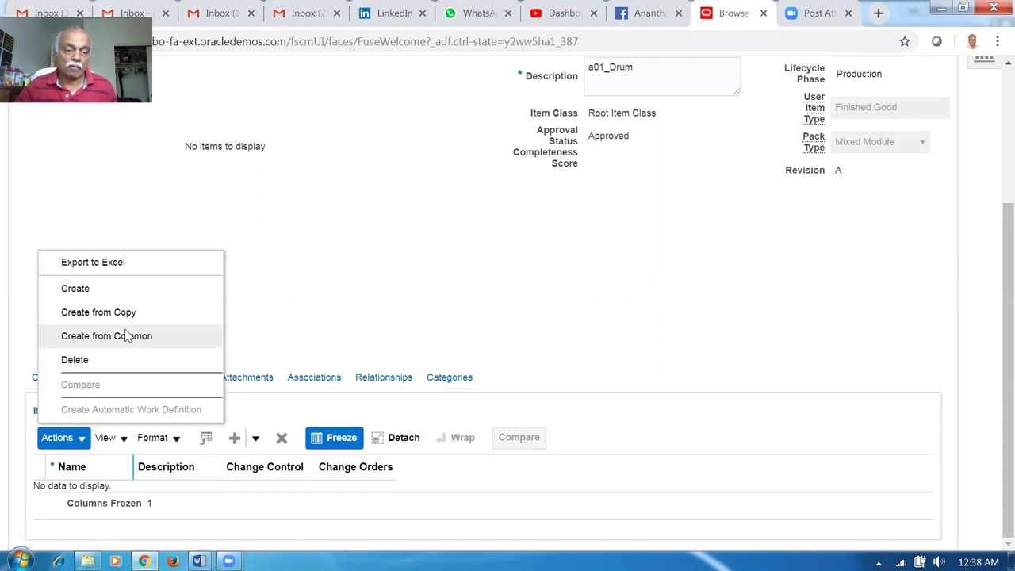
{"action": "left_click", "coordinate": [129, 340]}
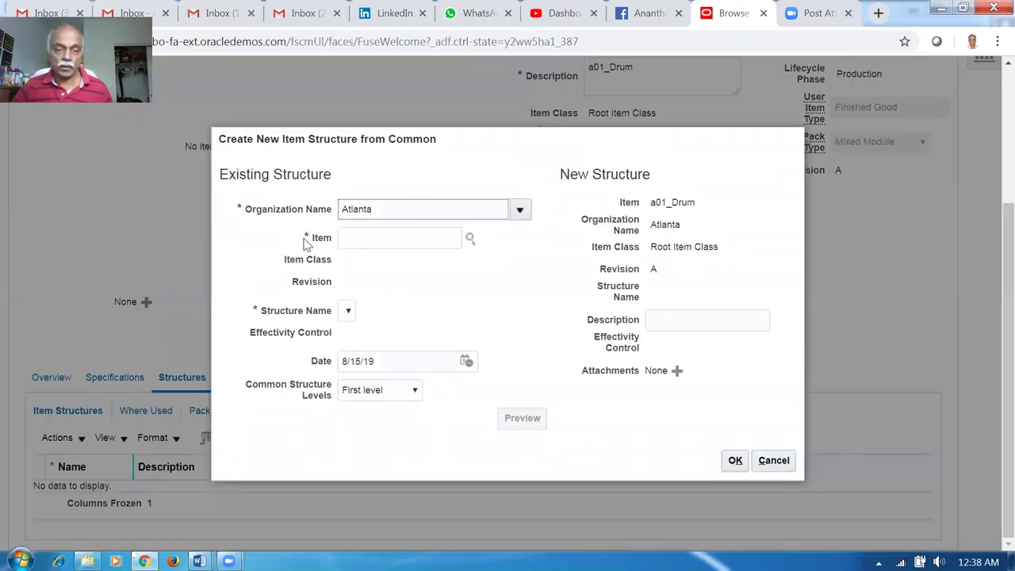
- Create the common structure from organization Operations and source item a01_Drum
{"action": "left_click", "coordinate": [368, 241]}
{"action": "type", "text": "a01"}
{"action": "key", "text": "Tab"}
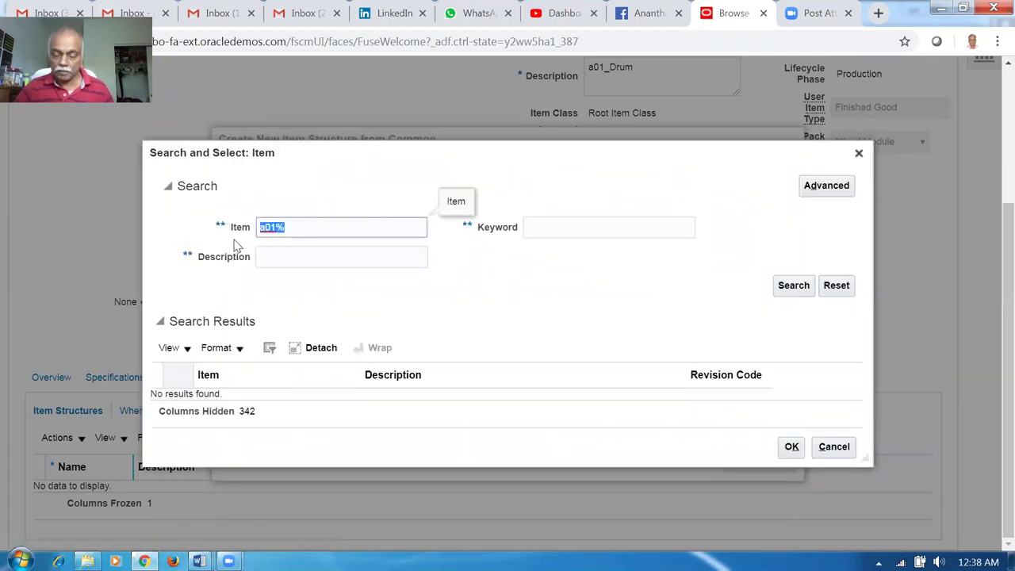
{"action": "left_click", "coordinate": [846, 450]}
{"action": "left_click_drag", "start_coordinate": [374, 237], "coordinate": [341, 252]}
{"action": "key", "text": "BackSpace"}
{"action": "left_click_drag", "start_coordinate": [399, 211], "coordinate": [312, 221]}
{"action": "type", "text": "Opera"}
{"action": "key", "text": "Tab"}
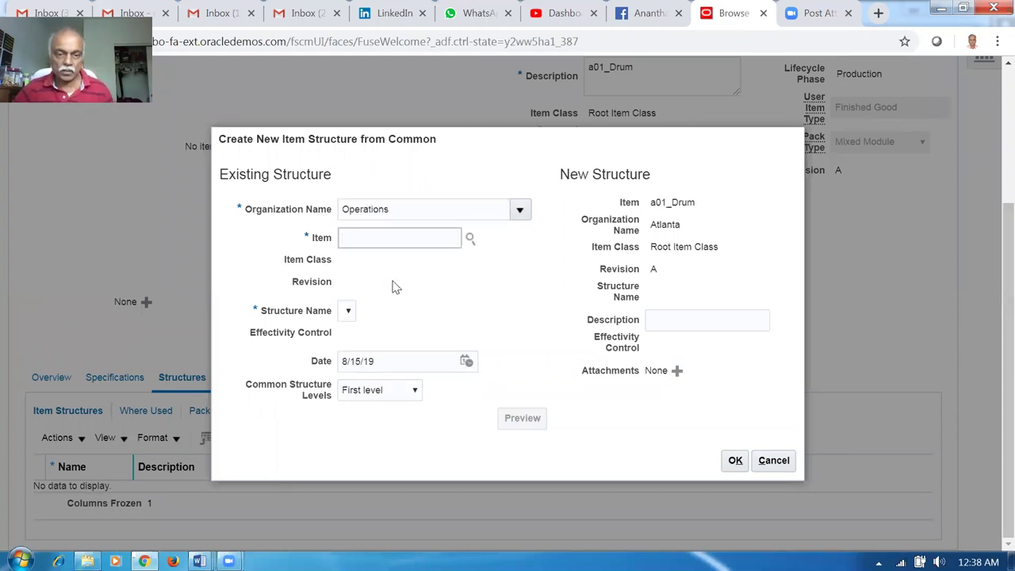
{"action": "key", "text": "Tab"}
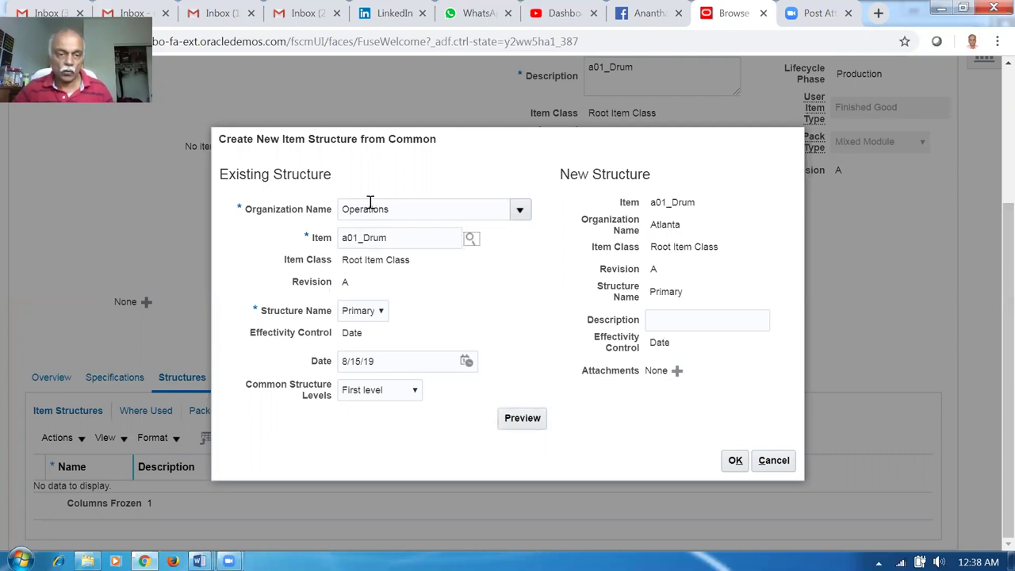
{"action": "left_click", "coordinate": [728, 464]}
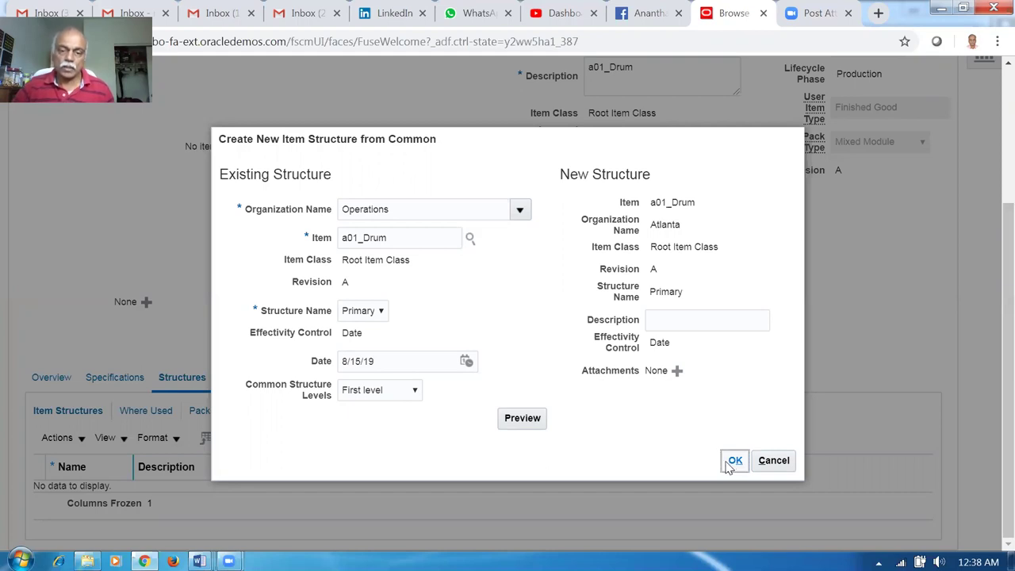
{"action": "left_click", "coordinate": [726, 467]}
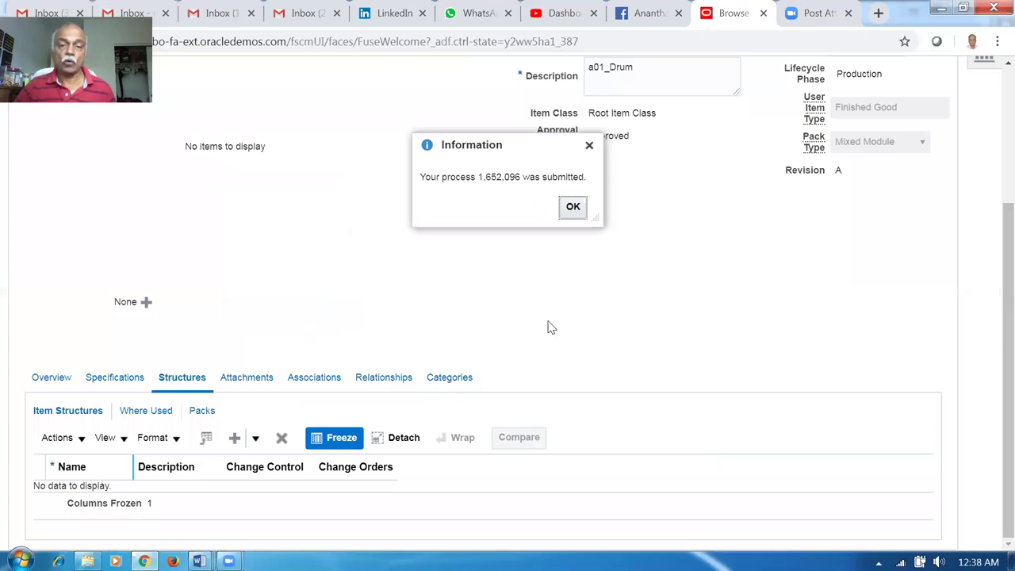
- Acknowledge the process-submitted message, then save and close the a01_Drum item
{"action": "left_click", "coordinate": [573, 206]}
{"action": "scroll", "coordinate": [357, 376], "scroll_direction": "down", "scroll_amount": 3}
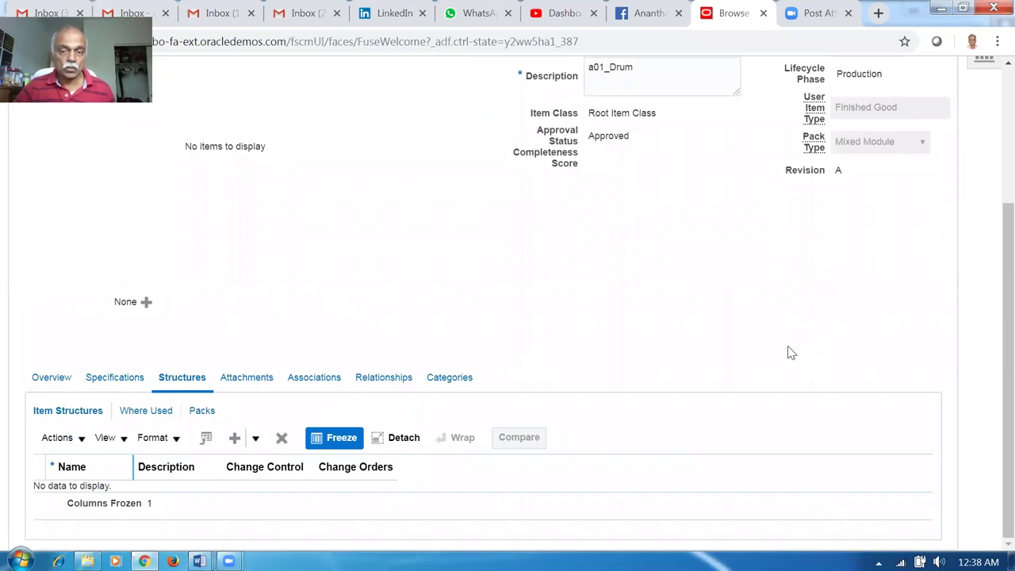
{"action": "scroll", "coordinate": [785, 353], "scroll_direction": "up", "scroll_amount": 3}
{"action": "left_click", "coordinate": [881, 170]}
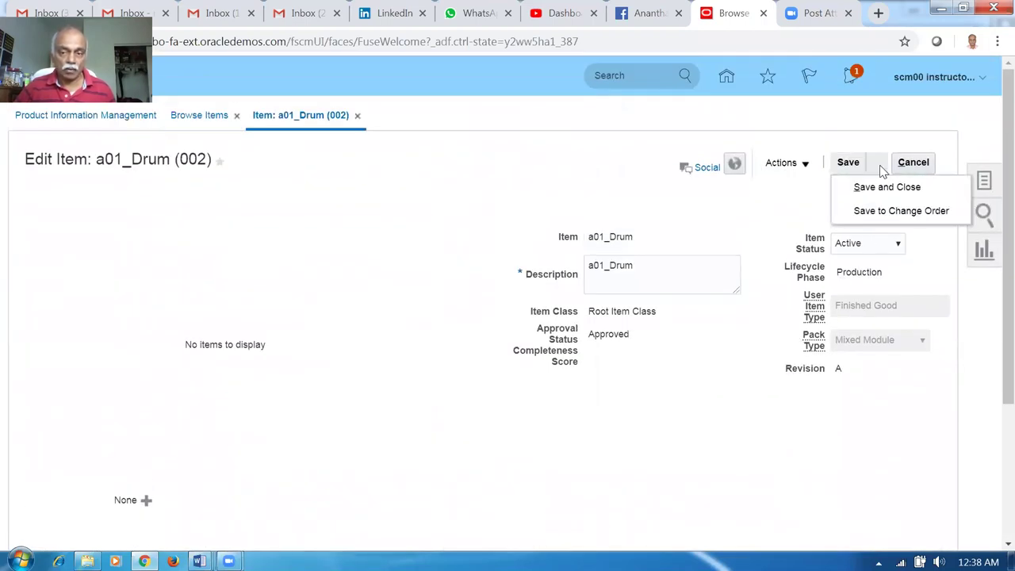
{"action": "left_click", "coordinate": [879, 189]}
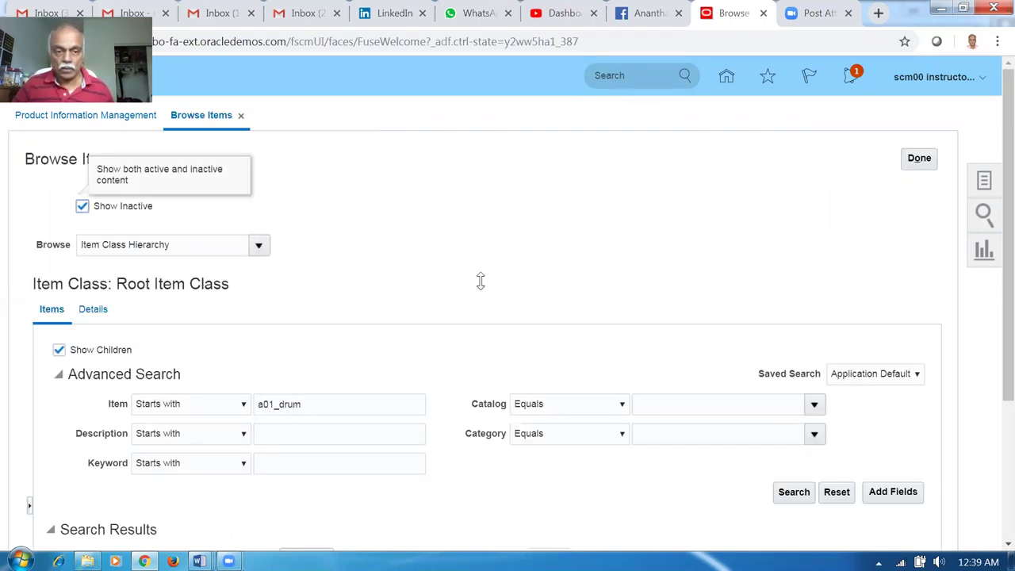
- Check the three standard operation names in the Word setup document, then return to Browse Items
{"action": "key", "text": "alt+Tab"}
{"action": "key", "text": "alt+Tab"}
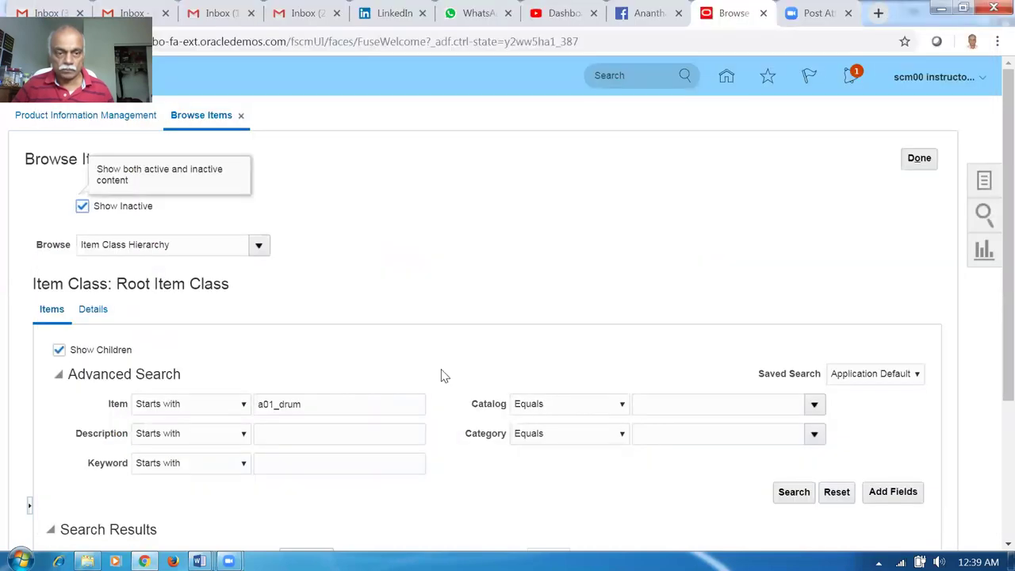
{"action": "key", "text": "alt+Tab"}
{"action": "key", "text": "alt+Tab"}
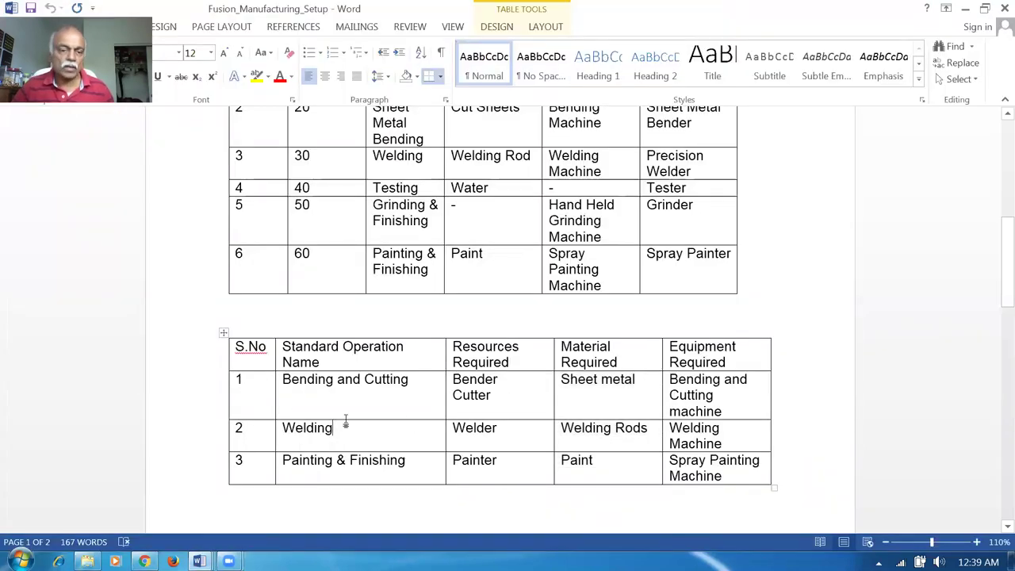
{"action": "left_click_drag", "start_coordinate": [310, 384], "coordinate": [322, 460]}
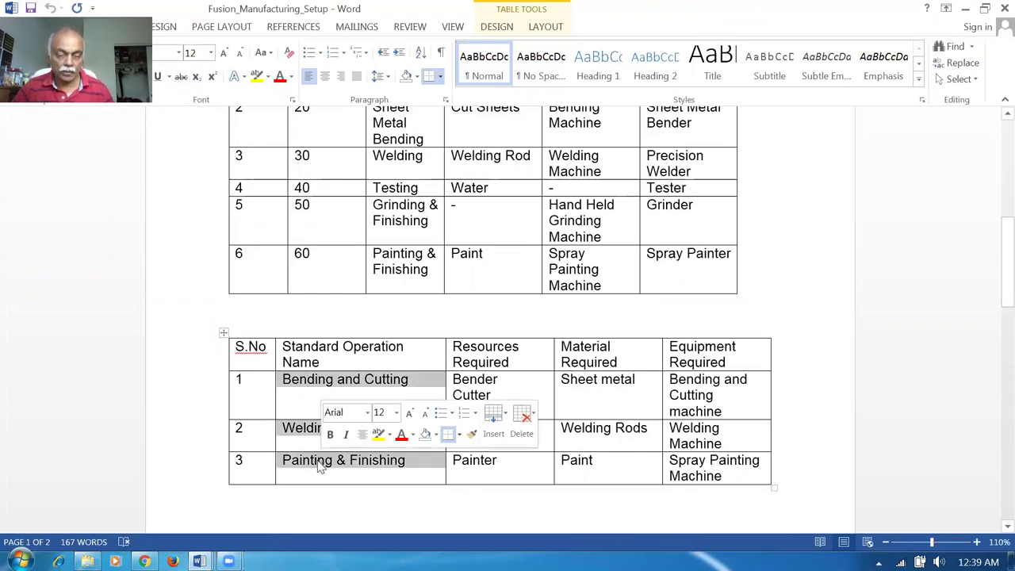
{"action": "key", "text": "alt+Tab"}
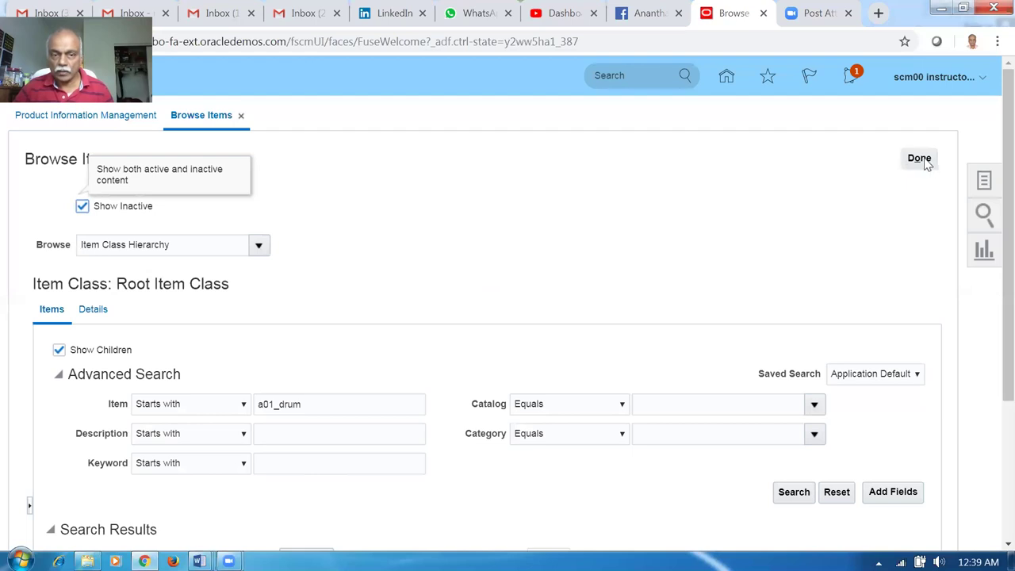
- Leave Browse Items and go via Home to Supply Chain Execution > Work Definition > Manage Work Definitions
{"action": "left_click", "coordinate": [921, 159]}
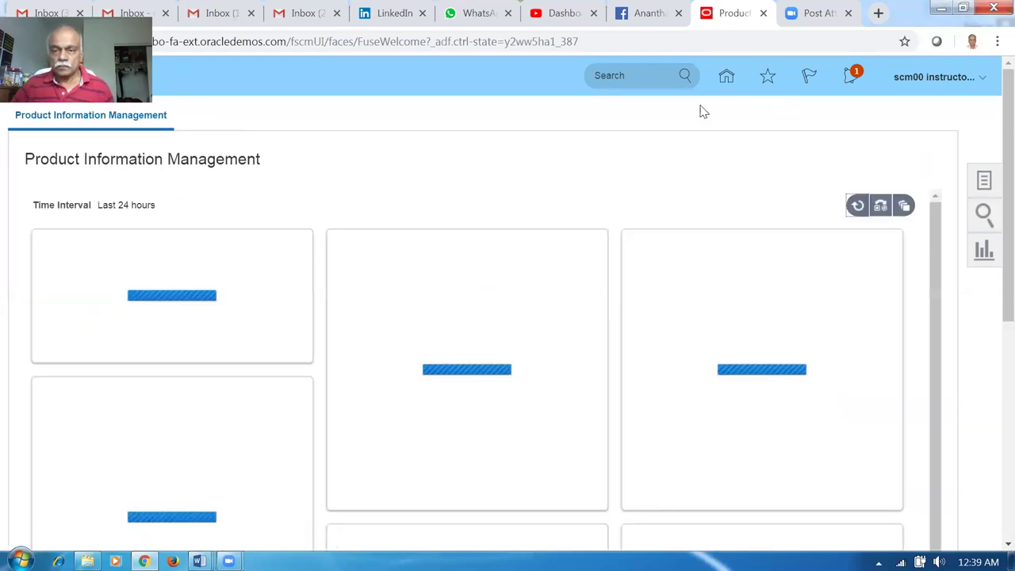
{"action": "left_click", "coordinate": [728, 77]}
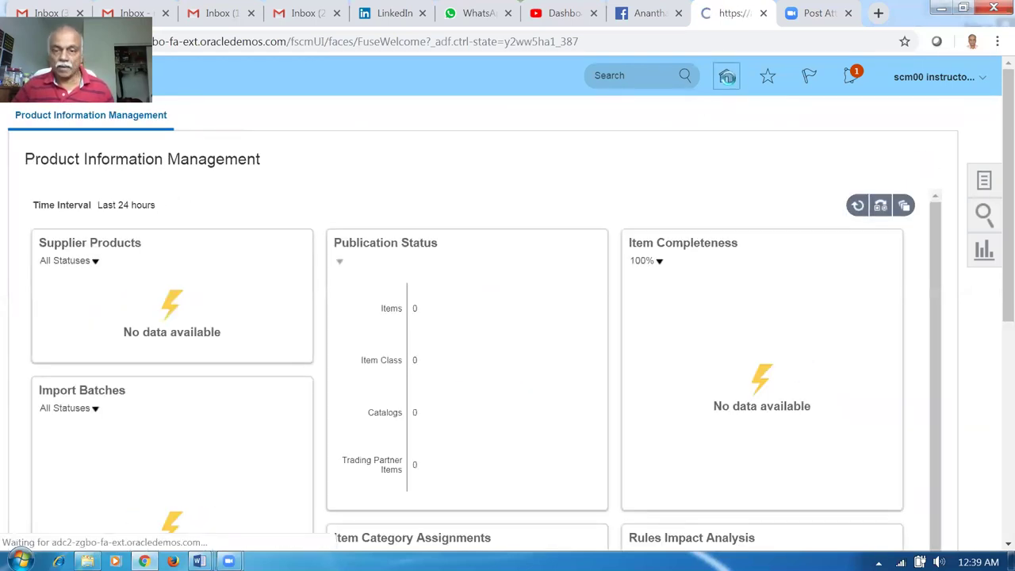
{"action": "scroll", "coordinate": [813, 286], "scroll_direction": "down", "scroll_amount": 1}
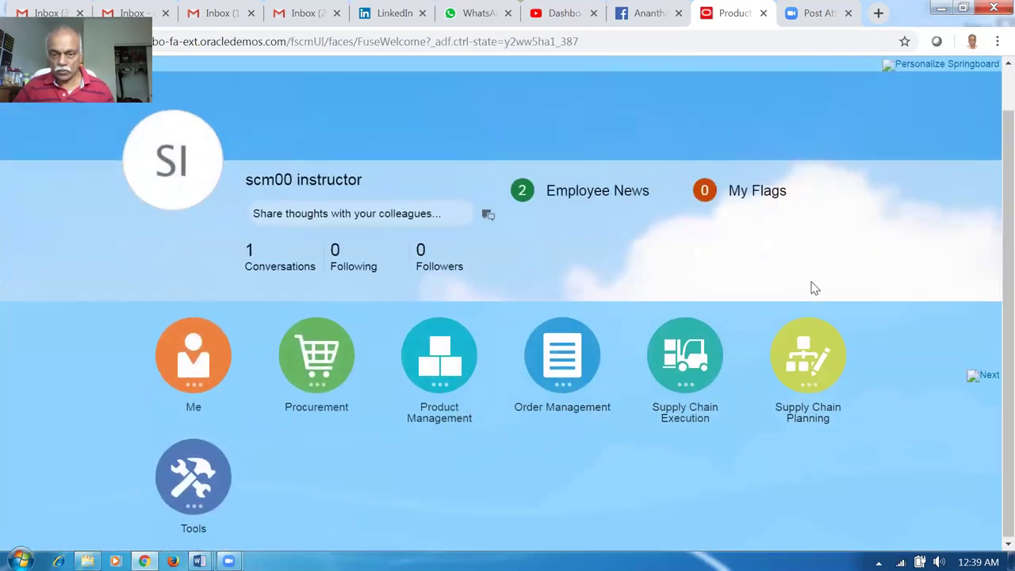
{"action": "left_click", "coordinate": [707, 355]}
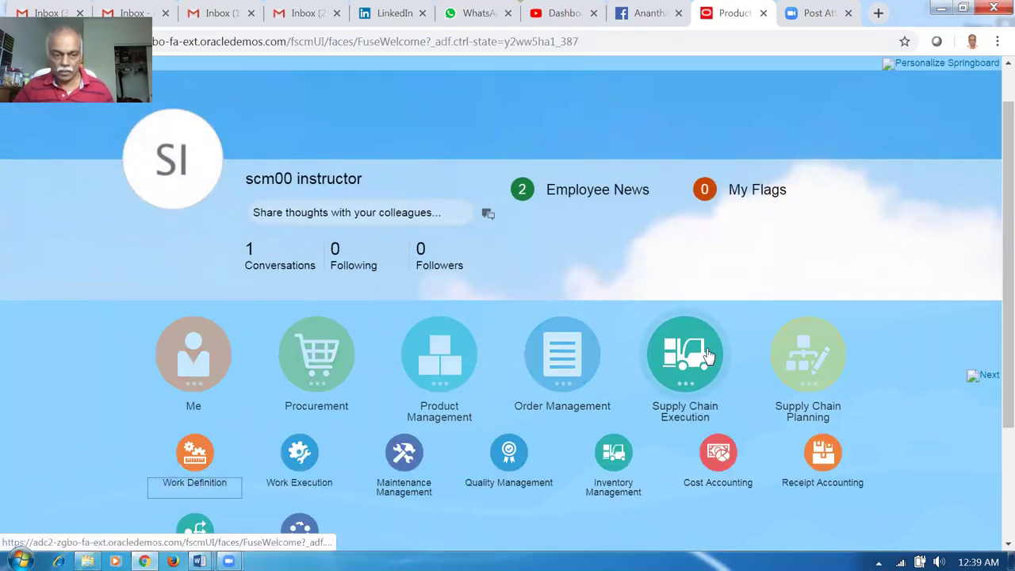
{"action": "scroll", "coordinate": [707, 354], "scroll_direction": "down", "scroll_amount": 2}
{"action": "left_click", "coordinate": [194, 379]}
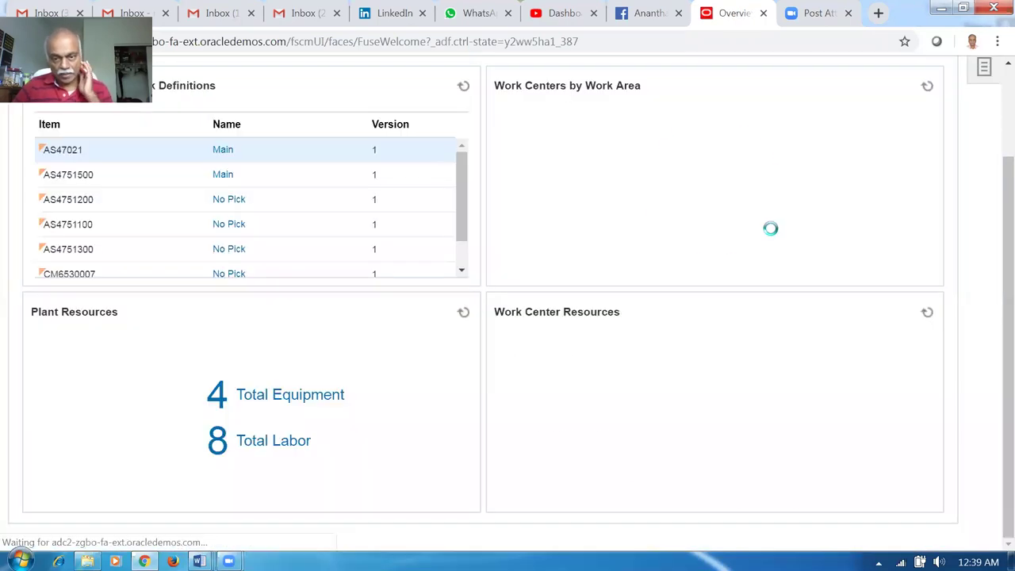
{"action": "scroll", "coordinate": [991, 163], "scroll_direction": "up", "scroll_amount": 2}
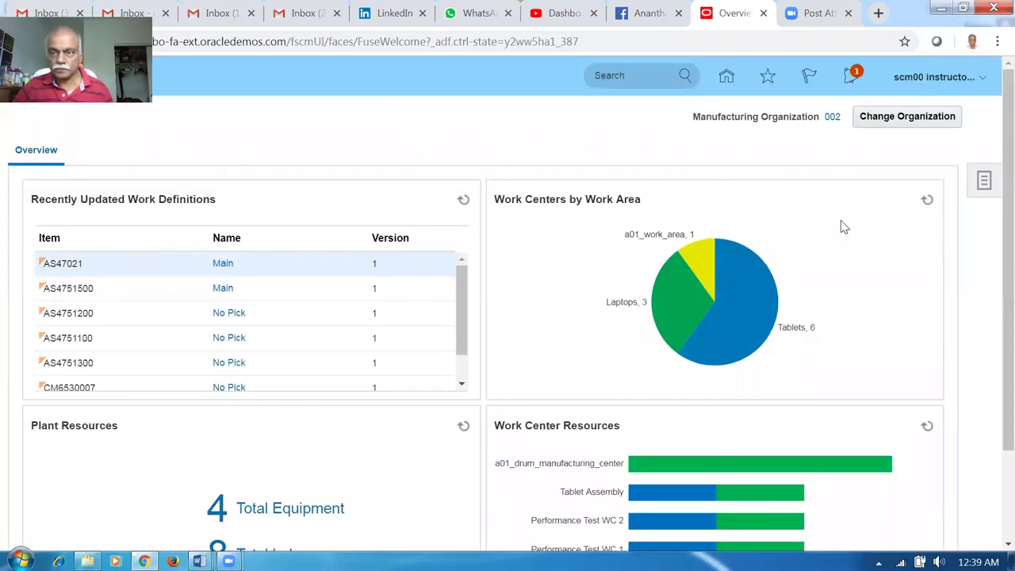
{"action": "left_click", "coordinate": [983, 181]}
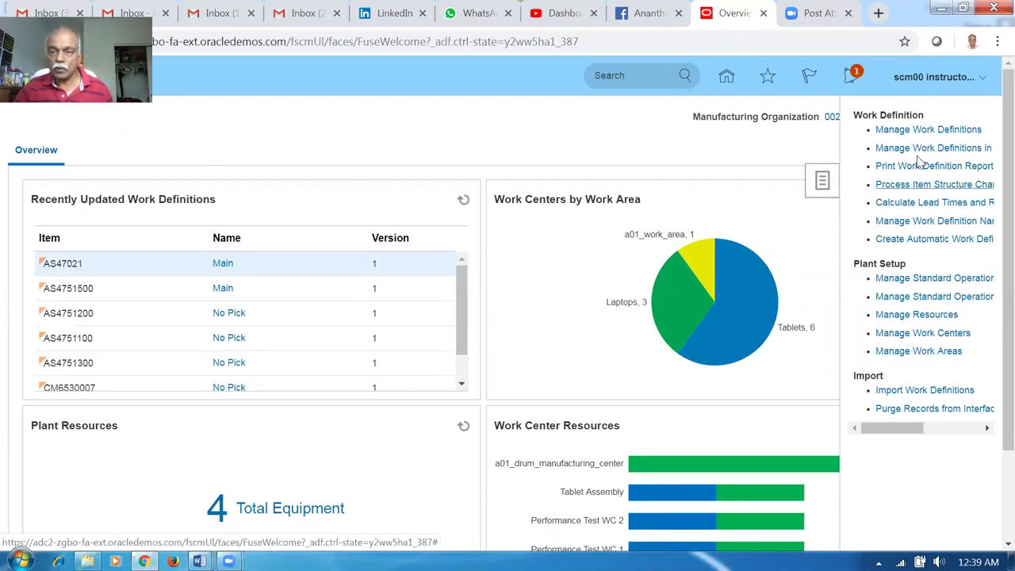
{"action": "left_click", "coordinate": [921, 133]}
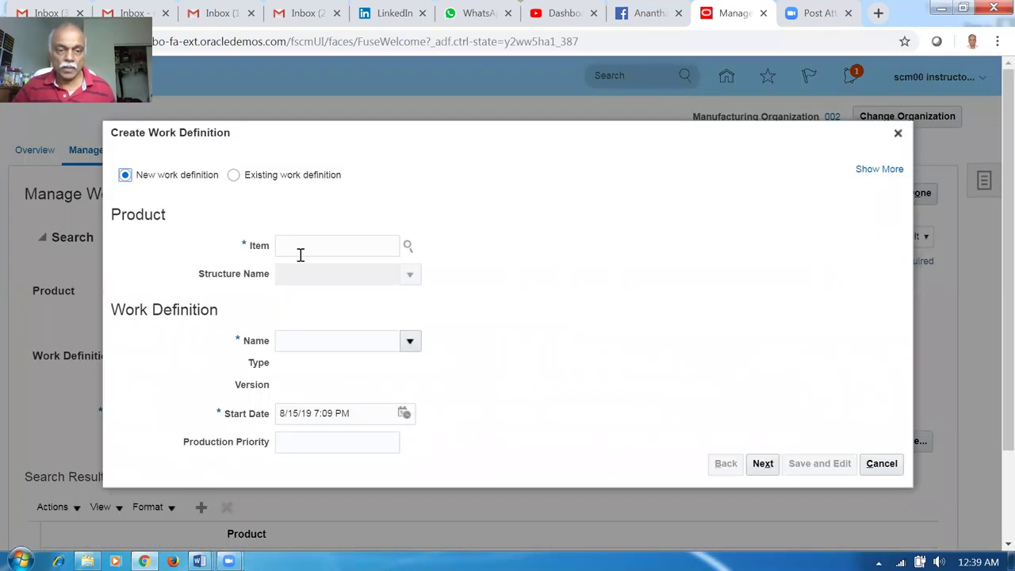
{"action": "left_click", "coordinate": [321, 237]}
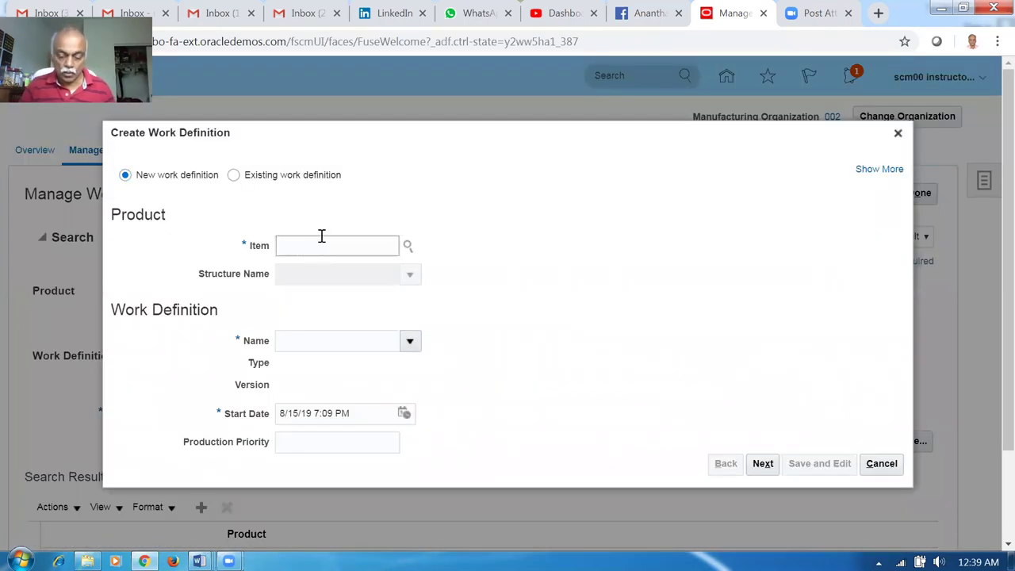
{"action": "key", "text": "Tab"}
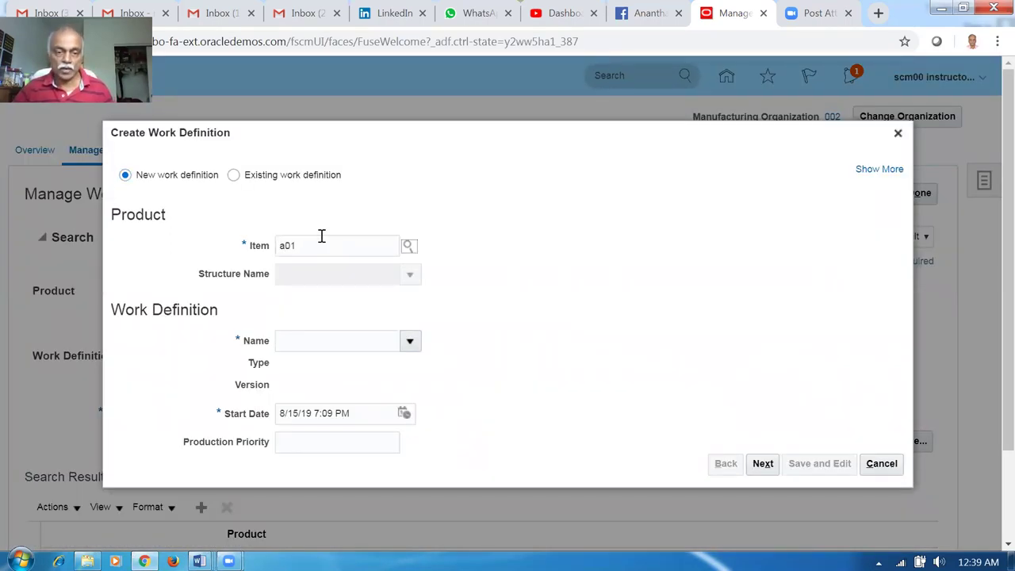
{"action": "left_click", "coordinate": [490, 330]}
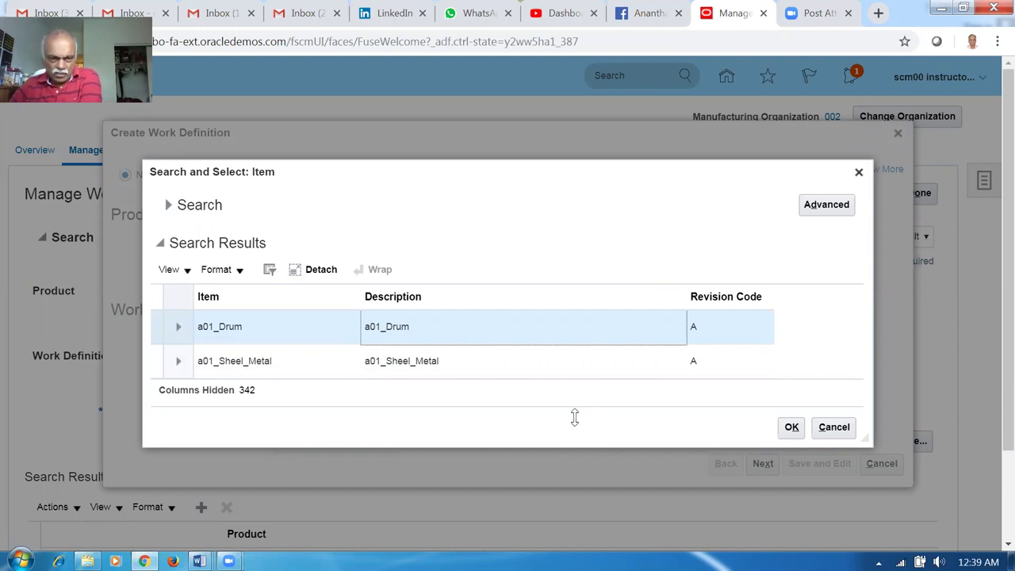
{"action": "left_click", "coordinate": [790, 435]}
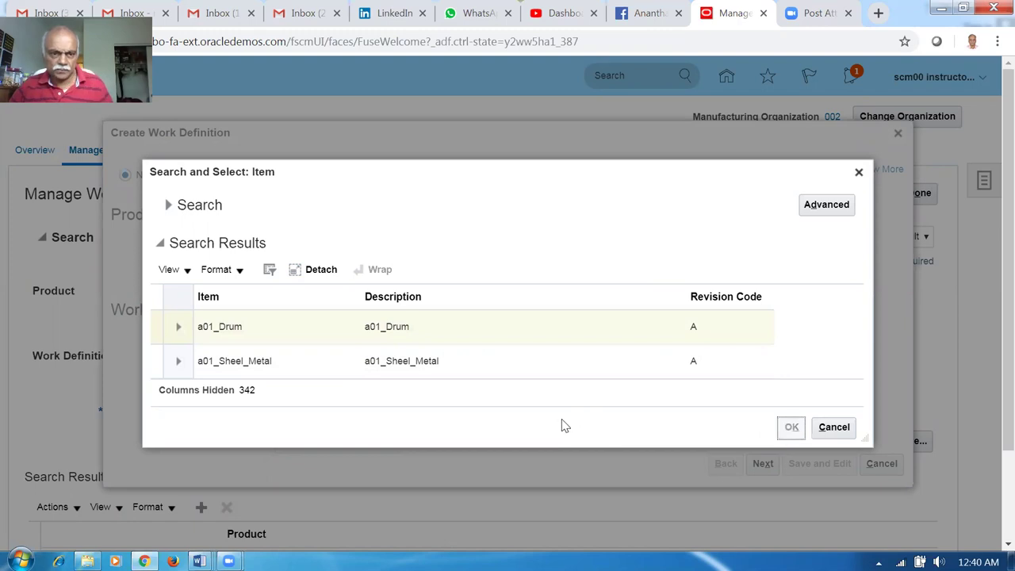
{"action": "left_click", "coordinate": [411, 276]}
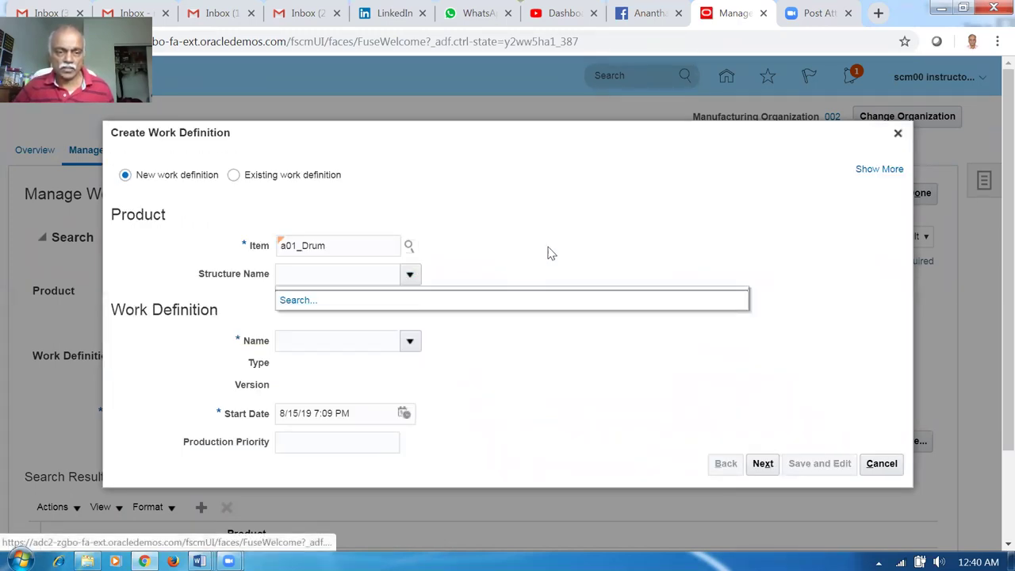
{"action": "left_click", "coordinate": [553, 252]}
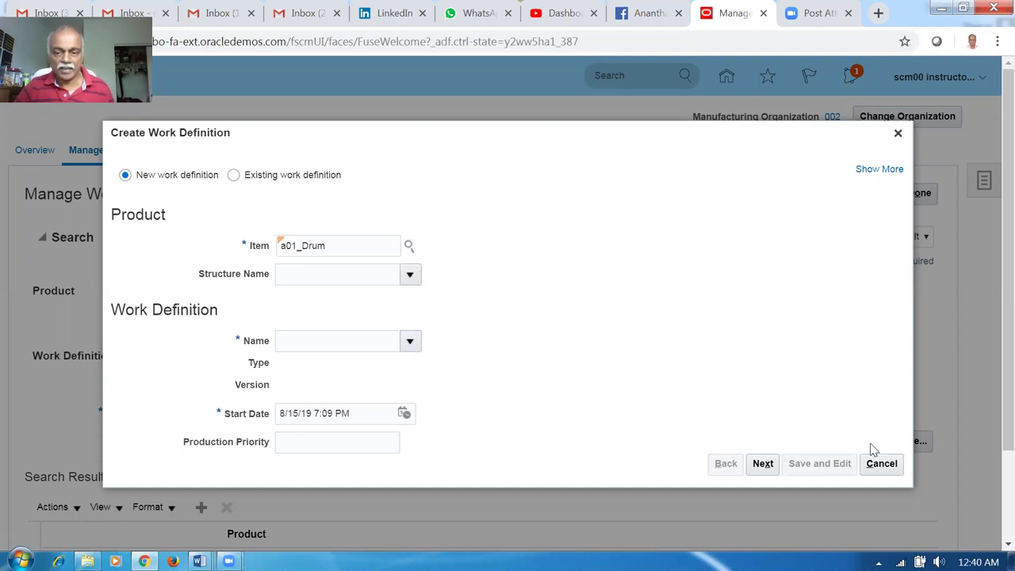
{"action": "left_click", "coordinate": [881, 466]}
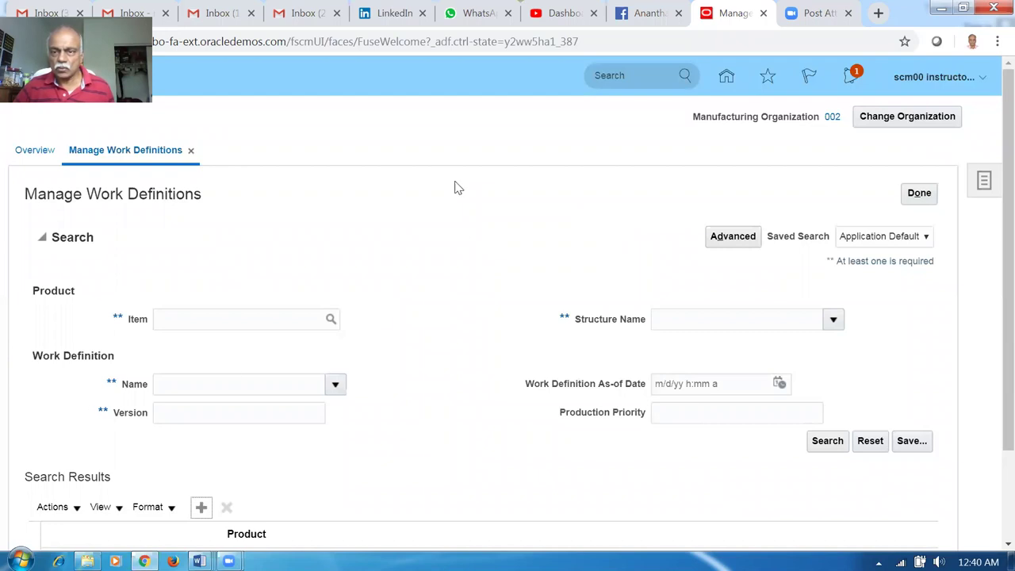
{"action": "right_click", "coordinate": [741, 17]}
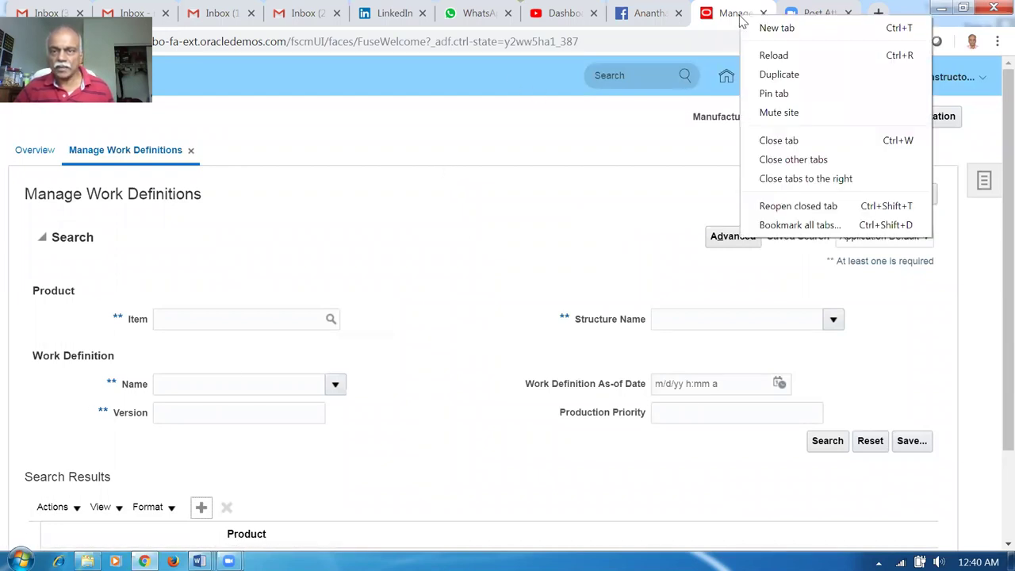
- Duplicate the Manage browser tab and reload the copied page from the address bar
{"action": "left_click", "coordinate": [755, 75]}
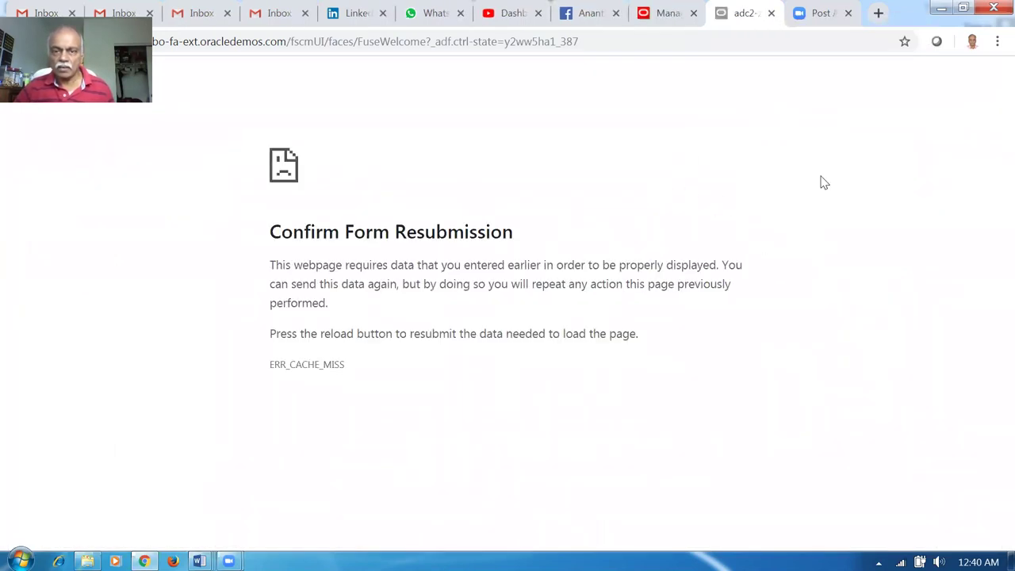
{"action": "left_click", "coordinate": [481, 42]}
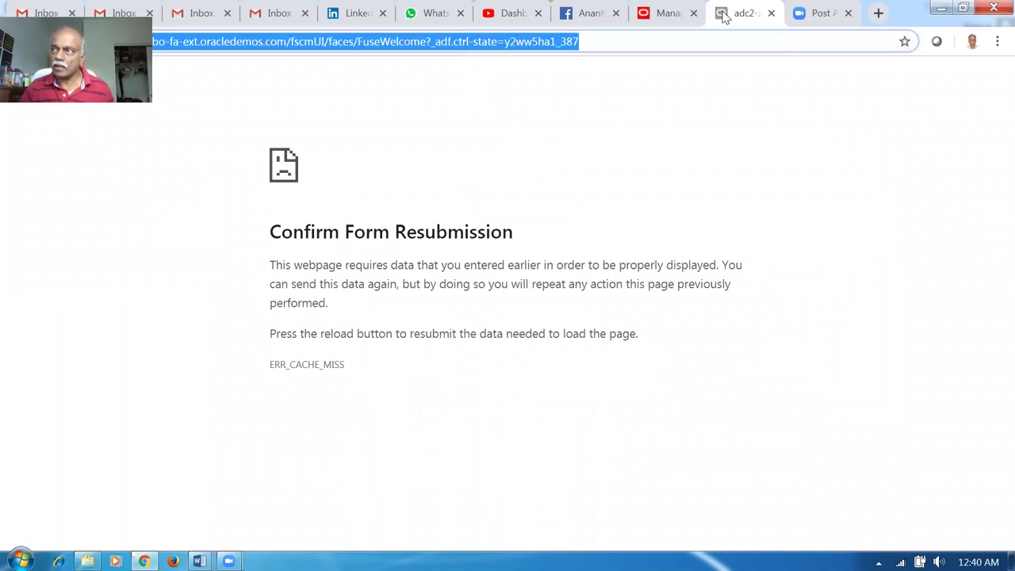
{"action": "key", "text": "Return"}
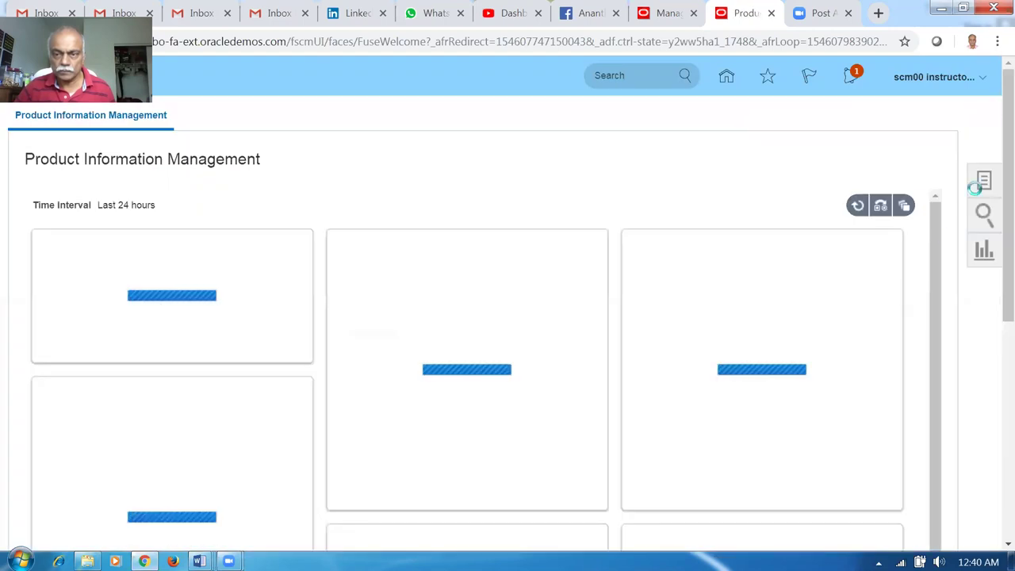
- Search Browse Items for a01 and open the a01_Drum item
{"action": "left_click", "coordinate": [984, 187]}
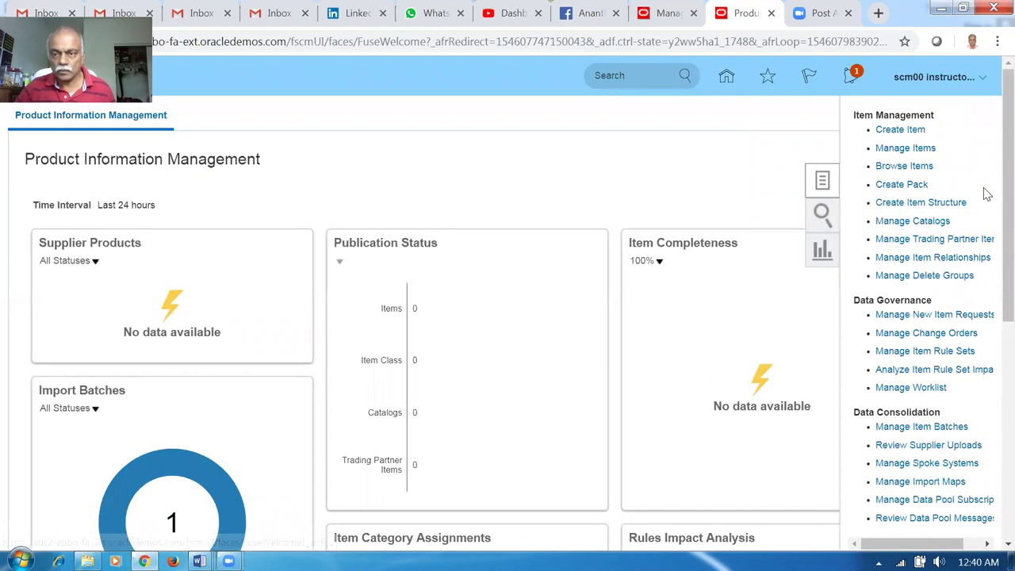
{"action": "left_click", "coordinate": [906, 166]}
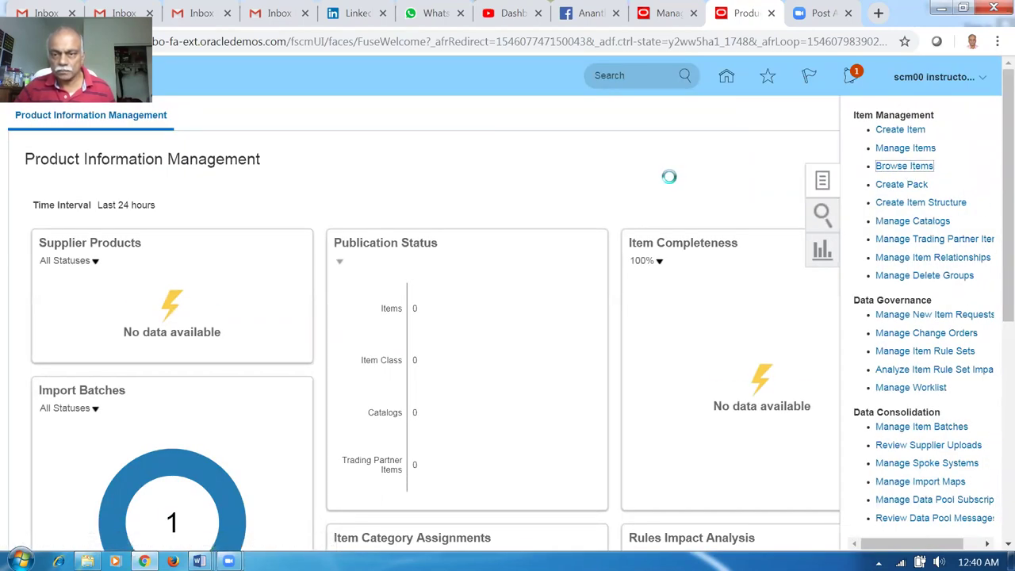
{"action": "left_click", "coordinate": [558, 401]}
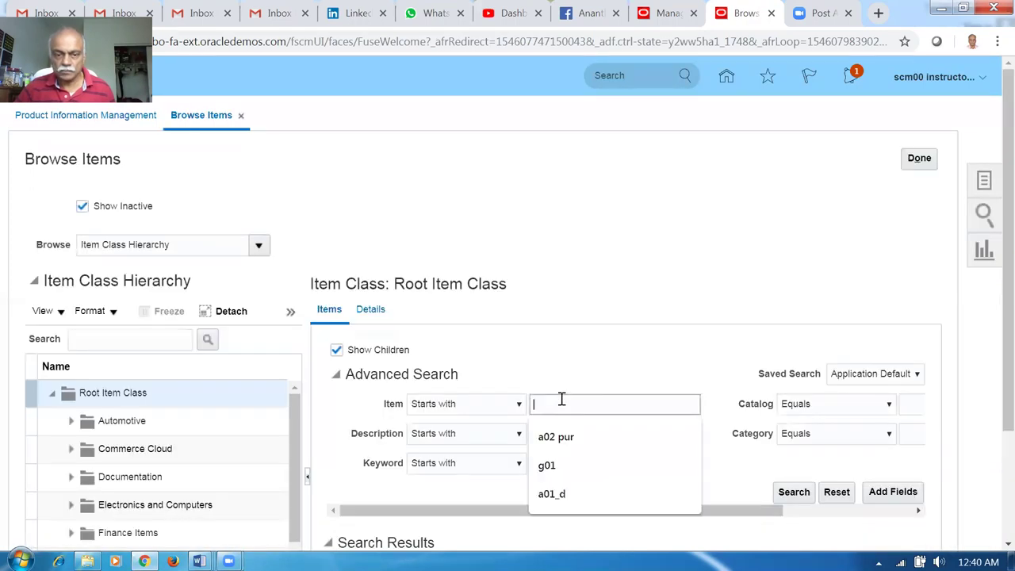
{"action": "type", "text": "a01_D"}
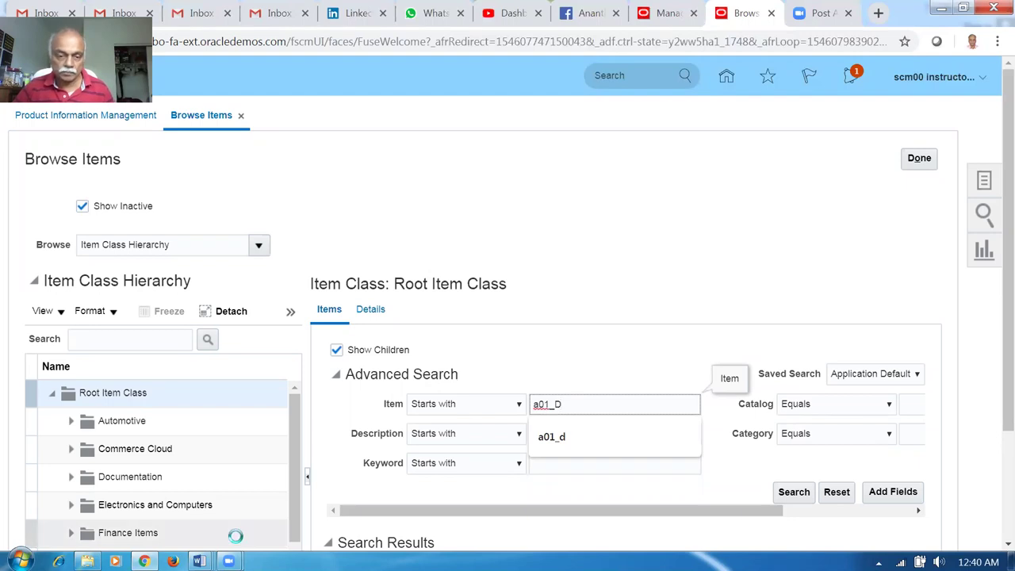
{"action": "left_click", "coordinate": [307, 475]}
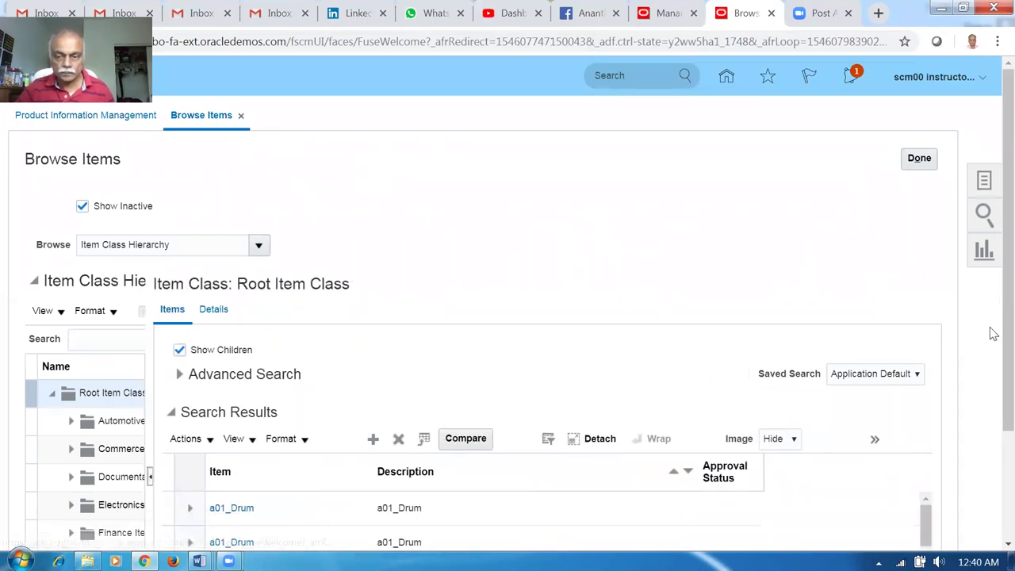
{"action": "scroll", "coordinate": [991, 381], "scroll_direction": "down", "scroll_amount": 3}
{"action": "left_click_drag", "start_coordinate": [544, 456], "coordinate": [331, 480]}
{"action": "left_click", "coordinate": [108, 428]}
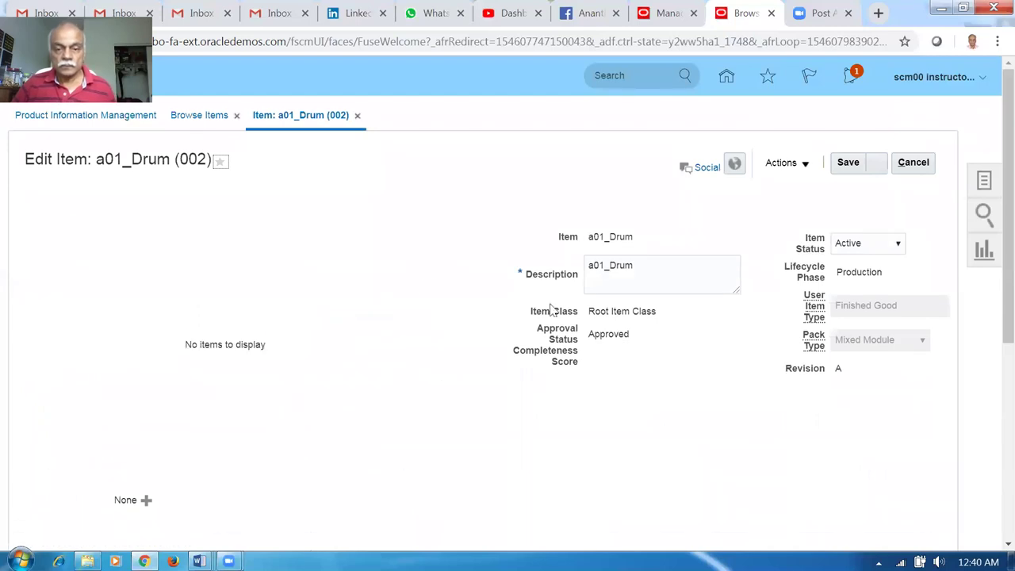
- Review the Primary structure's three components, including a01_Paint, then cancel and return to the work definitions tab
{"action": "scroll", "coordinate": [504, 323], "scroll_direction": "down", "scroll_amount": 2}
{"action": "left_click", "coordinate": [179, 416]}
{"action": "scroll", "coordinate": [67, 419], "scroll_direction": "down", "scroll_amount": 2}
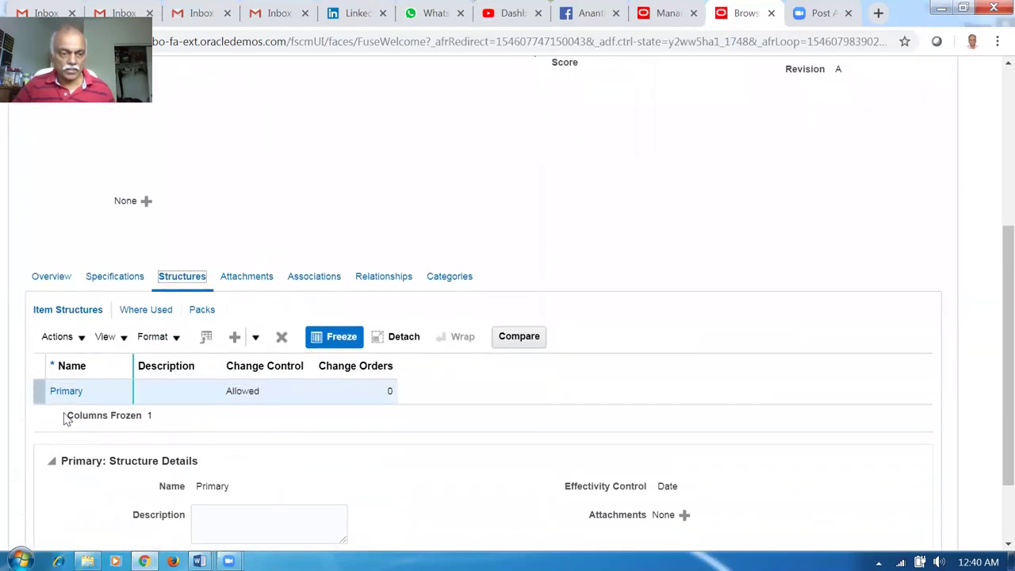
{"action": "left_click", "coordinate": [65, 391]}
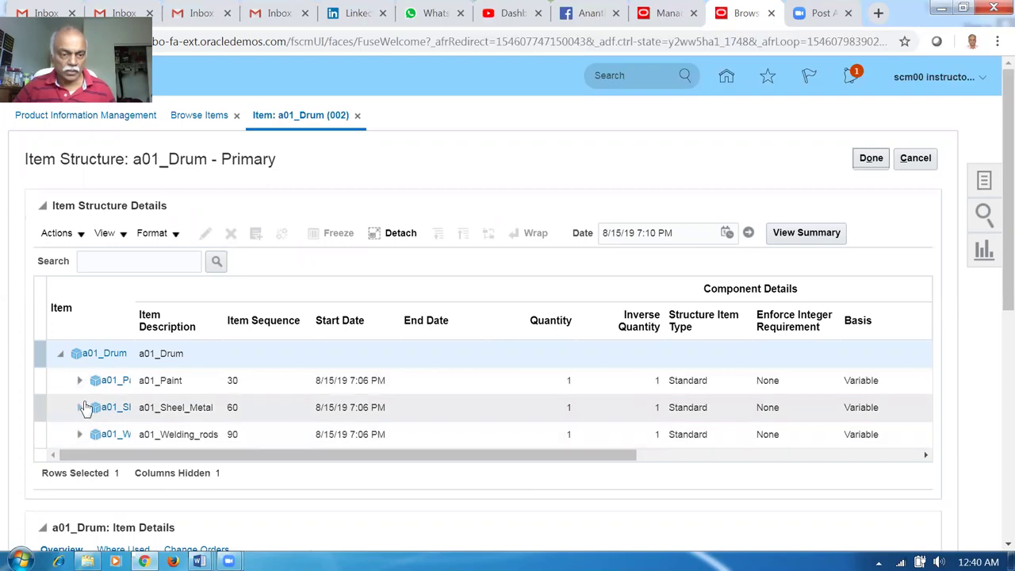
{"action": "left_click", "coordinate": [38, 381]}
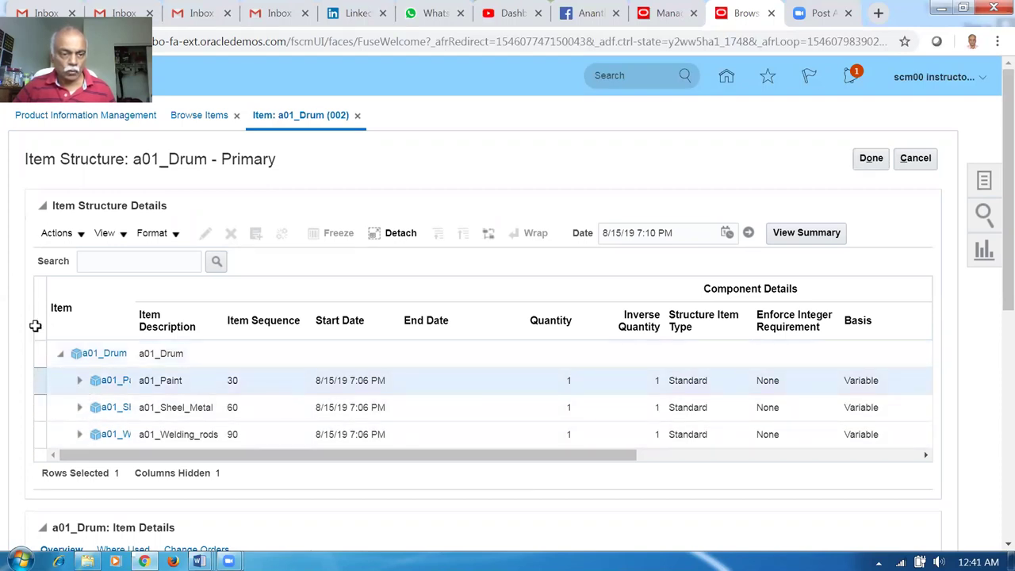
{"action": "left_click", "coordinate": [62, 234]}
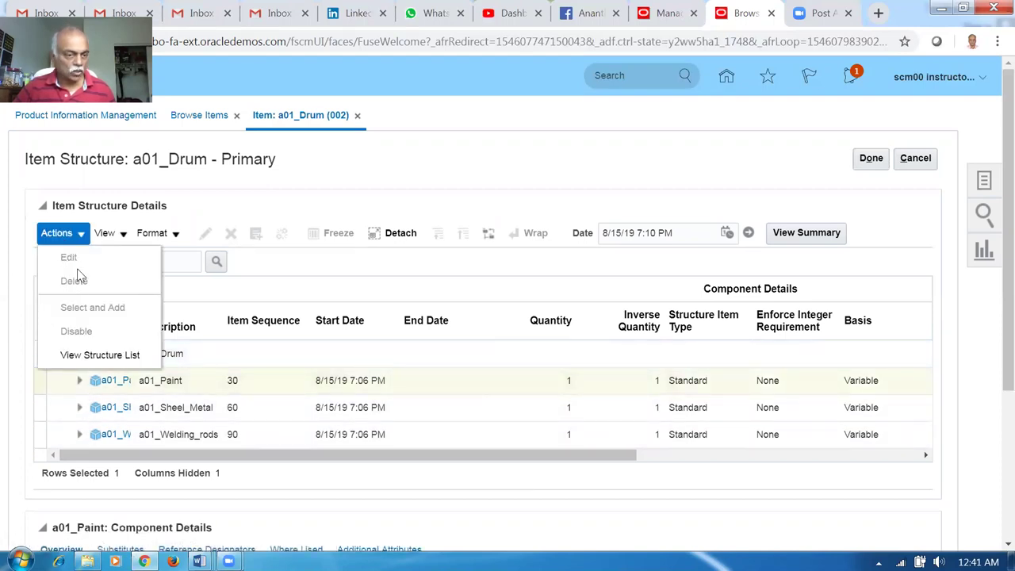
{"action": "left_click", "coordinate": [608, 163]}
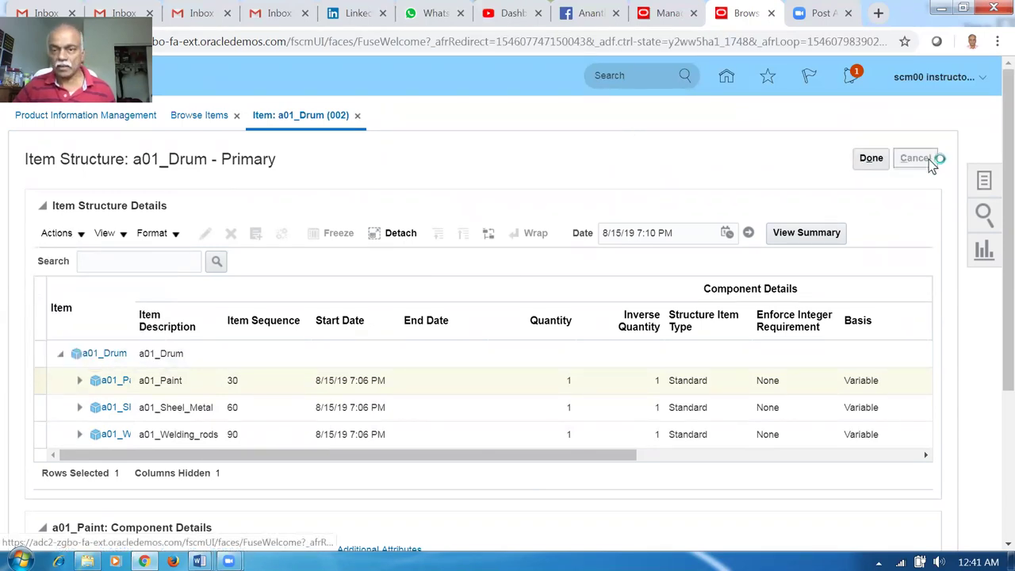
{"action": "left_click", "coordinate": [626, 20]}
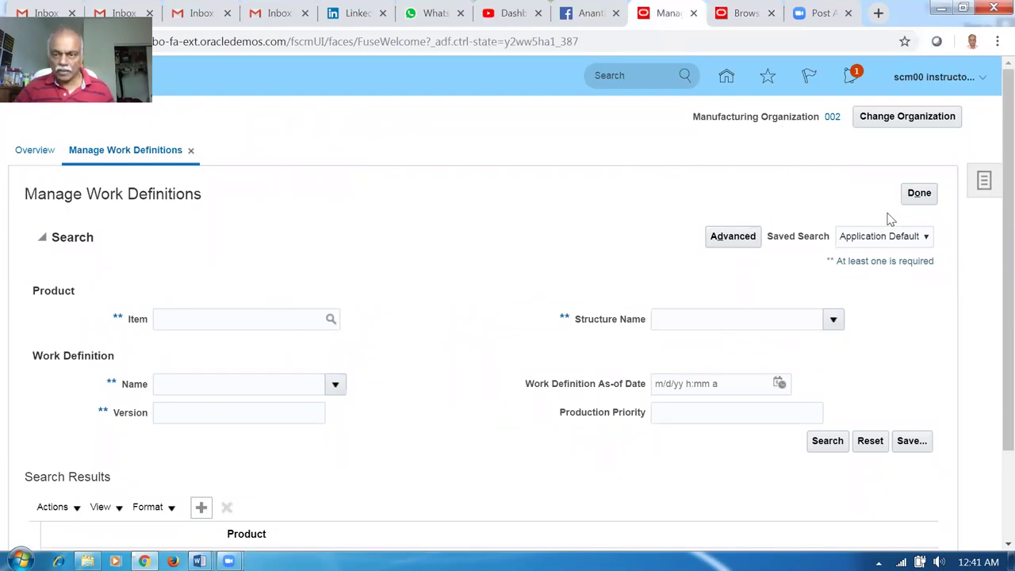
- Reopen Manage Work Definitions, clear the a01_Drum item search value, and start a new work definition
{"action": "left_click", "coordinate": [919, 194]}
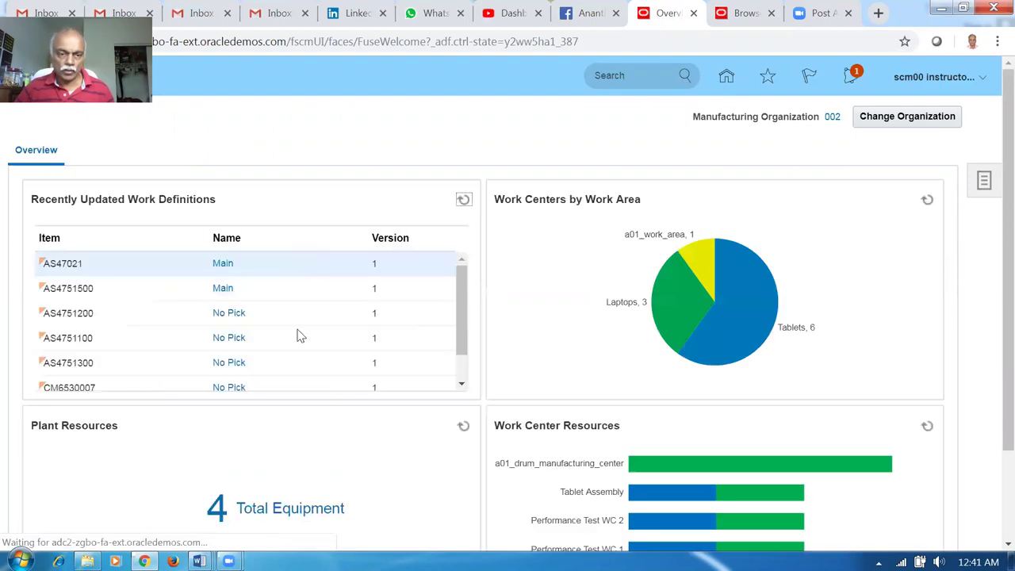
{"action": "left_click", "coordinate": [983, 184]}
{"action": "left_click", "coordinate": [929, 131]}
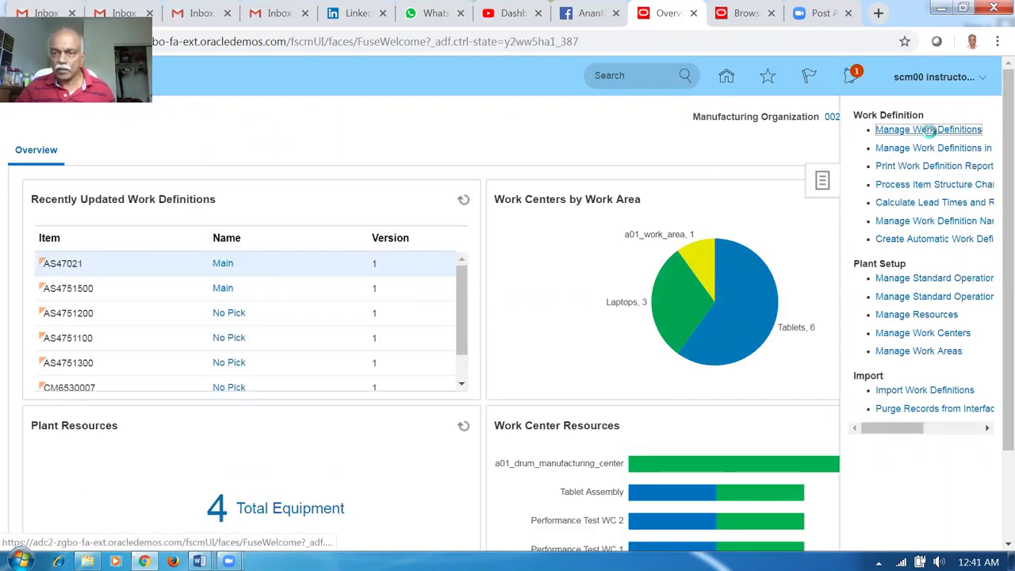
{"action": "left_click", "coordinate": [241, 311]}
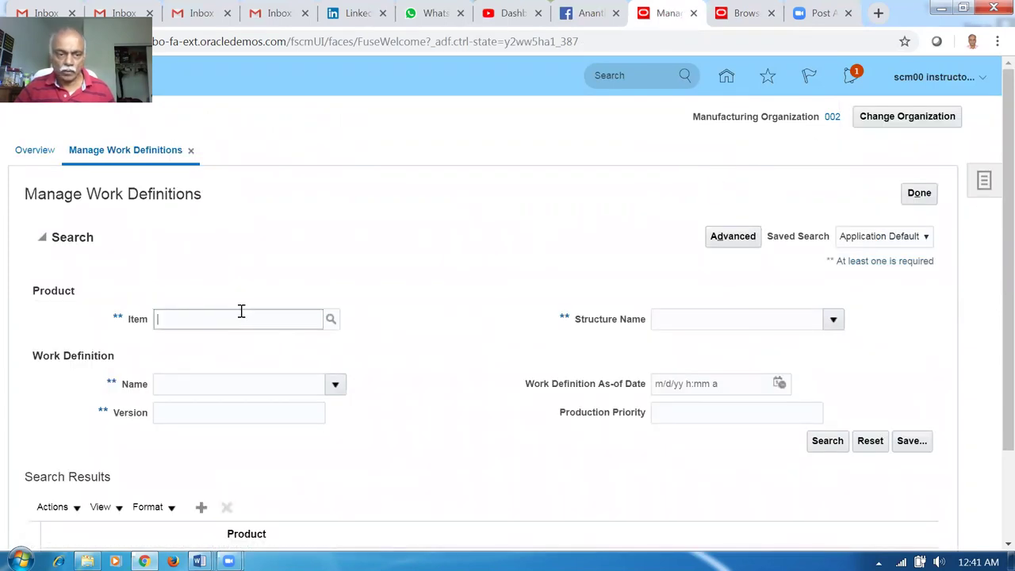
{"action": "type", "text": "a01_Drum"}
{"action": "key", "text": "Tab"}
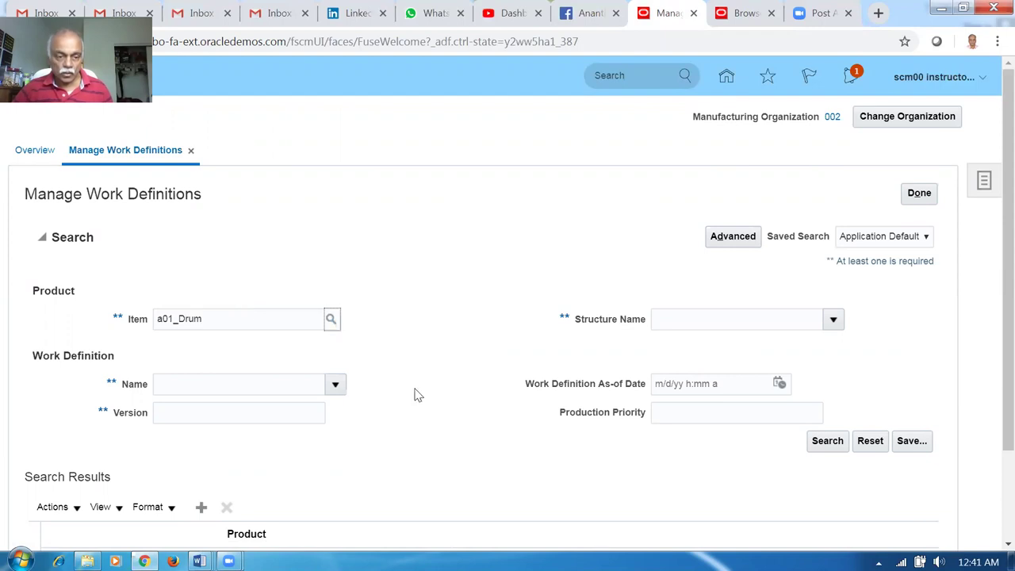
{"action": "scroll", "coordinate": [336, 432], "scroll_direction": "down", "scroll_amount": 1}
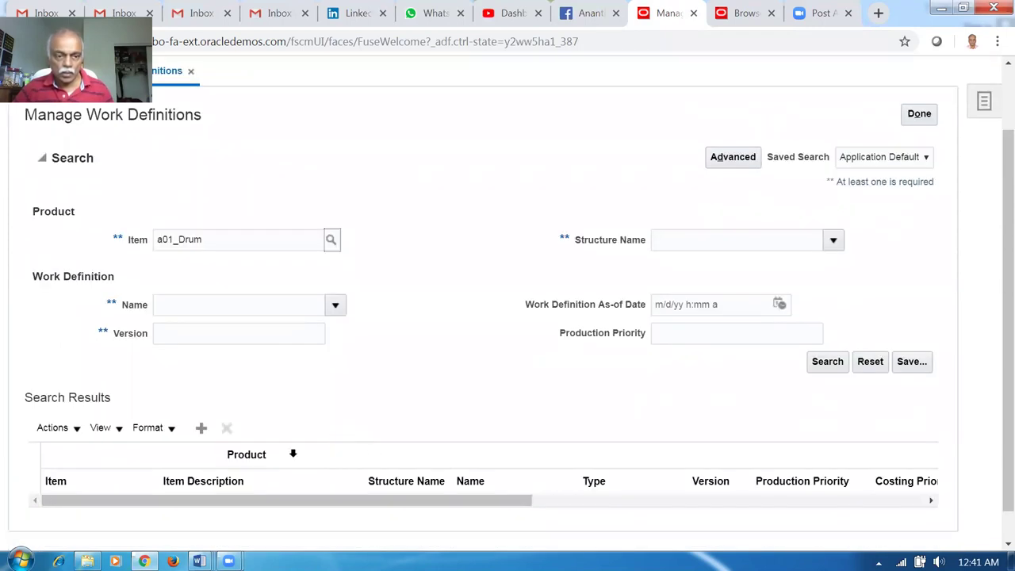
{"action": "left_click_drag", "start_coordinate": [218, 239], "coordinate": [131, 251]}
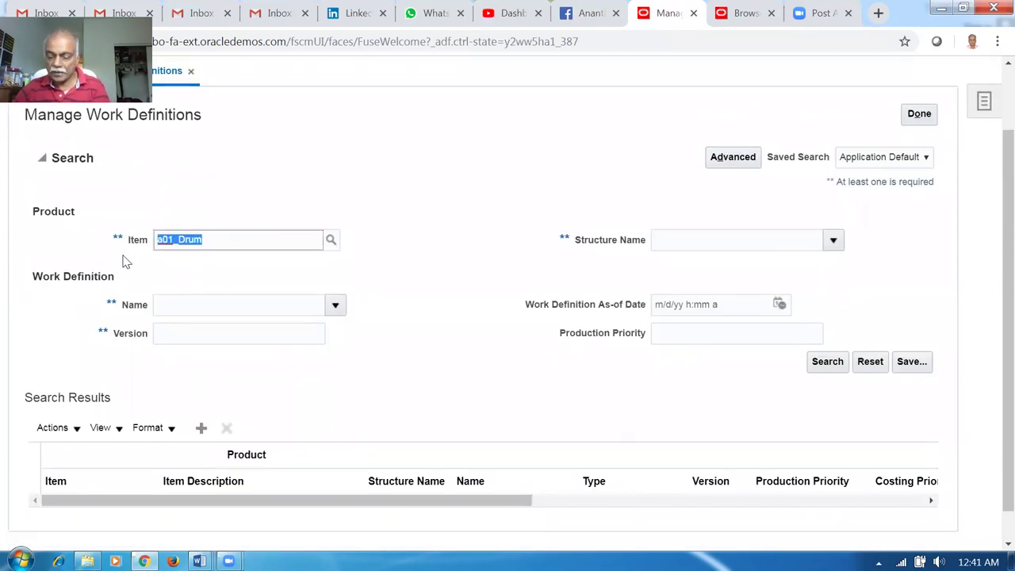
{"action": "key", "text": "BackSpace"}
{"action": "left_click", "coordinate": [200, 427]}
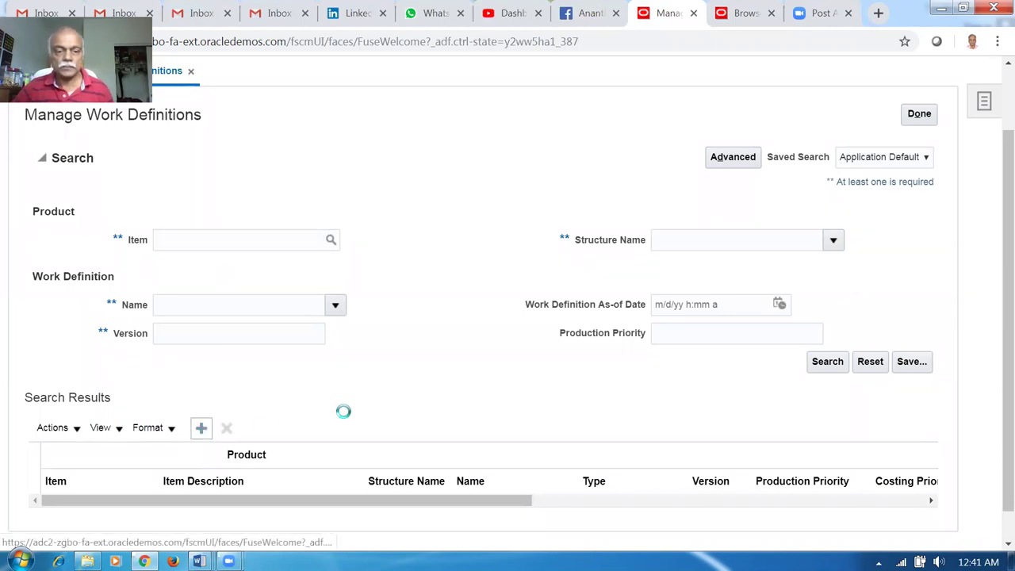
{"action": "left_click", "coordinate": [330, 245]}
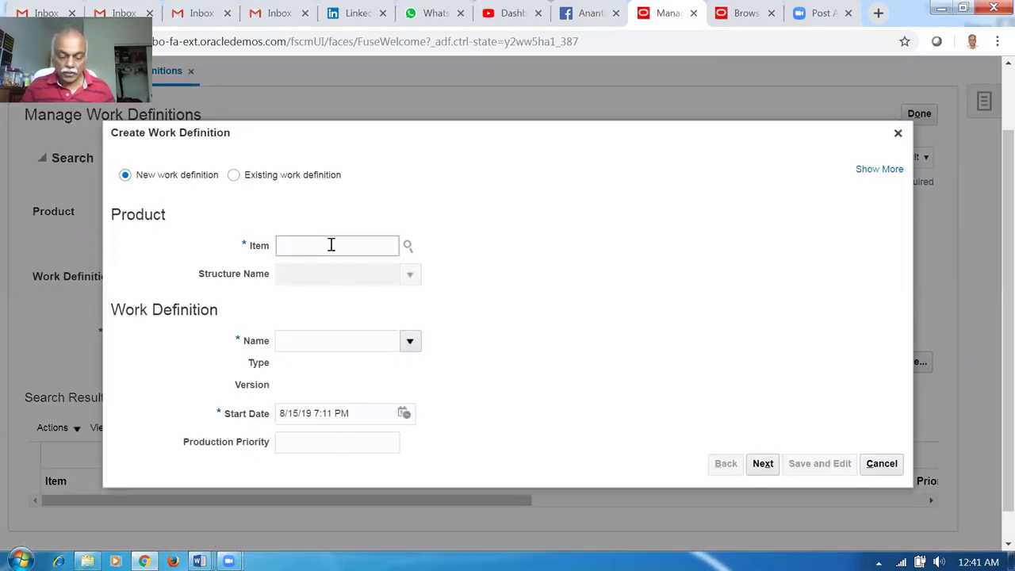
- Enter item a01_Drum, pick the name Main, and continue to the Operations step
{"action": "type", "text": "a01_Drum"}
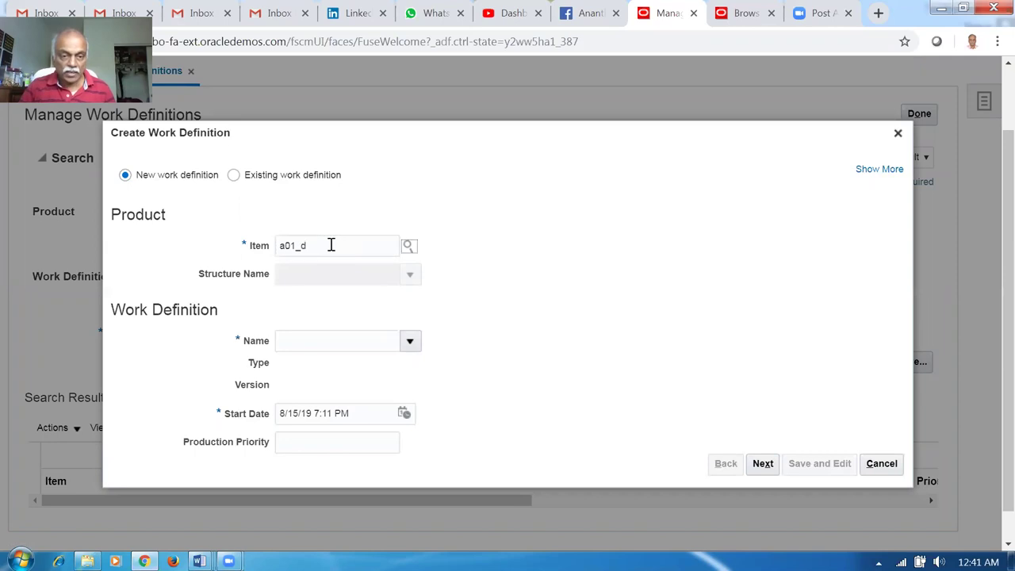
{"action": "left_click", "coordinate": [284, 275]}
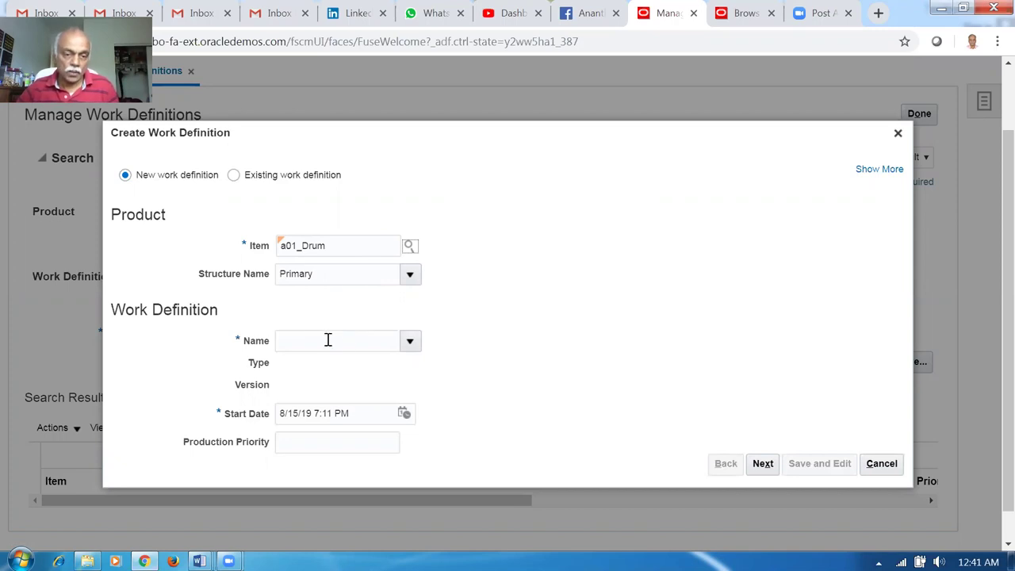
{"action": "left_click", "coordinate": [410, 341]}
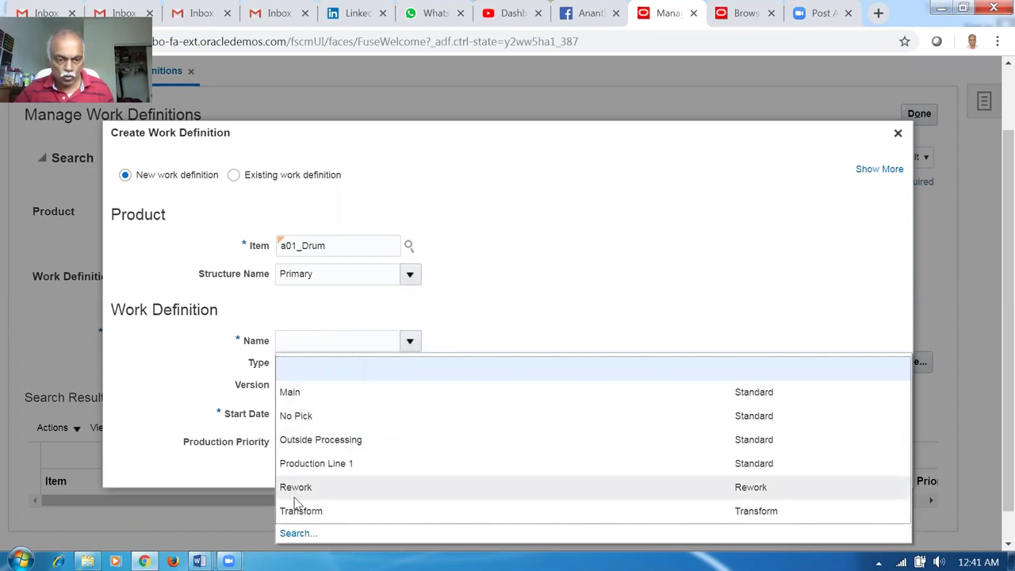
{"action": "left_click", "coordinate": [290, 393]}
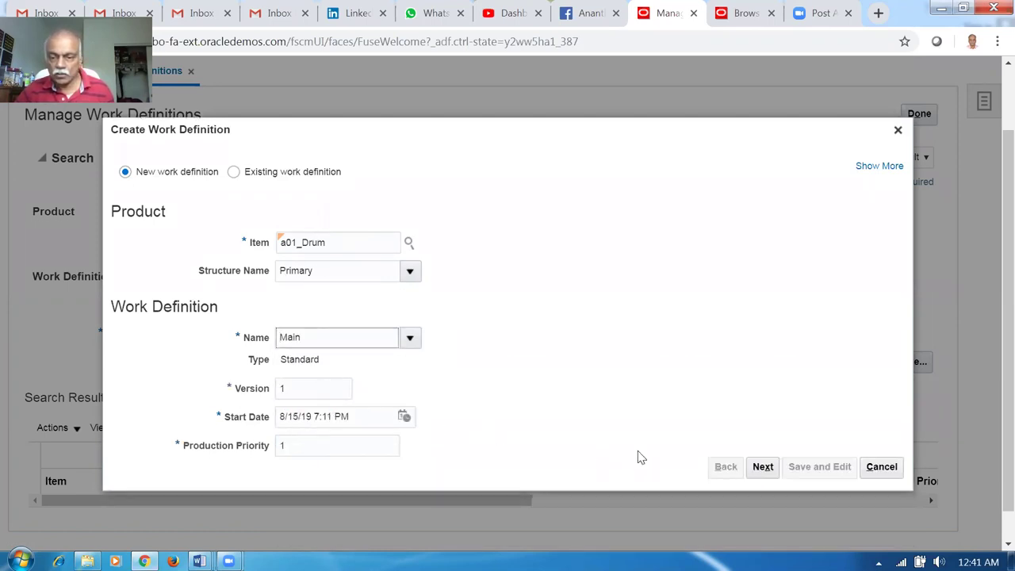
{"action": "left_click", "coordinate": [762, 468]}
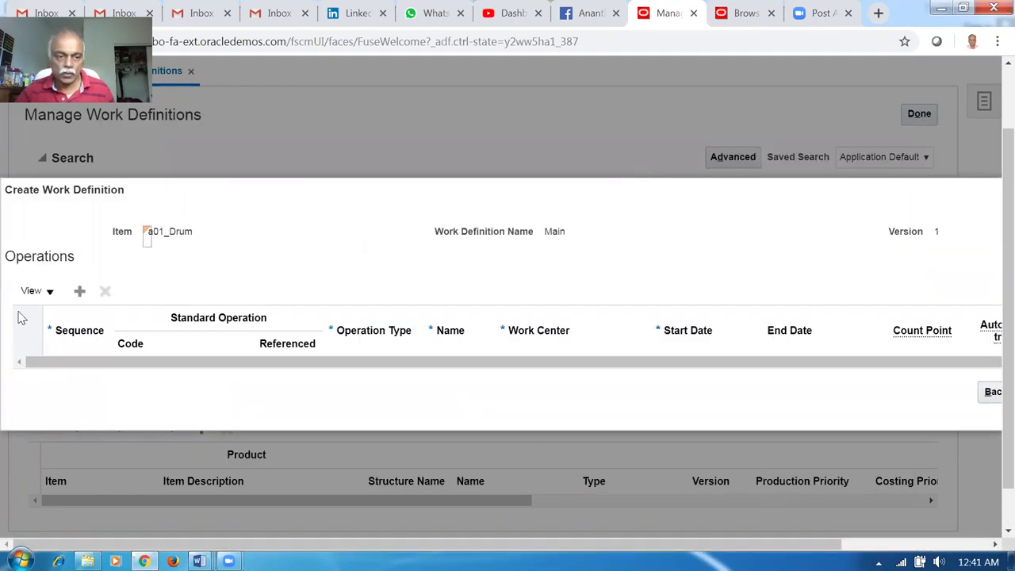
- Add operation 10 with standard operation code a01_bending_Cutiing_op
{"action": "left_click", "coordinate": [79, 294]}
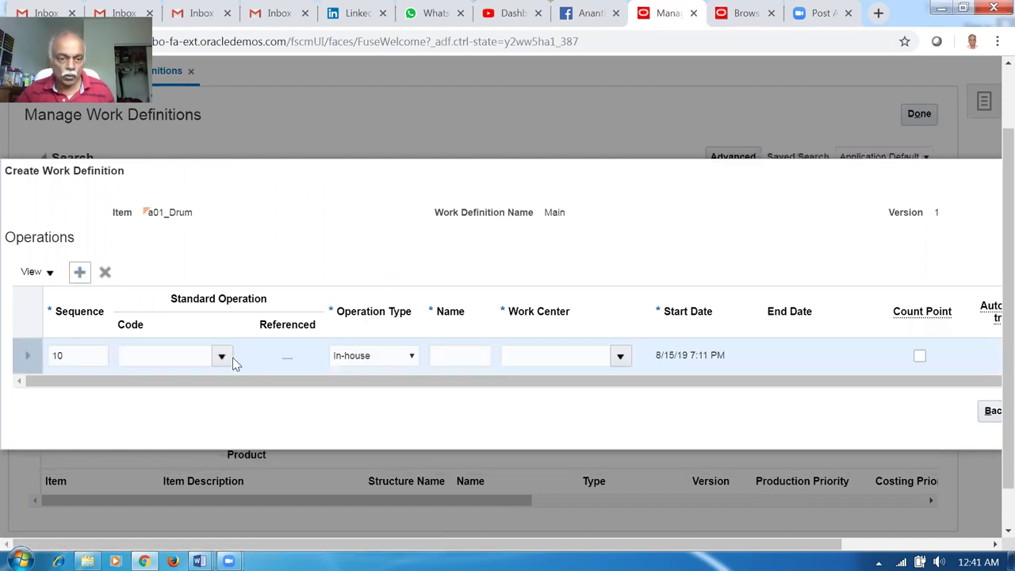
{"action": "left_click", "coordinate": [221, 357]}
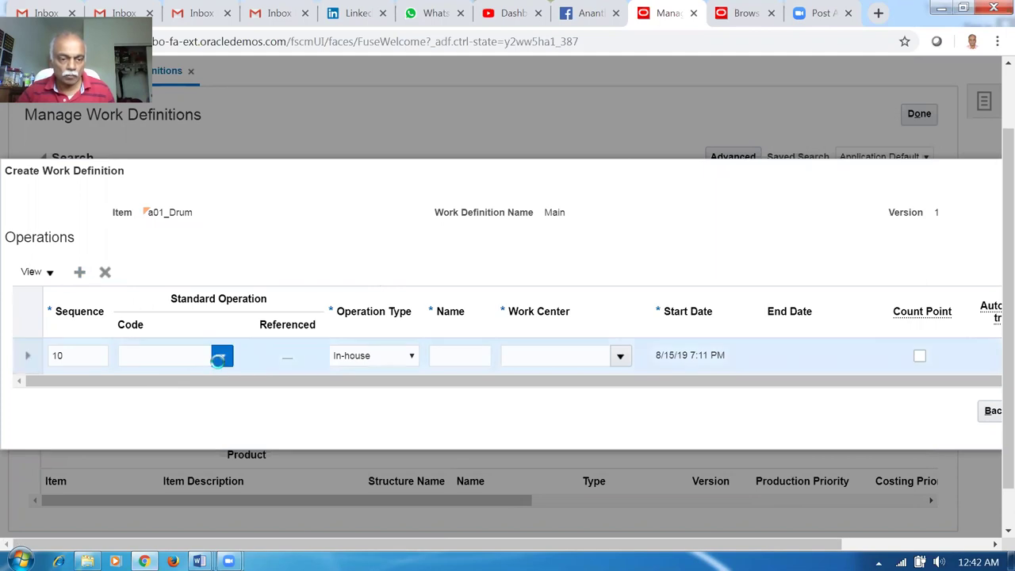
{"action": "left_click", "coordinate": [182, 351]}
{"action": "key", "text": "Tab"}
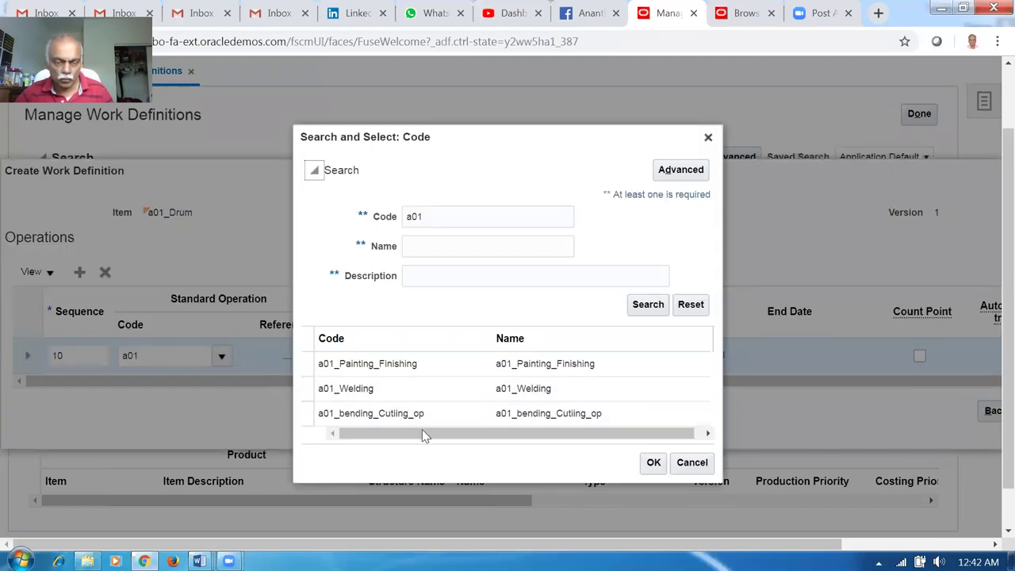
{"action": "left_click", "coordinate": [432, 415]}
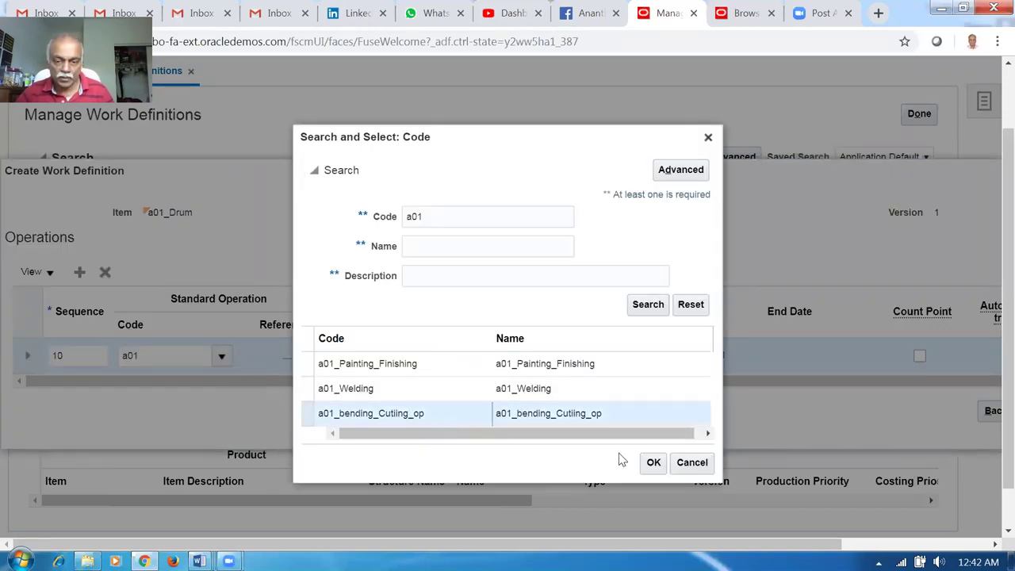
{"action": "left_click", "coordinate": [651, 466]}
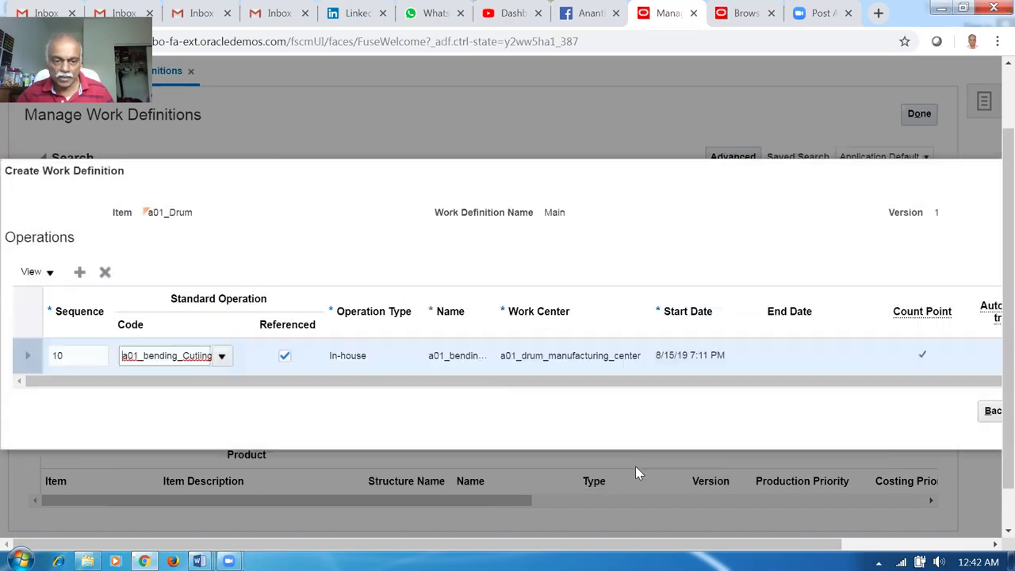
{"action": "left_click", "coordinate": [851, 394]}
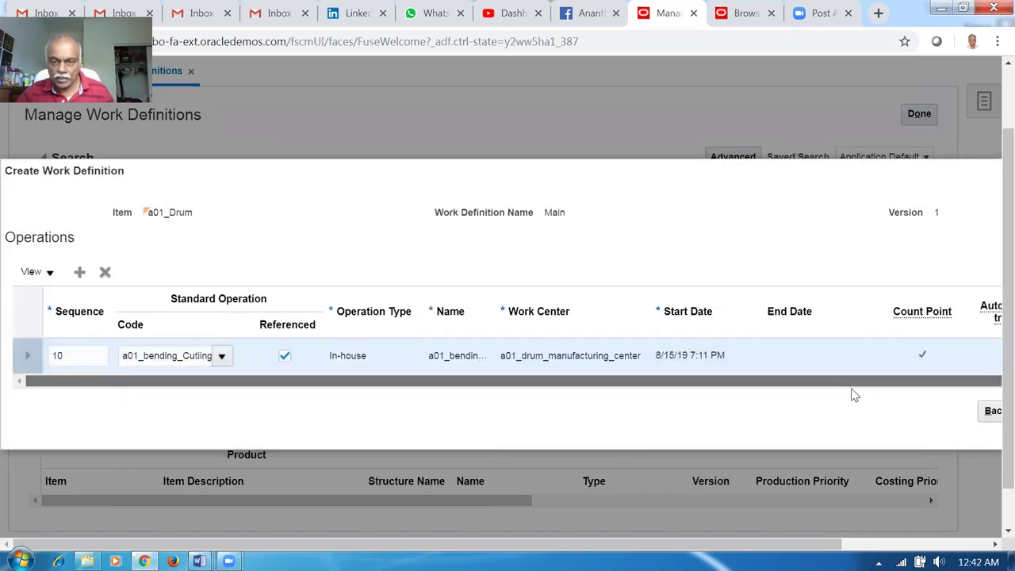
- Add operation 20 with a01_Welding, found through the full operation code search
{"action": "left_click", "coordinate": [79, 271]}
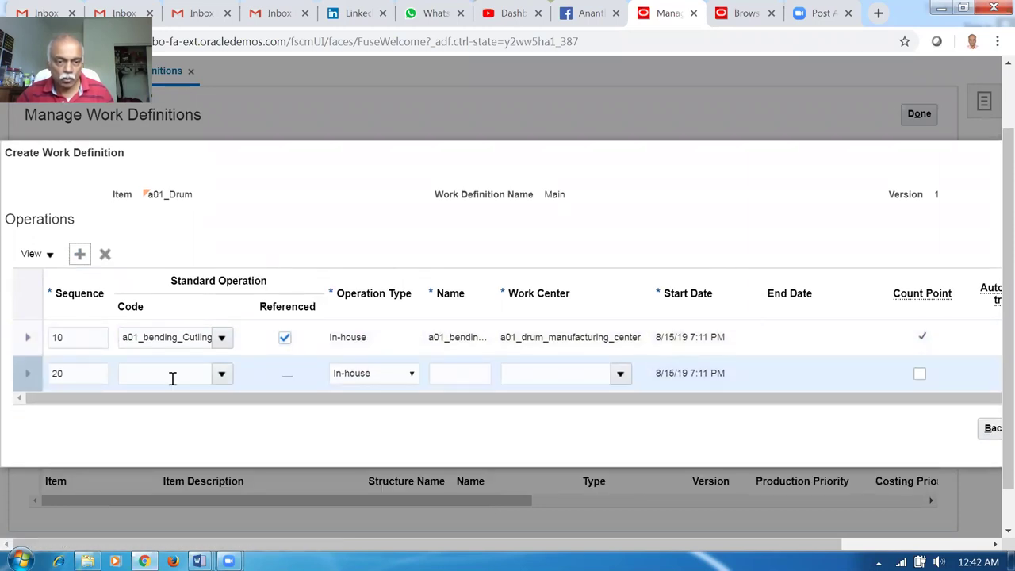
{"action": "left_click", "coordinate": [222, 373]}
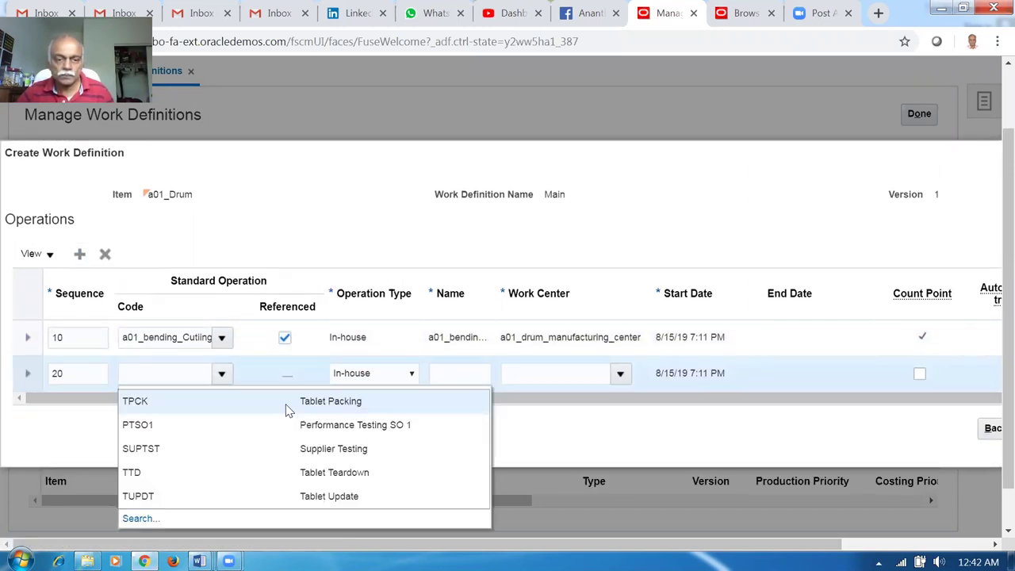
{"action": "left_click", "coordinate": [130, 518]}
{"action": "left_click", "coordinate": [441, 258]}
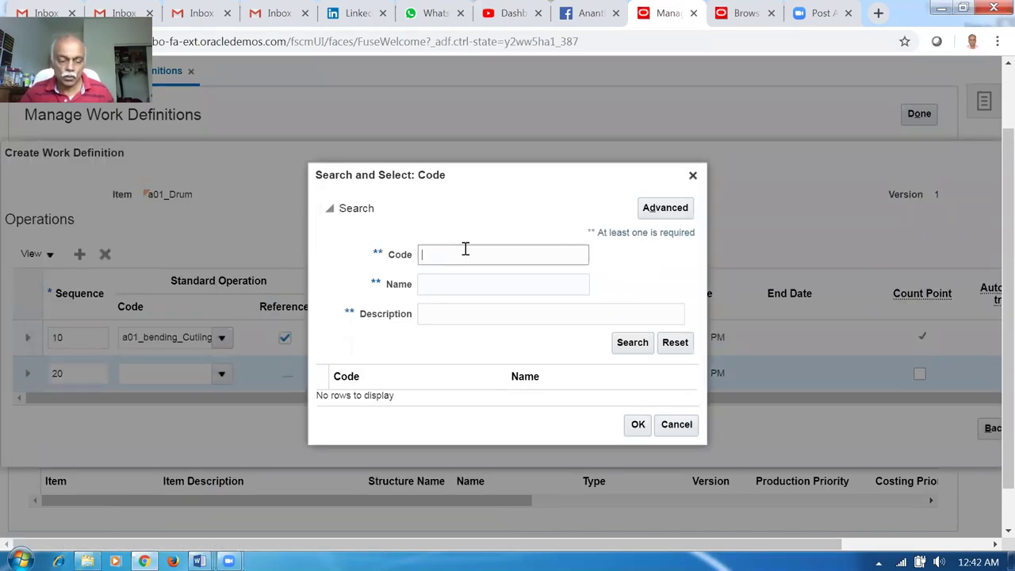
{"action": "key", "text": "Tab"}
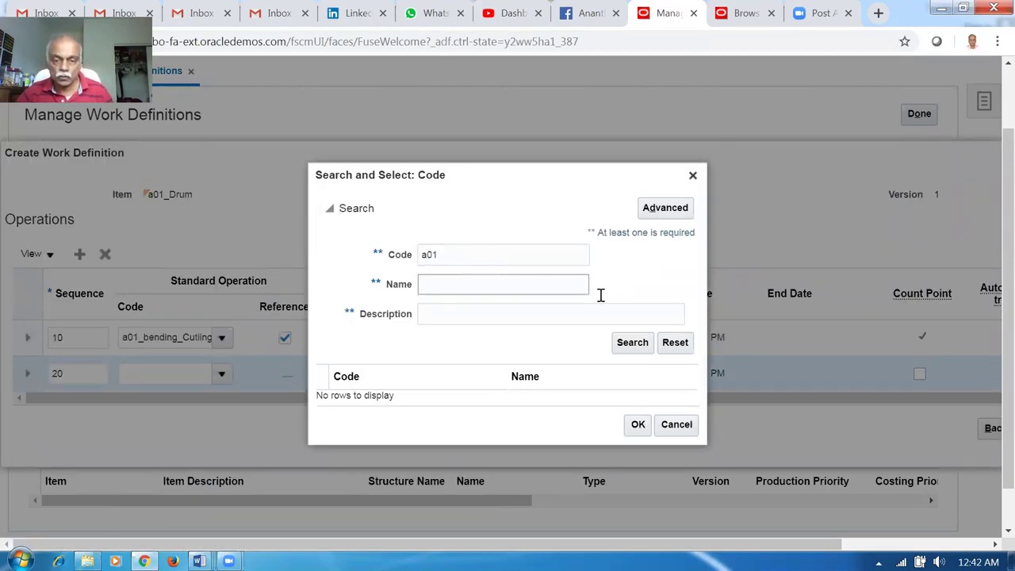
{"action": "left_click", "coordinate": [649, 341]}
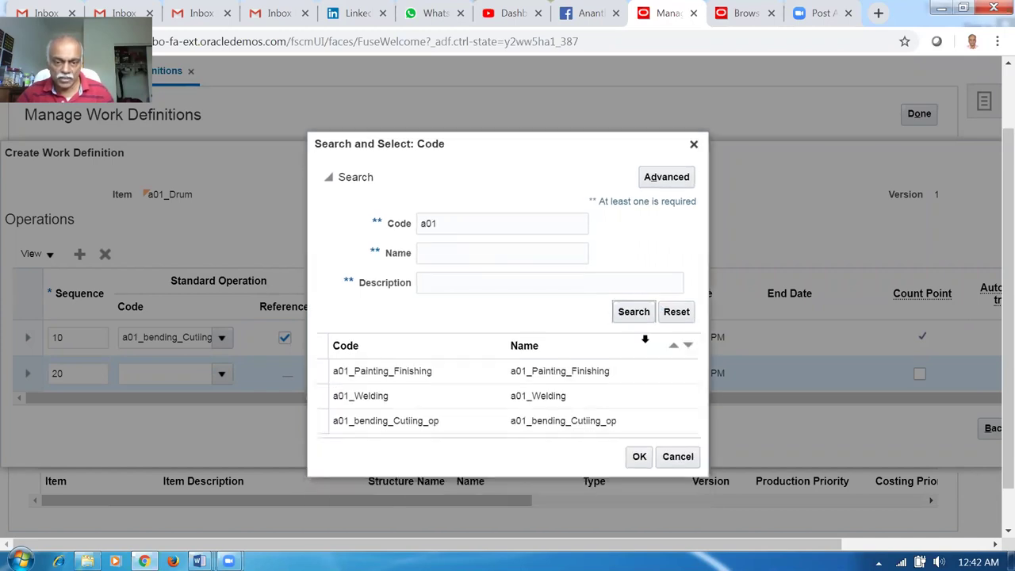
{"action": "left_click", "coordinate": [517, 396]}
{"action": "left_click", "coordinate": [639, 458]}
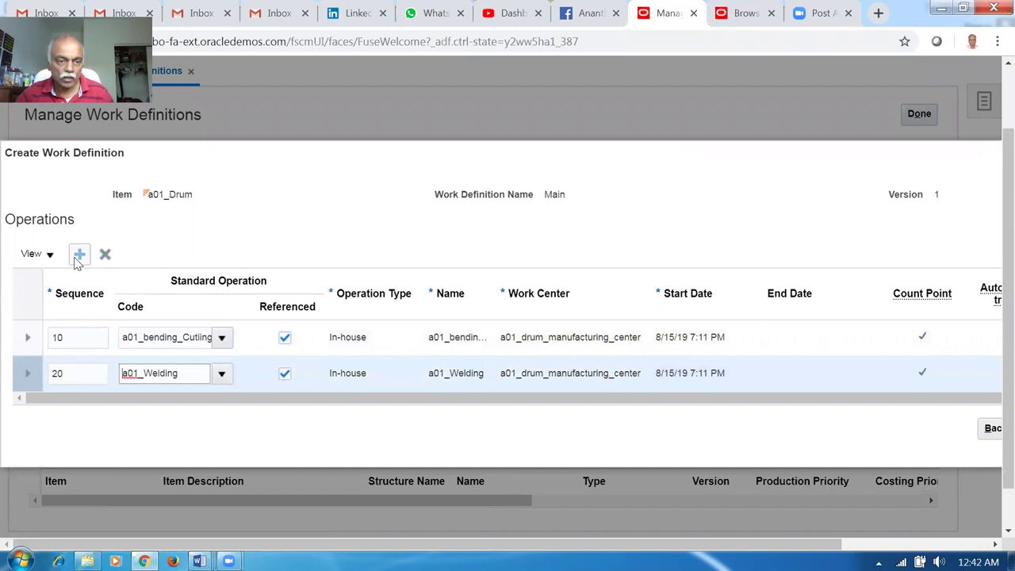
- Add operation 30 with a01_Painting_Finishing, then save the work definition with Save and Edit
{"action": "left_click", "coordinate": [77, 259]}
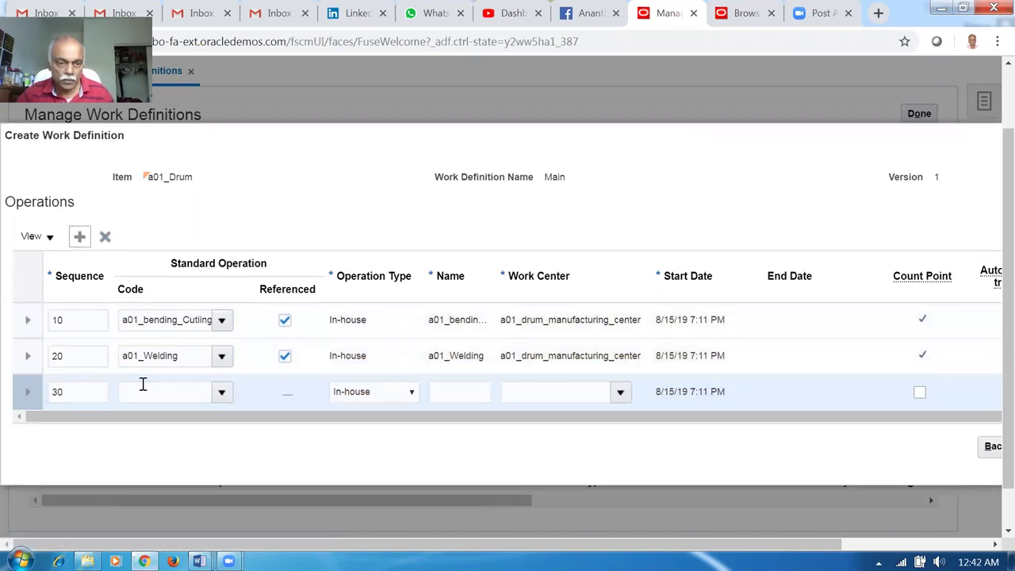
{"action": "left_click", "coordinate": [210, 383]}
{"action": "type", "text": "a01"}
{"action": "key", "text": "Tab"}
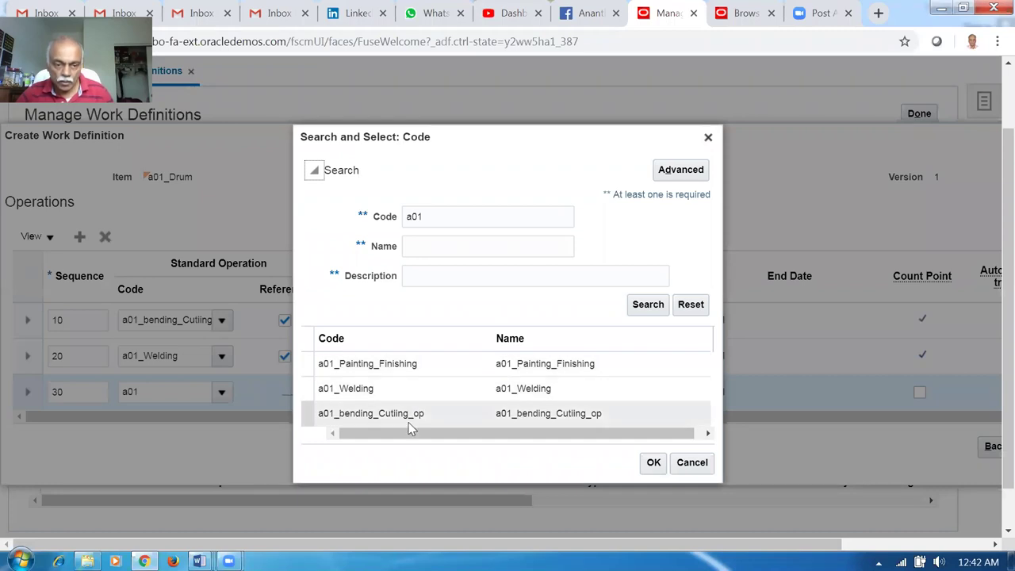
{"action": "left_click", "coordinate": [405, 364]}
{"action": "left_click", "coordinate": [655, 464]}
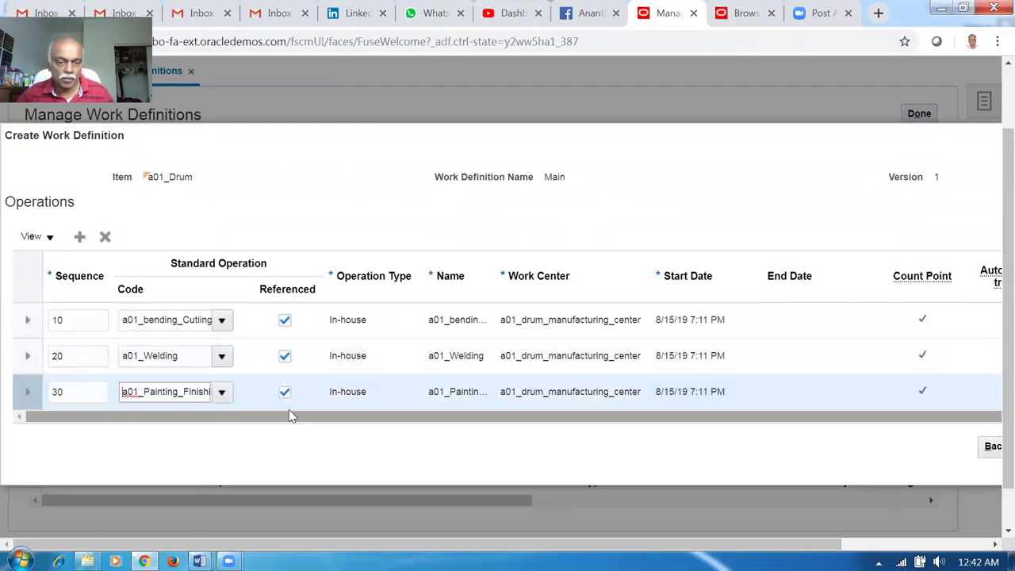
{"action": "left_click_drag", "start_coordinate": [290, 415], "coordinate": [539, 435]}
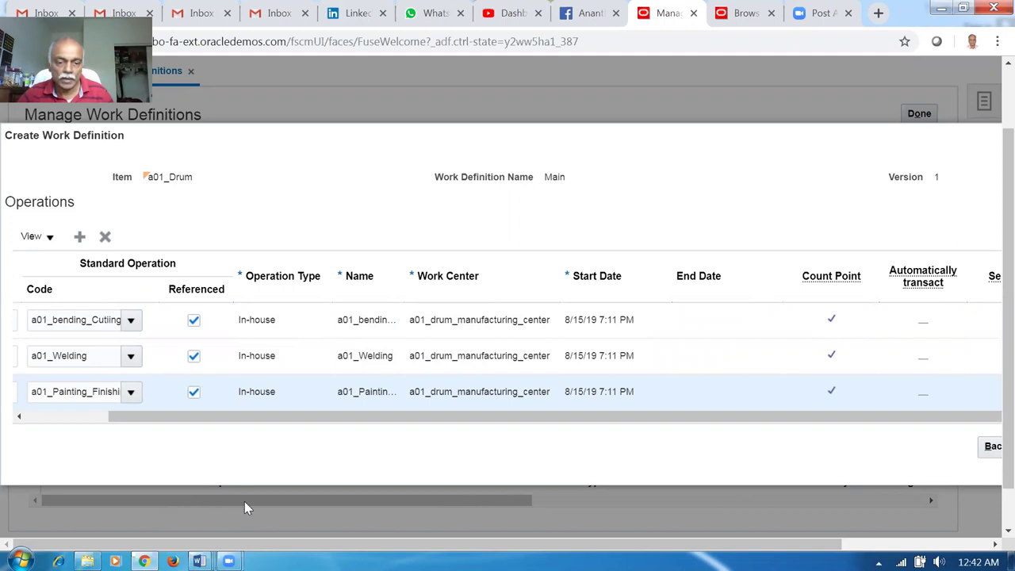
{"action": "key", "text": "ctrl+minus"}
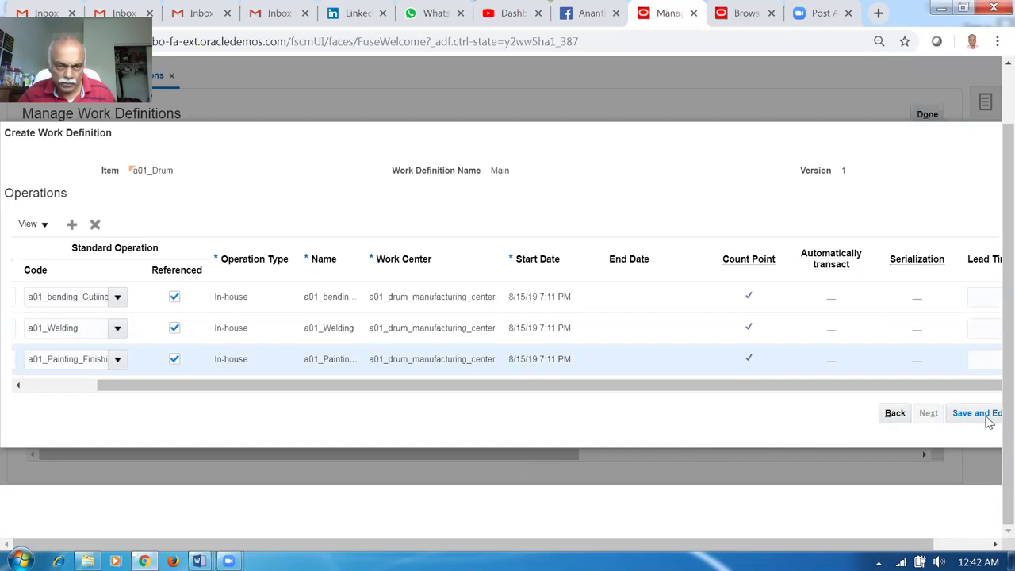
{"action": "left_click", "coordinate": [987, 421]}
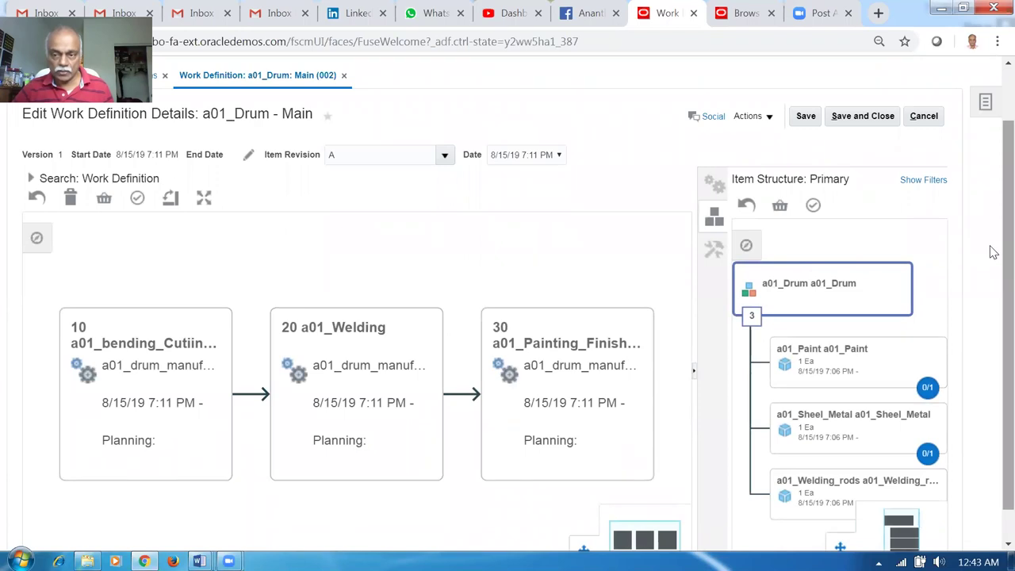
- Drag a01_Sheel_Metal onto operation 10, a01_Welding_rods onto 20, and a01_Paint onto 30
{"action": "scroll", "coordinate": [990, 262], "scroll_direction": "down", "scroll_amount": 1}
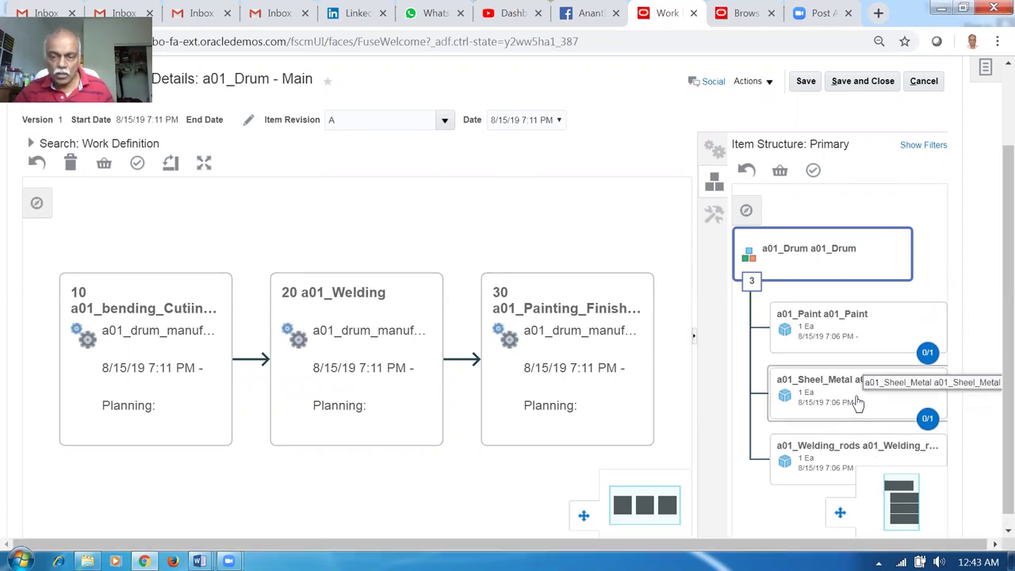
{"action": "left_click_drag", "start_coordinate": [857, 402], "coordinate": [146, 366]}
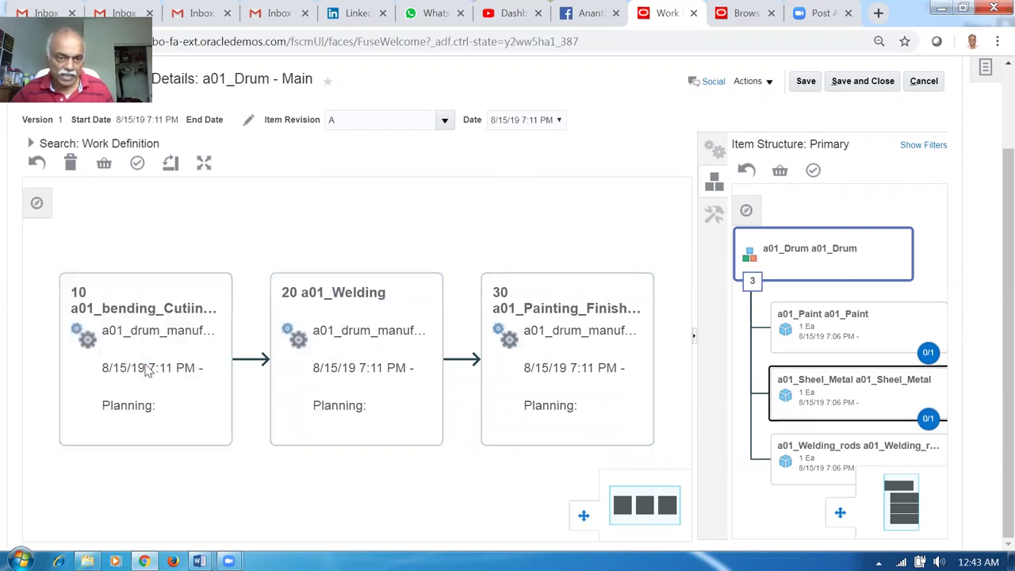
{"action": "left_click", "coordinate": [147, 371]}
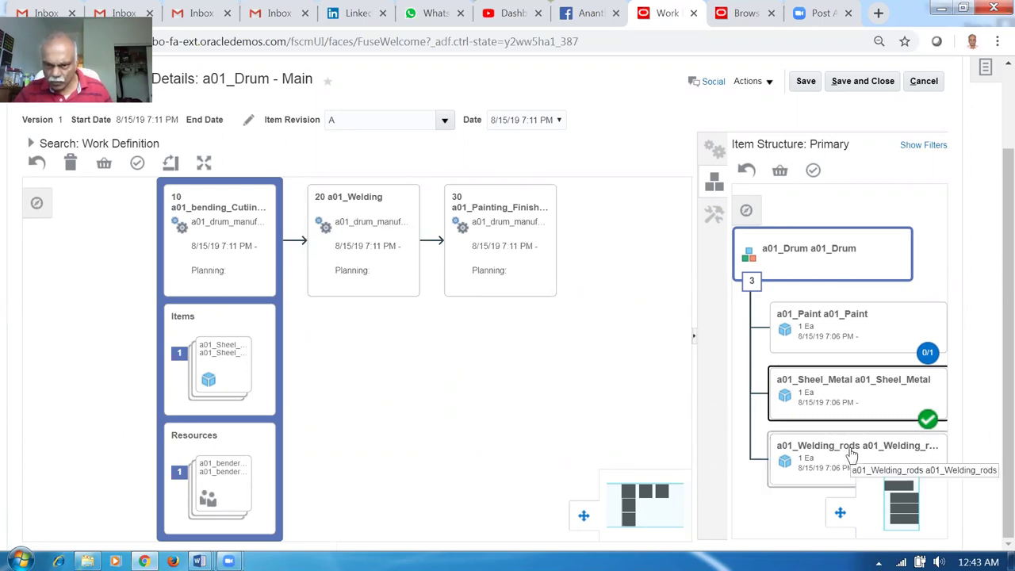
{"action": "left_click_drag", "start_coordinate": [851, 456], "coordinate": [357, 265]}
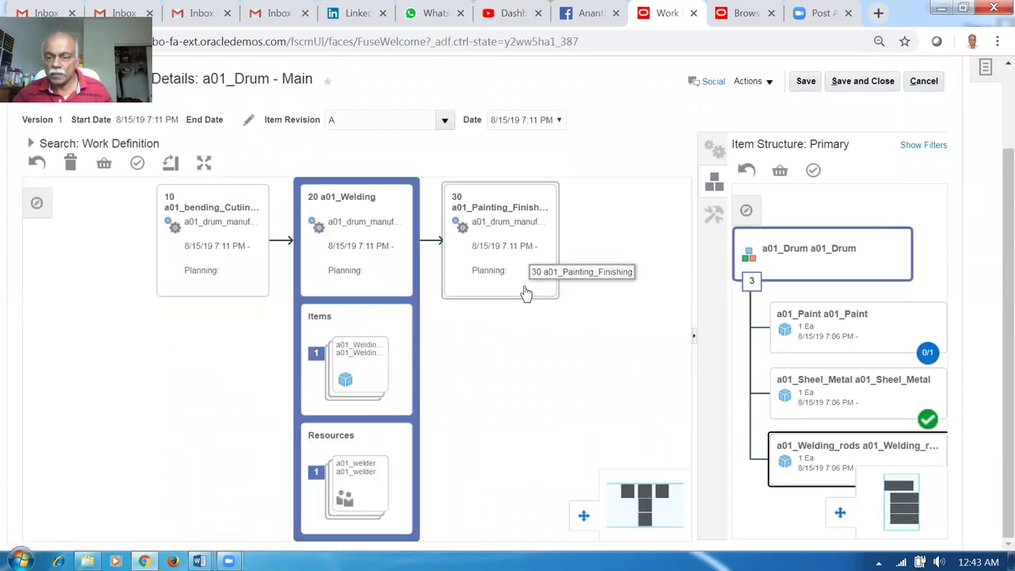
{"action": "mouse_move", "coordinate": [861, 339]}
{"action": "left_mouse_down"}
{"action": "mouse_move", "coordinate": [589, 294]}
{"action": "mouse_move", "coordinate": [521, 250]}
{"action": "left_mouse_up"}
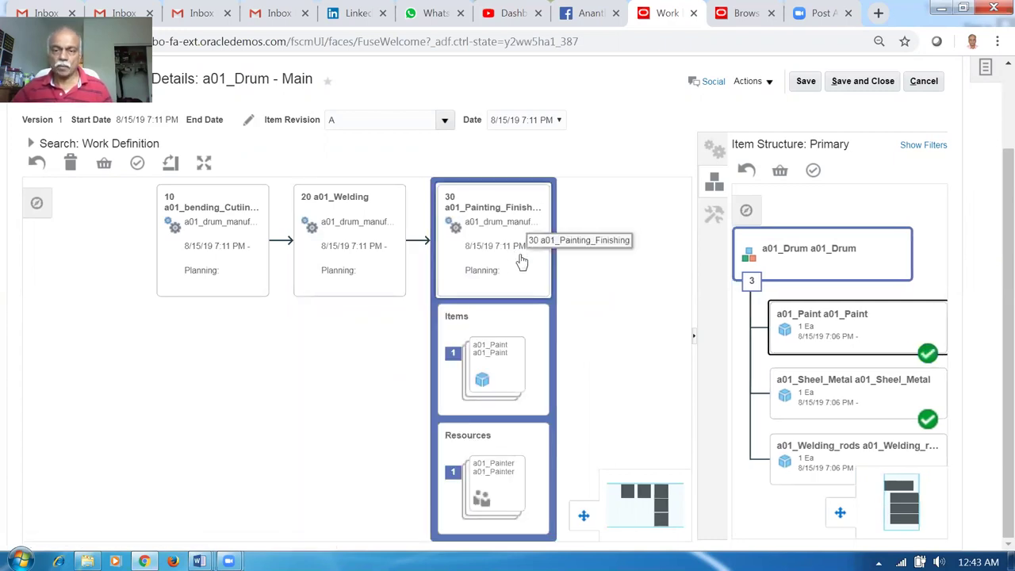
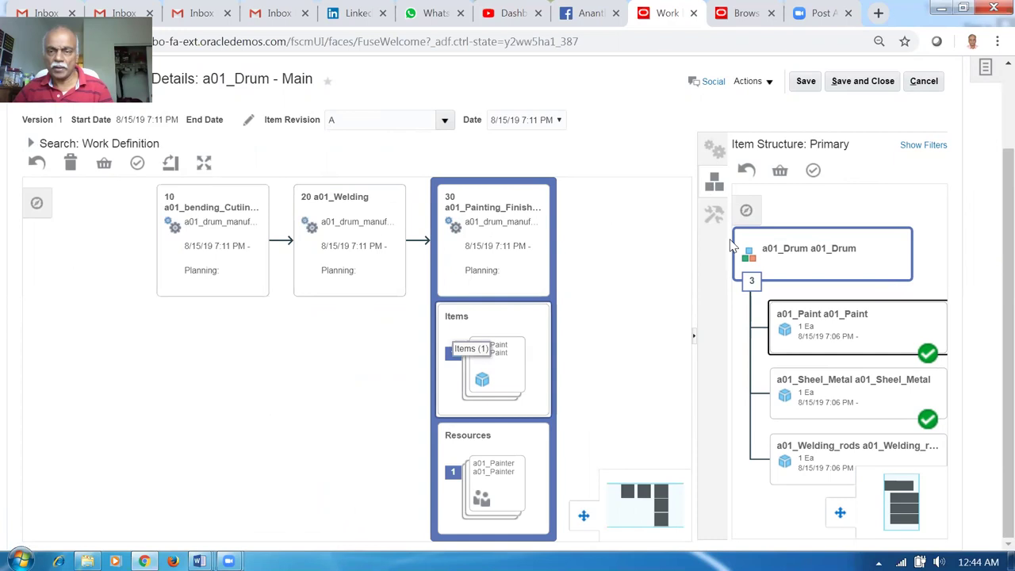
- Save the a01_Drum Main work definition, exit Manage Work Definitions, and return to the home springboard
{"action": "left_click", "coordinate": [861, 85]}
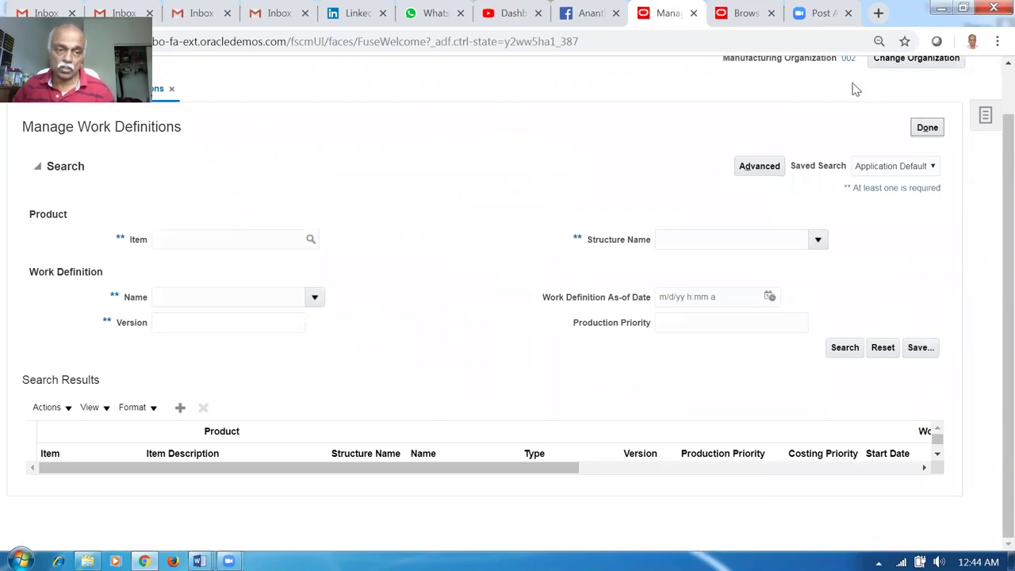
{"action": "scroll", "coordinate": [991, 169], "scroll_direction": "up", "scroll_amount": 1}
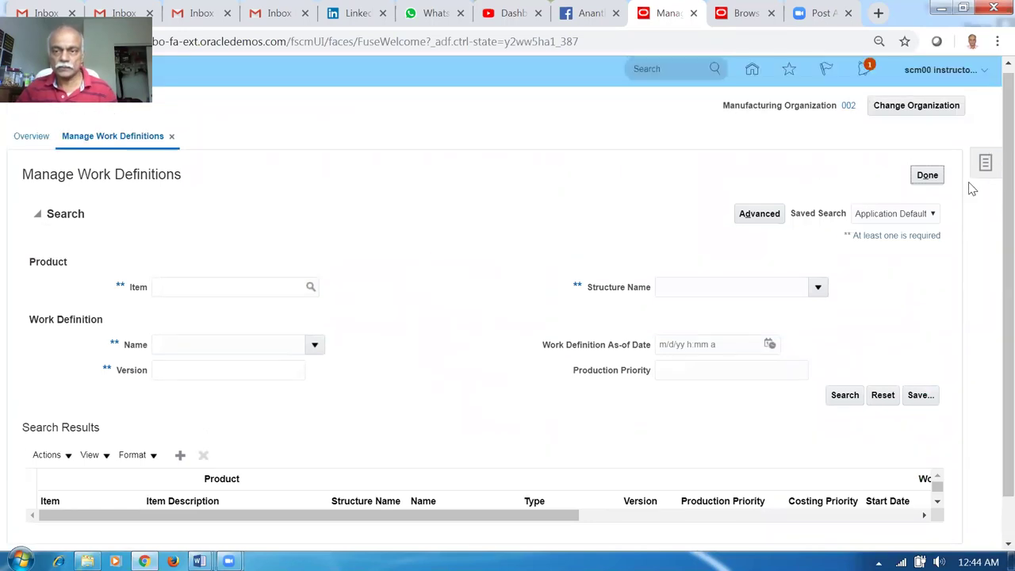
{"action": "left_click", "coordinate": [921, 175]}
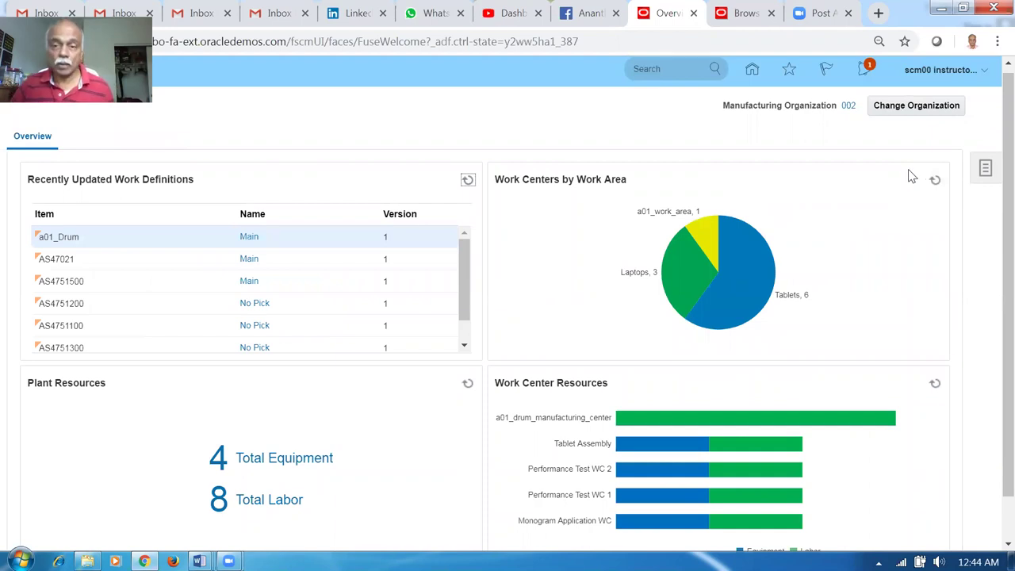
{"action": "left_click", "coordinate": [751, 69]}
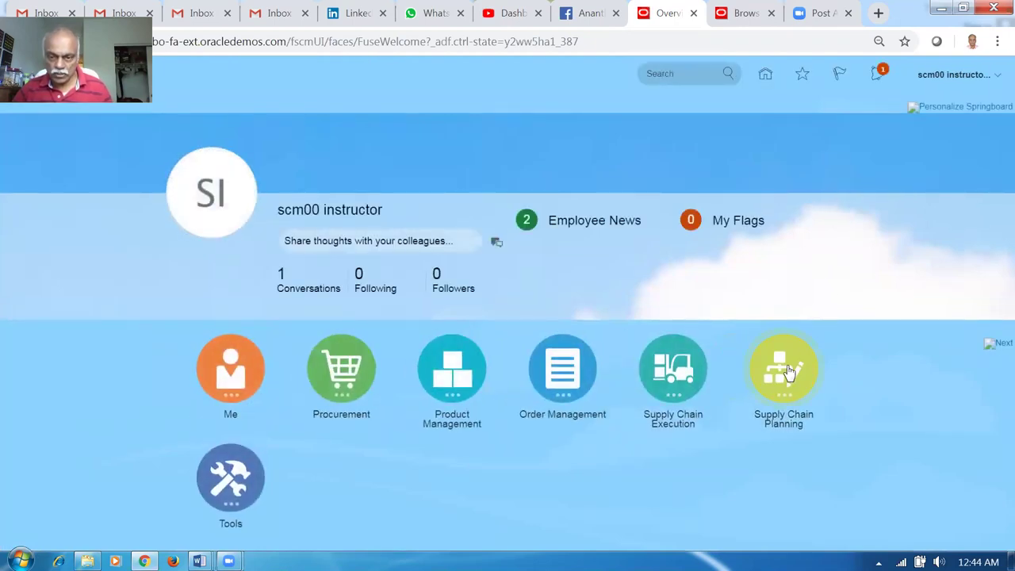
{"action": "left_click", "coordinate": [784, 371]}
- In Plan Inputs, run an item search on 'd01', which returns no rows
{"action": "left_click", "coordinate": [213, 470]}
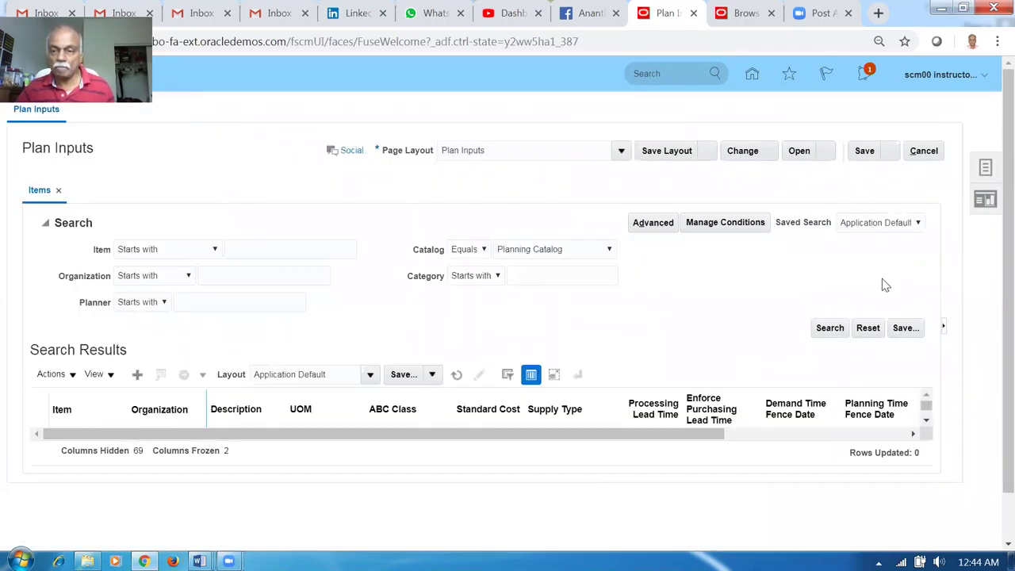
{"action": "left_click", "coordinate": [241, 246]}
{"action": "type", "text": "d01"}
{"action": "key", "text": "Tab"}
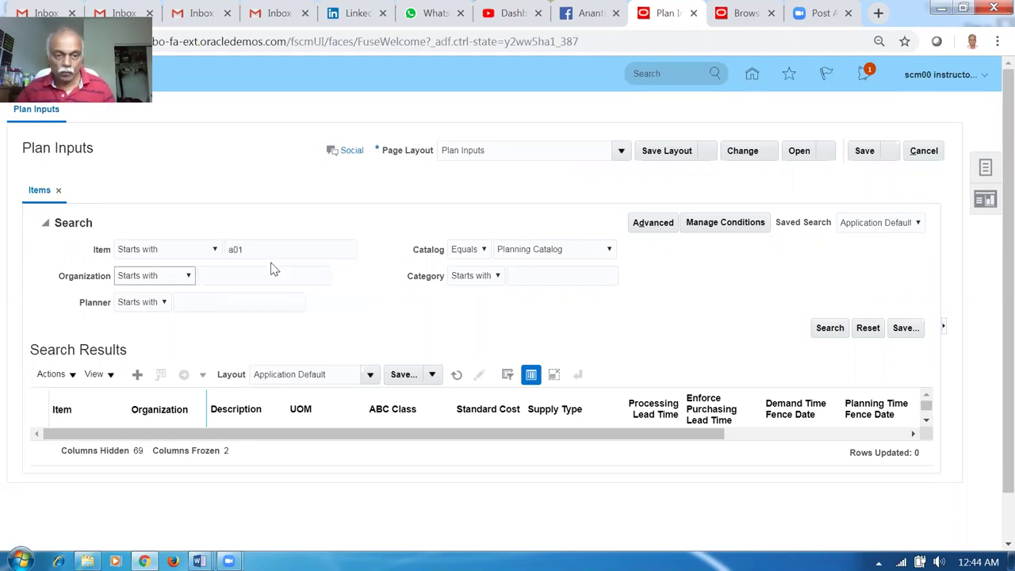
{"action": "left_click", "coordinate": [832, 329]}
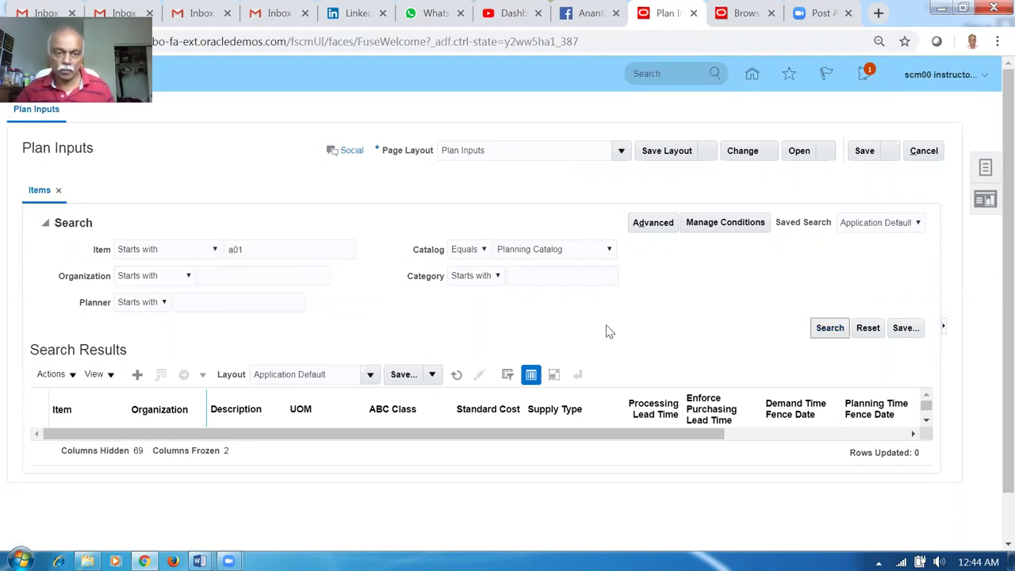
{"action": "key", "text": "ctrl+plus"}
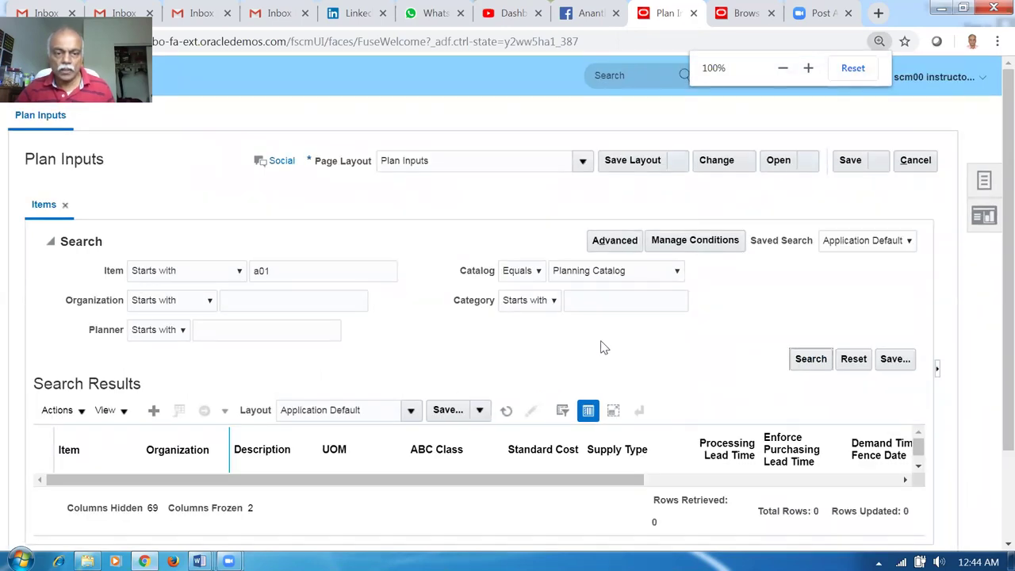
{"action": "left_click", "coordinate": [983, 182]}
- Start a planning data collection from source system OPS and add Items to the selected entities
{"action": "left_click", "coordinate": [912, 130]}
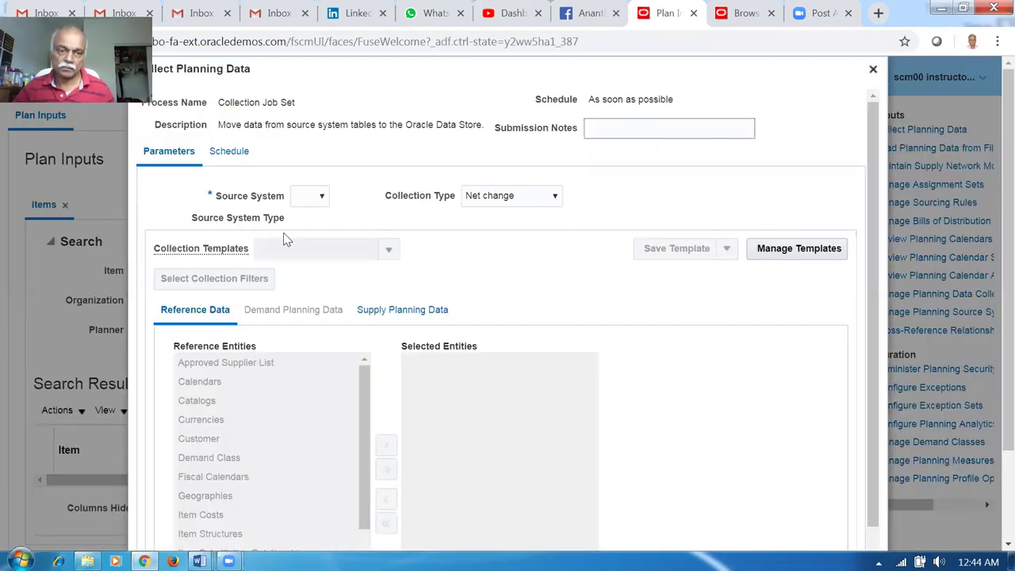
{"action": "left_click", "coordinate": [307, 199]}
{"action": "left_click", "coordinate": [305, 224]}
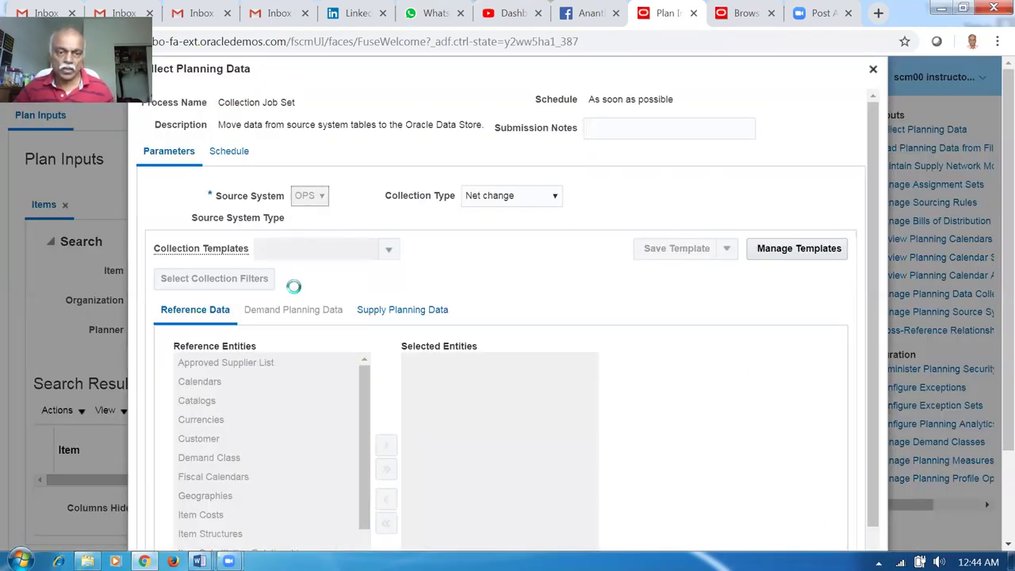
{"action": "left_click_drag", "start_coordinate": [364, 390], "coordinate": [385, 453]}
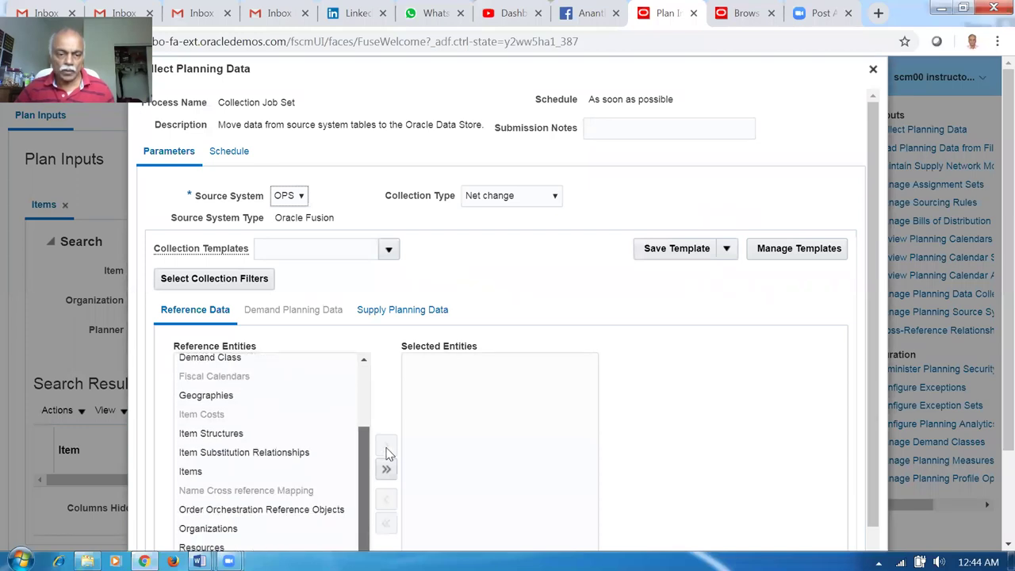
{"action": "left_click", "coordinate": [222, 473]}
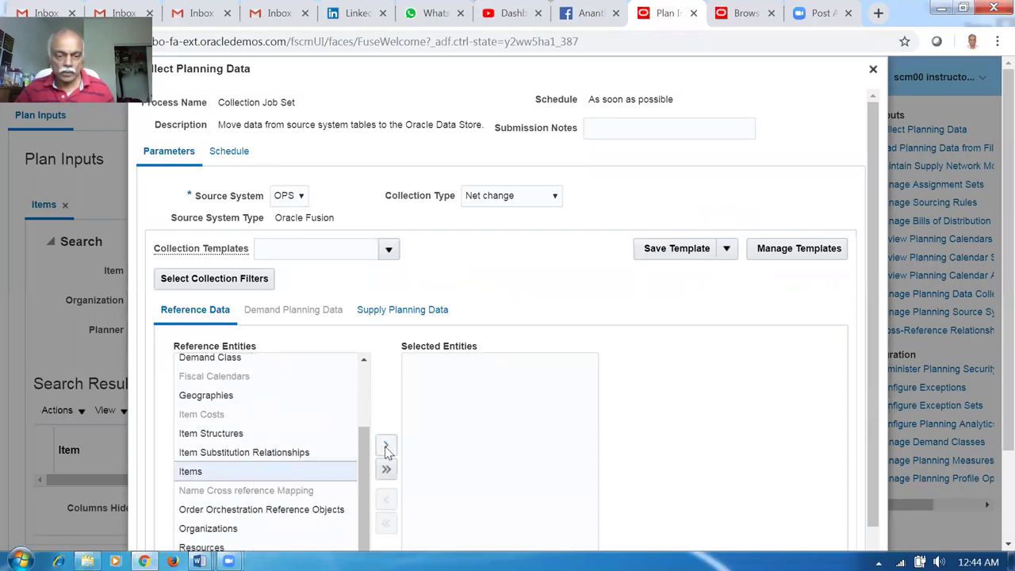
{"action": "left_click", "coordinate": [385, 446]}
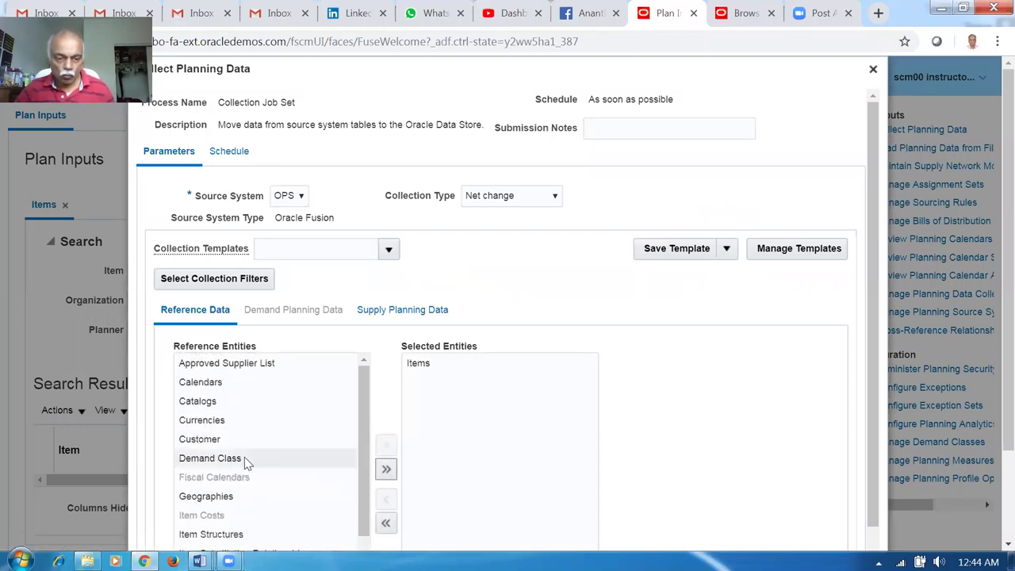
- Add Item Structures, check the supply planning entities, and submit the collection as process 1652104
{"action": "scroll", "coordinate": [245, 462], "scroll_direction": "down", "scroll_amount": 1}
{"action": "left_click", "coordinate": [239, 459]}
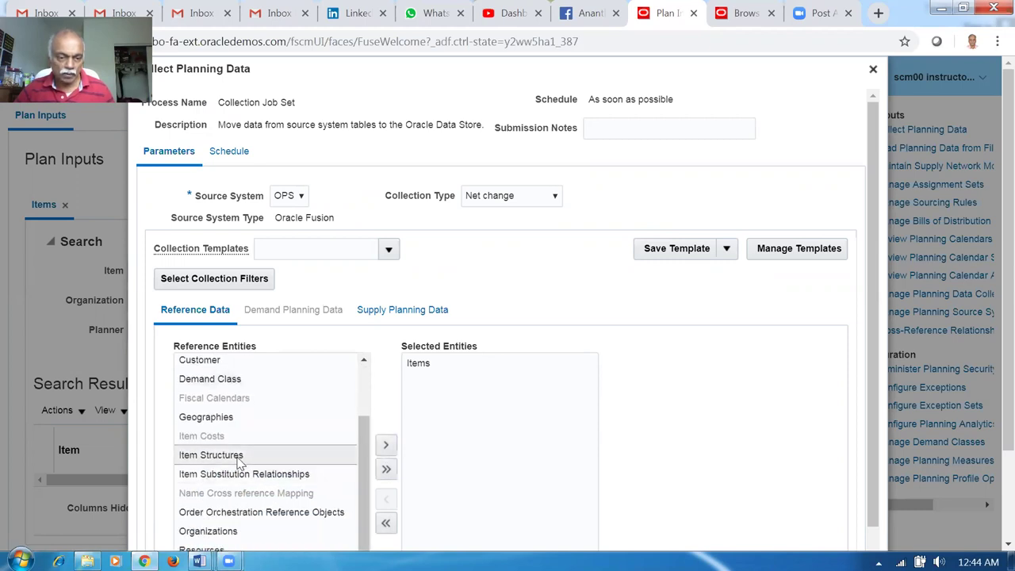
{"action": "left_click", "coordinate": [386, 444]}
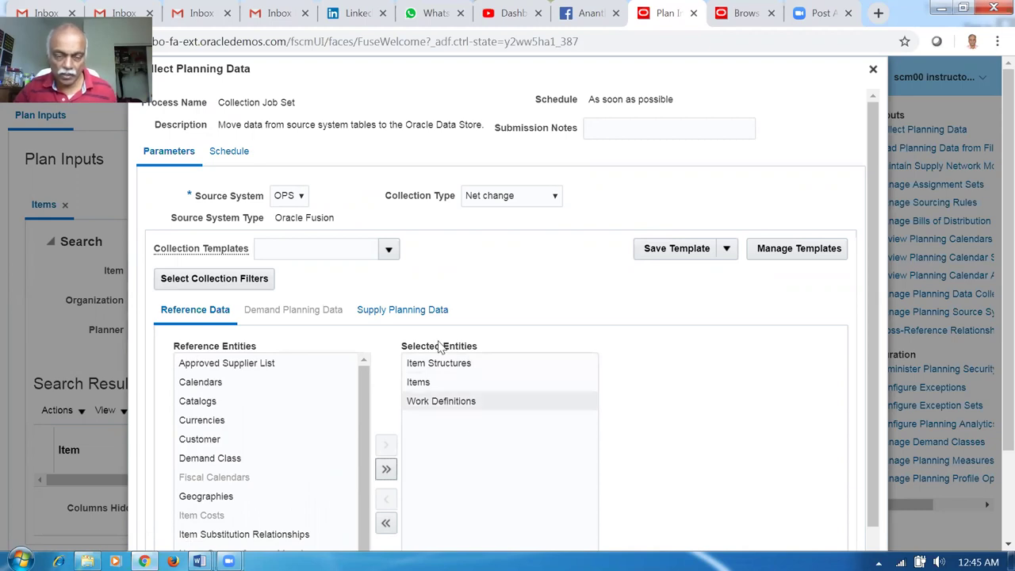
{"action": "left_click", "coordinate": [387, 317]}
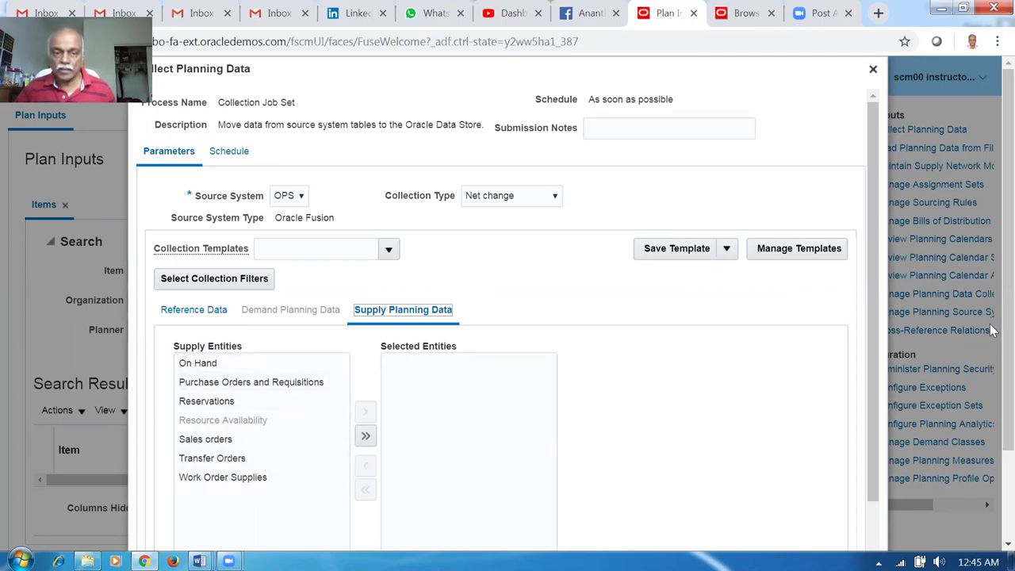
{"action": "scroll", "coordinate": [539, 337], "scroll_direction": "down", "scroll_amount": 5}
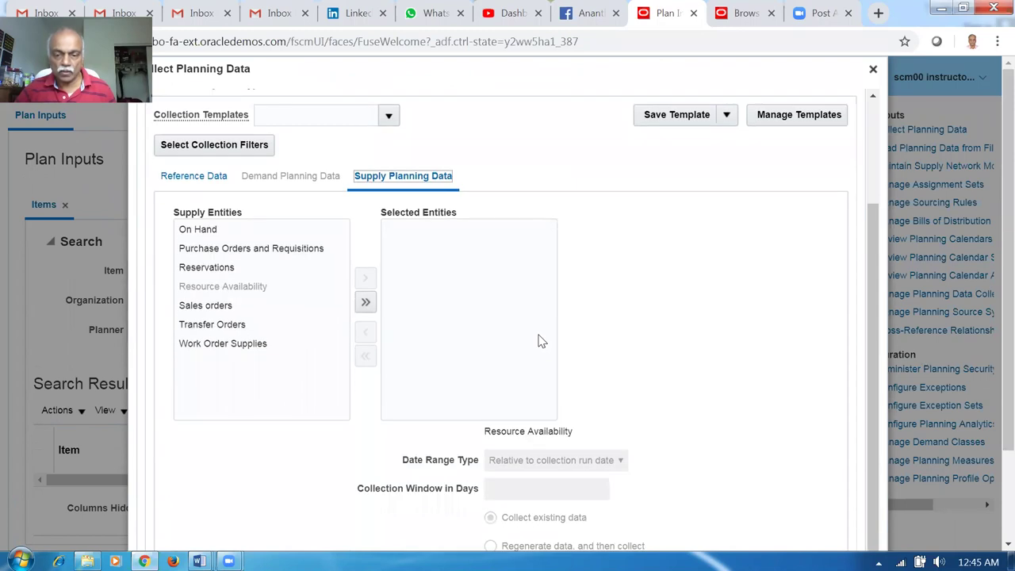
{"action": "left_click", "coordinate": [794, 488]}
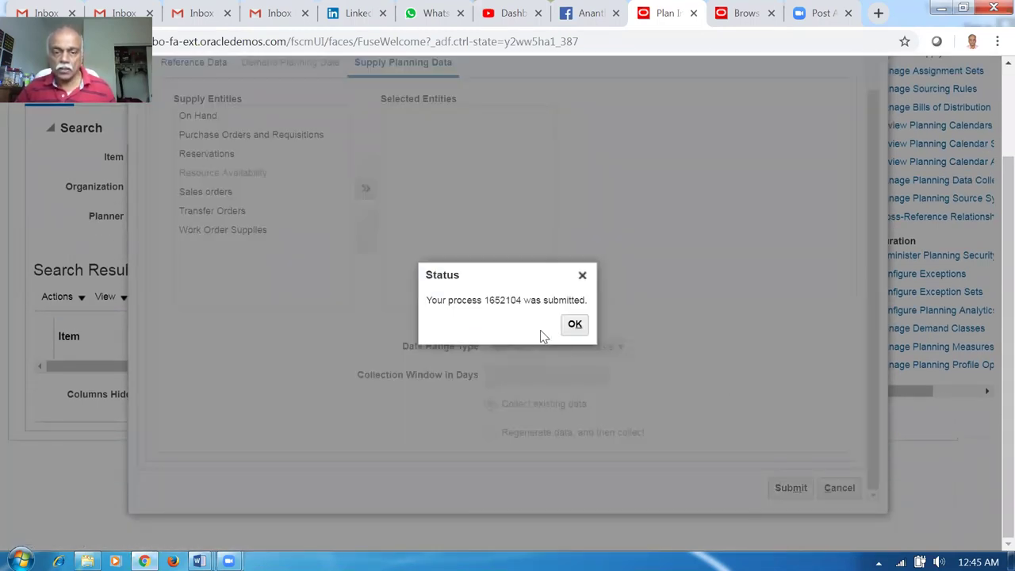
{"action": "left_click", "coordinate": [576, 327]}
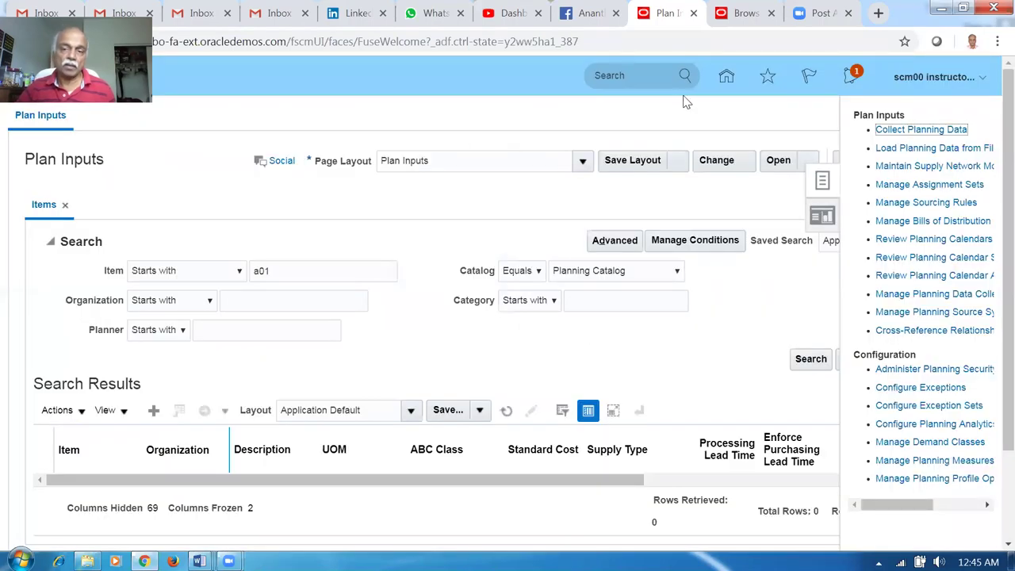
- Cancel out of the a01_Drum item editor and open Monitor Processes from Favorites and Recent Items
{"action": "left_click", "coordinate": [744, 13]}
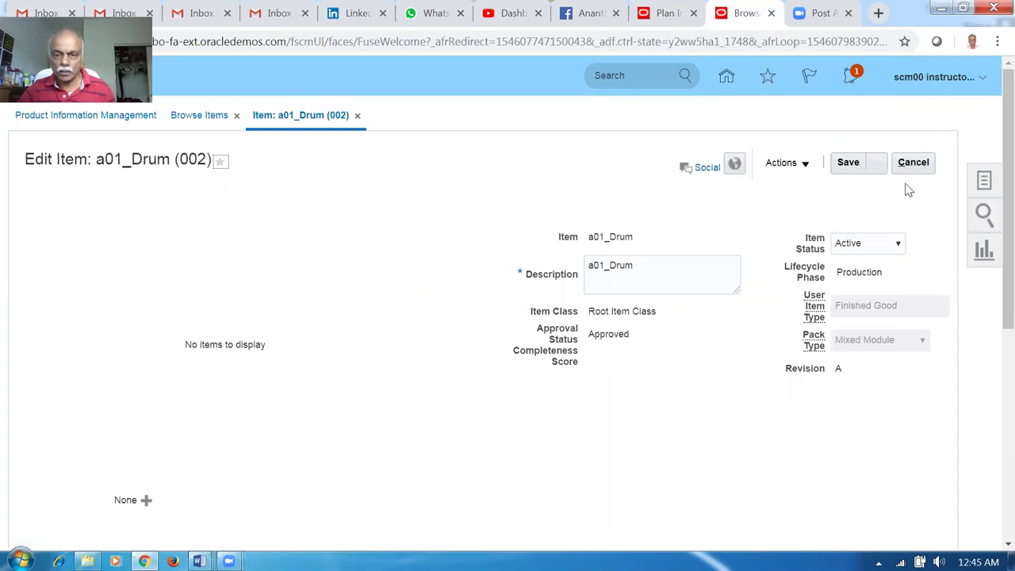
{"action": "left_click", "coordinate": [654, 265]}
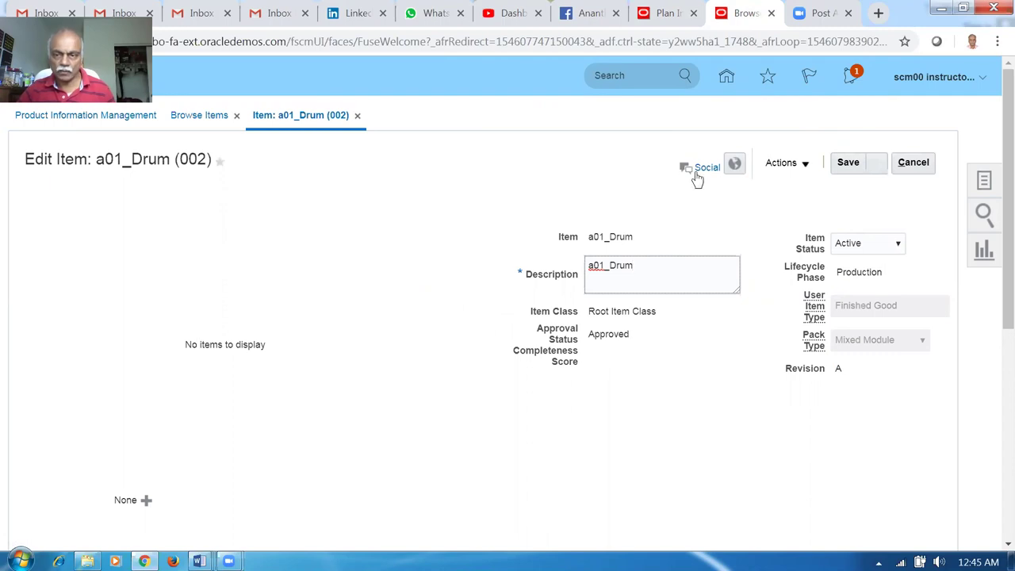
{"action": "left_click", "coordinate": [913, 163]}
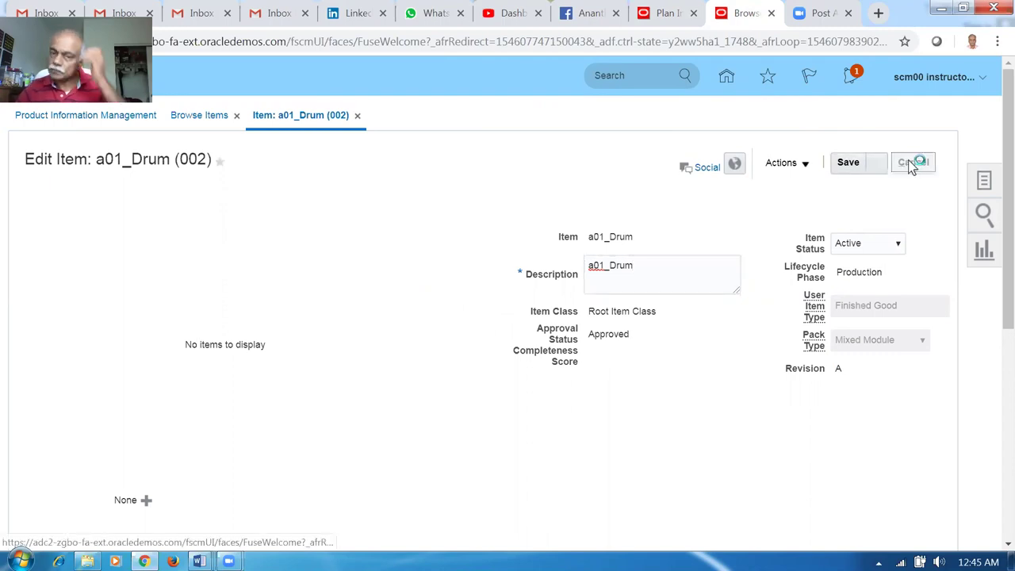
{"action": "left_click", "coordinate": [918, 159]}
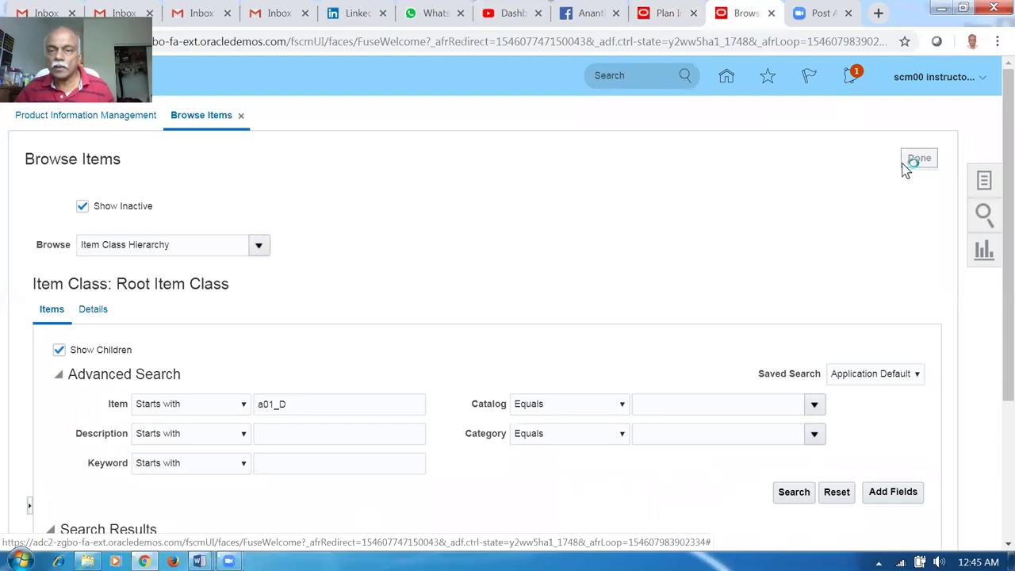
{"action": "left_click", "coordinate": [768, 80]}
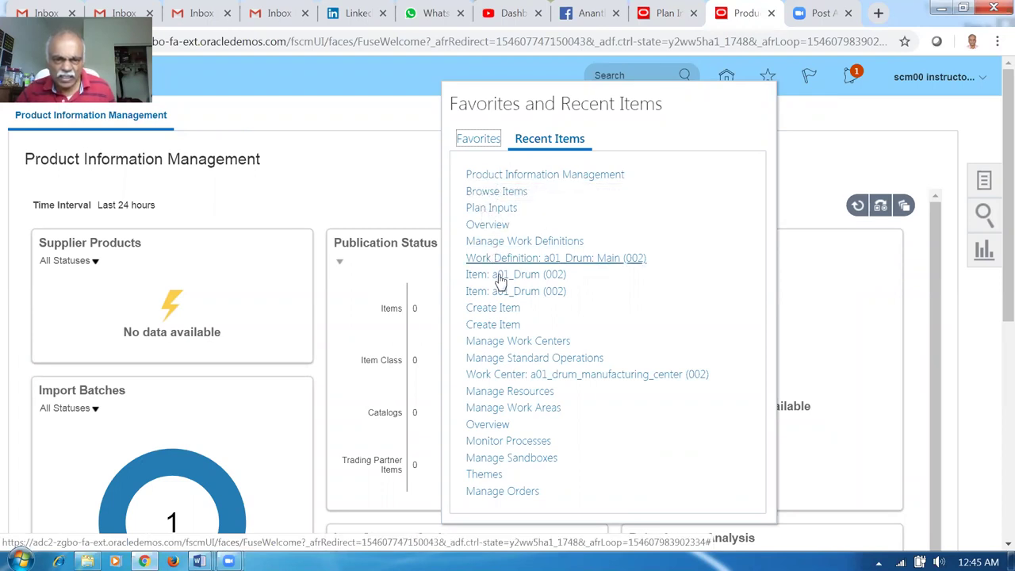
{"action": "left_click", "coordinate": [507, 443]}
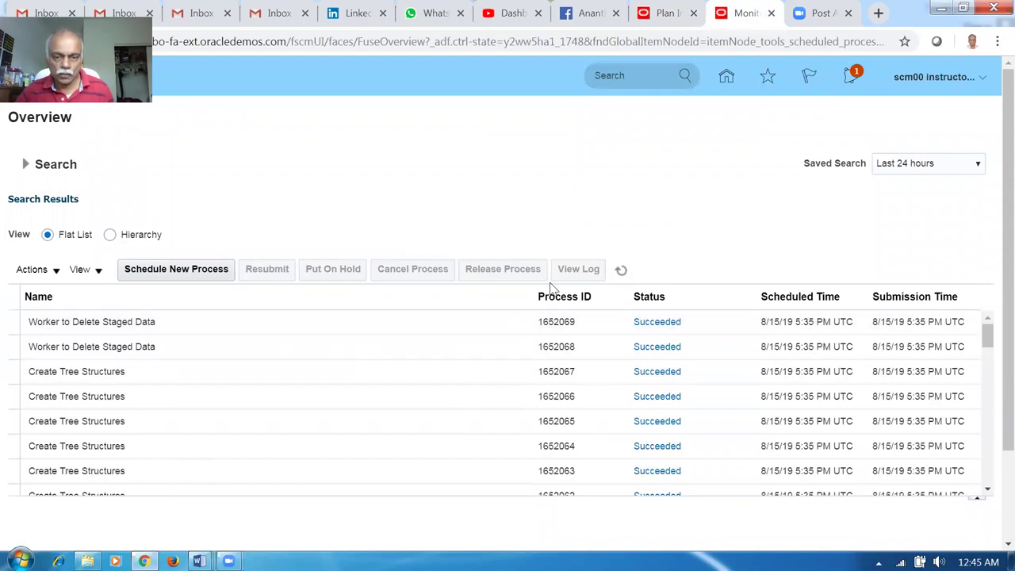
- Refresh the Scheduled Processes list several times to follow the collection's progress
{"action": "left_click", "coordinate": [623, 270]}
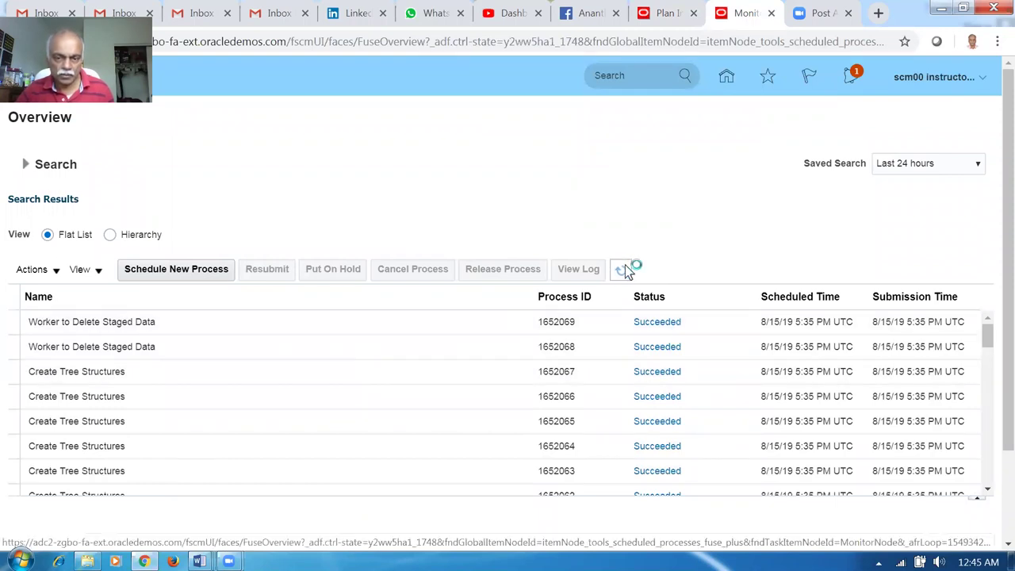
{"action": "left_click", "coordinate": [626, 270]}
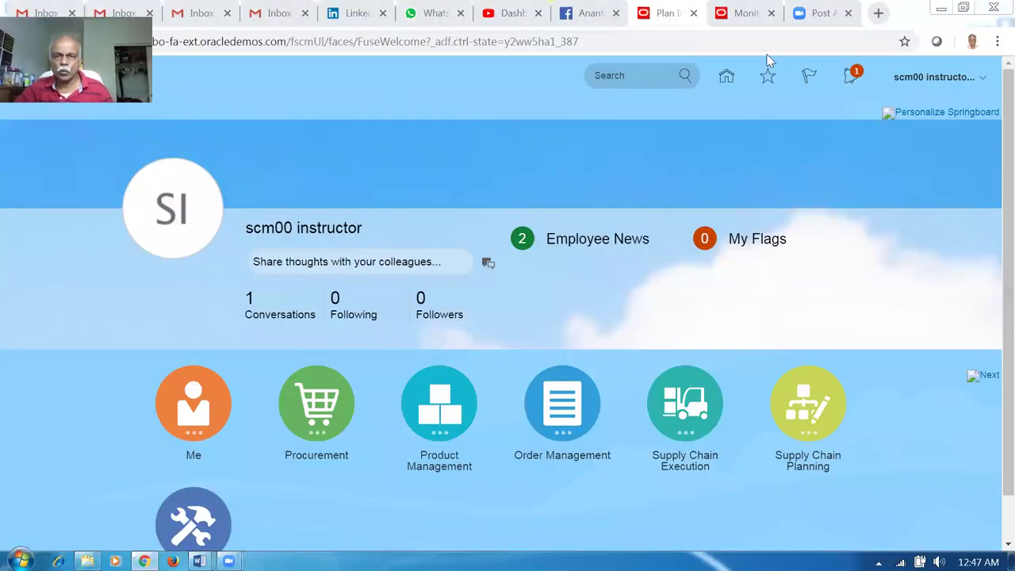
{"action": "left_click", "coordinate": [745, 13]}
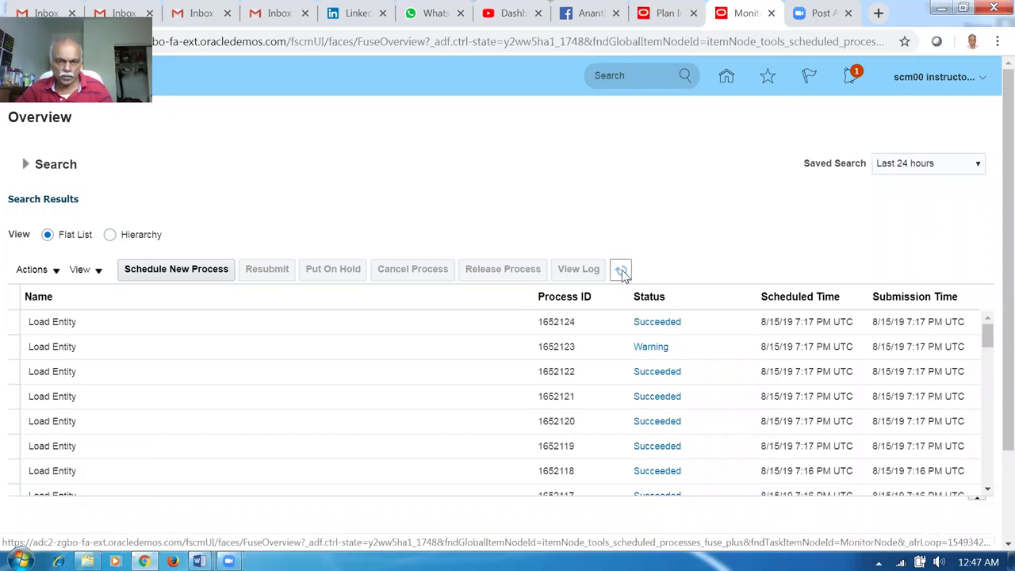
{"action": "left_click", "coordinate": [621, 270]}
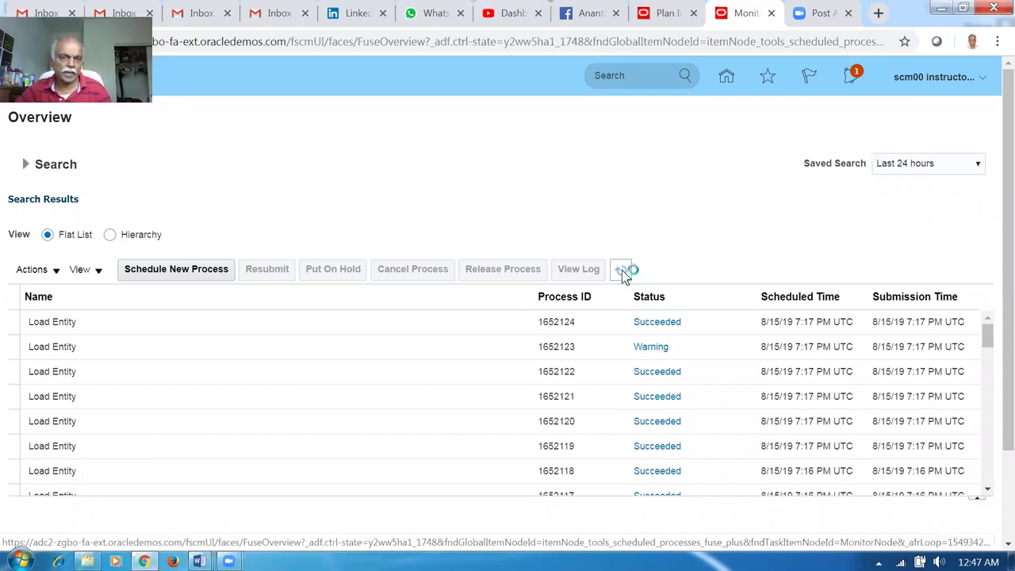
- Return to the springboard and open Supply Chain Planning > Plan Inputs
{"action": "left_click", "coordinate": [660, 24]}
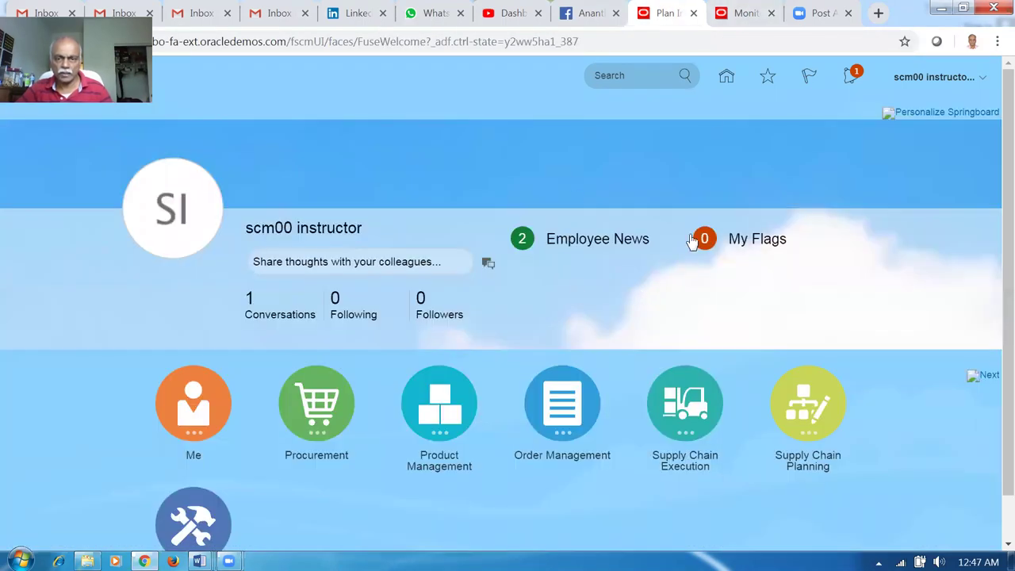
{"action": "left_click", "coordinate": [828, 416]}
{"action": "left_click", "coordinate": [197, 496]}
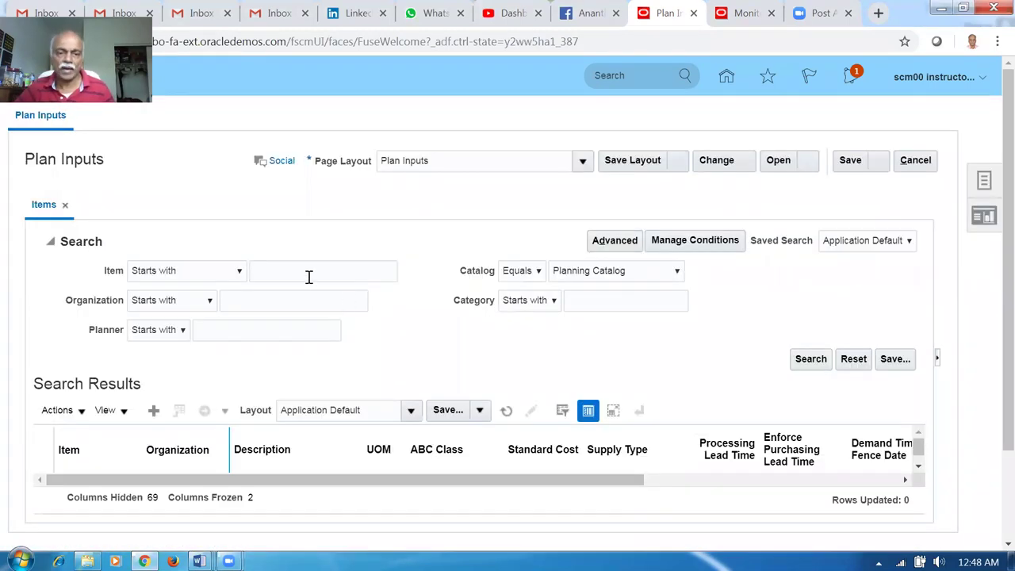
- Search Plan Inputs for 'a01' and review the four items in organization 002, then go home
{"action": "left_click", "coordinate": [309, 275]}
{"action": "type", "text": "a01"}
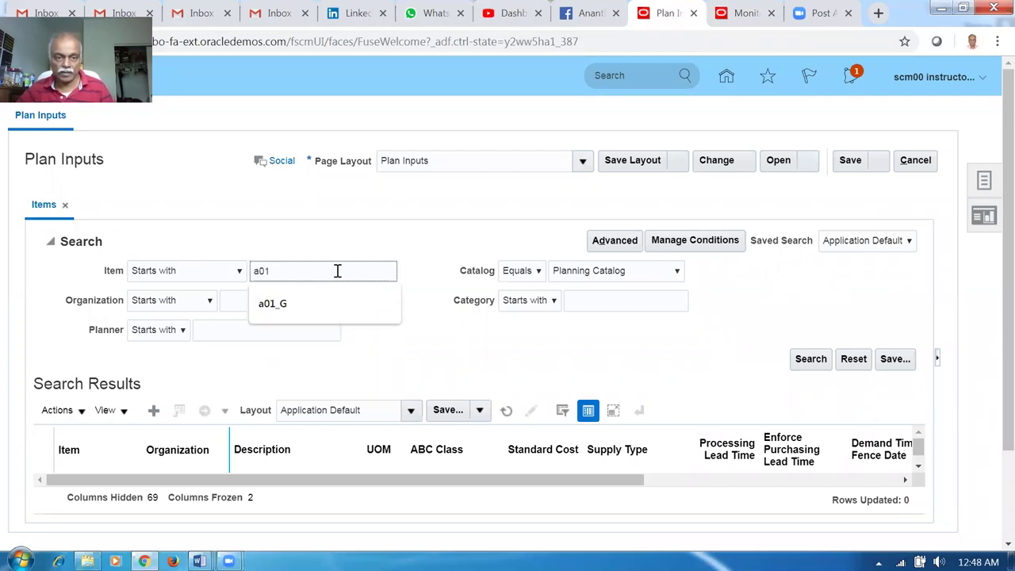
{"action": "left_click", "coordinate": [814, 363]}
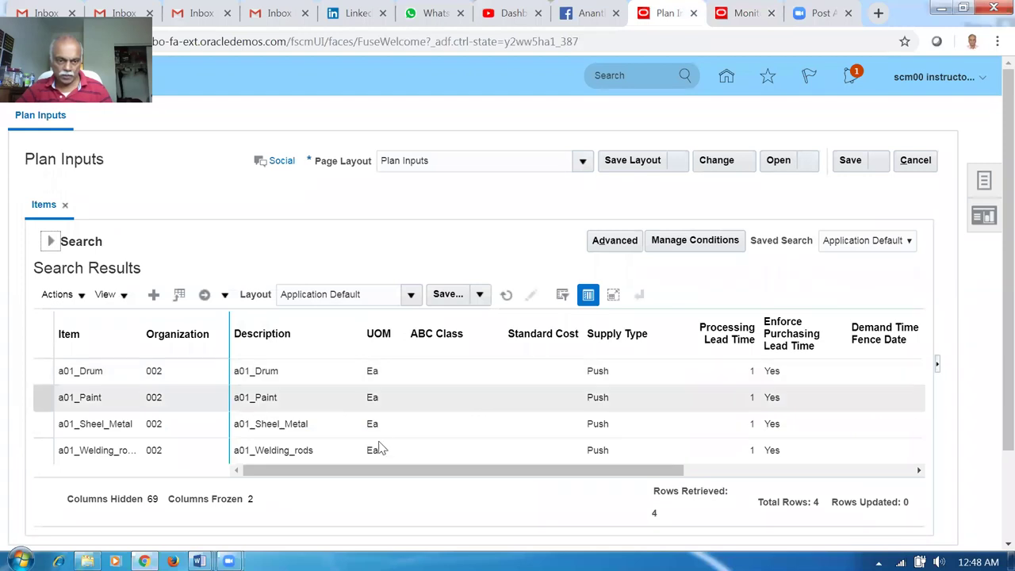
{"action": "left_click", "coordinate": [272, 401]}
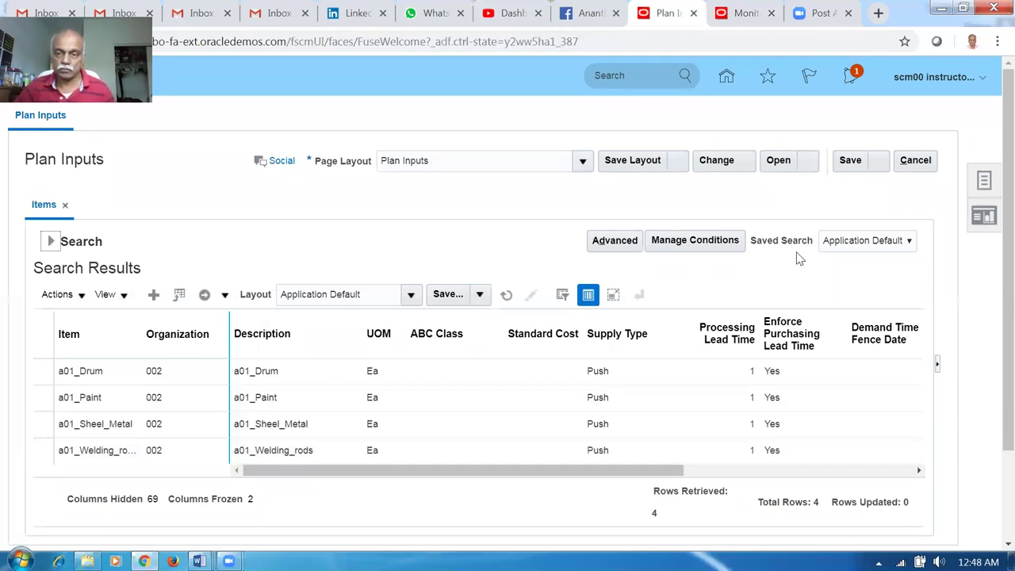
{"action": "left_click", "coordinate": [985, 183]}
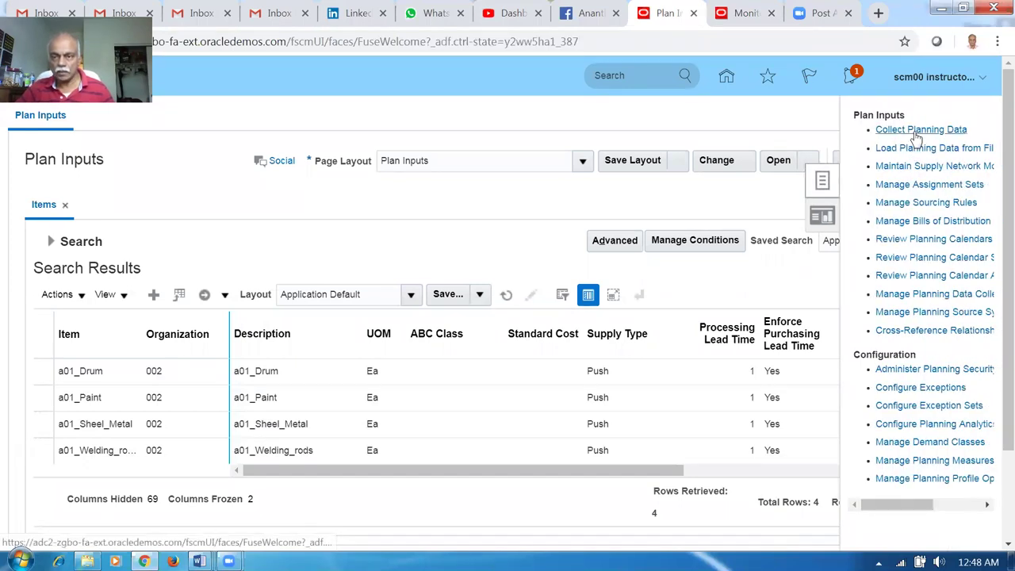
{"action": "left_click", "coordinate": [726, 76]}
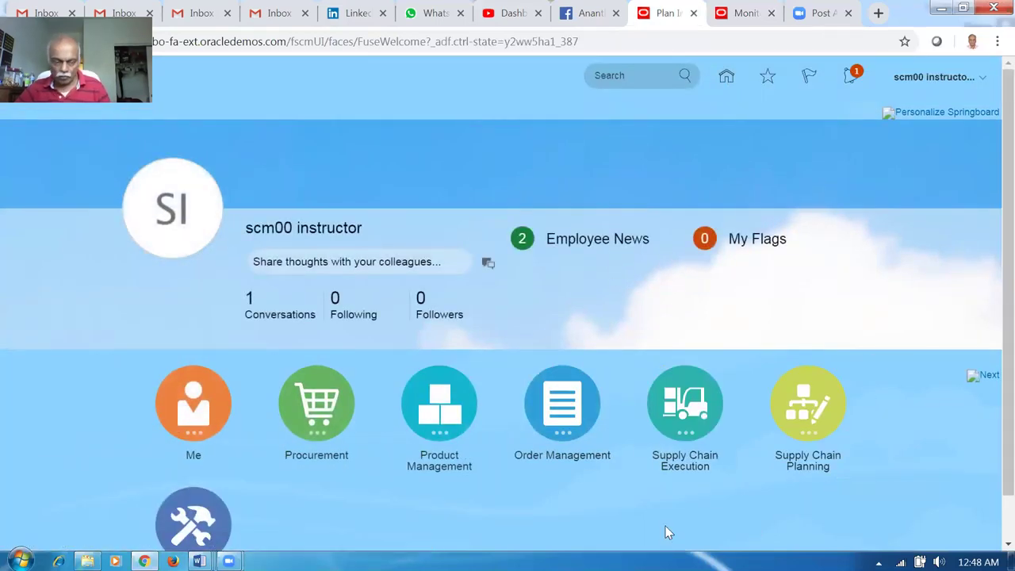
- Open Order Management > Global Order Promising, go to Manage ATP Rules, and list the existing rules
{"action": "left_click", "coordinate": [695, 416]}
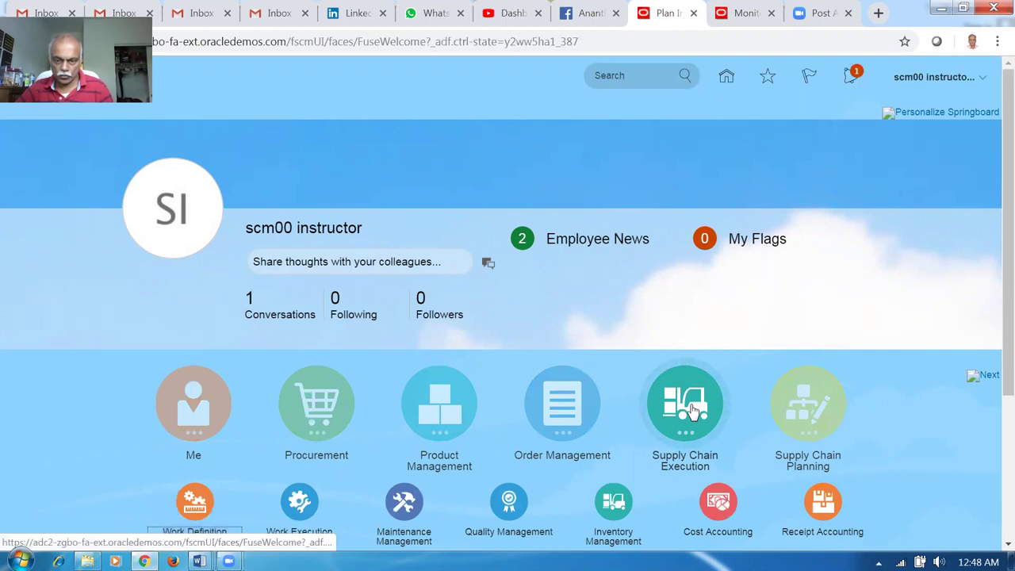
{"action": "scroll", "coordinate": [745, 463], "scroll_direction": "down", "scroll_amount": 1}
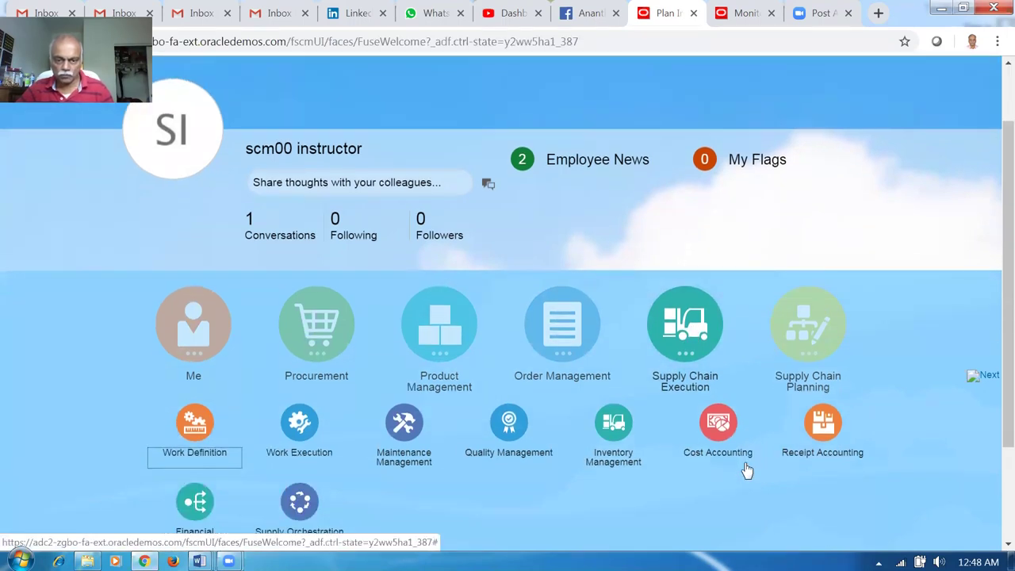
{"action": "left_click", "coordinate": [523, 321]}
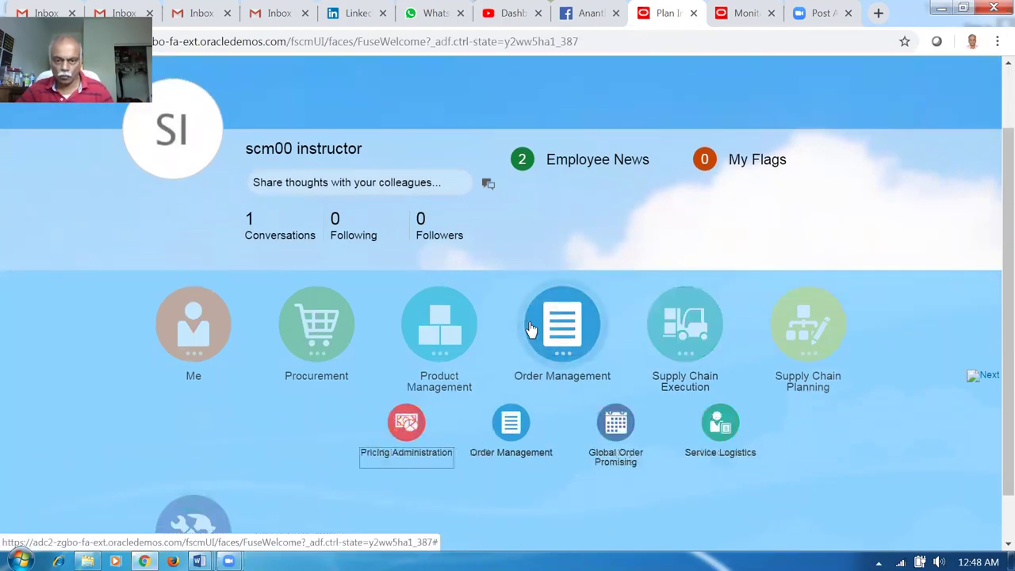
{"action": "left_click", "coordinate": [628, 425]}
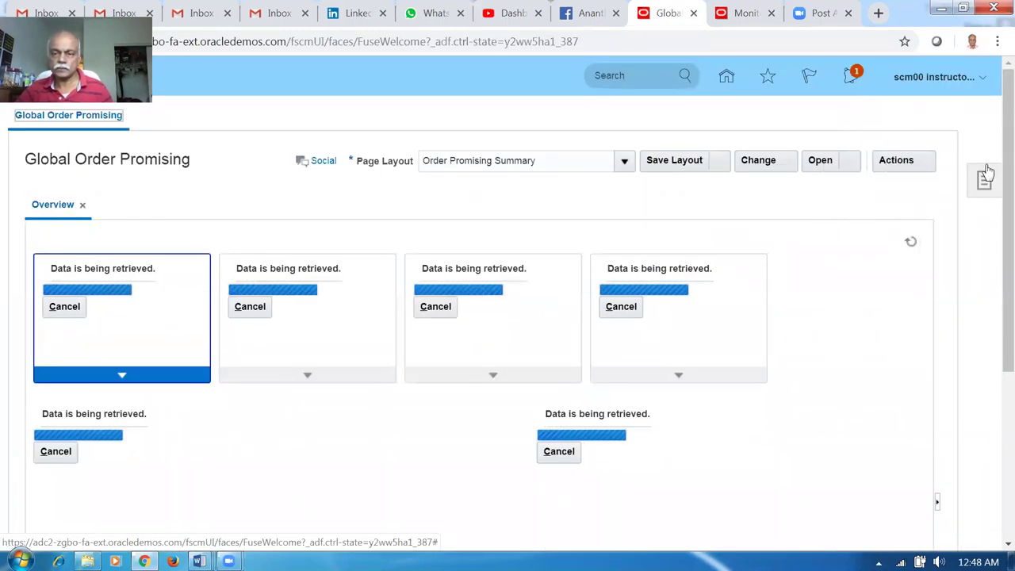
{"action": "left_click", "coordinate": [983, 181]}
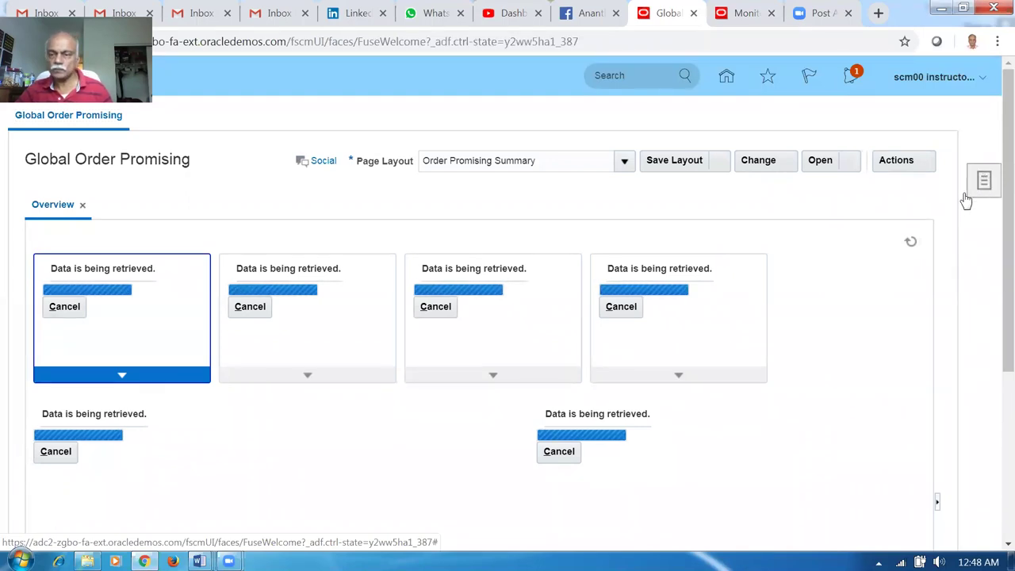
{"action": "left_click", "coordinate": [983, 181]}
{"action": "left_click", "coordinate": [888, 129]}
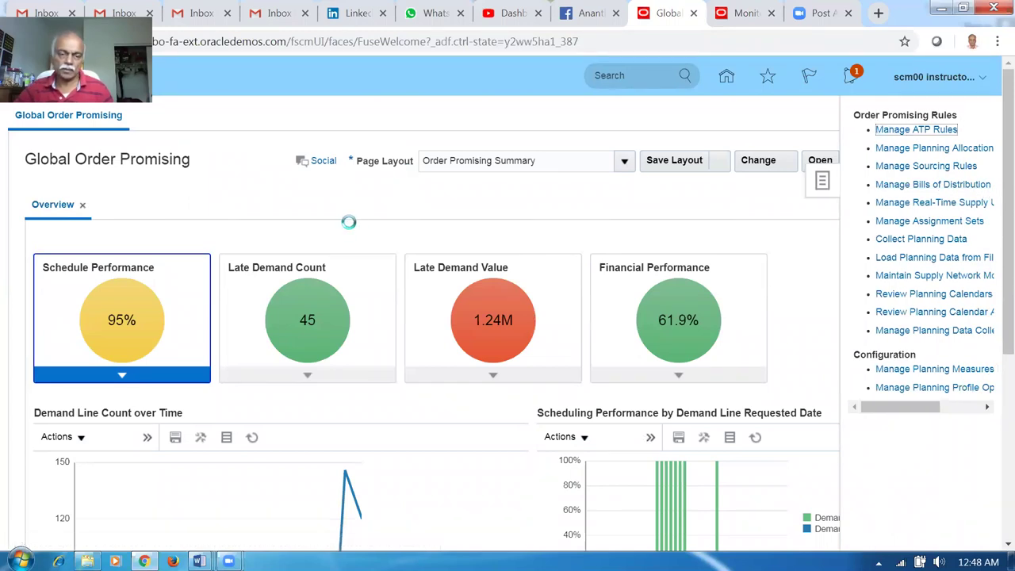
{"action": "left_click", "coordinate": [829, 317]}
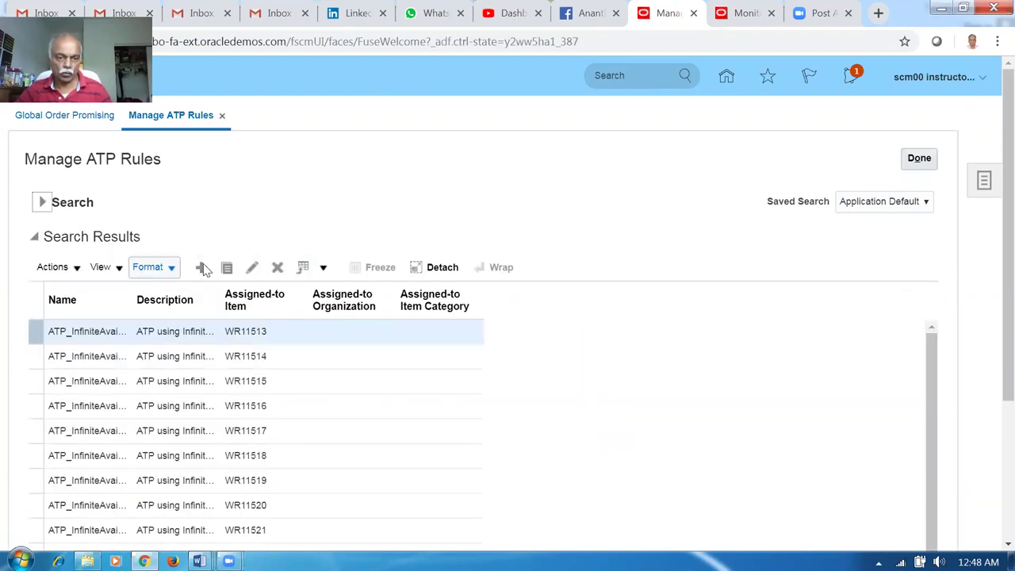
- Create a new ATP rule named a01_ATP_Rule, using the same text as its description
{"action": "left_click", "coordinate": [204, 270]}
{"action": "left_click", "coordinate": [166, 221]}
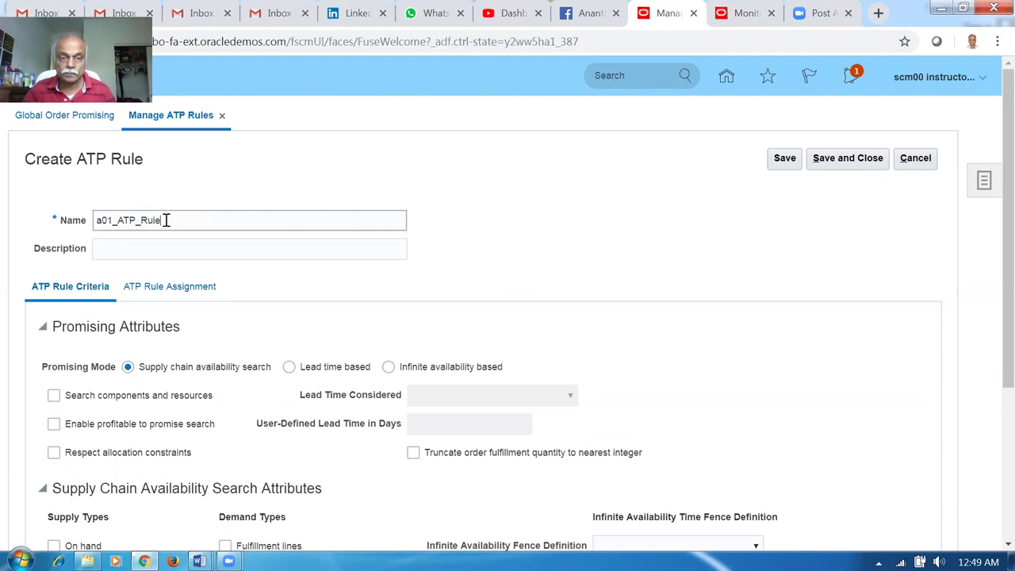
{"action": "left_click_drag", "start_coordinate": [195, 225], "coordinate": [68, 235]}
{"action": "key", "text": "ctrl+c"}
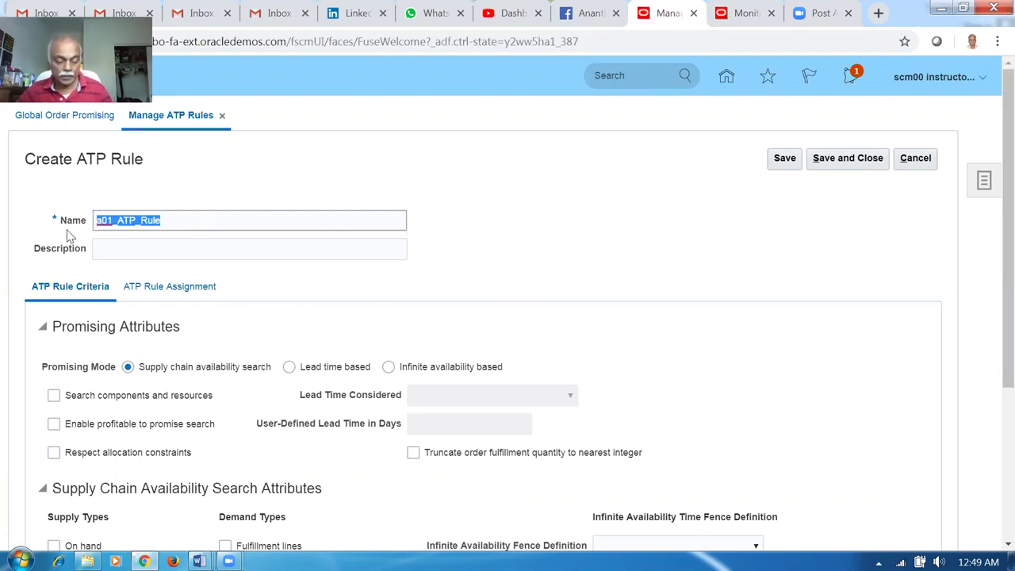
{"action": "left_click", "coordinate": [153, 248]}
{"action": "key", "text": "ctrl+v"}
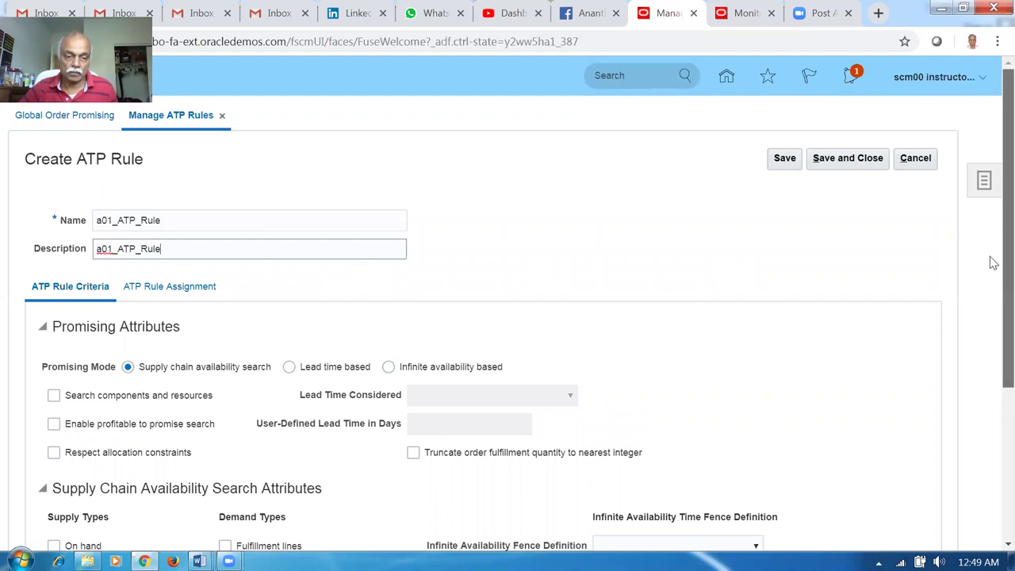
- Enable searching components and resources, profitable to promise, and allocation constraints
{"action": "scroll", "coordinate": [991, 317], "scroll_direction": "down", "scroll_amount": 1}
{"action": "scroll", "coordinate": [993, 349], "scroll_direction": "down", "scroll_amount": 1}
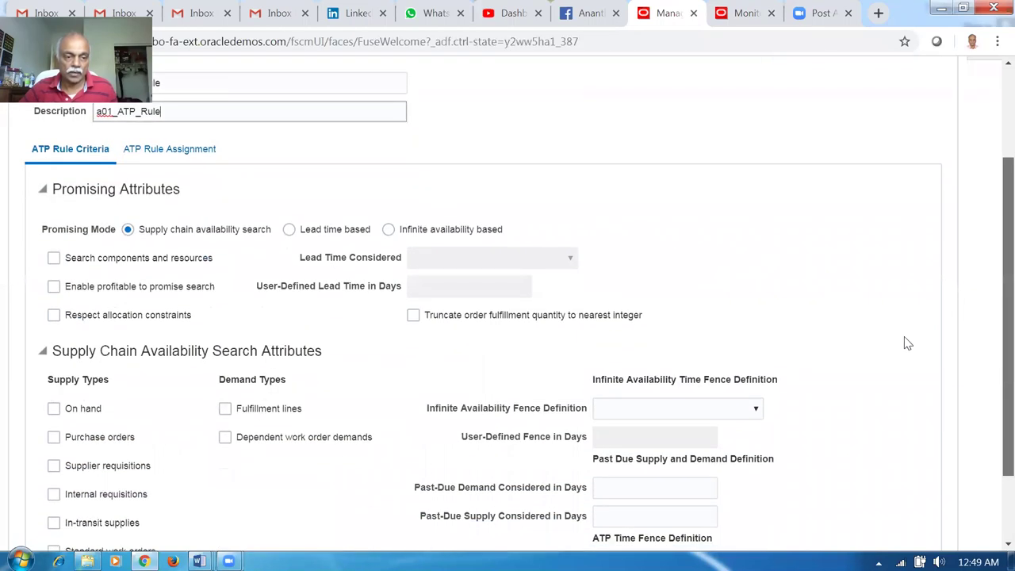
{"action": "left_click", "coordinate": [53, 262]}
{"action": "left_click", "coordinate": [53, 289]}
{"action": "left_click", "coordinate": [53, 316]}
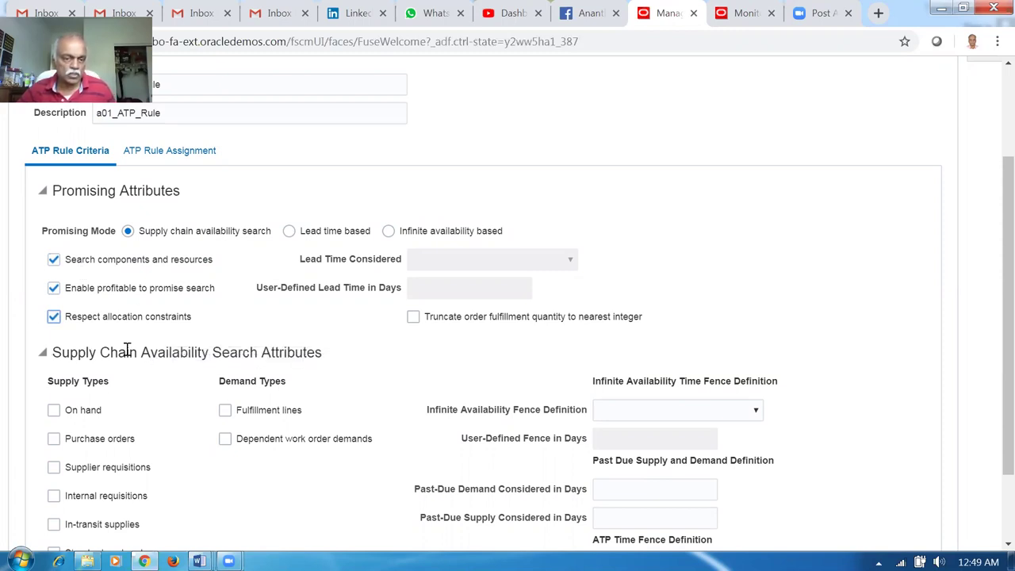
- Set the infinite availability fence to User-defined lead time of 100 days
{"action": "left_click", "coordinate": [642, 421]}
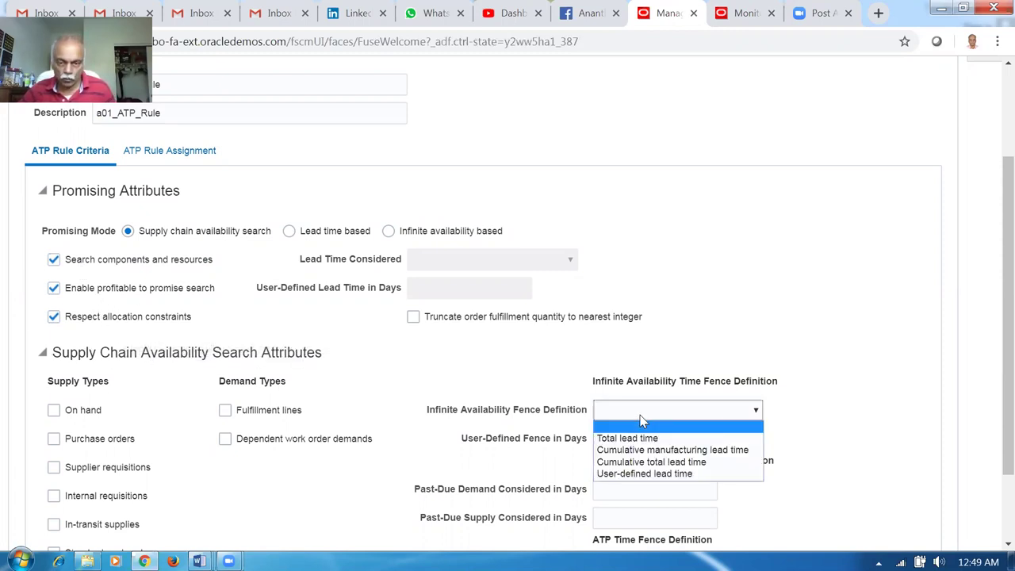
{"action": "left_click", "coordinate": [639, 474]}
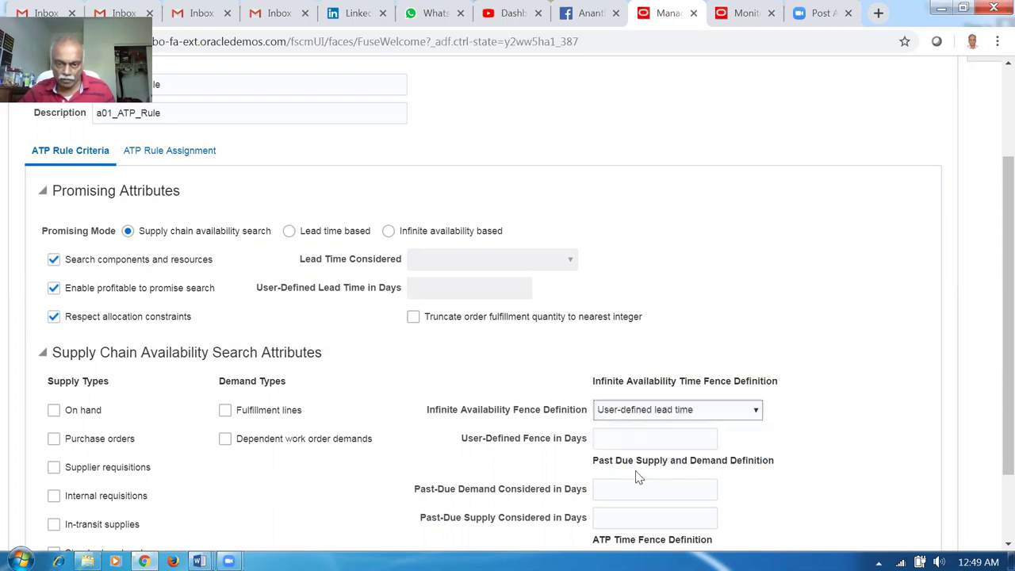
{"action": "left_click", "coordinate": [641, 441]}
{"action": "type", "text": "100"}
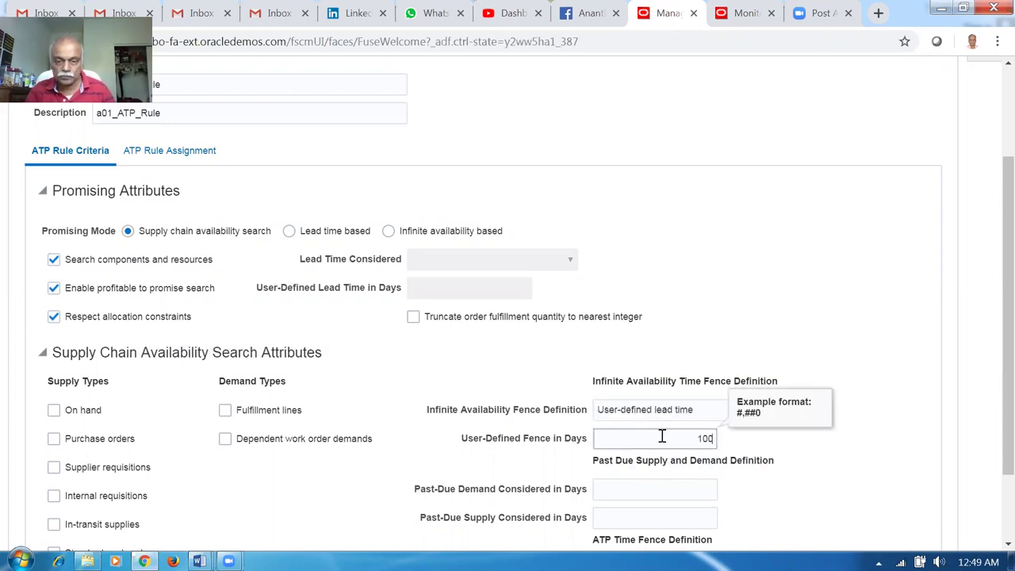
{"action": "left_click", "coordinate": [452, 361]}
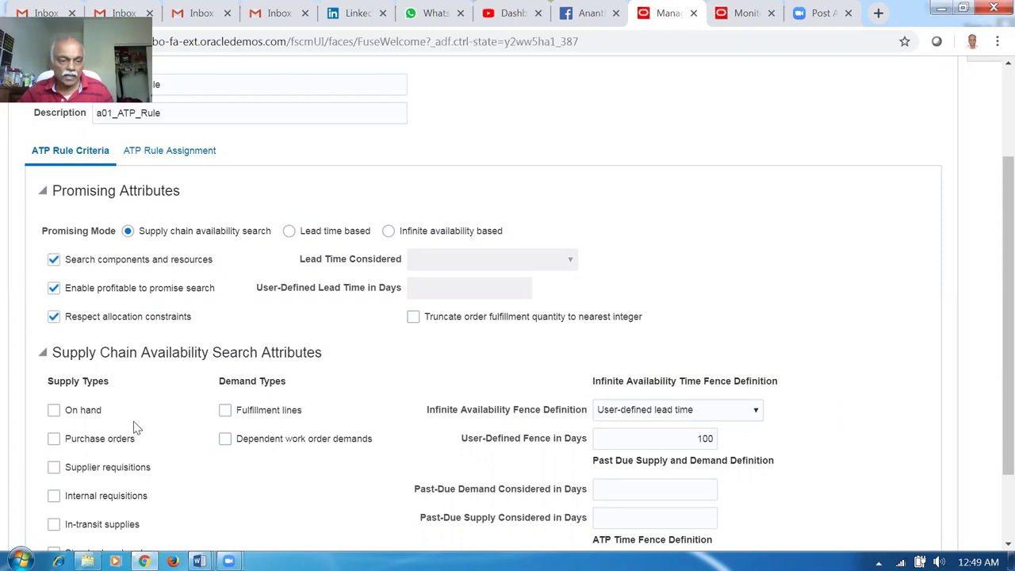
{"action": "scroll", "coordinate": [134, 428], "scroll_direction": "down", "scroll_amount": 2}
- Include all supply types and count fulfillment lines and work order demands as demand
{"action": "left_click", "coordinate": [53, 314]}
{"action": "left_click", "coordinate": [54, 343]}
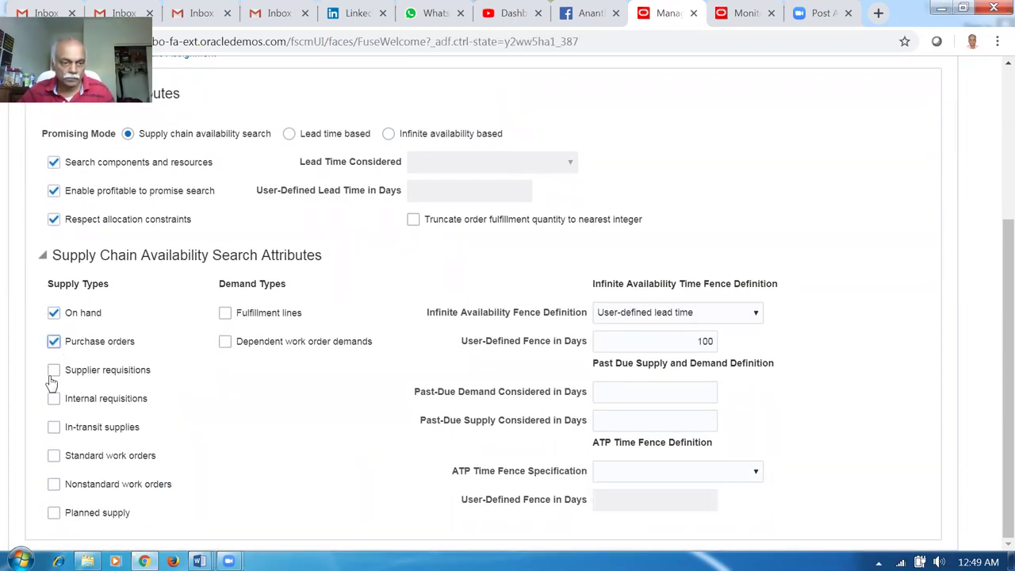
{"action": "left_click", "coordinate": [52, 373]}
{"action": "left_click", "coordinate": [53, 399]}
{"action": "left_click", "coordinate": [54, 428]}
{"action": "left_click", "coordinate": [54, 457]}
{"action": "left_click", "coordinate": [54, 483]}
{"action": "left_click", "coordinate": [53, 514]}
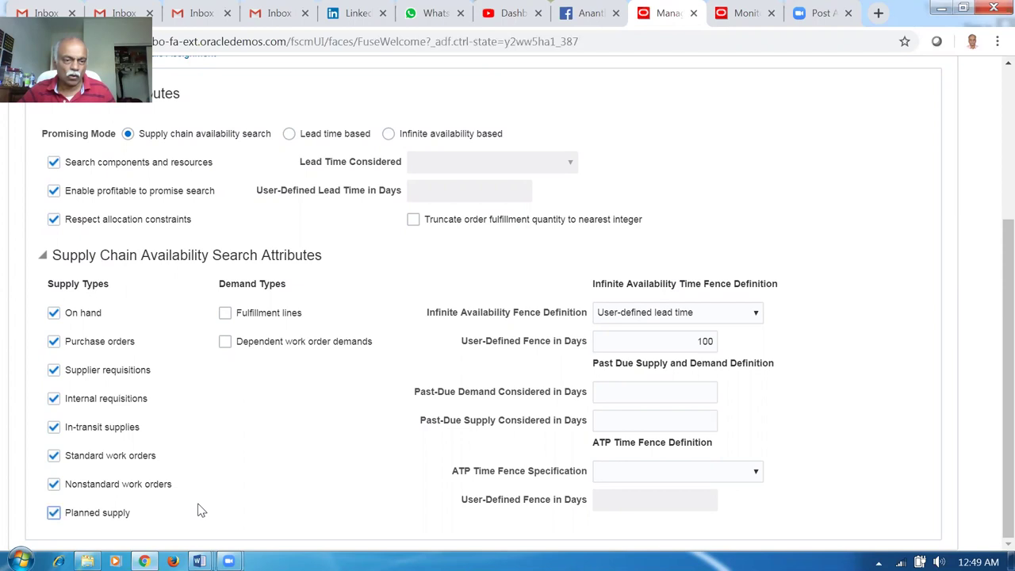
{"action": "left_click", "coordinate": [225, 315]}
{"action": "left_click", "coordinate": [226, 341]}
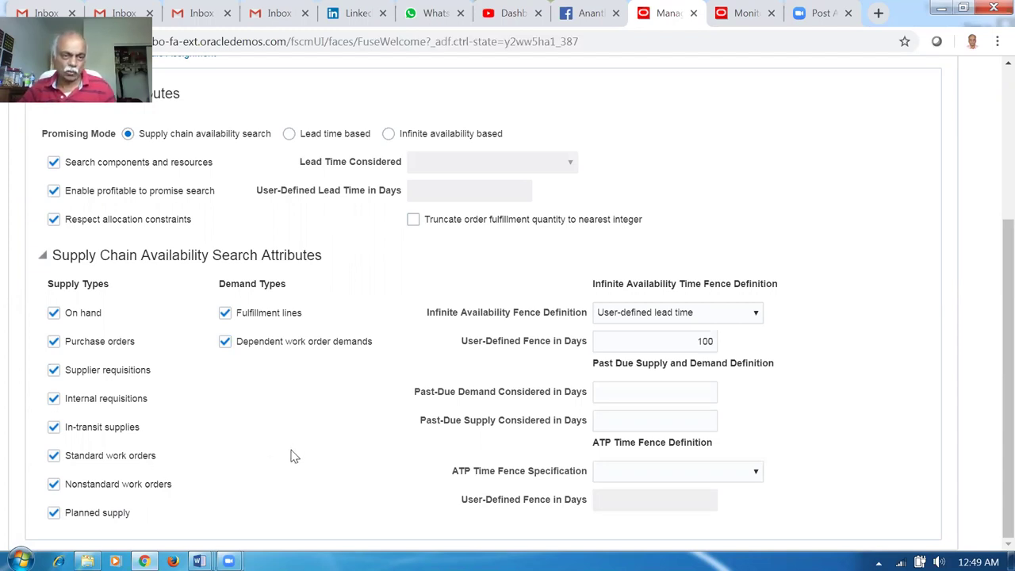
{"action": "scroll", "coordinate": [288, 455], "scroll_direction": "up", "scroll_amount": 2}
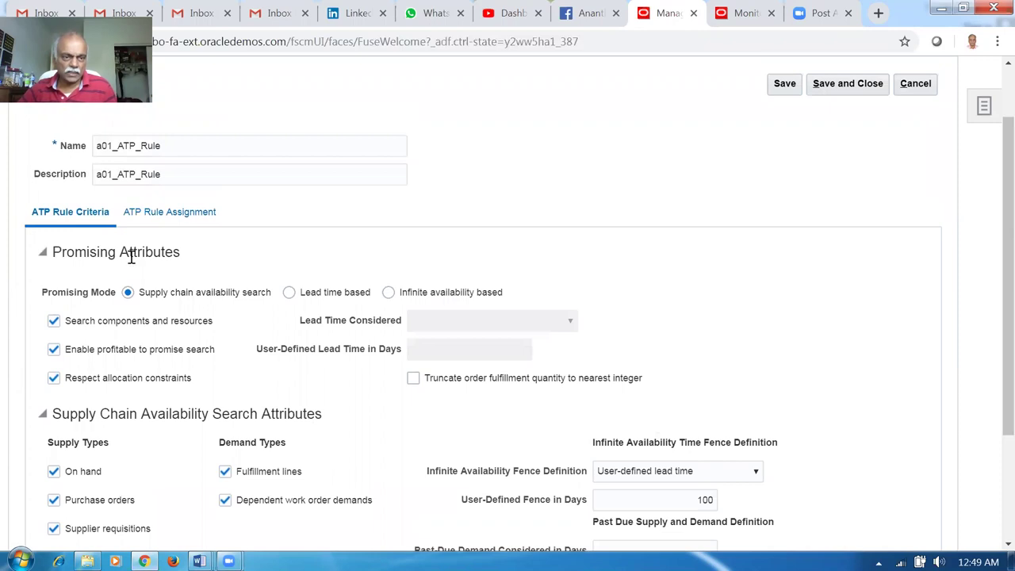
- Add an Item and organization assignment row for organization 002
{"action": "left_click", "coordinate": [178, 212]}
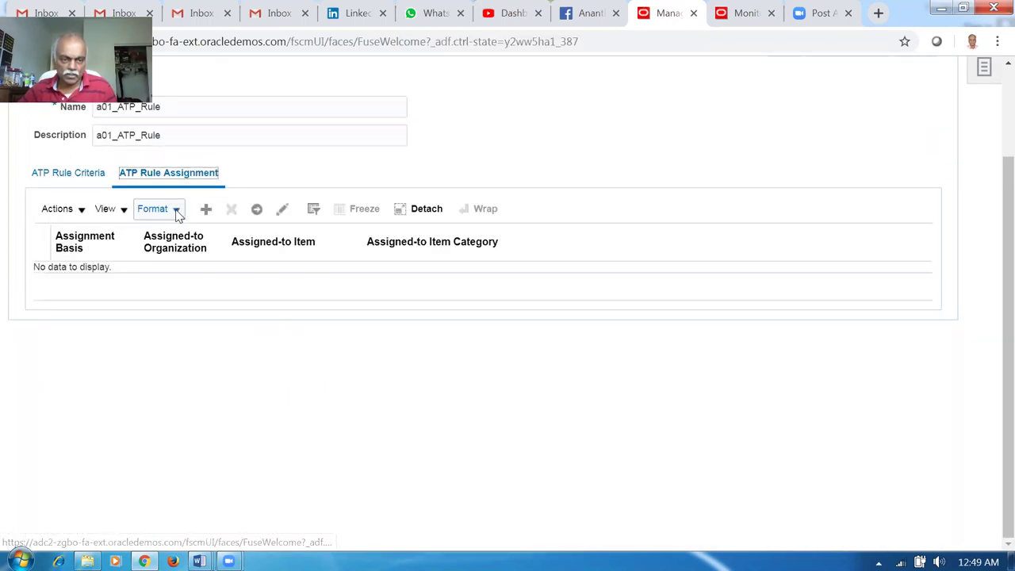
{"action": "left_click", "coordinate": [206, 209]}
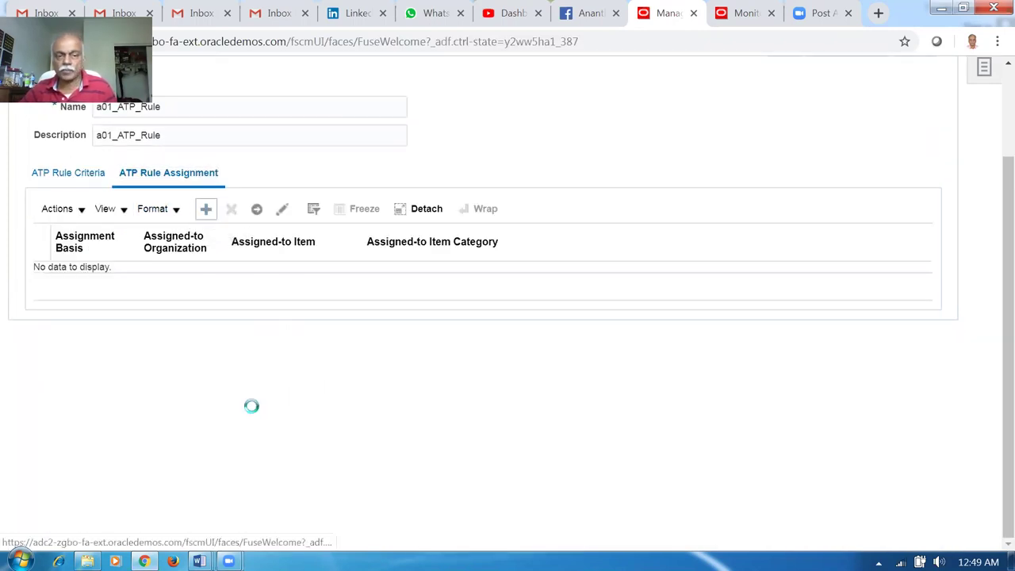
{"action": "left_click", "coordinate": [109, 283]}
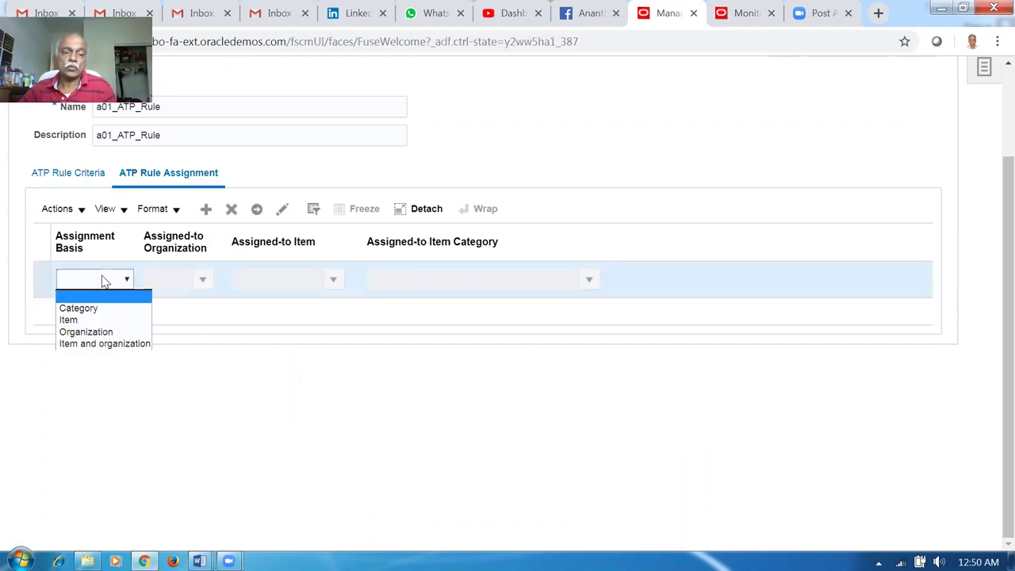
{"action": "left_click", "coordinate": [106, 343]}
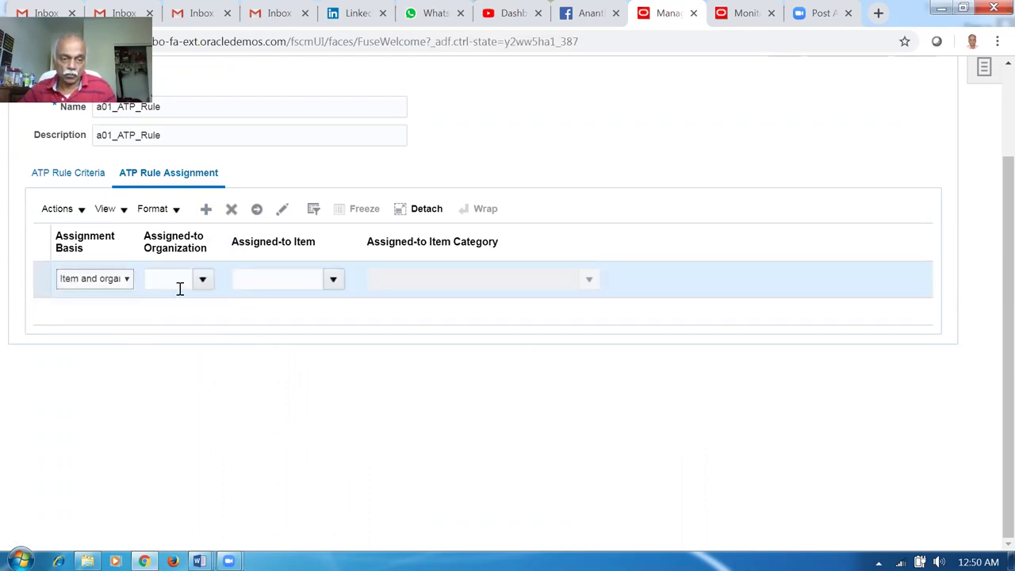
{"action": "left_click", "coordinate": [178, 286]}
{"action": "type", "text": "002"}
{"action": "key", "text": "Tab"}
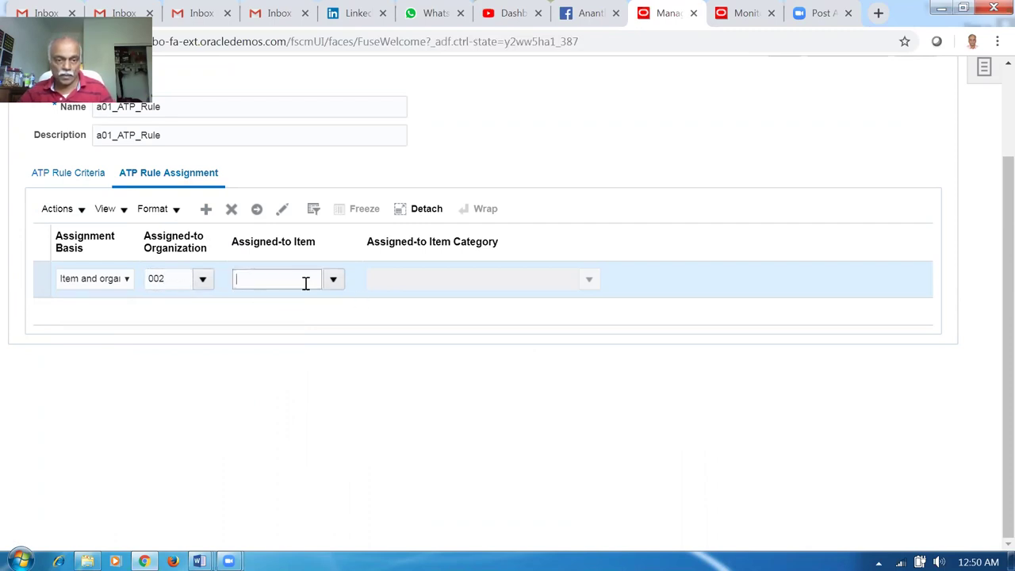
- Search items for a01, assign a01_Drum to the row, and add another assignment row
{"action": "left_click", "coordinate": [334, 280]}
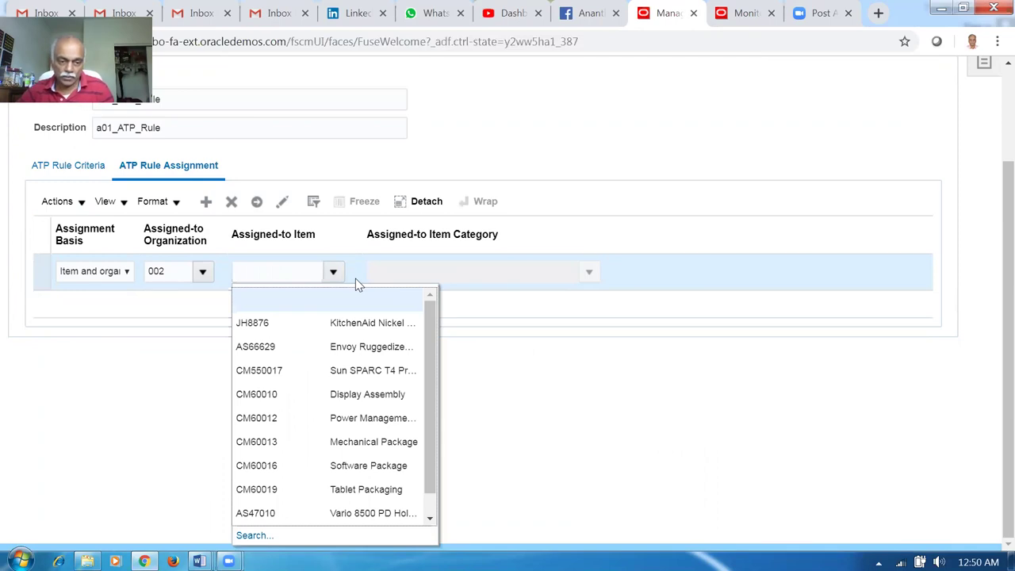
{"action": "left_click", "coordinate": [252, 535]}
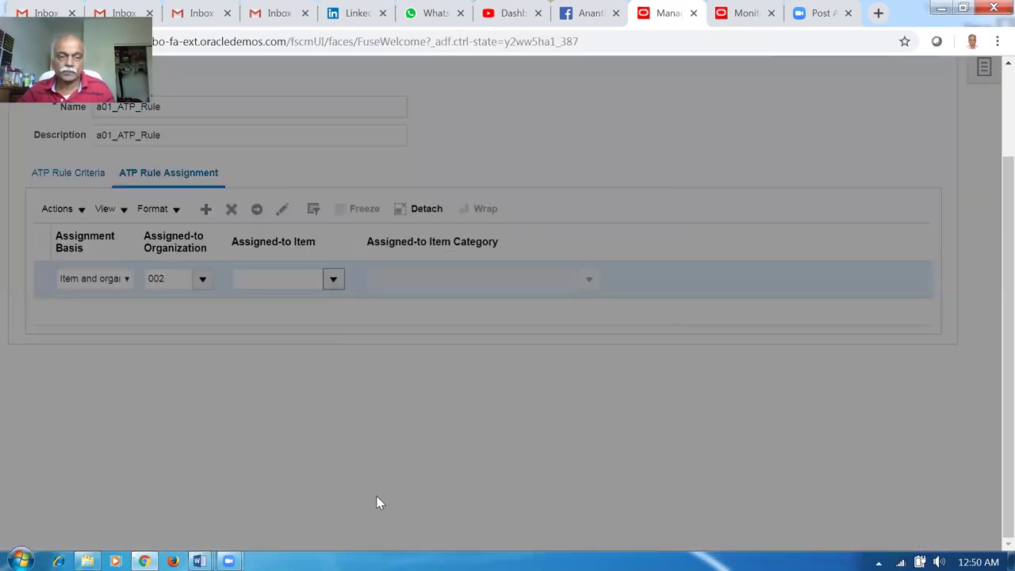
{"action": "left_click", "coordinate": [570, 263]}
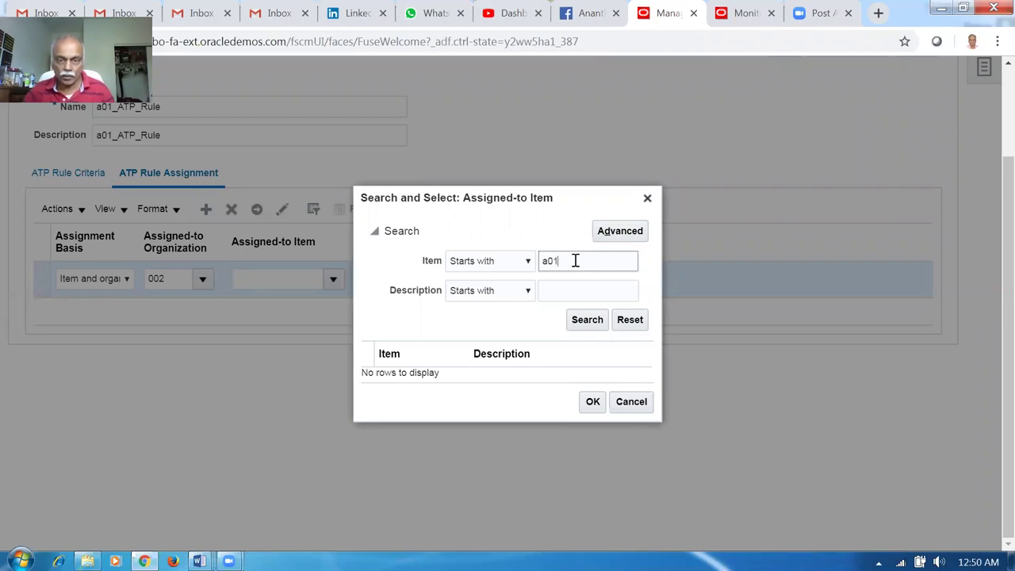
{"action": "left_click", "coordinate": [572, 324]}
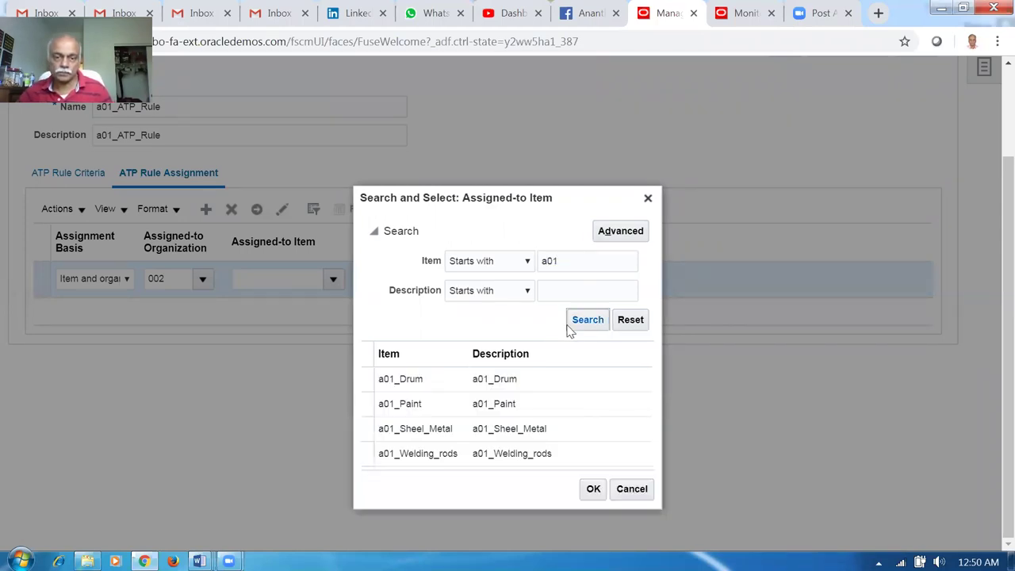
{"action": "left_click", "coordinate": [556, 337]}
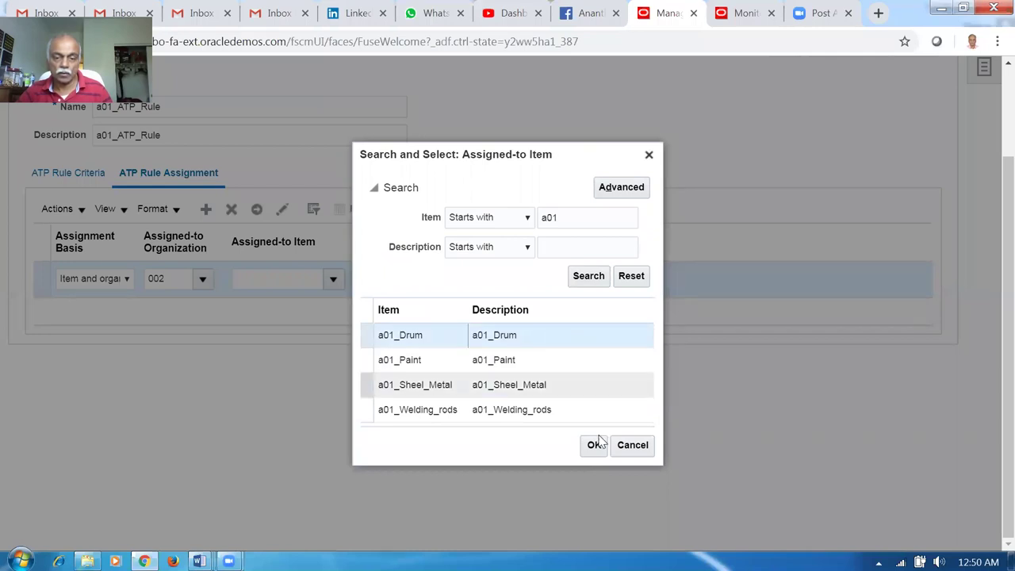
{"action": "left_click", "coordinate": [596, 444]}
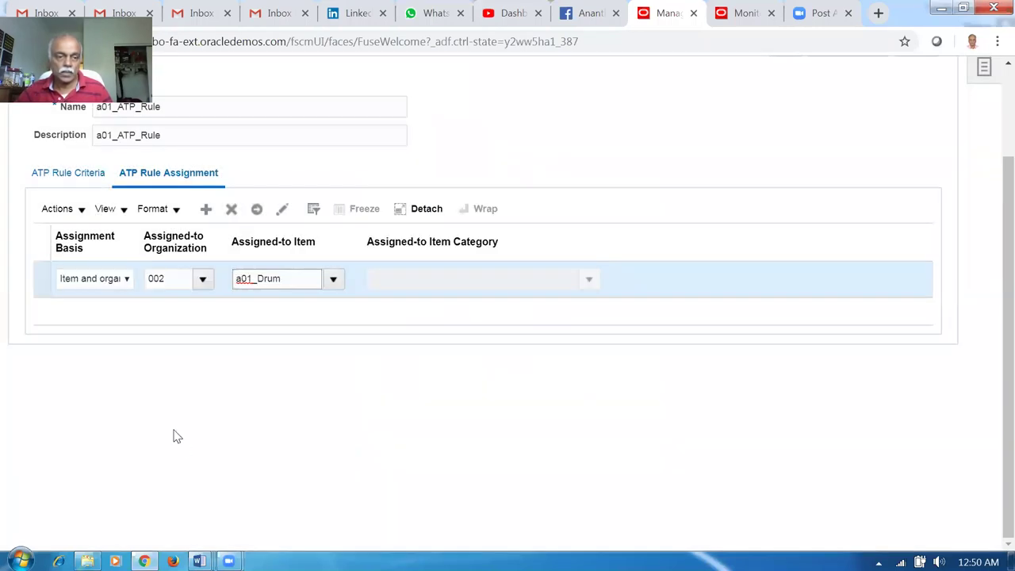
{"action": "left_click", "coordinate": [206, 211]}
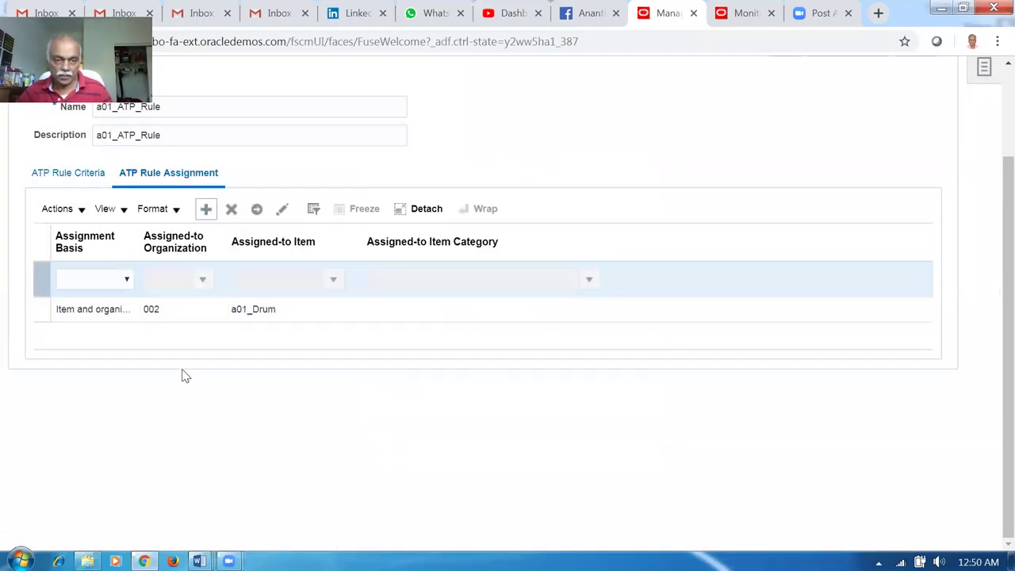
{"action": "left_click", "coordinate": [82, 285]}
- Set the new row to Item and organization basis with organization 002
{"action": "left_click", "coordinate": [80, 342]}
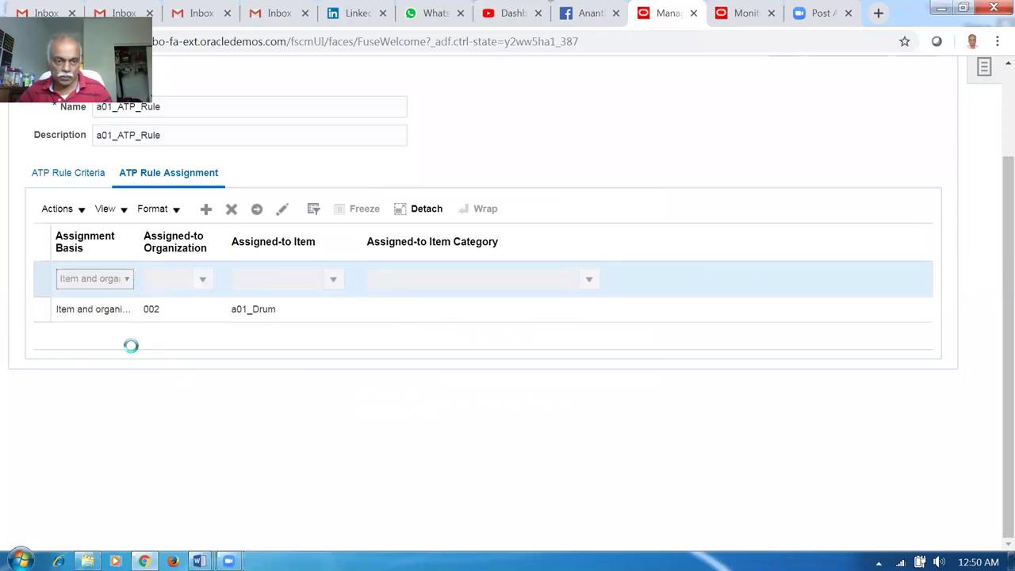
{"action": "left_click", "coordinate": [188, 277]}
{"action": "type", "text": "002"}
{"action": "key", "text": "Tab"}
{"action": "type", "text": "a01"}
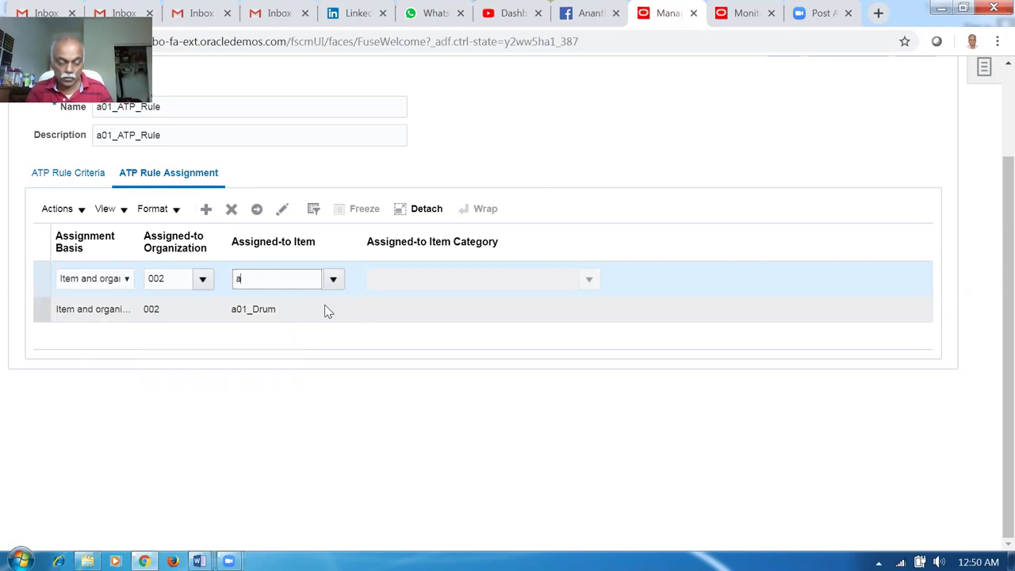
{"action": "left_click", "coordinate": [324, 310]}
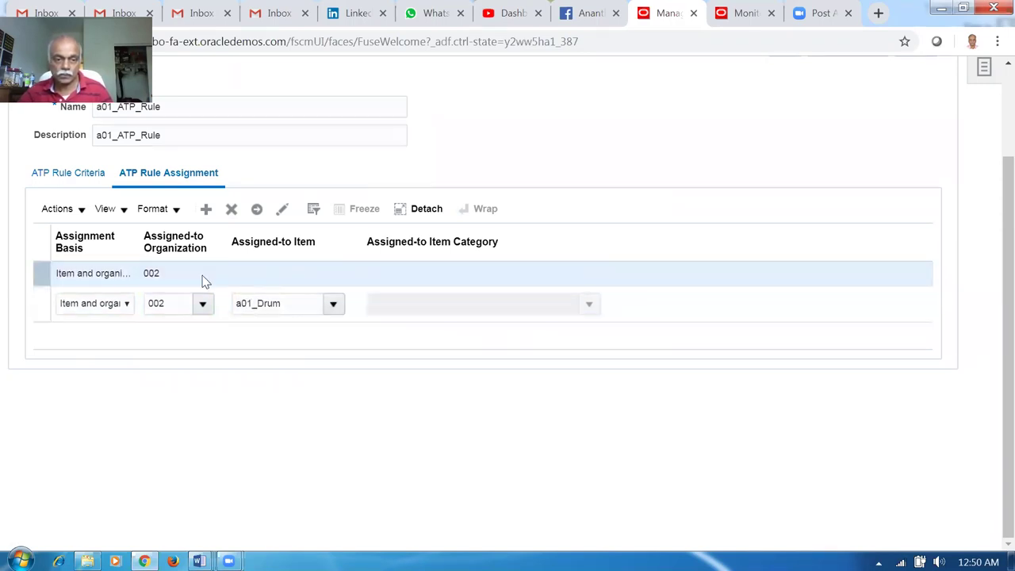
{"action": "left_click", "coordinate": [272, 275]}
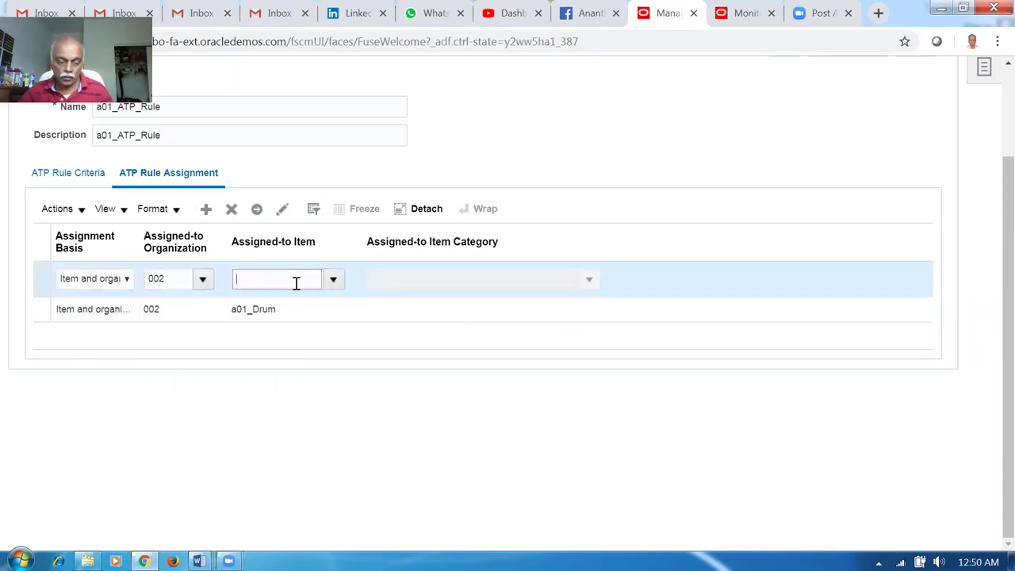
{"action": "left_click", "coordinate": [357, 309]}
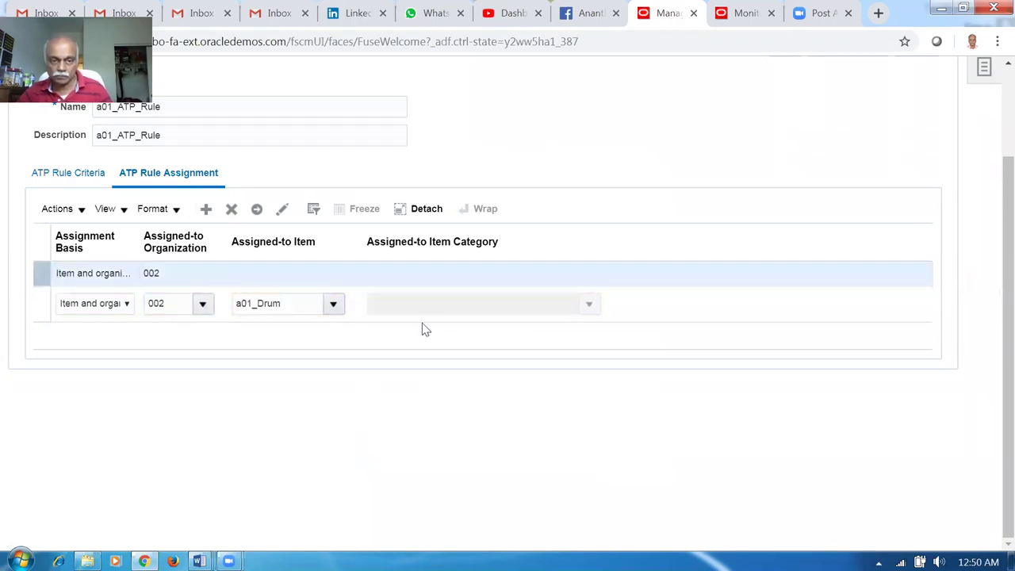
{"action": "left_click", "coordinate": [288, 272]}
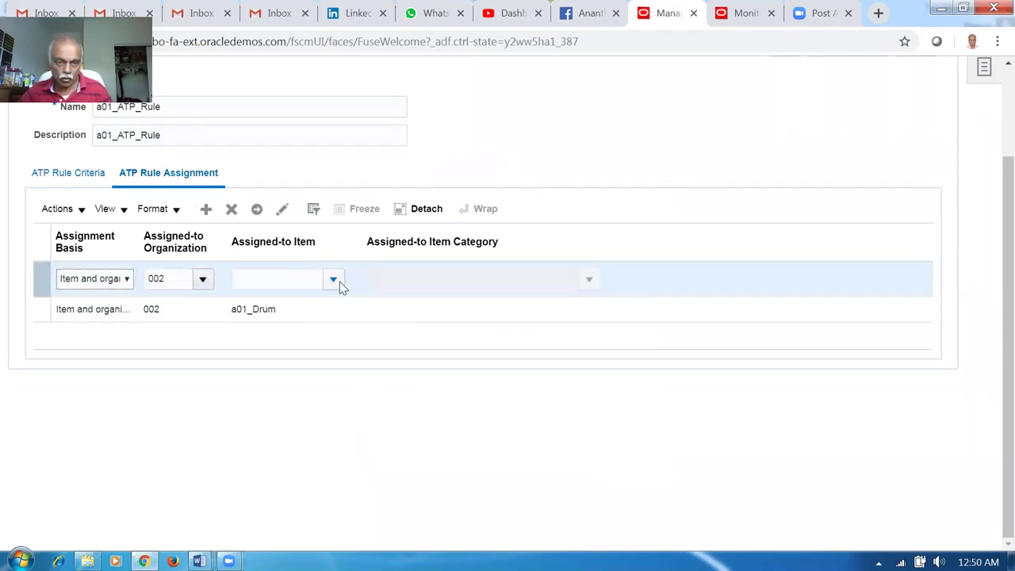
- Search items for a01, assign a01_Sheel_Metal, and add a third assignment row
{"action": "left_click", "coordinate": [333, 279]}
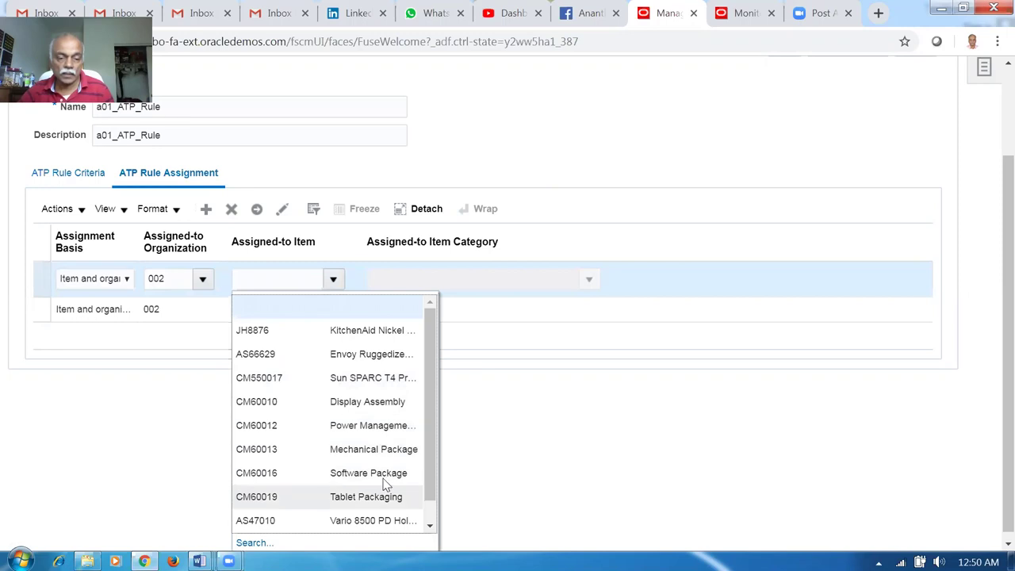
{"action": "left_click", "coordinate": [251, 542]}
{"action": "left_click", "coordinate": [569, 264]}
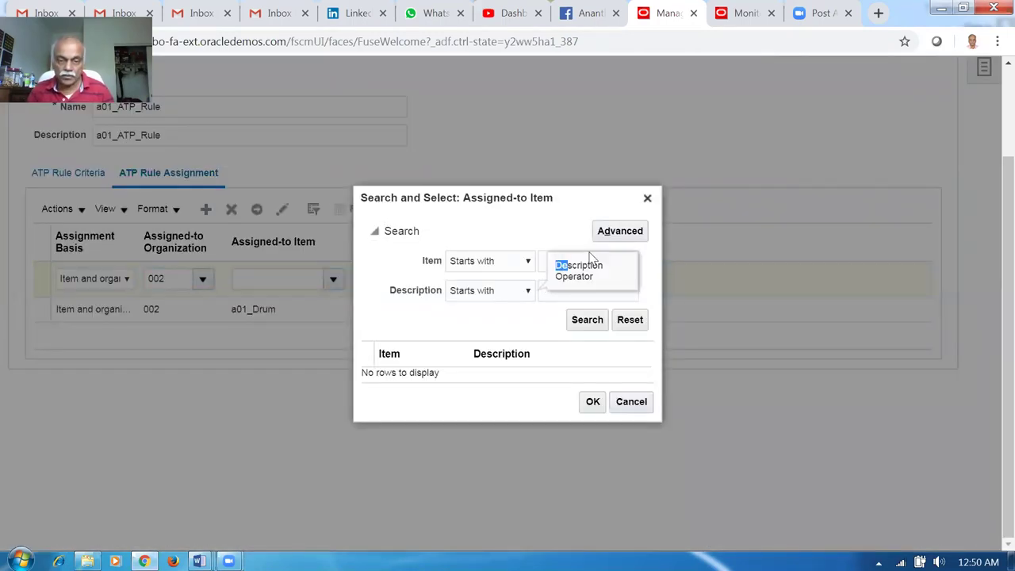
{"action": "key", "text": "Tab"}
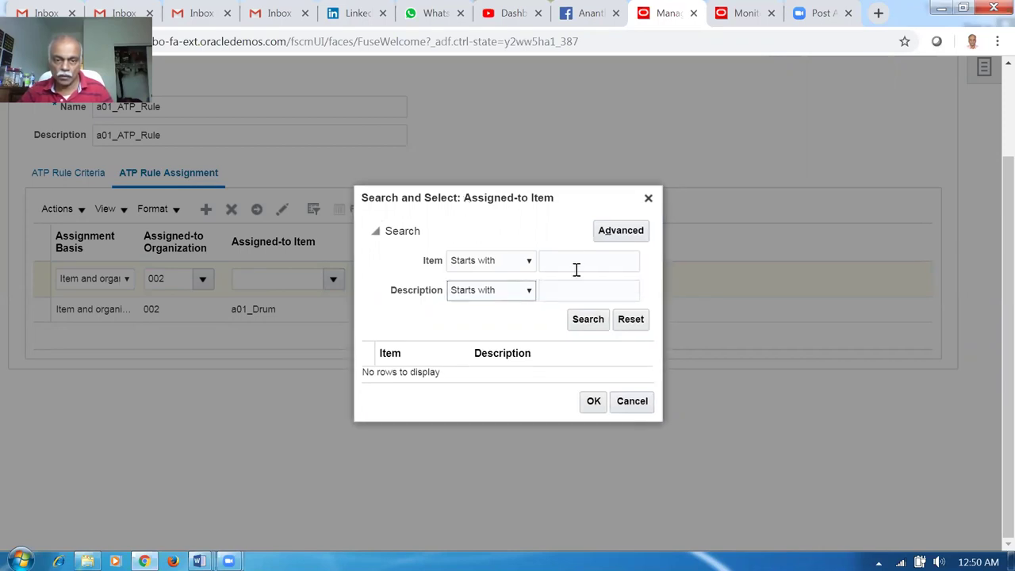
{"action": "left_click", "coordinate": [575, 268]}
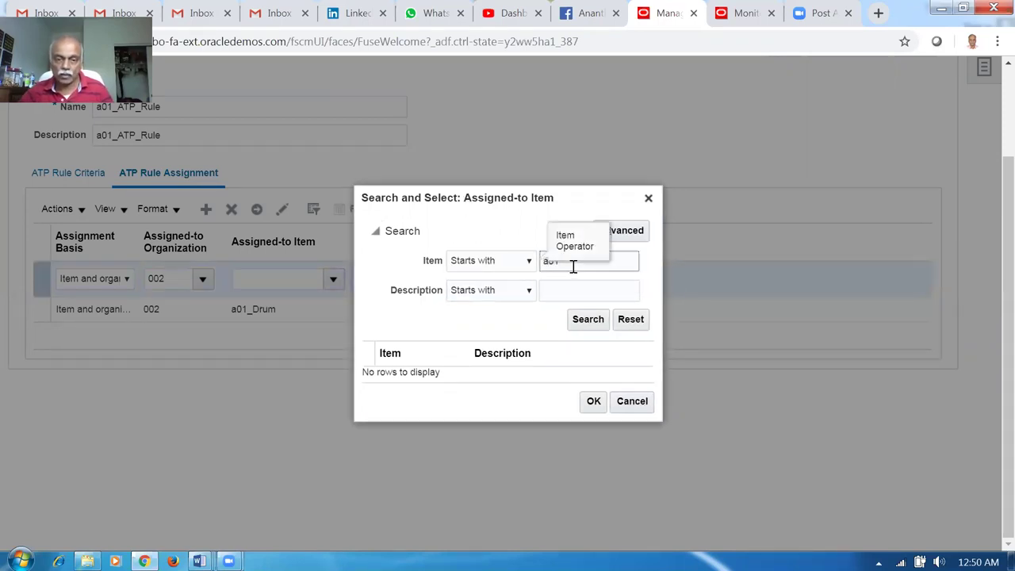
{"action": "key", "text": "Return"}
{"action": "left_click", "coordinate": [546, 389]}
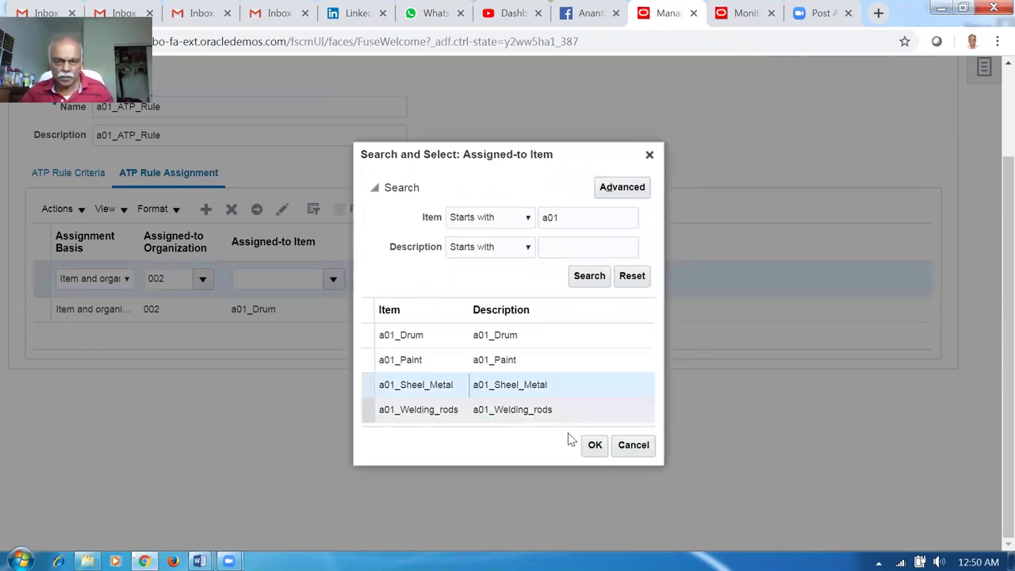
{"action": "left_click", "coordinate": [594, 444]}
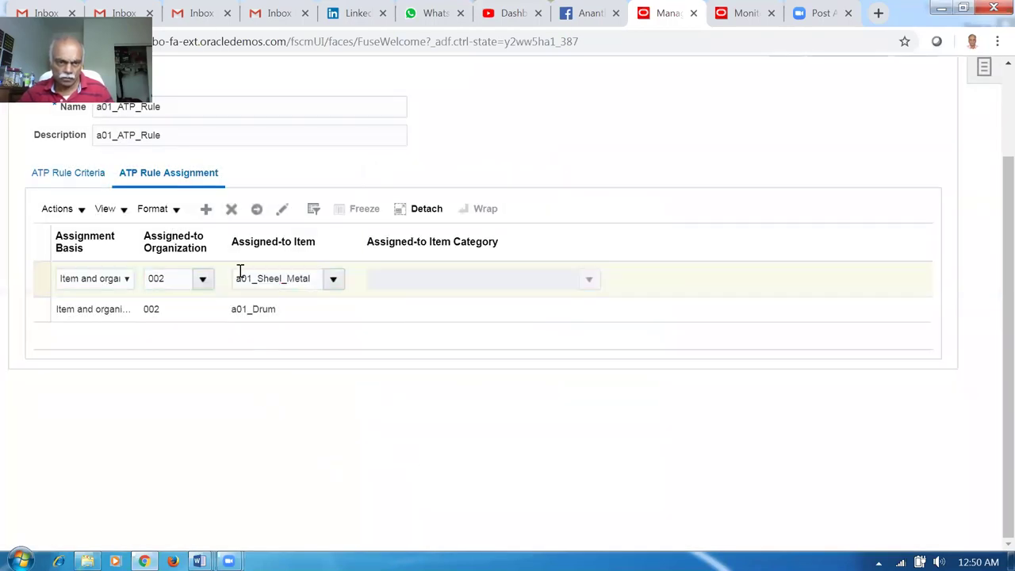
{"action": "left_click", "coordinate": [211, 213]}
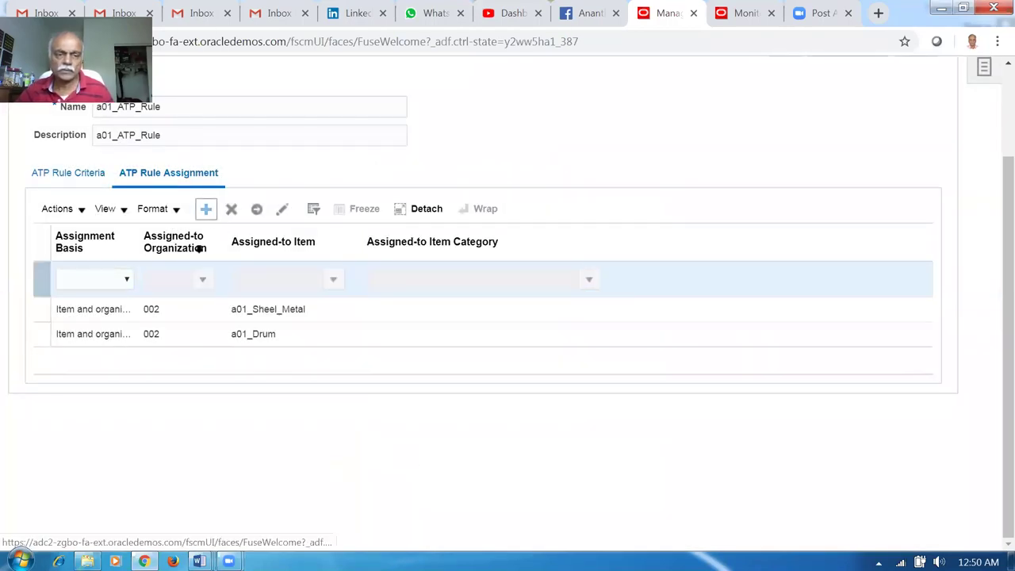
- Assign a01_Welding_rods in organization 002 to the rule as an Item and organization row
{"action": "left_click", "coordinate": [111, 279]}
{"action": "left_click", "coordinate": [99, 345]}
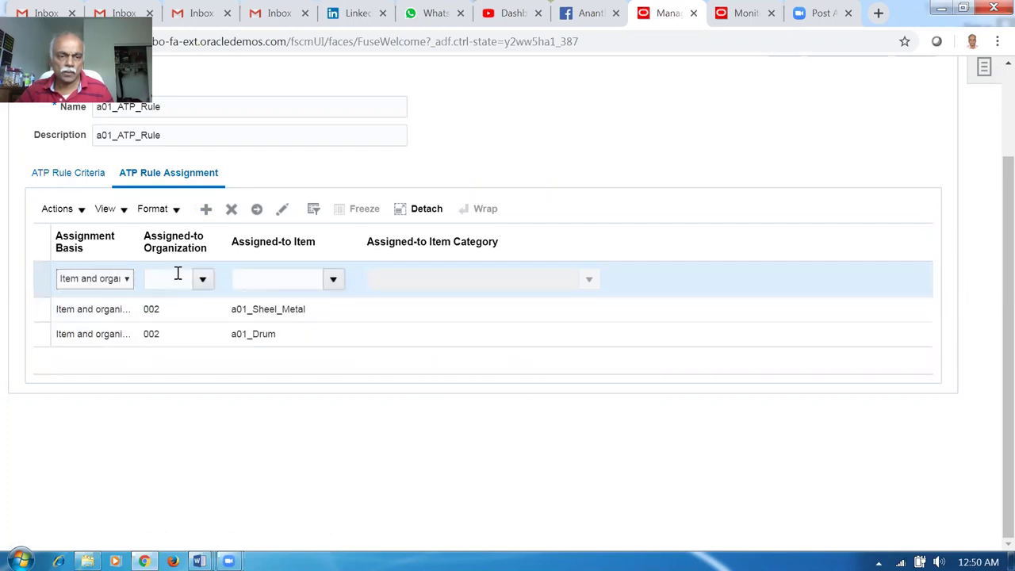
{"action": "left_click", "coordinate": [178, 275]}
{"action": "type", "text": "002"}
{"action": "key", "text": "Tab"}
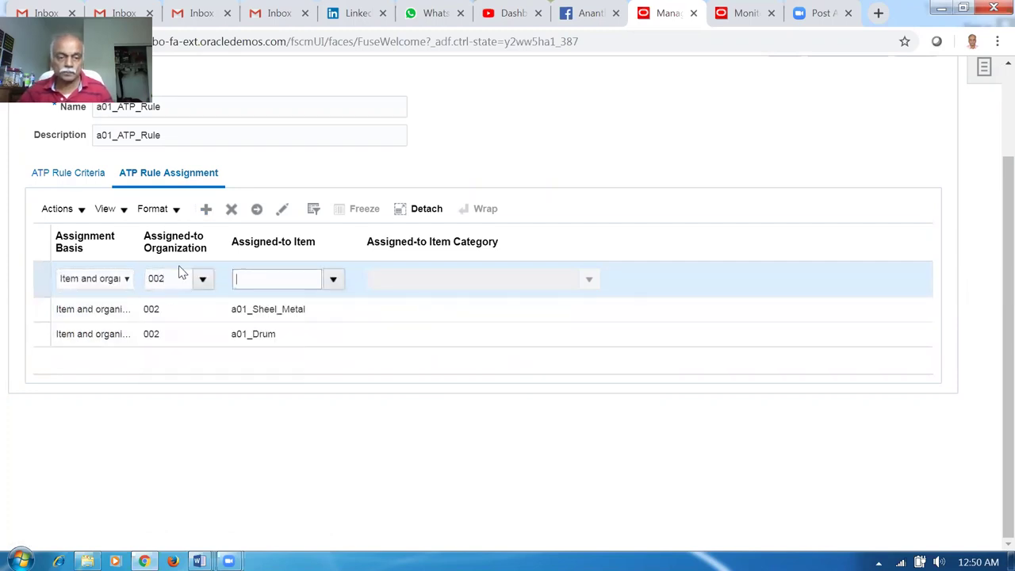
{"action": "left_click", "coordinate": [333, 279]}
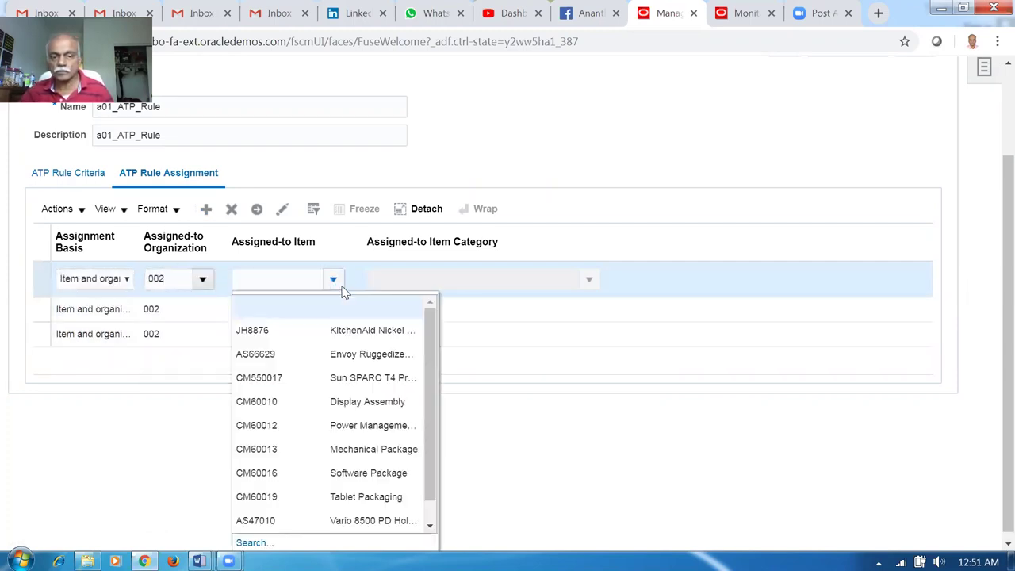
{"action": "left_click", "coordinate": [254, 543]}
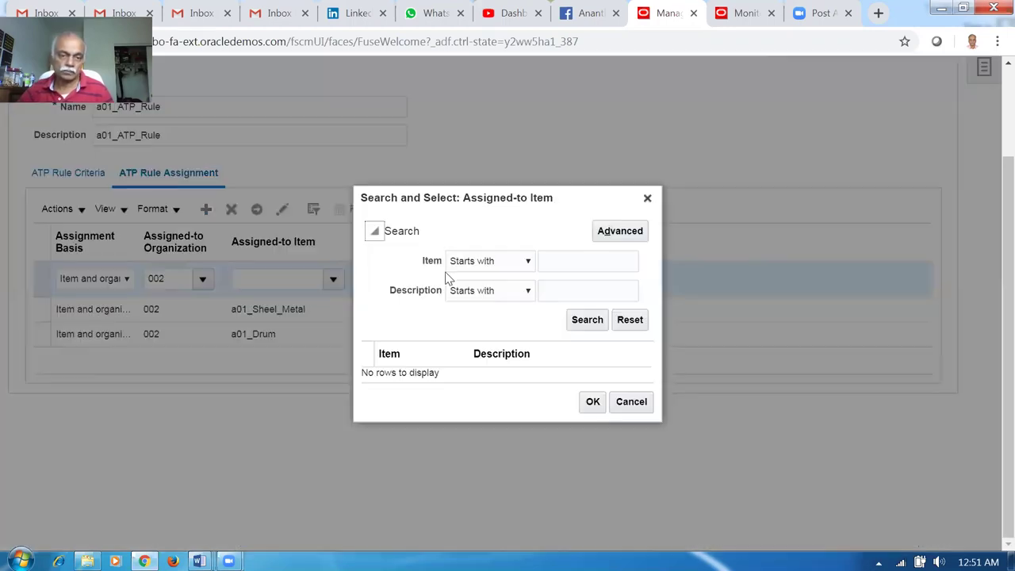
{"action": "left_click", "coordinate": [559, 261]}
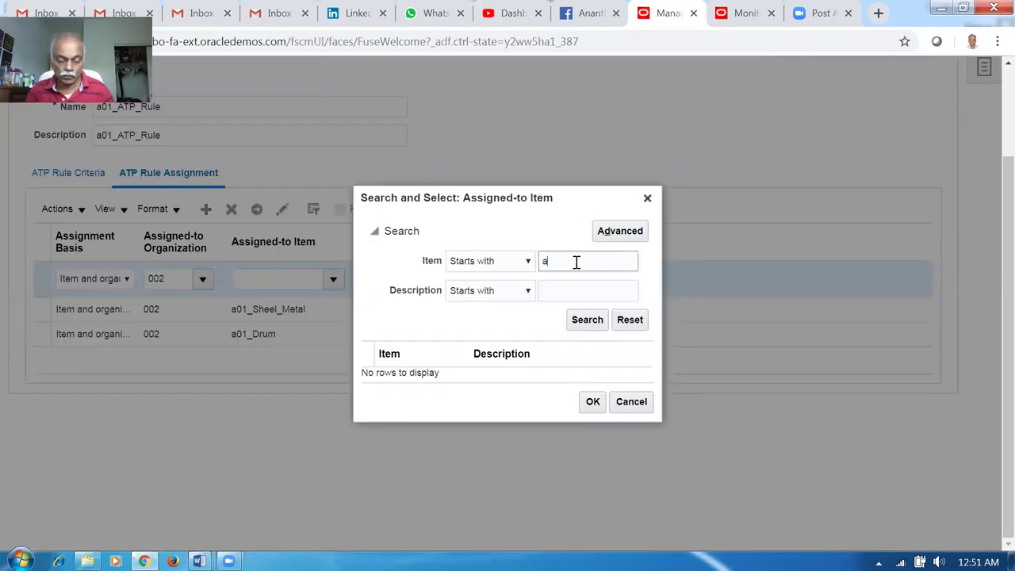
{"action": "key", "text": "Return"}
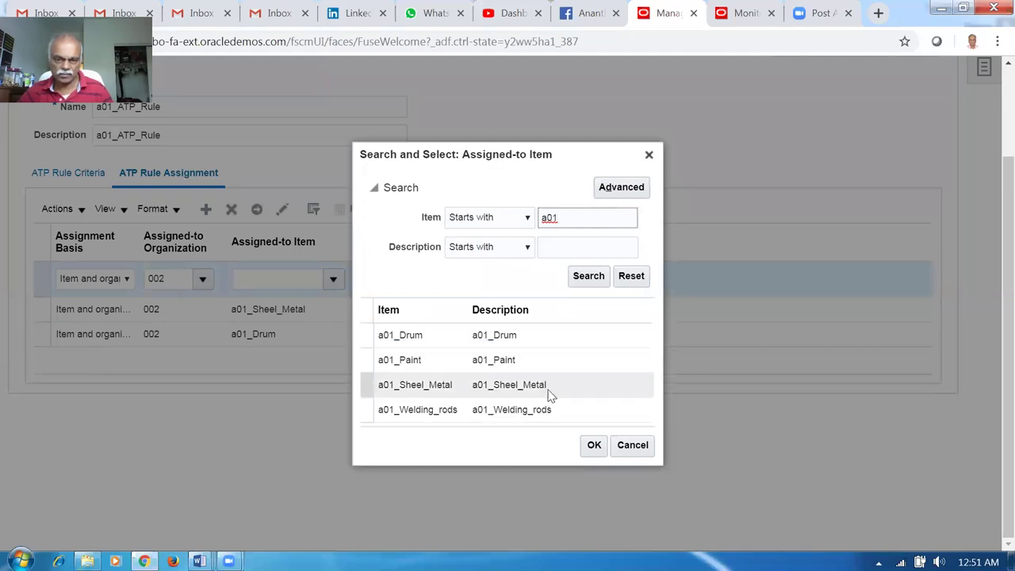
{"action": "left_click", "coordinate": [559, 410]}
{"action": "left_click", "coordinate": [587, 444]}
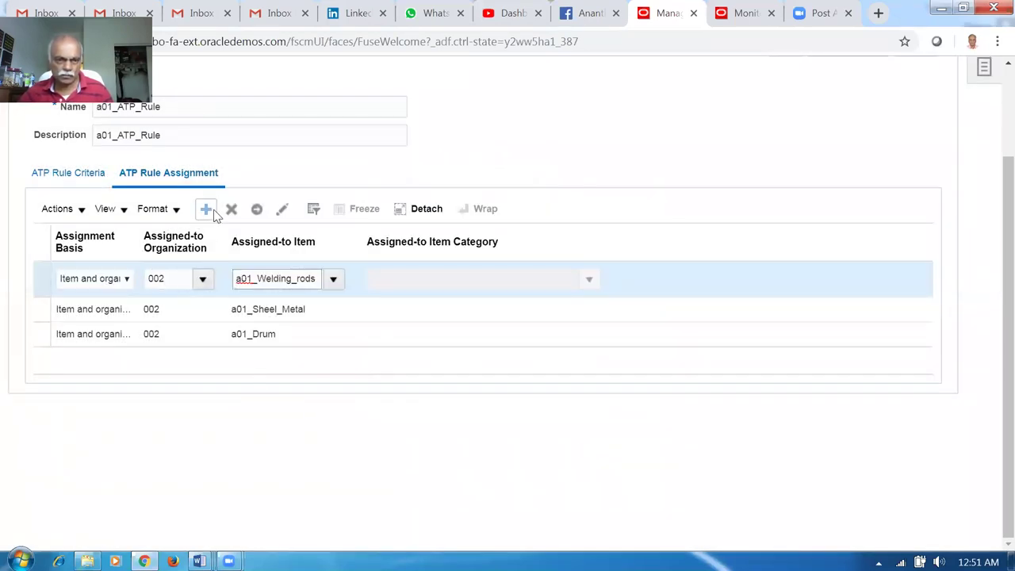
- Add another Item and organization row for a01_Paint in 002 and save the rule
{"action": "left_click", "coordinate": [207, 211]}
{"action": "left_click", "coordinate": [87, 284]}
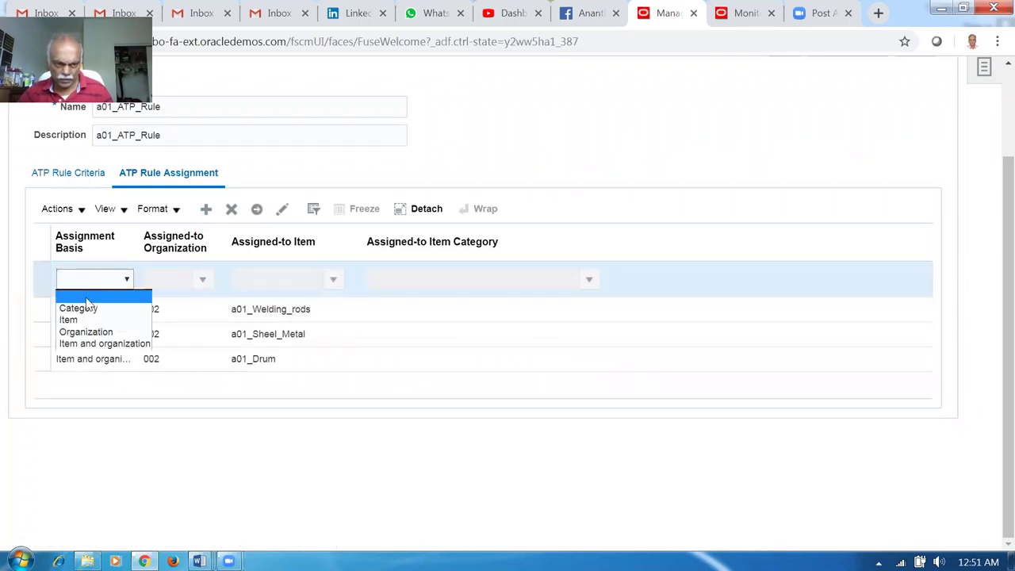
{"action": "left_click", "coordinate": [94, 344]}
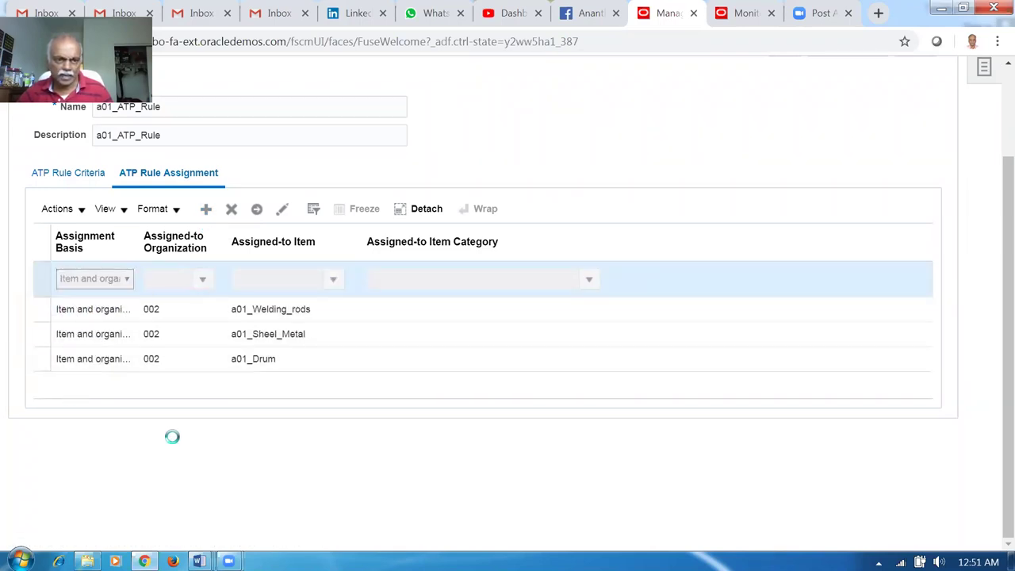
{"action": "left_click", "coordinate": [177, 281]}
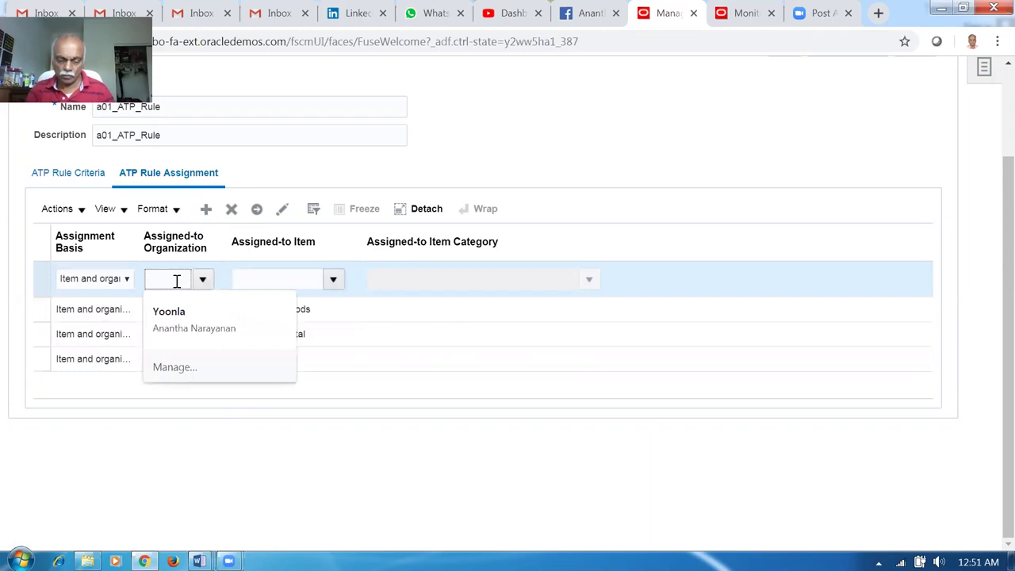
{"action": "type", "text": "002"}
{"action": "key", "text": "Tab"}
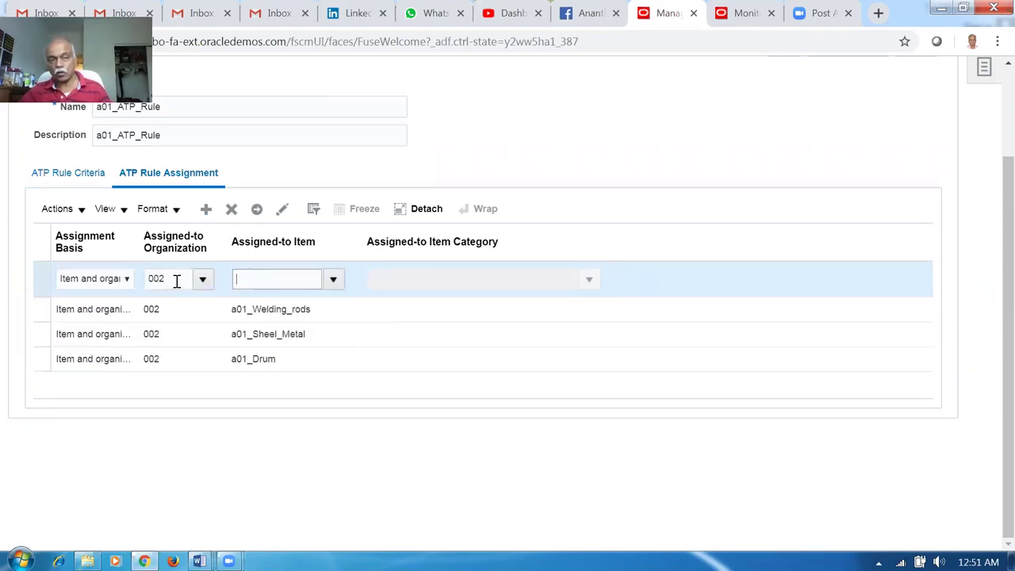
{"action": "left_click", "coordinate": [338, 281]}
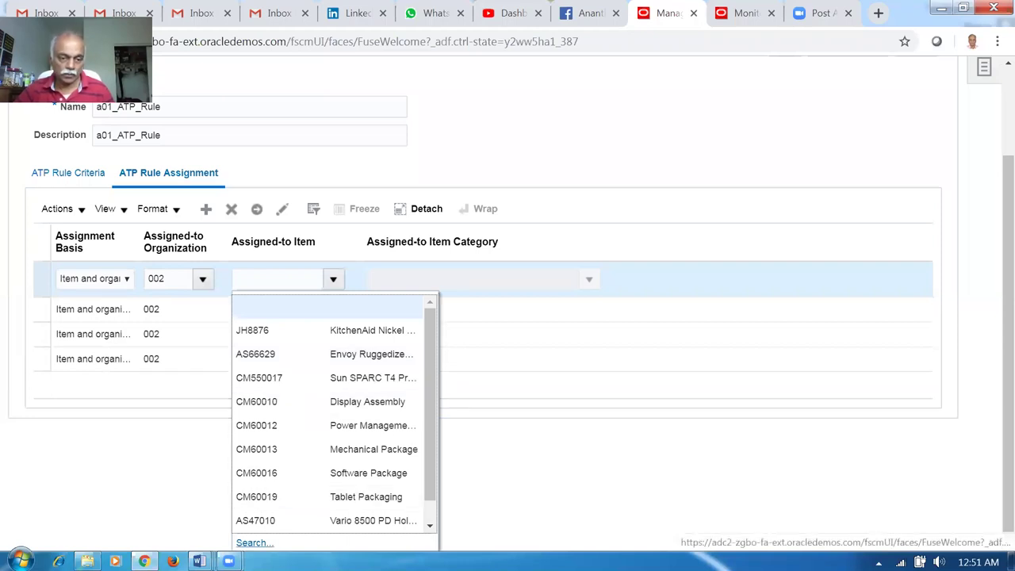
{"action": "left_click", "coordinate": [344, 540]}
{"action": "left_click", "coordinate": [560, 265]}
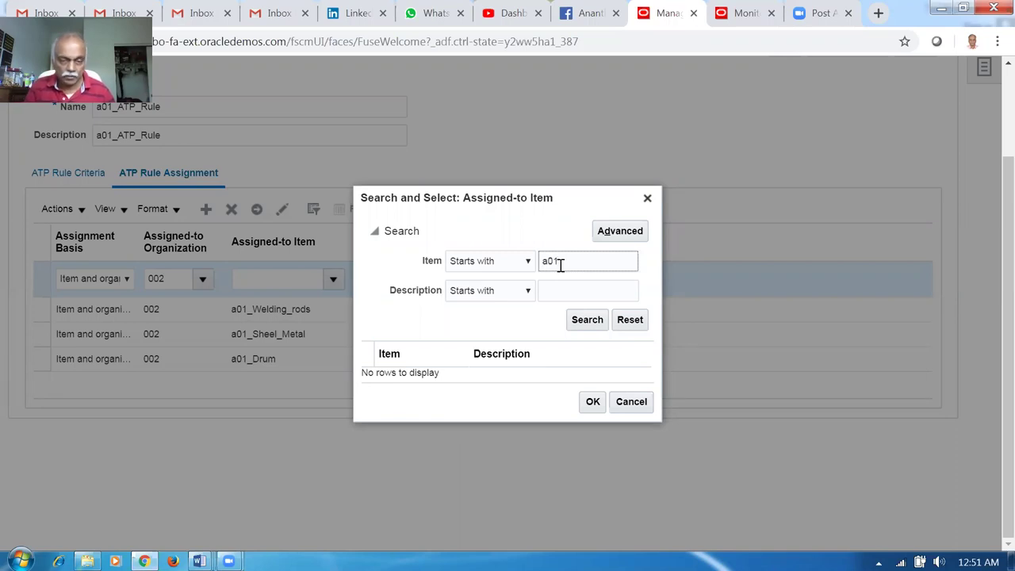
{"action": "key", "text": "Return"}
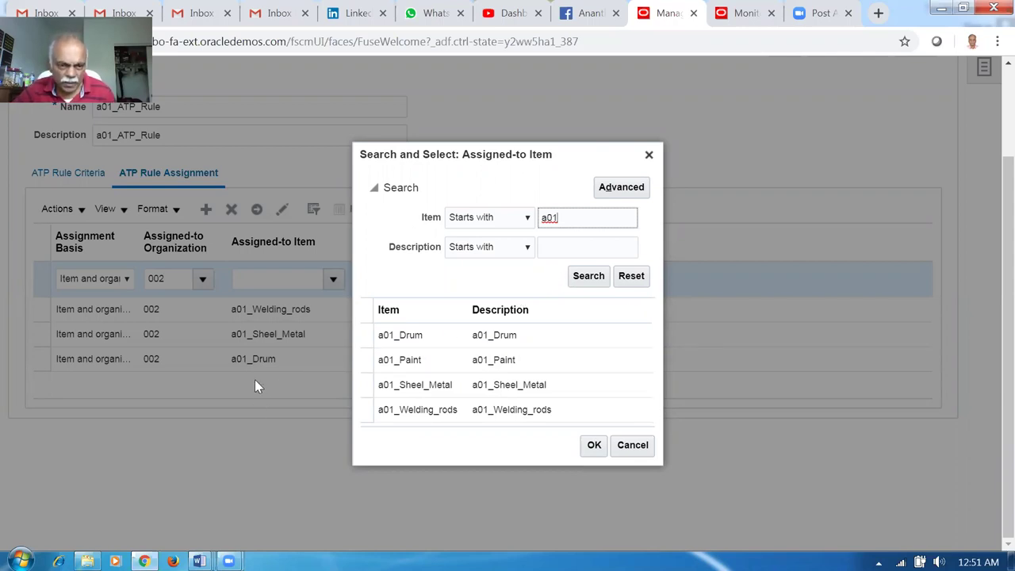
{"action": "left_click", "coordinate": [539, 362]}
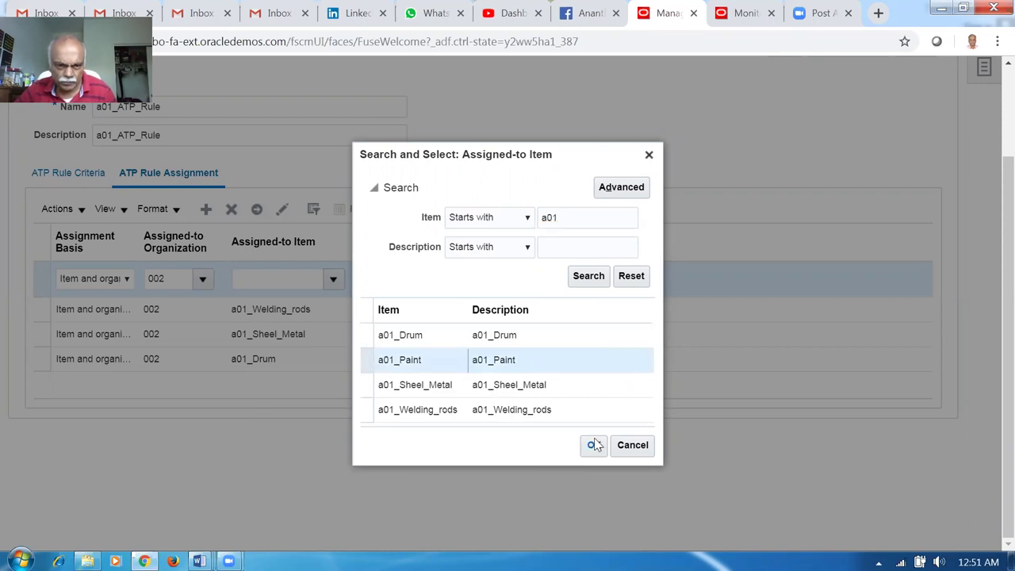
{"action": "left_click", "coordinate": [595, 444]}
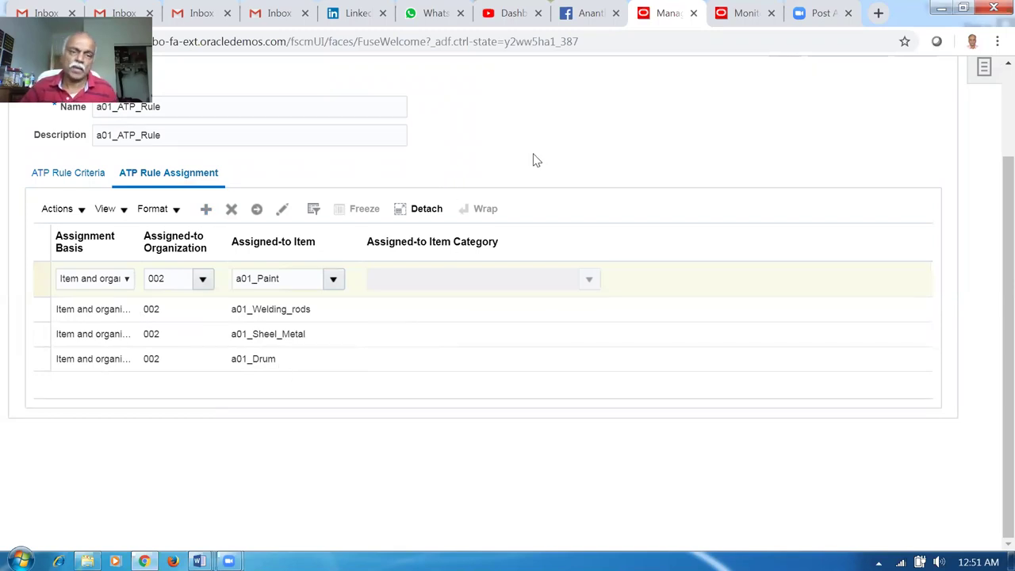
{"action": "scroll", "coordinate": [593, 168], "scroll_direction": "up", "scroll_amount": 2}
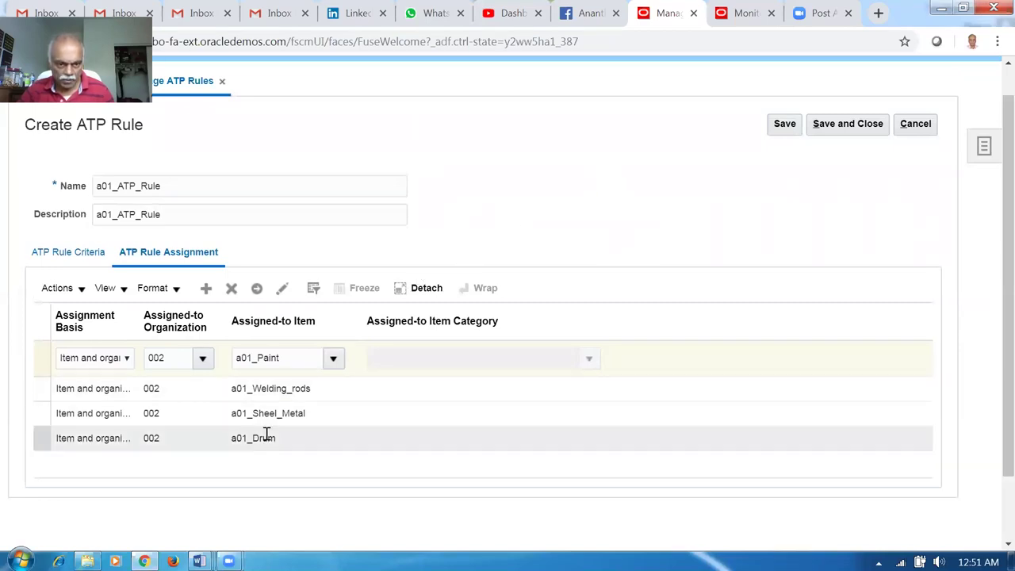
{"action": "left_click", "coordinate": [860, 131]}
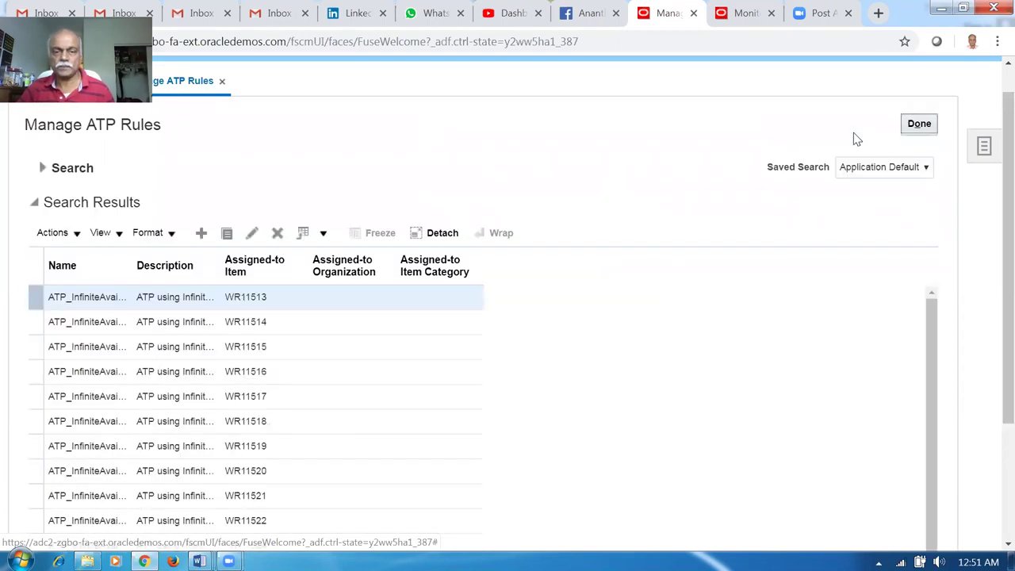
- Leave ATP rules for Manage Sourcing Rules and start a blank Create Sourcing Rule form
{"action": "left_click", "coordinate": [921, 125]}
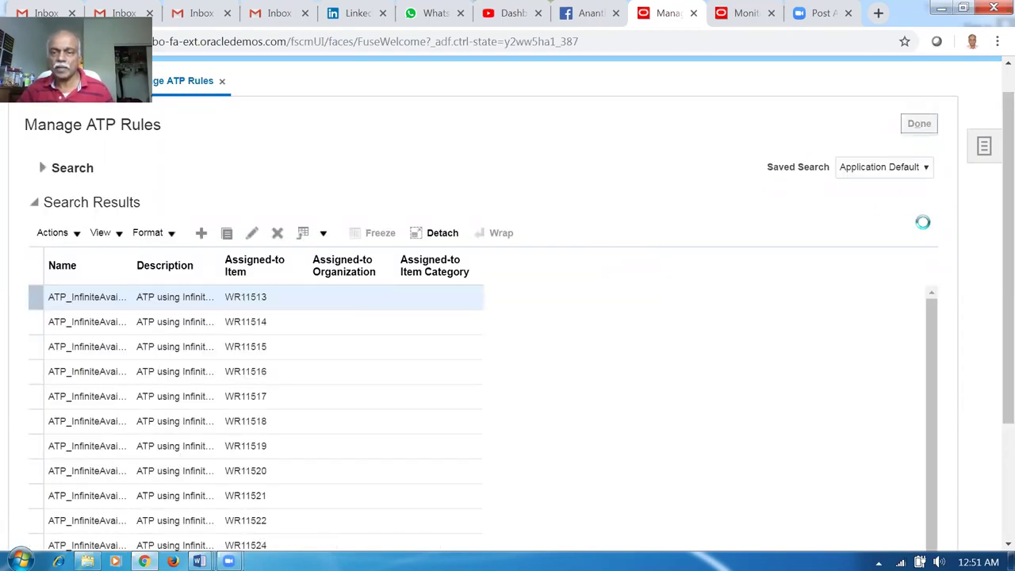
{"action": "left_click", "coordinate": [985, 152]}
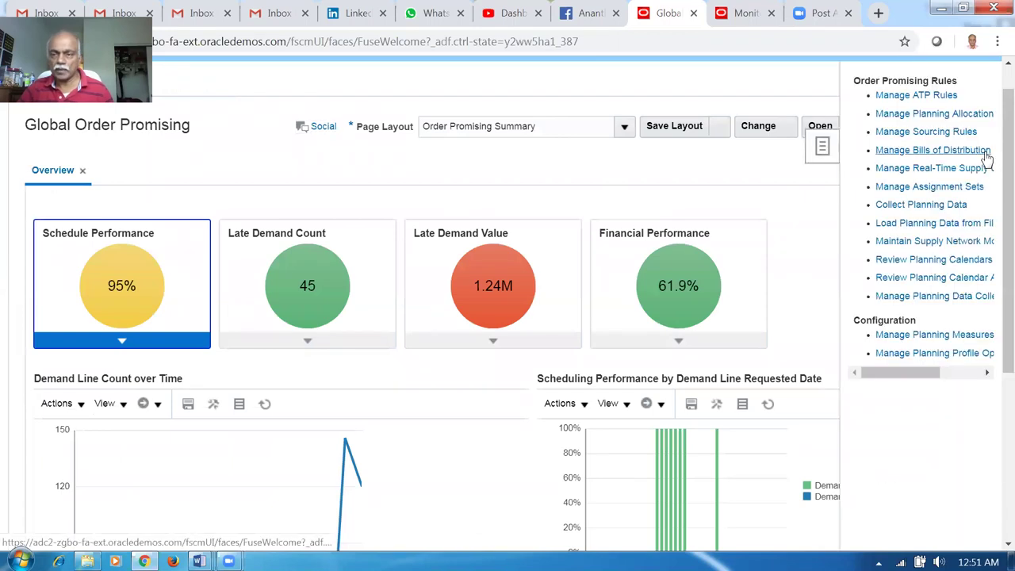
{"action": "left_click", "coordinate": [920, 132]}
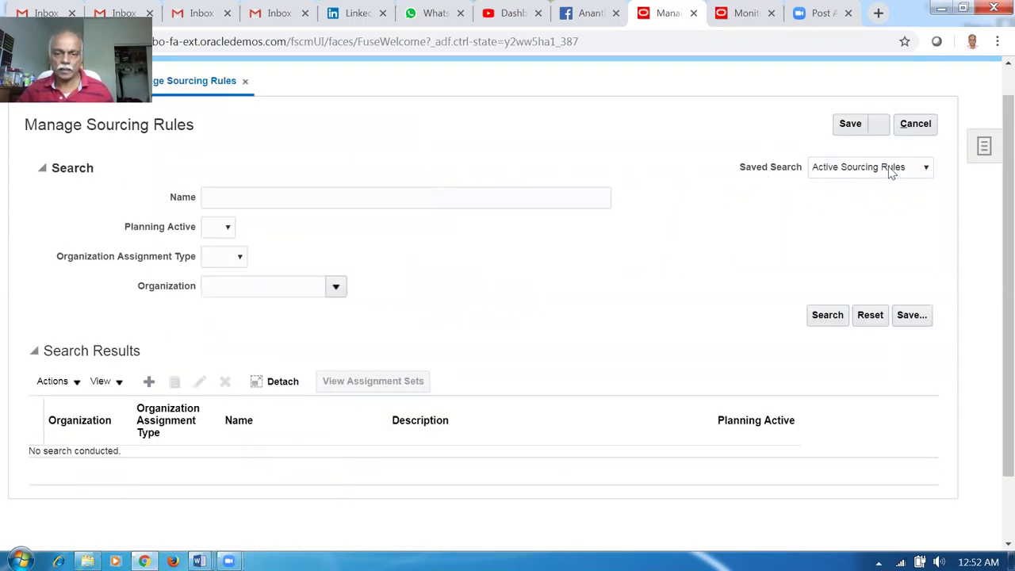
{"action": "left_click", "coordinate": [149, 382]}
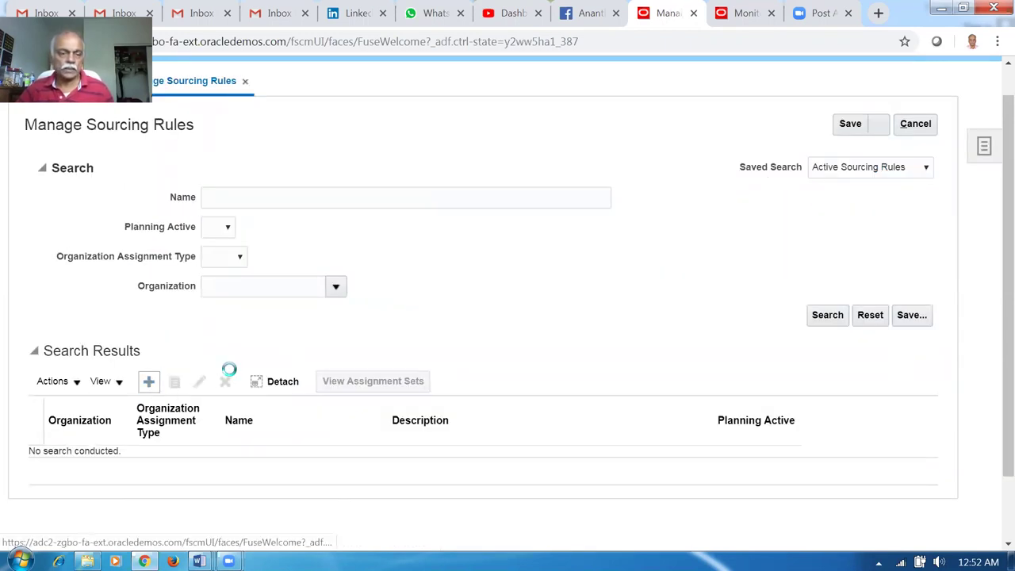
{"action": "left_click", "coordinate": [223, 173]}
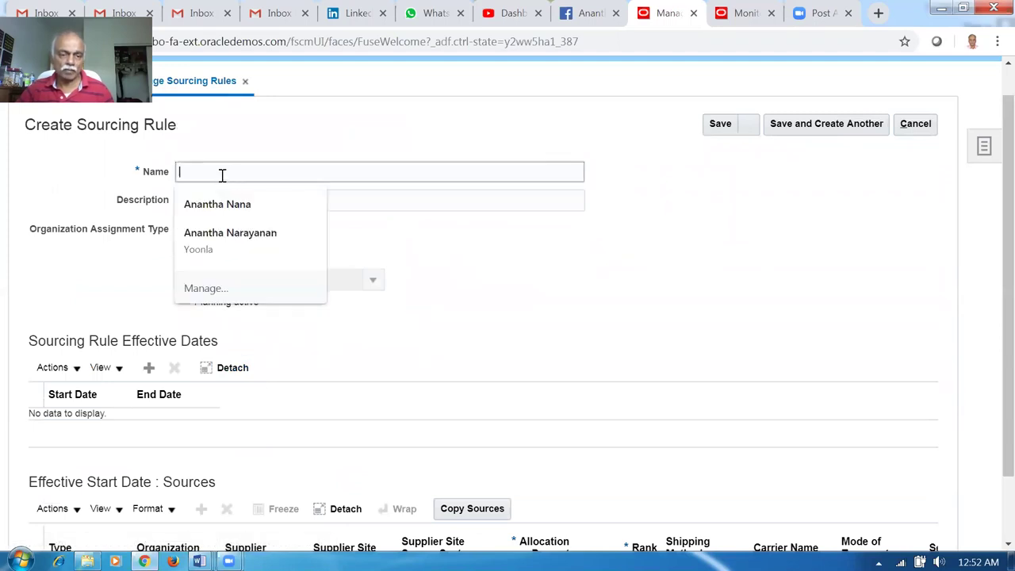
- Name the rule a01_manu_SR1 with matching description, local to organization 002, with an effective date
{"action": "type", "text": "a01_manu_SR1"}
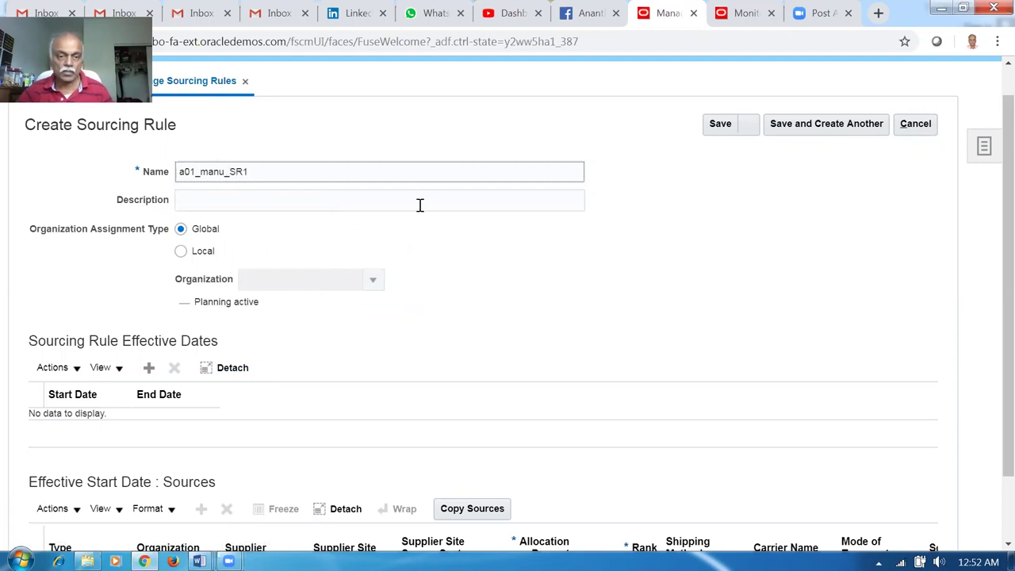
{"action": "left_click_drag", "start_coordinate": [264, 170], "coordinate": [50, 186]}
{"action": "key", "text": "ctrl+c"}
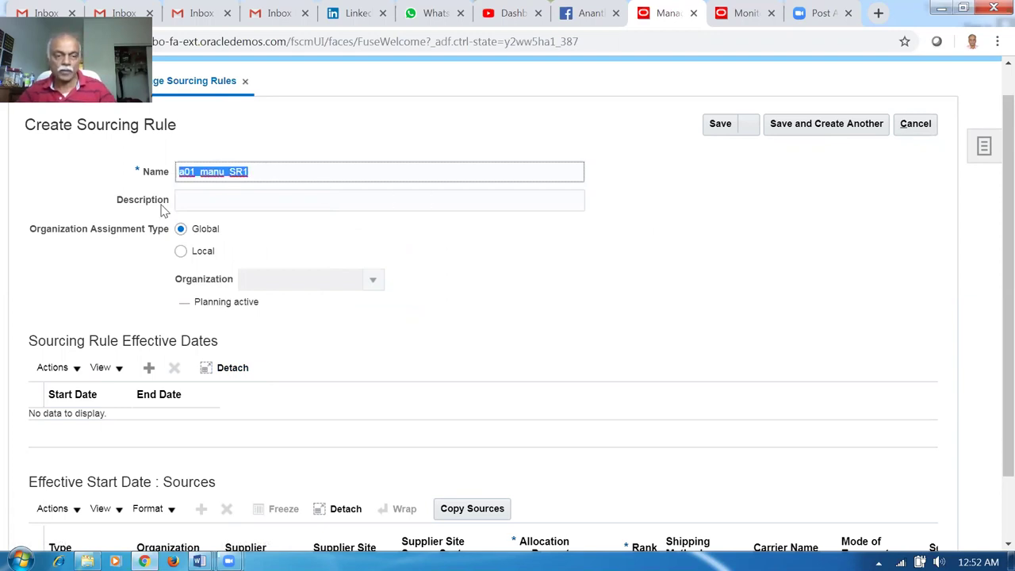
{"action": "left_click", "coordinate": [191, 198]}
{"action": "key", "text": "ctrl+v"}
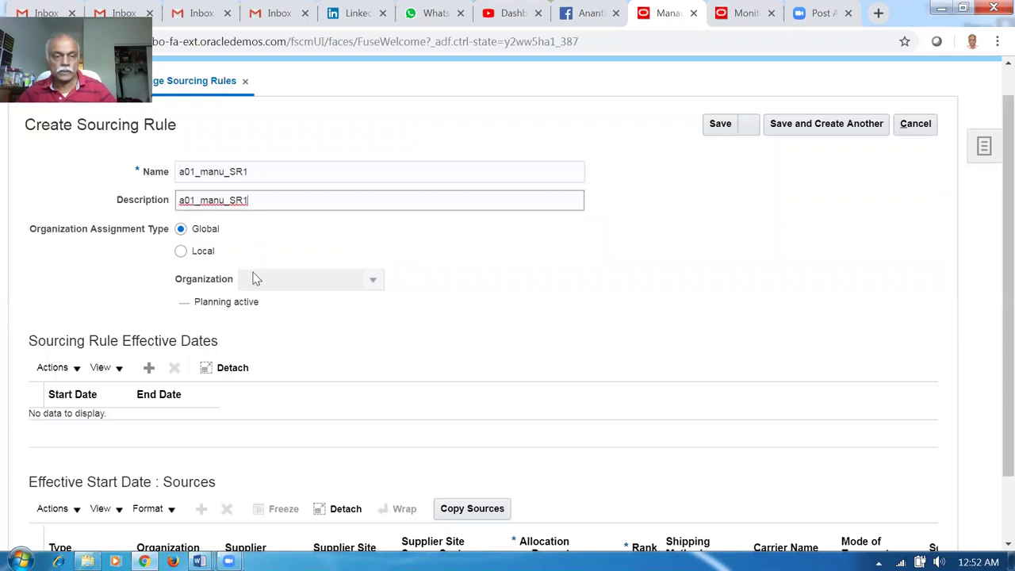
{"action": "left_click", "coordinate": [181, 252]}
{"action": "left_click", "coordinate": [291, 281]}
{"action": "type", "text": "002"}
{"action": "key", "text": "Tab"}
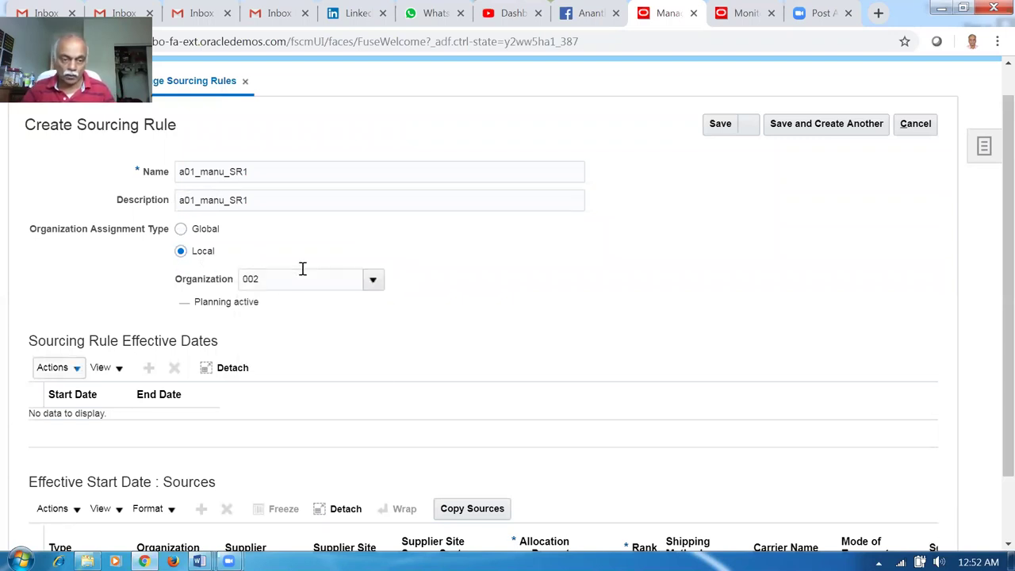
{"action": "left_click", "coordinate": [148, 367]}
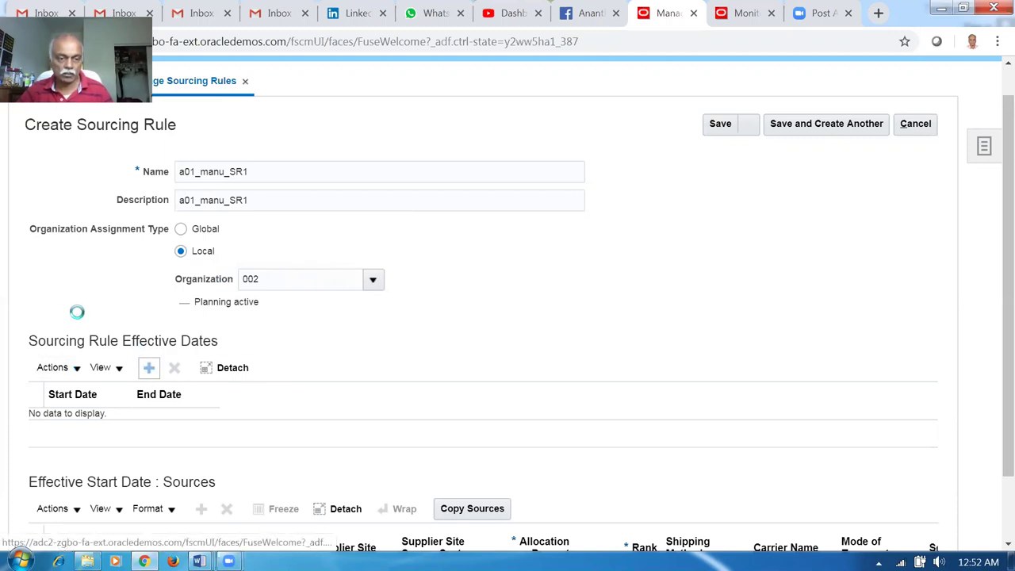
- Add a Make at source with 100% allocation and rank 1, then save and start another
{"action": "scroll", "coordinate": [82, 315], "scroll_direction": "down", "scroll_amount": 2}
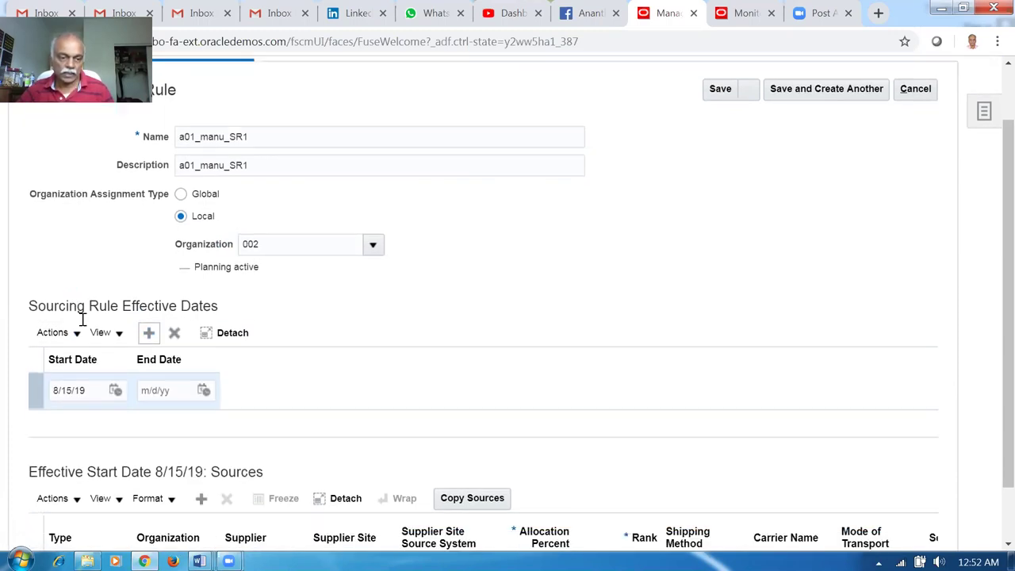
{"action": "left_click", "coordinate": [195, 436]}
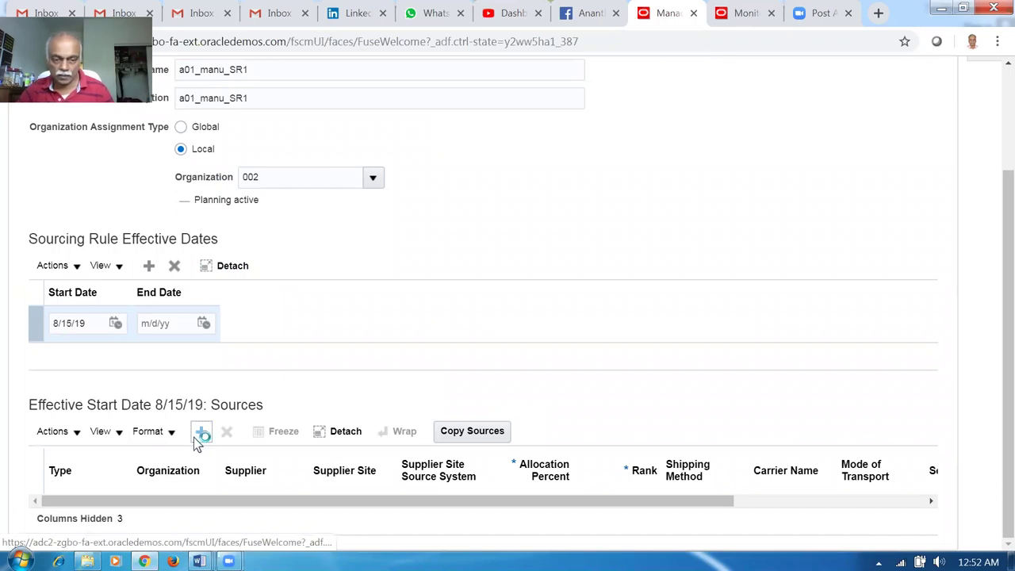
{"action": "left_click", "coordinate": [91, 513]}
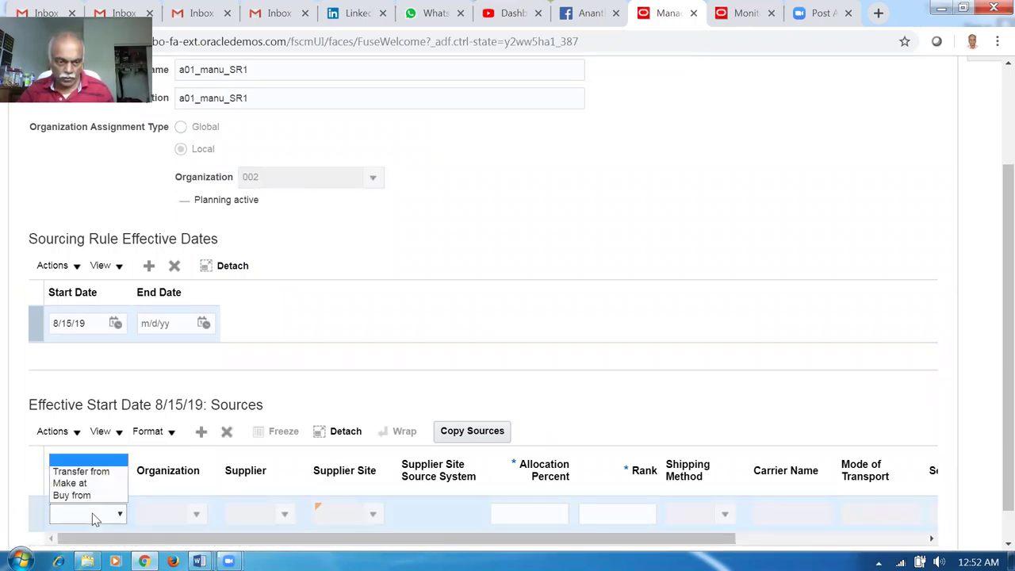
{"action": "left_click", "coordinate": [88, 483]}
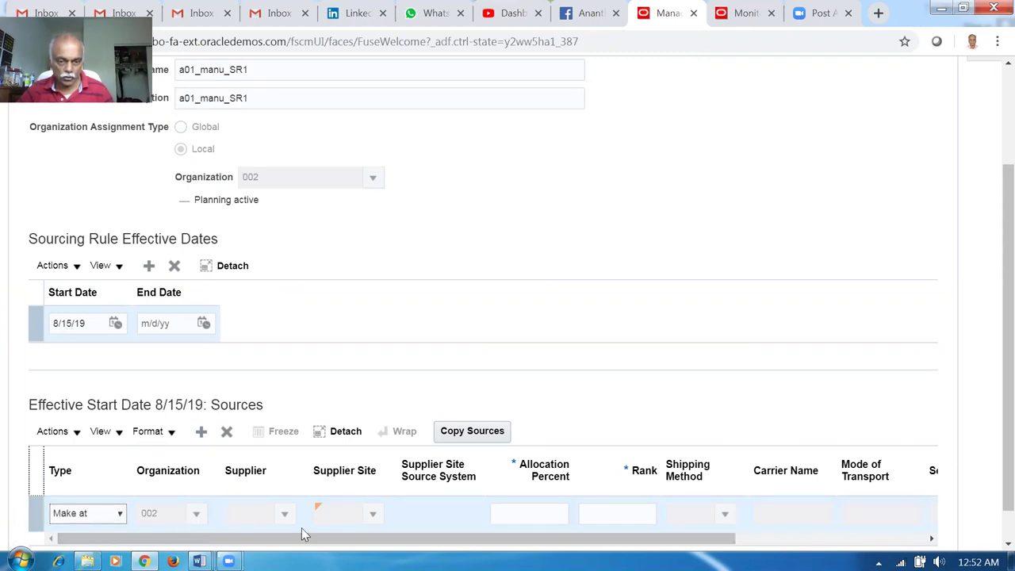
{"action": "left_click", "coordinate": [503, 513]}
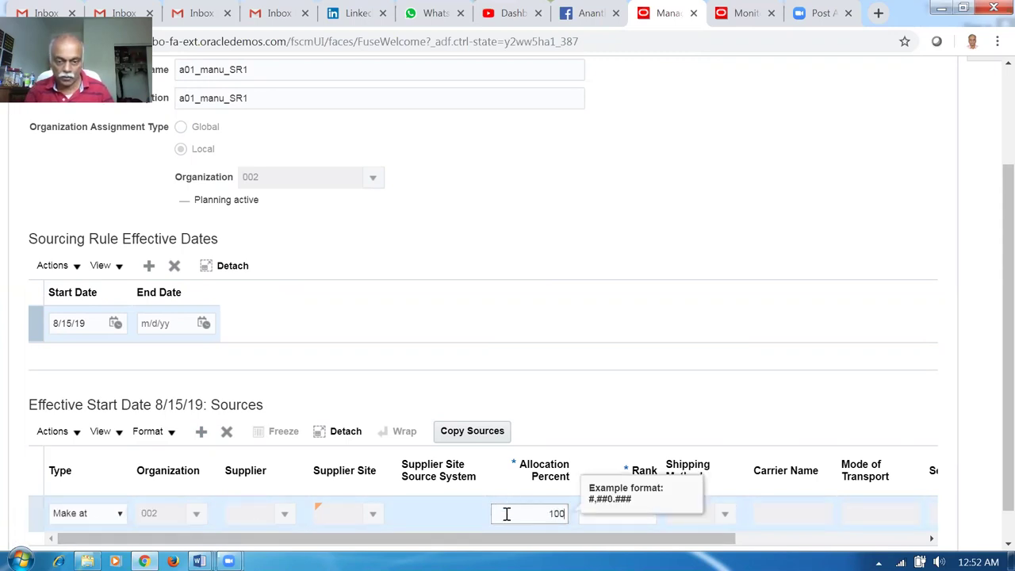
{"action": "key", "text": "Tab"}
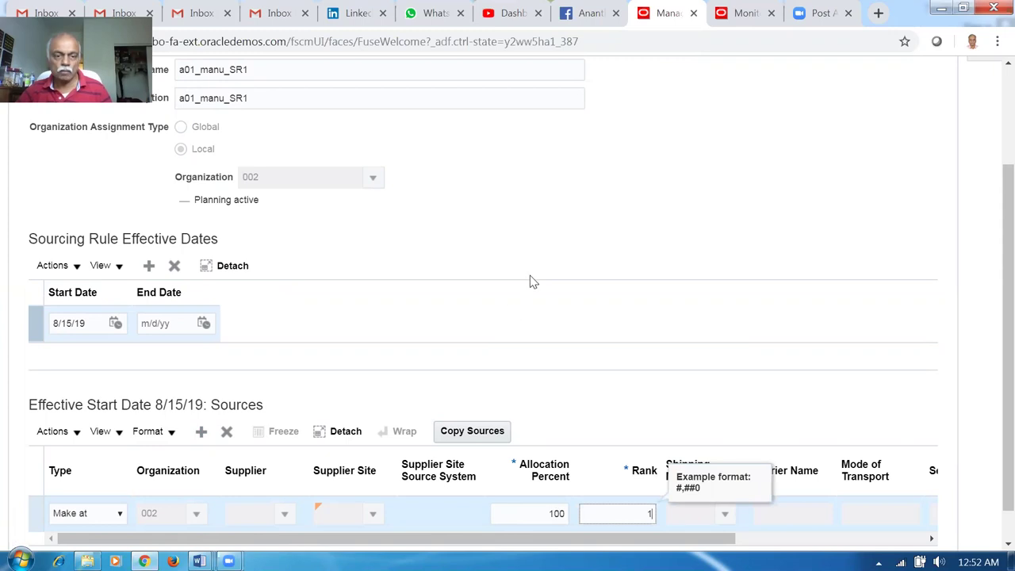
{"action": "left_click", "coordinate": [527, 272]}
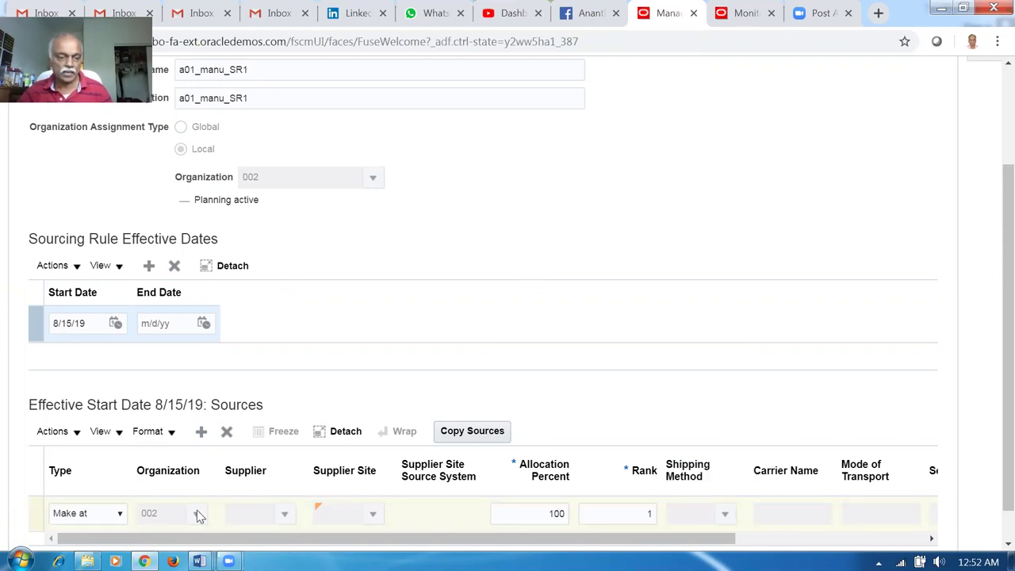
{"action": "scroll", "coordinate": [505, 344], "scroll_direction": "up", "scroll_amount": 3}
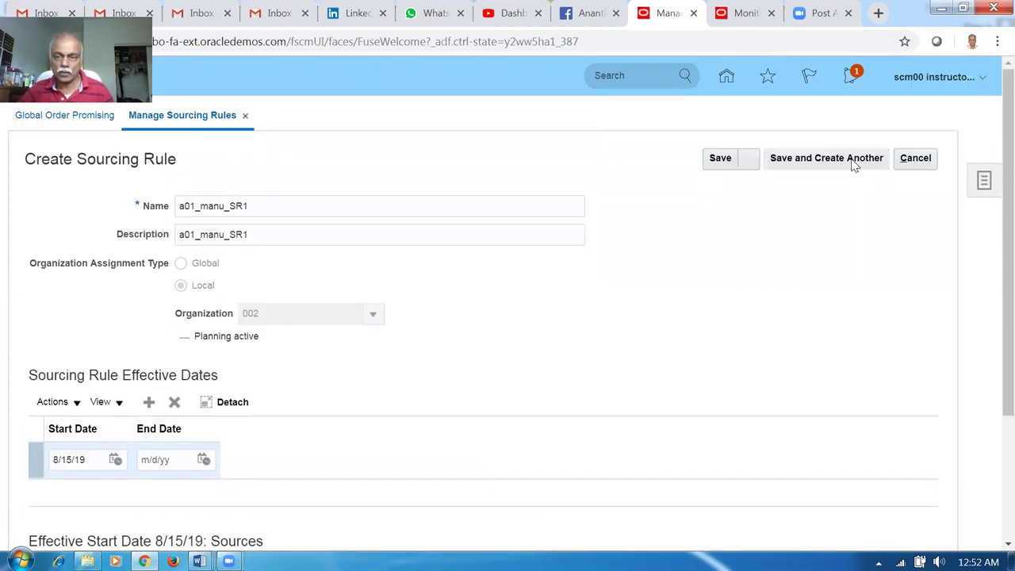
{"action": "left_click", "coordinate": [825, 161]}
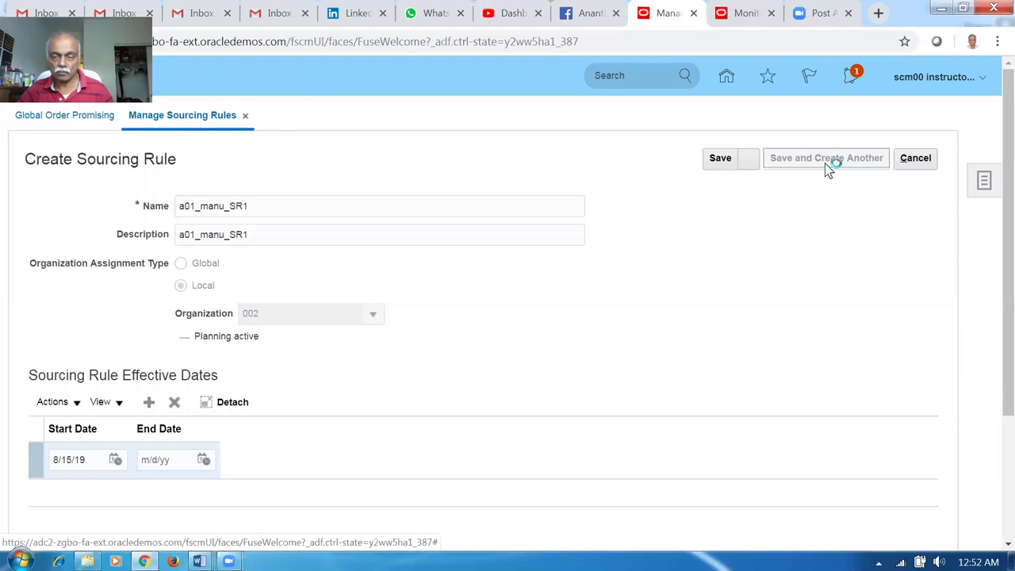
- Name the rule a01_ship_to_Cust, reuse the name as description, and add an effective date row
{"action": "left_click", "coordinate": [222, 218]}
{"action": "type", "text": "a01_ship_to_Cust"}
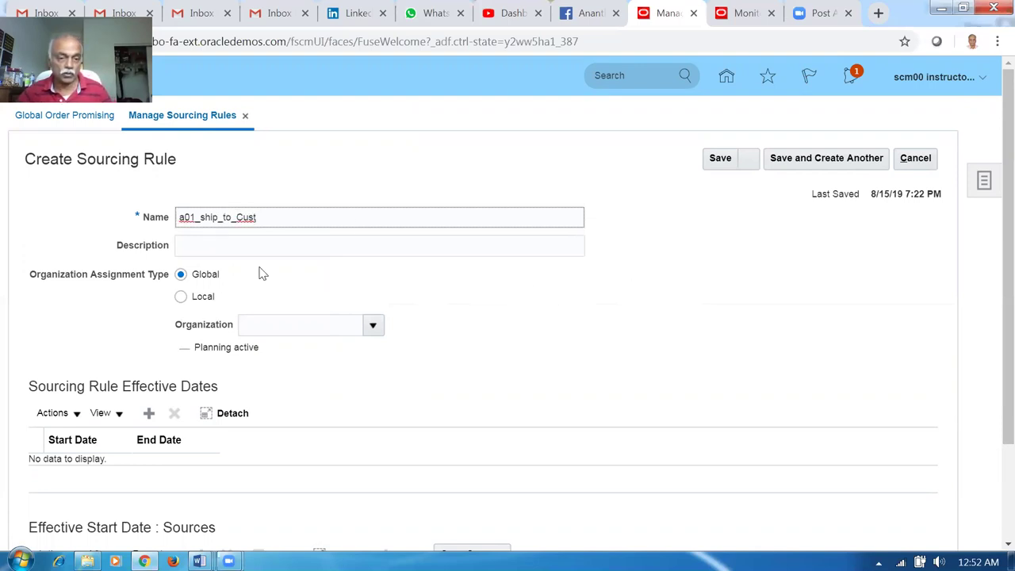
{"action": "left_click_drag", "start_coordinate": [265, 221], "coordinate": [177, 228]}
{"action": "key", "text": "ctrl+c"}
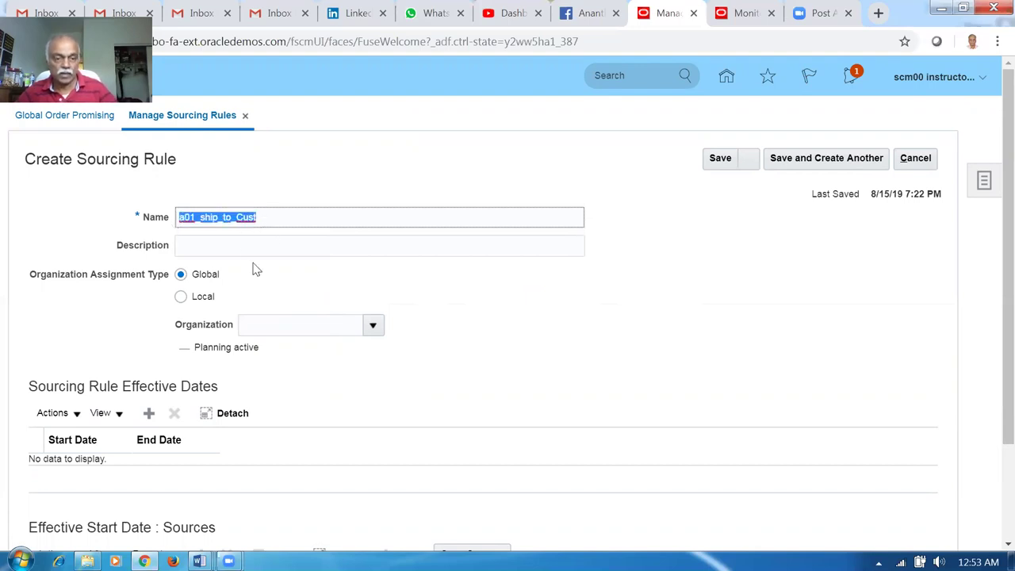
{"action": "left_click", "coordinate": [245, 248]}
{"action": "key", "text": "ctrl+v"}
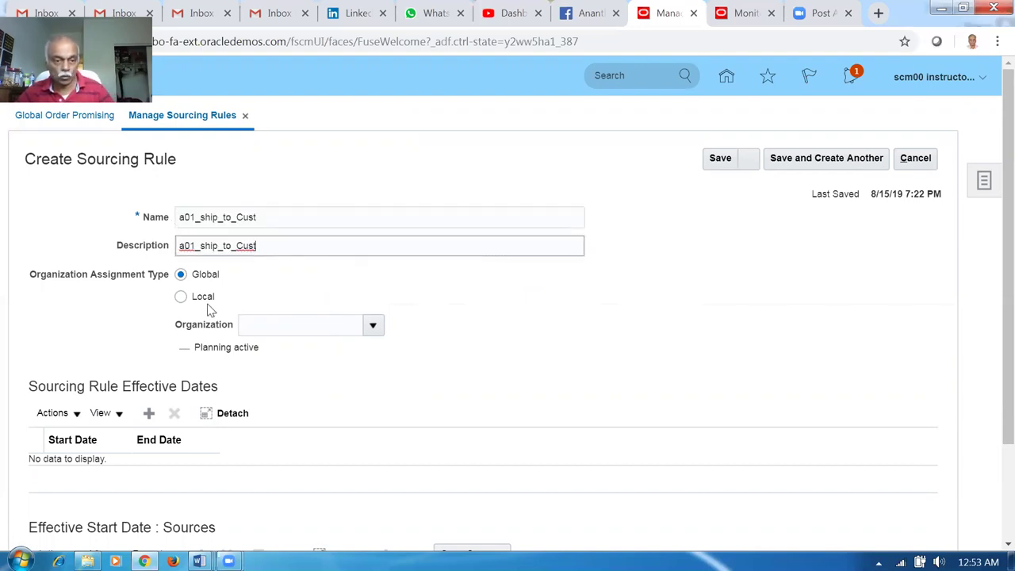
{"action": "scroll", "coordinate": [301, 300], "scroll_direction": "down", "scroll_amount": 2}
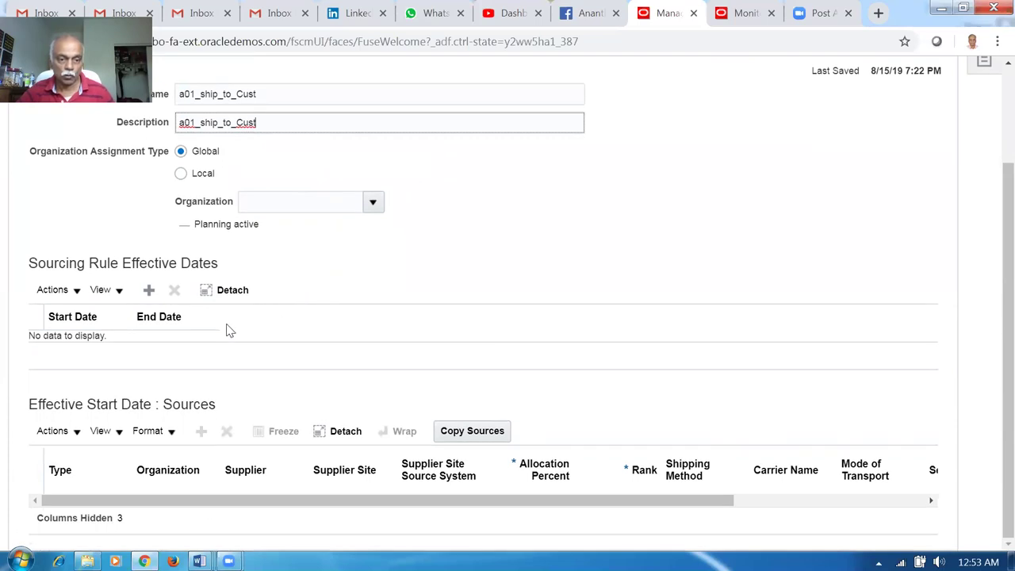
{"action": "left_click", "coordinate": [149, 291]}
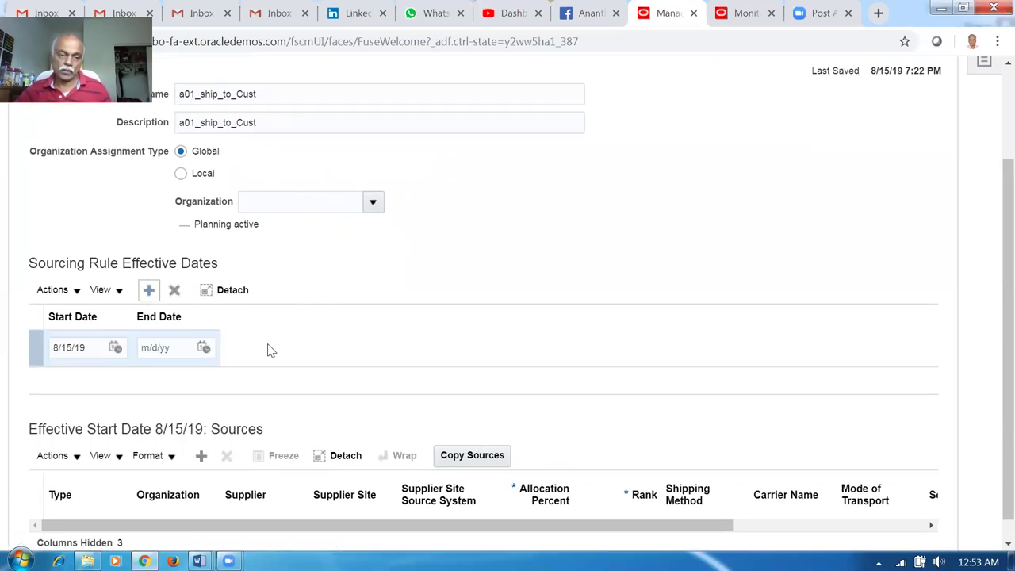
- Add a Transfer from 002 source at 100% allocation, rank 1, then save and close
{"action": "scroll", "coordinate": [238, 373], "scroll_direction": "down", "scroll_amount": 1}
{"action": "left_click", "coordinate": [68, 430]}
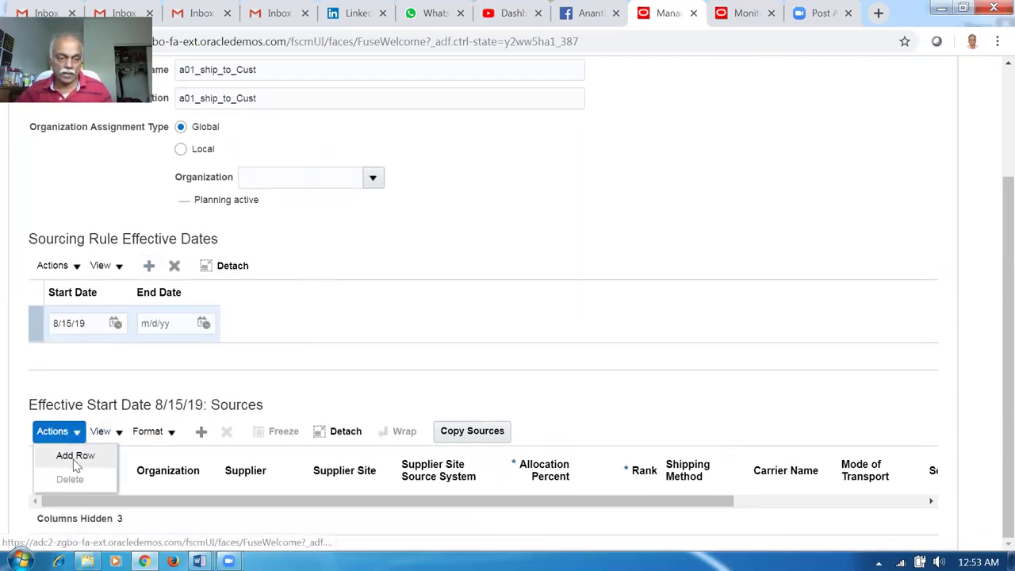
{"action": "left_click", "coordinate": [74, 456]}
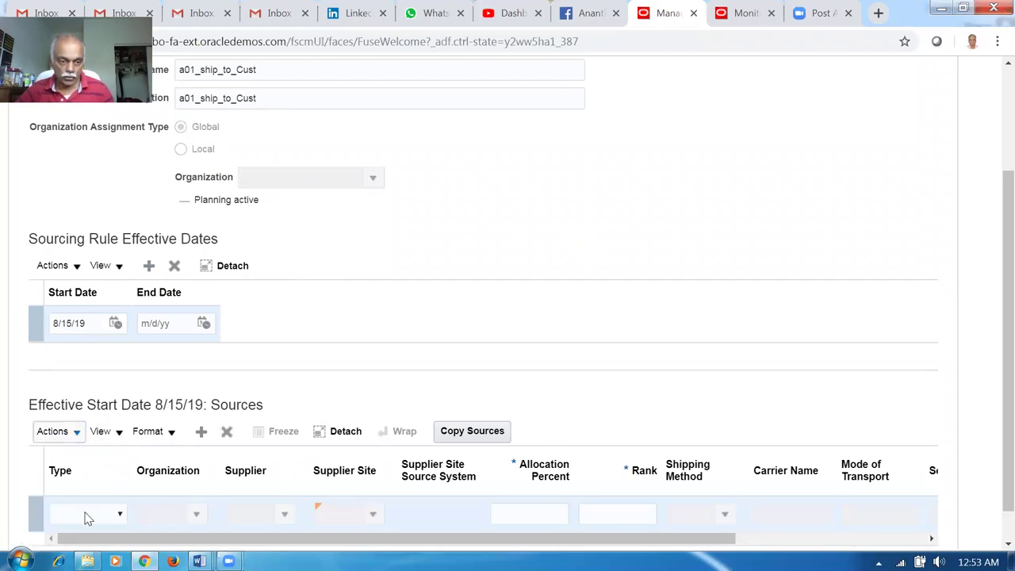
{"action": "left_click", "coordinate": [87, 518]}
{"action": "left_click", "coordinate": [91, 481]}
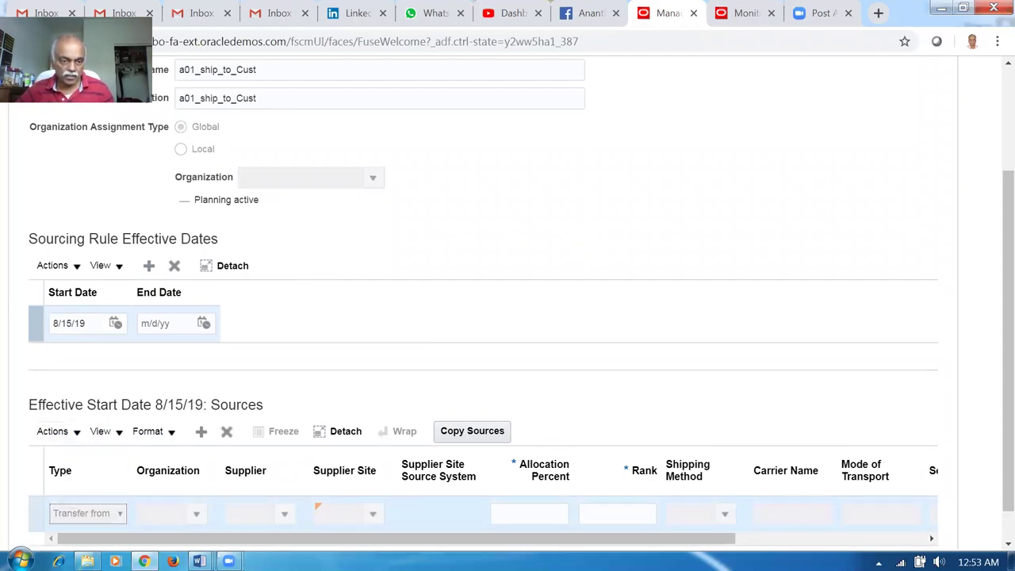
{"action": "left_click", "coordinate": [191, 514]}
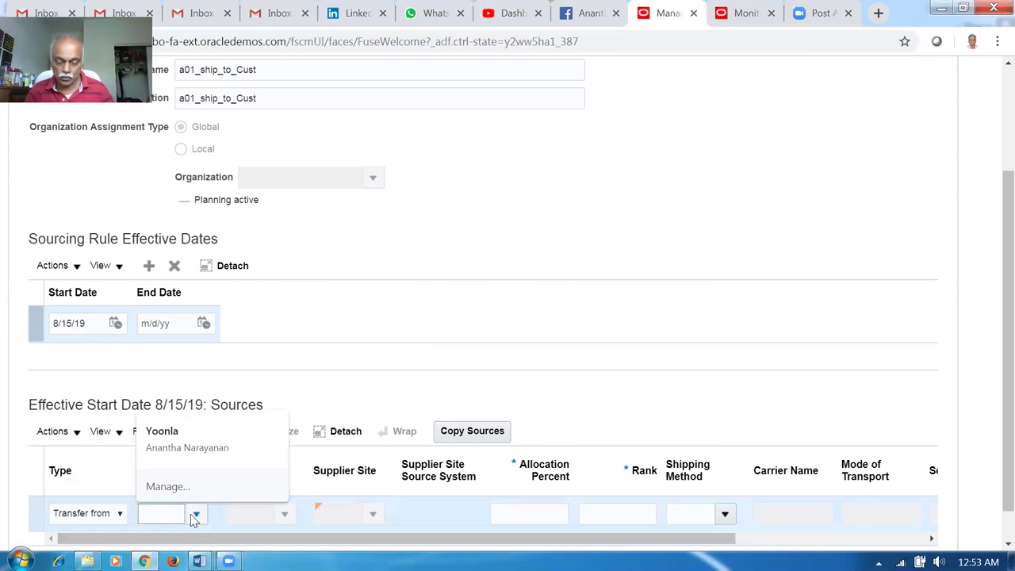
{"action": "type", "text": "002"}
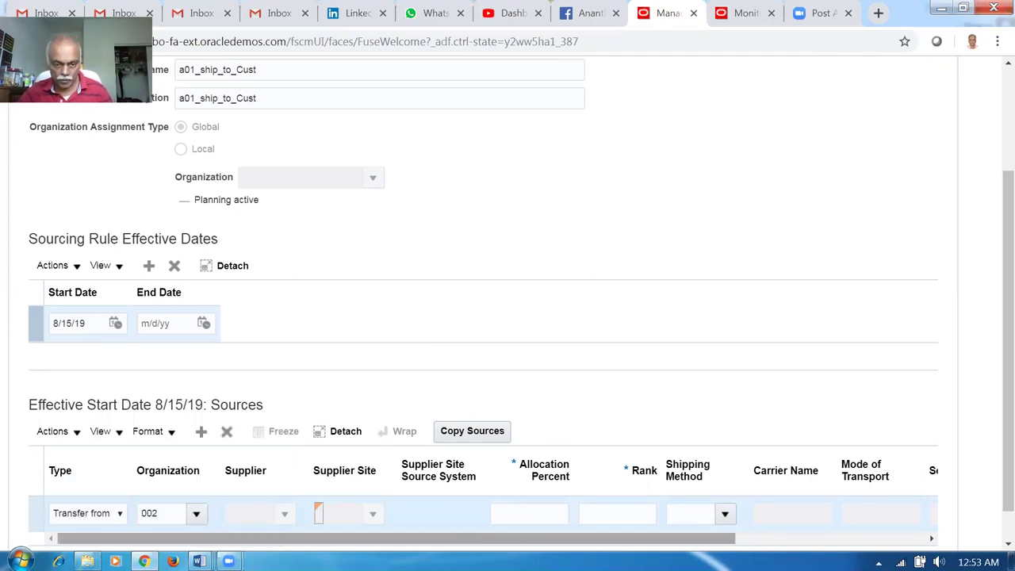
{"action": "left_click", "coordinate": [546, 517]}
{"action": "type", "text": "100"}
{"action": "key", "text": "Tab"}
{"action": "type", "text": "1"}
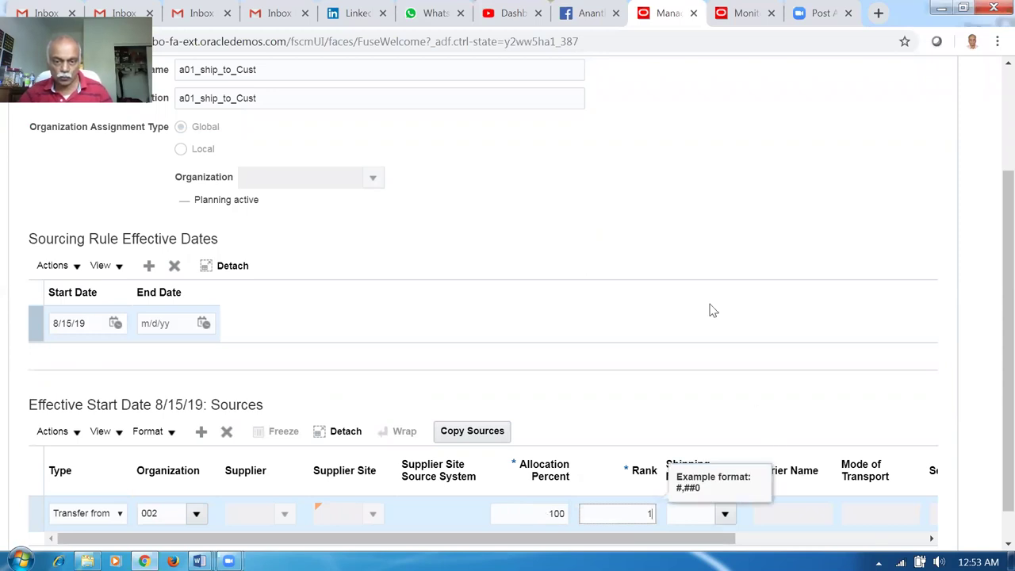
{"action": "left_click", "coordinate": [712, 311]}
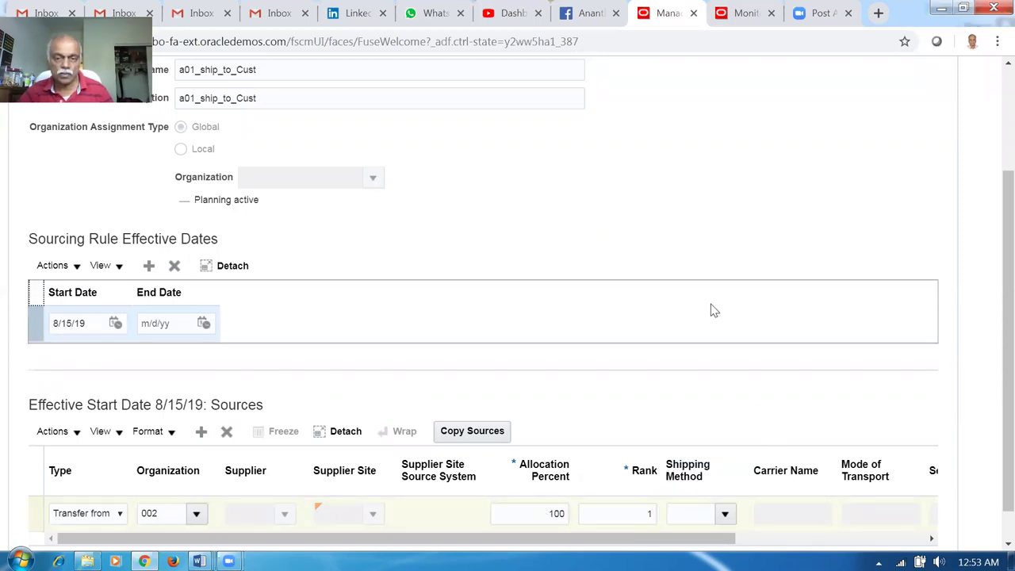
{"action": "scroll", "coordinate": [712, 310], "scroll_direction": "up", "scroll_amount": 2}
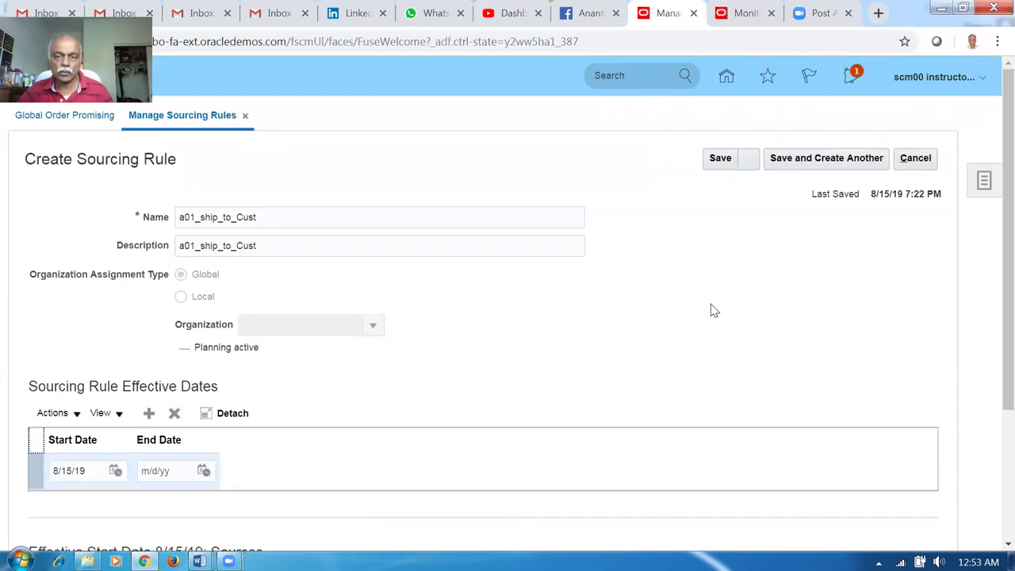
{"action": "left_click", "coordinate": [750, 165]}
{"action": "left_click", "coordinate": [753, 181]}
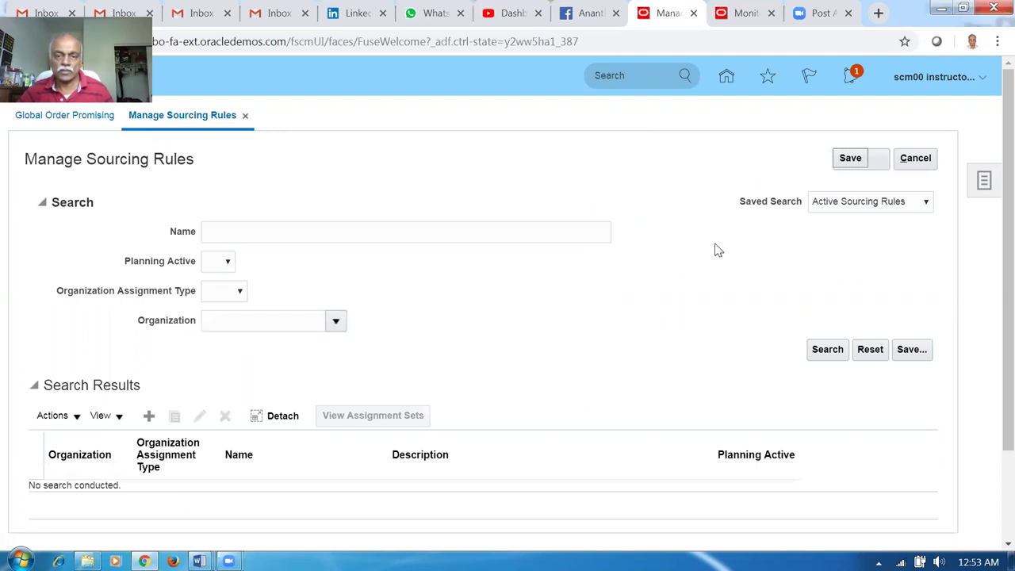
- Move from sourcing rules to Manage Assignment Sets and start a new assignment set
{"action": "left_click", "coordinate": [915, 157]}
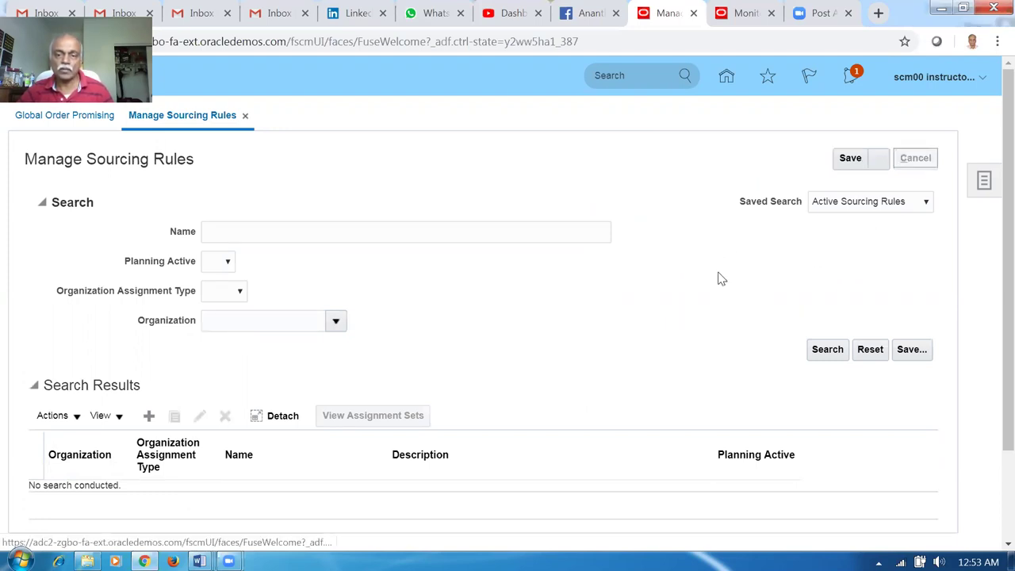
{"action": "left_click", "coordinate": [987, 181]}
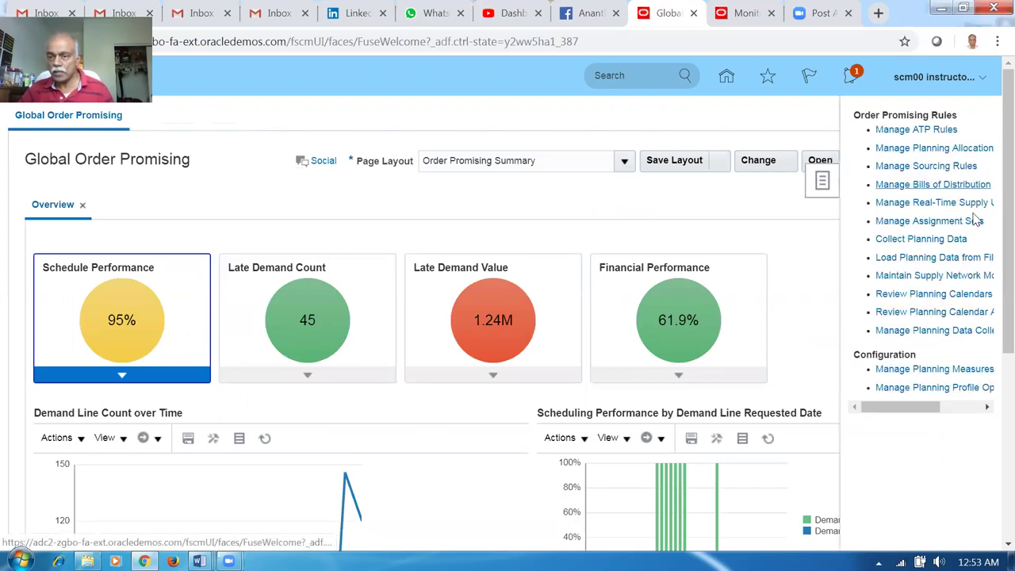
{"action": "left_click", "coordinate": [911, 222]}
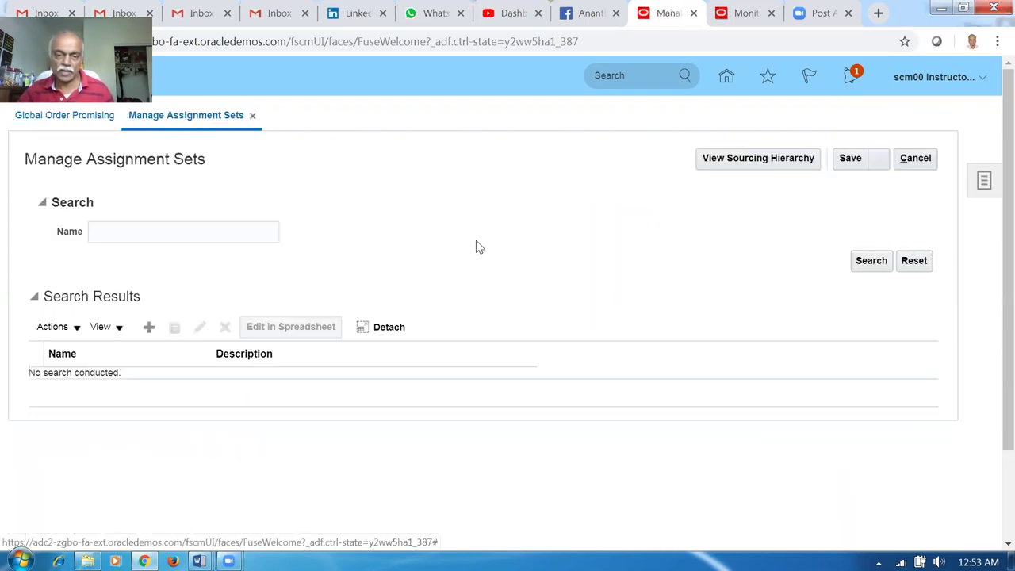
{"action": "left_click", "coordinate": [148, 326]}
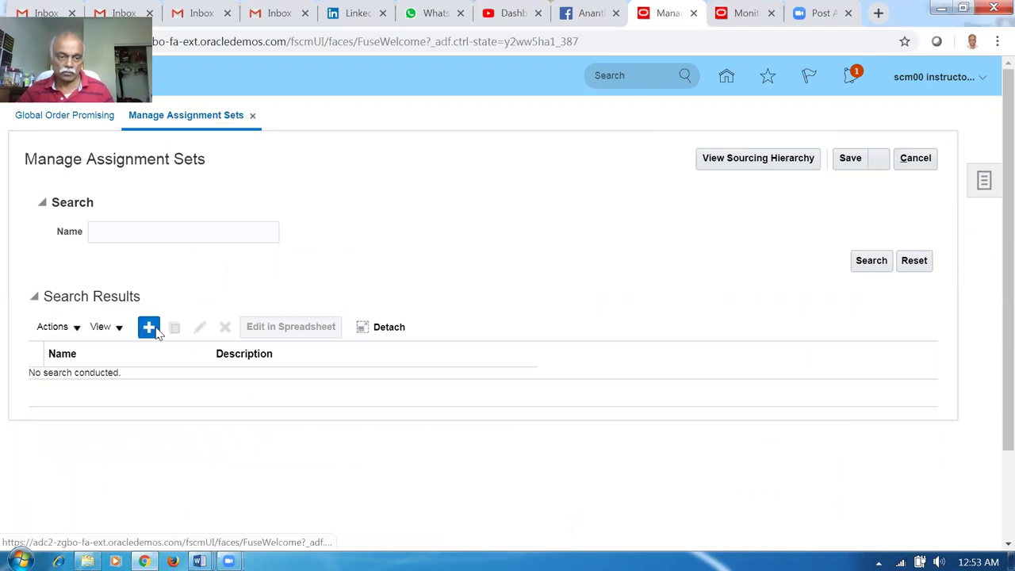
- Name the set a01_Assign_Set, copy the name into the description, and save and close
{"action": "left_click", "coordinate": [203, 203]}
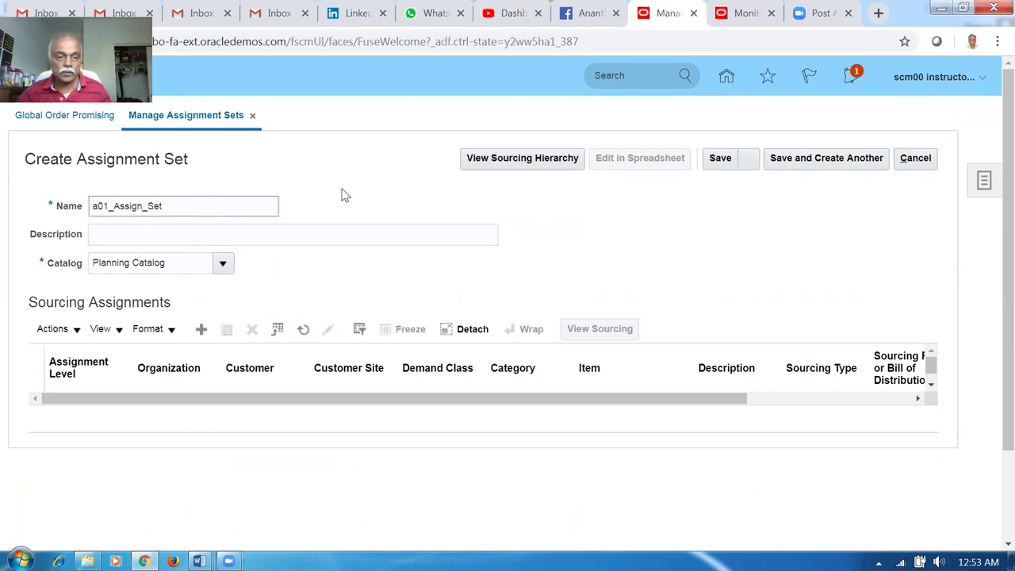
{"action": "key", "text": "ctrl+a"}
{"action": "key", "text": "ctrl+c"}
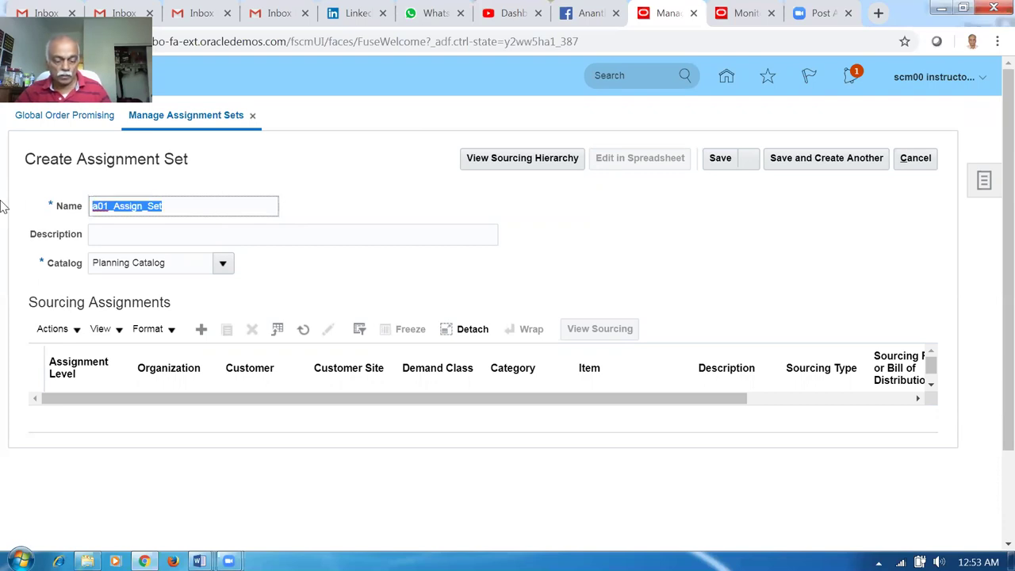
{"action": "left_click", "coordinate": [133, 238]}
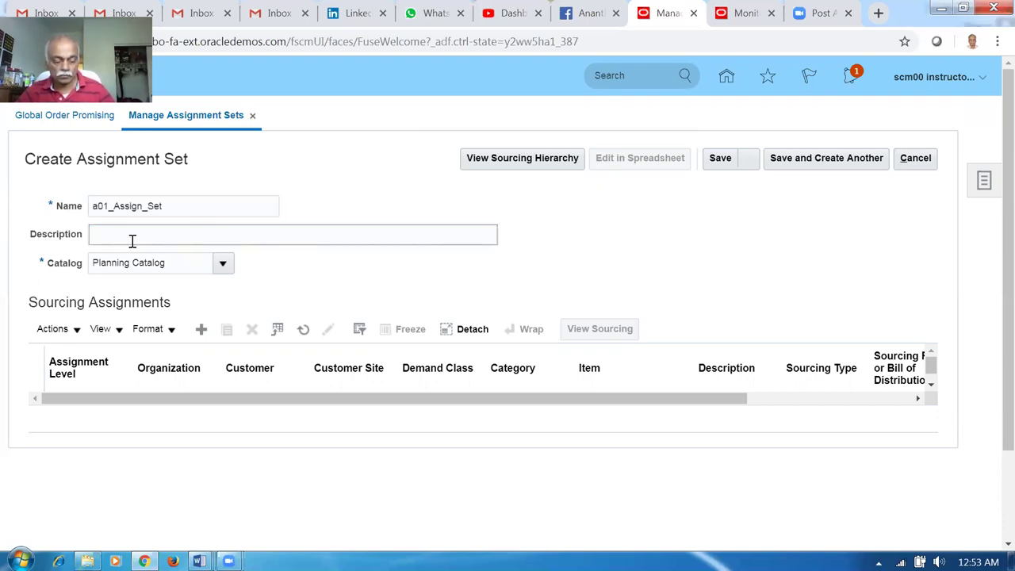
{"action": "key", "text": "ctrl+v"}
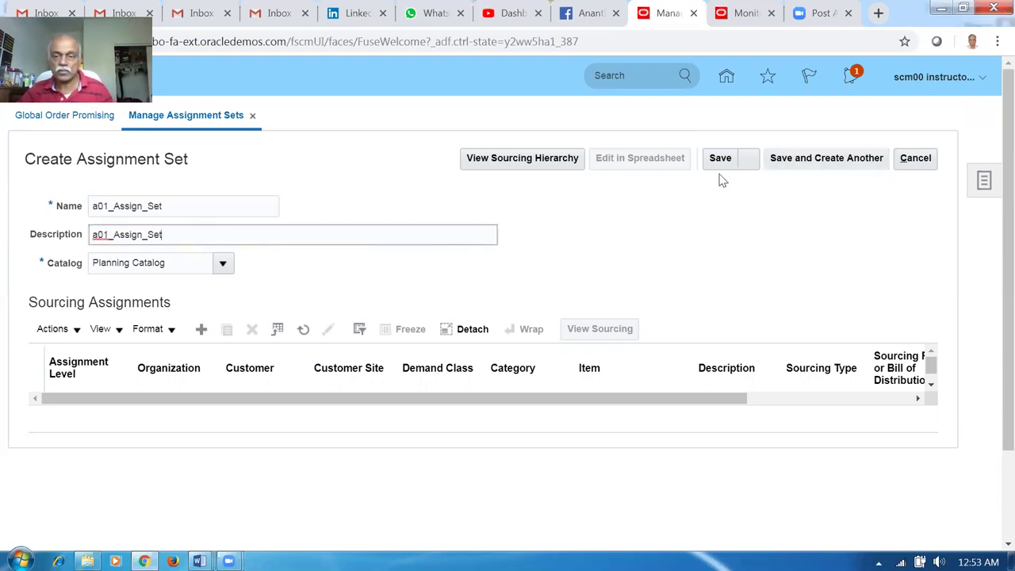
{"action": "left_click", "coordinate": [746, 164]}
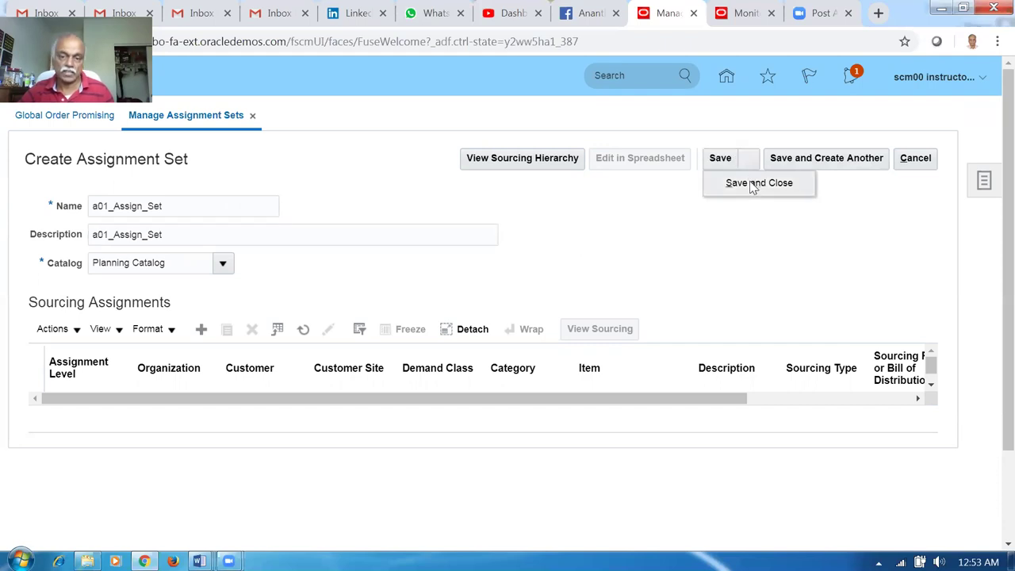
{"action": "left_click", "coordinate": [753, 183]}
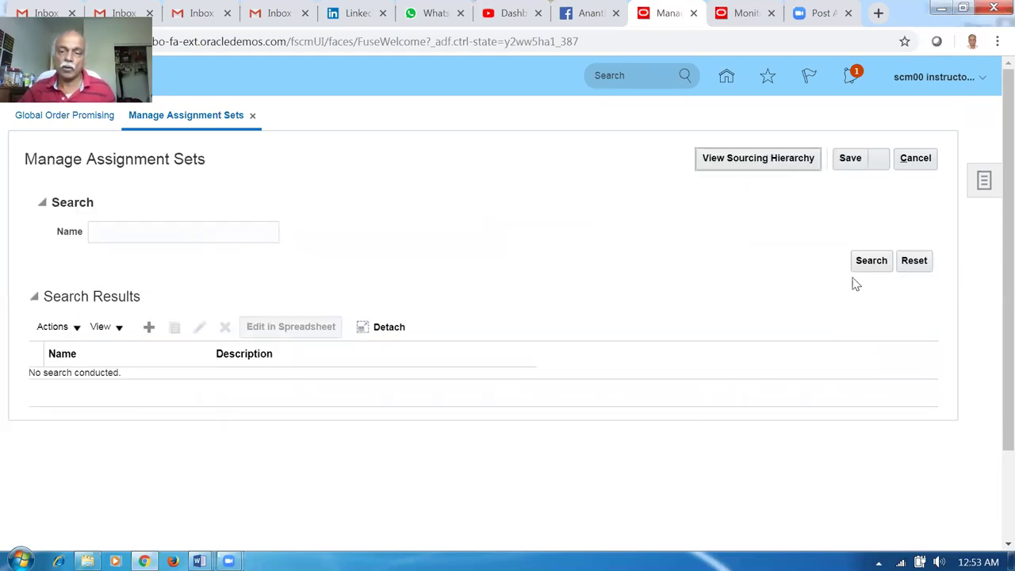
- In Setup and Maintenance, search tasks for man%admin%profile% and open Manage Administrator Profile Values
{"action": "left_click", "coordinate": [933, 79]}
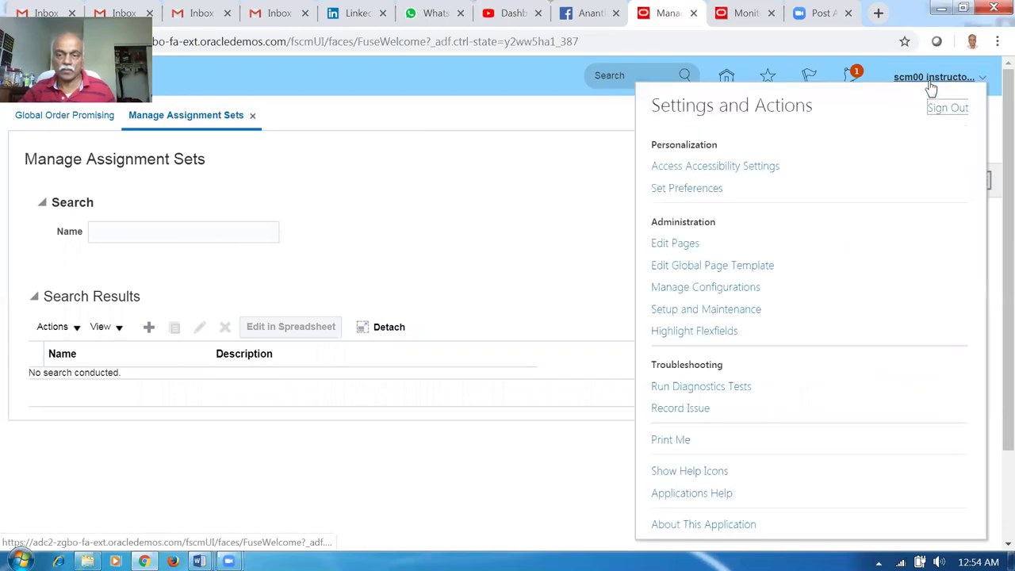
{"action": "left_click", "coordinate": [713, 309]}
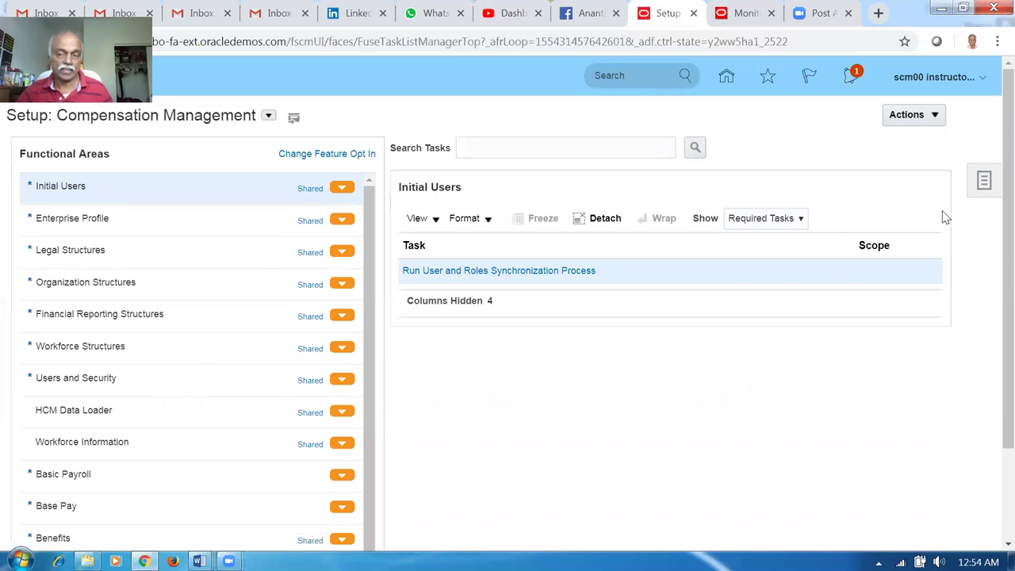
{"action": "left_click", "coordinate": [984, 184]}
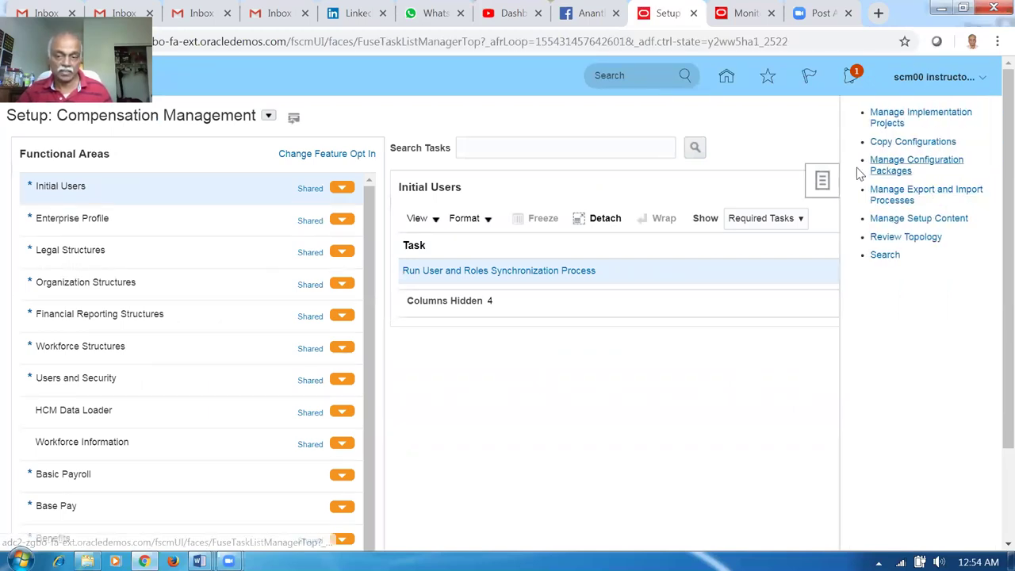
{"action": "left_click", "coordinate": [886, 256]}
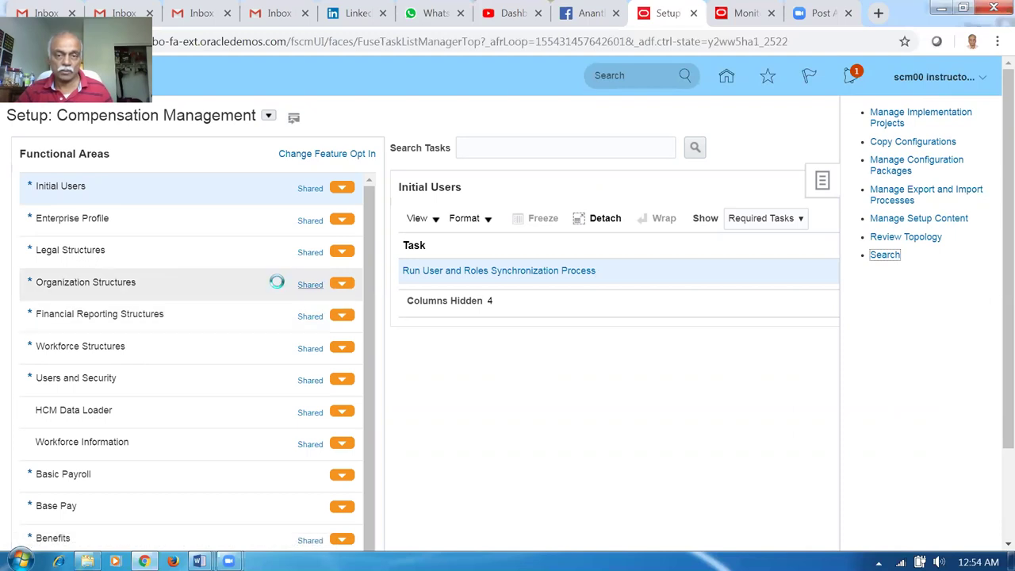
{"action": "left_click", "coordinate": [321, 149]}
{"action": "type", "text": "man%admin%profile"}
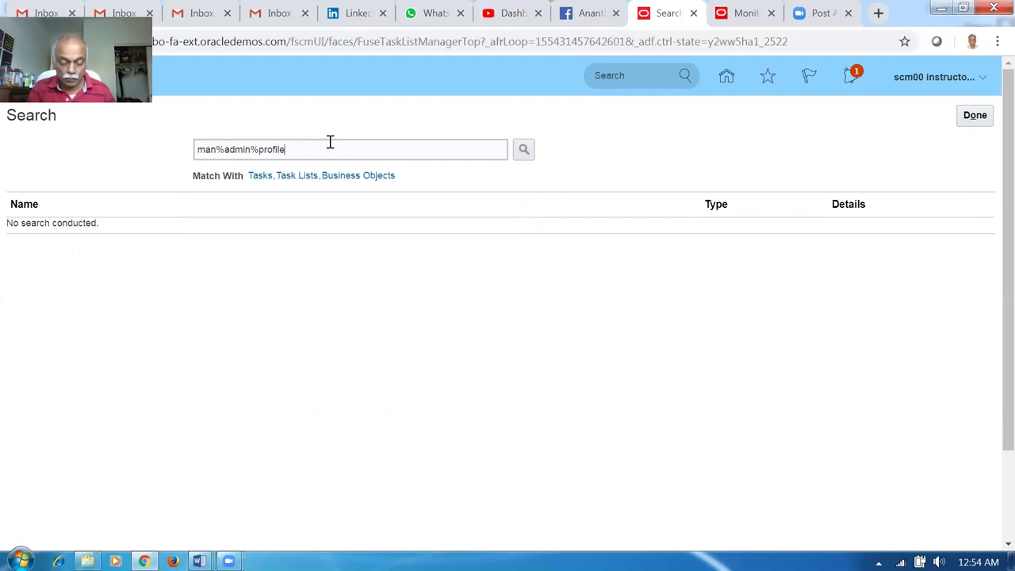
{"action": "type", "text": "%"}
{"action": "key", "text": "Return"}
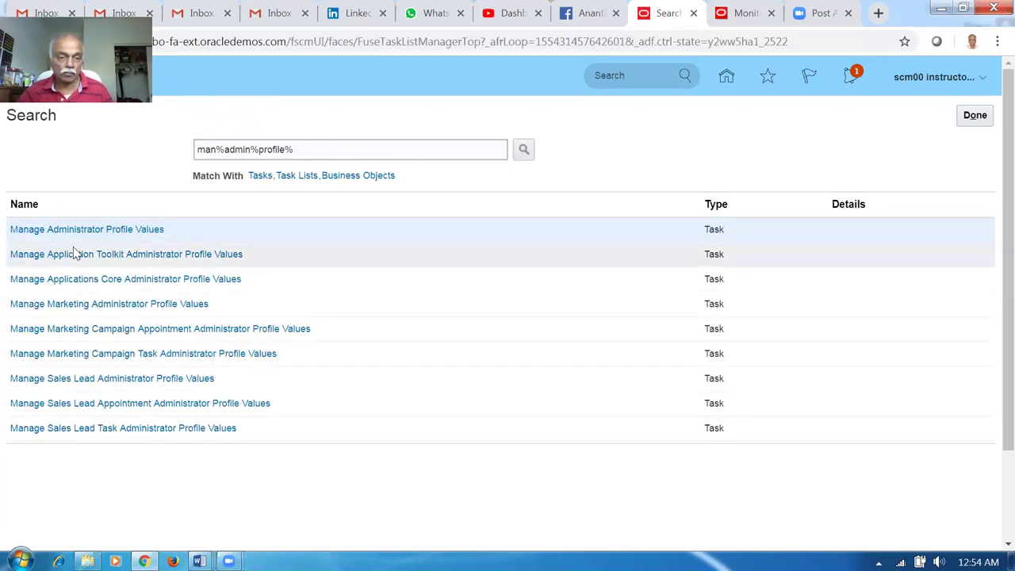
{"action": "left_click", "coordinate": [84, 232]}
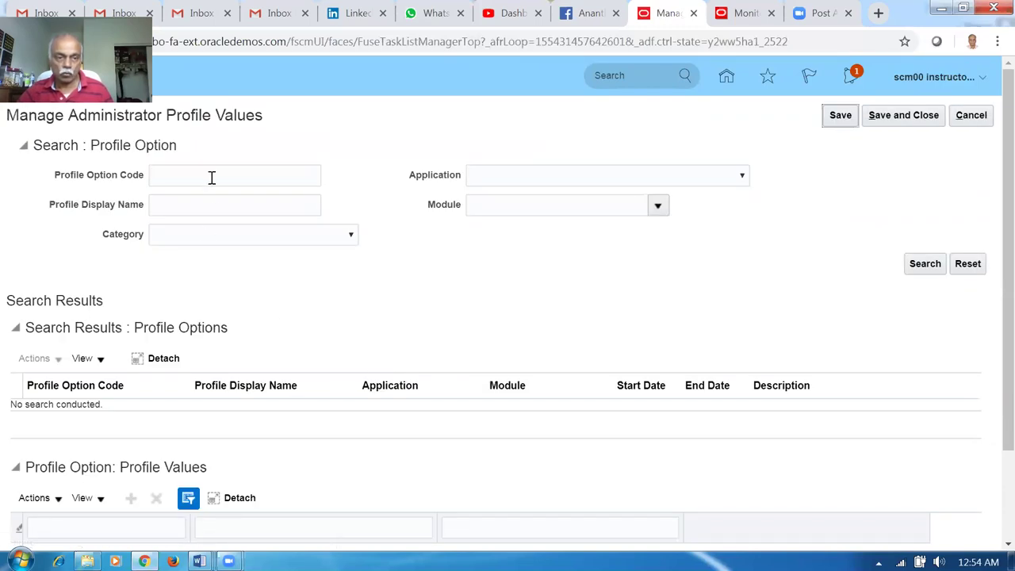
- Find the MSP_DEFAULT_ASSIGNMENT_SET profile, set its site value to a01_Assign_Set, and save
{"action": "left_click", "coordinate": [210, 169]}
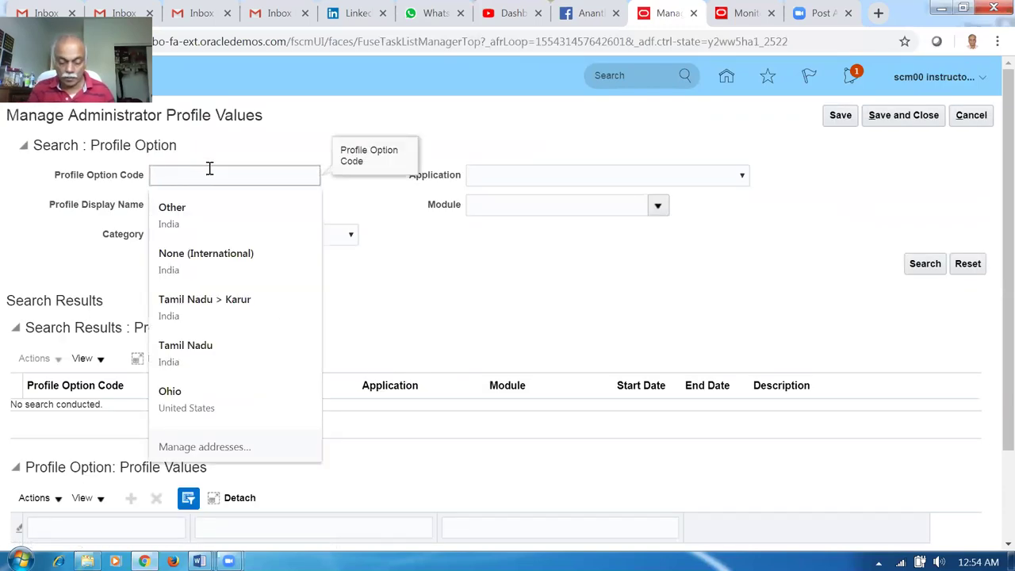
{"action": "type", "text": "MSP%DEF%"}
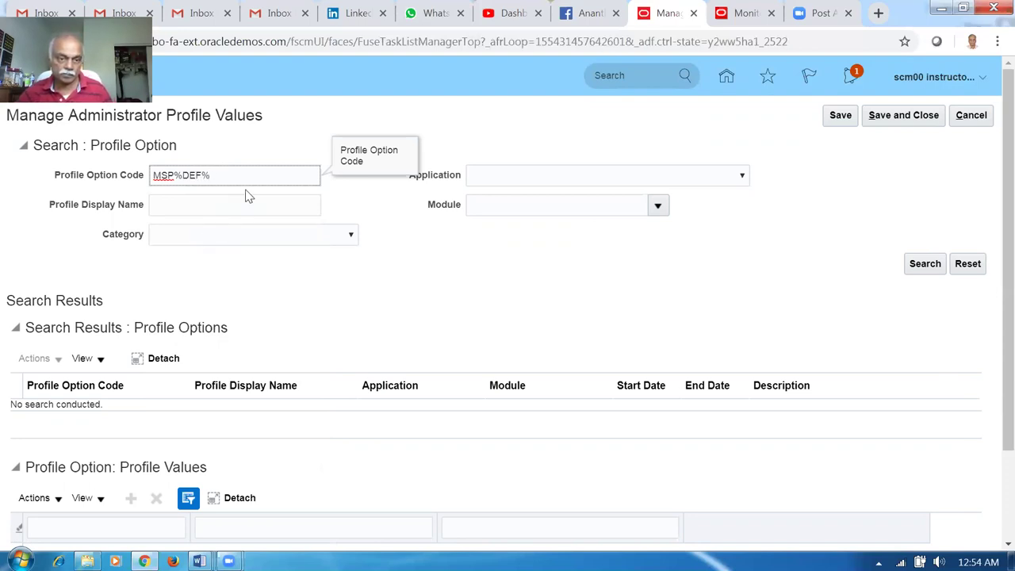
{"action": "key", "text": "Return"}
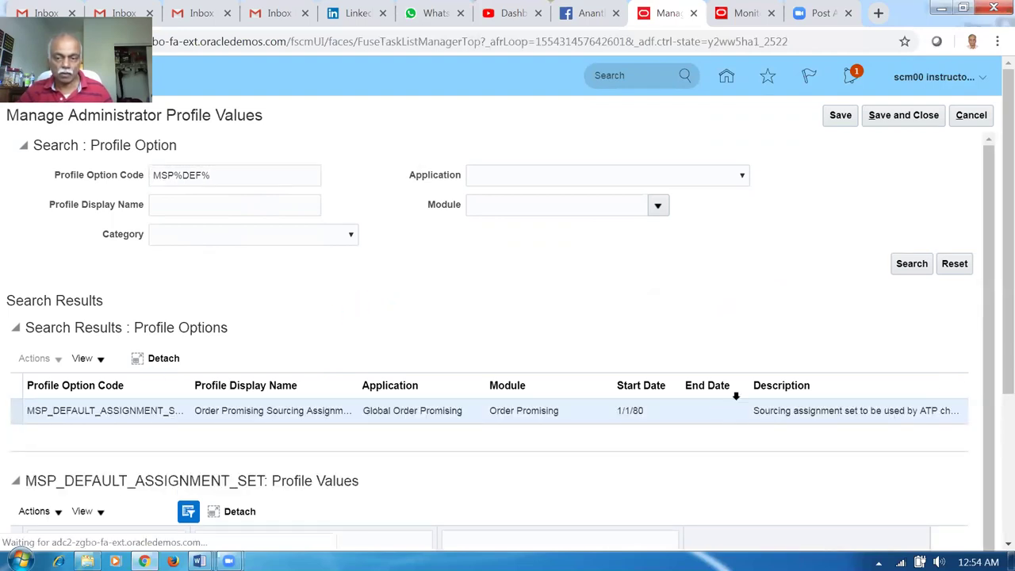
{"action": "left_click_drag", "start_coordinate": [991, 352], "coordinate": [989, 480]}
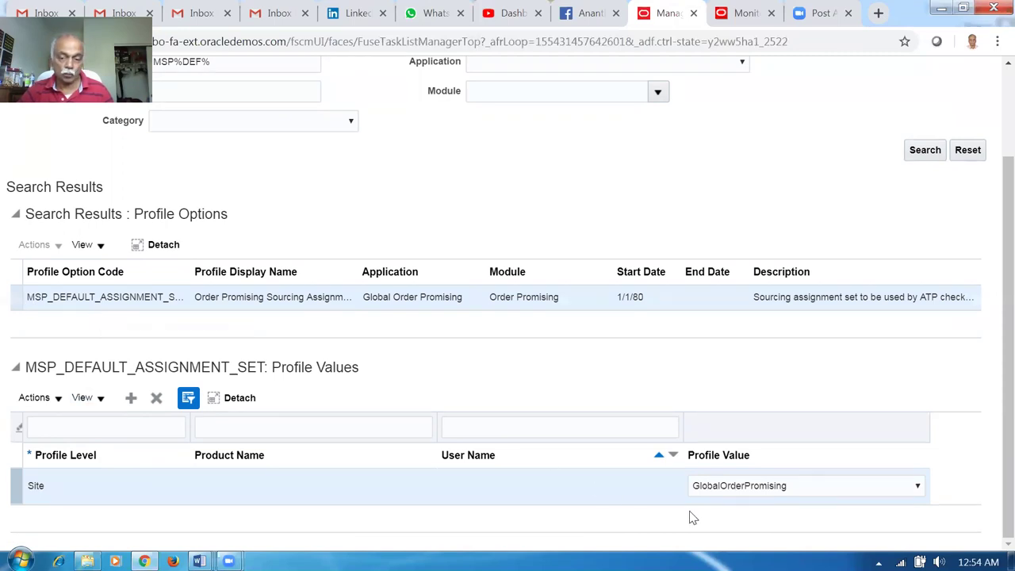
{"action": "left_click", "coordinate": [810, 486]}
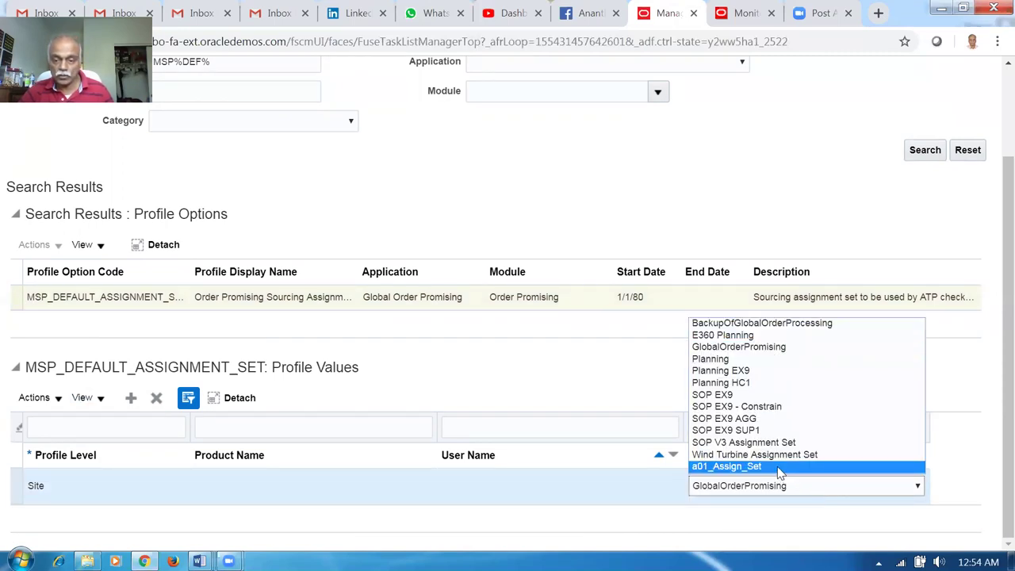
{"action": "left_click", "coordinate": [777, 466]}
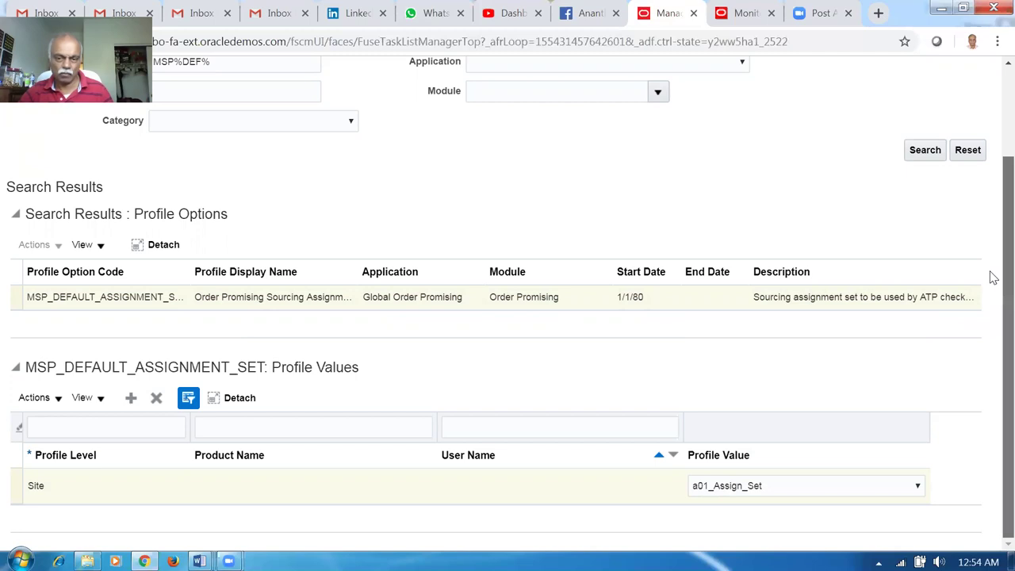
{"action": "scroll", "coordinate": [994, 278], "scroll_direction": "up", "scroll_amount": 3}
{"action": "left_click", "coordinate": [929, 117]}
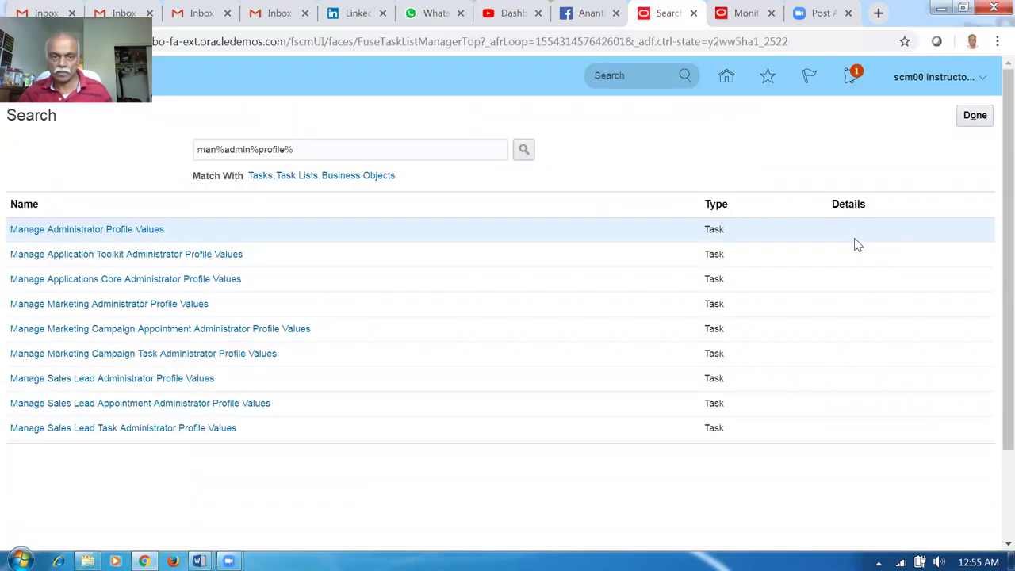
- Go through Home to Global Order Promising's Manage Assignment Sets and edit a01_Assign_Set
{"action": "left_click", "coordinate": [969, 116]}
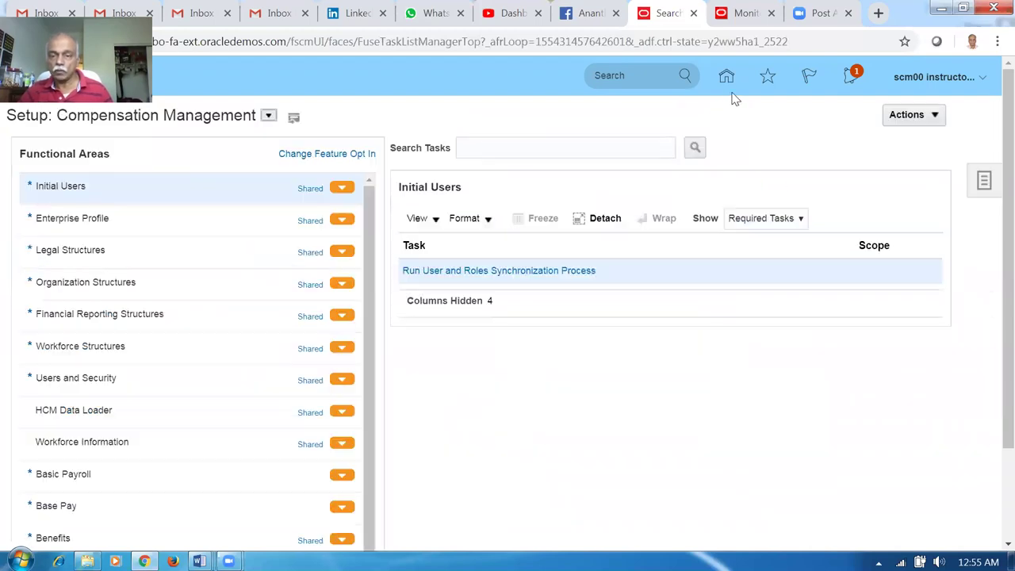
{"action": "left_click", "coordinate": [727, 77]}
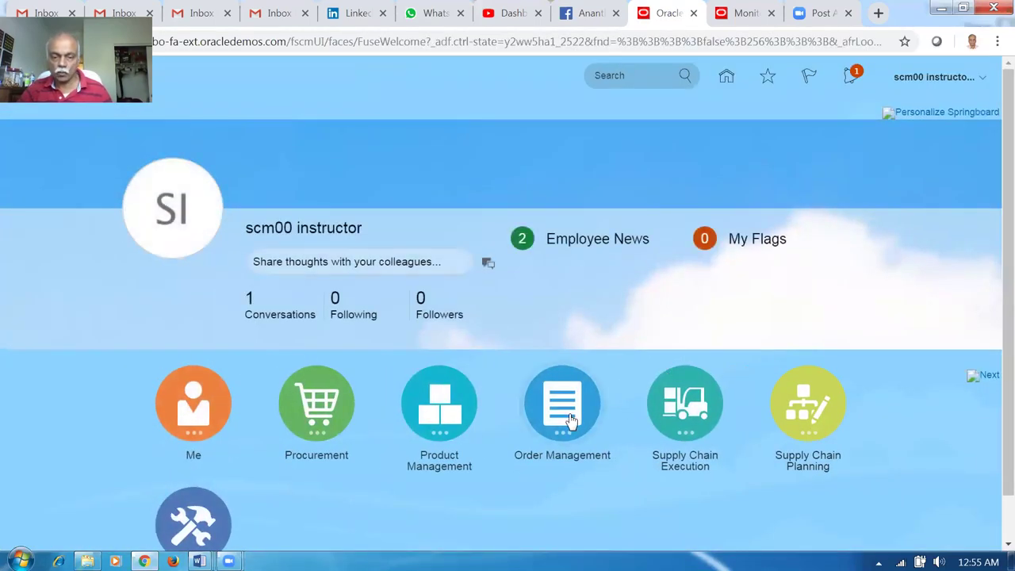
{"action": "left_click", "coordinate": [569, 415]}
{"action": "left_click", "coordinate": [626, 507]}
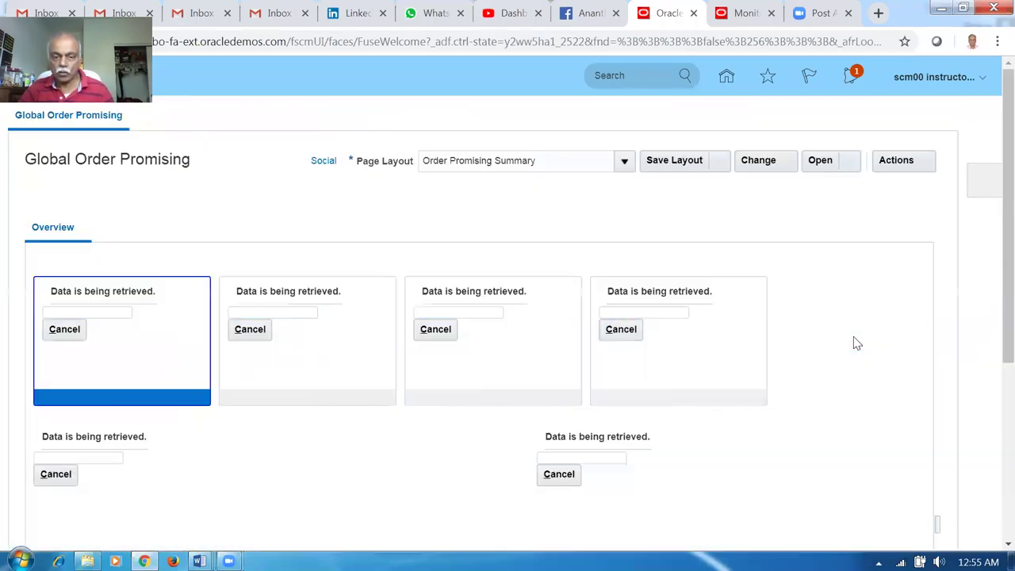
{"action": "left_click", "coordinate": [982, 184]}
{"action": "left_click", "coordinate": [926, 222]}
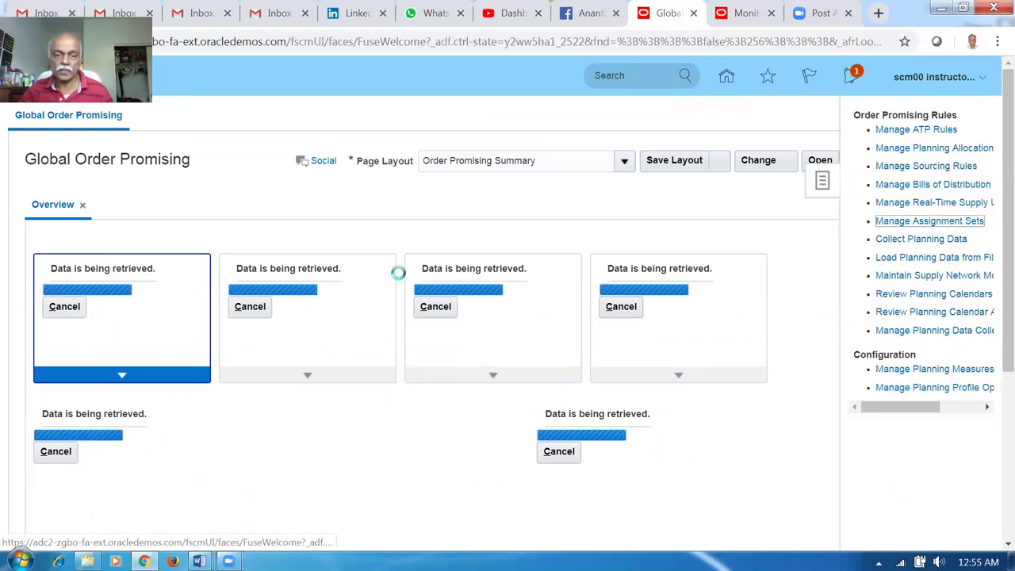
{"action": "left_click", "coordinate": [172, 238]}
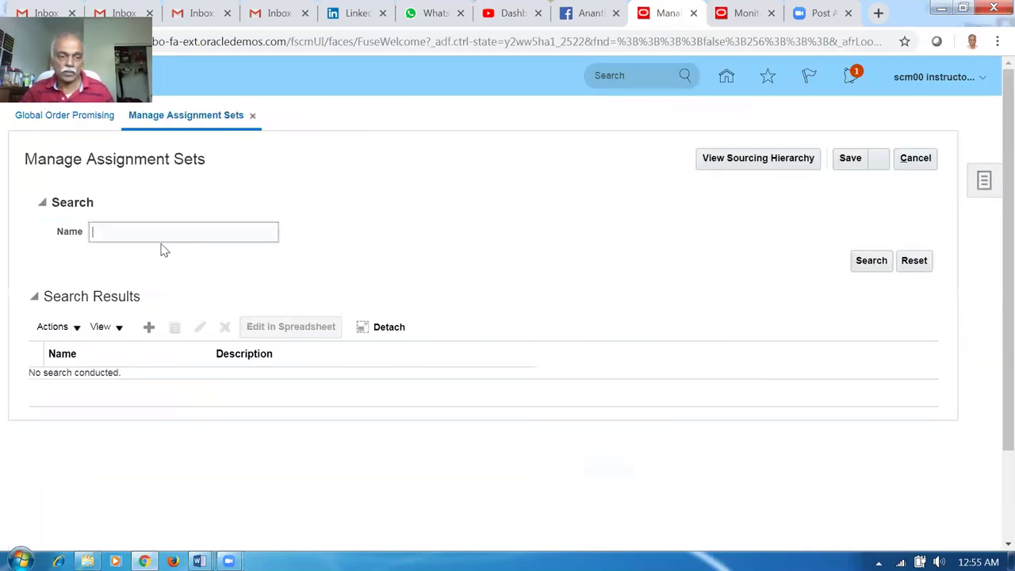
{"action": "key", "text": "Return"}
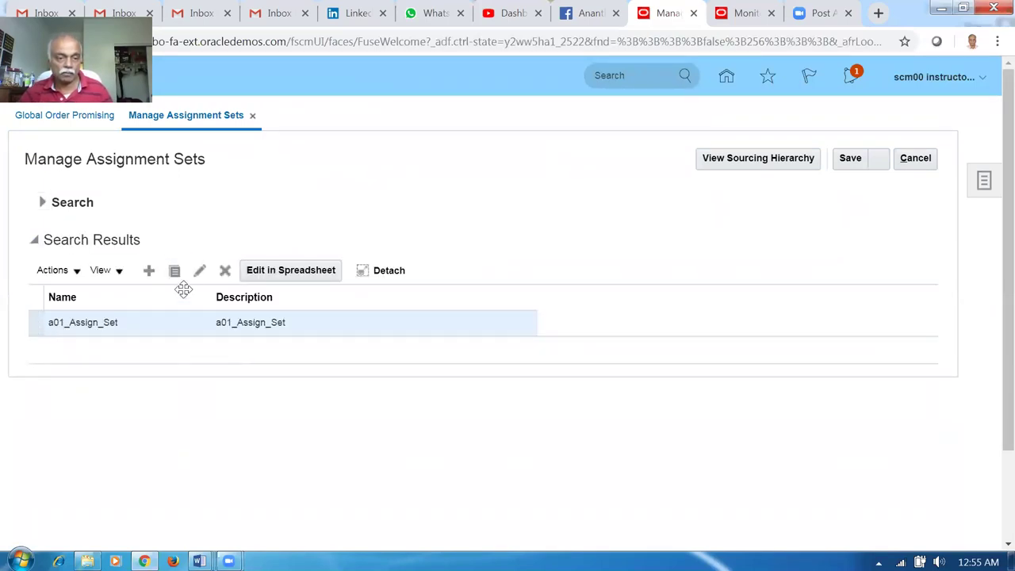
{"action": "left_click", "coordinate": [199, 272]}
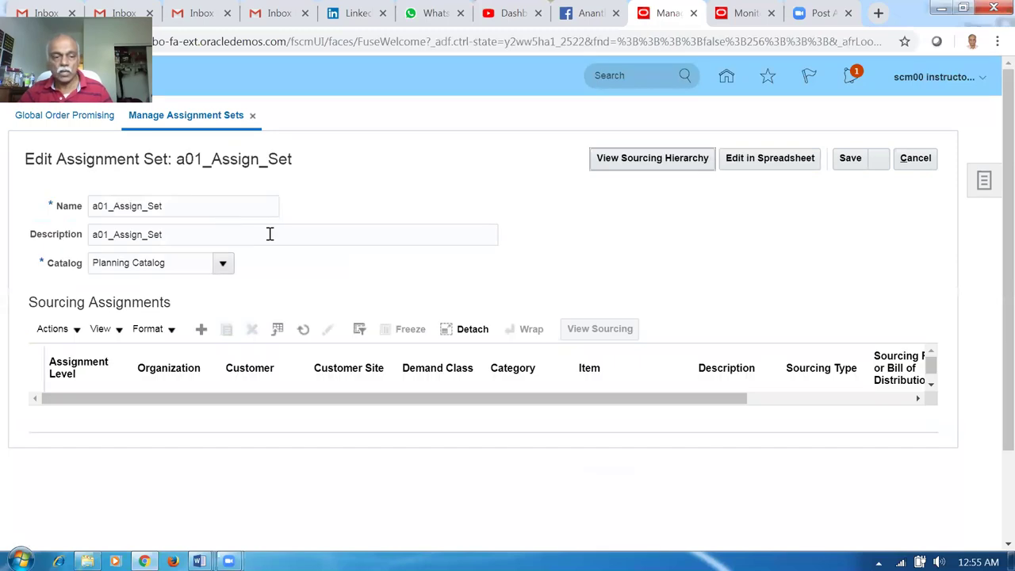
- Add an Item and organization assignment for a01_Drum with sourcing rule a01_ship_to_Cust
{"action": "left_click", "coordinate": [200, 330]}
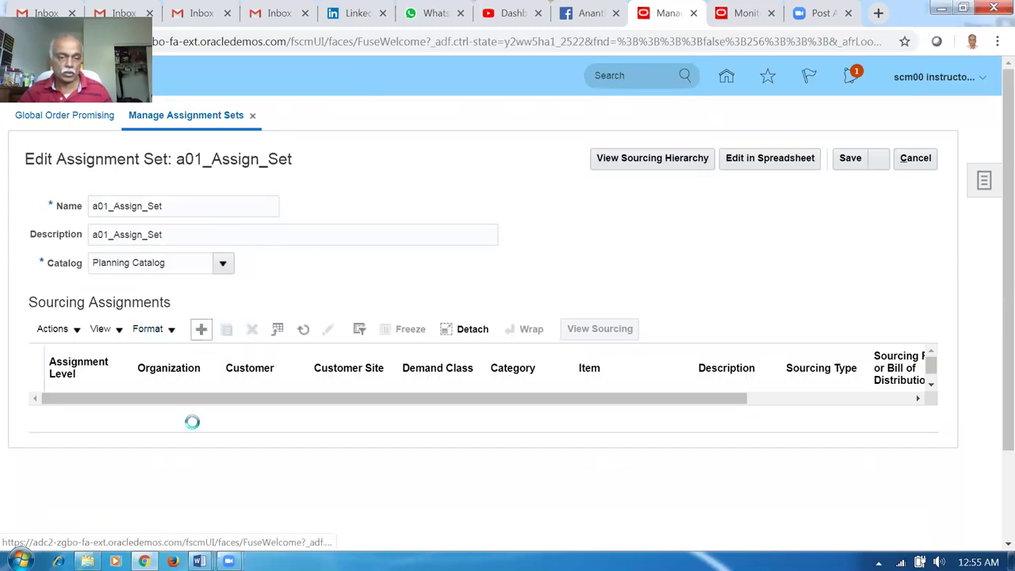
{"action": "left_click", "coordinate": [99, 419]}
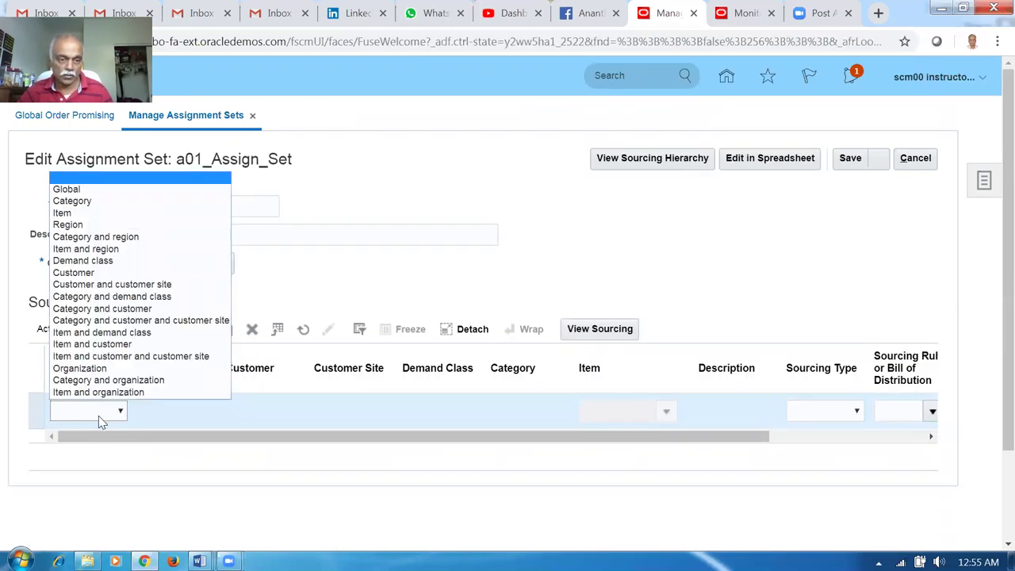
{"action": "left_click", "coordinate": [102, 391]}
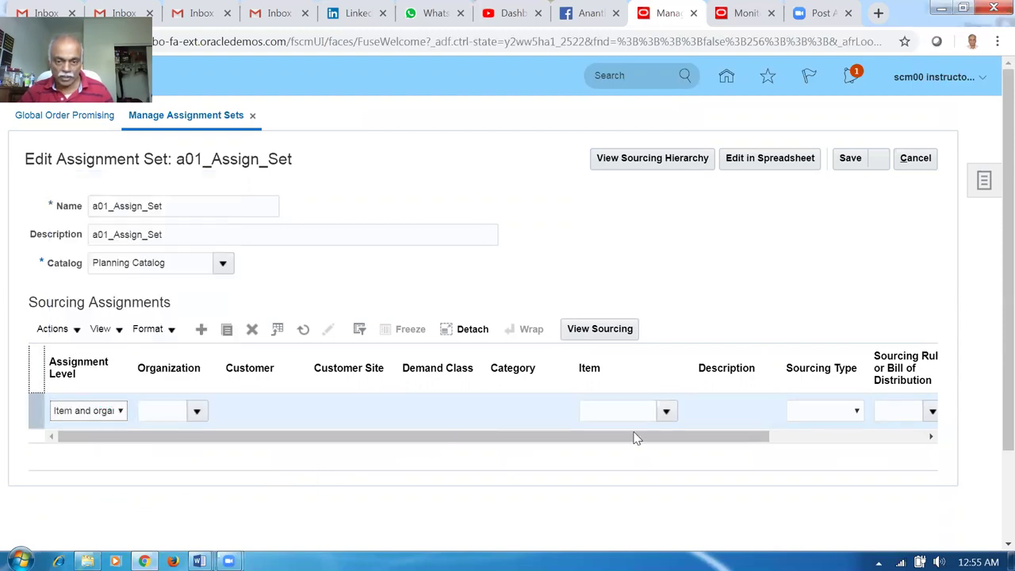
{"action": "left_click", "coordinate": [633, 415]}
{"action": "type", "text": "A01"}
{"action": "key", "text": "Tab"}
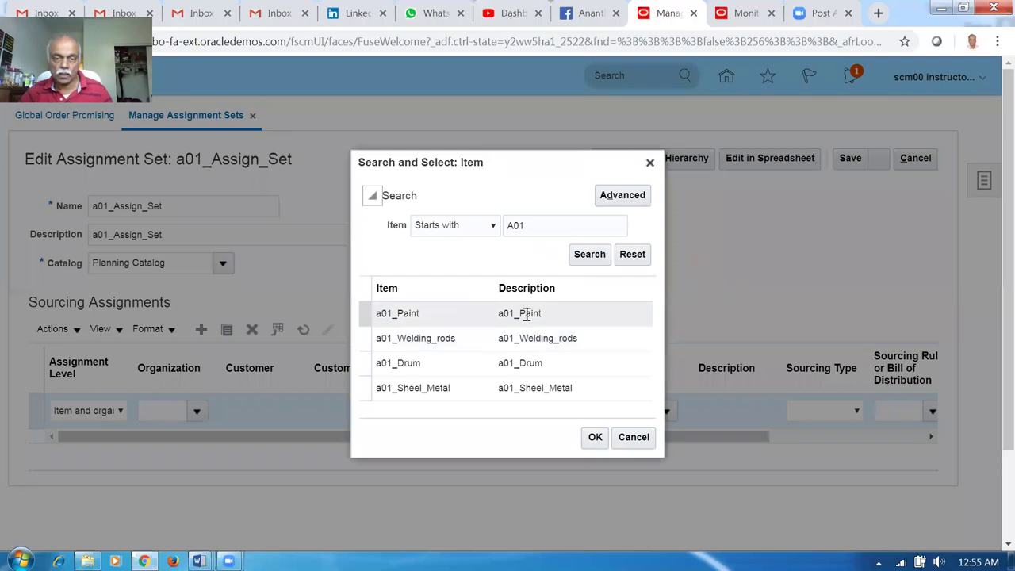
{"action": "left_click", "coordinate": [536, 362]}
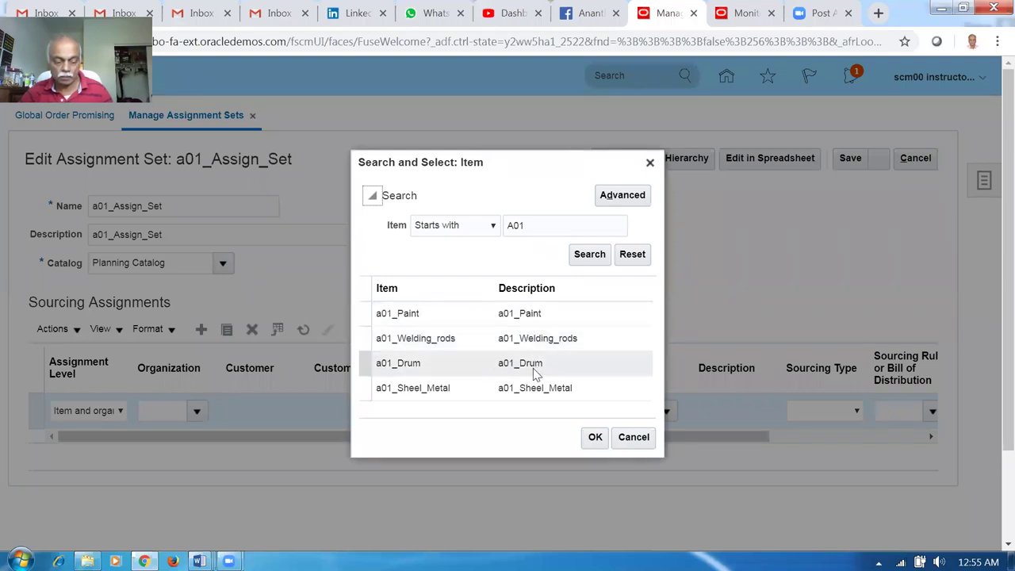
{"action": "left_click", "coordinate": [594, 437]}
{"action": "left_click", "coordinate": [830, 417]}
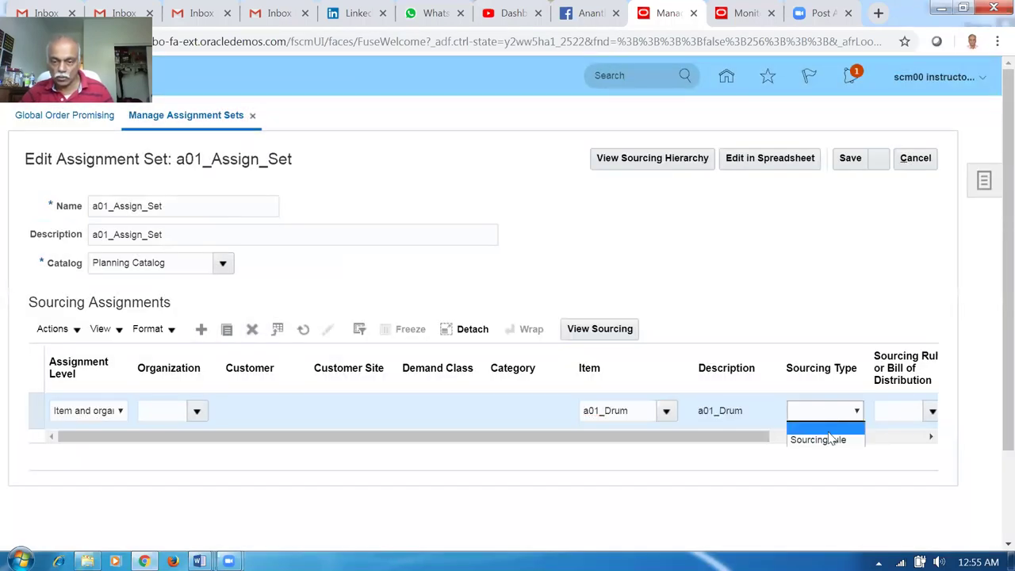
{"action": "left_click", "coordinate": [829, 439]}
{"action": "left_click_drag", "start_coordinate": [754, 437], "coordinate": [802, 437]}
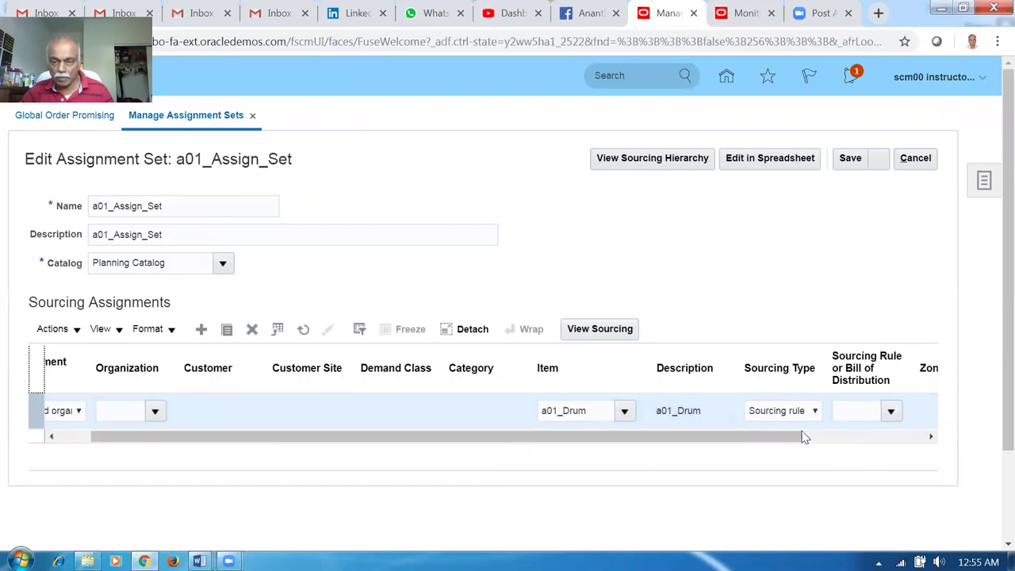
{"action": "left_click", "coordinate": [844, 410]}
{"action": "type", "text": "a01_ship_"}
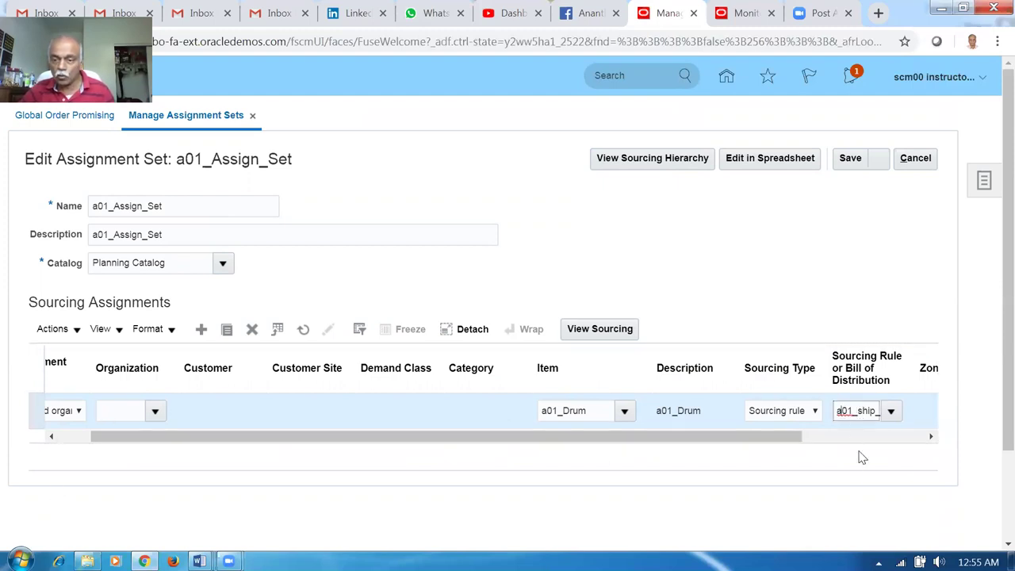
{"action": "type", "text": "to_Cust"}
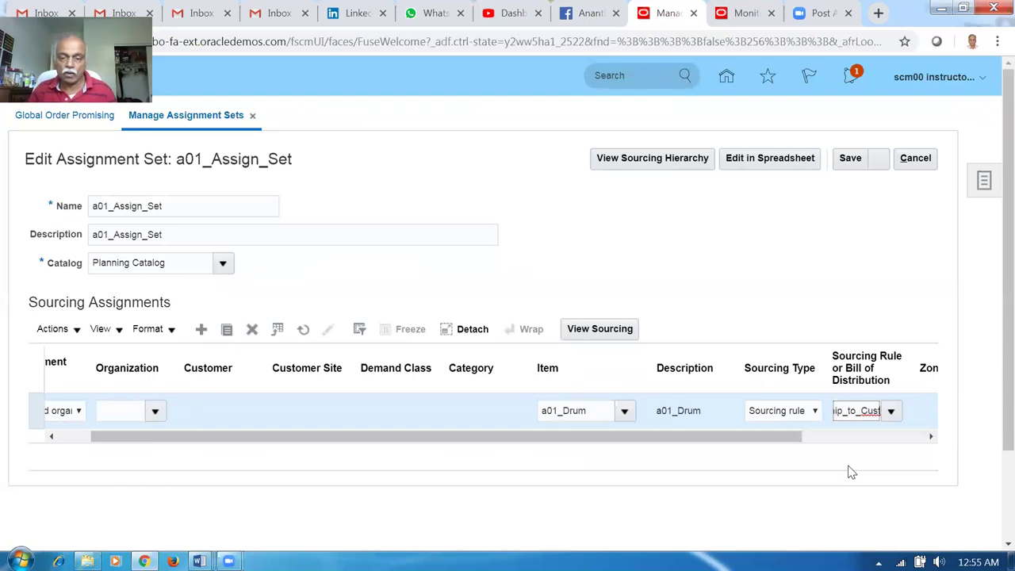
{"action": "key", "text": "Tab"}
- Set the row's organization to 002 and change its sourcing rule to a01_manu_SR1
{"action": "left_click", "coordinate": [121, 410]}
{"action": "type", "text": "002"}
{"action": "key", "text": "Tab"}
{"action": "left_click", "coordinate": [864, 407]}
{"action": "key", "text": "Tab"}
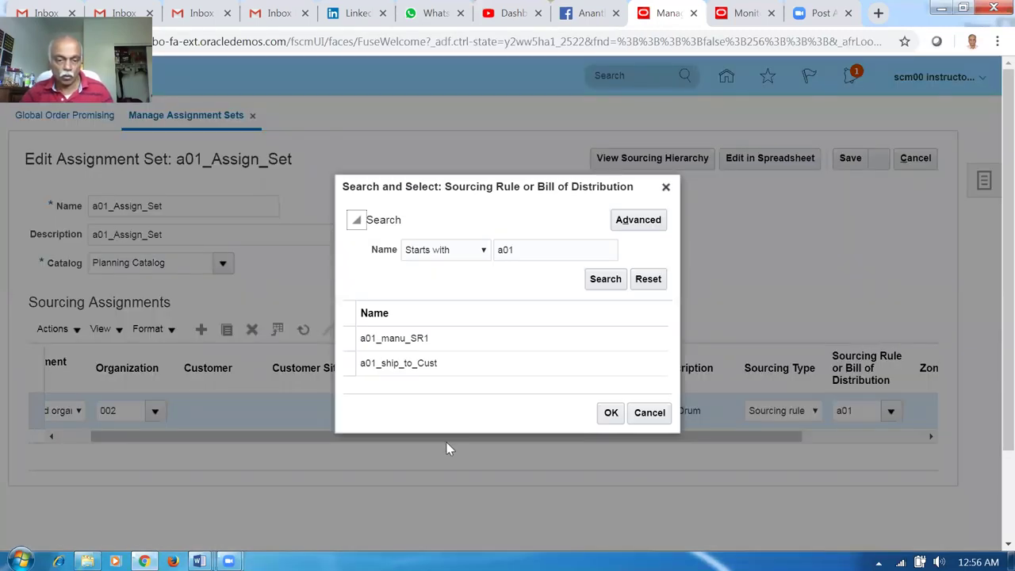
{"action": "left_click", "coordinate": [446, 346]}
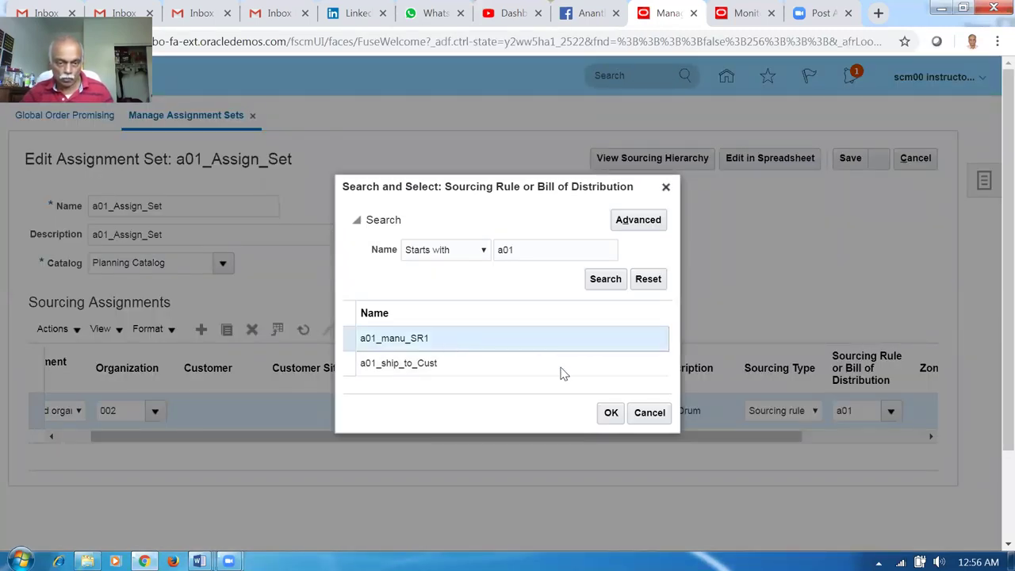
{"action": "left_click", "coordinate": [612, 414]}
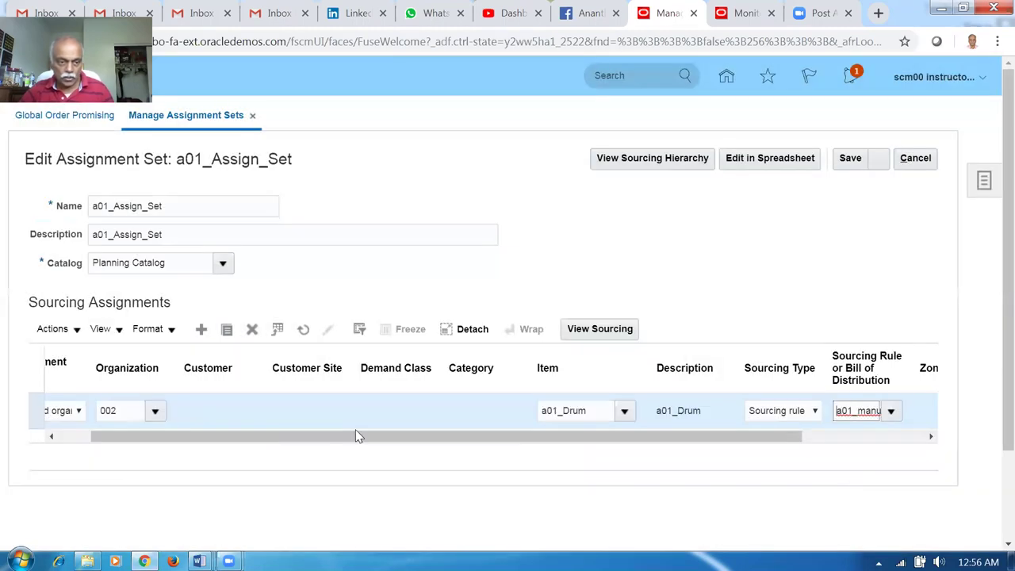
{"action": "left_click_drag", "start_coordinate": [204, 437], "coordinate": [108, 459]}
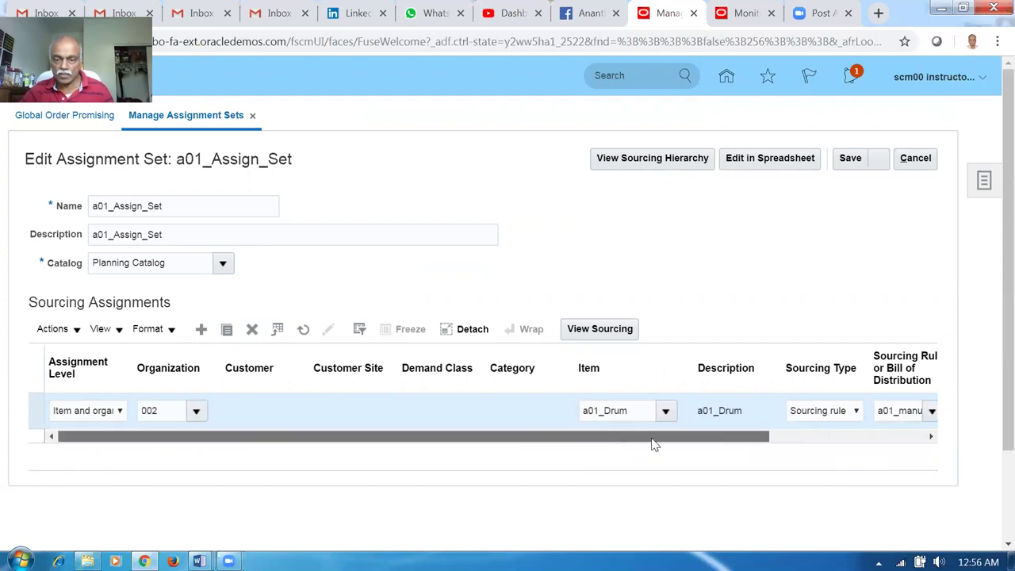
{"action": "left_click_drag", "start_coordinate": [653, 442], "coordinate": [736, 412]}
{"action": "left_click_drag", "start_coordinate": [517, 438], "coordinate": [159, 455]}
{"action": "left_click", "coordinate": [200, 330]}
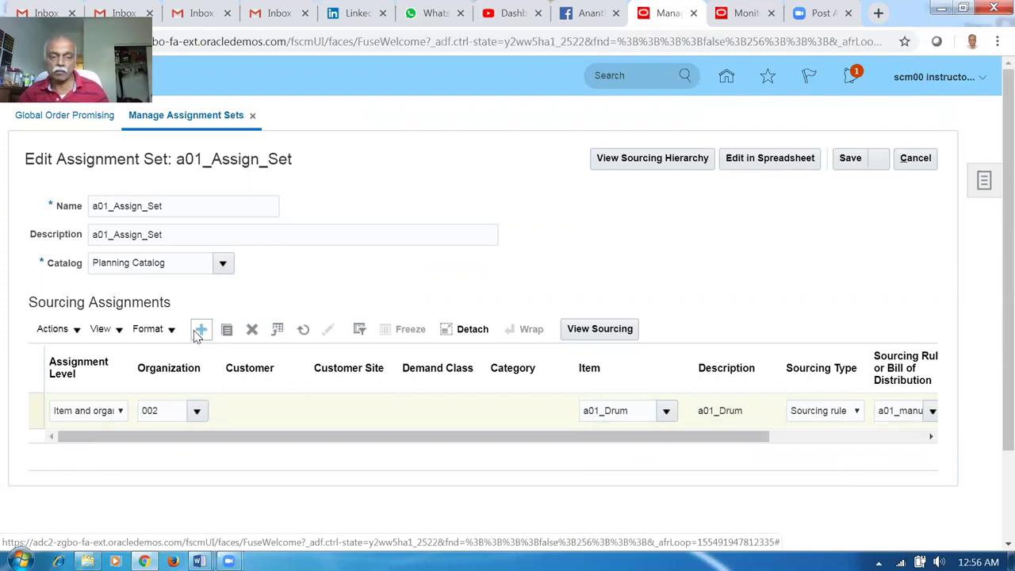
- Add a new Item-level assignment row for the item a01_Drum
{"action": "left_click", "coordinate": [66, 415]}
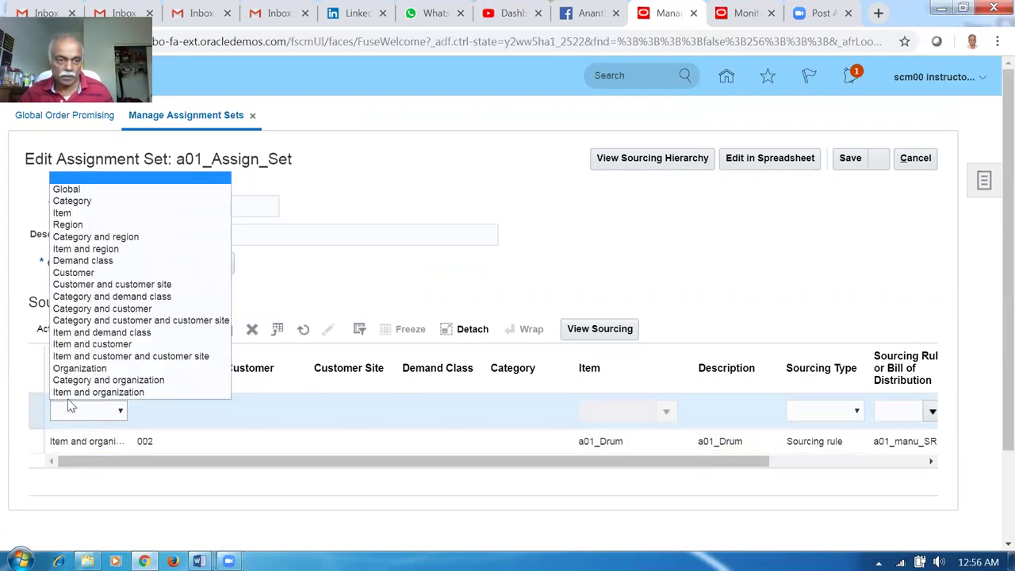
{"action": "left_click", "coordinate": [79, 214]}
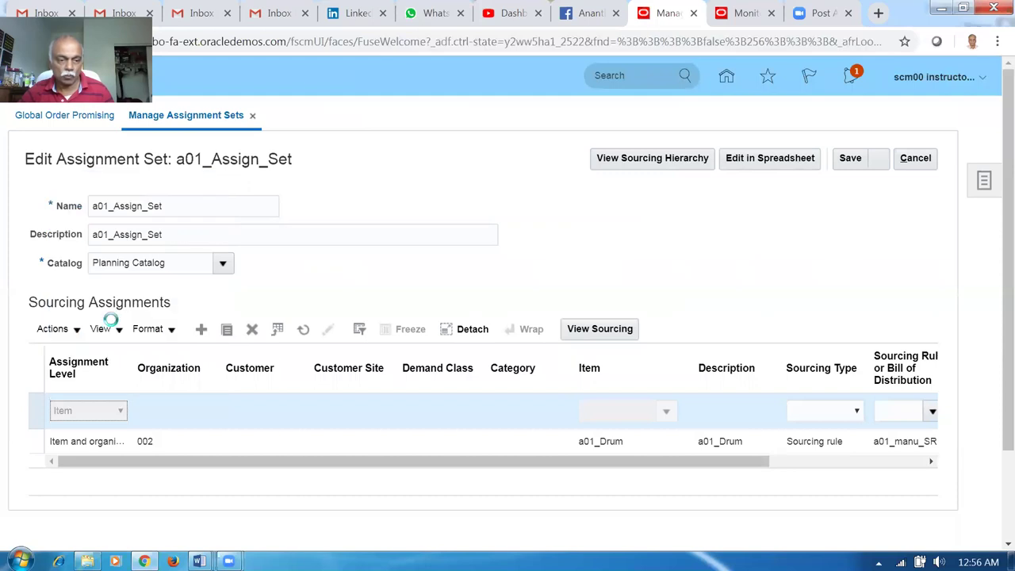
{"action": "left_click", "coordinate": [634, 410]}
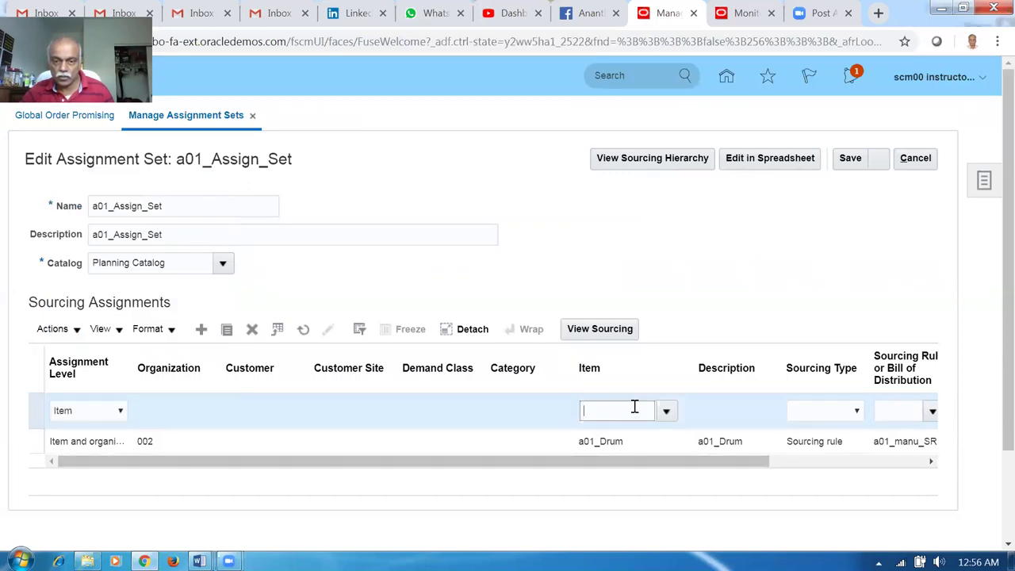
{"action": "type", "text": "a01"}
{"action": "key", "text": "Tab"}
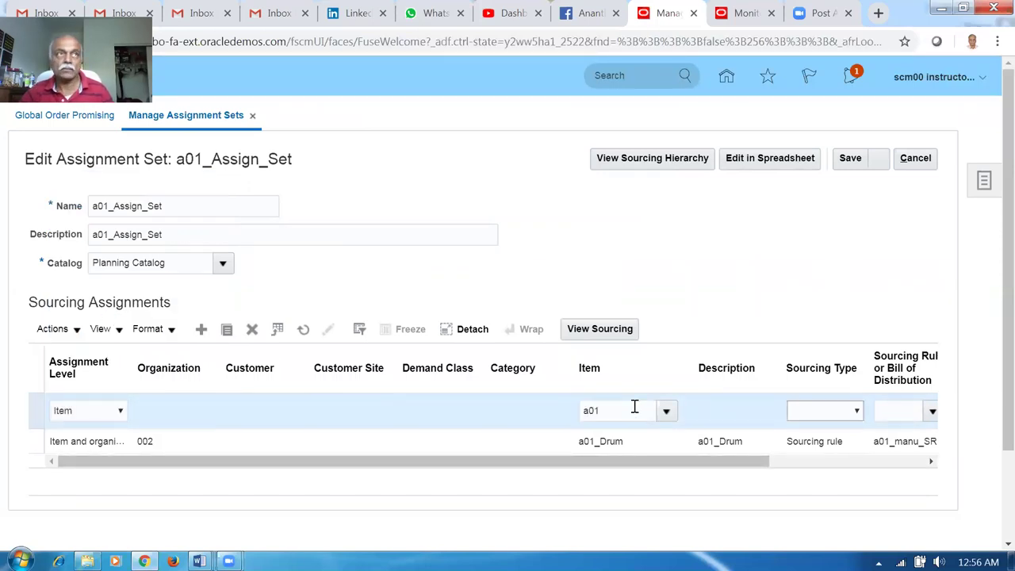
{"action": "left_click", "coordinate": [503, 364]}
{"action": "left_click", "coordinate": [594, 436]}
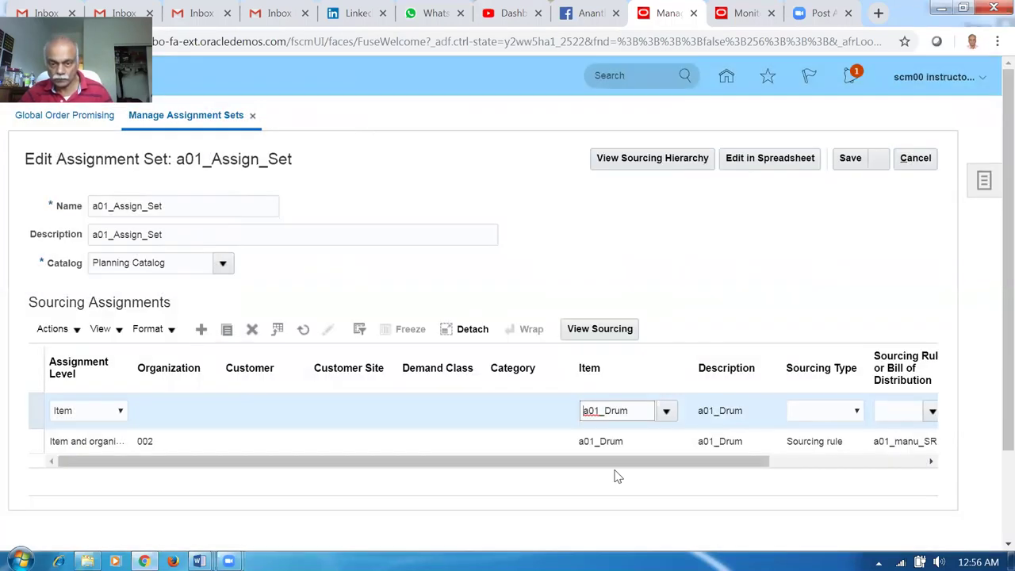
- Give the row sourcing type Sourcing rule with rule a01_ship_to_Cust, then save and close the set
{"action": "left_click", "coordinate": [729, 418]}
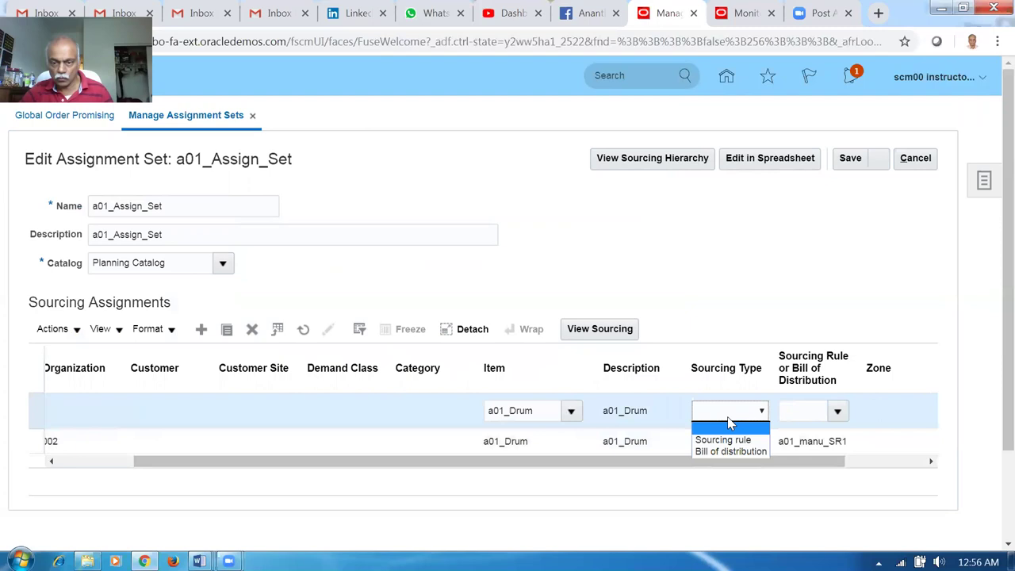
{"action": "left_click", "coordinate": [723, 439]}
{"action": "left_click", "coordinate": [800, 413]}
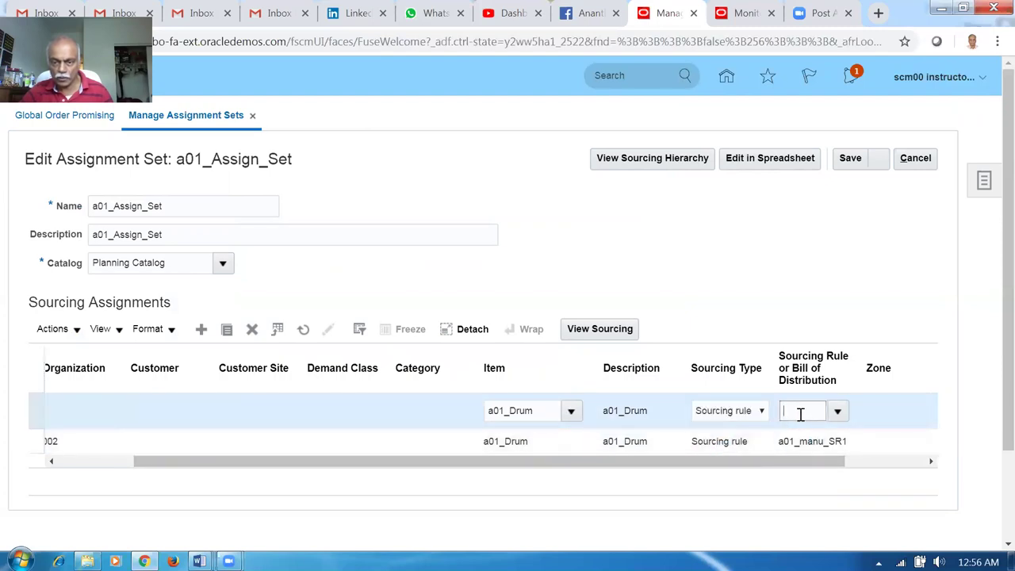
{"action": "type", "text": "a01_ship_"}
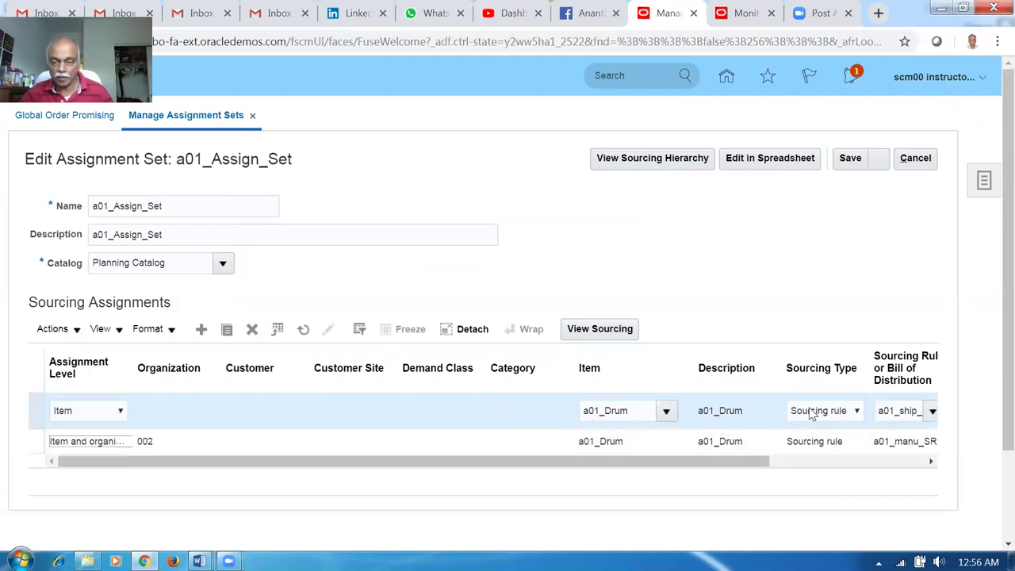
{"action": "left_click", "coordinate": [897, 410]}
{"action": "type", "text": "_ship_to_Cust"}
{"action": "left_click", "coordinate": [878, 168]}
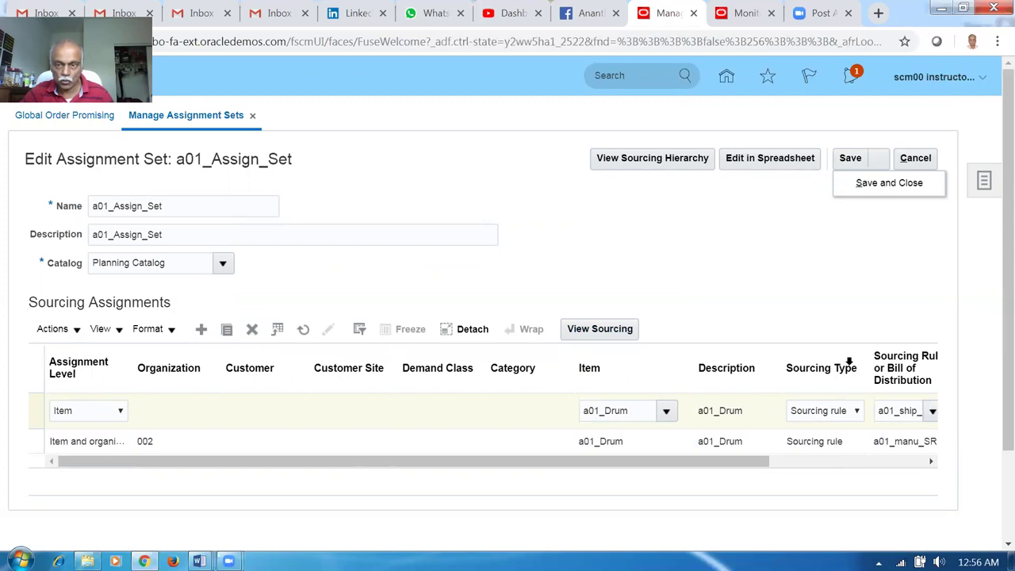
{"action": "left_click", "coordinate": [859, 193]}
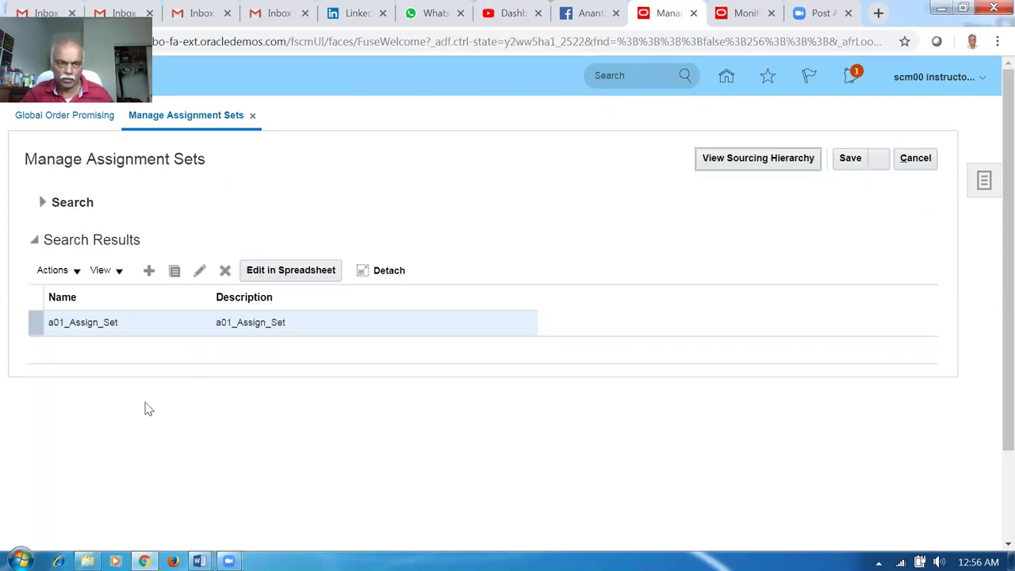
- Review the sourcing hierarchy, then save and close Manage Assignment Sets, confirming the warning
{"action": "left_click", "coordinate": [749, 166]}
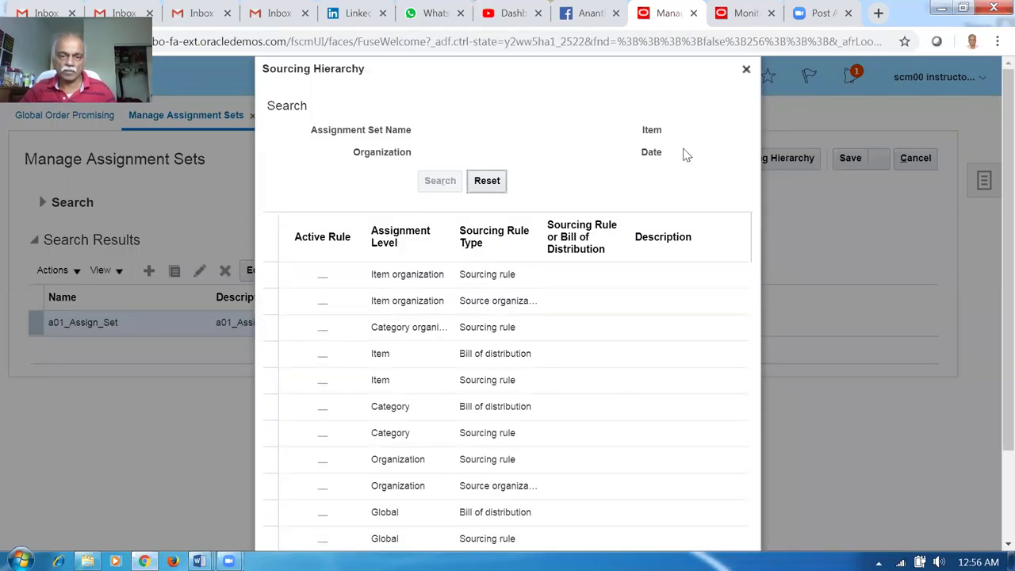
{"action": "left_click", "coordinate": [746, 69]}
{"action": "left_click", "coordinate": [878, 160]}
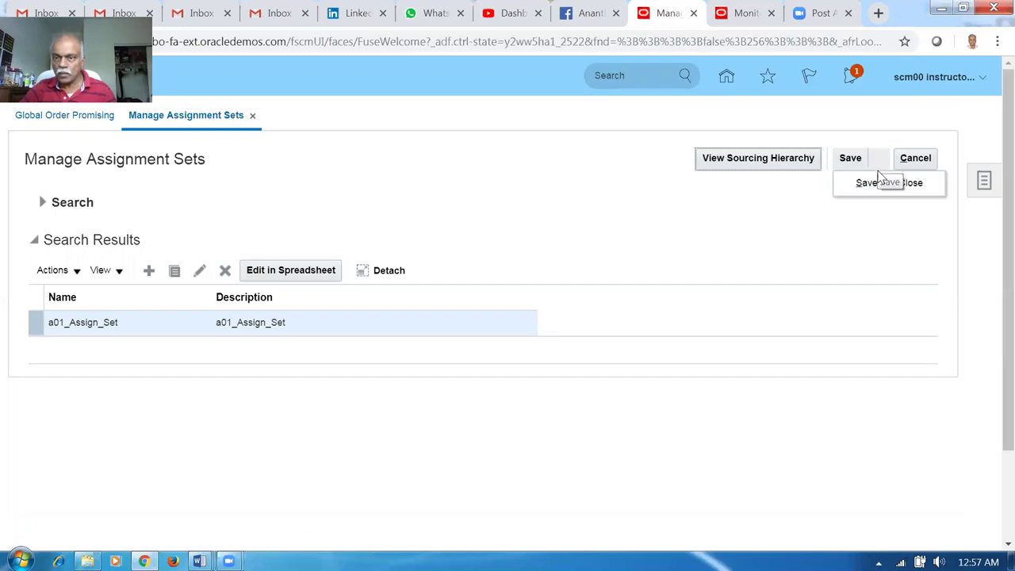
{"action": "left_click", "coordinate": [878, 187]}
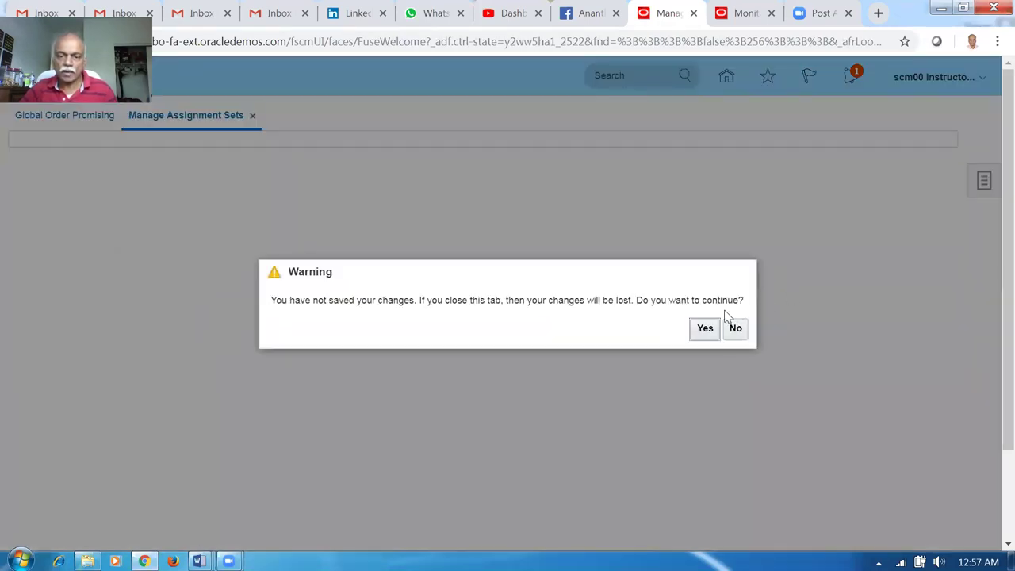
{"action": "left_click", "coordinate": [703, 333]}
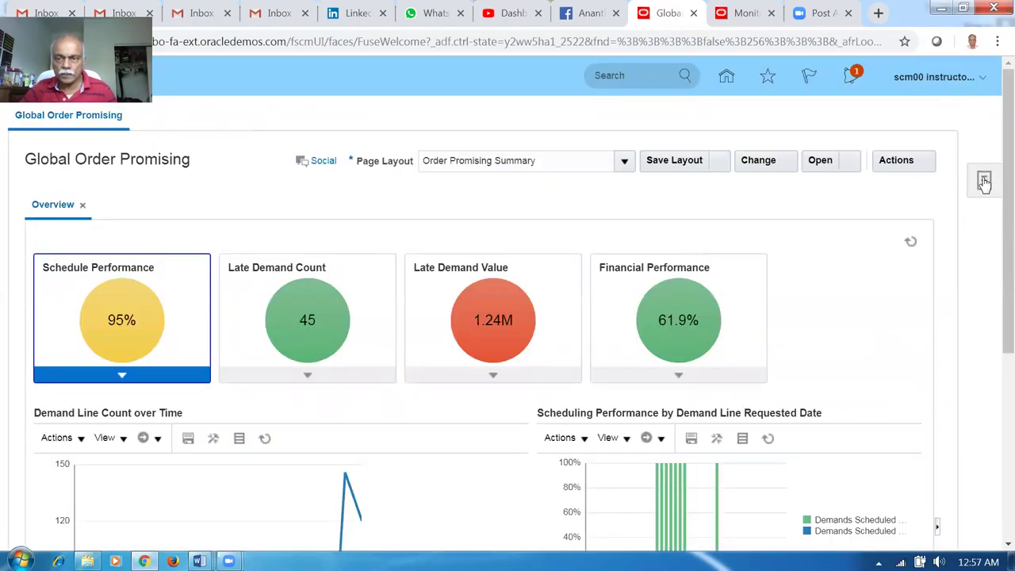
{"action": "left_click", "coordinate": [983, 184]}
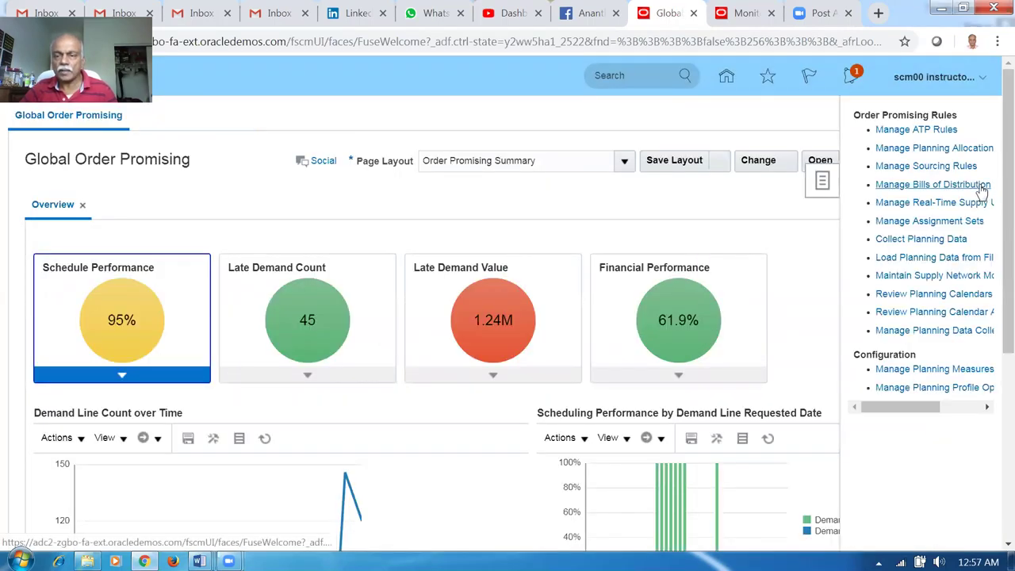
{"action": "left_click", "coordinate": [910, 168]}
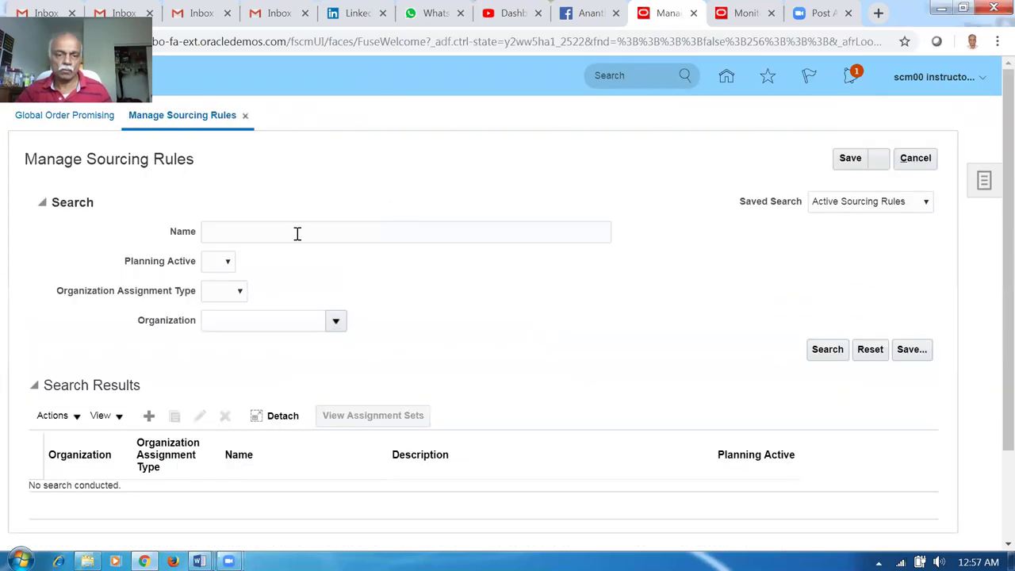
{"action": "left_click", "coordinate": [294, 230]}
{"action": "type", "text": "a01"}
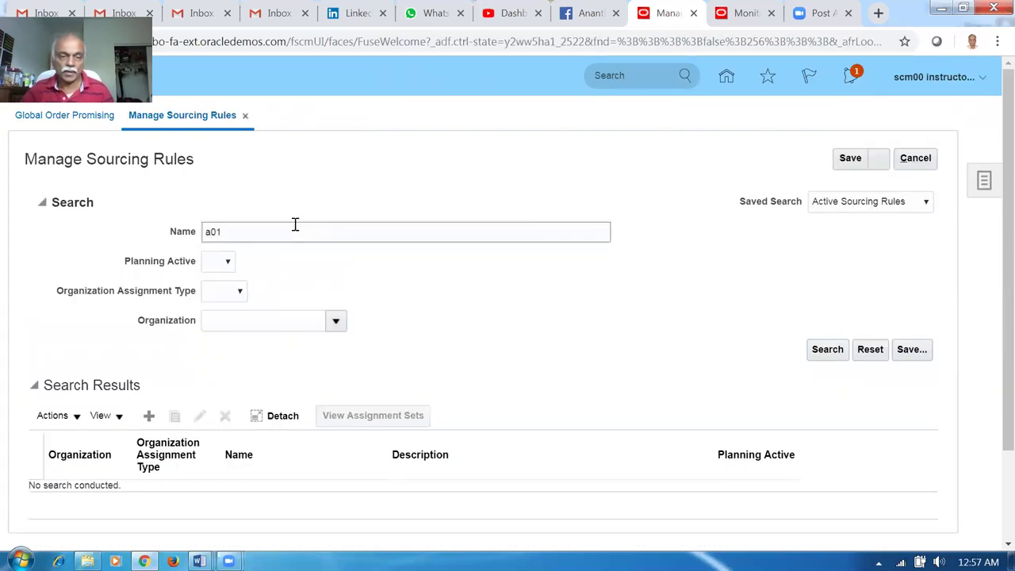
{"action": "key", "text": "Return"}
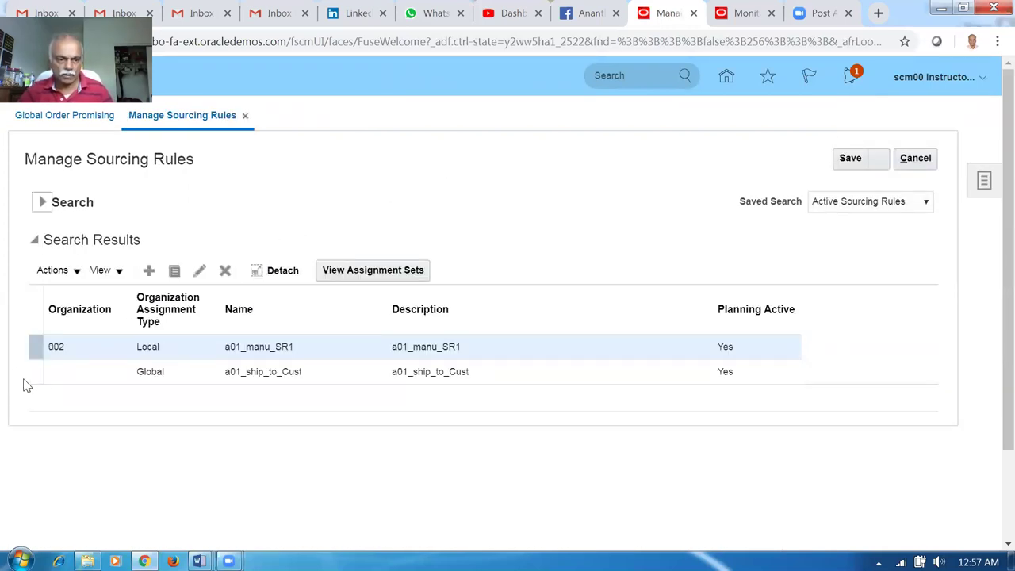
{"action": "left_click", "coordinate": [27, 377]}
{"action": "left_click", "coordinate": [199, 271]}
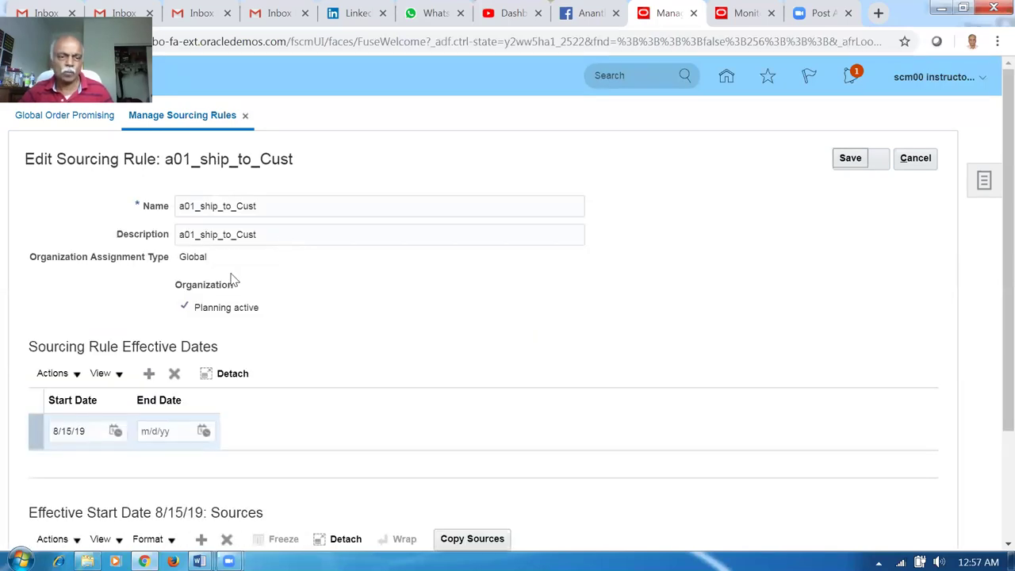
{"action": "scroll", "coordinate": [341, 306], "scroll_direction": "down", "scroll_amount": 2}
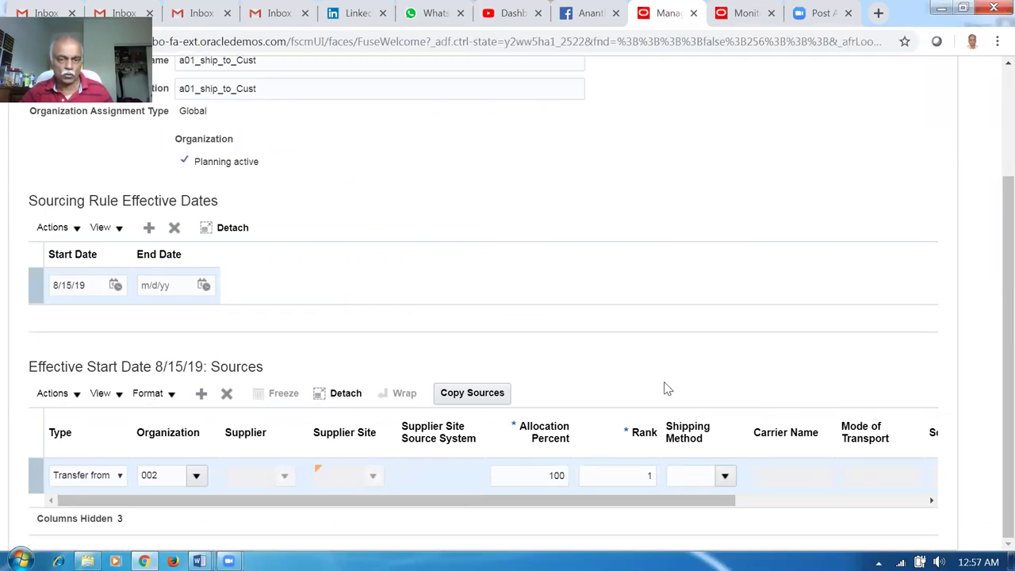
{"action": "scroll", "coordinate": [667, 326], "scroll_direction": "up", "scroll_amount": 2}
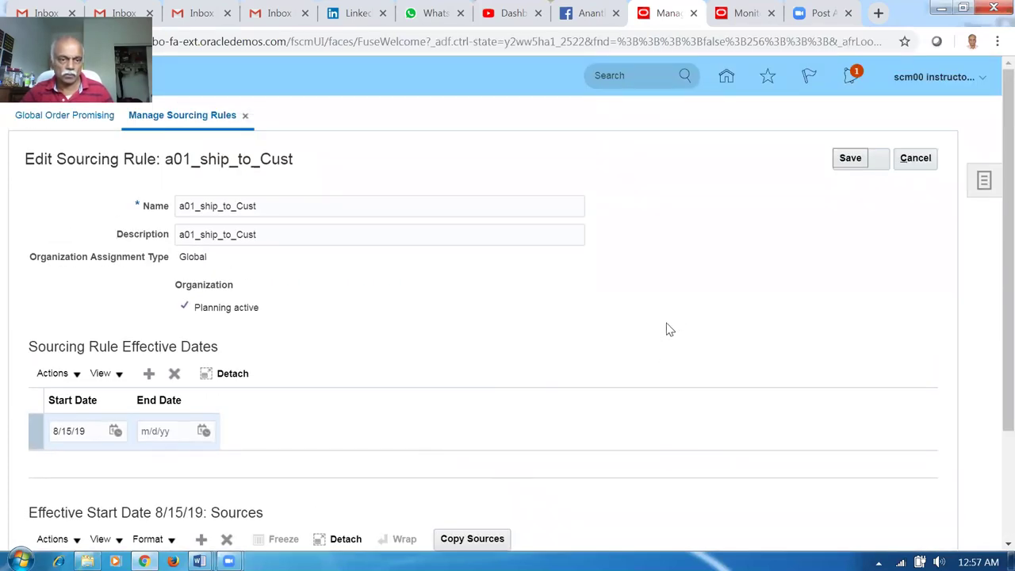
{"action": "left_click", "coordinate": [918, 160]}
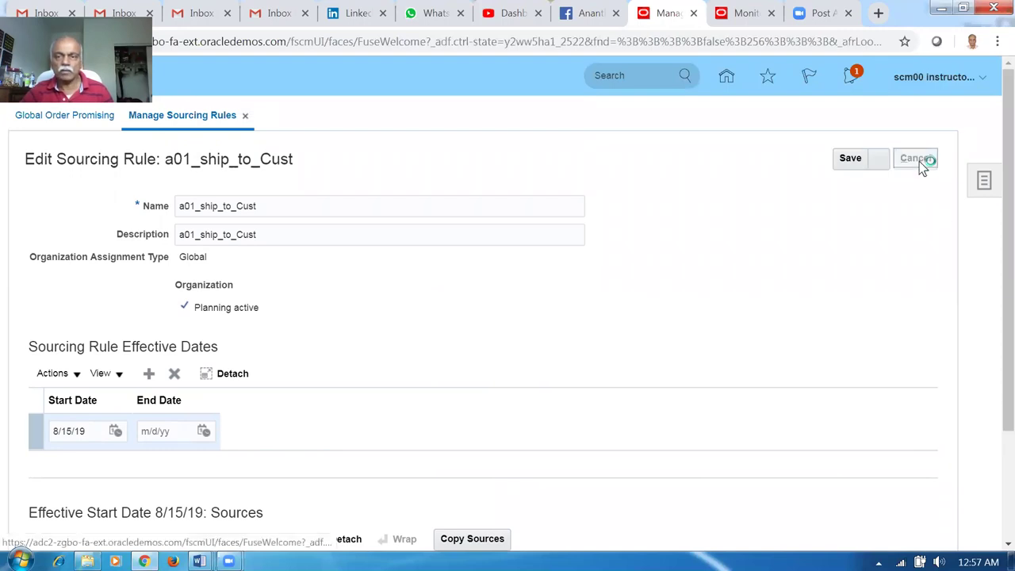
{"action": "left_click", "coordinate": [913, 160]}
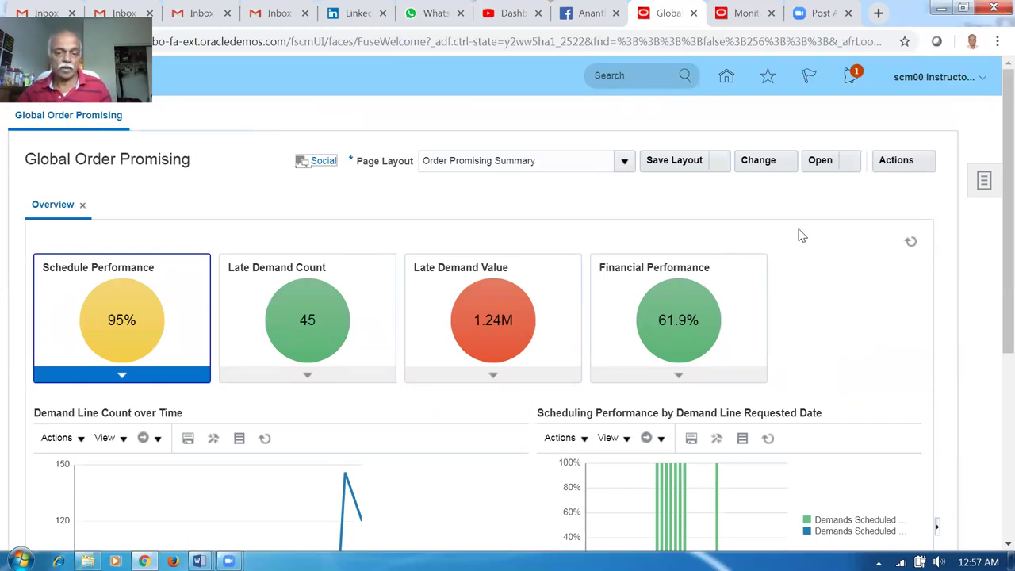
- Go to the Supply Chain Planning Plan Inputs work area and its task list
{"action": "left_click", "coordinate": [725, 77]}
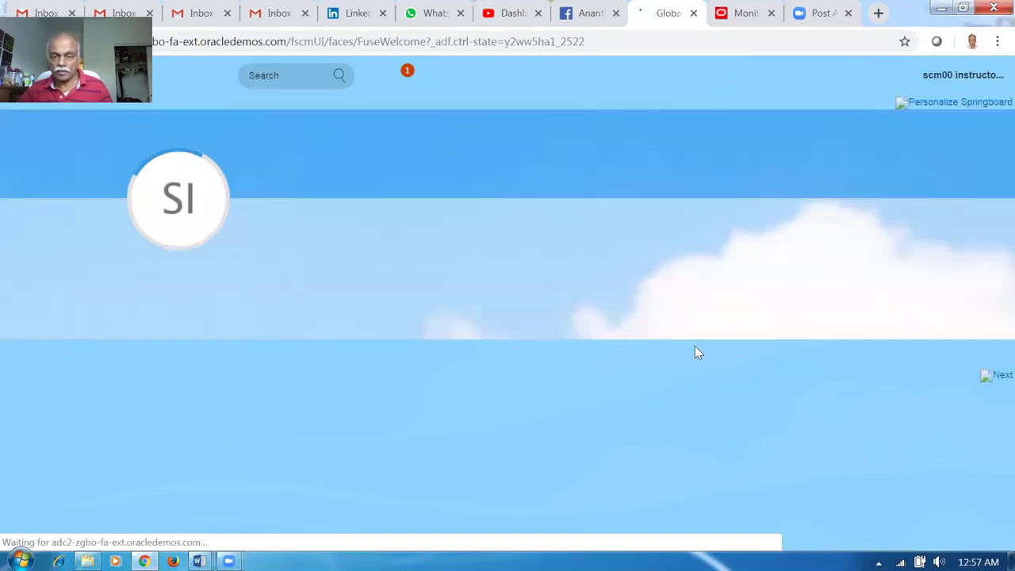
{"action": "left_click", "coordinate": [808, 422]}
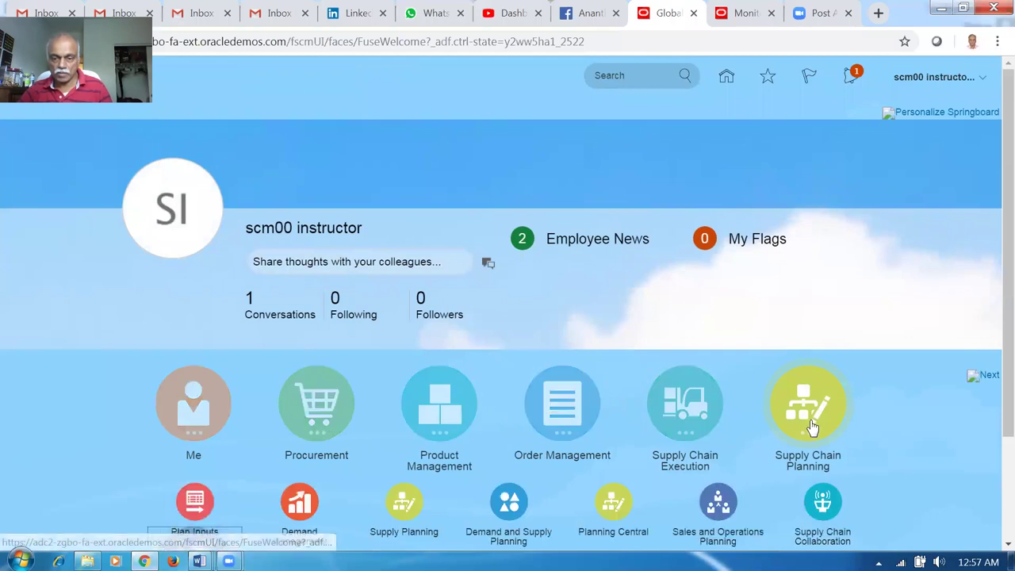
{"action": "left_click", "coordinate": [200, 520]}
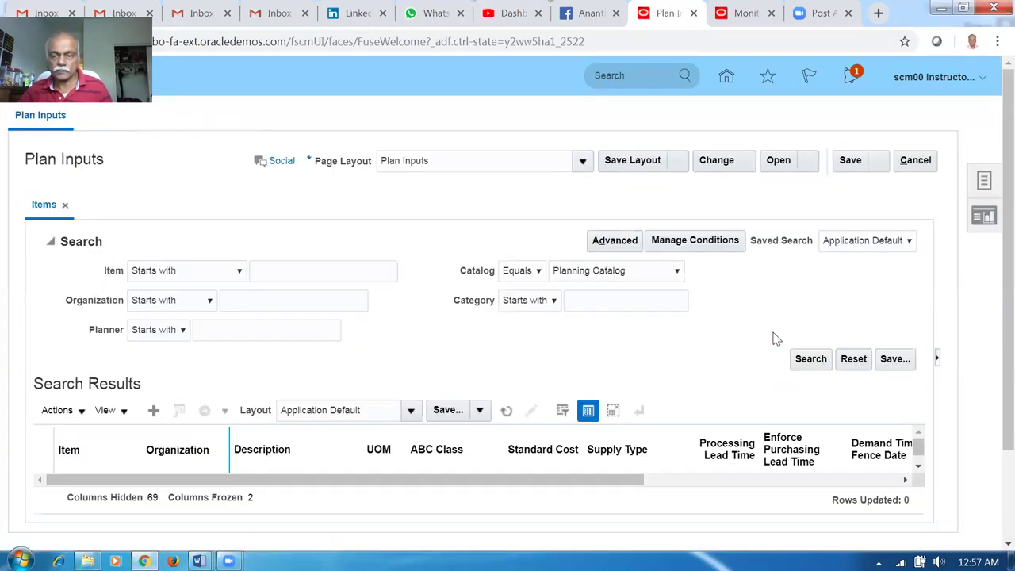
{"action": "left_click", "coordinate": [991, 184]}
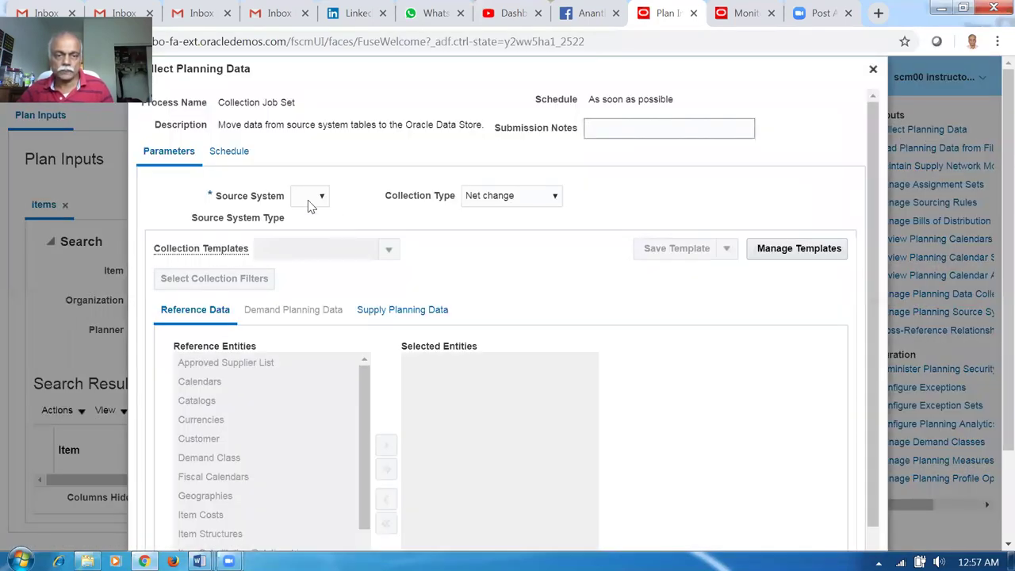
- Submit a collection of Order Orchestration Reference Objects from source system OPS
{"action": "left_click", "coordinate": [310, 198]}
{"action": "left_click", "coordinate": [309, 224]}
{"action": "left_click", "coordinate": [320, 198]}
{"action": "left_click", "coordinate": [316, 225]}
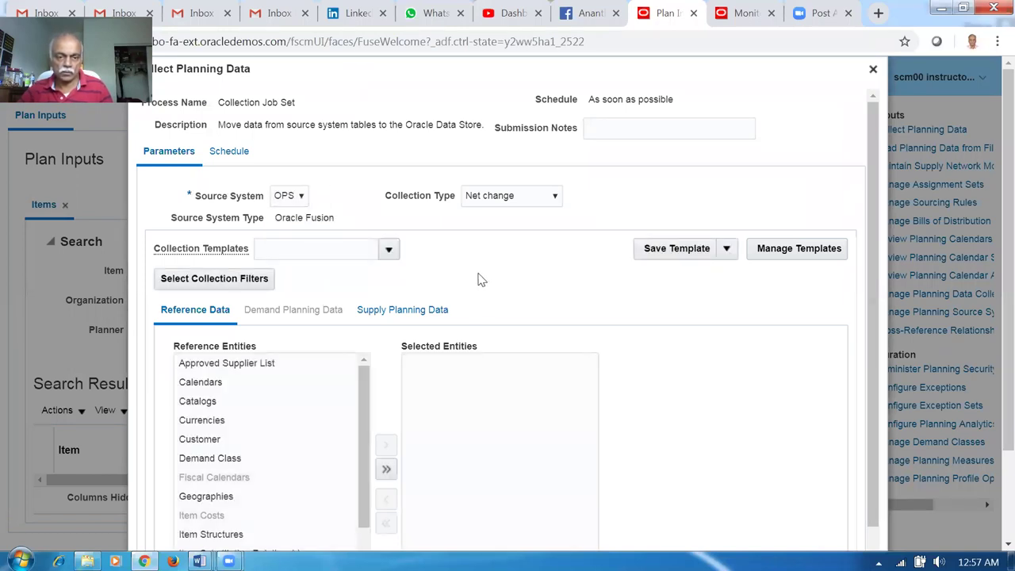
{"action": "scroll", "coordinate": [475, 301], "scroll_direction": "down", "scroll_amount": 3}
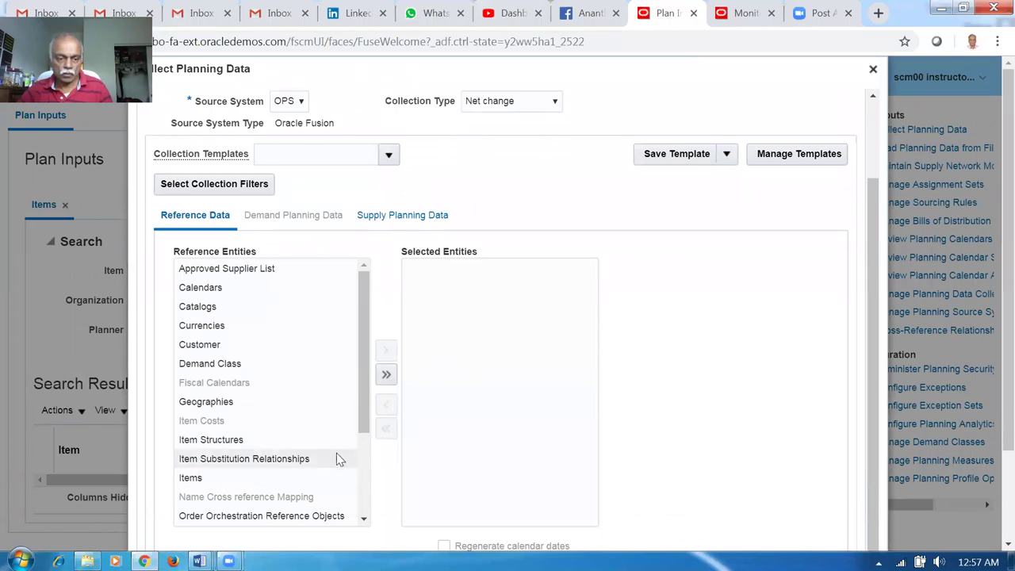
{"action": "left_click", "coordinate": [271, 517]}
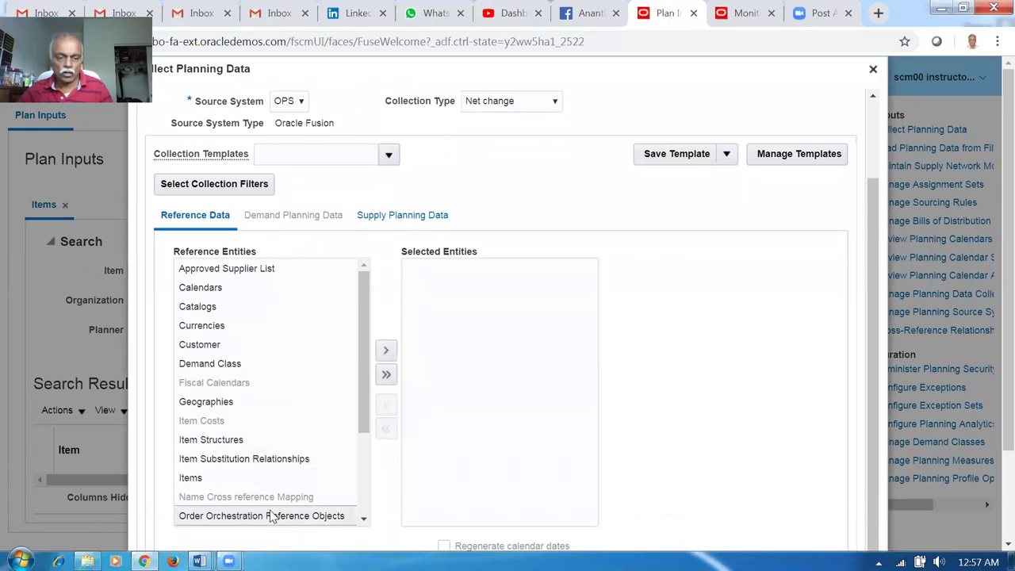
{"action": "left_click", "coordinate": [385, 349]}
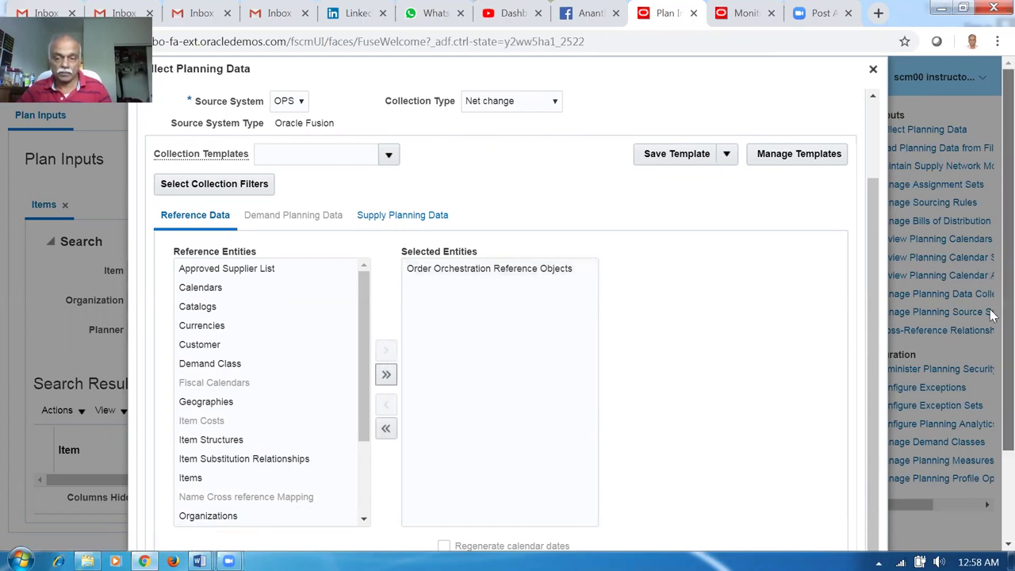
{"action": "scroll", "coordinate": [993, 316], "scroll_direction": "down", "scroll_amount": 3}
{"action": "left_click", "coordinate": [790, 489]}
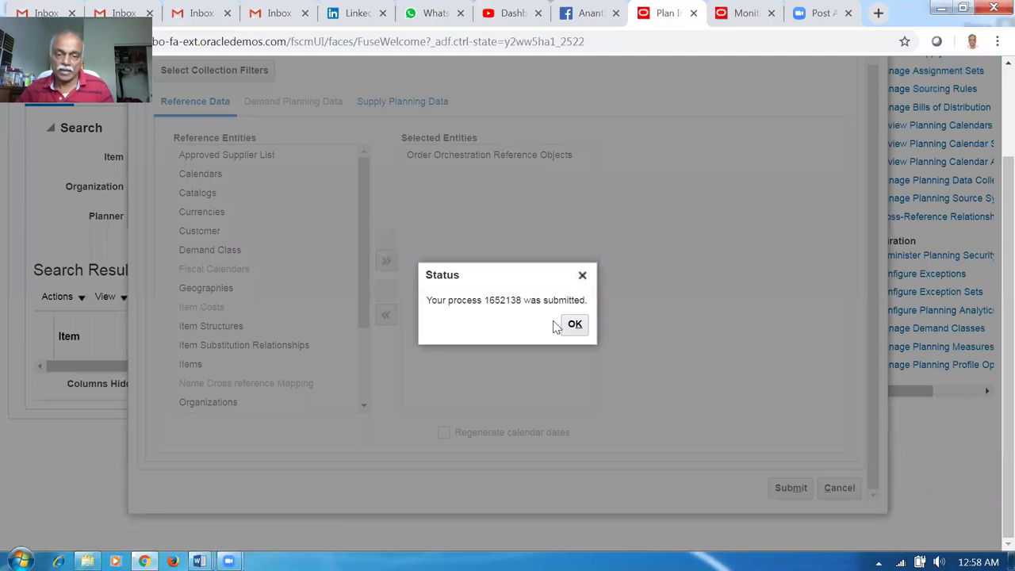
{"action": "left_click", "coordinate": [574, 325]}
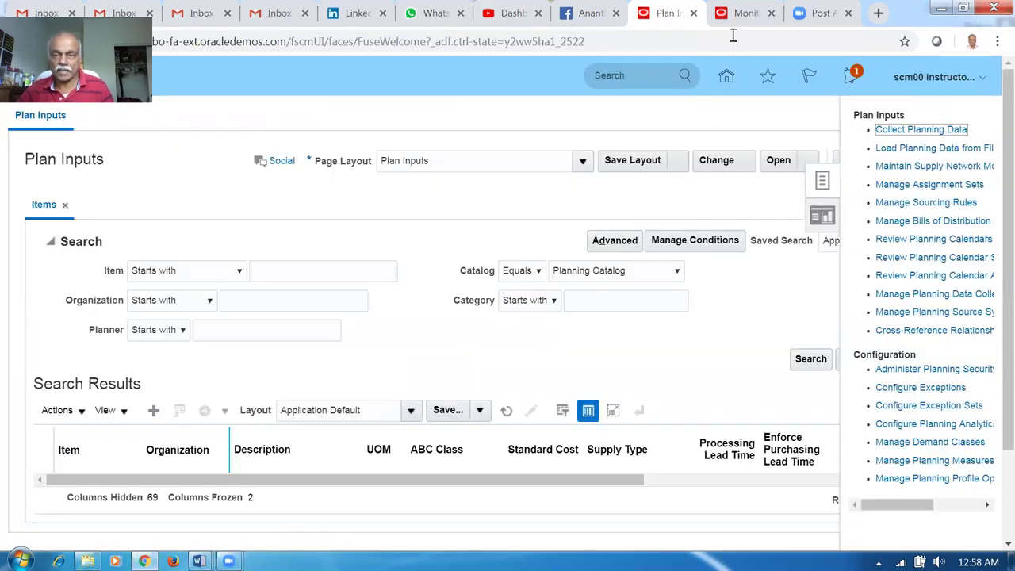
- Refresh the Scheduled Processes list to see the collection jobs Succeeded through process 1652172
{"action": "left_click", "coordinate": [739, 13]}
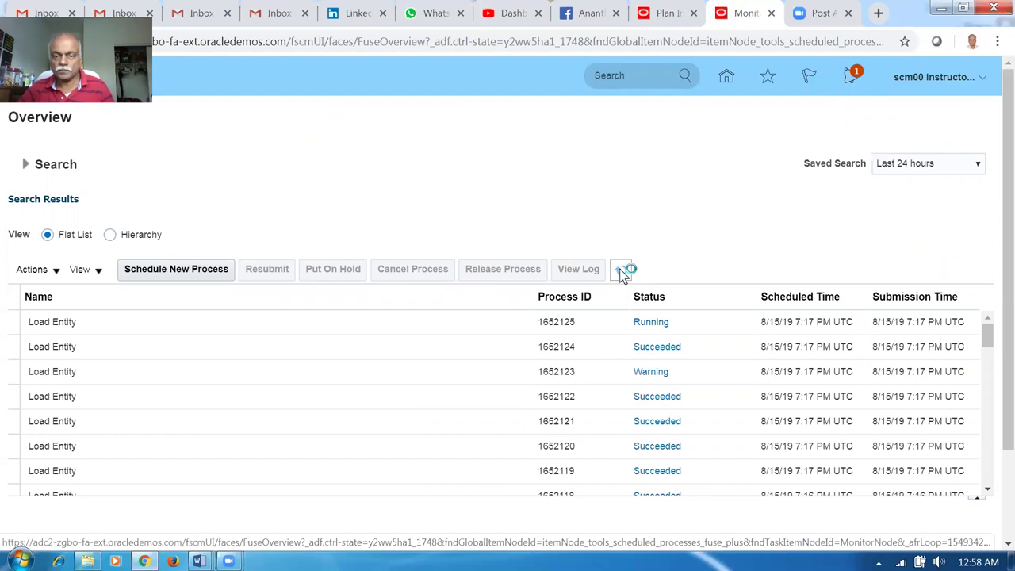
{"action": "left_click", "coordinate": [623, 271]}
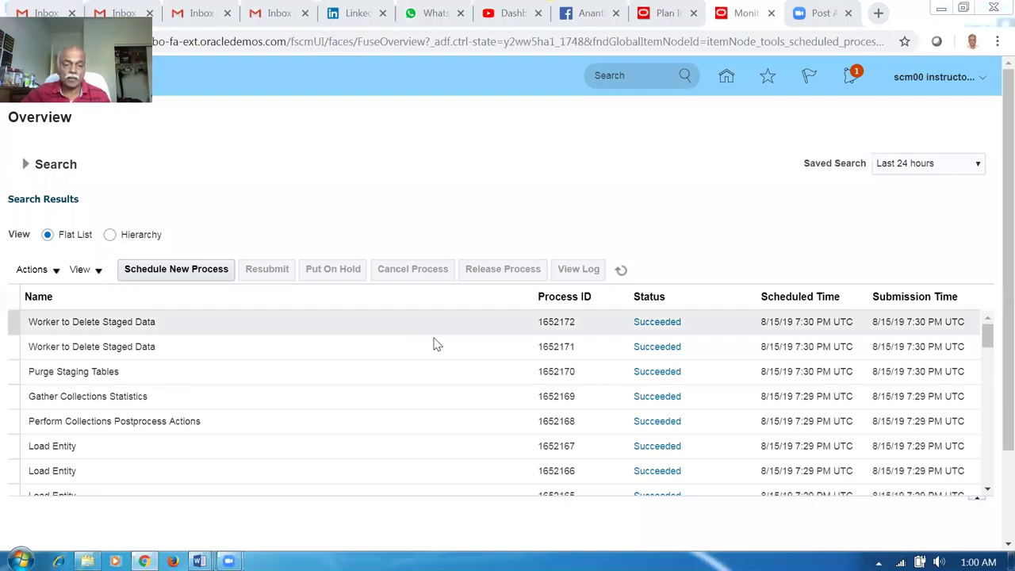
{"action": "left_click", "coordinate": [155, 272]}
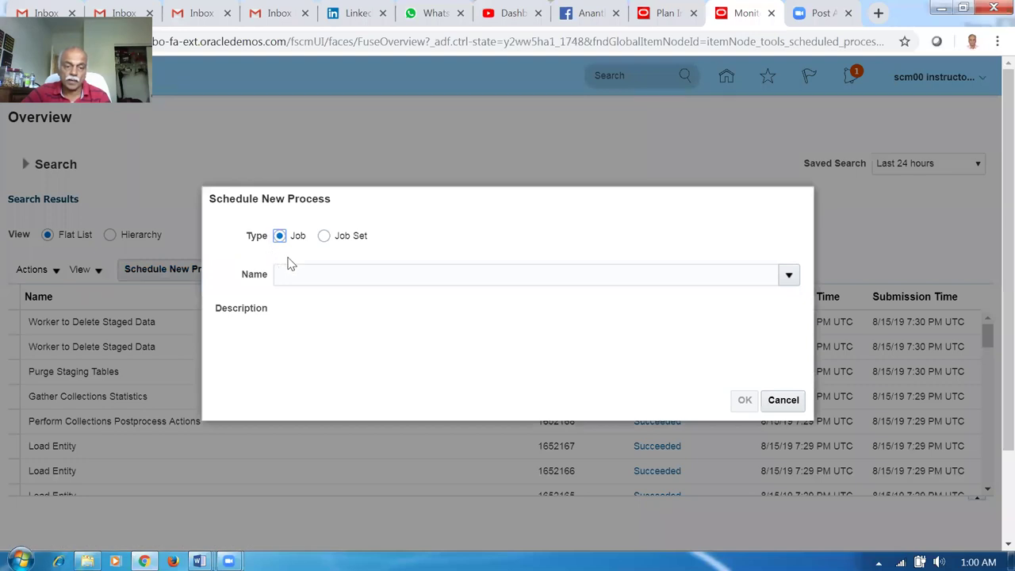
- Select the Refresh and Start the Order Promising Server job by searching 'ref%start%'
{"action": "left_click", "coordinate": [312, 272]}
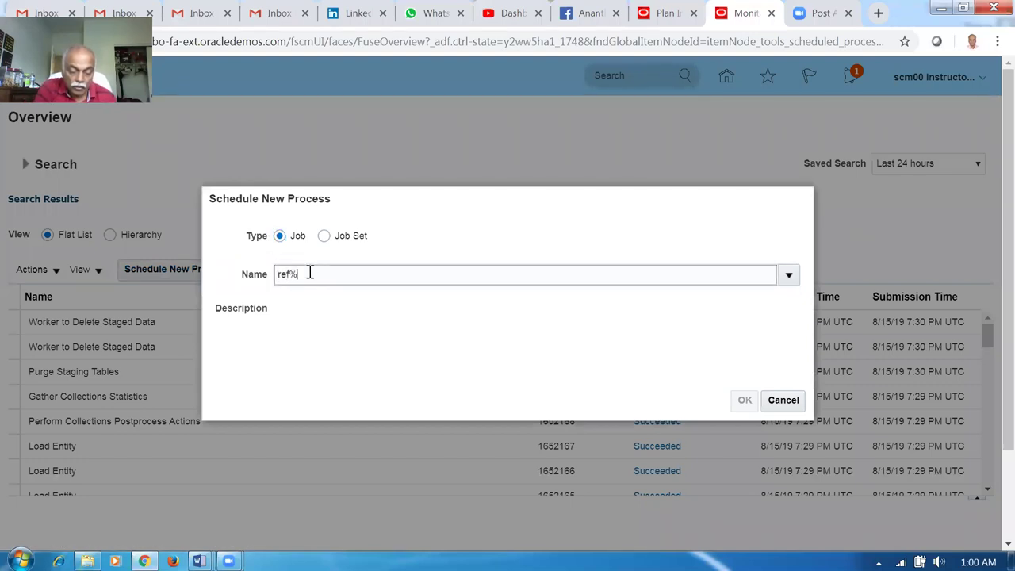
{"action": "type", "text": "ref%start%"}
{"action": "key", "text": "Tab"}
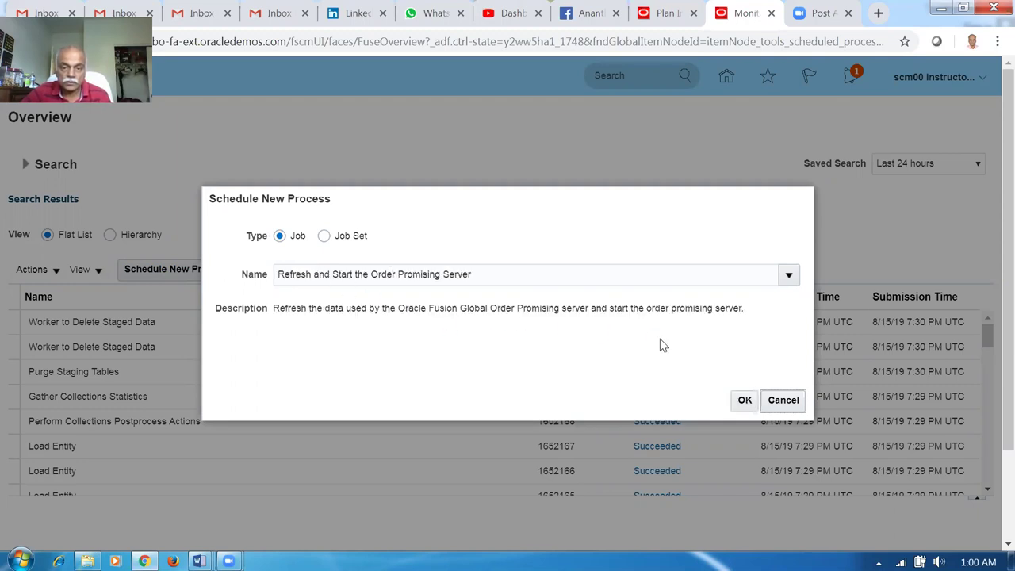
{"action": "left_click", "coordinate": [742, 399]}
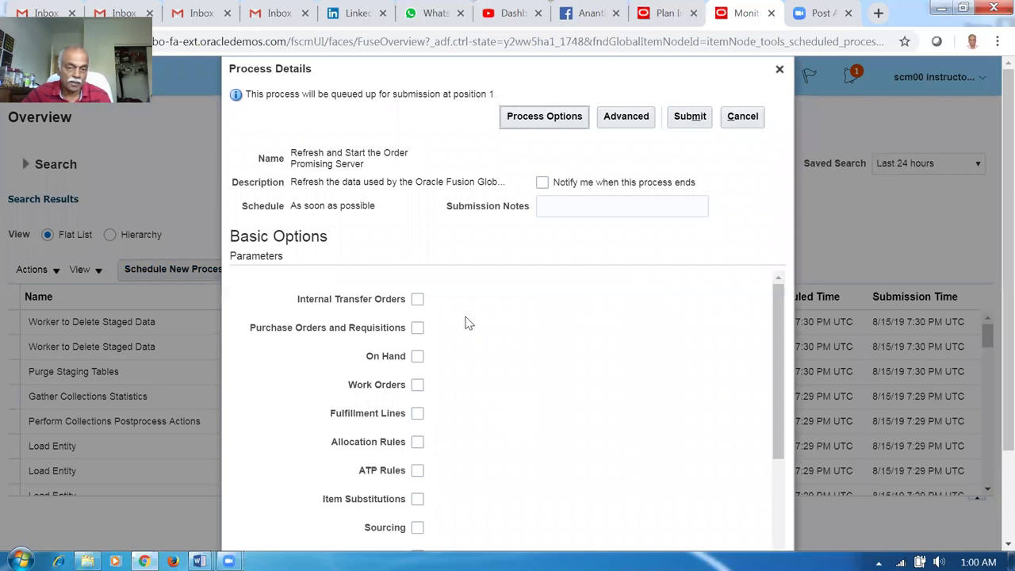
- Include transfer orders, purchase orders, on hand, work orders, fulfillment lines, rules, substitutions and sourcing
{"action": "left_click", "coordinate": [417, 299]}
{"action": "left_click", "coordinate": [417, 327]}
{"action": "left_click", "coordinate": [417, 358]}
{"action": "left_click", "coordinate": [417, 385]}
{"action": "left_click", "coordinate": [418, 414]}
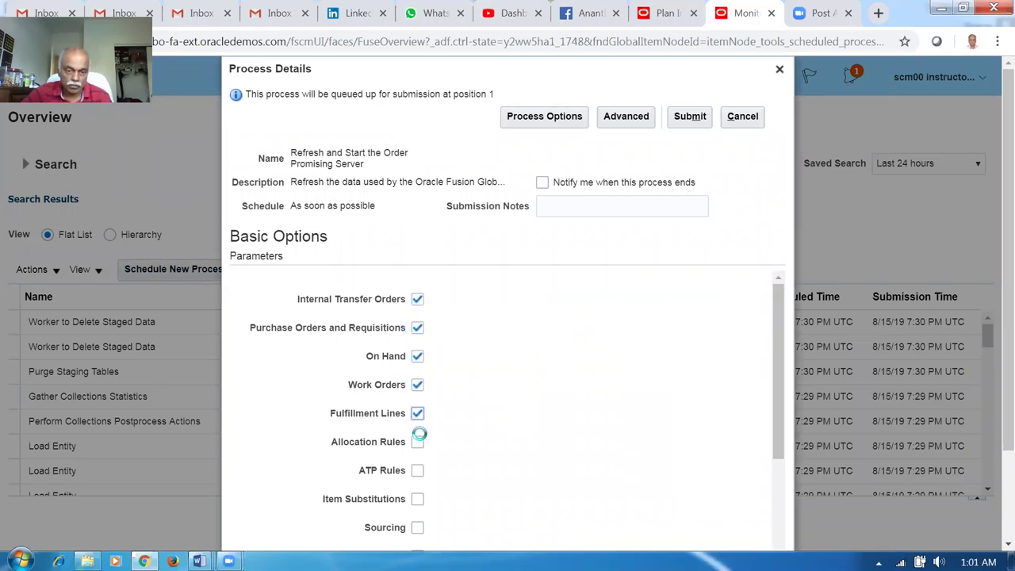
{"action": "left_click", "coordinate": [418, 470]}
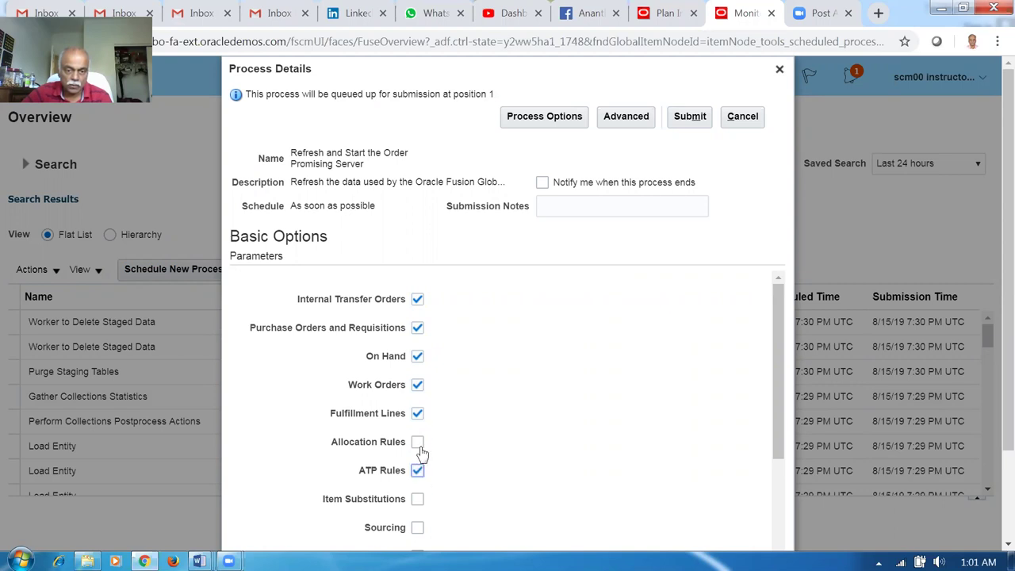
{"action": "left_click", "coordinate": [420, 447]}
{"action": "left_click", "coordinate": [417, 499]}
{"action": "left_click", "coordinate": [418, 528]}
{"action": "left_click_drag", "start_coordinate": [780, 364], "coordinate": [801, 444]}
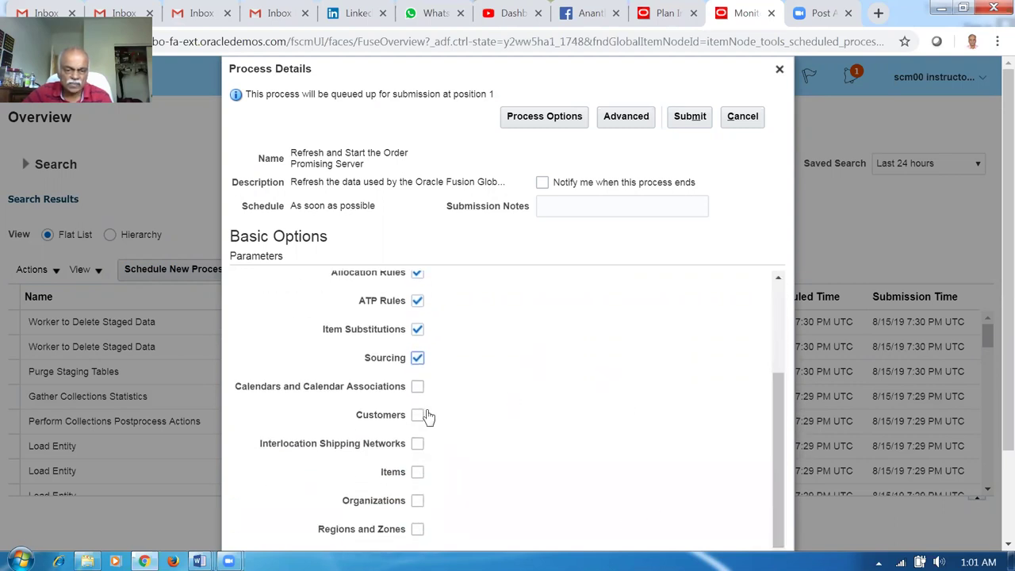
- Include calendars, customers, shipping networks, items, organizations, and regions and zones
{"action": "left_click", "coordinate": [418, 388]}
{"action": "left_click", "coordinate": [418, 415]}
{"action": "left_click", "coordinate": [417, 444]}
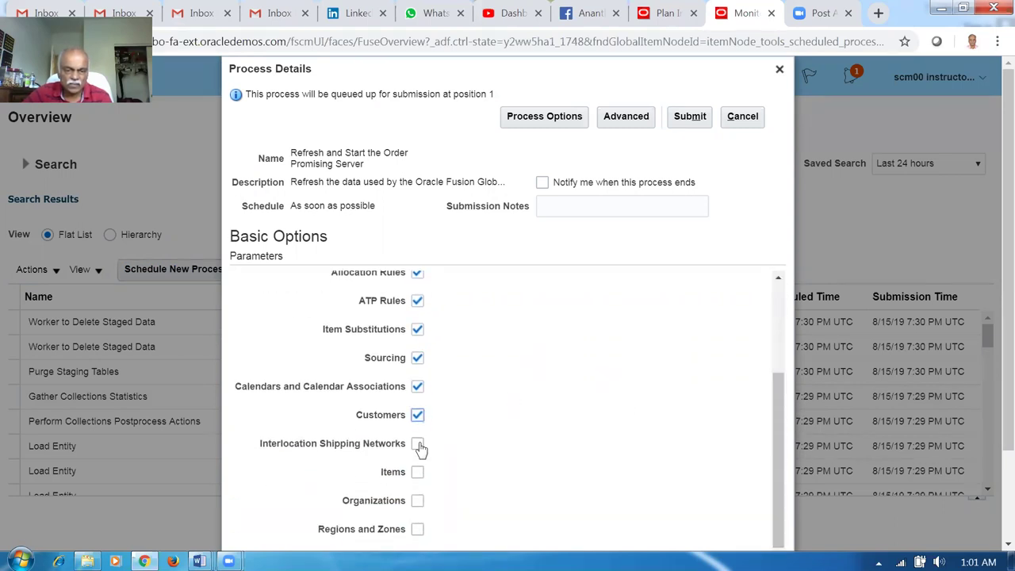
{"action": "left_click", "coordinate": [416, 473]}
{"action": "left_click", "coordinate": [417, 500]}
{"action": "left_click", "coordinate": [418, 528]}
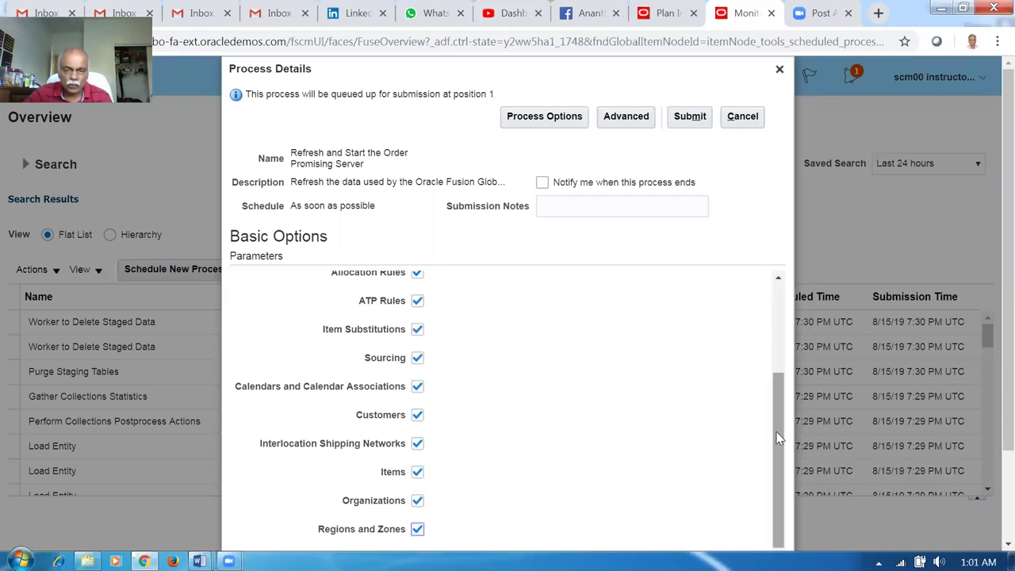
{"action": "left_click_drag", "start_coordinate": [777, 438], "coordinate": [788, 484]}
- Include resources, routings, suppliers and UOM, then submit the job as process 1652173
{"action": "left_click", "coordinate": [416, 479]}
{"action": "left_click", "coordinate": [418, 505]}
{"action": "left_click", "coordinate": [417, 534]}
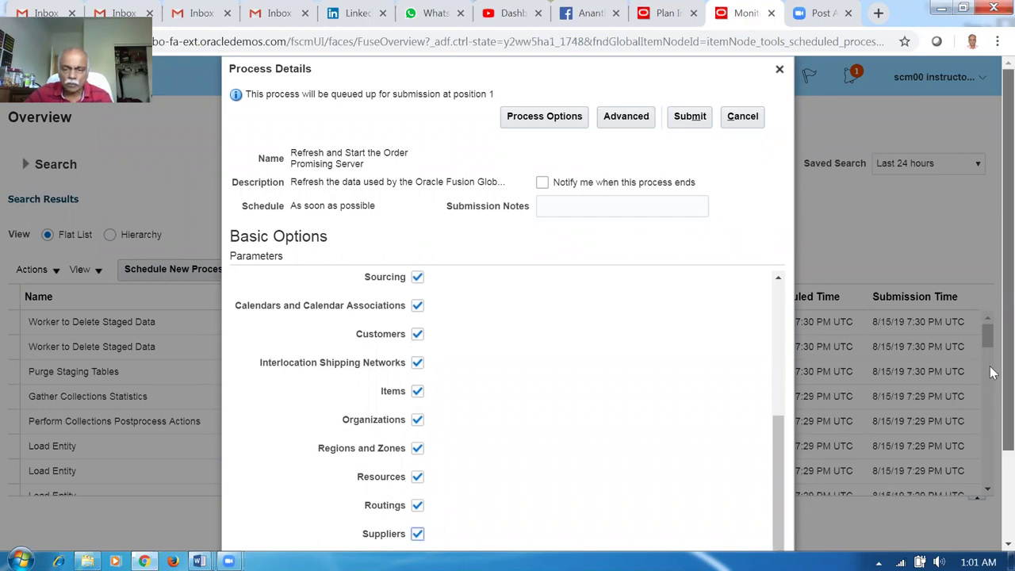
{"action": "scroll", "coordinate": [584, 453], "scroll_direction": "down", "scroll_amount": 1}
{"action": "left_click", "coordinate": [413, 482]}
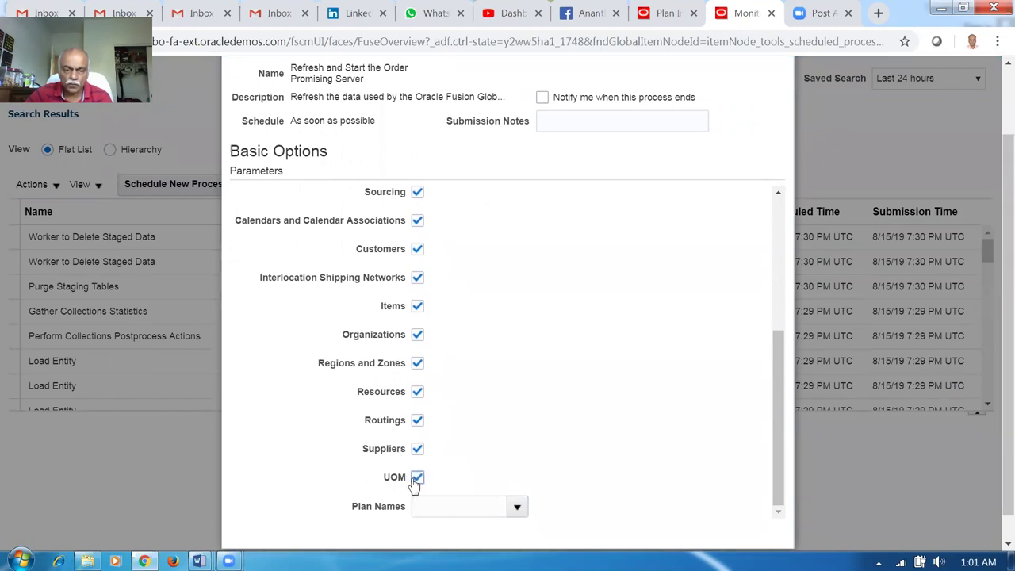
{"action": "scroll", "coordinate": [991, 283], "scroll_direction": "up", "scroll_amount": 1}
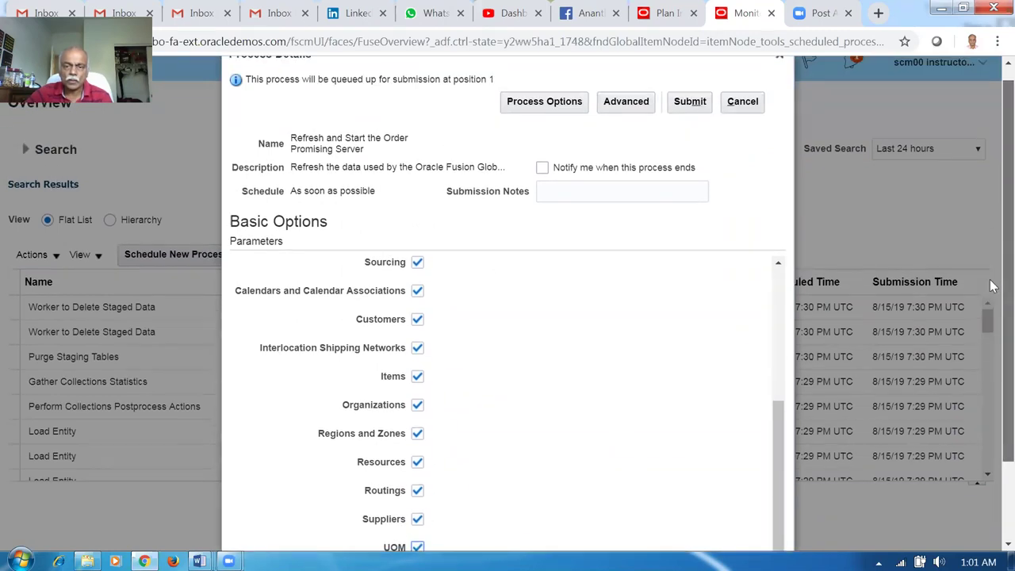
{"action": "left_click", "coordinate": [687, 116]}
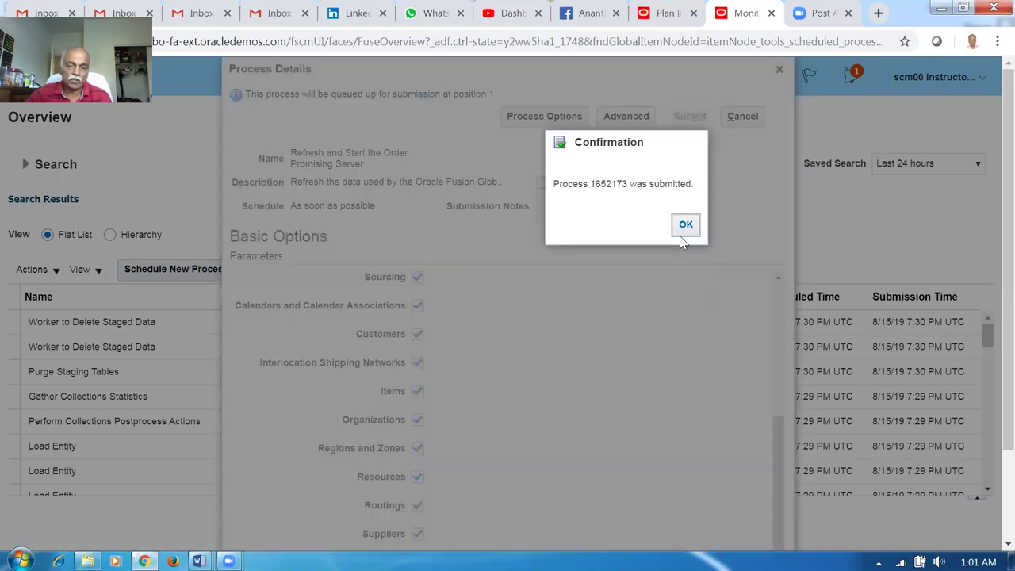
{"action": "left_click", "coordinate": [676, 225]}
- Refresh the process list until process 1652173 shows as Running
{"action": "left_click", "coordinate": [621, 271]}
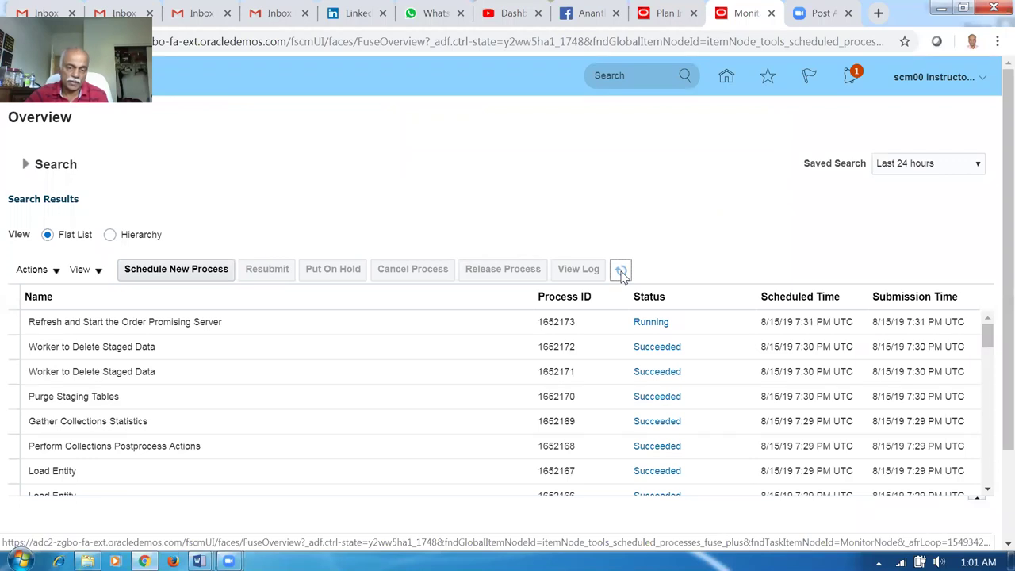
{"action": "left_click", "coordinate": [621, 271]}
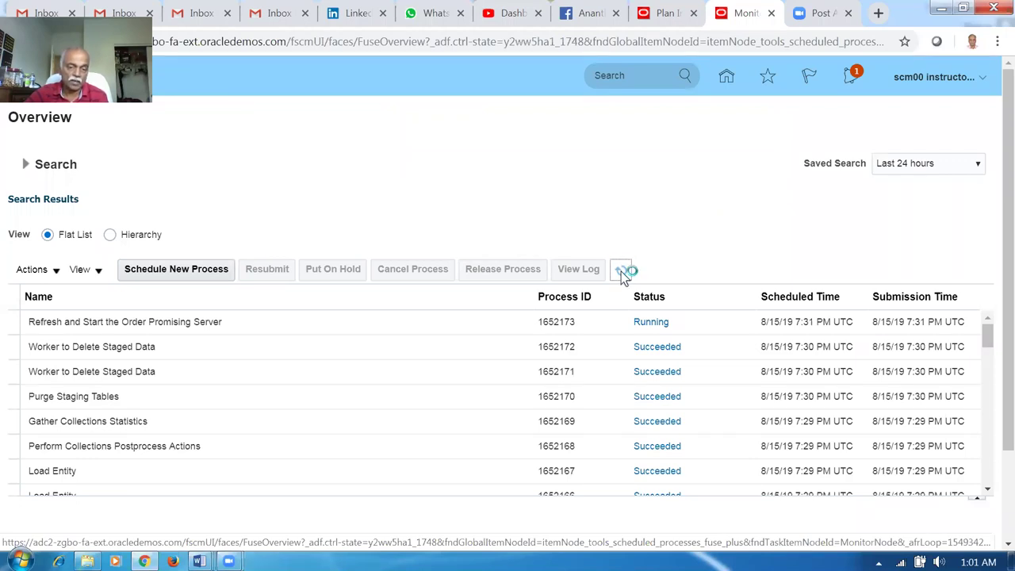
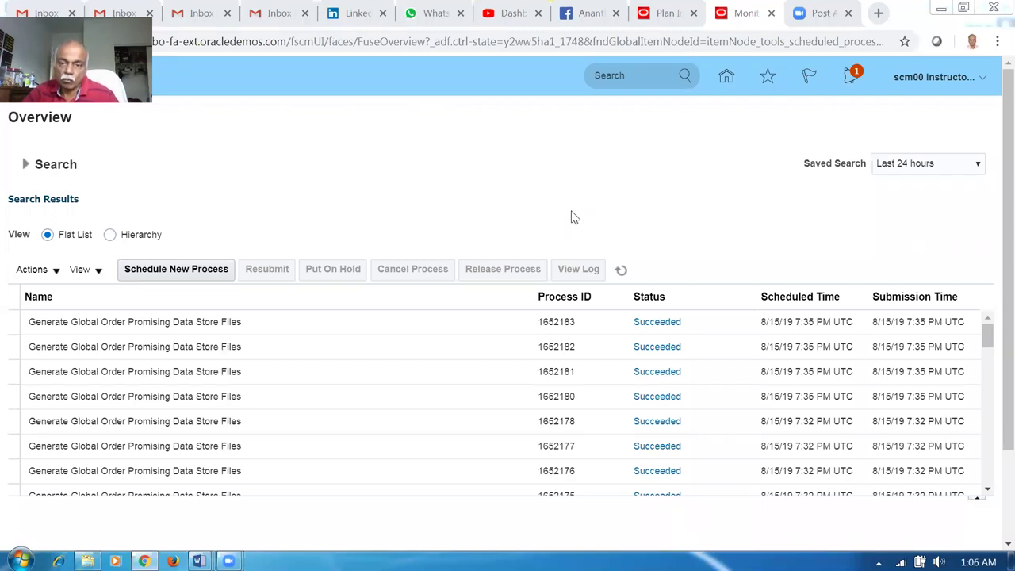
- Go to Order Management's Pricing Administration overview from the home page
{"action": "left_click", "coordinate": [669, 15]}
{"action": "left_click", "coordinate": [683, 120]}
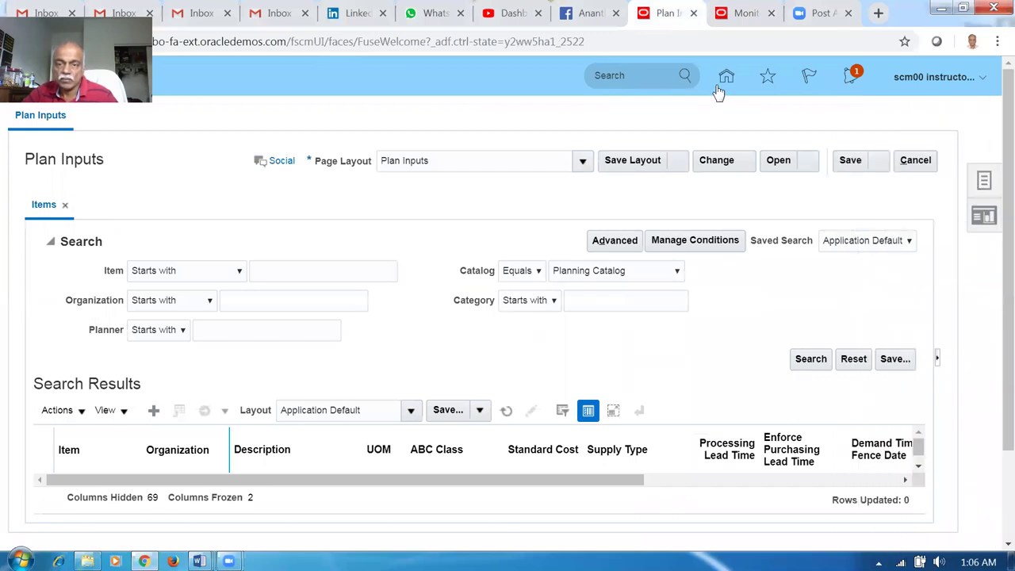
{"action": "left_click", "coordinate": [726, 77]}
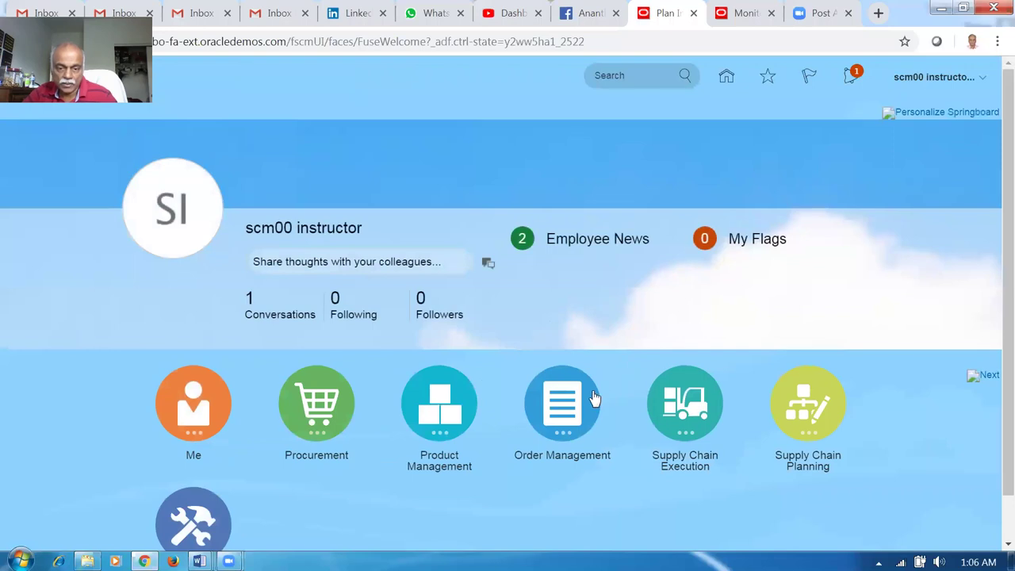
{"action": "left_click", "coordinate": [592, 394]}
{"action": "left_click", "coordinate": [405, 514]}
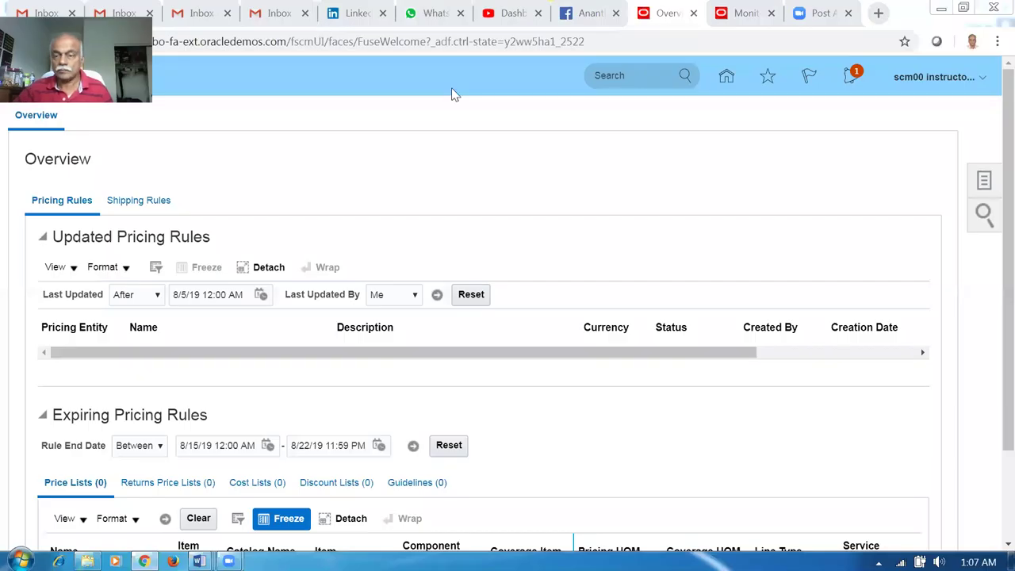
{"action": "left_click", "coordinate": [987, 184]}
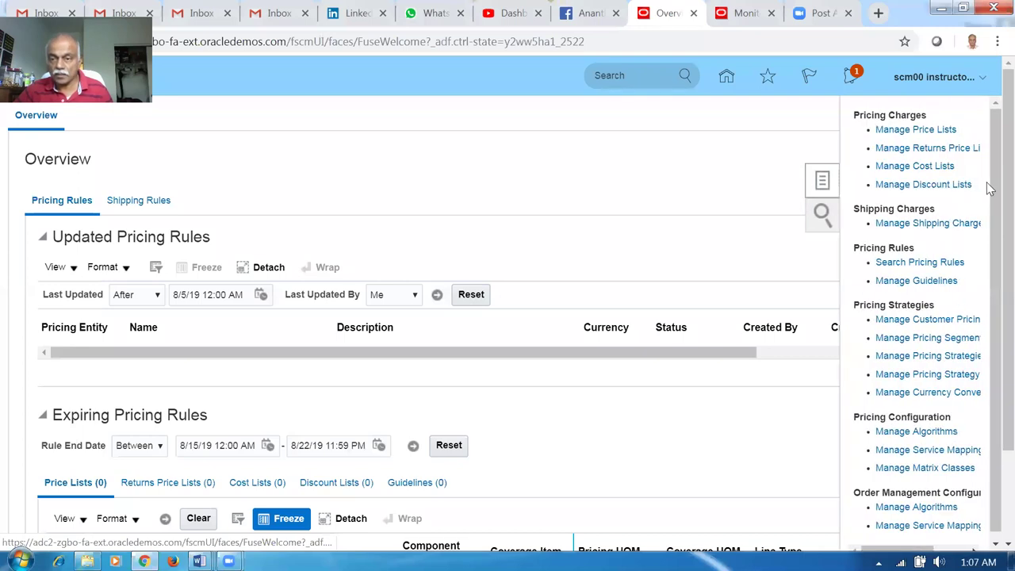
- Search Manage Price Lists for names starting with 'Corp' and widen the Name column
{"action": "left_click", "coordinate": [904, 130]}
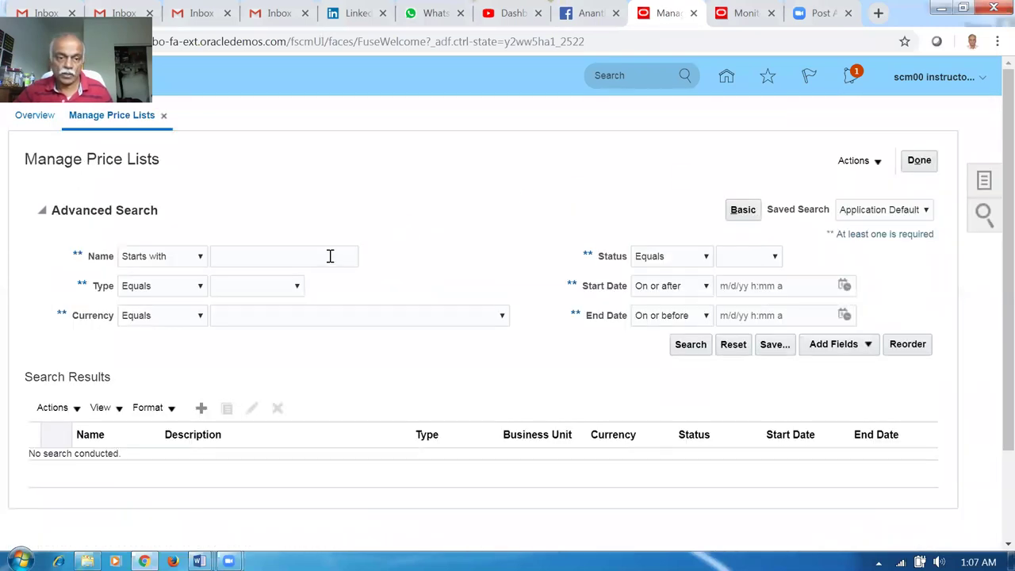
{"action": "left_click", "coordinate": [287, 252]}
{"action": "type", "text": "Corp"}
{"action": "left_click", "coordinate": [676, 347]}
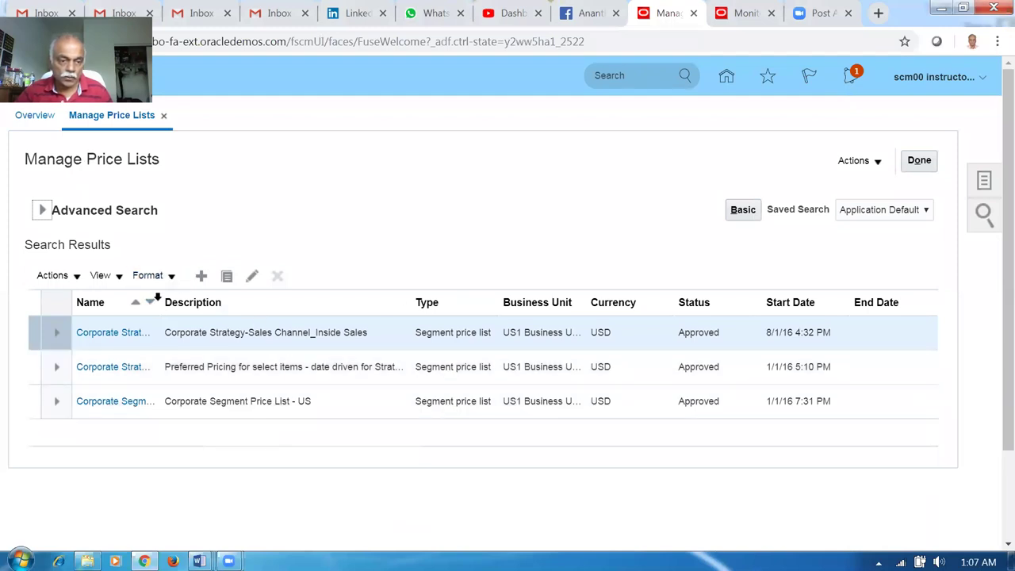
{"action": "left_click_drag", "start_coordinate": [159, 305], "coordinate": [252, 308]}
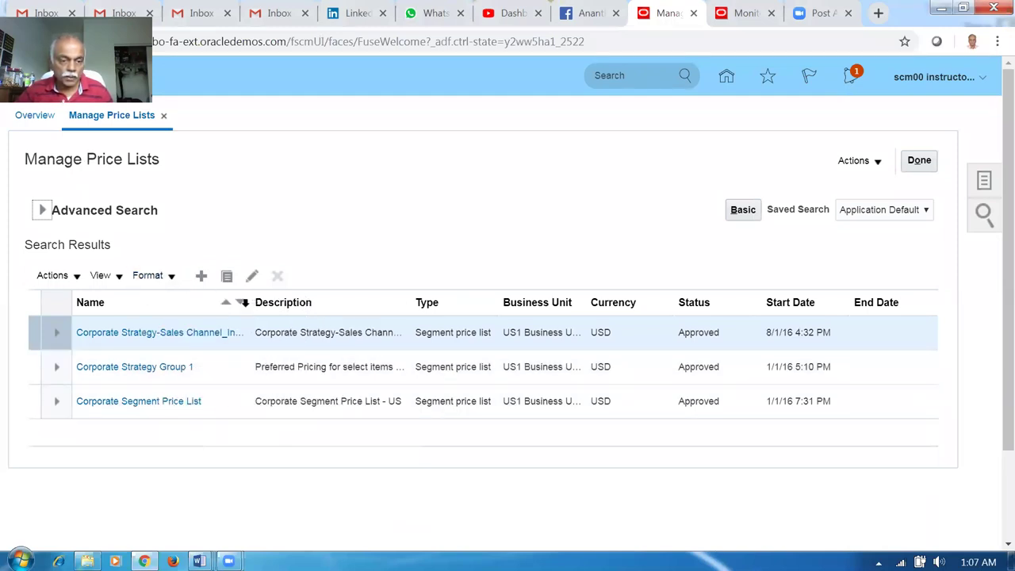
- Open the Corporate Segment Price List on its All Items lines
{"action": "left_click", "coordinate": [125, 409]}
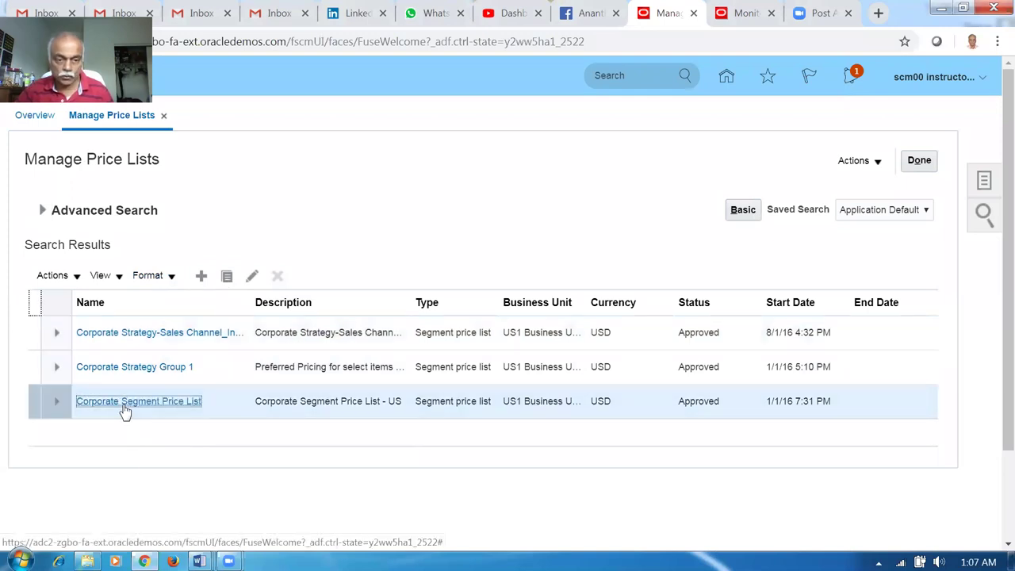
{"action": "left_click", "coordinate": [182, 396]}
{"action": "scroll", "coordinate": [417, 309], "scroll_direction": "down", "scroll_amount": 2}
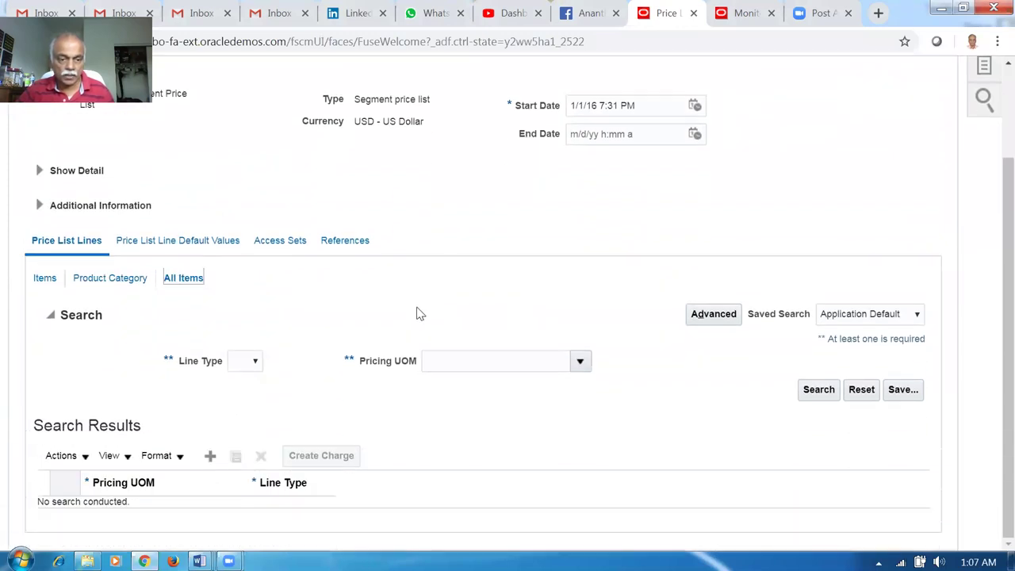
- Add a new price list line with pricing UOM Ea
{"action": "left_click", "coordinate": [210, 455]}
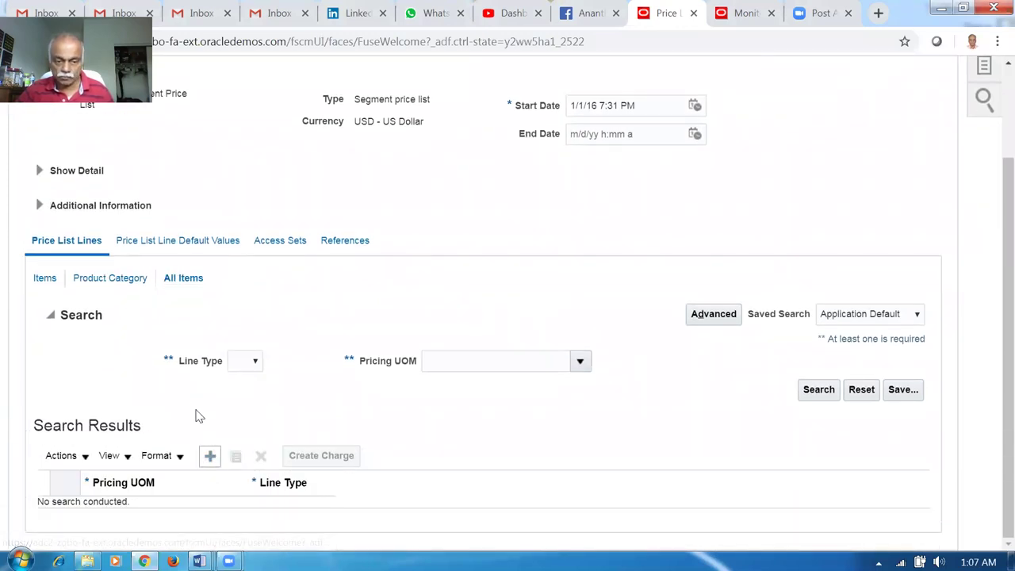
{"action": "scroll", "coordinate": [198, 416], "scroll_direction": "down", "scroll_amount": 1}
{"action": "left_click", "coordinate": [138, 489]}
{"action": "type", "text": "Ea"}
{"action": "key", "text": "Tab"}
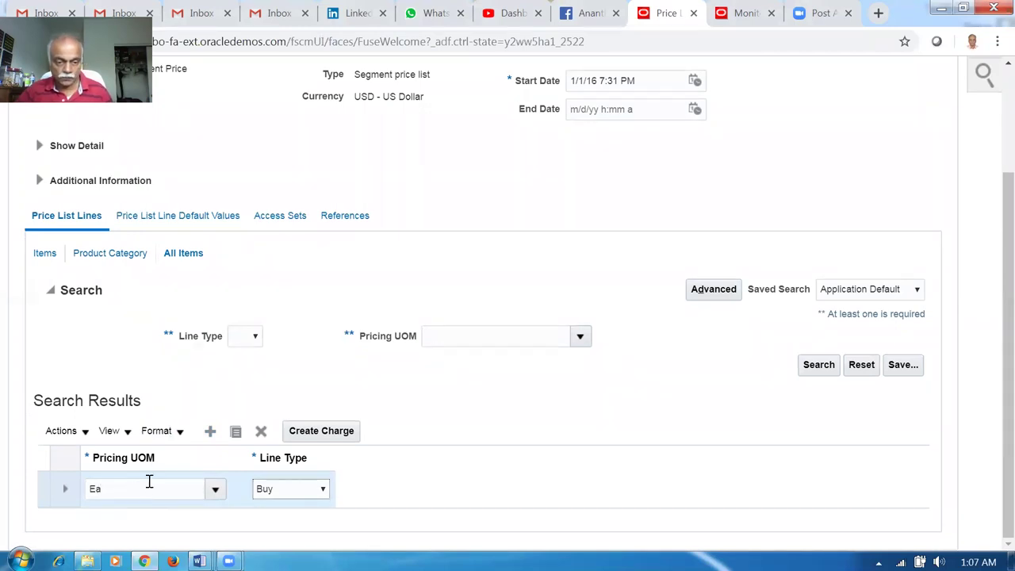
- Create its charge at base price 1 with manual adjustment allowed, starting today, and save
{"action": "left_click", "coordinate": [321, 432]}
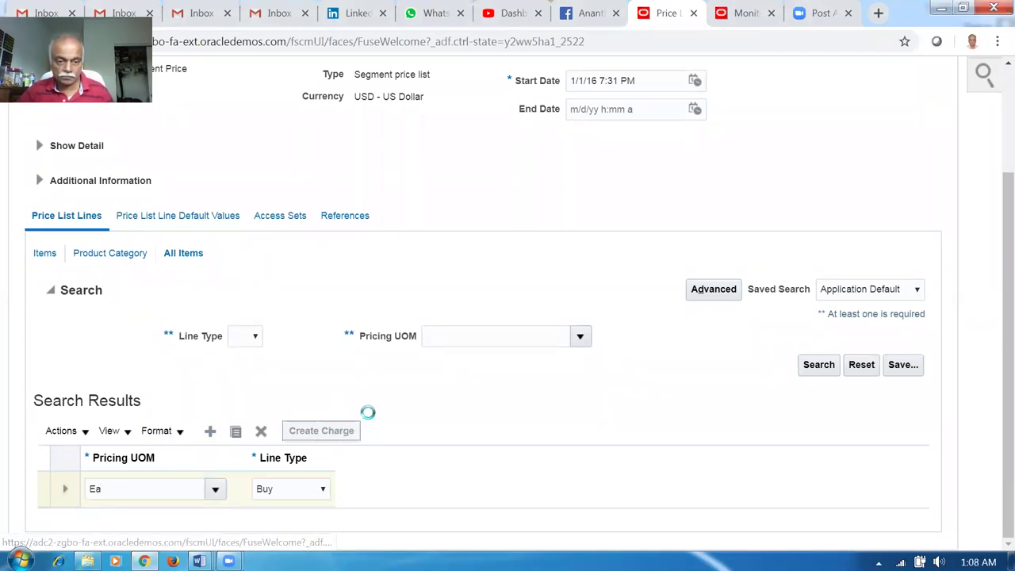
{"action": "scroll", "coordinate": [369, 421], "scroll_direction": "down", "scroll_amount": 4}
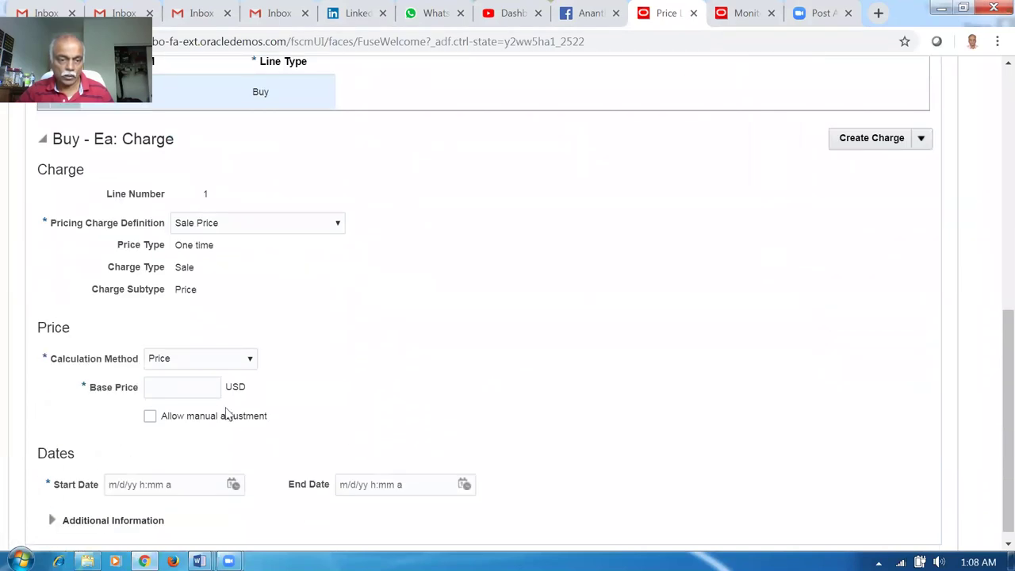
{"action": "left_click", "coordinate": [200, 386]}
{"action": "type", "text": "1"}
{"action": "left_click", "coordinate": [343, 413]}
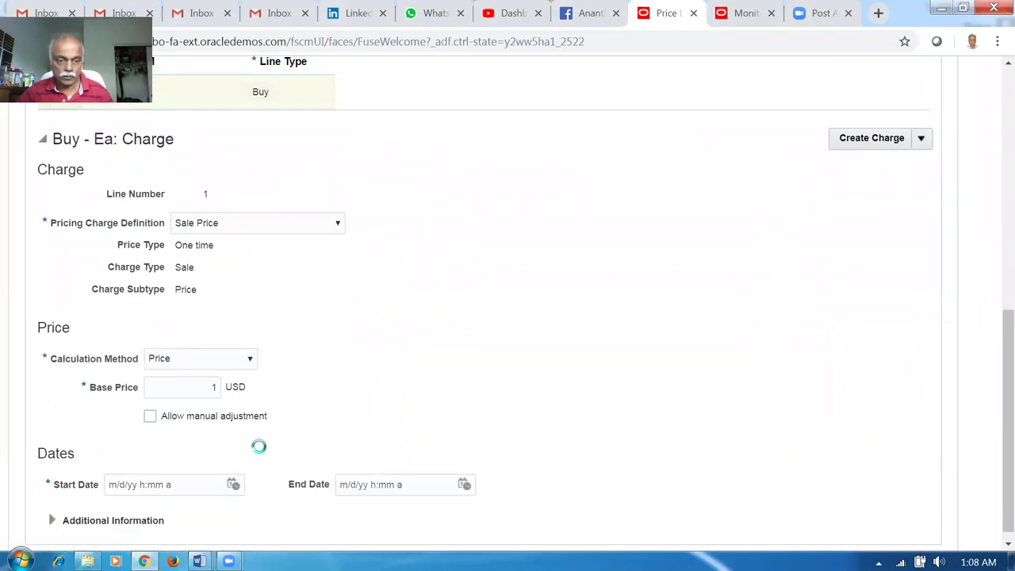
{"action": "left_click", "coordinate": [149, 417]}
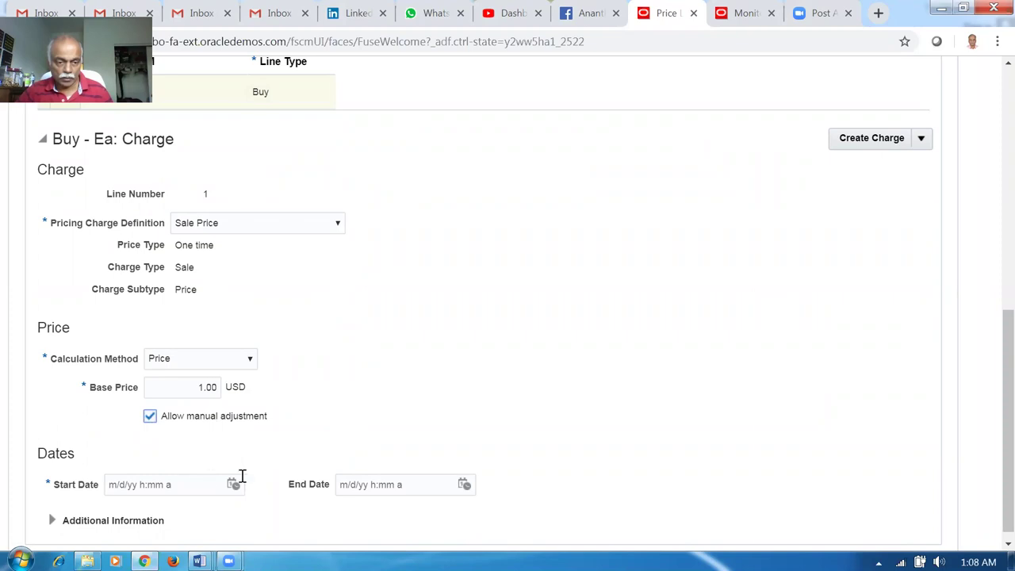
{"action": "left_click", "coordinate": [234, 485]}
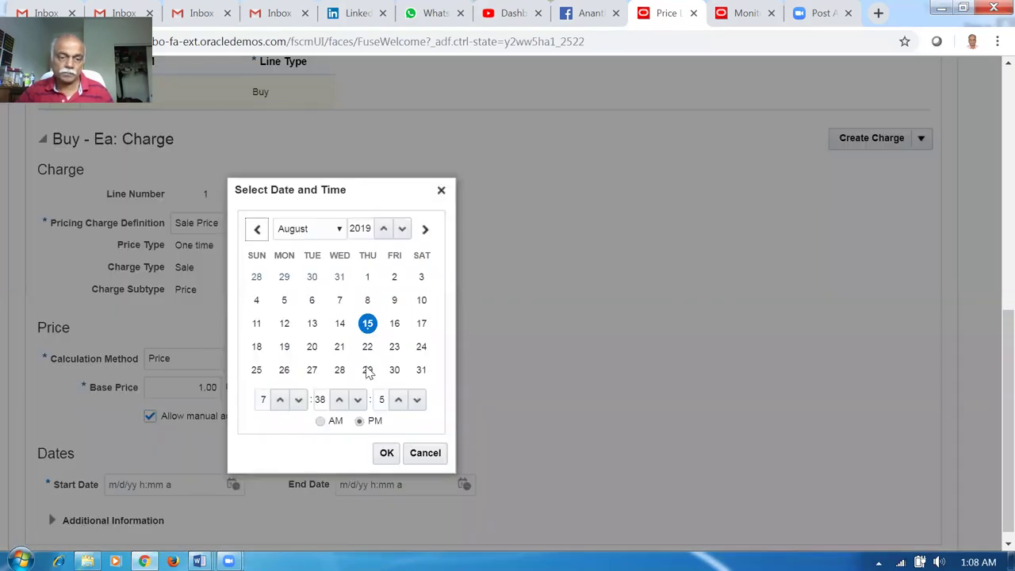
{"action": "left_click", "coordinate": [386, 453]}
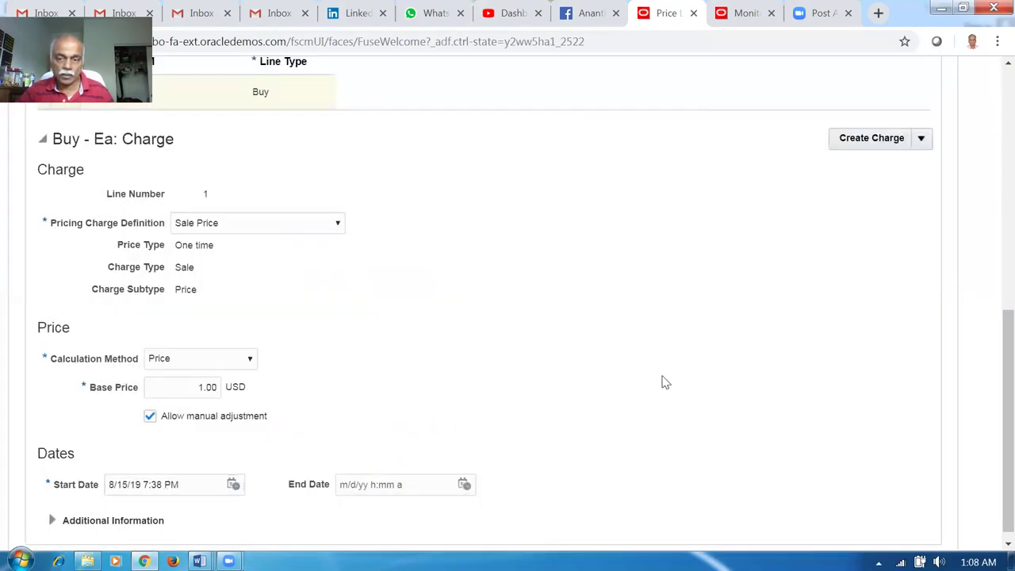
{"action": "scroll", "coordinate": [664, 383], "scroll_direction": "up", "scroll_amount": 7}
{"action": "left_click", "coordinate": [850, 164]}
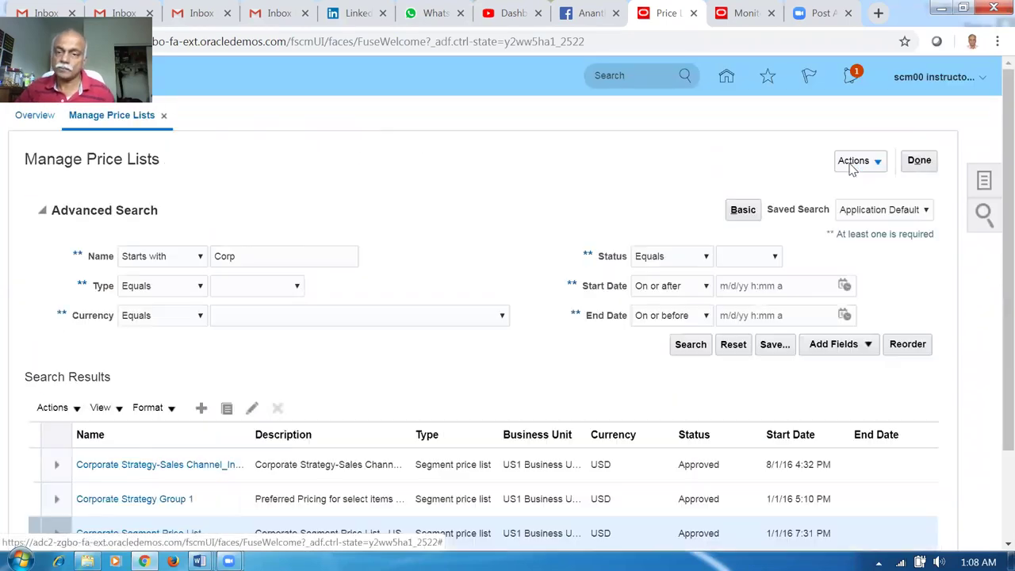
- Leave the price lists page and sign out of the application
{"action": "left_click", "coordinate": [919, 160]}
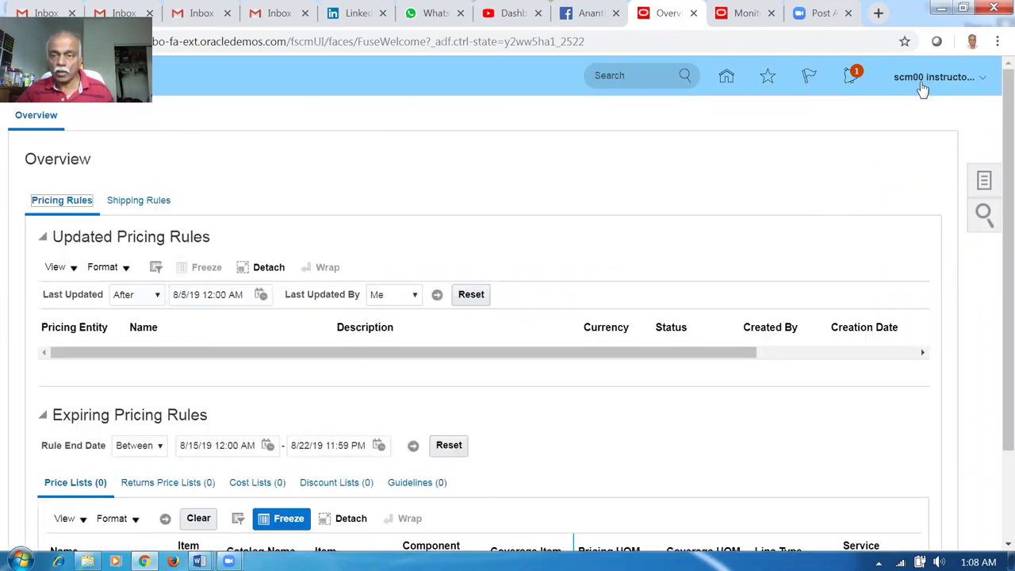
{"action": "left_click", "coordinate": [926, 85]}
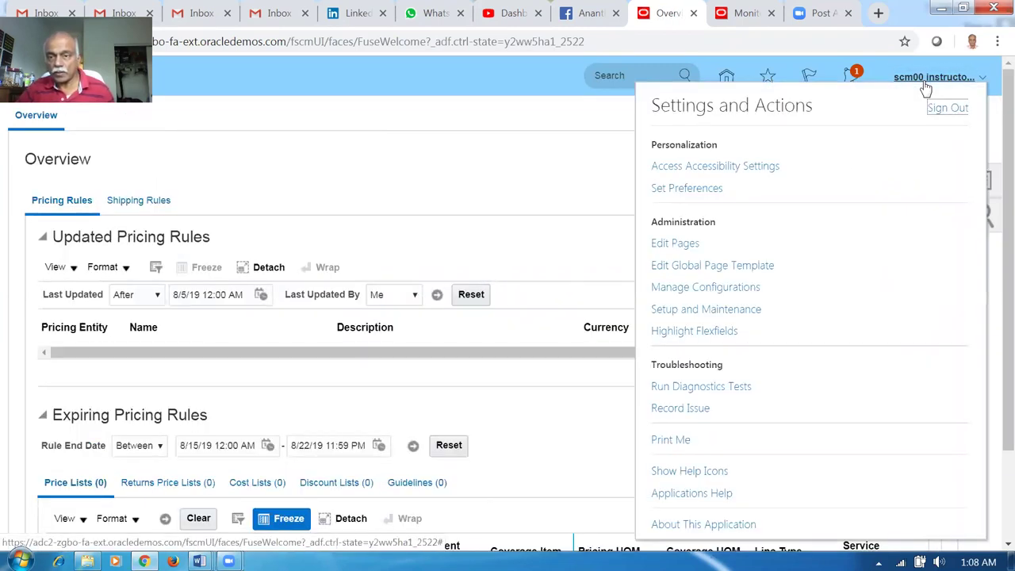
{"action": "left_click", "coordinate": [947, 109]}
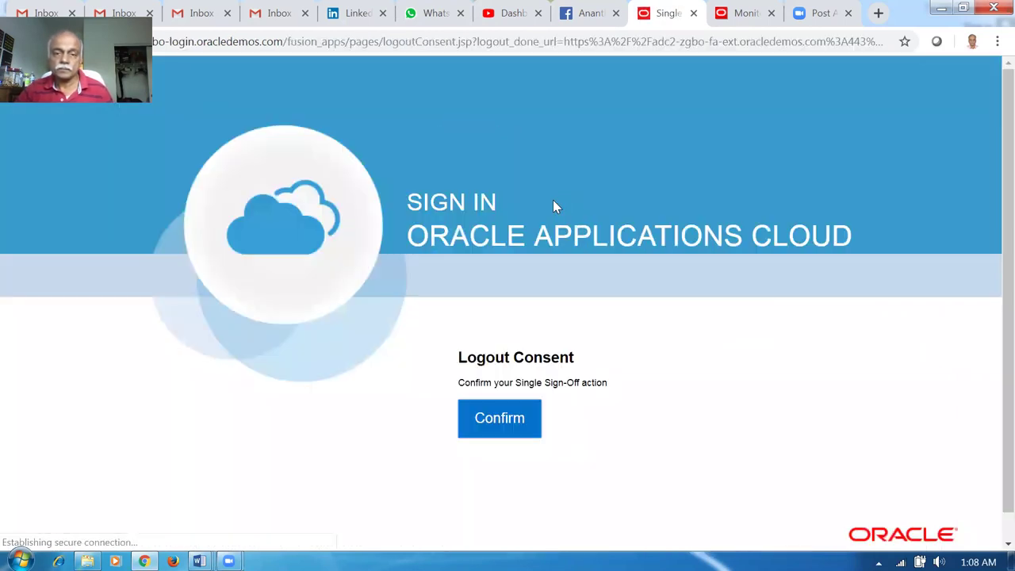
{"action": "left_click", "coordinate": [507, 421]}
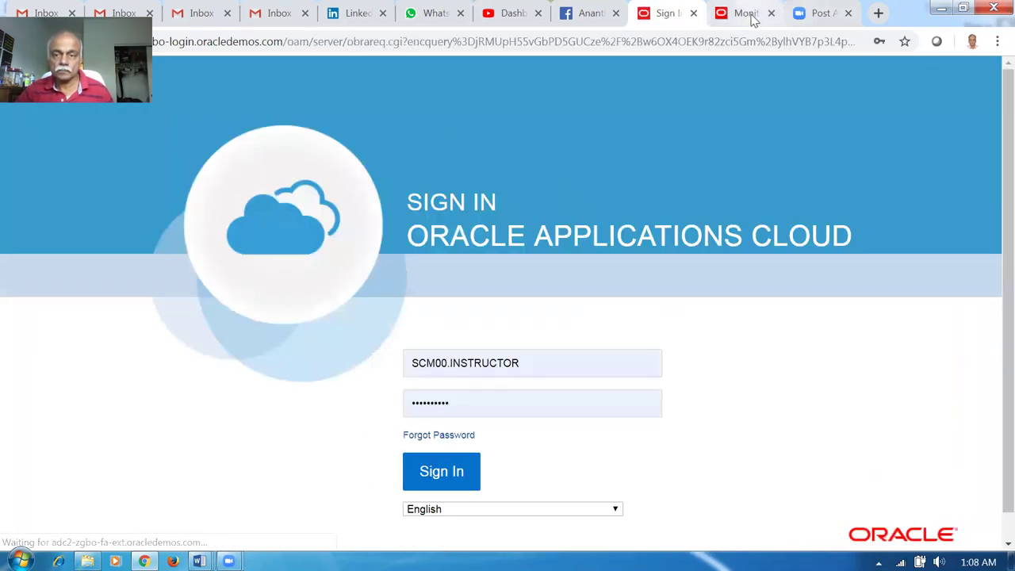
- Refresh the scheduled processes tab, close it, and sign back in
{"action": "left_click", "coordinate": [755, 16]}
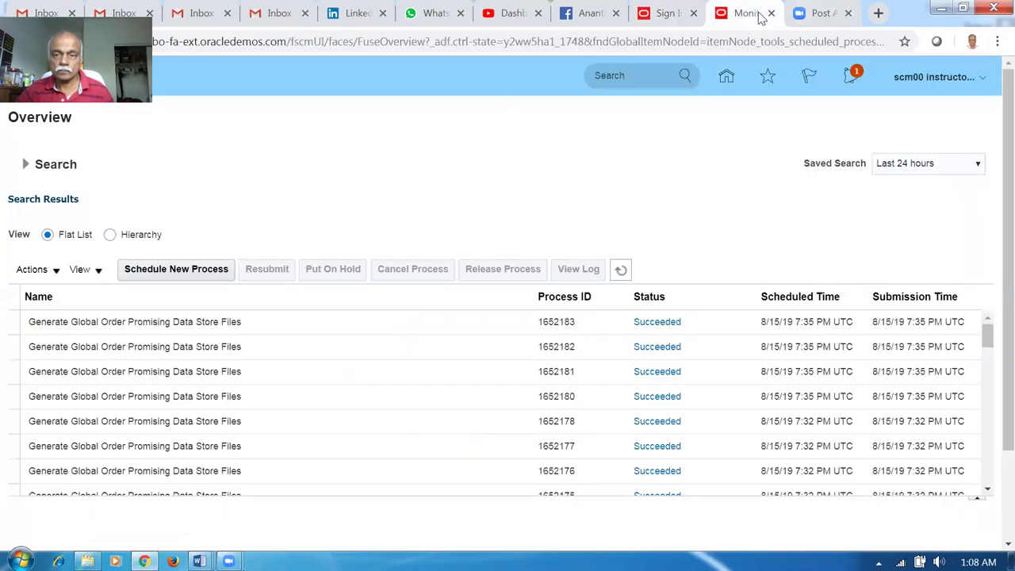
{"action": "left_click", "coordinate": [621, 269]}
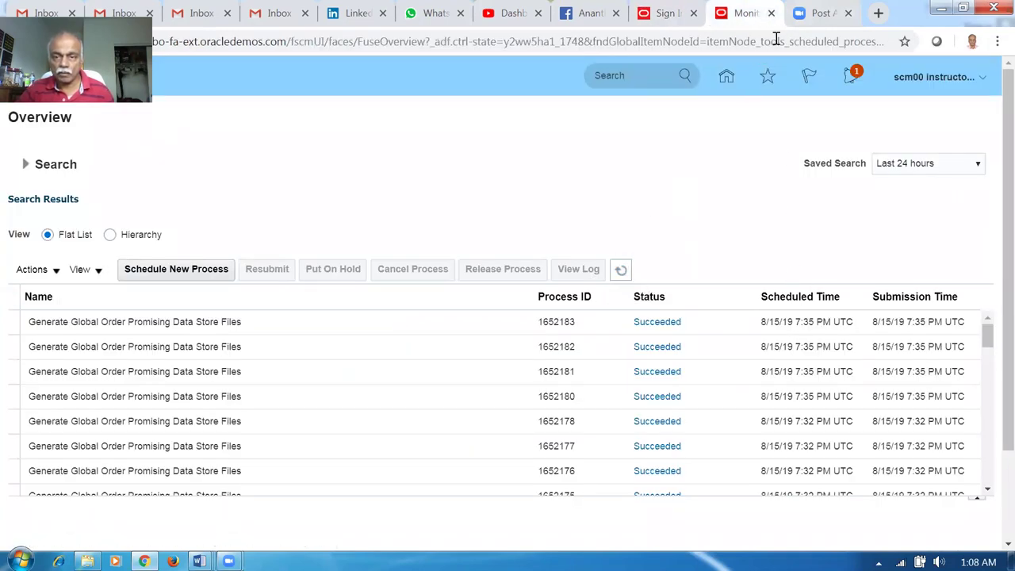
{"action": "left_click", "coordinate": [770, 15]}
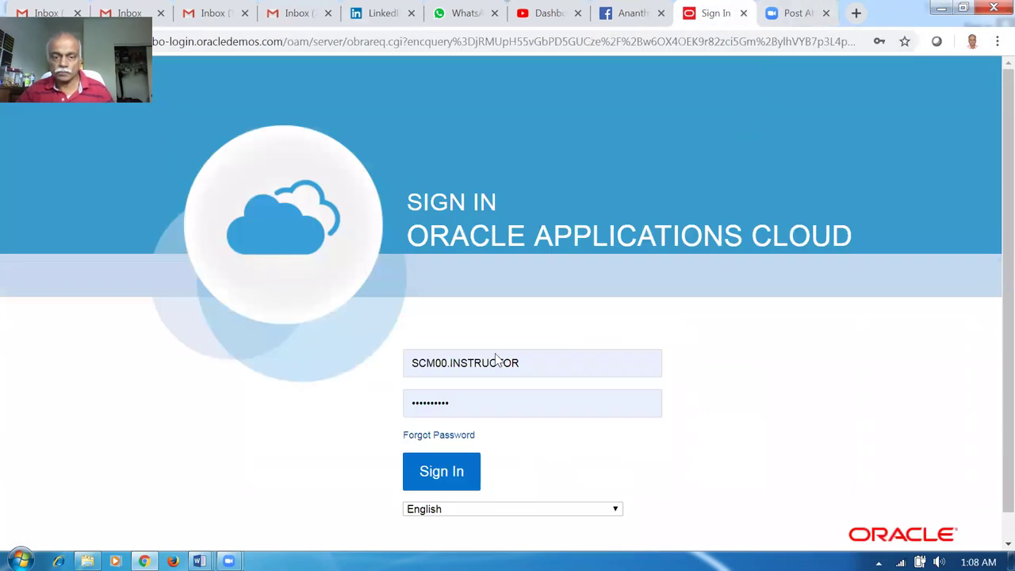
{"action": "left_click", "coordinate": [442, 471]}
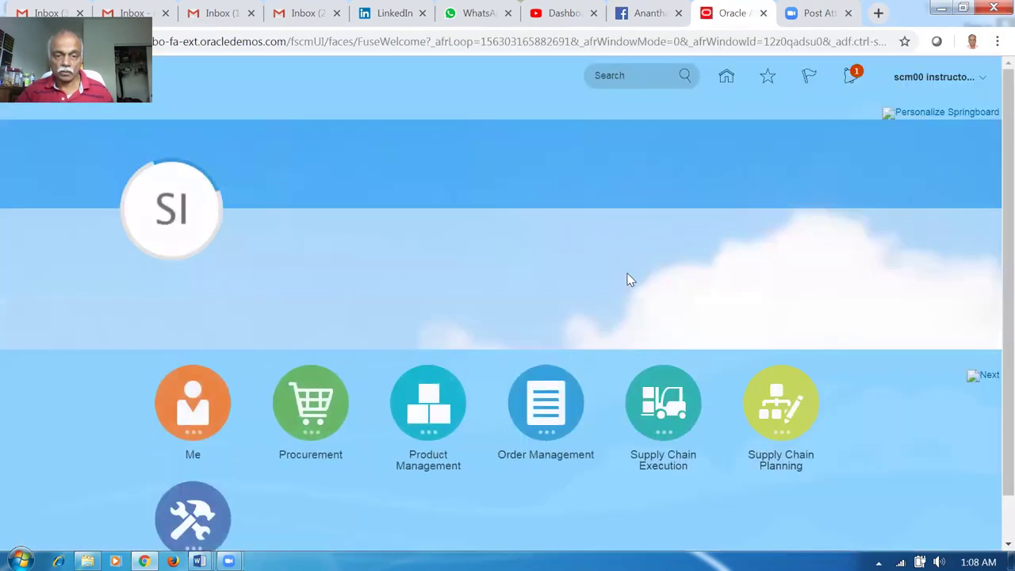
- Create a new sales order for customer Computer Service and Rentals
{"action": "left_click", "coordinate": [562, 405]}
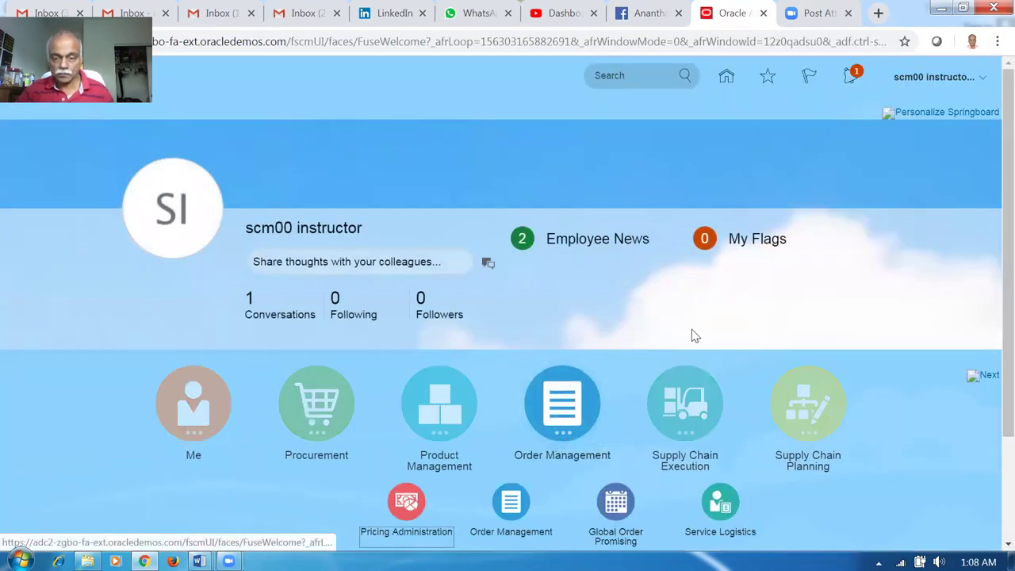
{"action": "left_click", "coordinate": [511, 519]}
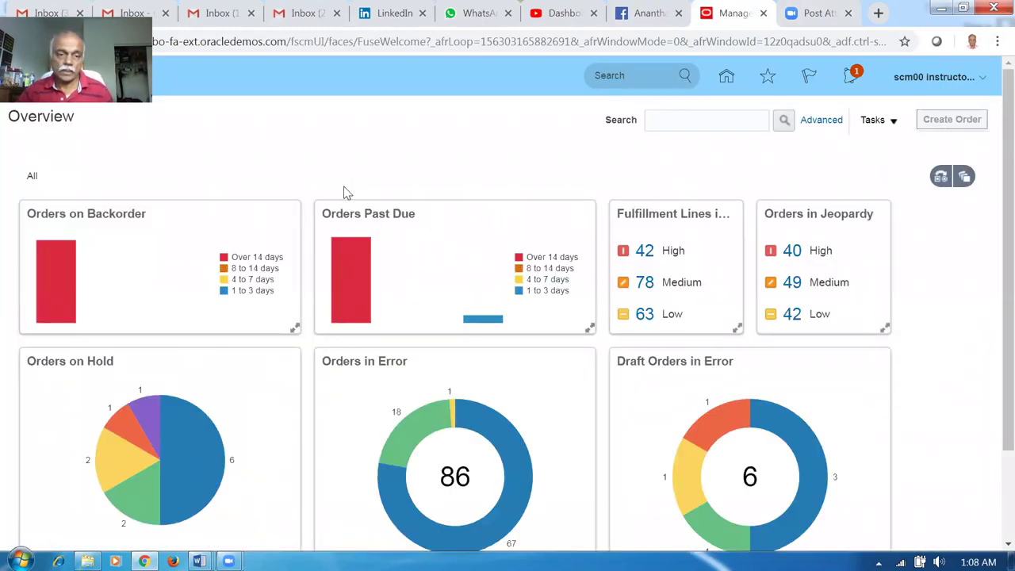
{"action": "left_click", "coordinate": [290, 215]}
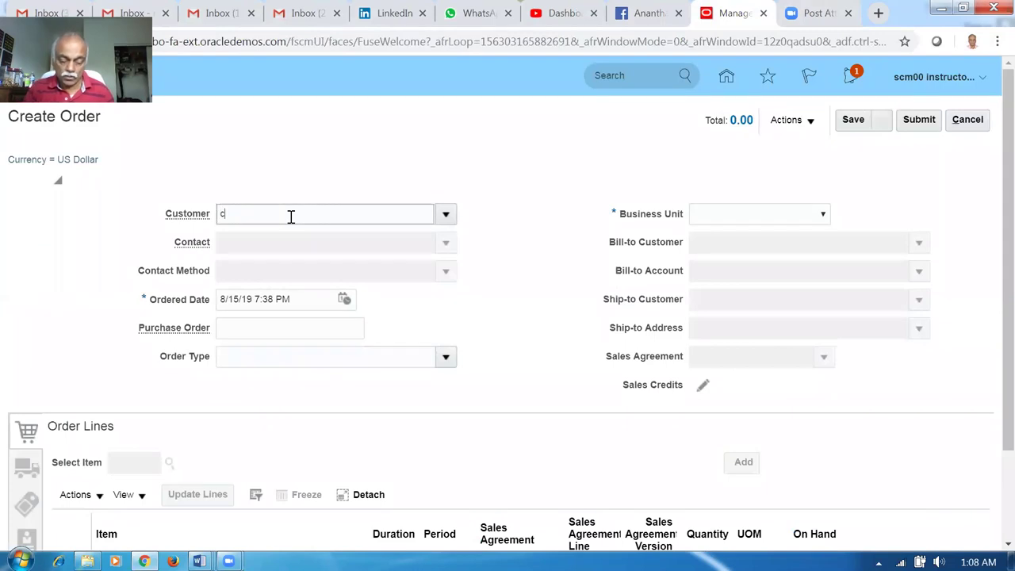
{"action": "type", "text": "comp"}
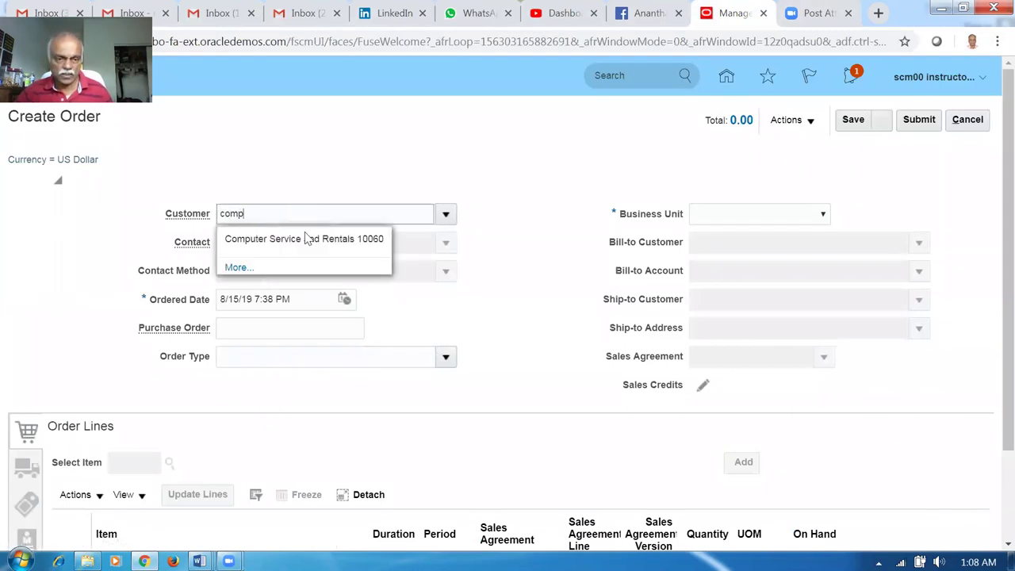
{"action": "left_click", "coordinate": [308, 238]}
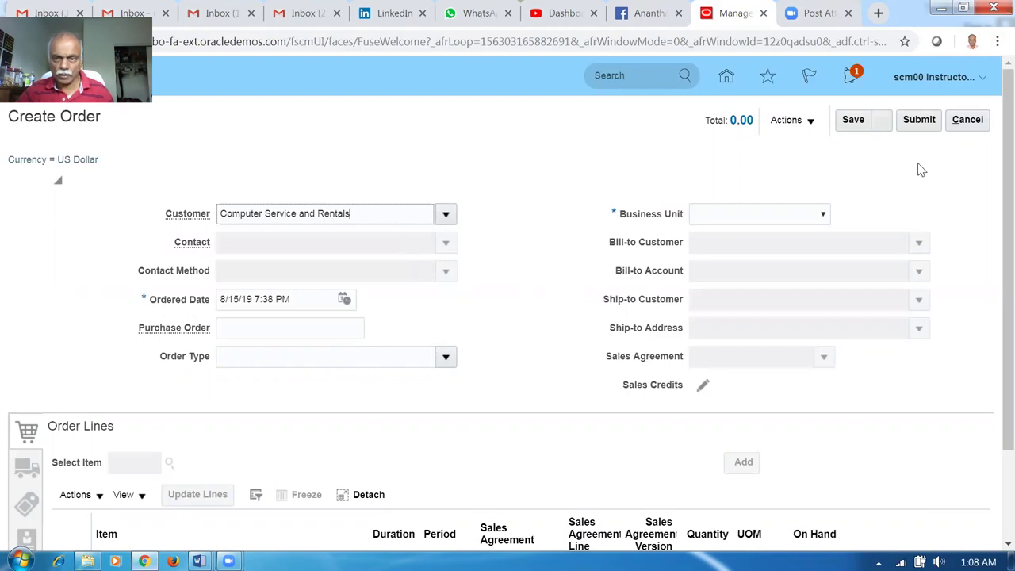
- Set business unit to US1 Business Unit, choose the bill-to account, and enter item a01_D
{"action": "left_click", "coordinate": [823, 215]}
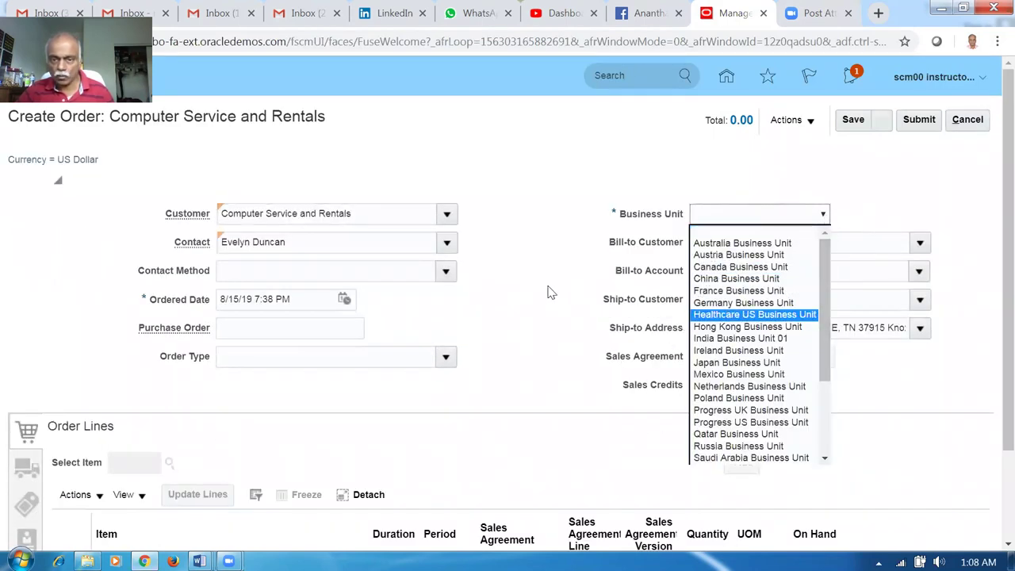
{"action": "left_click", "coordinate": [551, 292]}
{"action": "left_click", "coordinate": [821, 216]}
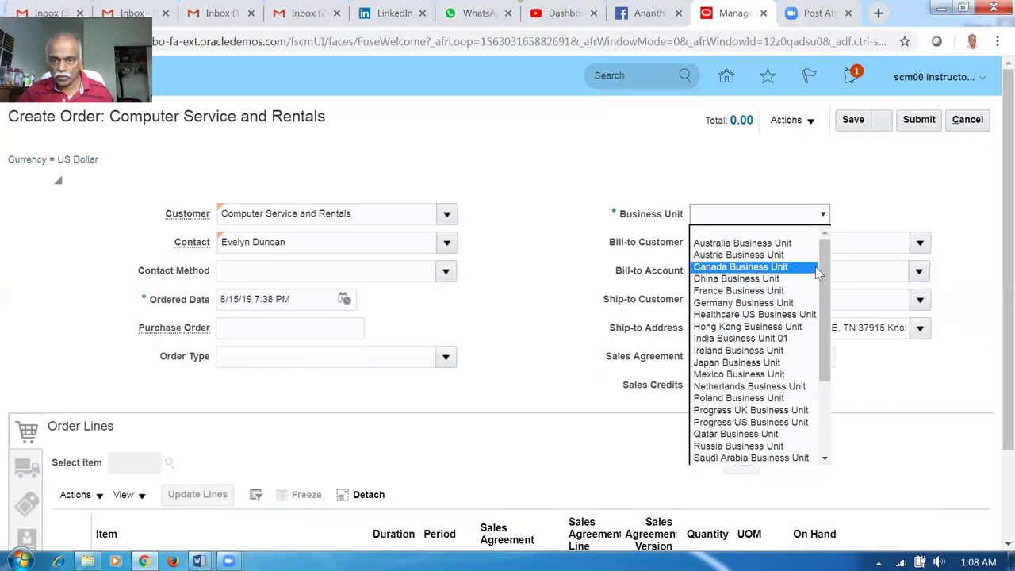
{"action": "scroll", "coordinate": [824, 386], "scroll_direction": "down", "scroll_amount": 3}
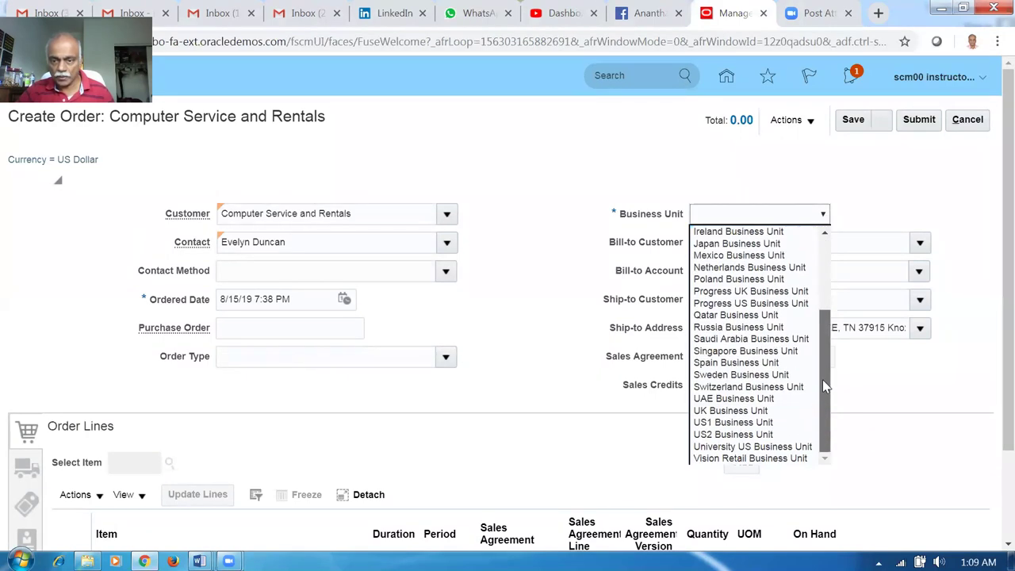
{"action": "left_click", "coordinate": [761, 422]}
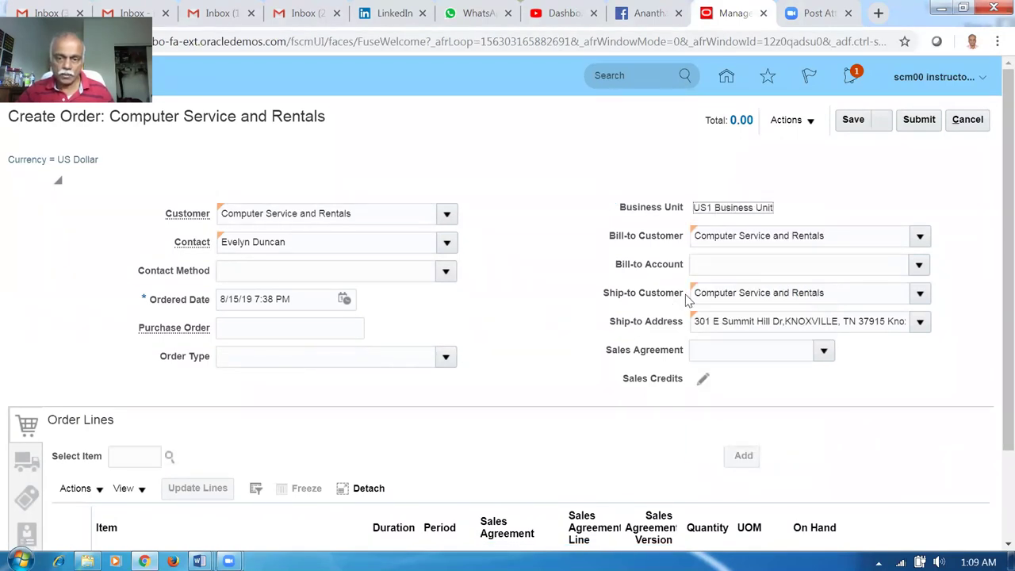
{"action": "left_click", "coordinate": [919, 264]}
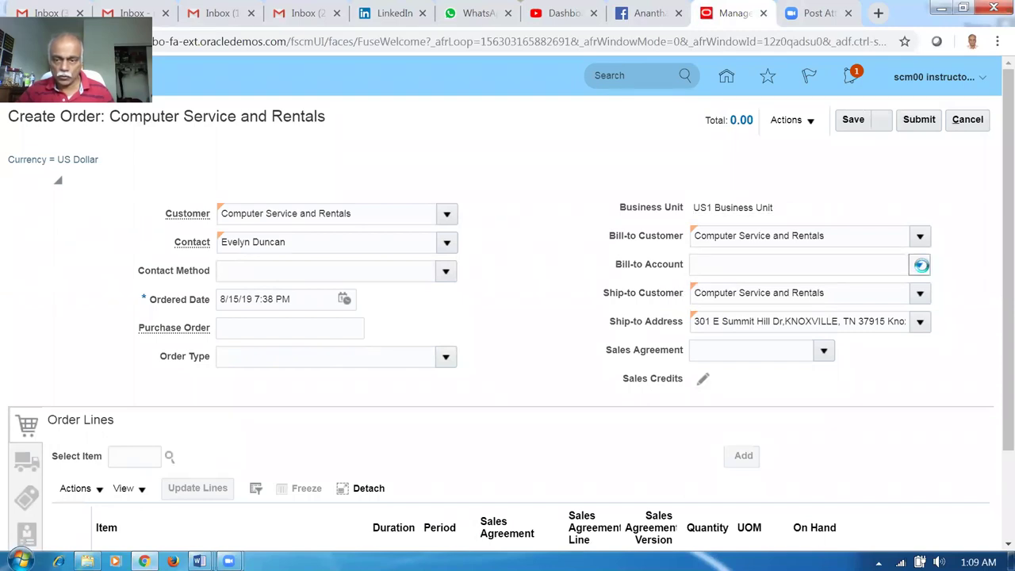
{"action": "left_click", "coordinate": [878, 293]}
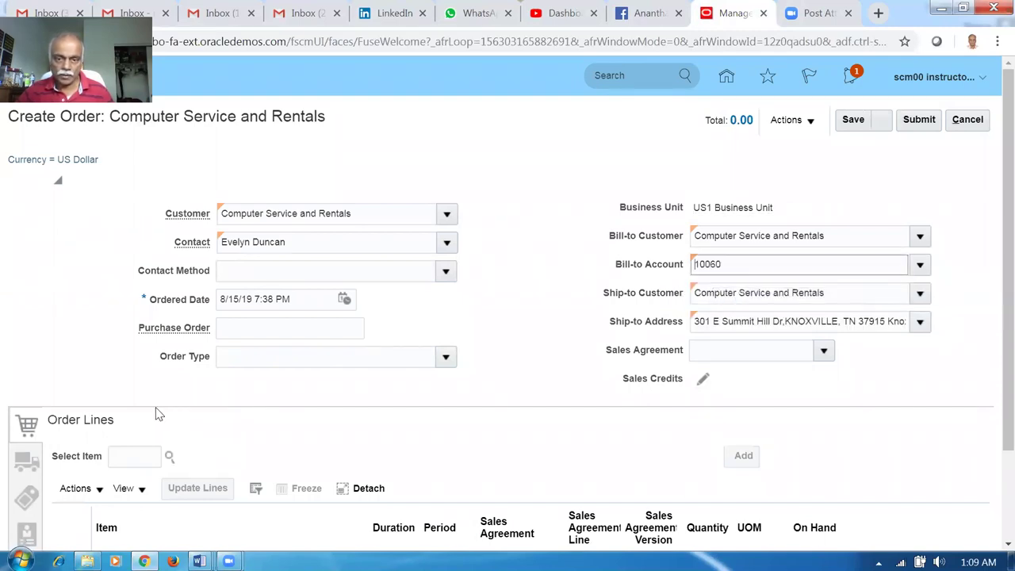
{"action": "left_click", "coordinate": [155, 455]}
{"action": "type", "text": "a01_Drum"}
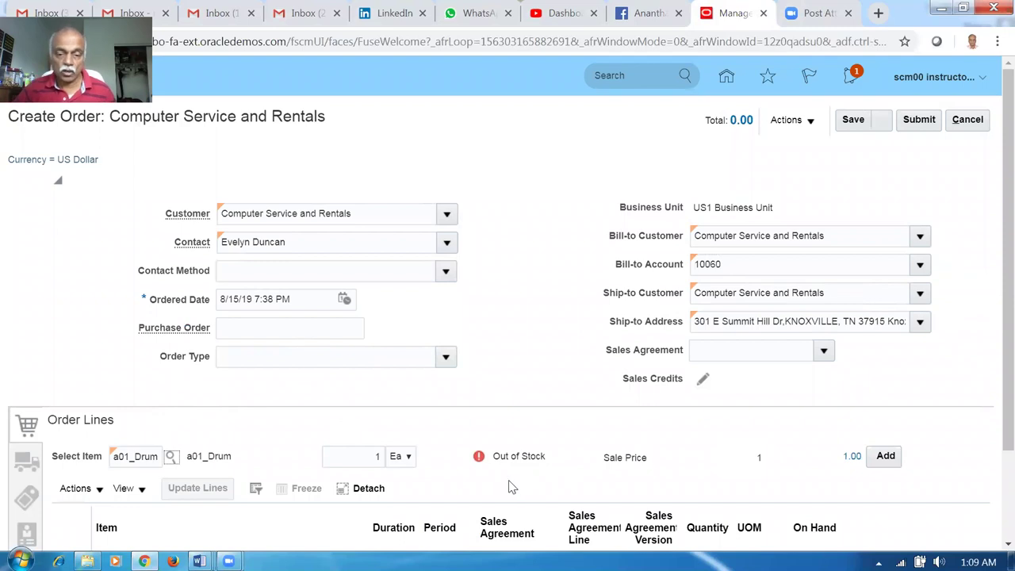
- Add the a01_Drum line at quantity 5 and show its shipment details
{"action": "double_click", "coordinate": [379, 460]}
{"action": "type", "text": "5"}
{"action": "key", "text": "Tab"}
{"action": "left_click", "coordinate": [886, 457]}
{"action": "scroll", "coordinate": [492, 410], "scroll_direction": "down", "scroll_amount": 1}
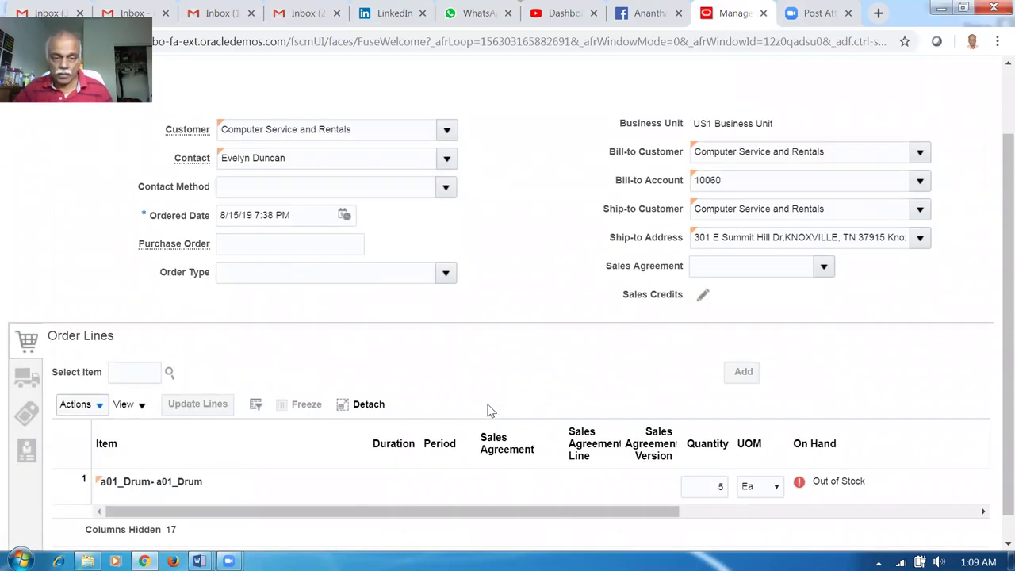
{"action": "left_click", "coordinate": [26, 376]}
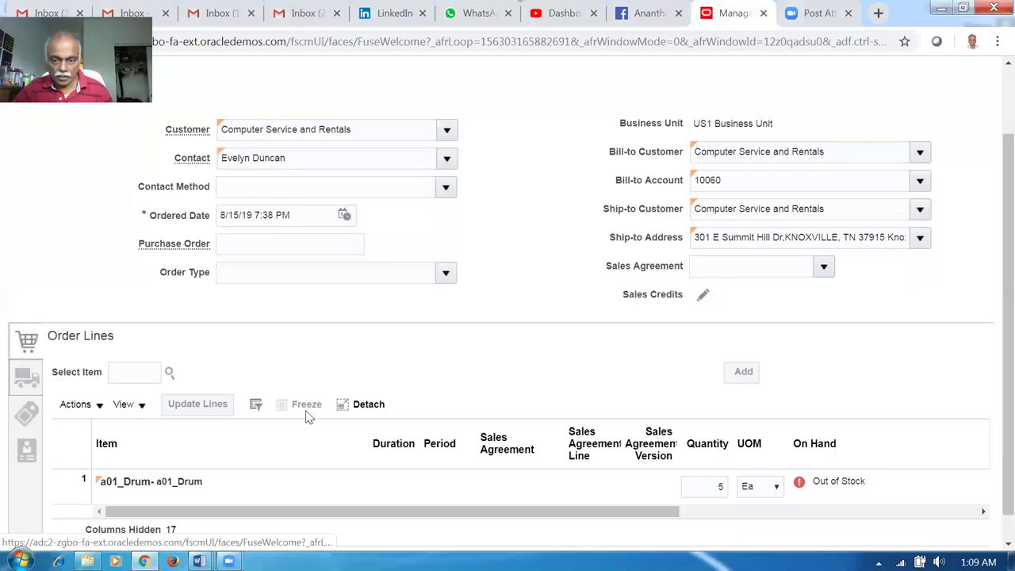
- Change the requested date to 8/20/19, submit the order, and dismiss the confirmation
{"action": "left_click", "coordinate": [695, 449]}
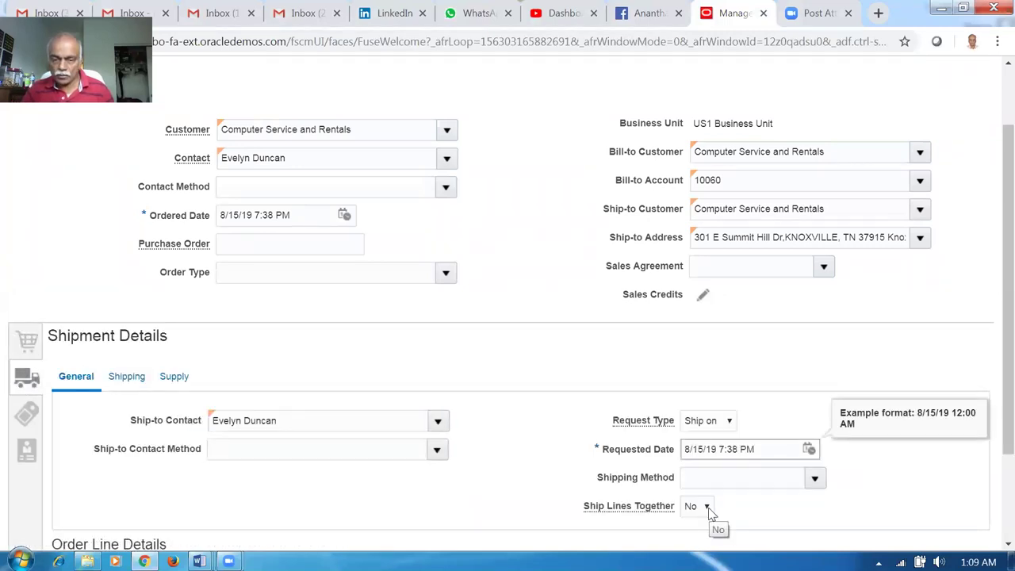
{"action": "key", "text": "Delete"}
{"action": "key", "text": "Delete"}
{"action": "type", "text": "20"}
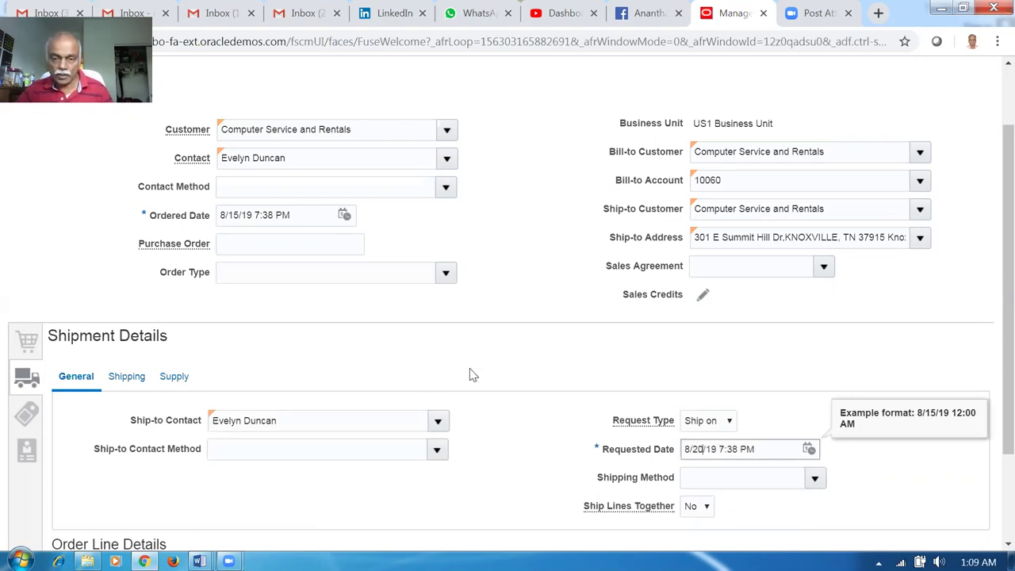
{"action": "left_click", "coordinate": [487, 360]}
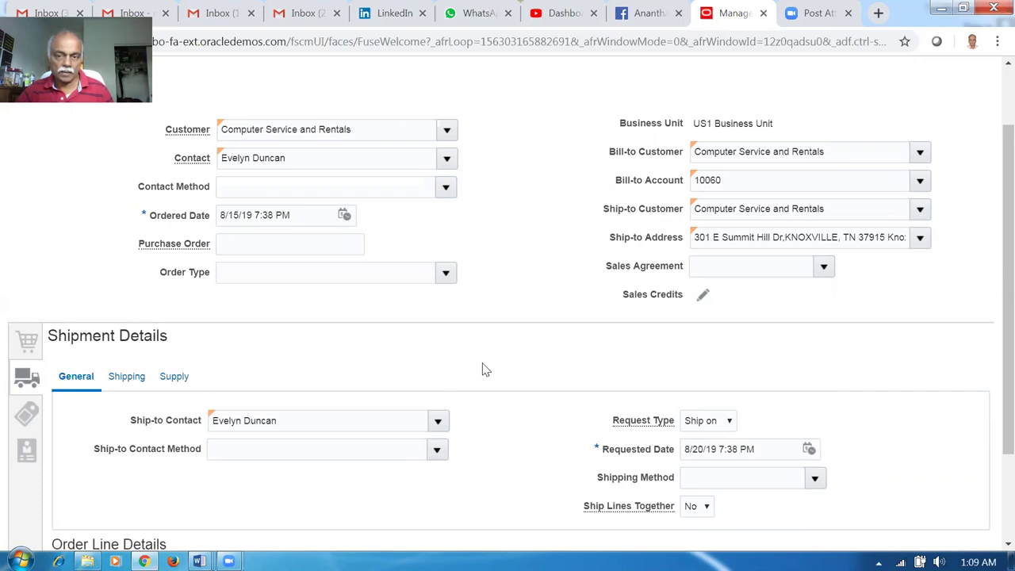
{"action": "scroll", "coordinate": [482, 367], "scroll_direction": "up", "scroll_amount": 1}
{"action": "left_click", "coordinate": [918, 121]}
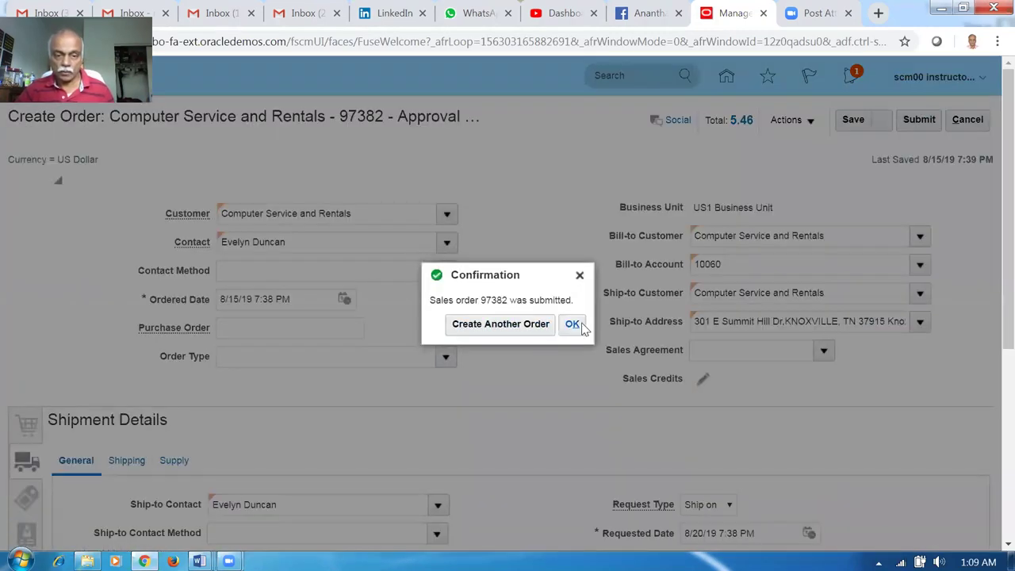
{"action": "left_click", "coordinate": [572, 325]}
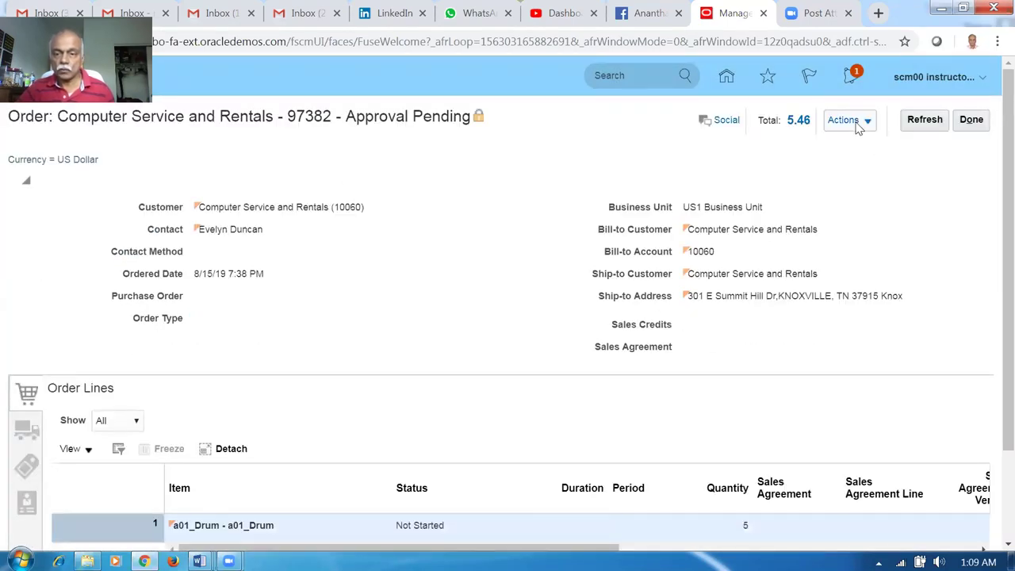
- Refresh order 97382, switch to its fulfillment view, and show the Fulfillment Lines tab
{"action": "left_click", "coordinate": [910, 123]}
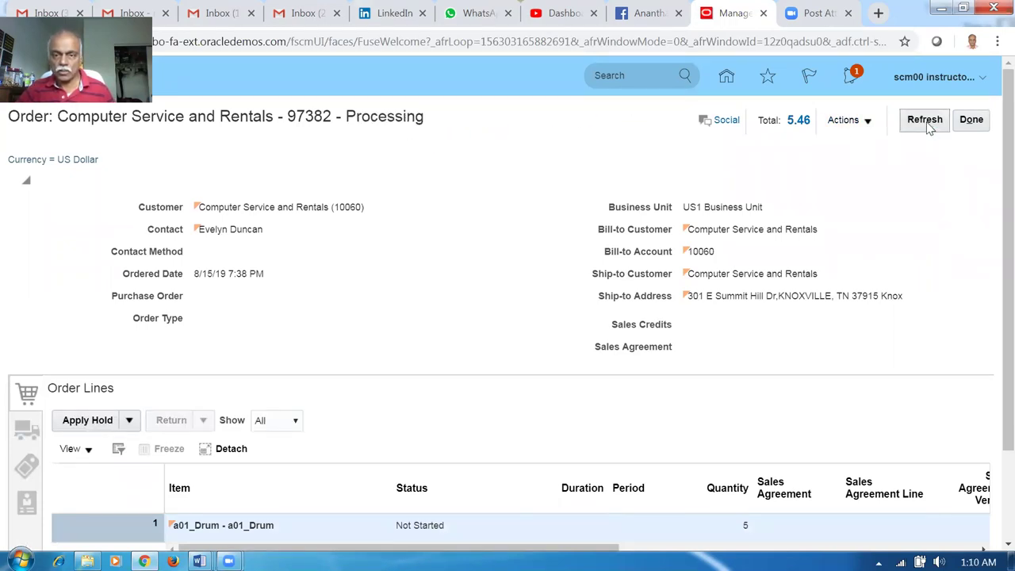
{"action": "left_click", "coordinate": [844, 126]}
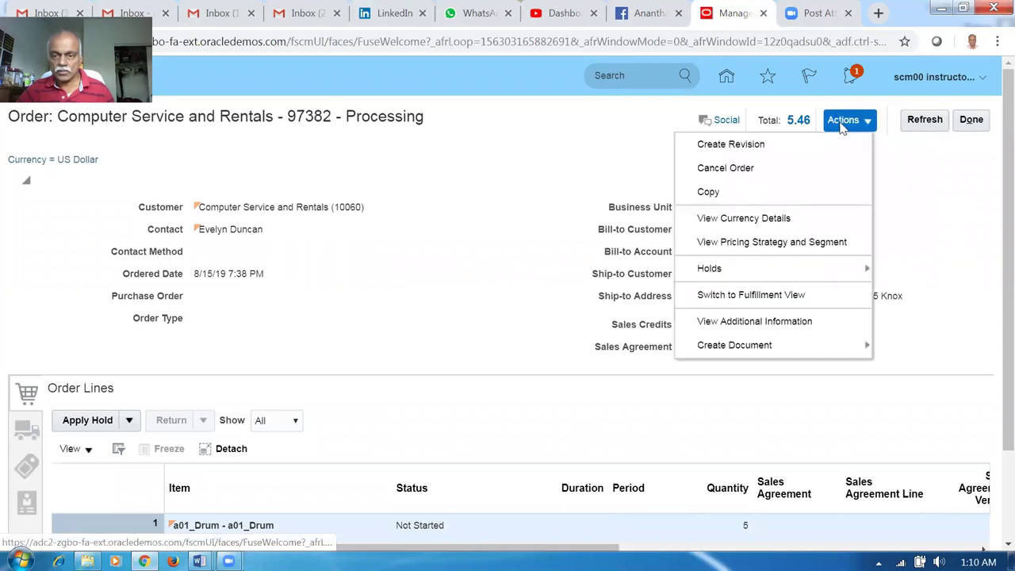
{"action": "left_click", "coordinate": [761, 296]}
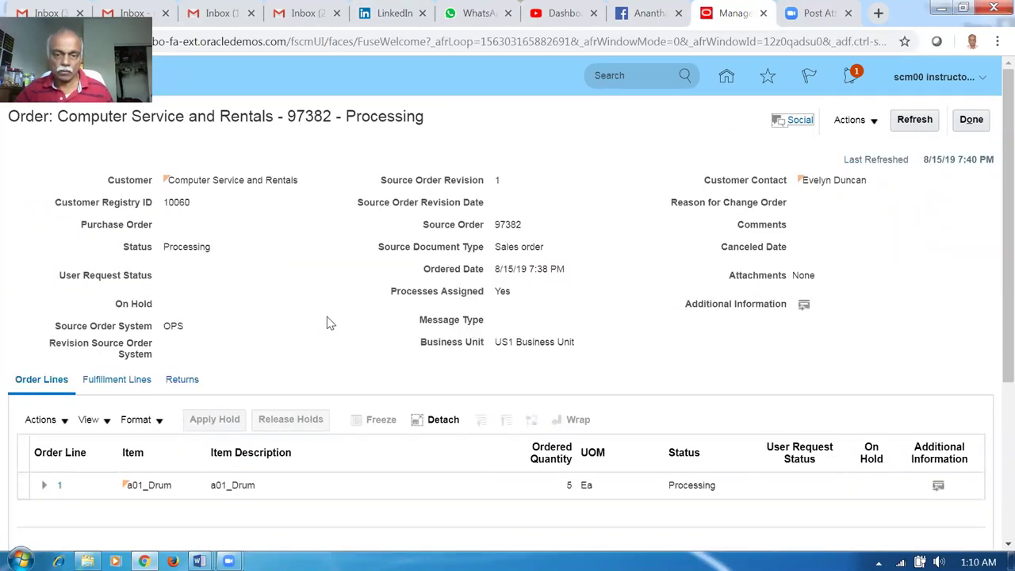
{"action": "scroll", "coordinate": [203, 363], "scroll_direction": "down", "scroll_amount": 2}
{"action": "left_click", "coordinate": [117, 222]}
{"action": "left_click_drag", "start_coordinate": [568, 369], "coordinate": [608, 370]}
- Open the line's orchestration process and refresh until Schedule completes and the process waits
{"action": "left_click", "coordinate": [852, 354]}
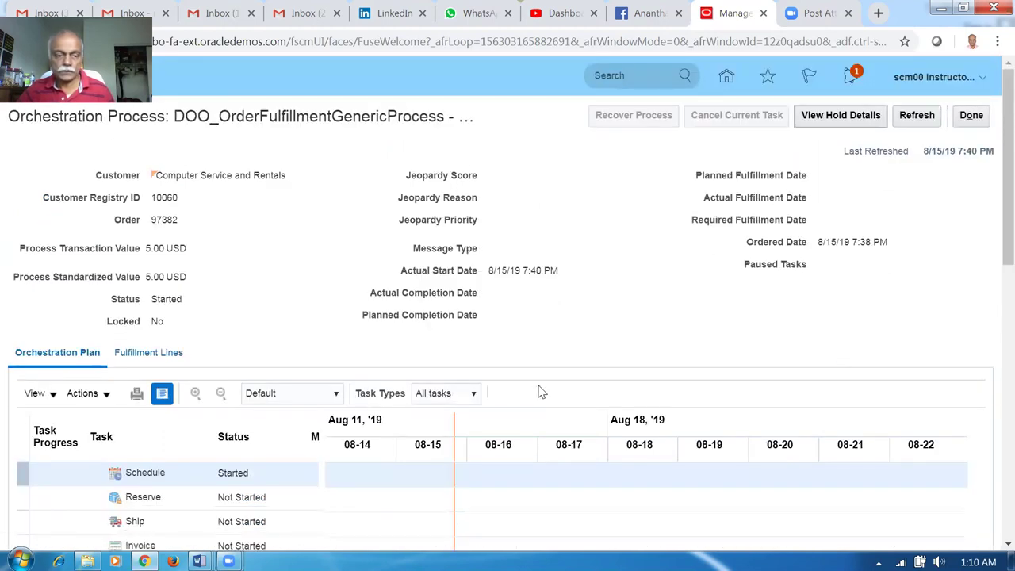
{"action": "scroll", "coordinate": [214, 474], "scroll_direction": "down", "scroll_amount": 1}
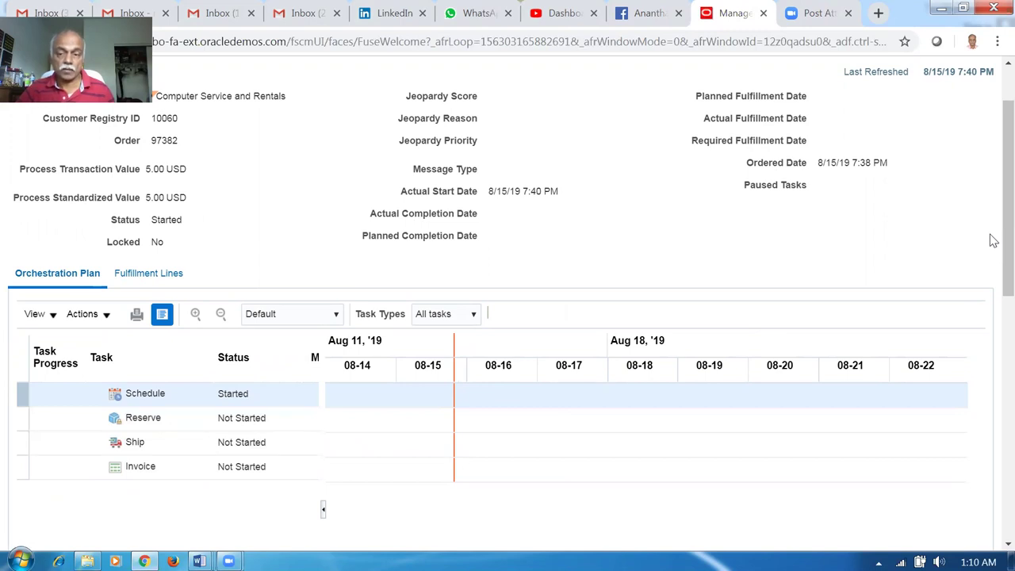
{"action": "scroll", "coordinate": [991, 238], "scroll_direction": "up", "scroll_amount": 2}
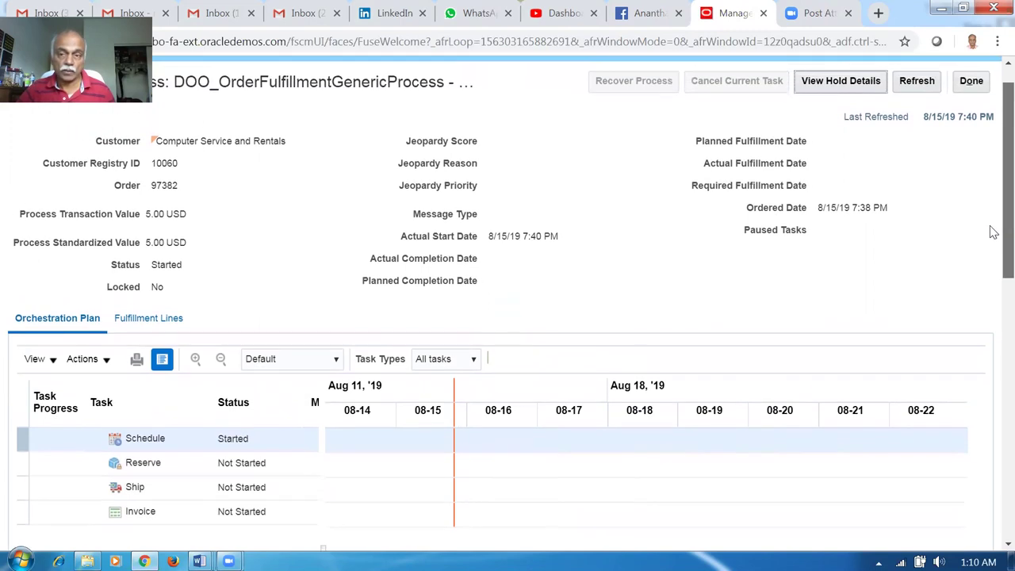
{"action": "left_click", "coordinate": [925, 83]}
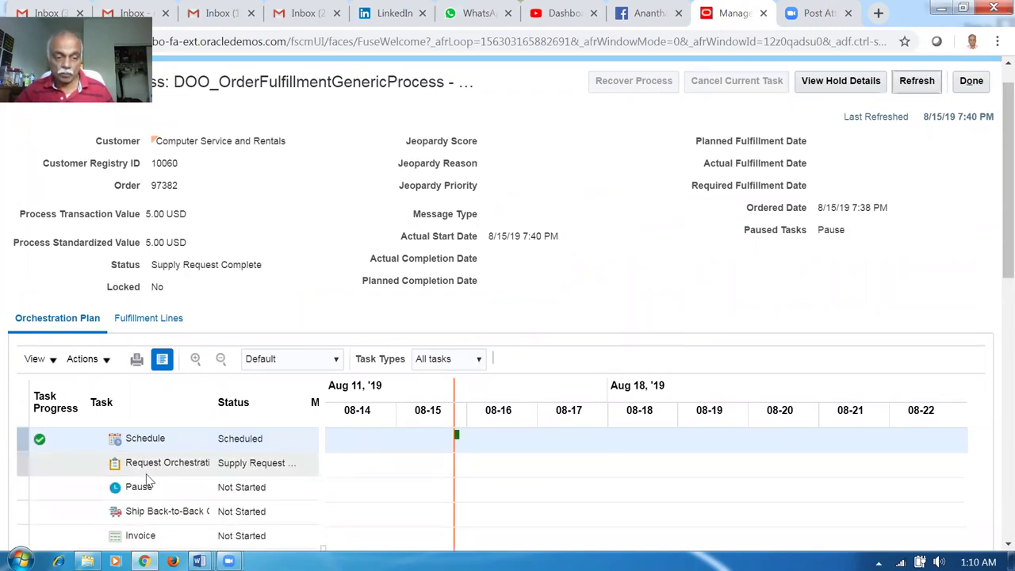
{"action": "left_click", "coordinate": [918, 82]}
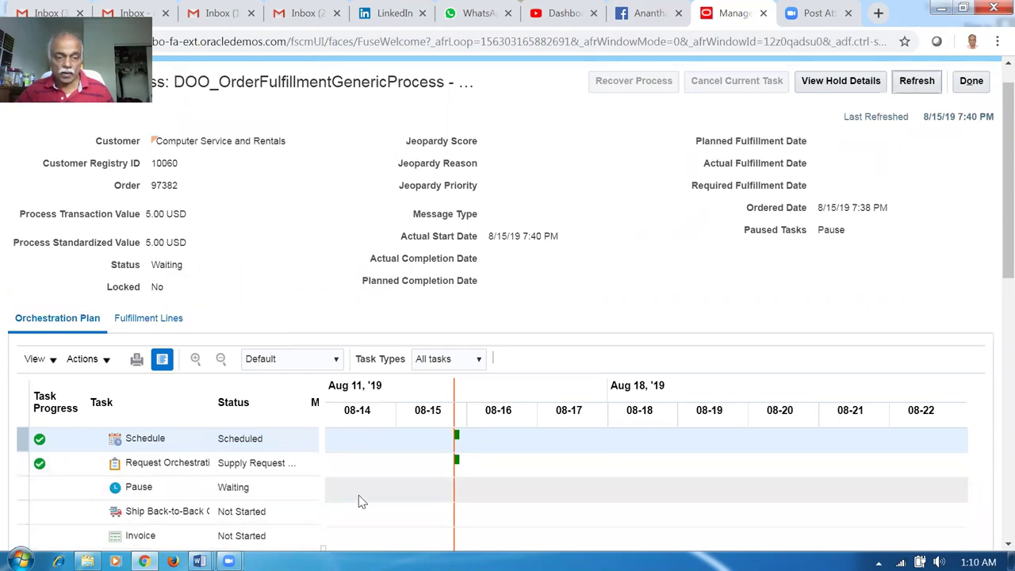
{"action": "left_click", "coordinate": [917, 82]}
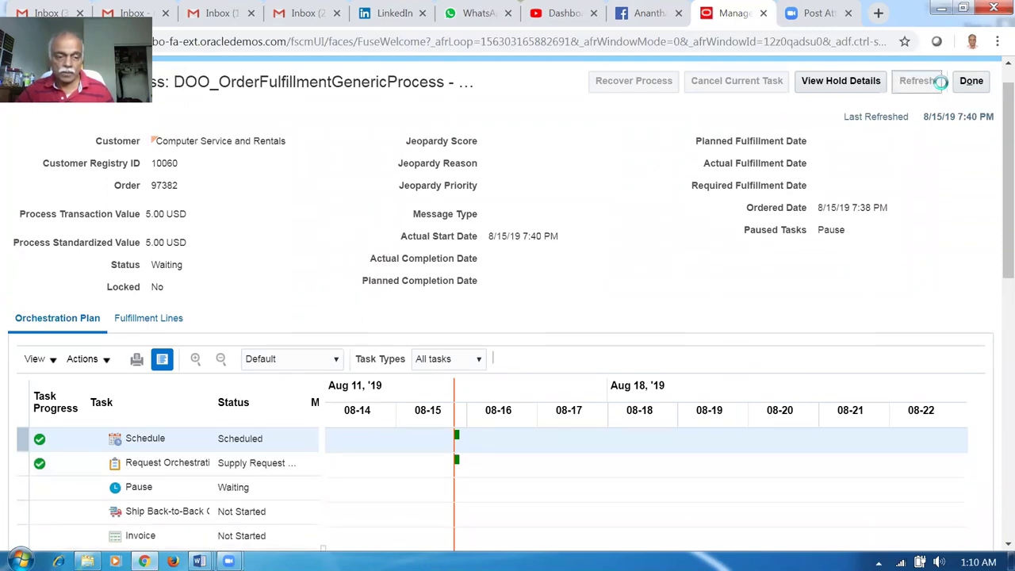
{"action": "left_click", "coordinate": [917, 83]}
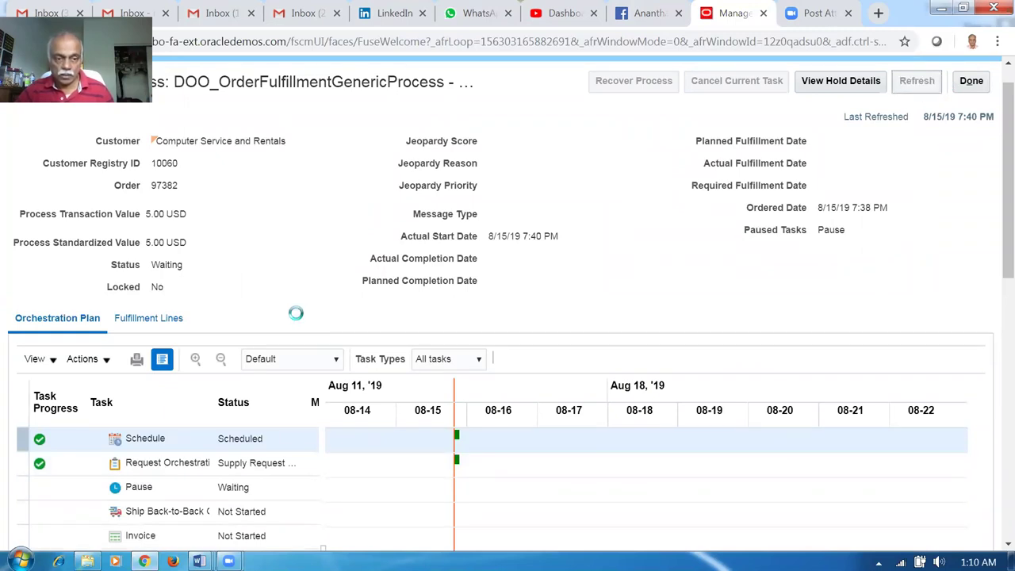
{"action": "scroll", "coordinate": [296, 319], "scroll_direction": "down", "scroll_amount": 2}
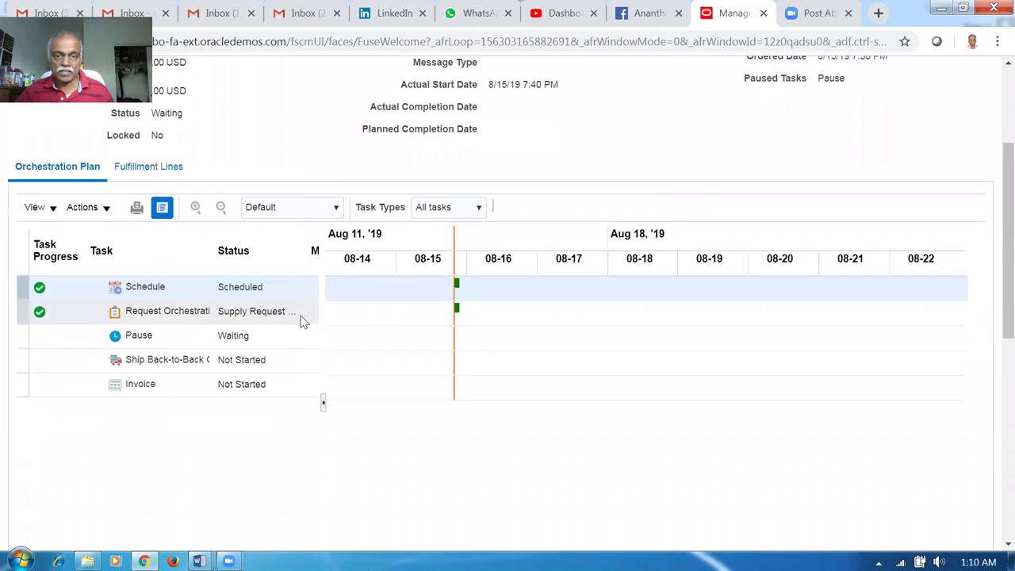
{"action": "scroll", "coordinate": [301, 321], "scroll_direction": "up", "scroll_amount": 3}
{"action": "left_click", "coordinate": [924, 120]}
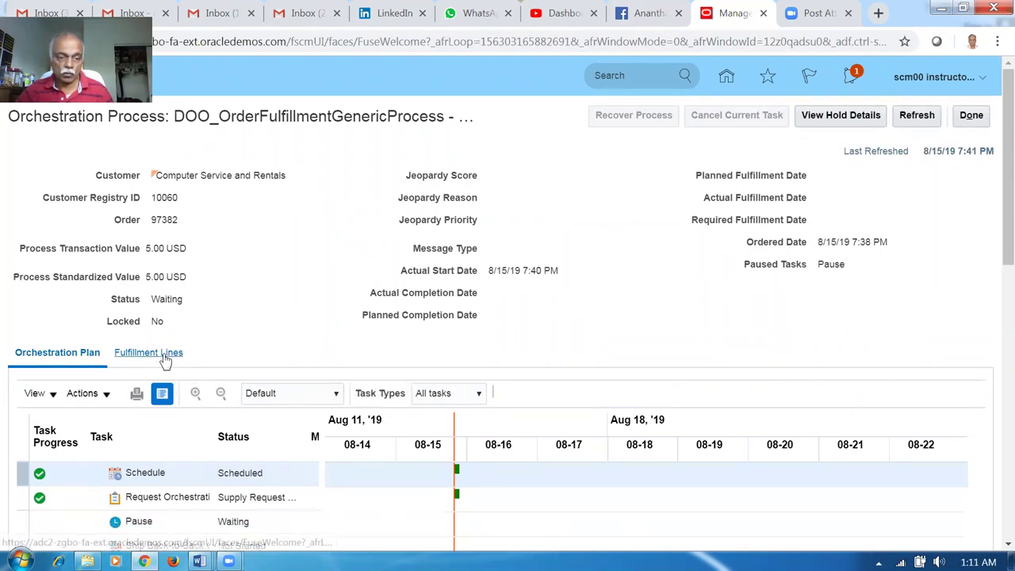
{"action": "left_click", "coordinate": [134, 358]}
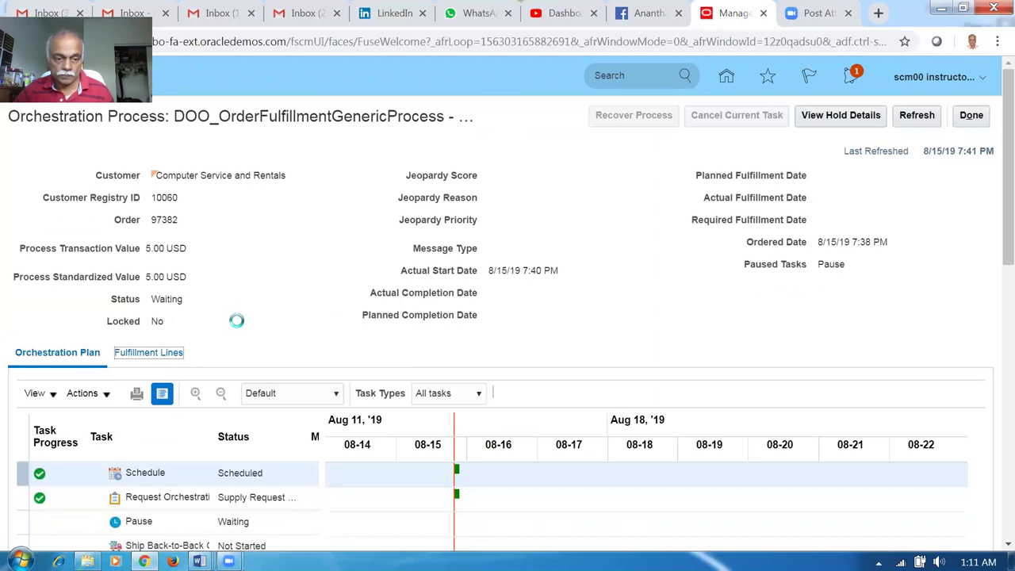
- Review line 1-1's supply details showing warehouse 002 Atlanta, then choose Edit Fulfillment Lines
{"action": "scroll", "coordinate": [237, 321], "scroll_direction": "down", "scroll_amount": 2}
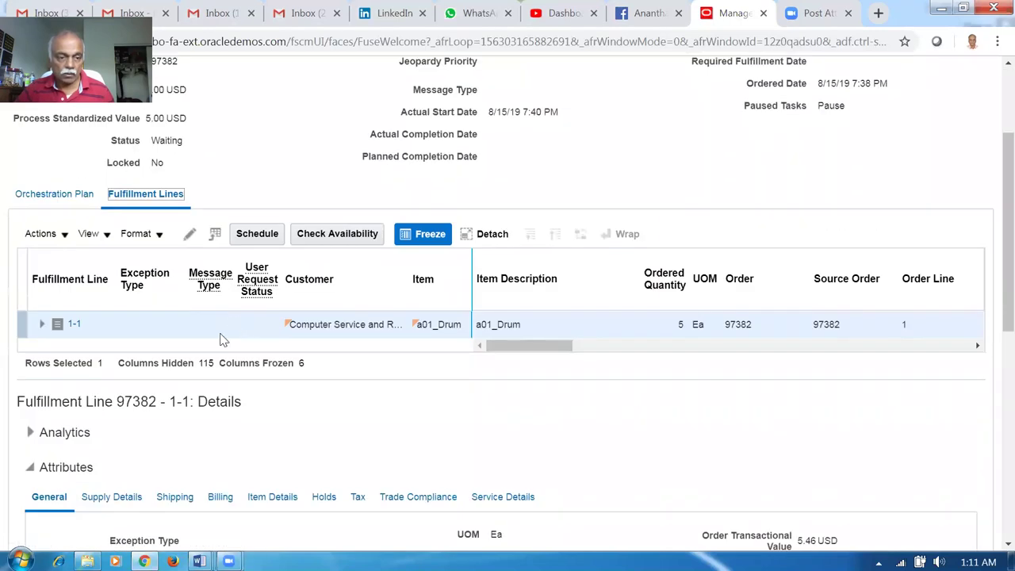
{"action": "scroll", "coordinate": [123, 440], "scroll_direction": "down", "scroll_amount": 2}
{"action": "left_click", "coordinate": [115, 342]}
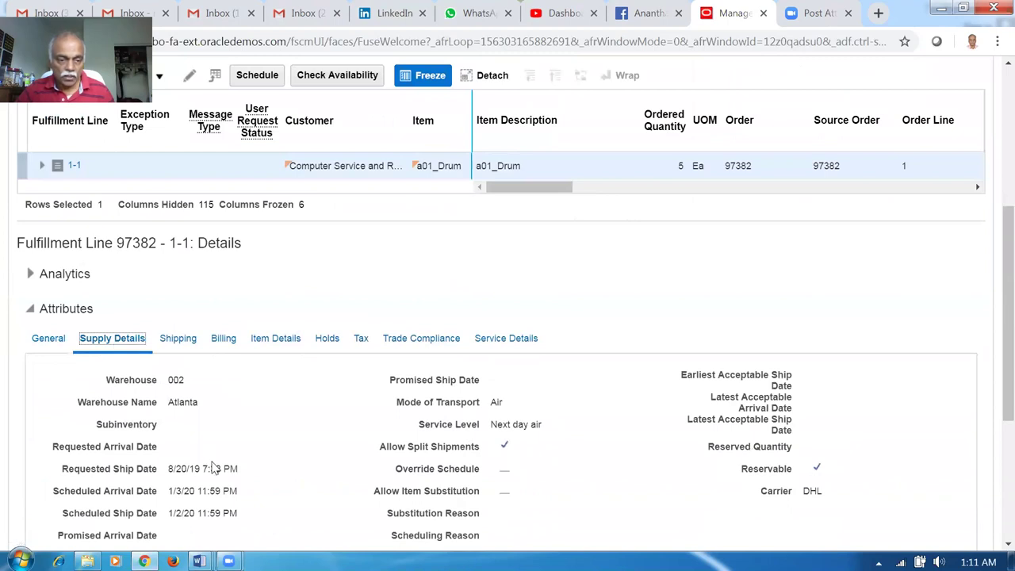
{"action": "scroll", "coordinate": [242, 470], "scroll_direction": "down", "scroll_amount": 1}
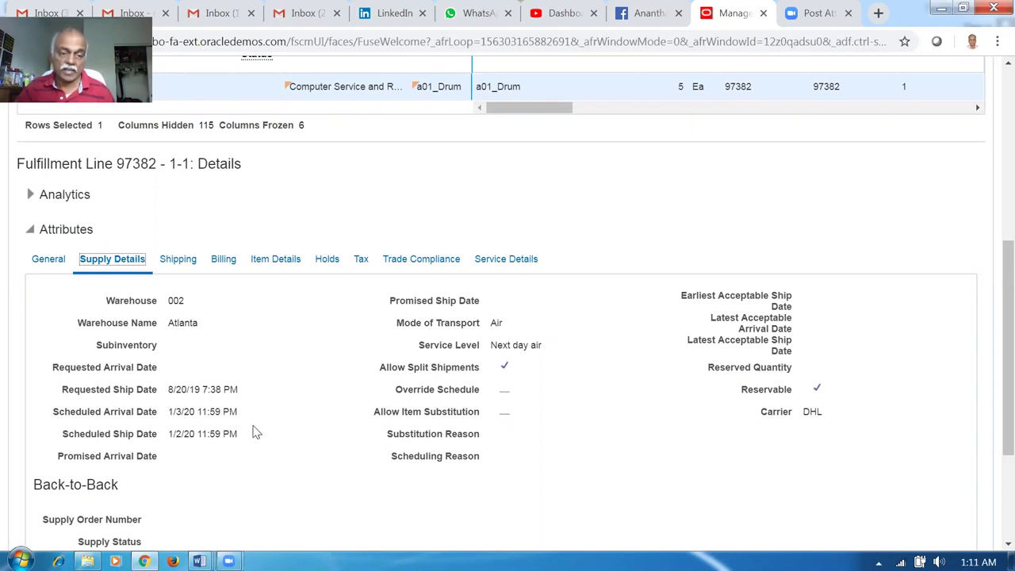
{"action": "scroll", "coordinate": [251, 432], "scroll_direction": "up", "scroll_amount": 2}
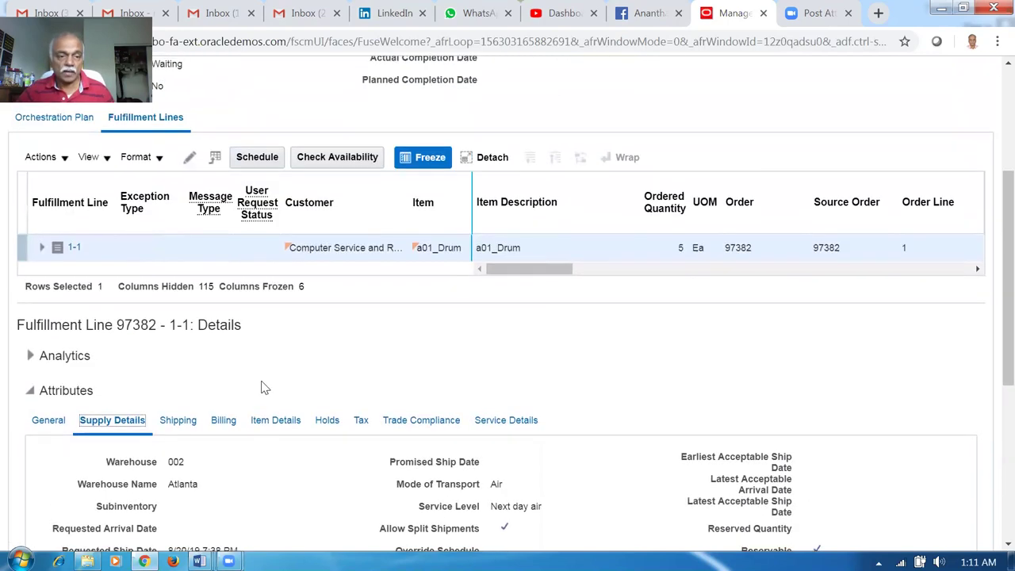
{"action": "scroll", "coordinate": [262, 385], "scroll_direction": "up", "scroll_amount": 2}
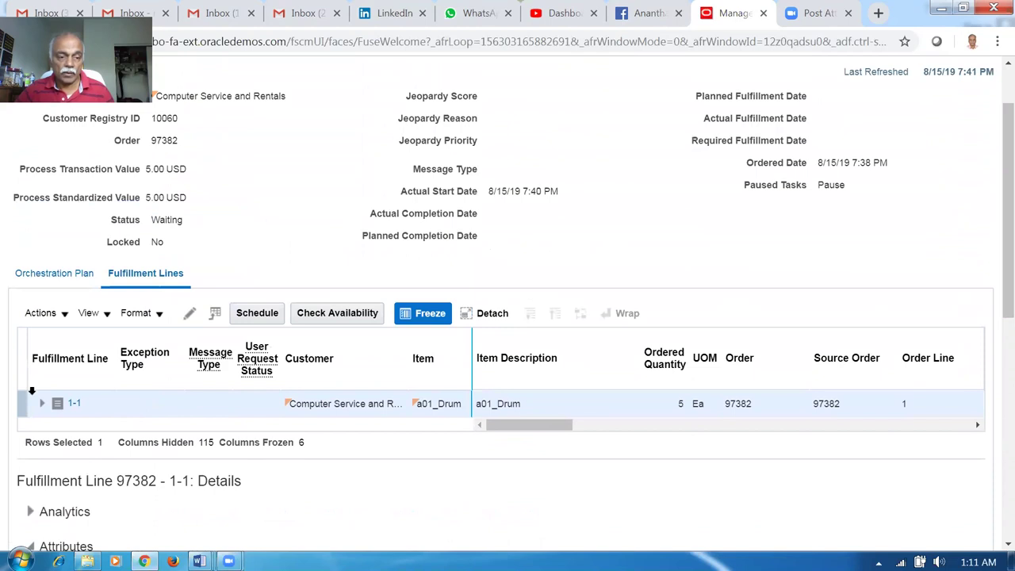
{"action": "left_click", "coordinate": [38, 312]}
{"action": "left_click", "coordinate": [45, 340]}
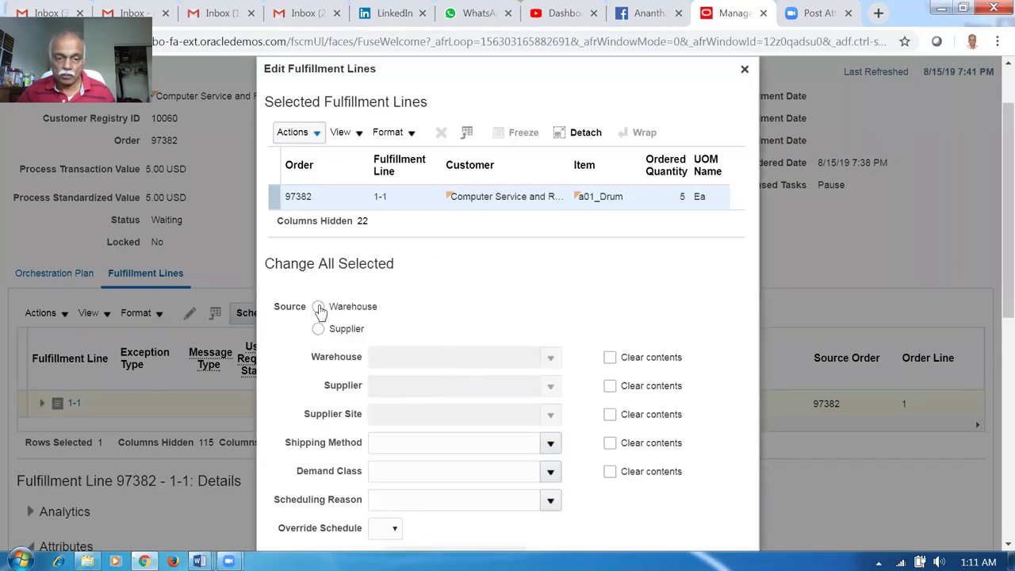
- Source line 1-1 from warehouse 002 and clear its shipping method
{"action": "left_click", "coordinate": [318, 307]}
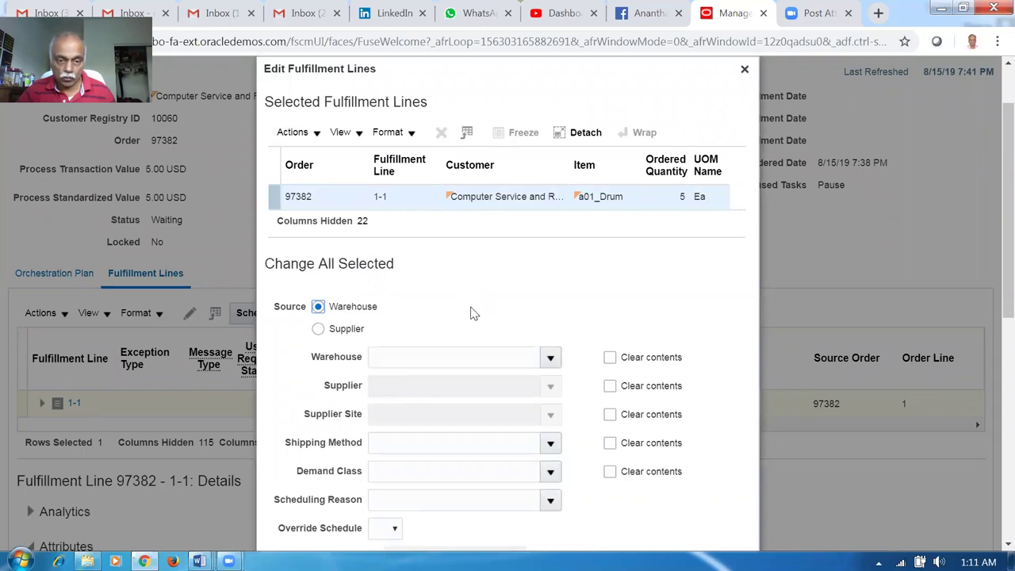
{"action": "scroll", "coordinate": [455, 300], "scroll_direction": "down", "scroll_amount": 1}
{"action": "left_click", "coordinate": [445, 273]}
{"action": "type", "text": "002"}
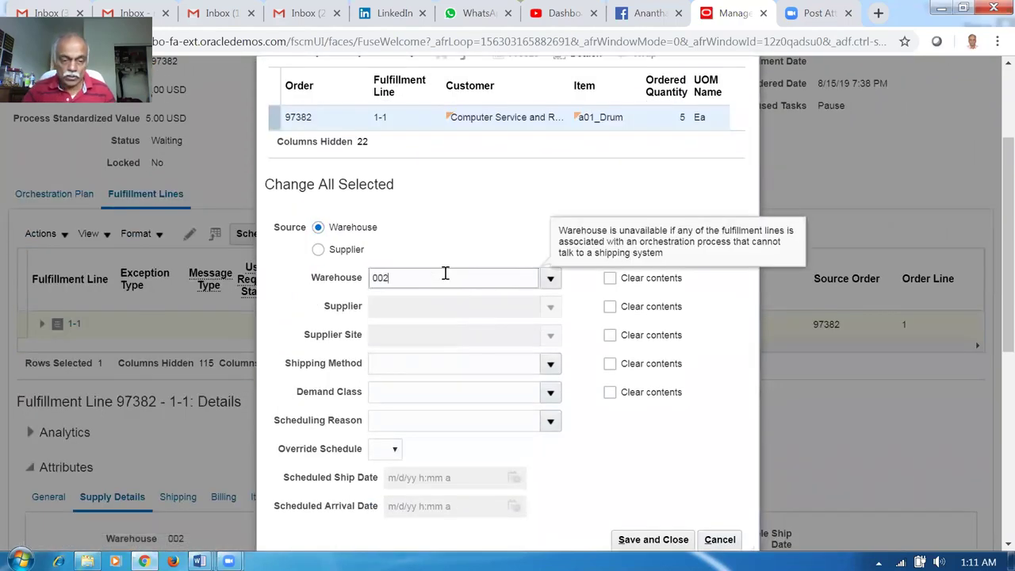
{"action": "key", "text": "Tab"}
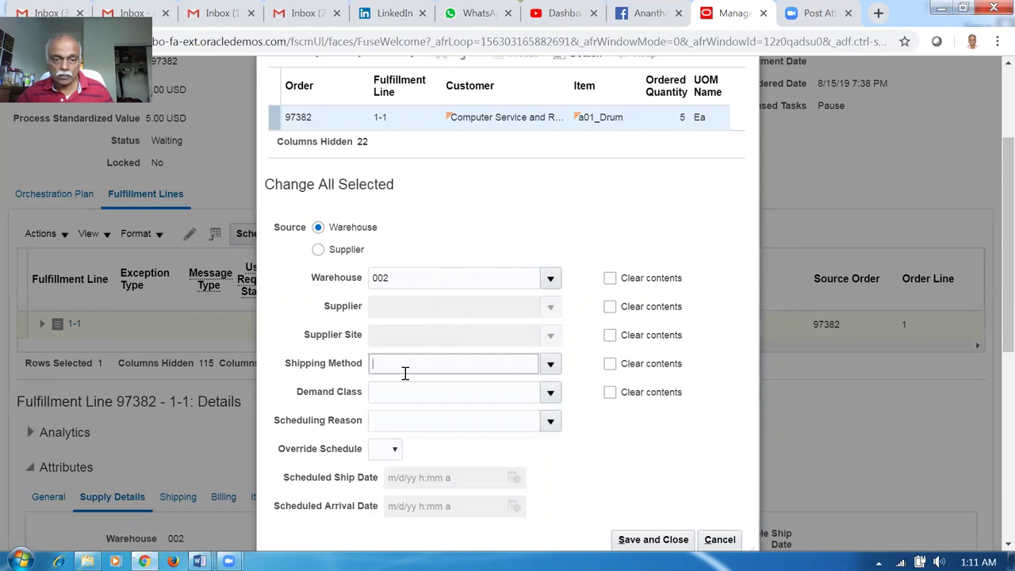
{"action": "left_click", "coordinate": [609, 363]}
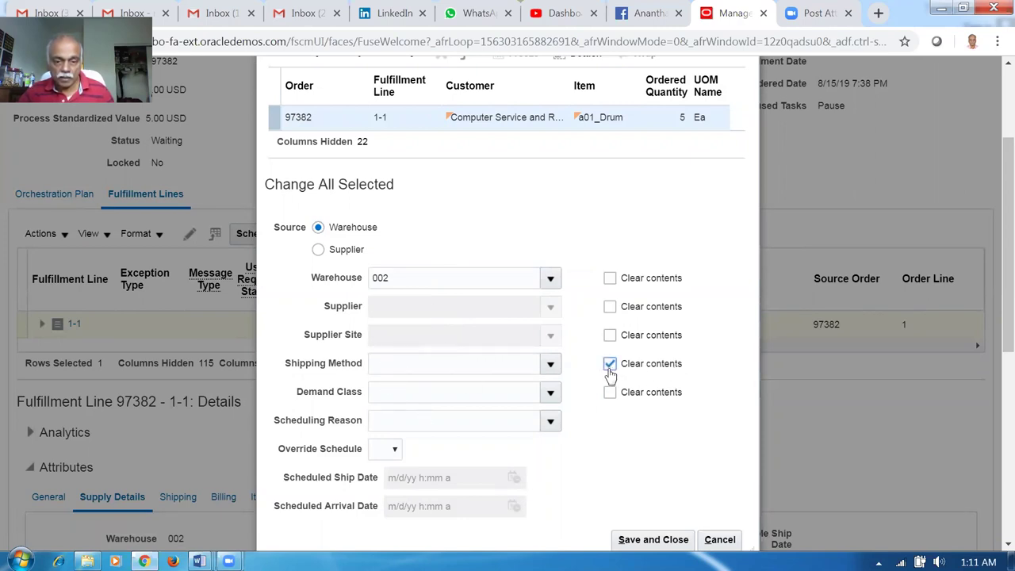
- Override the schedule to ship 8/16/19 and arrive 8/20/19, then save and close
{"action": "left_click", "coordinate": [384, 449]}
{"action": "left_click", "coordinate": [380, 490]}
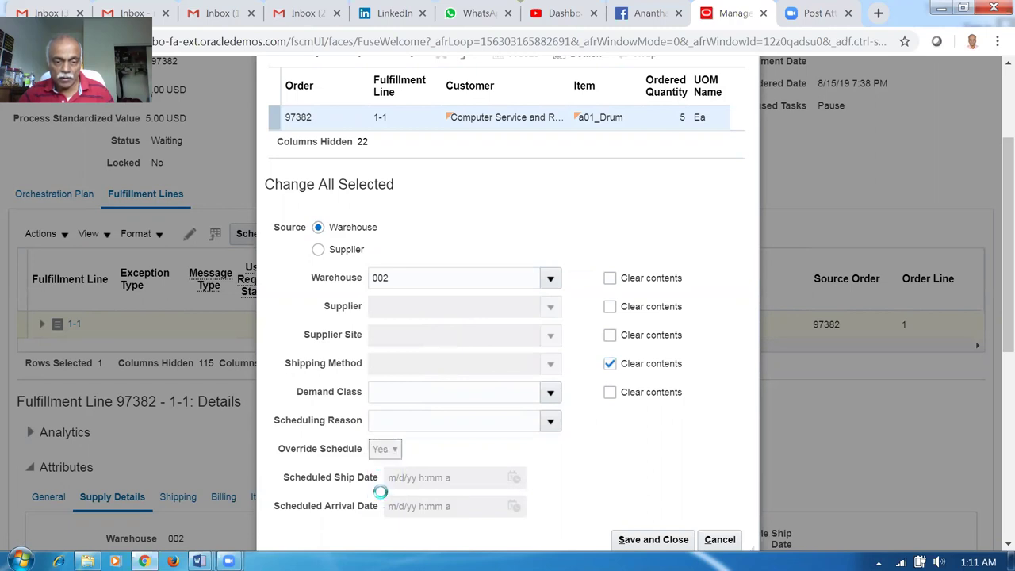
{"action": "scroll", "coordinate": [448, 432], "scroll_direction": "down", "scroll_amount": 1}
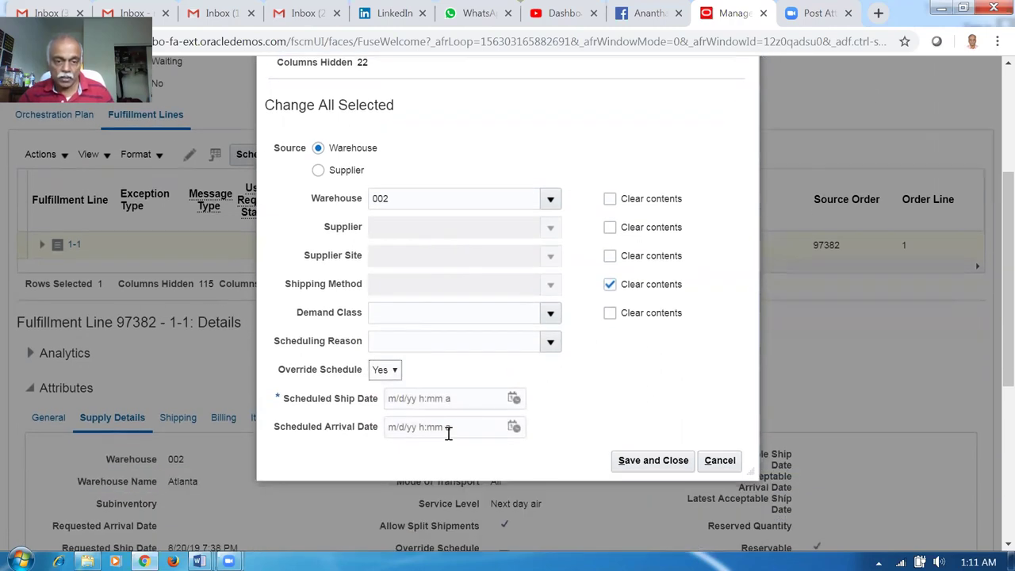
{"action": "left_click", "coordinate": [512, 400]}
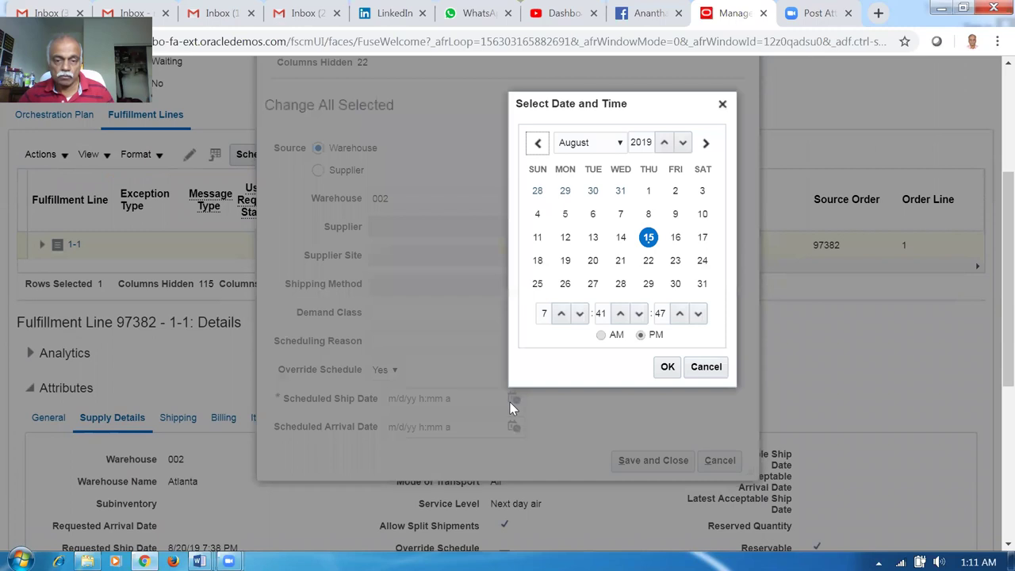
{"action": "left_click", "coordinate": [676, 239]}
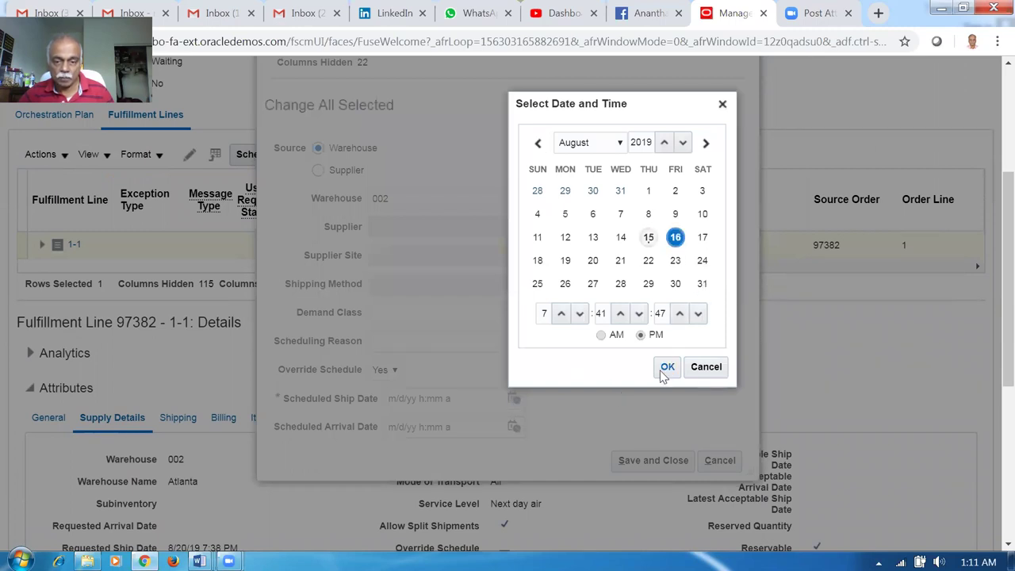
{"action": "left_click", "coordinate": [664, 367]}
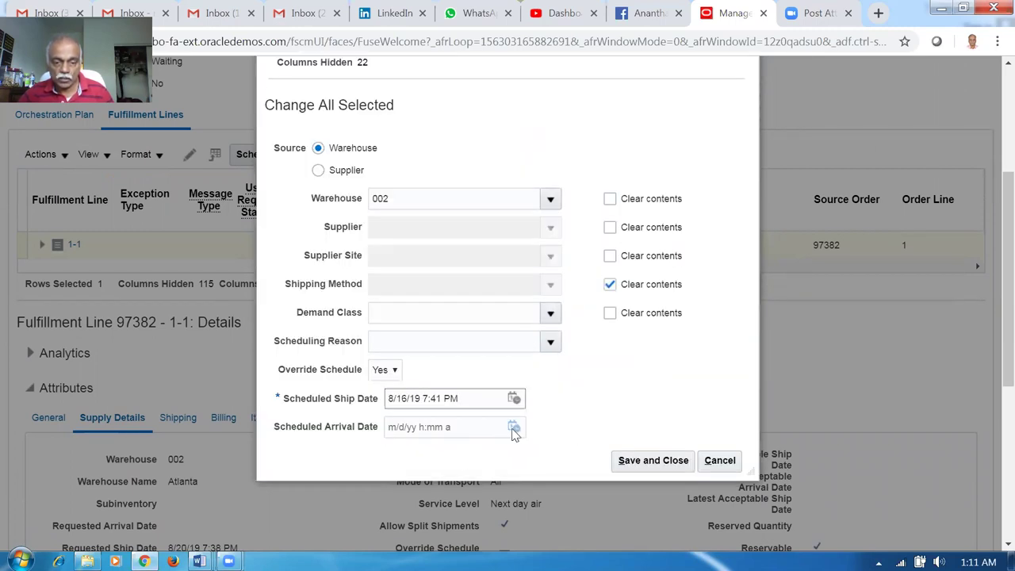
{"action": "left_click", "coordinate": [513, 428]}
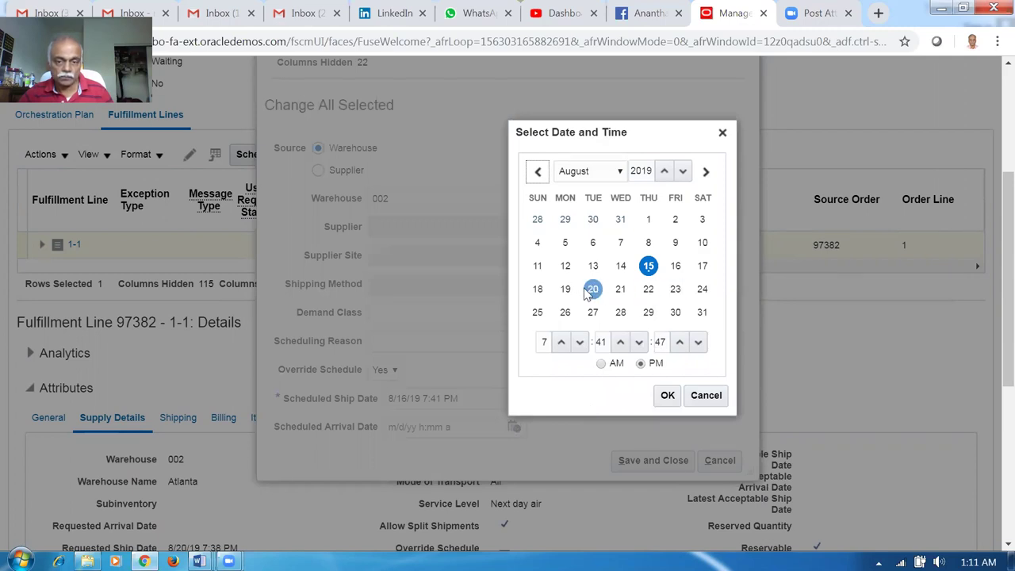
{"action": "left_click", "coordinate": [592, 290]}
{"action": "left_click", "coordinate": [662, 396]}
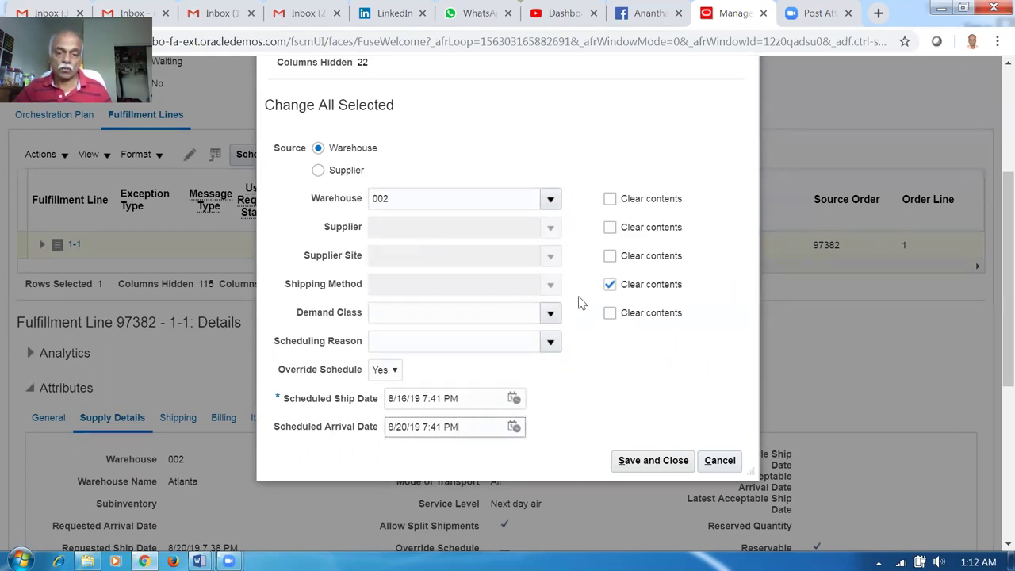
{"action": "left_click", "coordinate": [648, 461]}
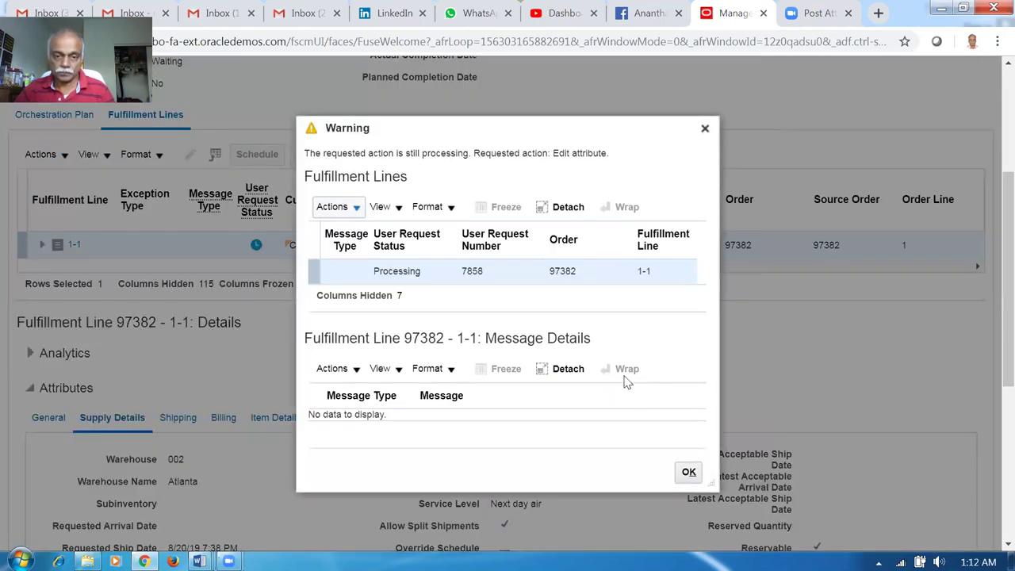
- Dismiss the still-processing warning and show order 97382's orchestration plan
{"action": "left_click", "coordinate": [688, 474]}
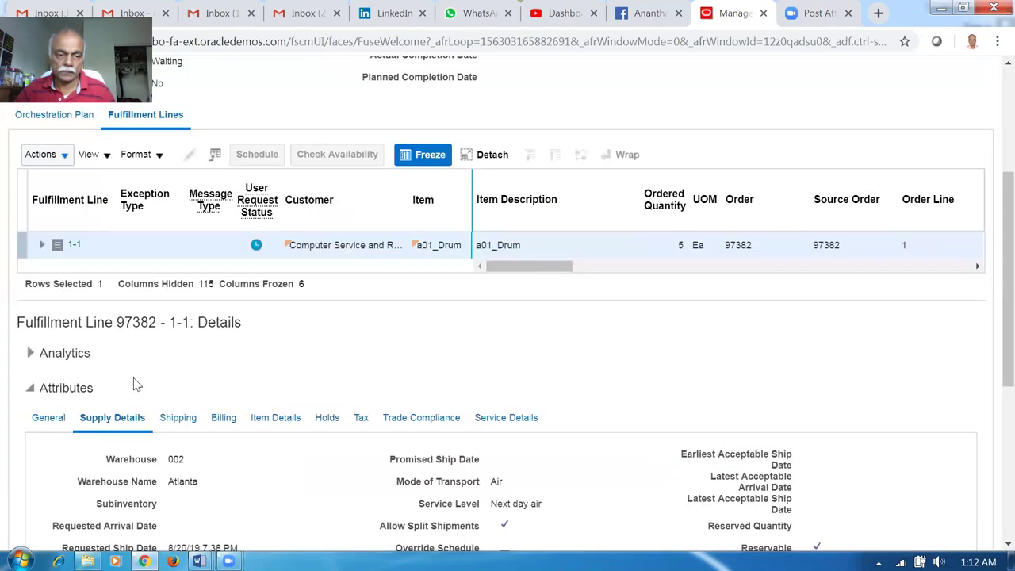
{"action": "scroll", "coordinate": [181, 365], "scroll_direction": "up", "scroll_amount": 2}
{"action": "left_click", "coordinate": [34, 274]}
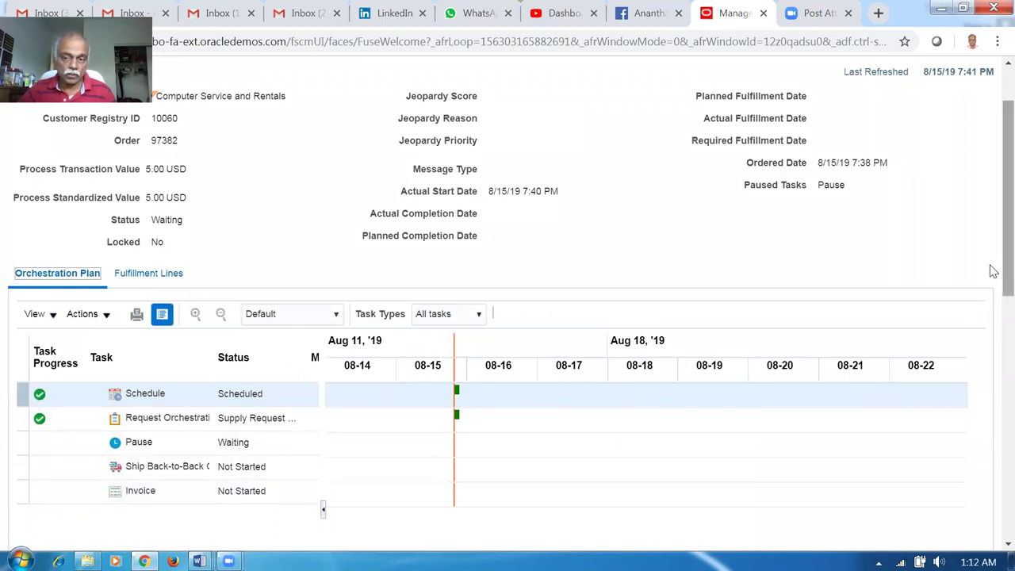
- Refresh order 97382's orchestration process until it reads Scheduled with Change Pending tasks
{"action": "scroll", "coordinate": [993, 255], "scroll_direction": "up", "scroll_amount": 1}
{"action": "scroll", "coordinate": [992, 256], "scroll_direction": "up", "scroll_amount": 1}
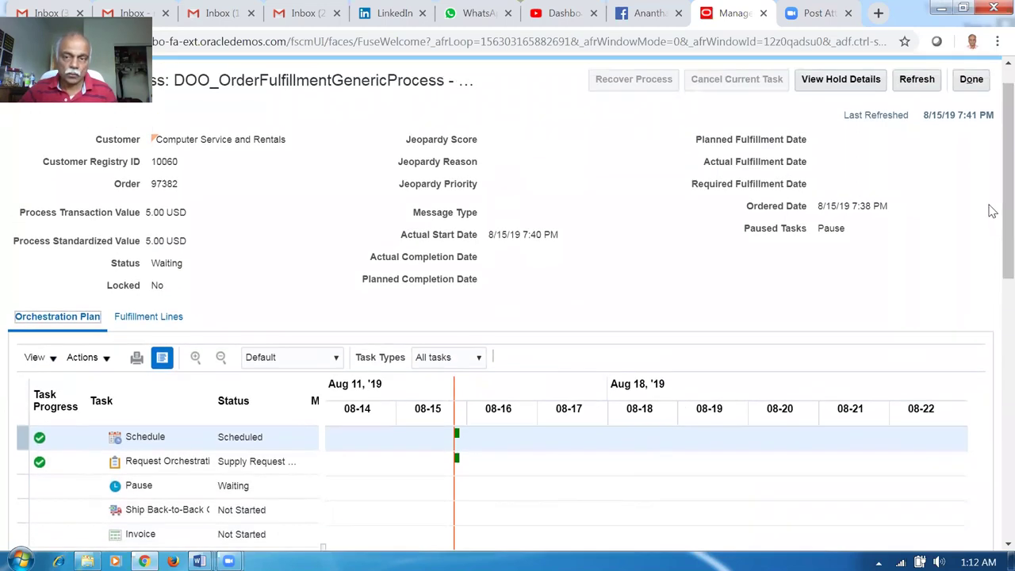
{"action": "left_click", "coordinate": [918, 84]}
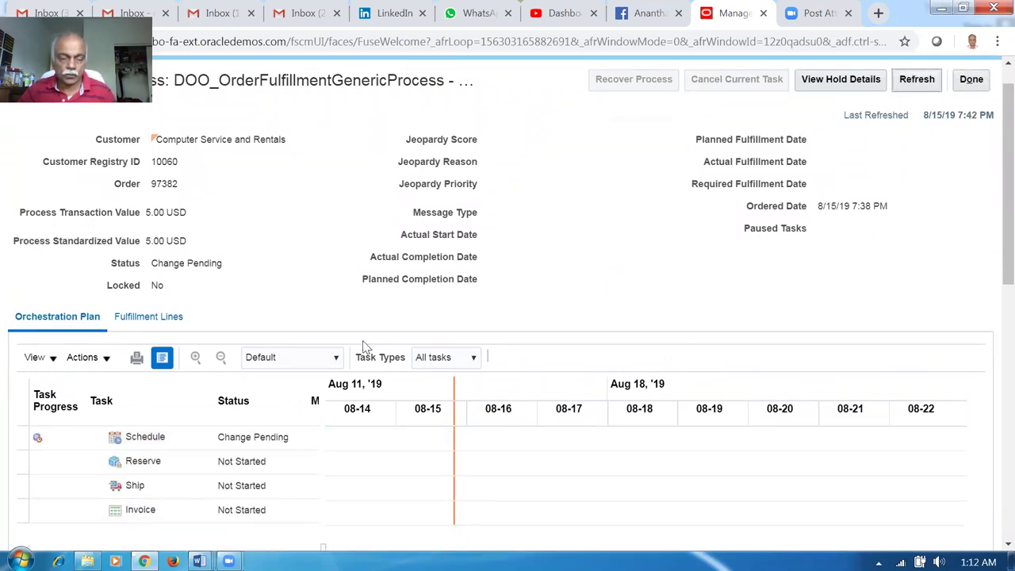
{"action": "left_click", "coordinate": [922, 83]}
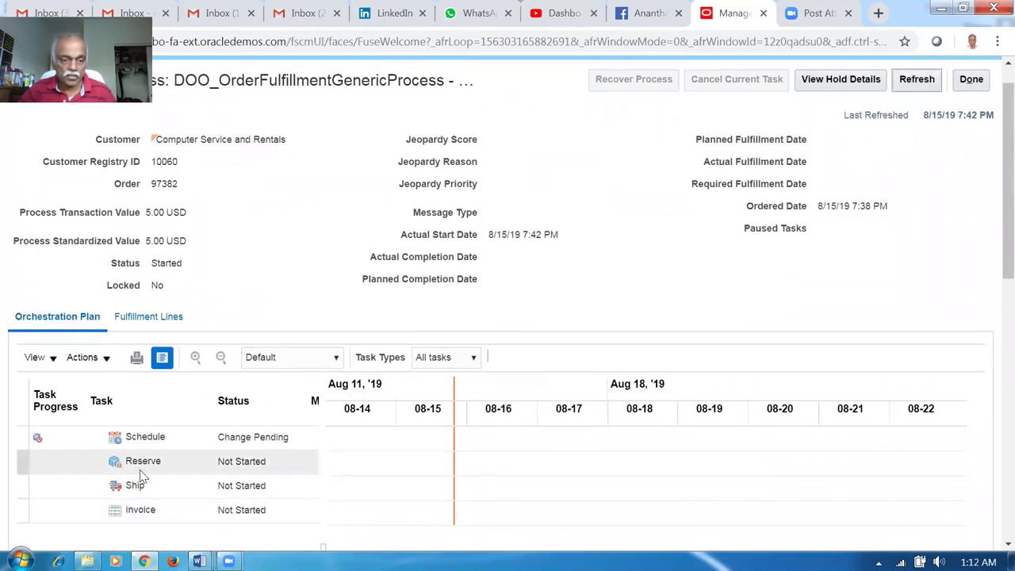
{"action": "left_click", "coordinate": [935, 84]}
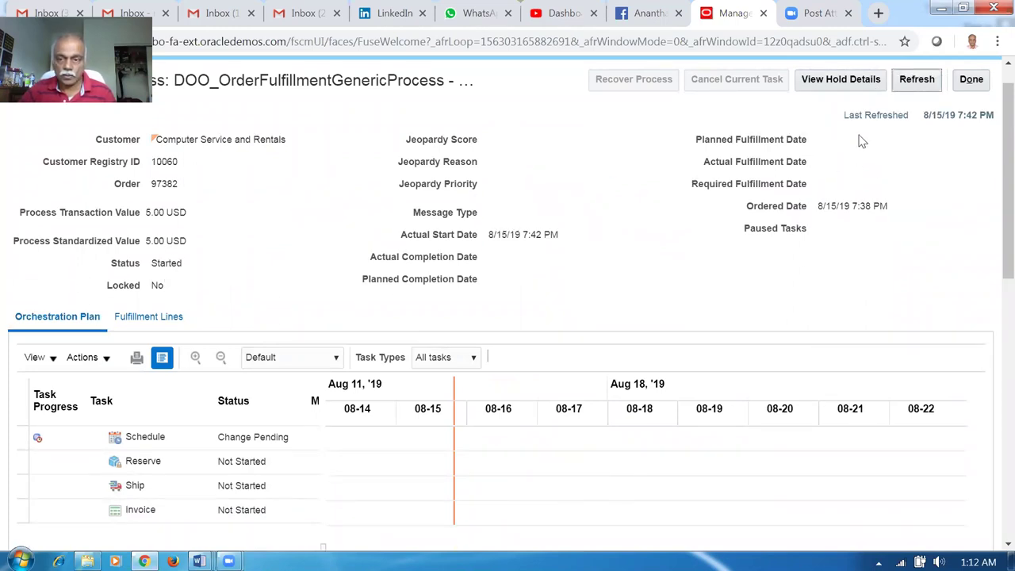
{"action": "left_click", "coordinate": [918, 82]}
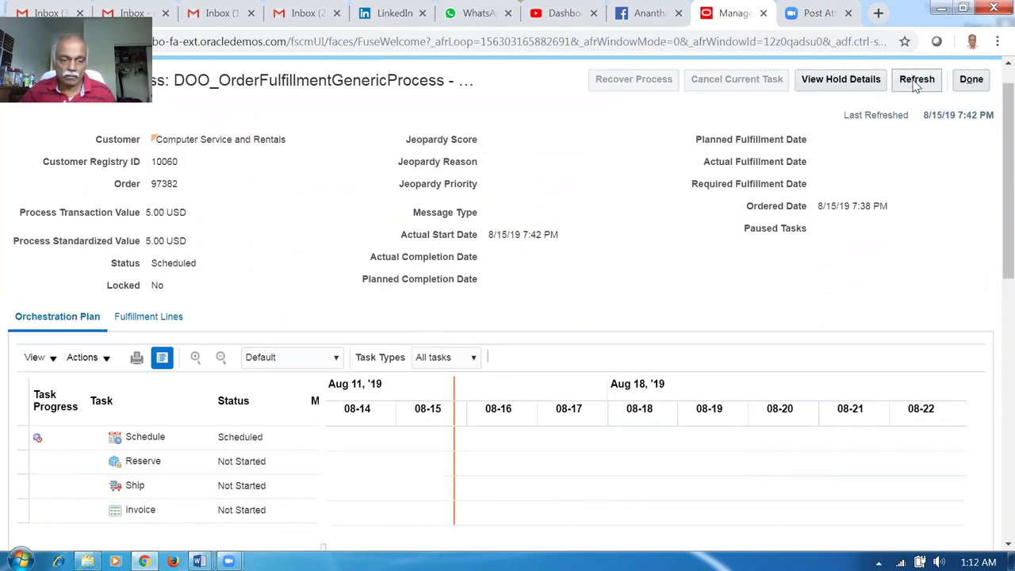
{"action": "left_click", "coordinate": [916, 82]}
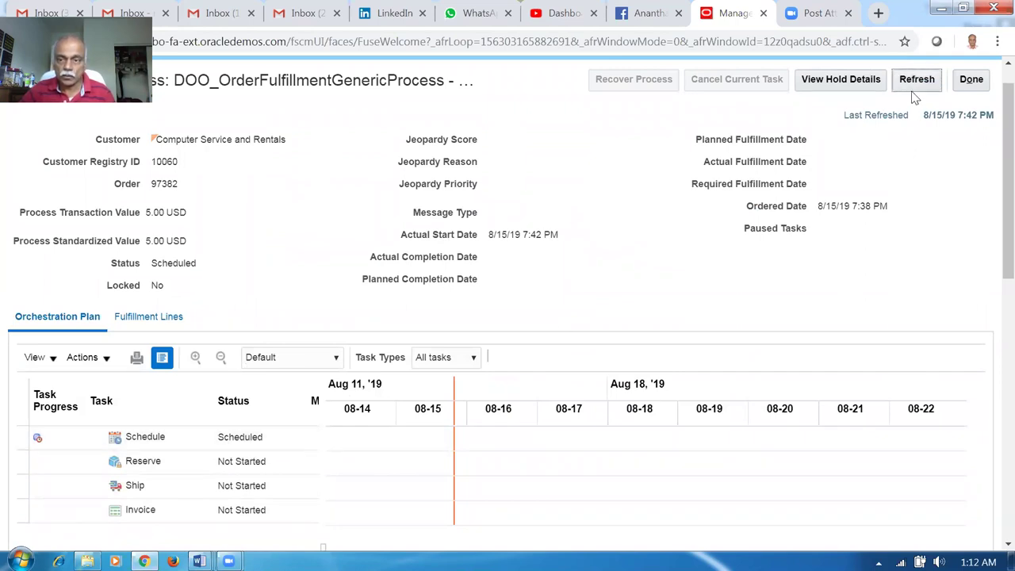
{"action": "left_click", "coordinate": [914, 84]}
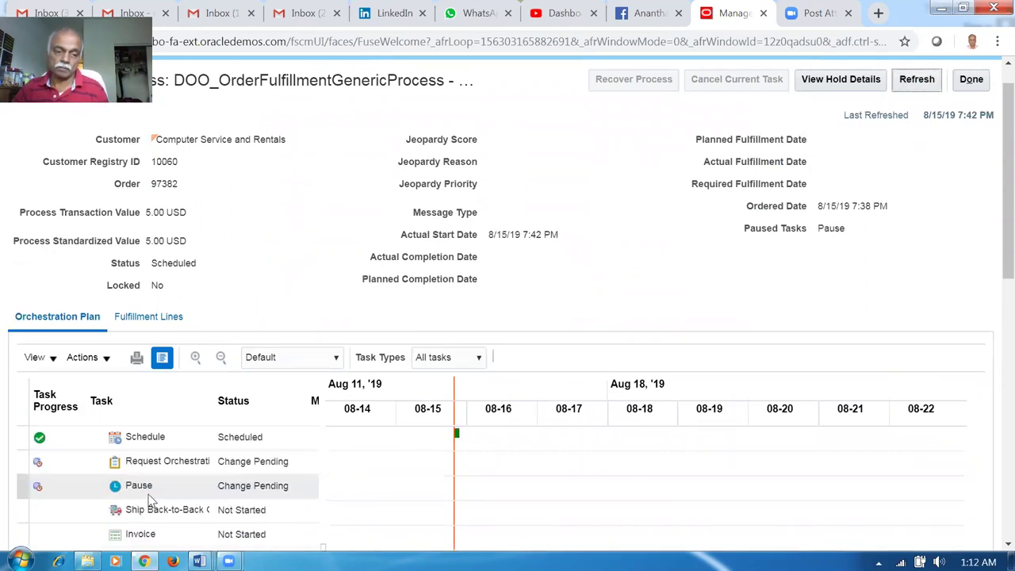
- Refresh until the process reads Supply Request Complete, then view the order's fulfillment lines
{"action": "left_click", "coordinate": [928, 89]}
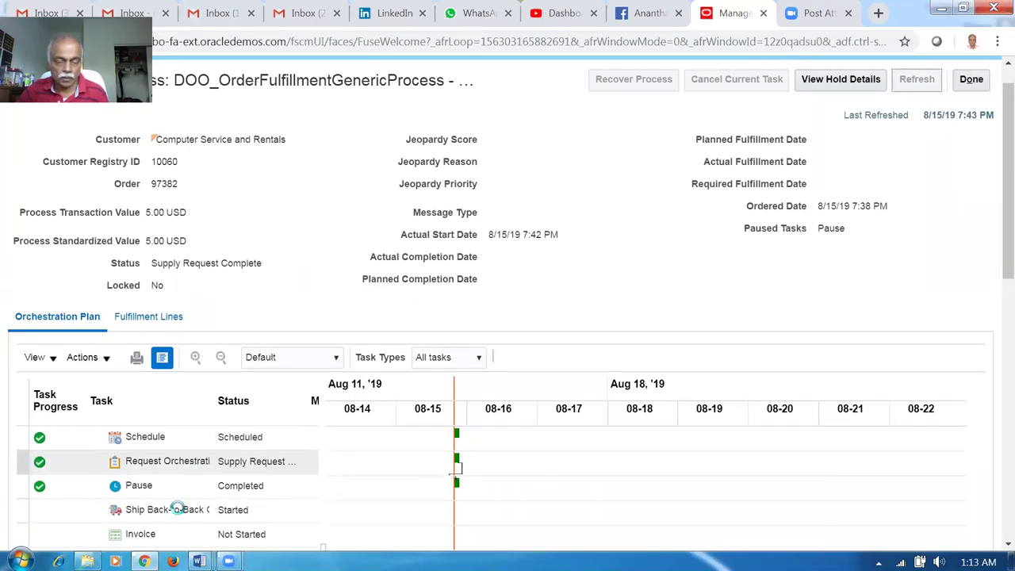
{"action": "left_click", "coordinate": [917, 84]}
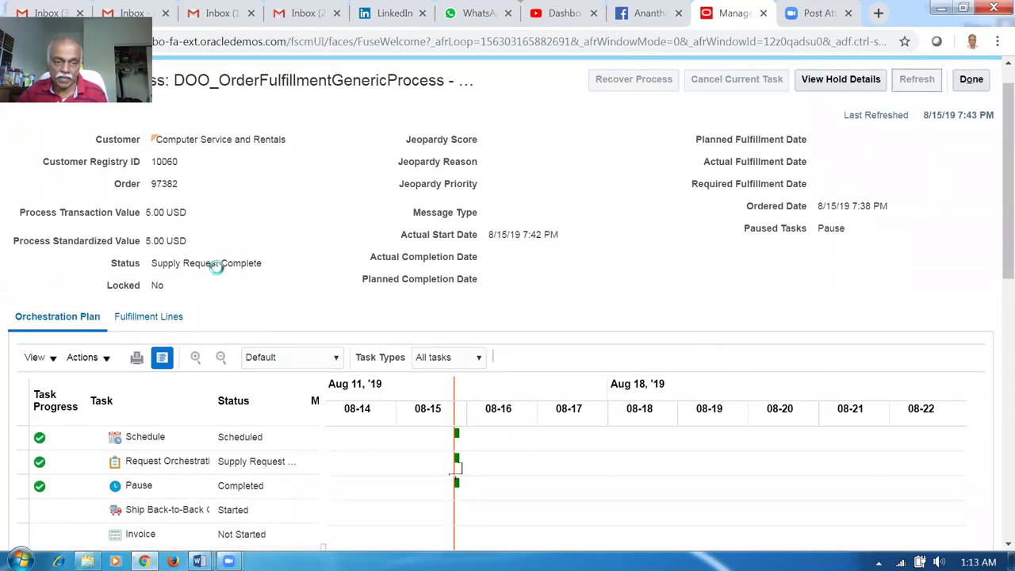
{"action": "left_click", "coordinate": [913, 89]}
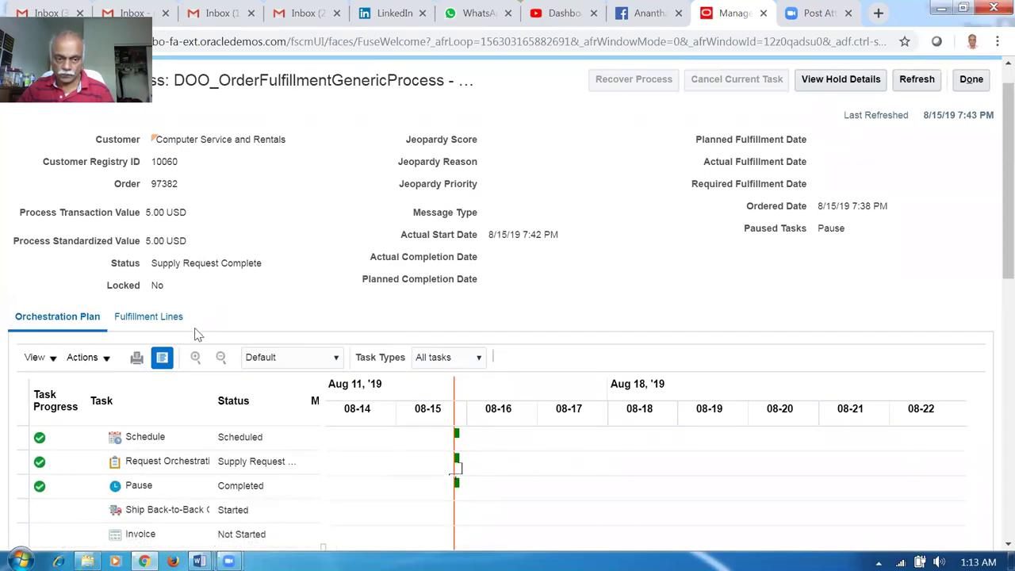
{"action": "left_click", "coordinate": [147, 318]}
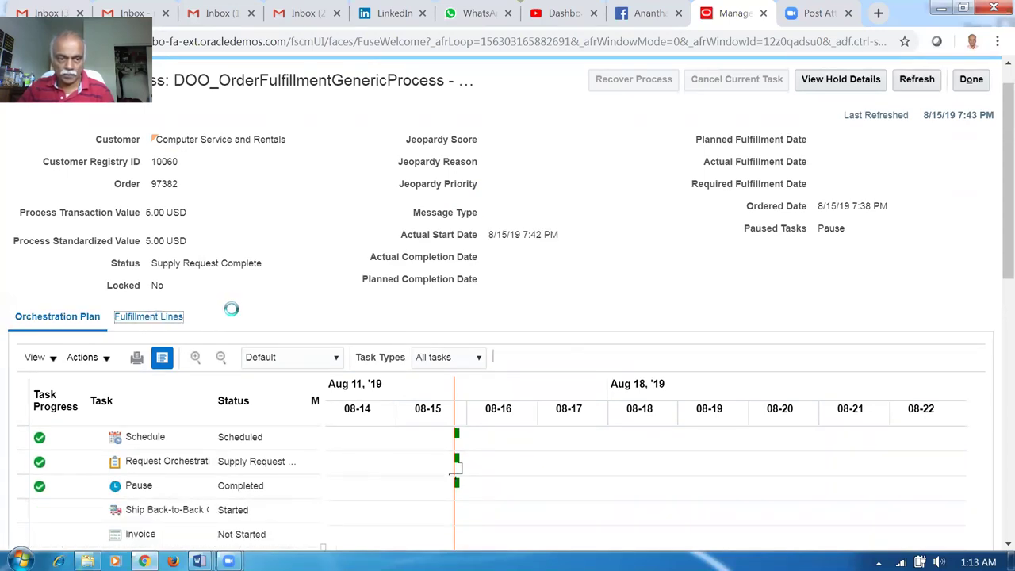
- Review line 1-1's supply details showing warehouse 002 and the overridden schedule dates
{"action": "scroll", "coordinate": [230, 321], "scroll_direction": "down", "scroll_amount": 3}
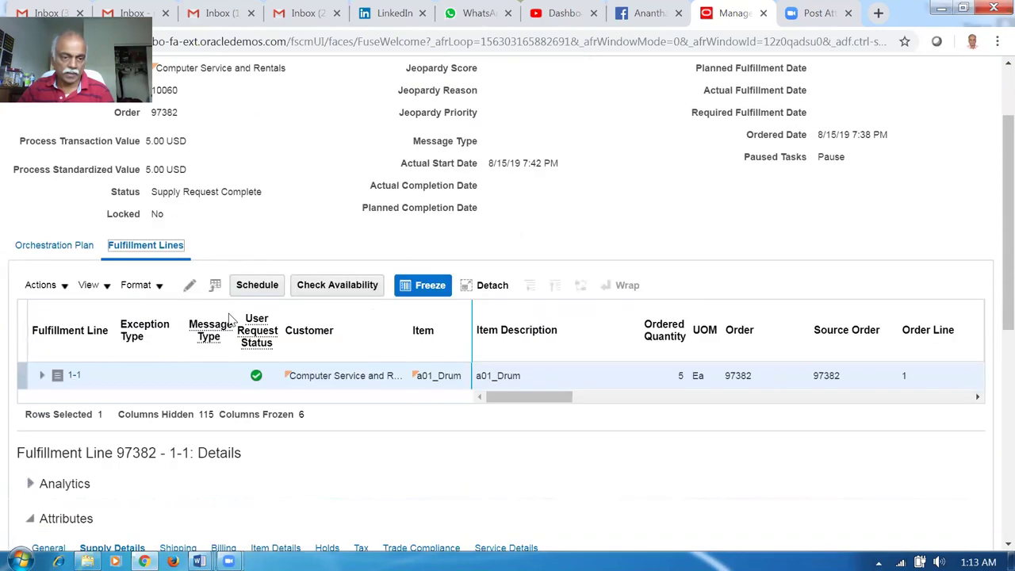
{"action": "scroll", "coordinate": [230, 324], "scroll_direction": "down", "scroll_amount": 2}
{"action": "scroll", "coordinate": [156, 399], "scroll_direction": "down", "scroll_amount": 3}
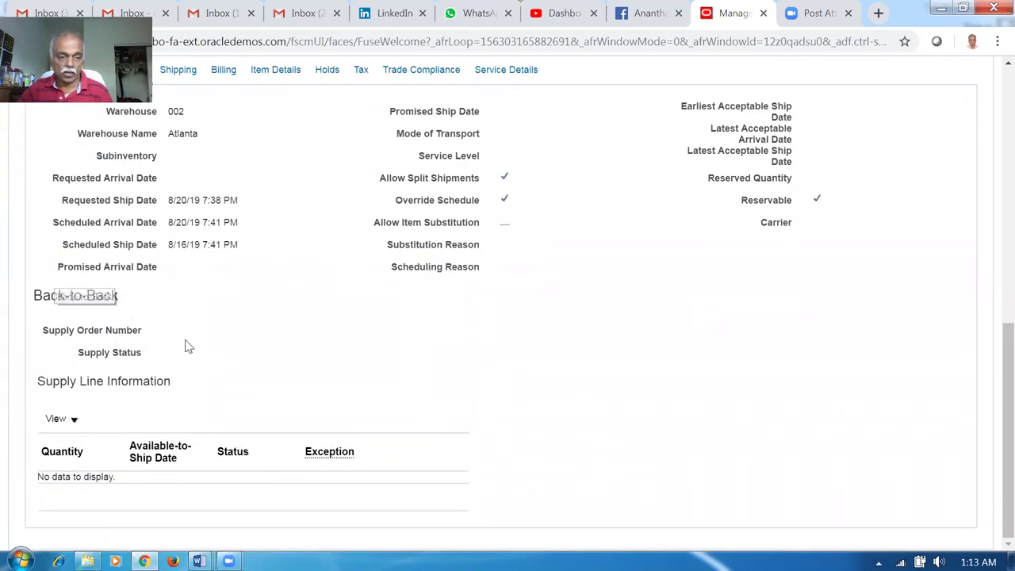
{"action": "scroll", "coordinate": [269, 380], "scroll_direction": "up", "scroll_amount": 6}
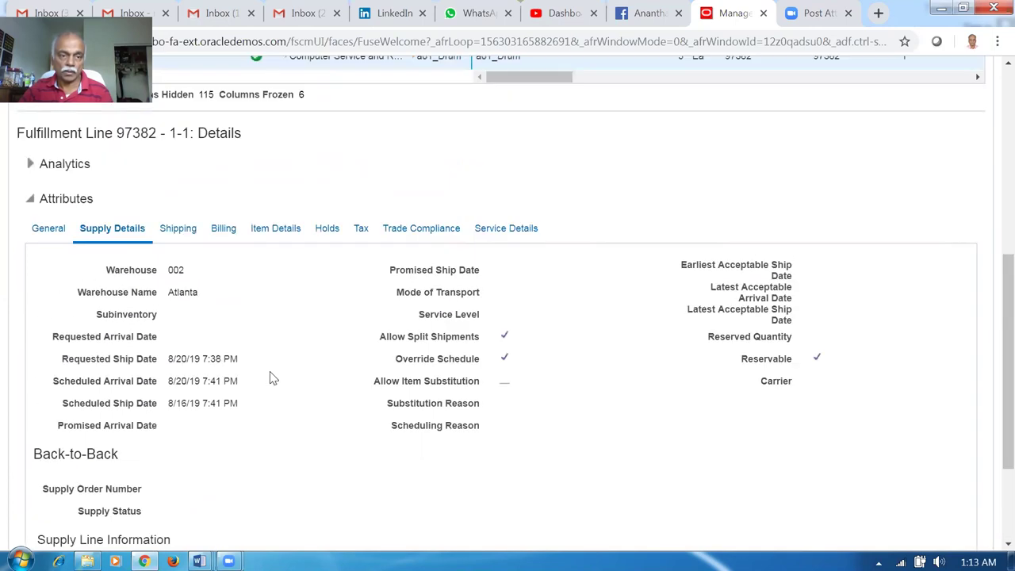
{"action": "scroll", "coordinate": [547, 358], "scroll_direction": "up", "scroll_amount": 2}
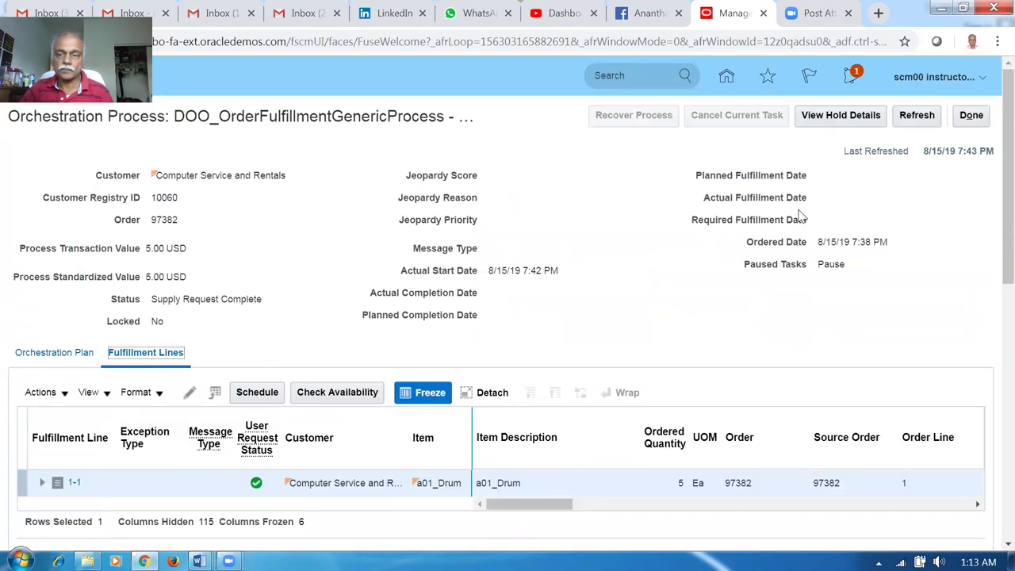
- Refresh the orchestration process until its status reads Awaiting Shipping
{"action": "left_click", "coordinate": [920, 115]}
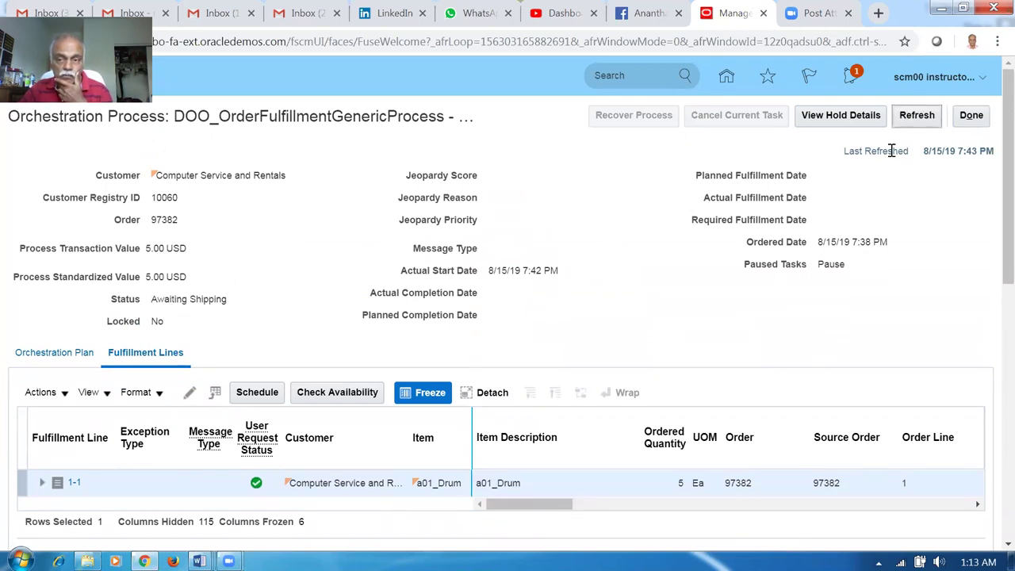
{"action": "left_click", "coordinate": [918, 118]}
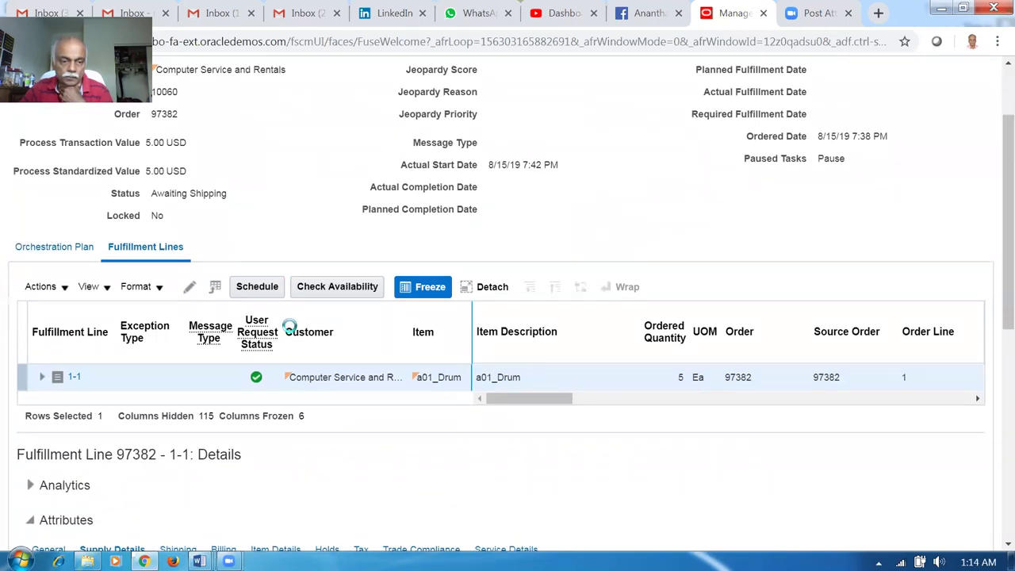
{"action": "scroll", "coordinate": [292, 333], "scroll_direction": "down", "scroll_amount": 4}
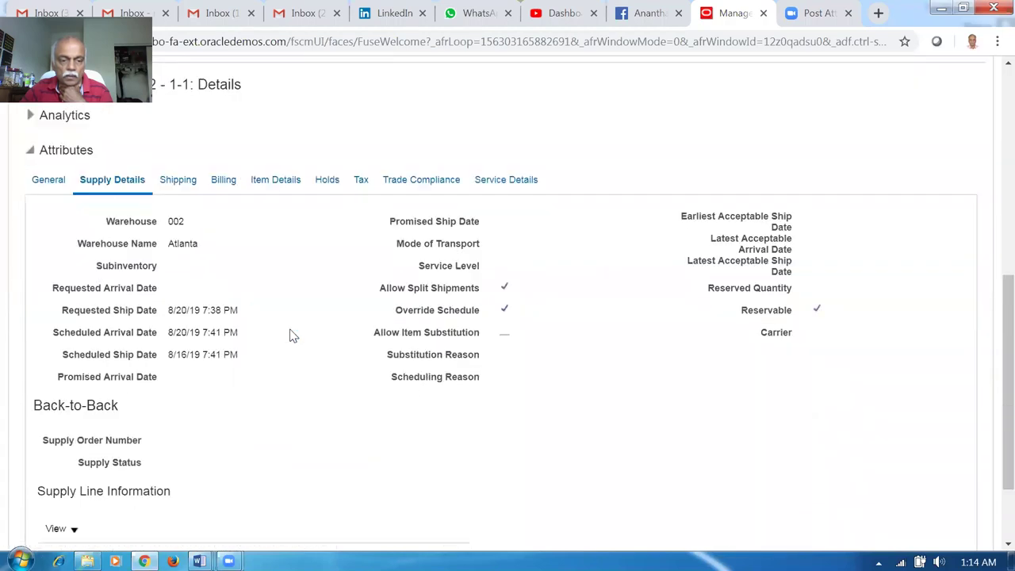
{"action": "scroll", "coordinate": [291, 335], "scroll_direction": "up", "scroll_amount": 7}
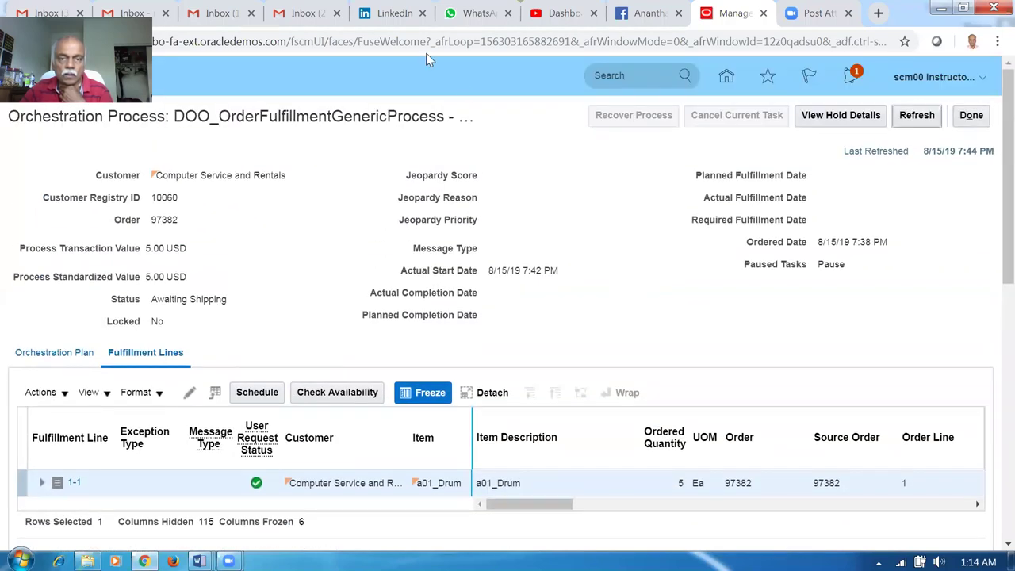